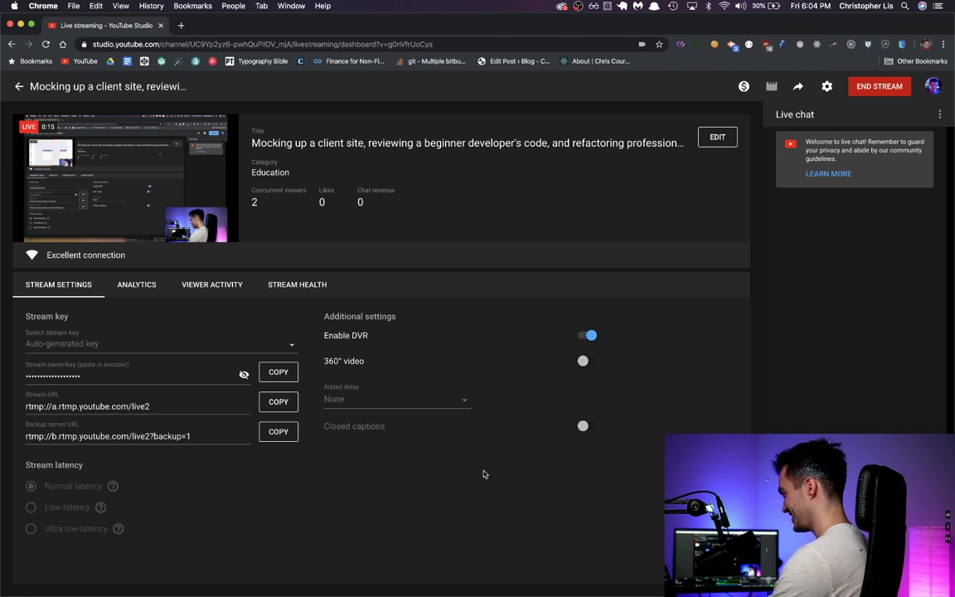
Step: Minimize the streaming dashboard's browser window and switch to the Stratus design document in Adobe XD
key(super+m)
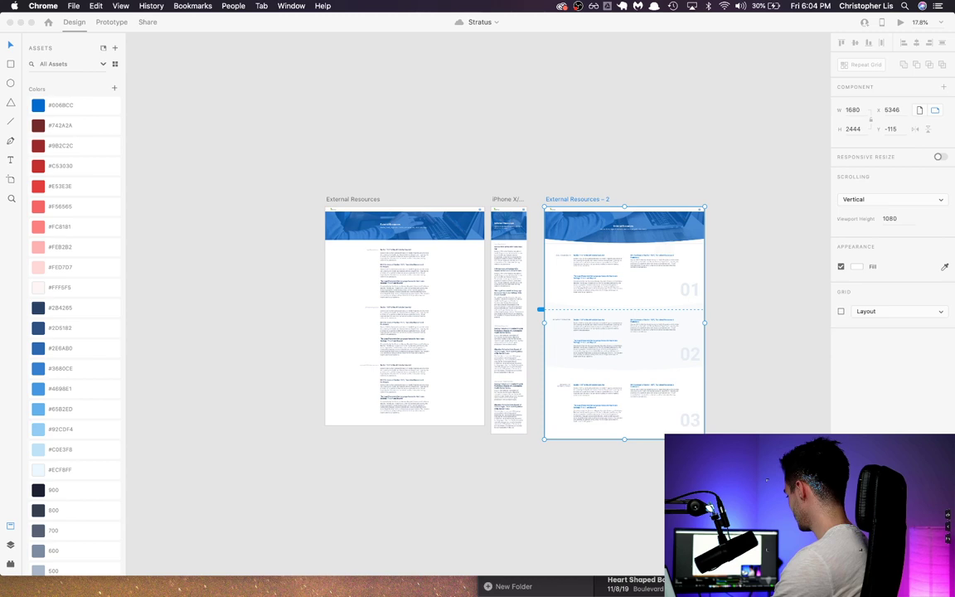
key(ctrl+alt+super+Right)
key(ctrl+alt+super+Right)
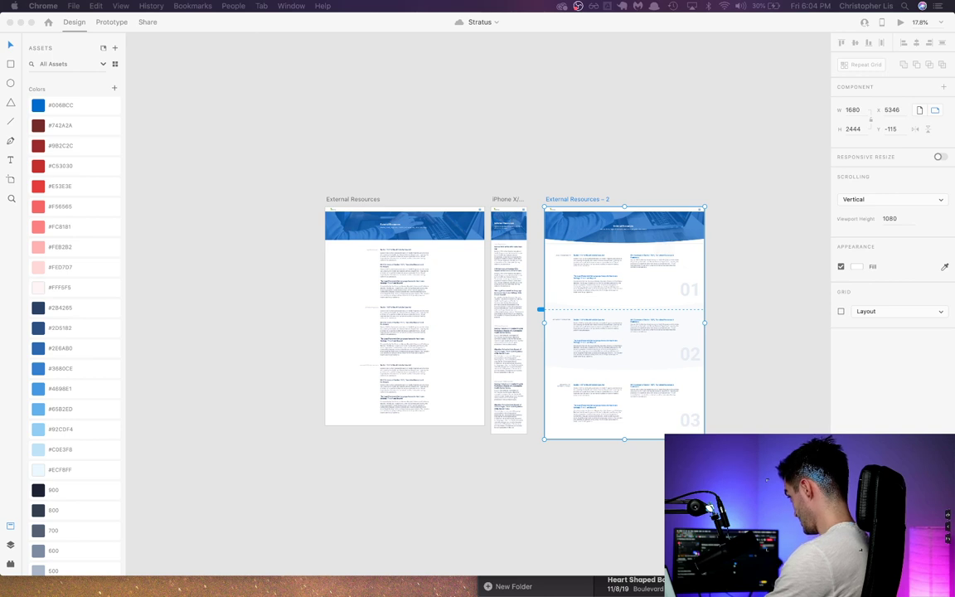
click(465, 100)
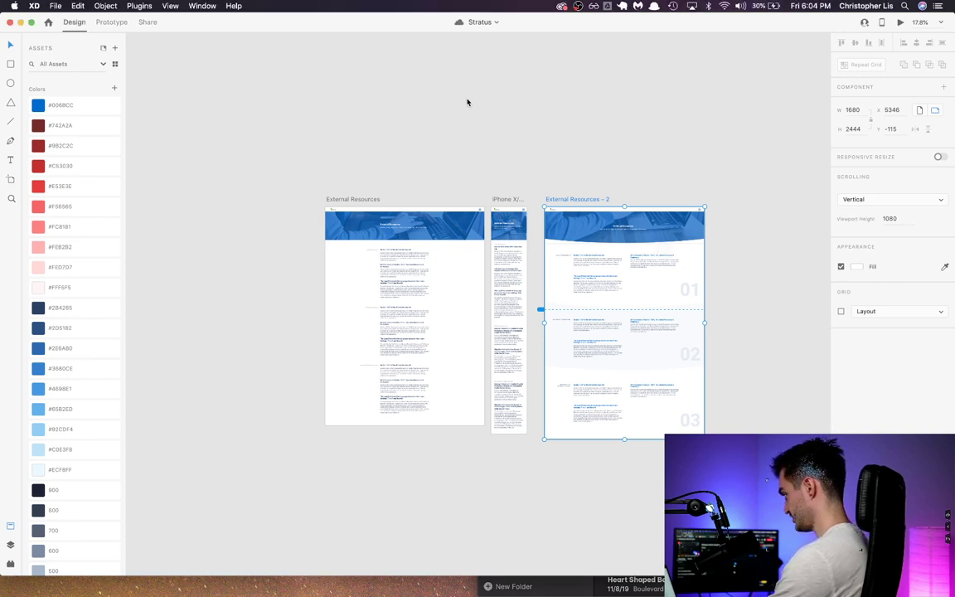
Step: Examine the desktop and iPhone External Resources artboards and the alternative External Resources – 2 layout, from hero banner to numbered sections
scroll(467, 103, right, 1)
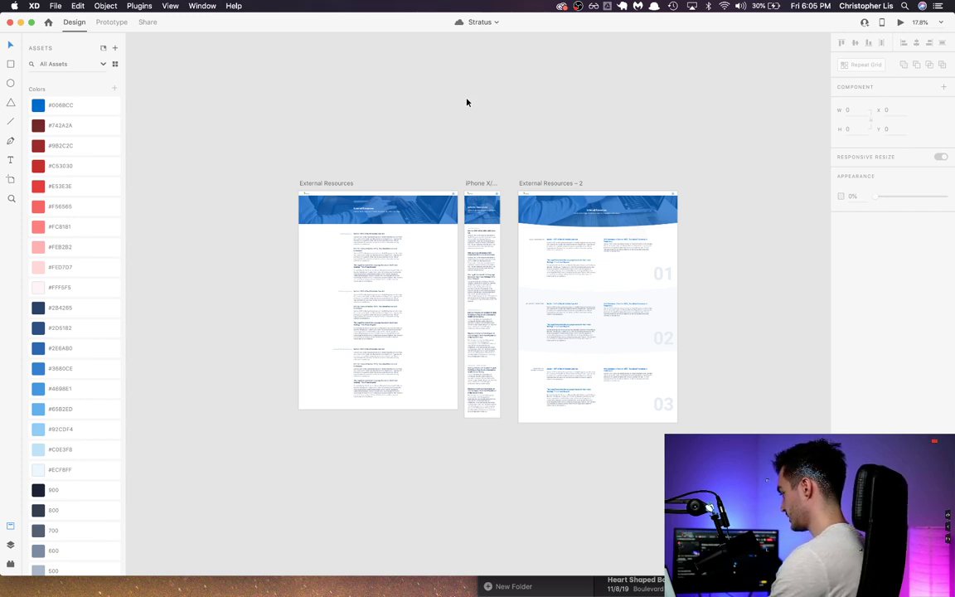
scroll(325, 194, up, 5)
scroll(359, 215, up, 8)
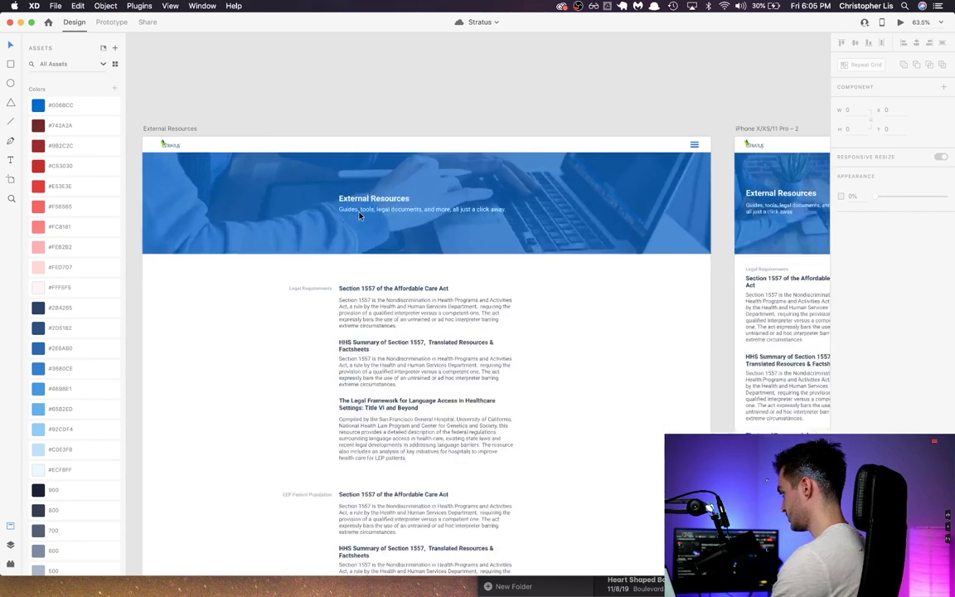
scroll(360, 215, right, 5)
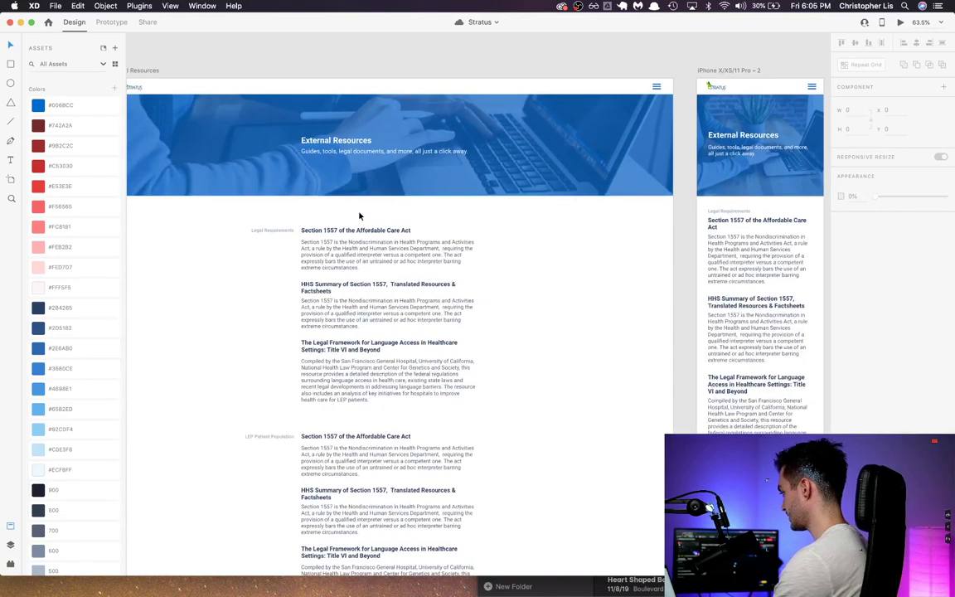
scroll(360, 216, right, 8)
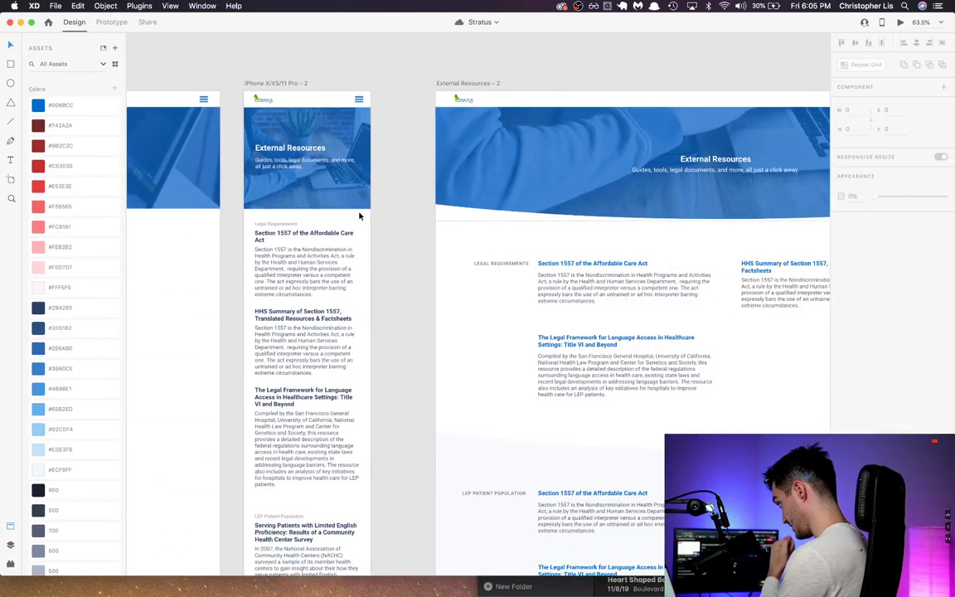
scroll(359, 216, down, 5)
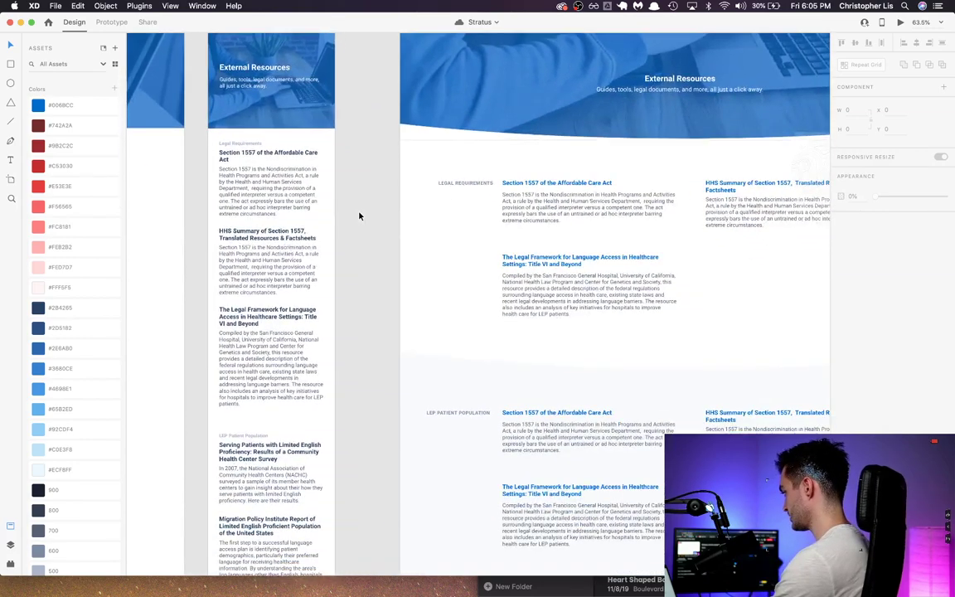
scroll(359, 216, right, 5)
scroll(359, 216, up, 2)
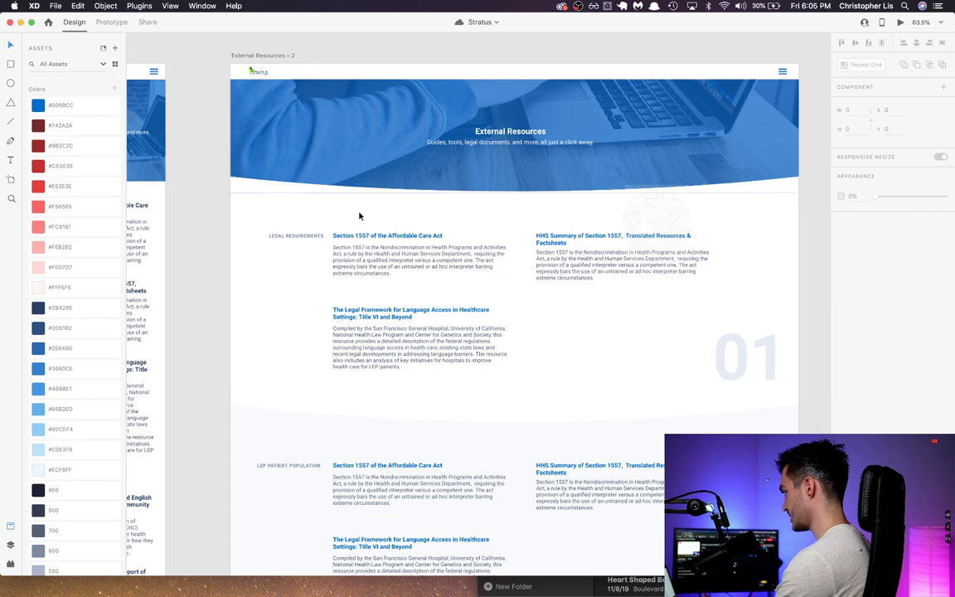
scroll(360, 215, down, 5)
scroll(360, 216, up, 4)
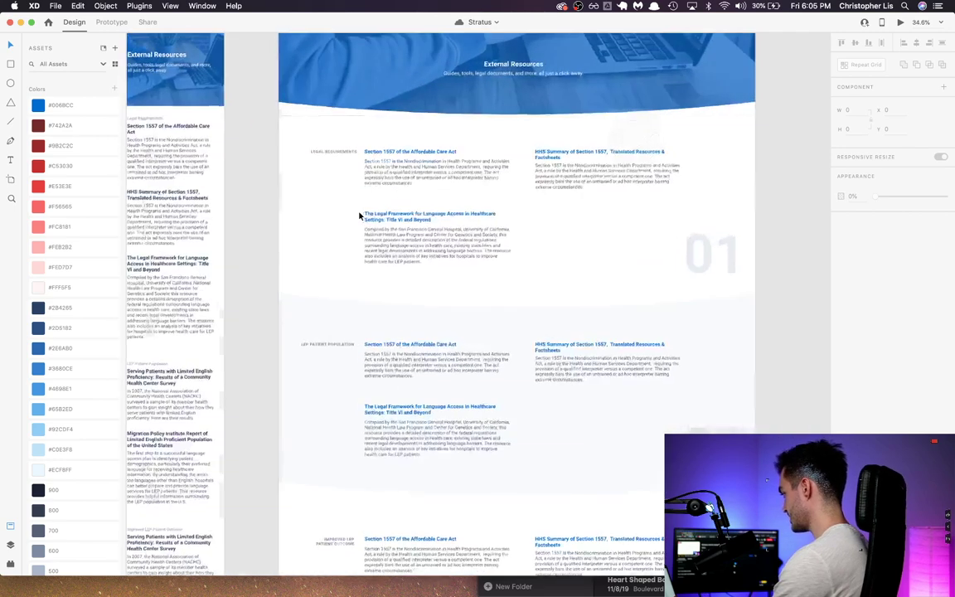
scroll(359, 215, up, 4)
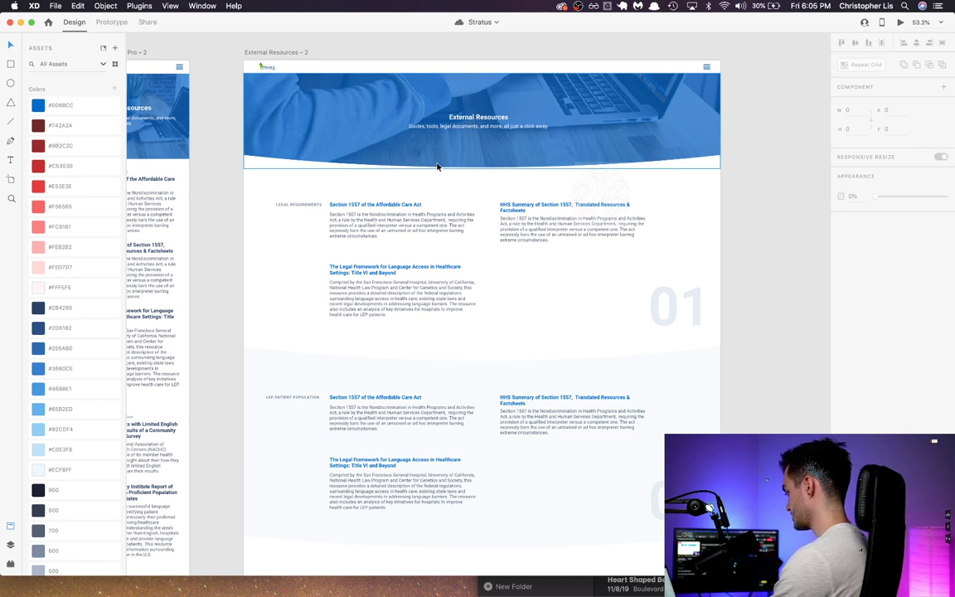
Step: Switch to Chrome, search Google for "stratus video" and open the stratusvideo.com home page
key(alt+space)
text(chrome)
key(Return)
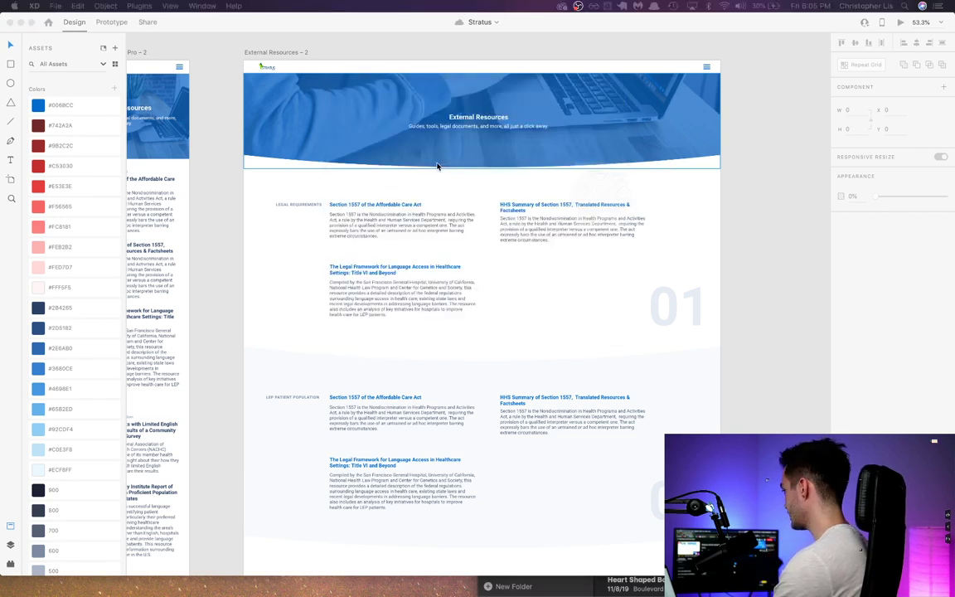
text(stratus vi)
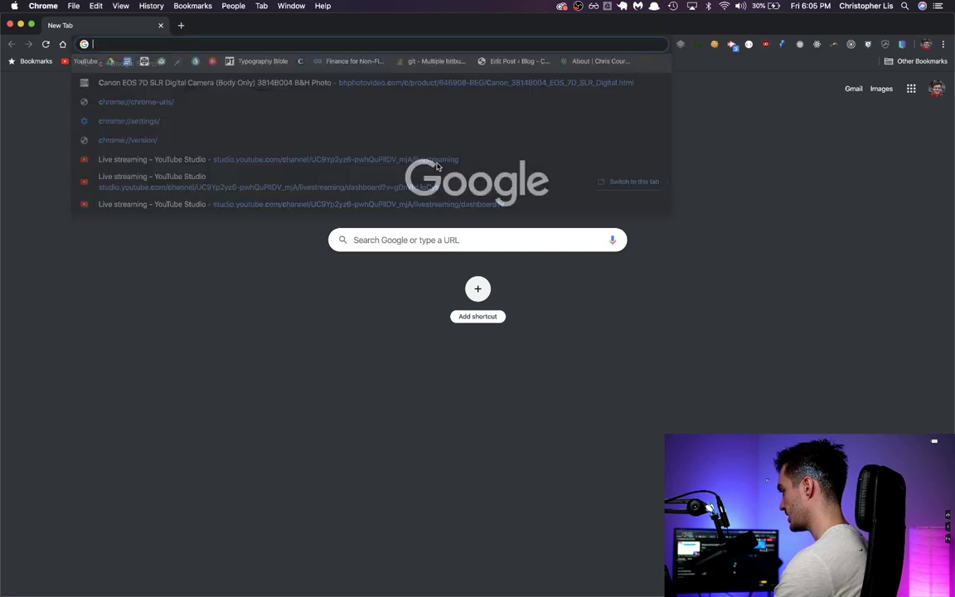
key(Return)
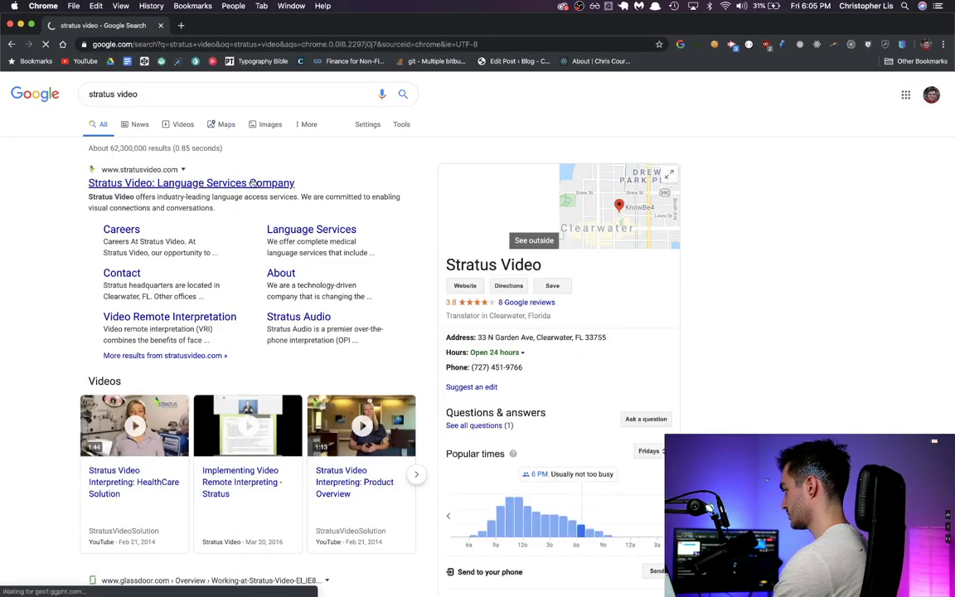
click(290, 184)
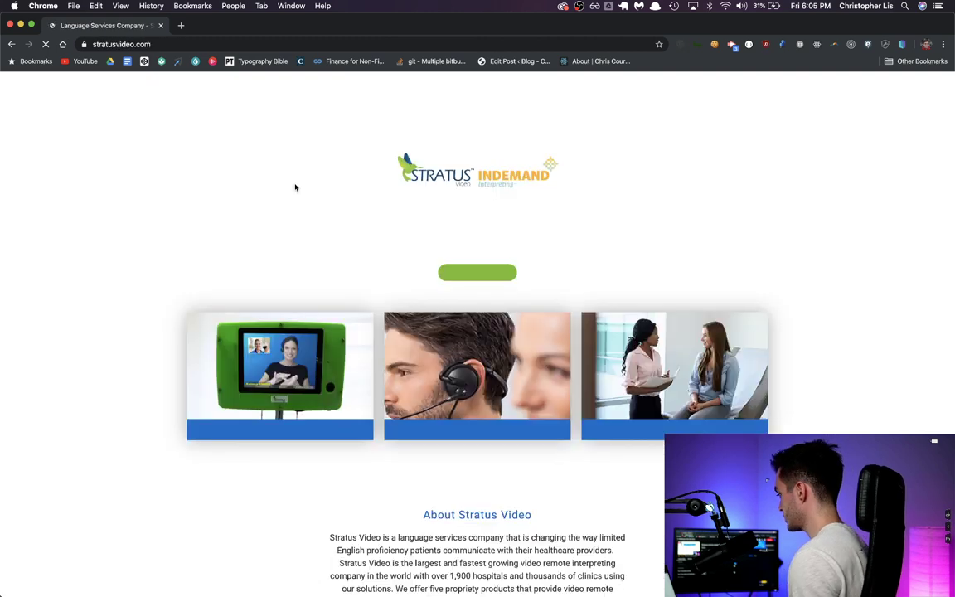
Step: Look through the whole Stratus Video home page and compare its style with the External Resources – 2 artboard in Adobe XD
scroll(294, 187, down, 6)
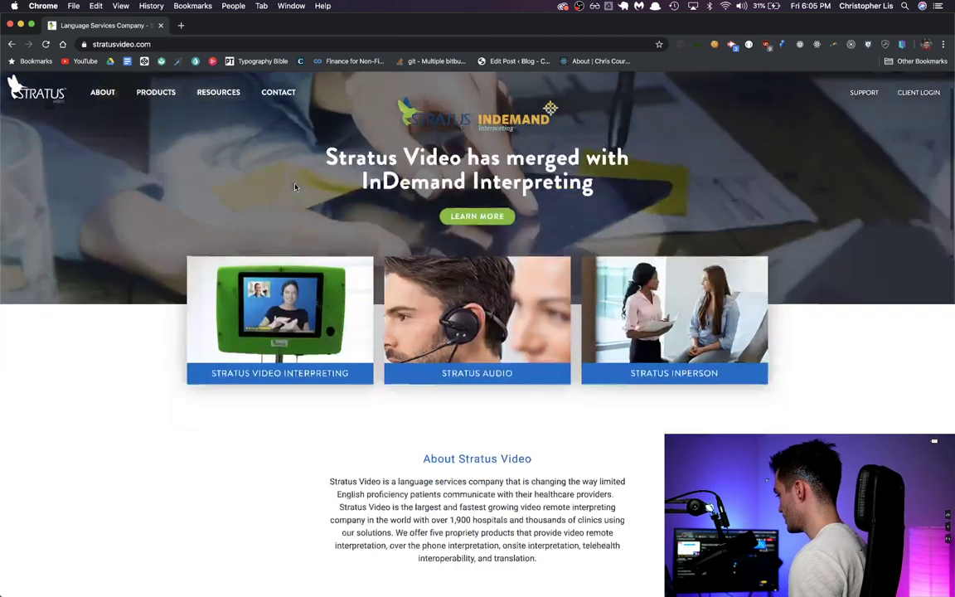
scroll(294, 188, down, 6)
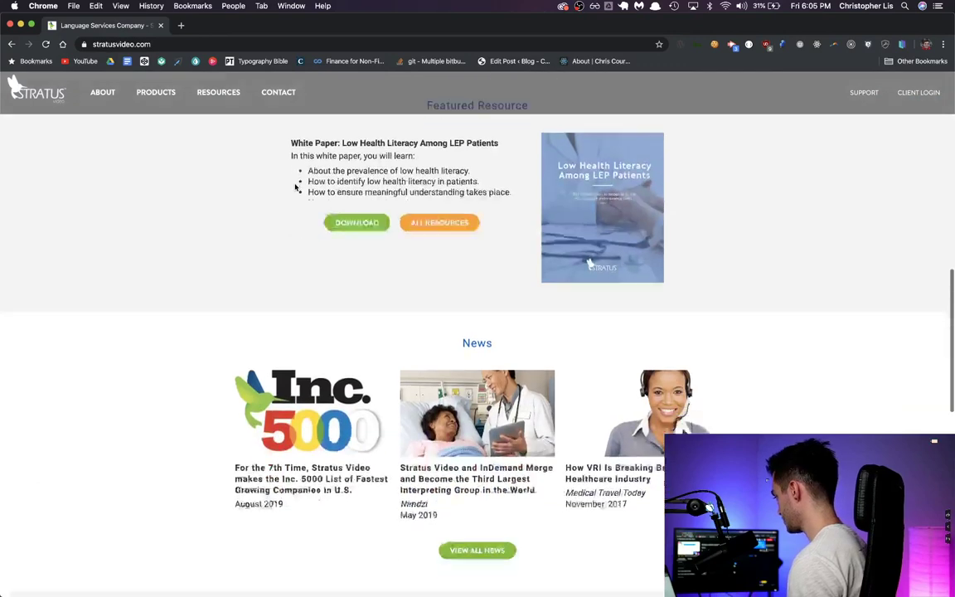
scroll(295, 188, down, 4)
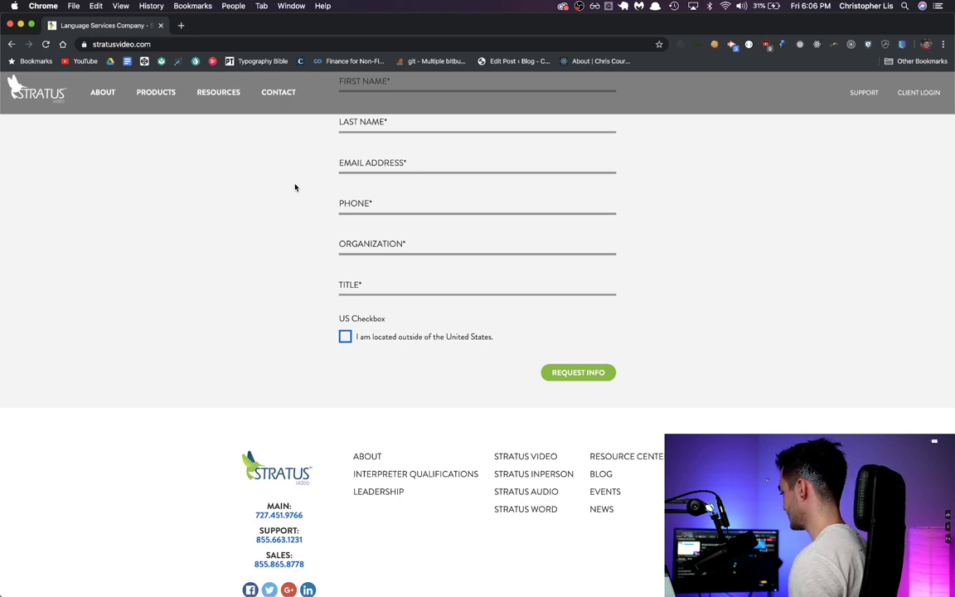
scroll(294, 188, up, 15)
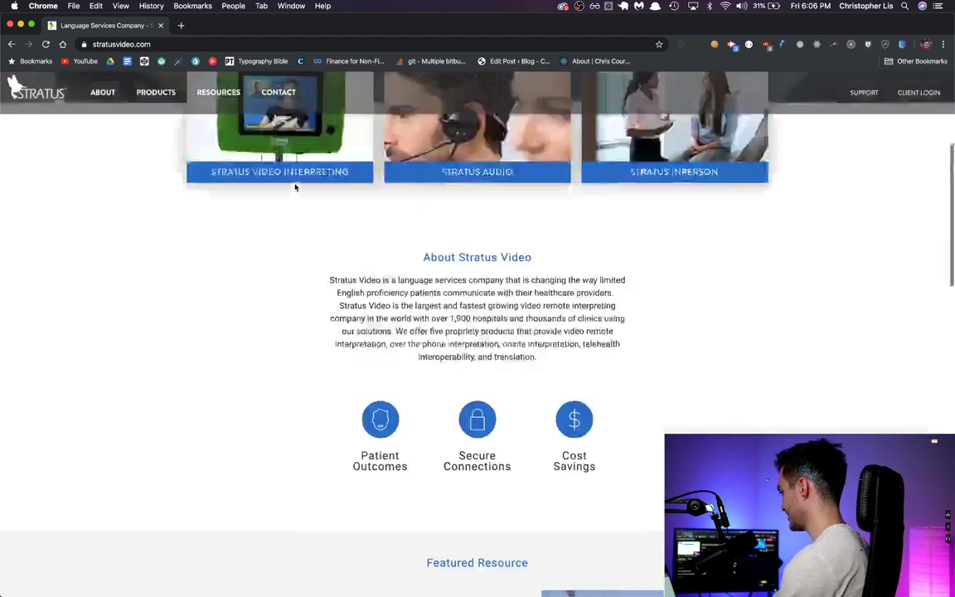
key(super+Tab)
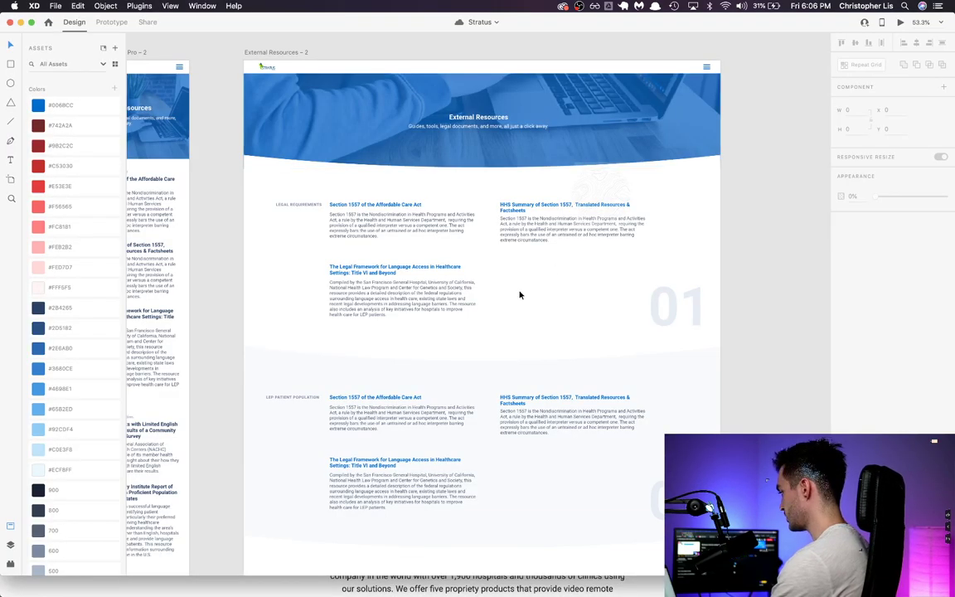
scroll(518, 294, down, 2)
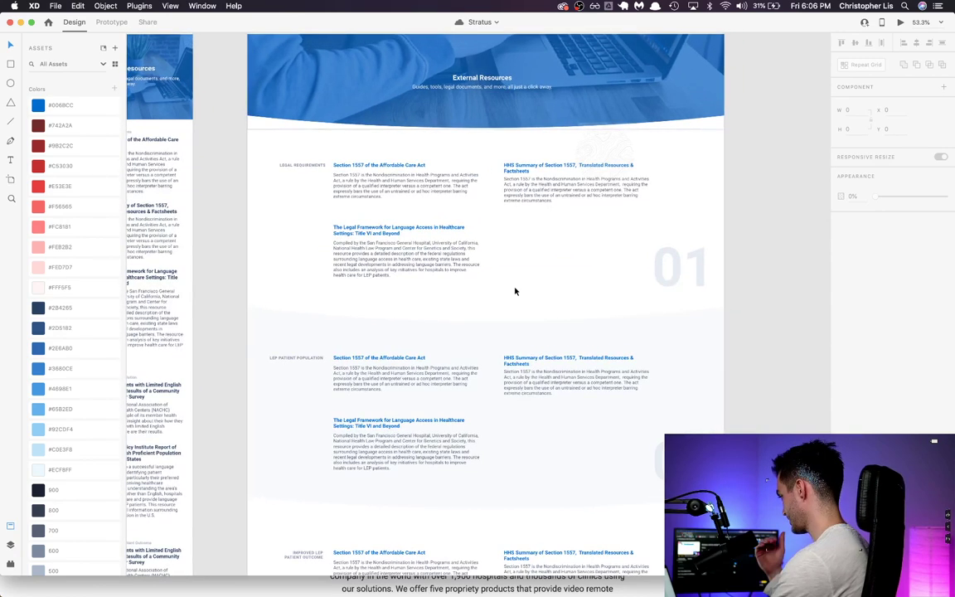
Step: Capture the Stratus Video home page's hero and three product cards in Chrome and paste the screenshot into the Adobe XD document
key(super+Tab)
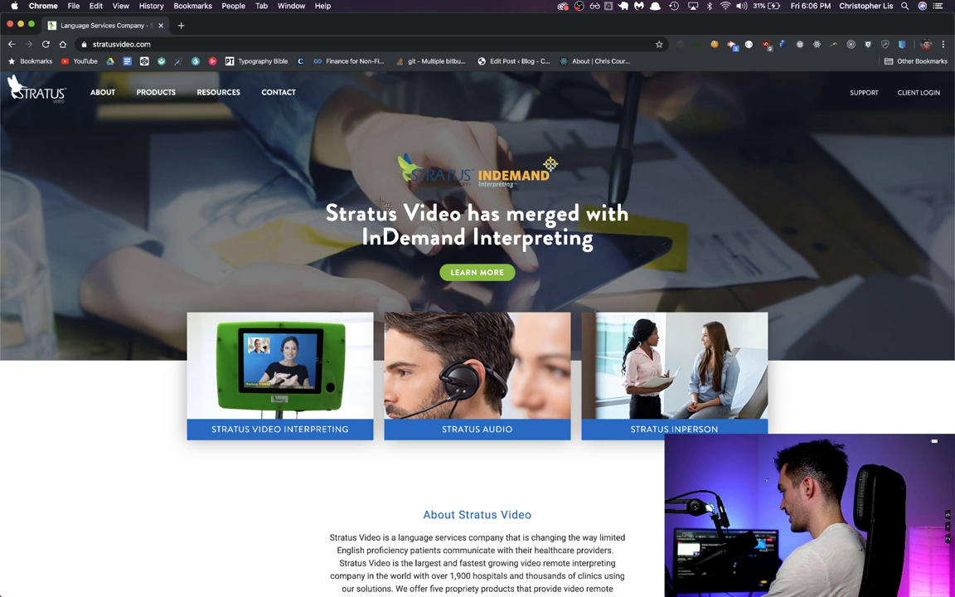
drag(2, 72, 954, 447)
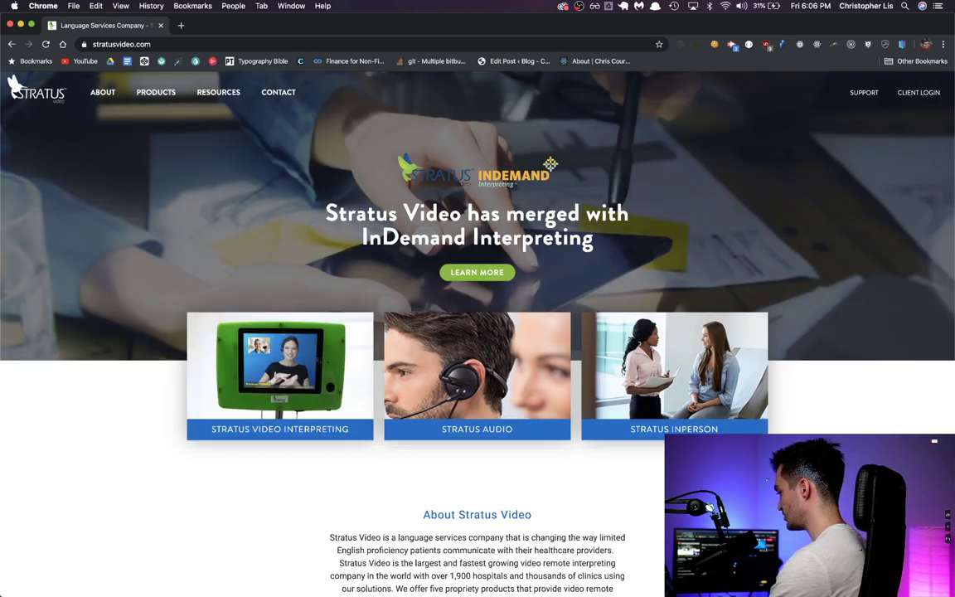
key(super+Tab)
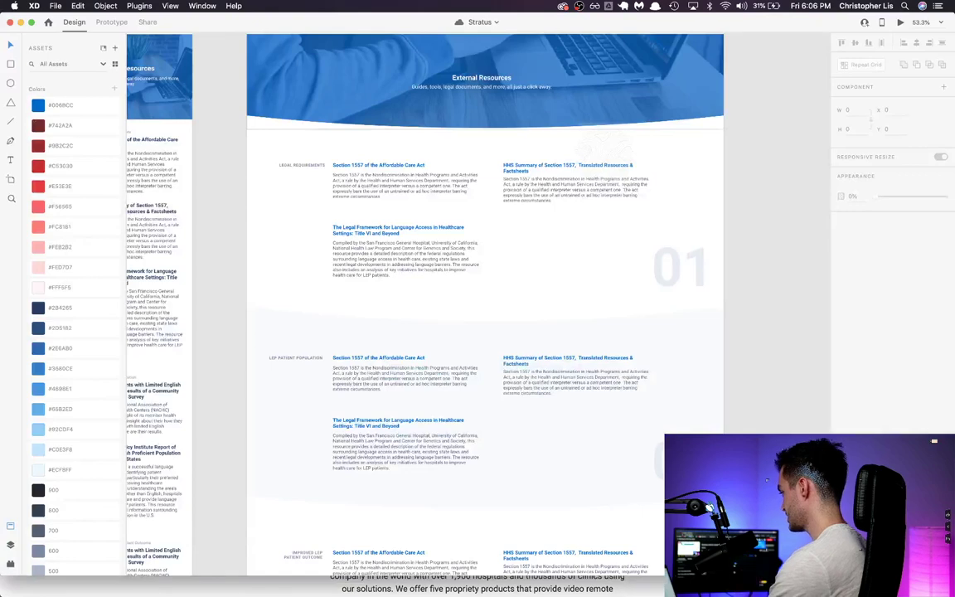
scroll(683, 419, right, 5)
key(super+v)
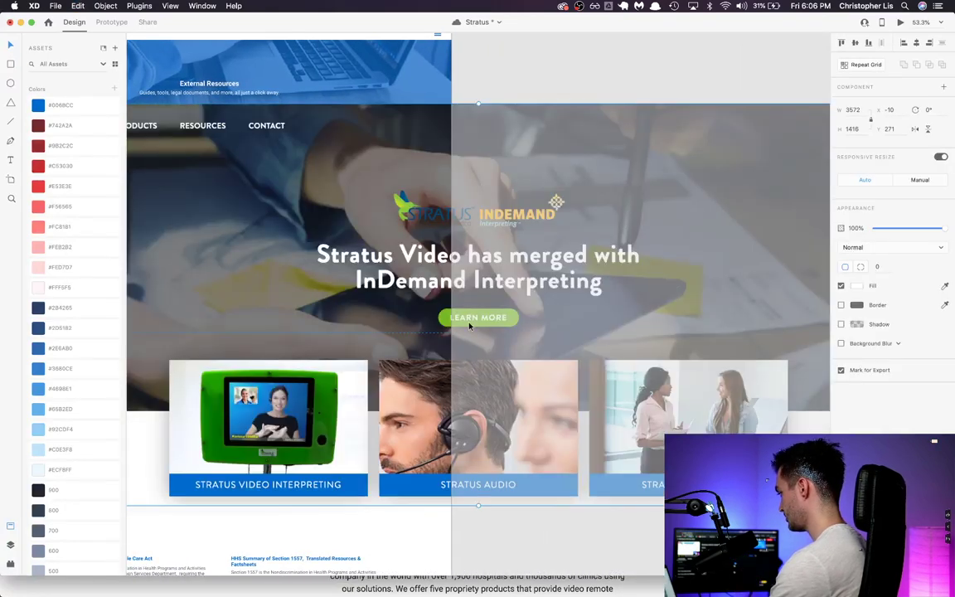
Step: Move the pasted home page screenshot onto the empty canvas to the right of the External Resources – 2 artboard and save the document
scroll(470, 325, up, 1)
scroll(470, 325, down, 5)
drag(296, 287, 591, 237)
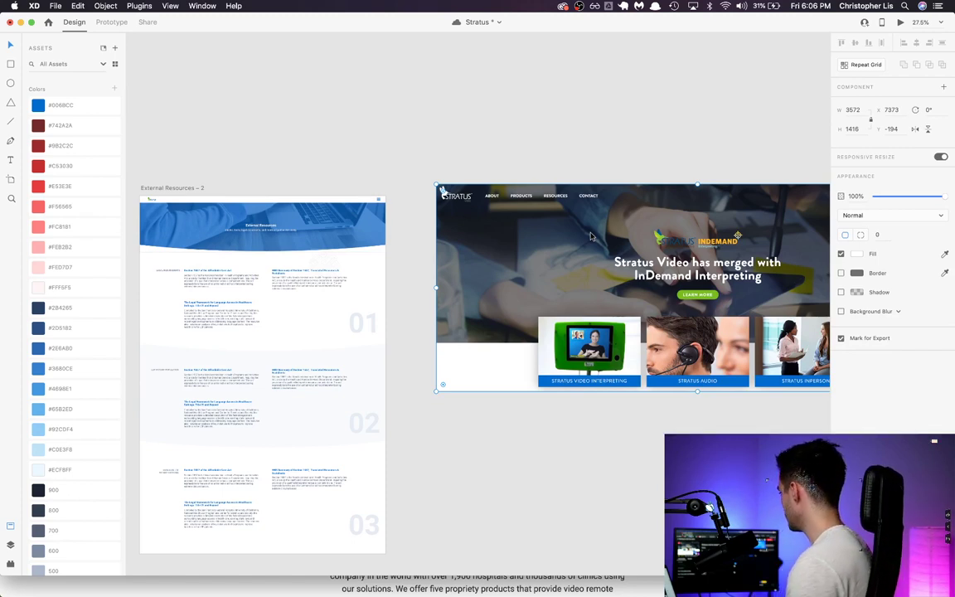
key(super+s)
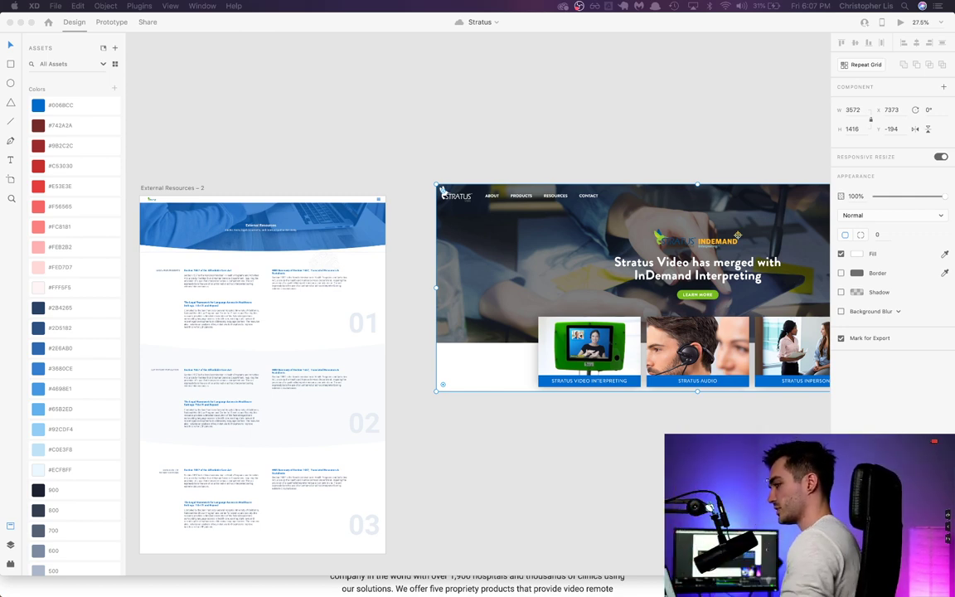
key(super+Tab)
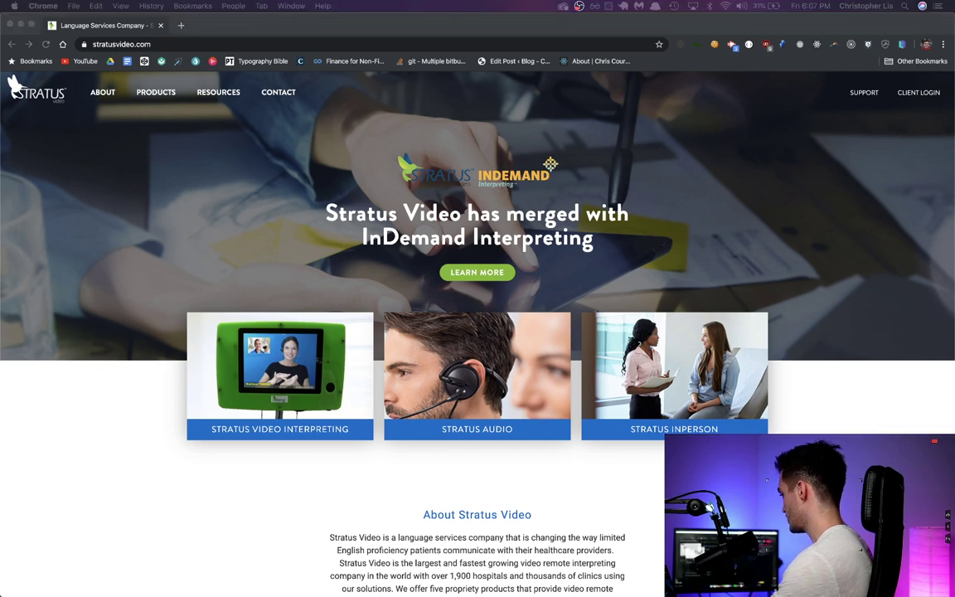
key(super+Tab)
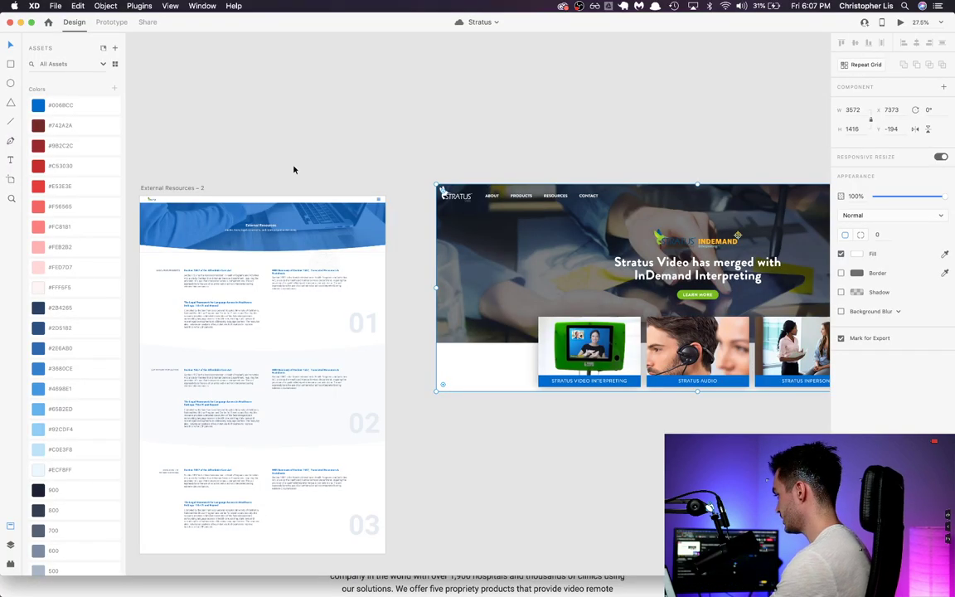
Step: Move the home page screenshot down below the artboards to free the canvas beside External Resources – 2
scroll(293, 169, right, 2)
super+scroll(293, 169, down, 4)
scroll(294, 169, left, 1)
drag(589, 209, 571, 496)
Step: Duplicate the External Resources – 2 artboard beside the original and clear the selection
click(222, 134)
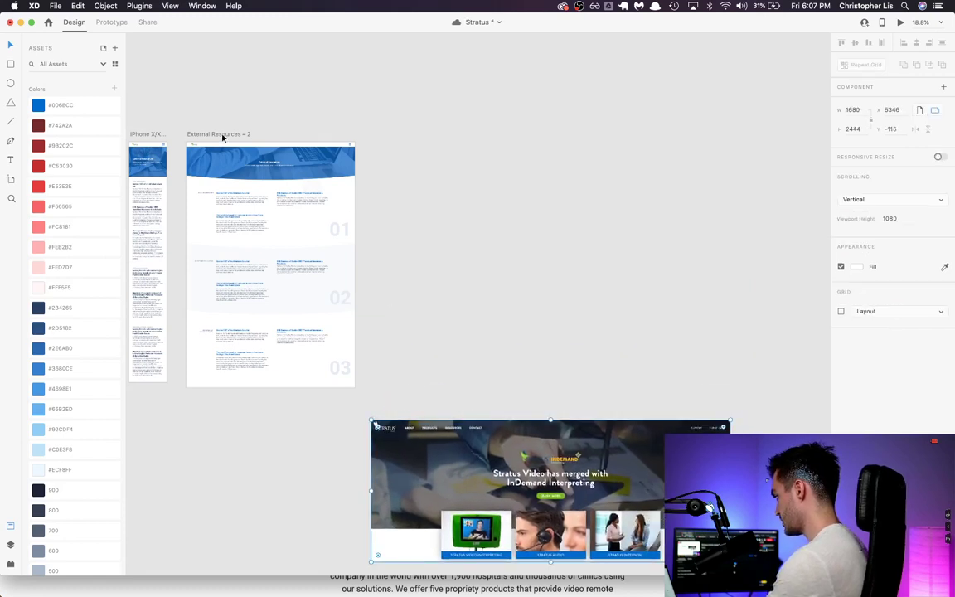
key(super+d)
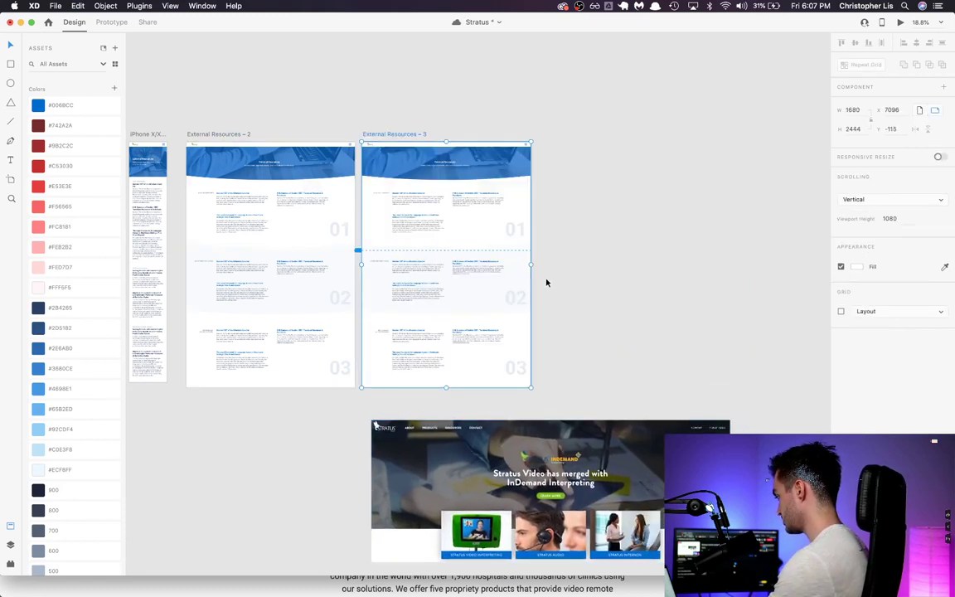
click(567, 379)
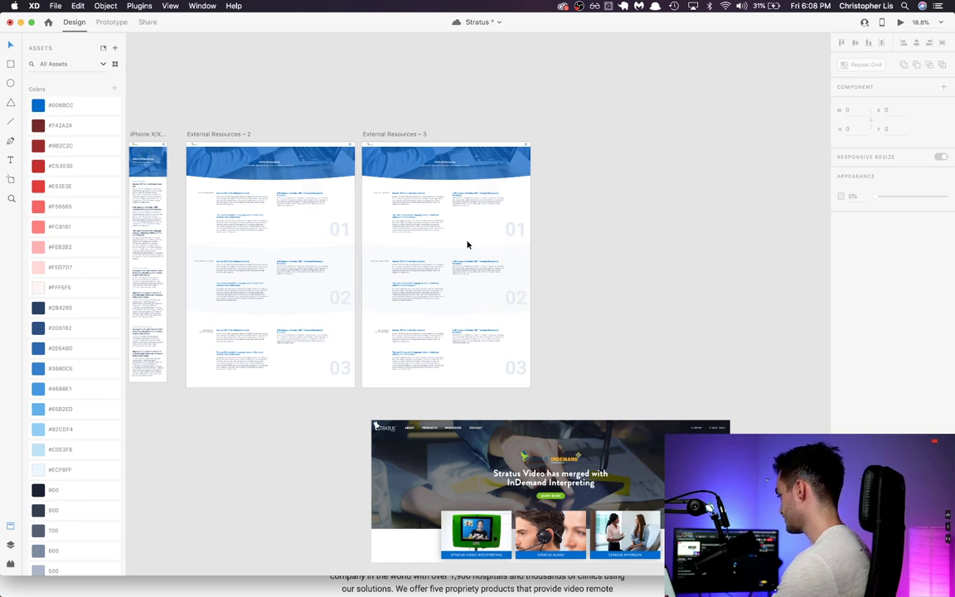
scroll(467, 236, up, 3)
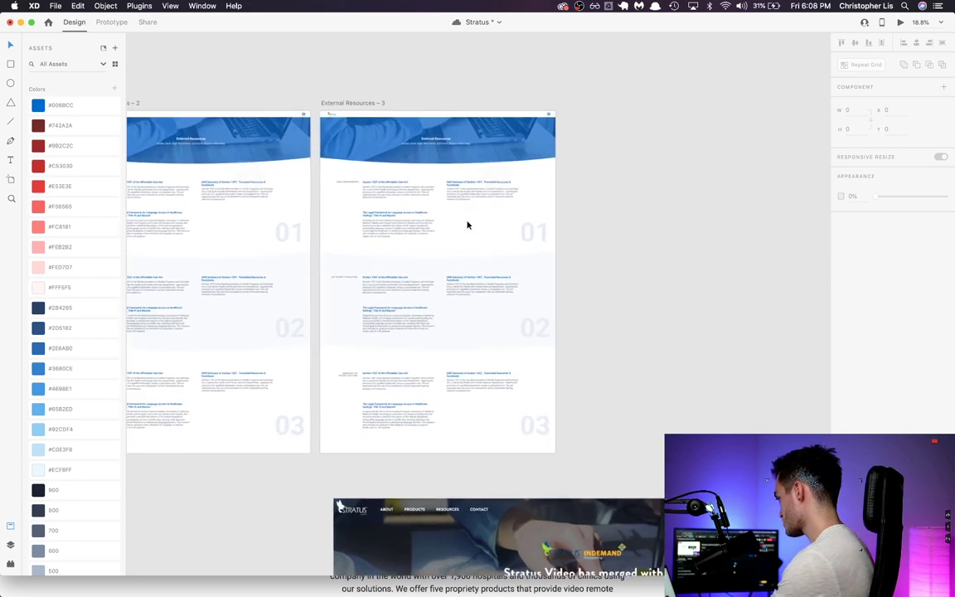
scroll(467, 224, up, 5)
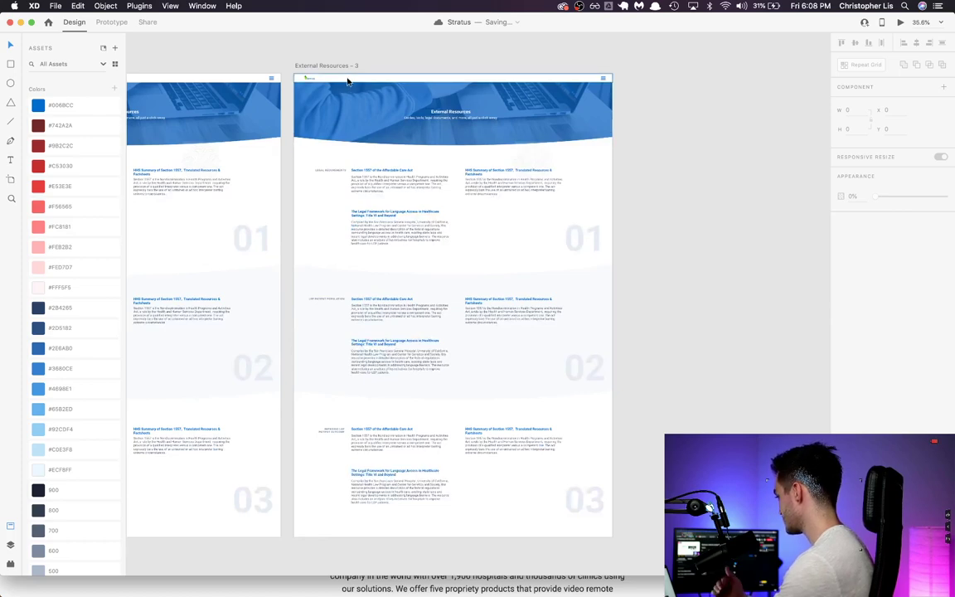
scroll(348, 81, down, 8)
scroll(310, 336, down, 3)
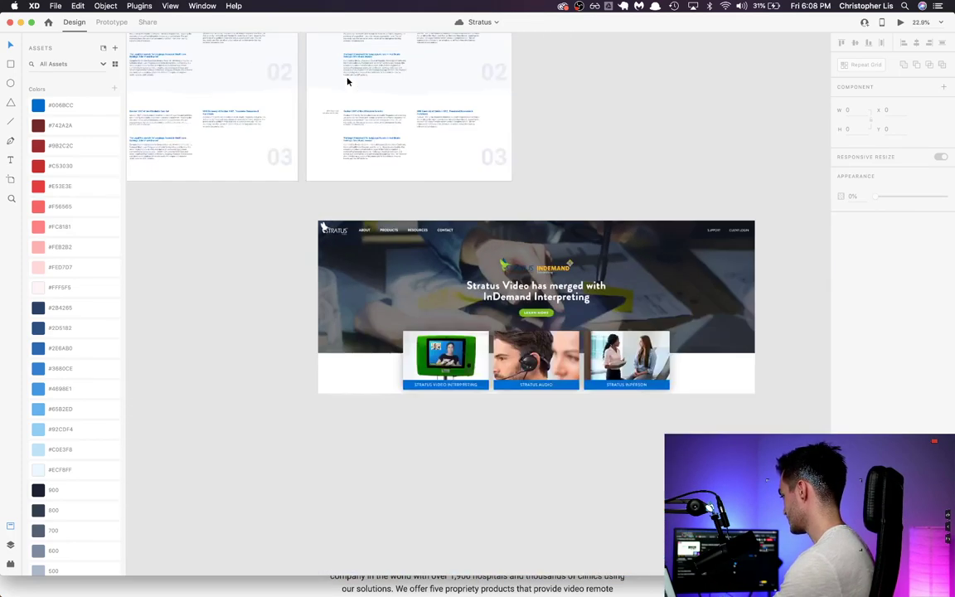
Step: Move the home page screenshot up beside the External Resources – 3 artboard, with its top edge level with the artboard
drag(470, 347, 676, 100)
scroll(676, 104, up, 3)
scroll(676, 103, right, 2)
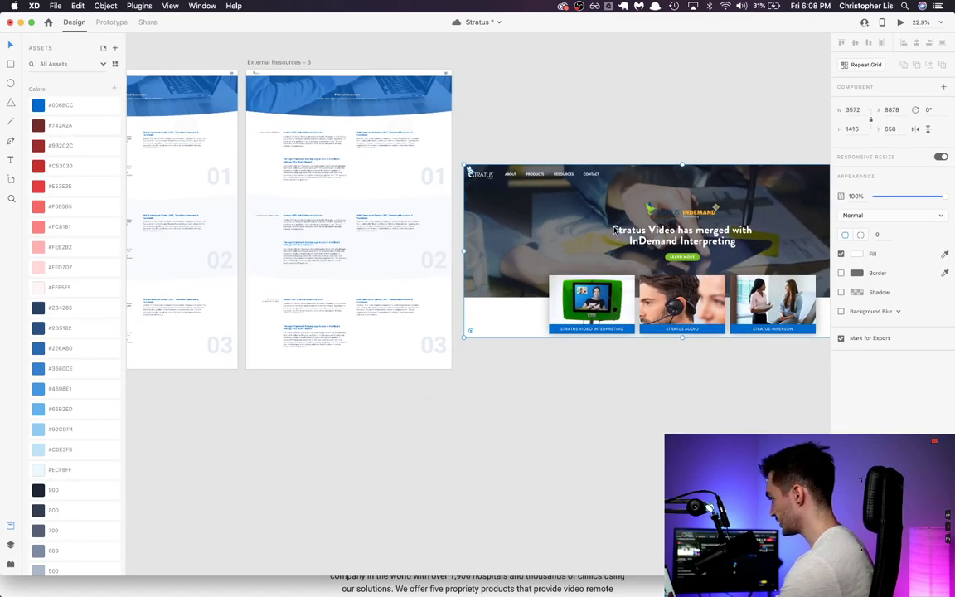
drag(614, 235, 611, 141)
scroll(611, 141, up, 2)
scroll(611, 141, right, 2)
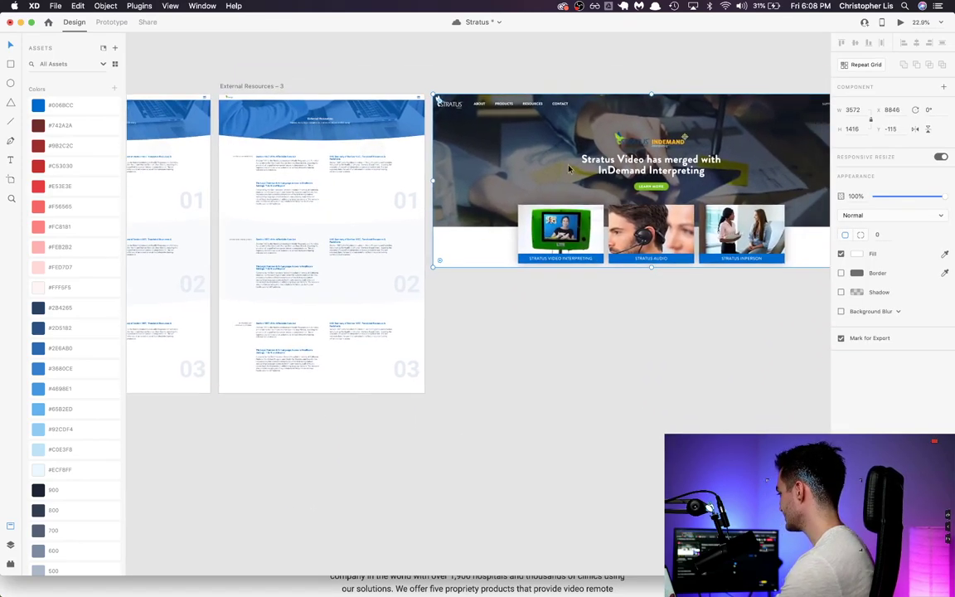
Step: Compare the header, navigation and hero of External Resources – 3 with those in the home page screenshot
scroll(324, 146, up, 5)
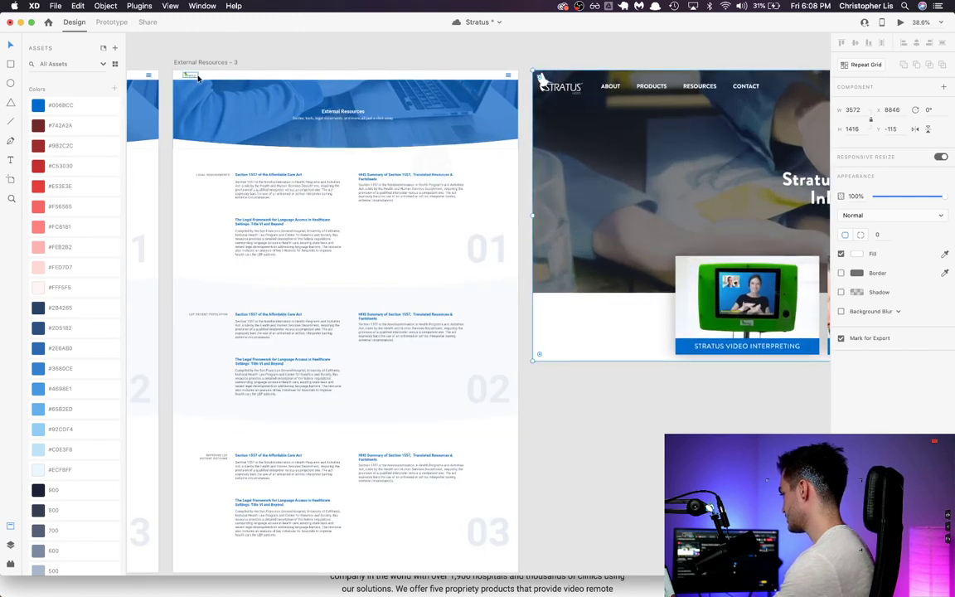
scroll(328, 65, right, 8)
scroll(328, 64, up, 1)
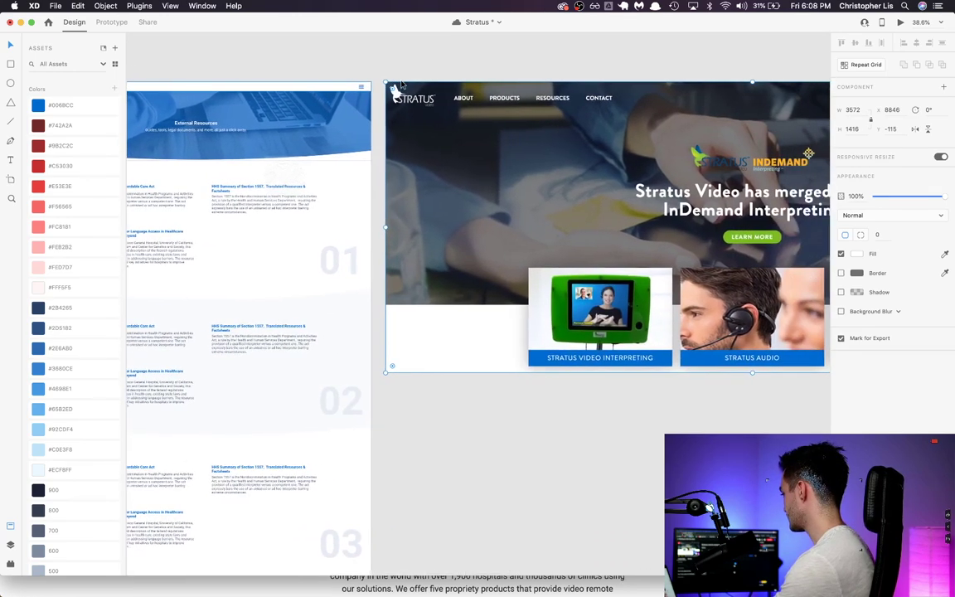
scroll(402, 83, down, 3)
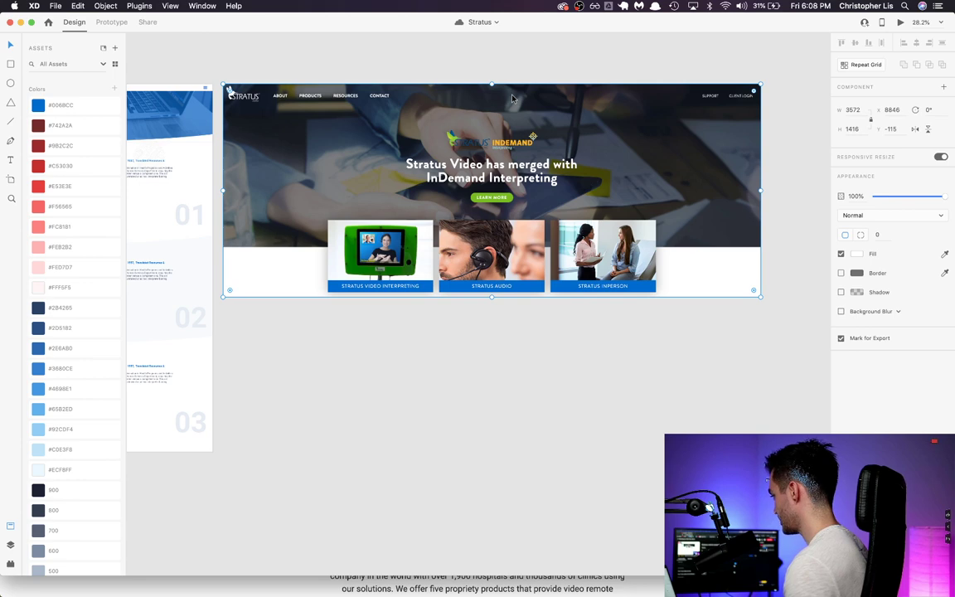
scroll(481, 91, left, 10)
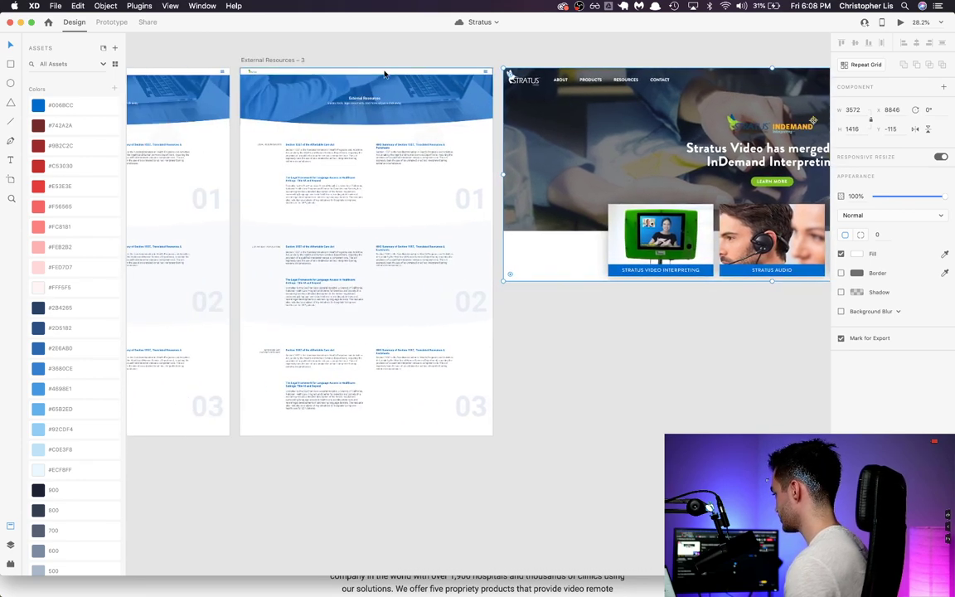
scroll(355, 89, up, 10)
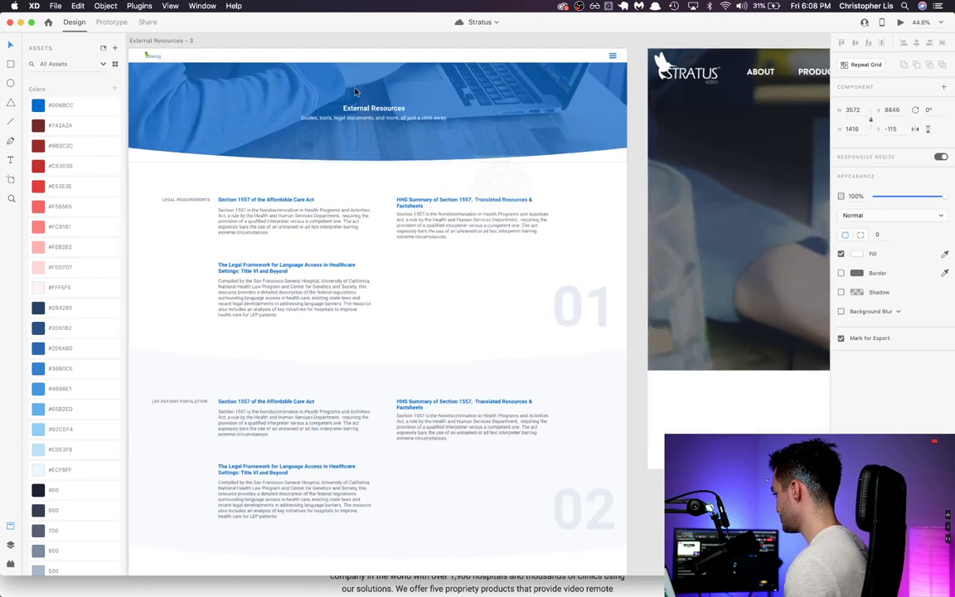
scroll(355, 89, left, 3)
scroll(355, 90, up, 1)
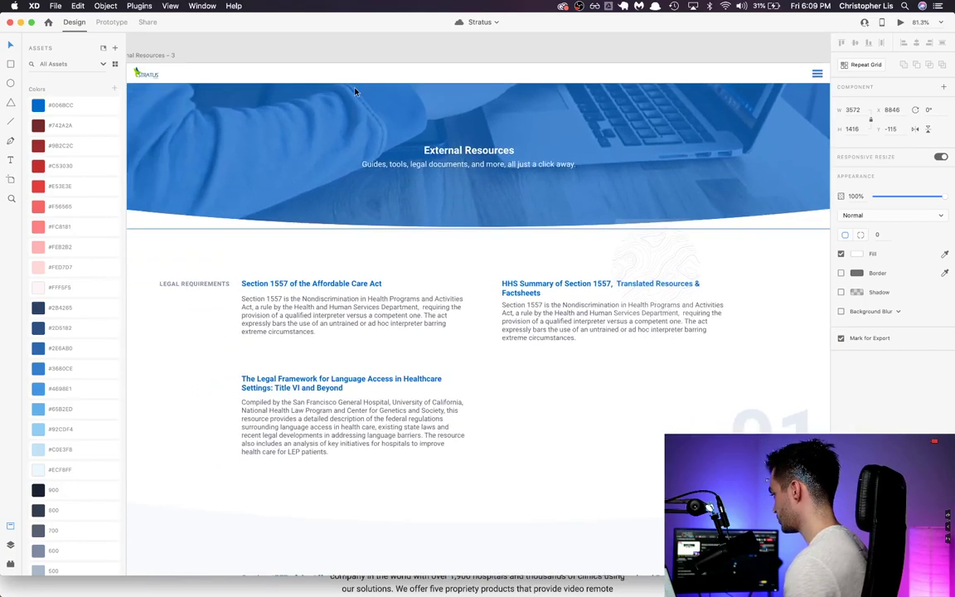
scroll(355, 89, down, 3)
scroll(420, 86, right, 8)
scroll(422, 85, up, 4)
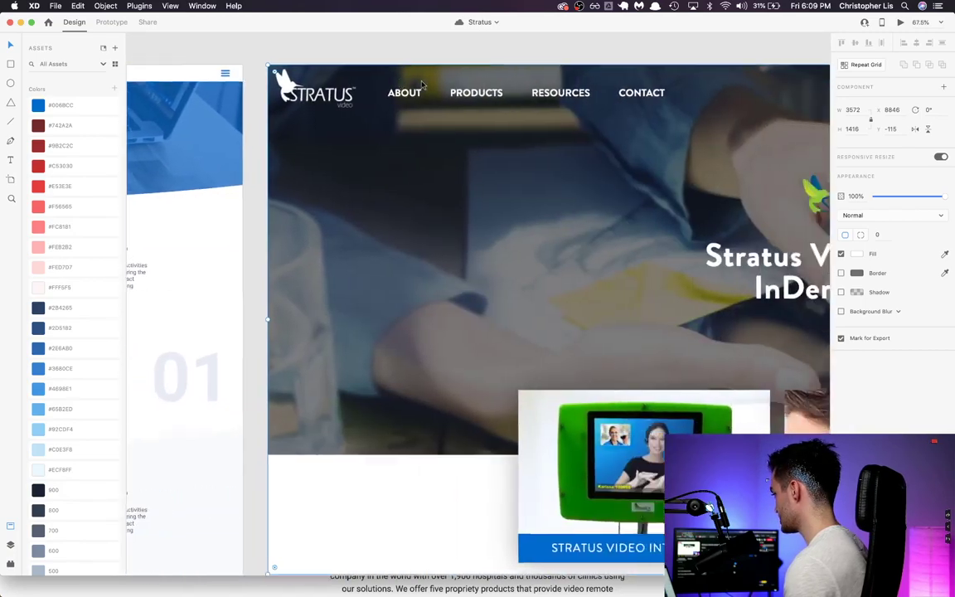
scroll(422, 85, down, 3)
scroll(406, 87, left, 2)
scroll(390, 88, down, 3)
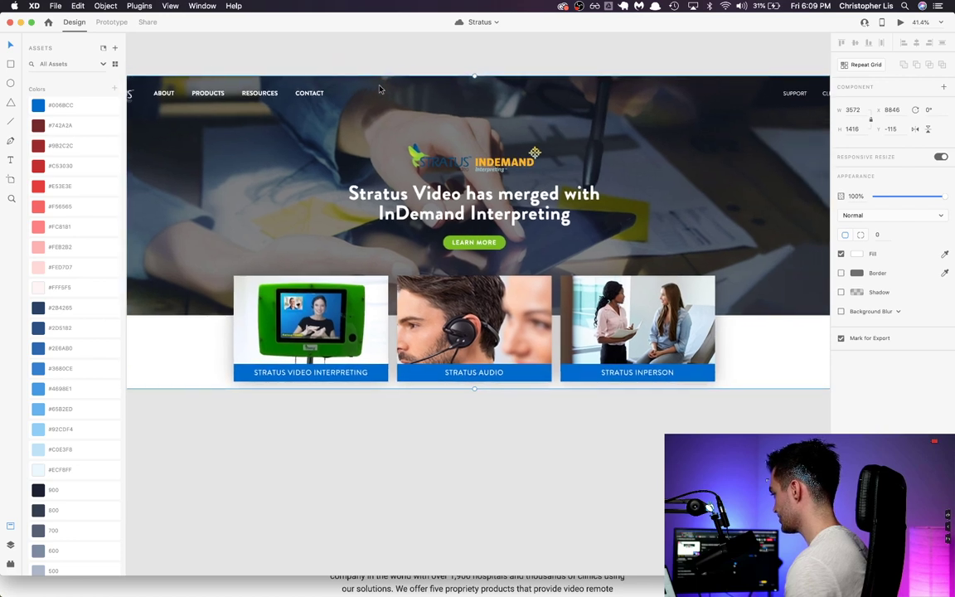
scroll(380, 89, down, 2)
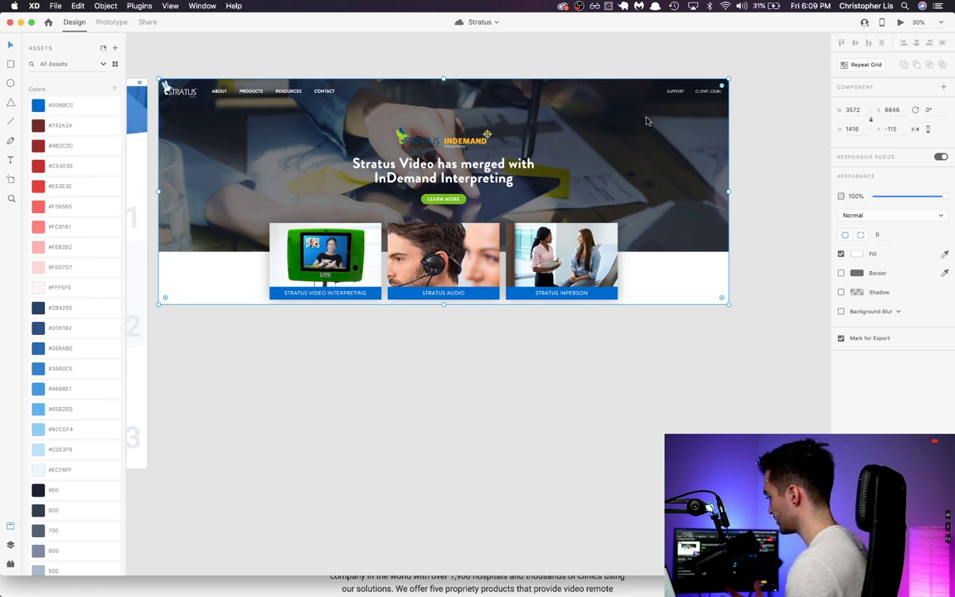
scroll(584, 112, down, 3)
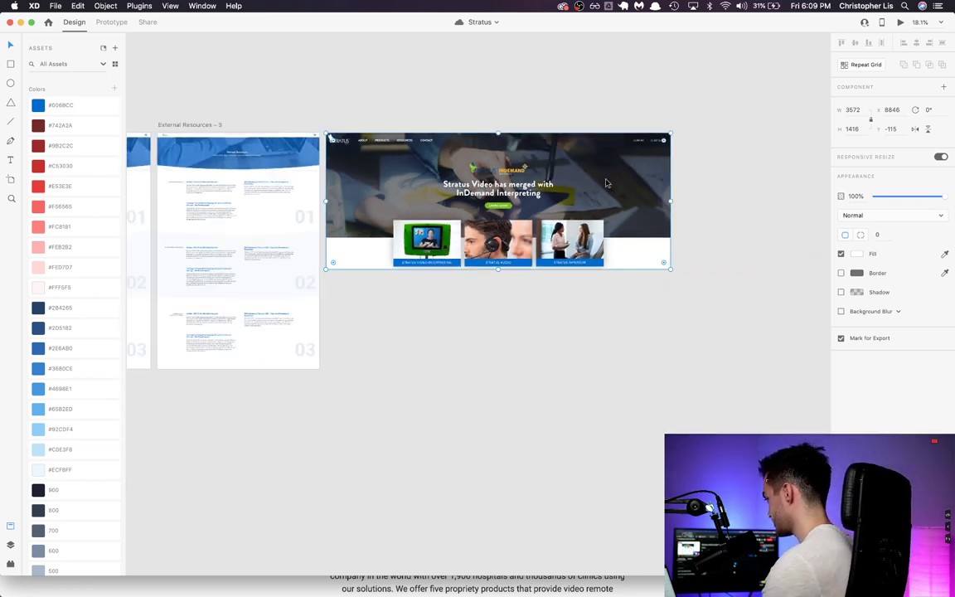
Step: Move the home page screenshot up above the artboard row to free the canvas beside External Resources – 3
drag(604, 184, 602, 39)
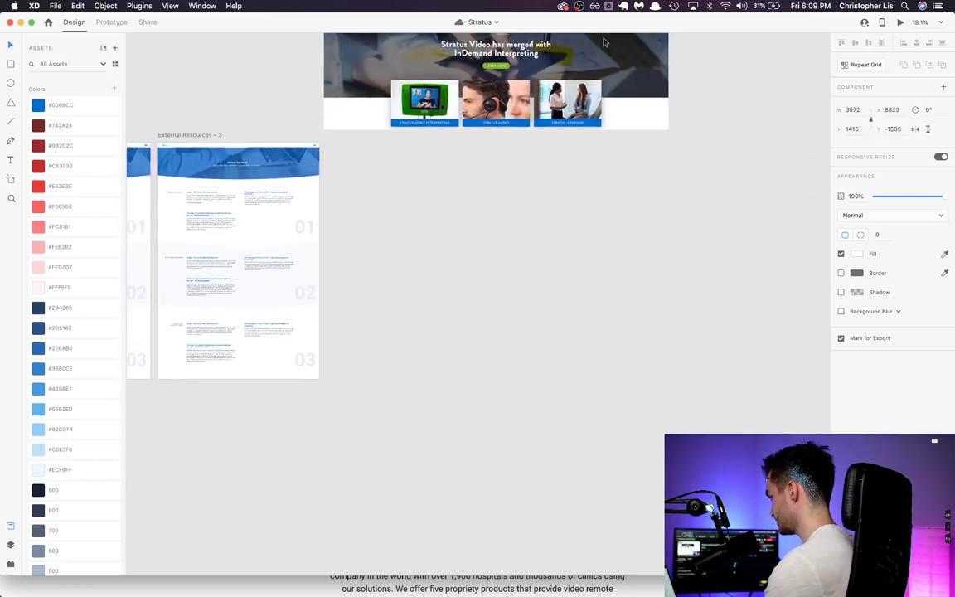
click(206, 138)
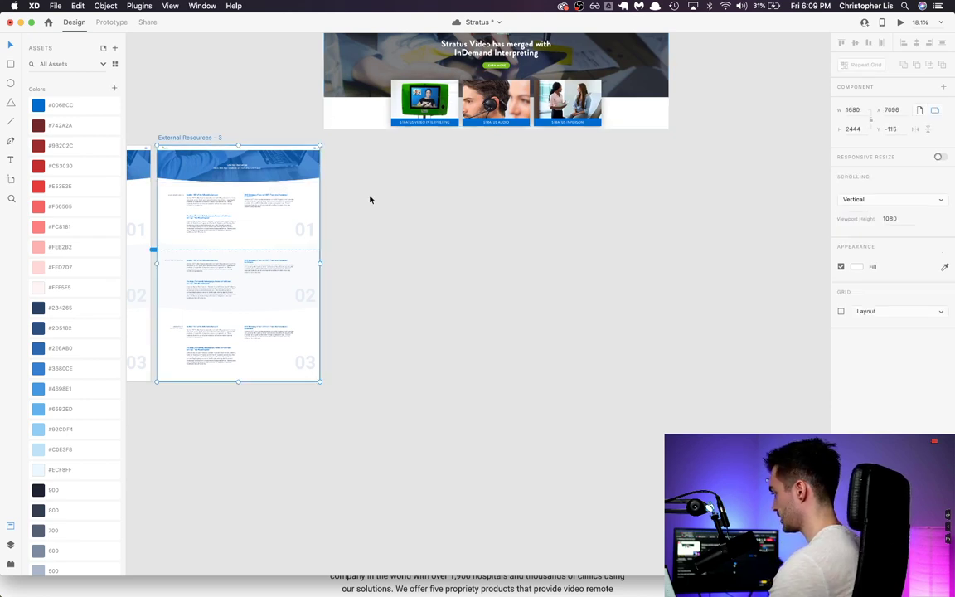
key(super+d)
scroll(400, 199, up, 5)
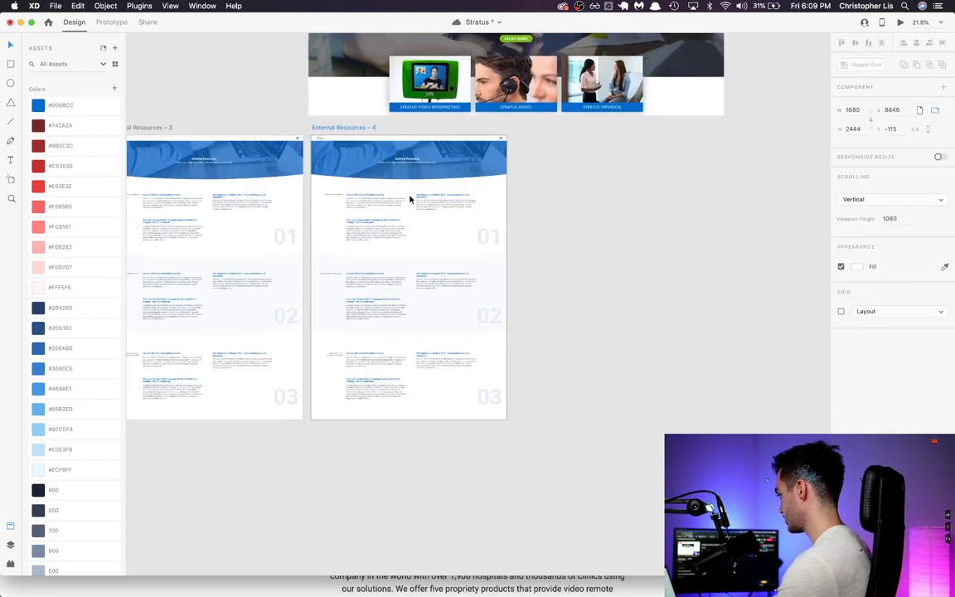
key(super+z)
Step: Move the home page screenshot directly above External Resources – 3, save the document and clear the selection
scroll(499, 180, up, 3)
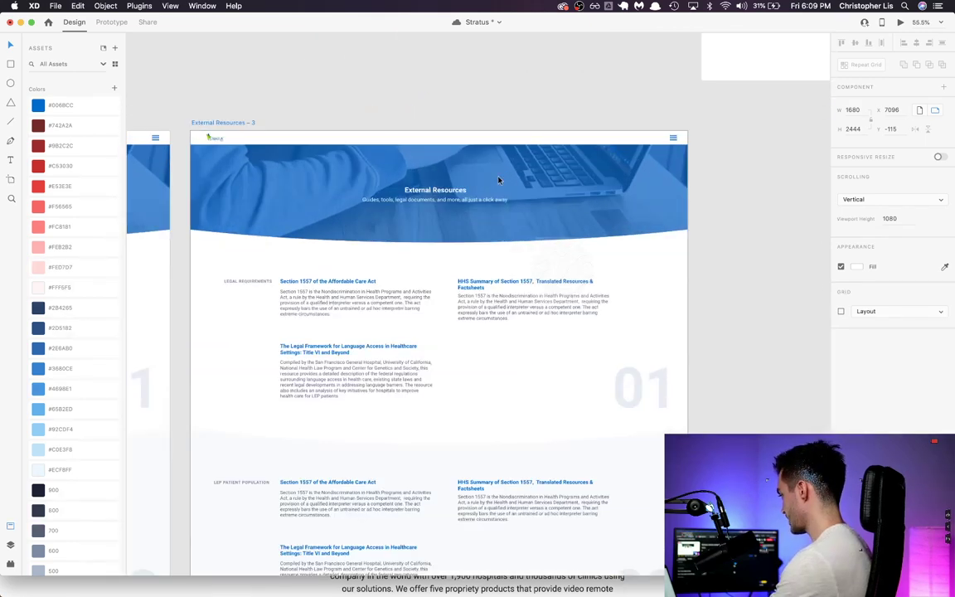
scroll(500, 180, down, 5)
scroll(500, 180, up, 4)
scroll(499, 180, right, 3)
drag(588, 167, 325, 172)
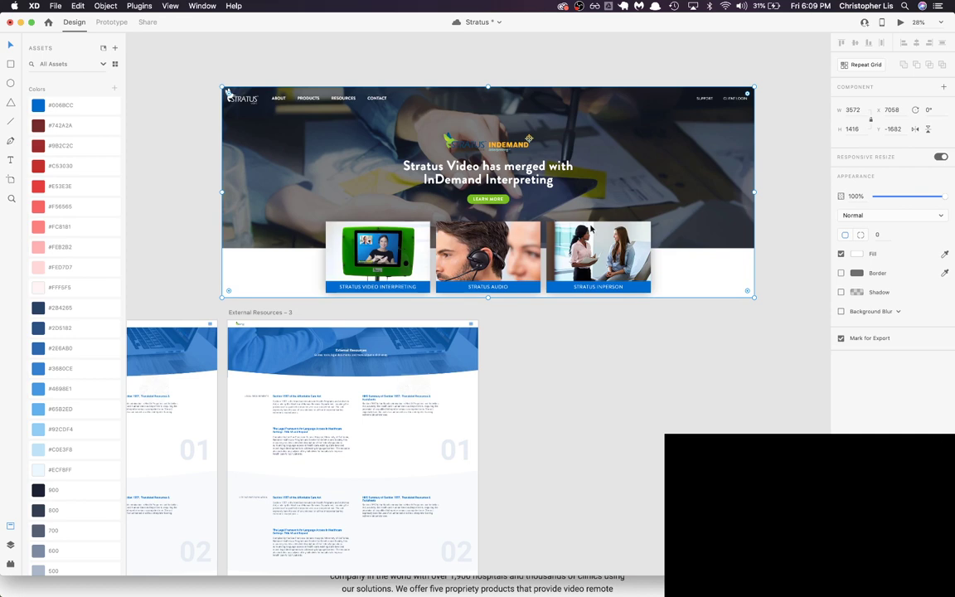
scroll(590, 229, up, 5)
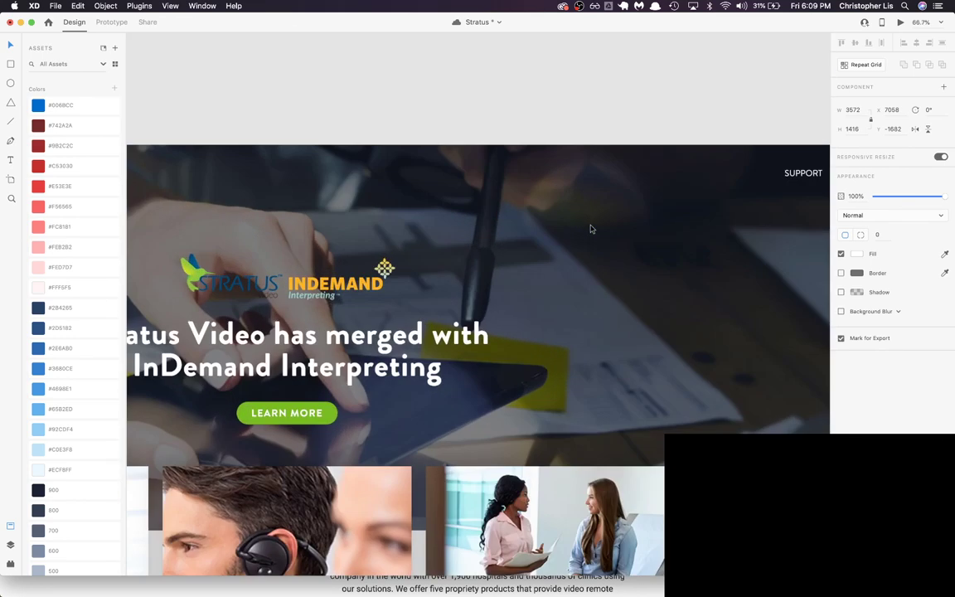
scroll(590, 229, right, 2)
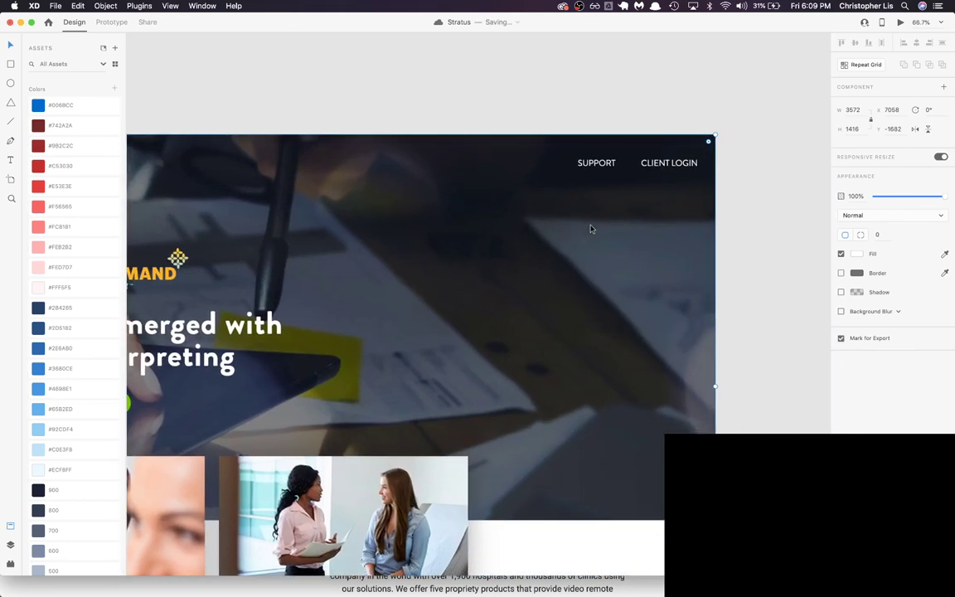
click(535, 123)
scroll(545, 189, down, 1)
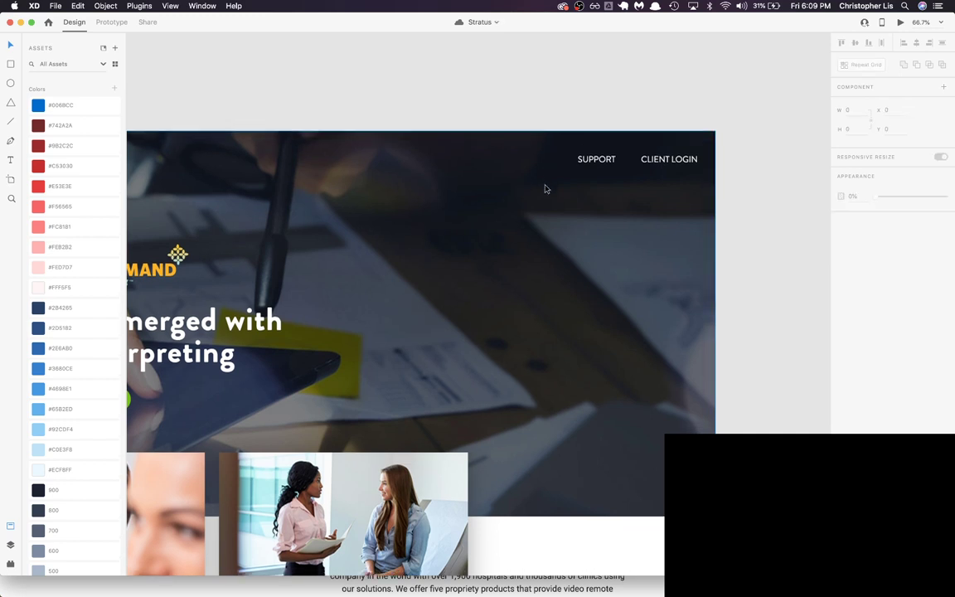
scroll(545, 189, up, 3)
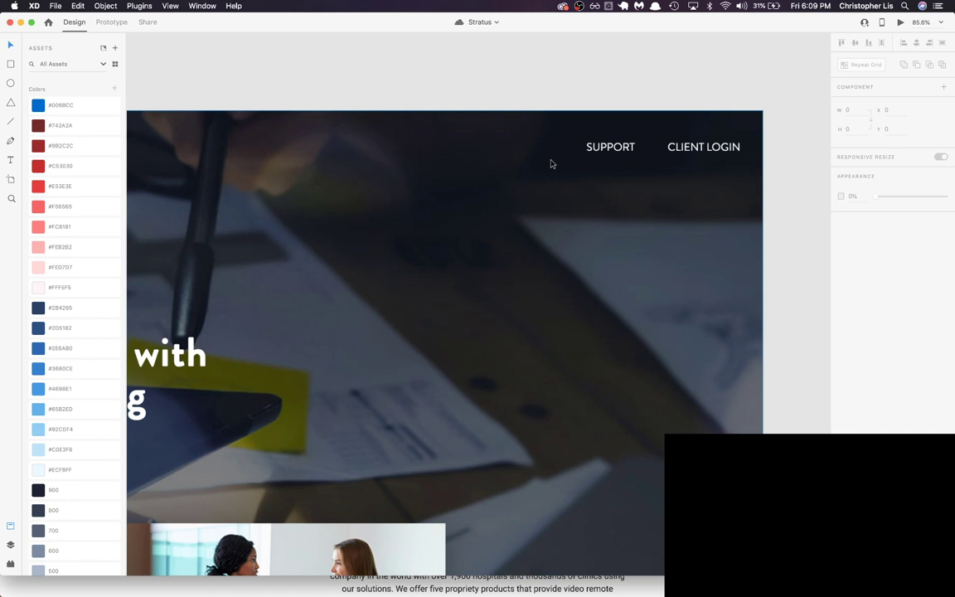
Step: Switch to Chrome, search Google for "font awesome" in a new tab and open the Font Awesome website
key(alt+space)
text(chr)
key(Return)
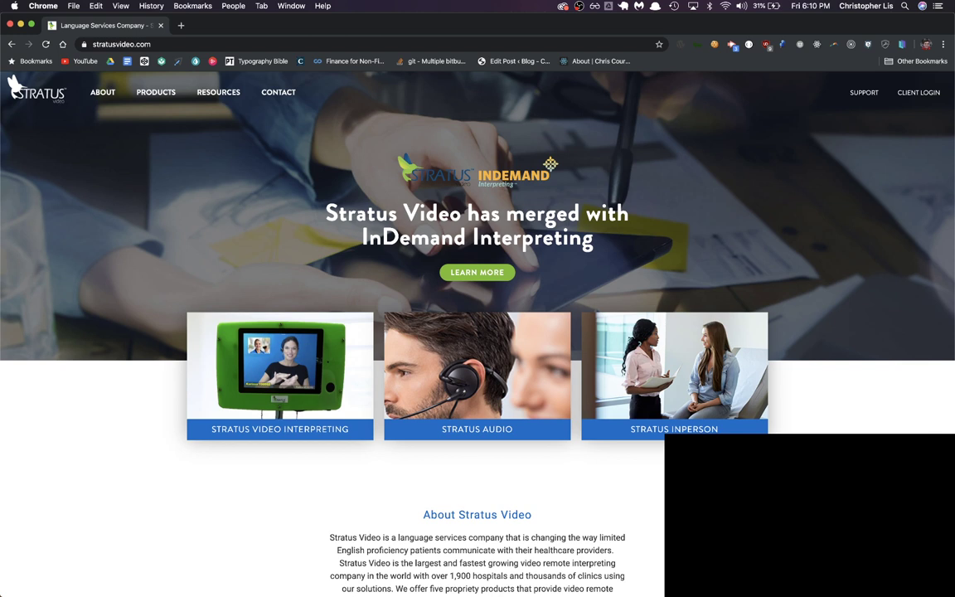
key(alt+space)
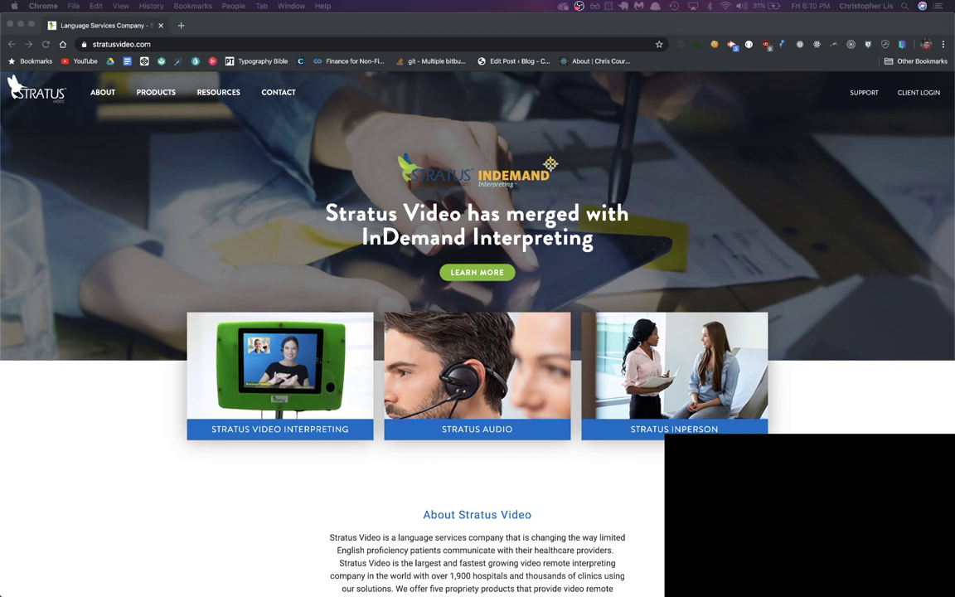
click(257, 244)
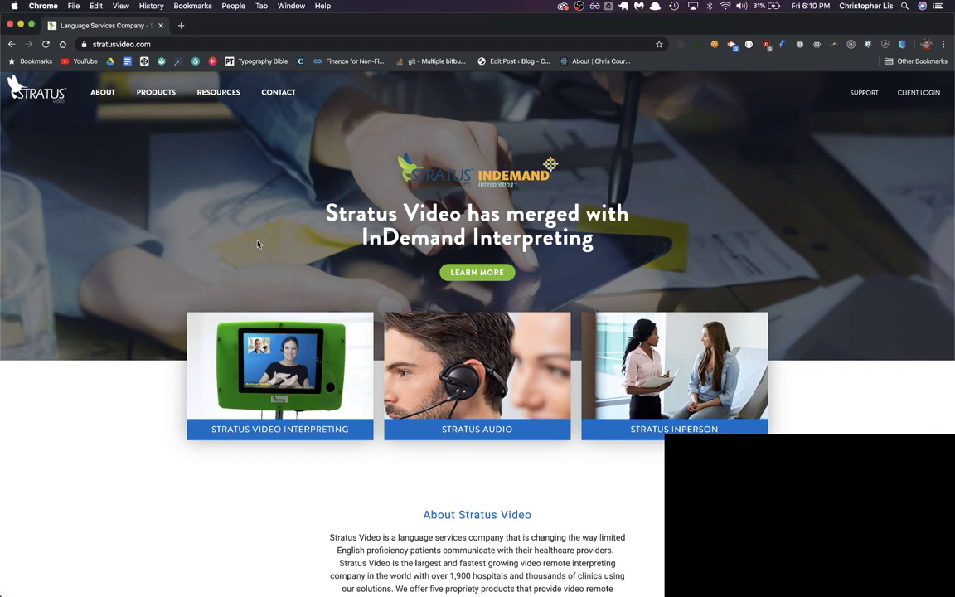
key(super+t)
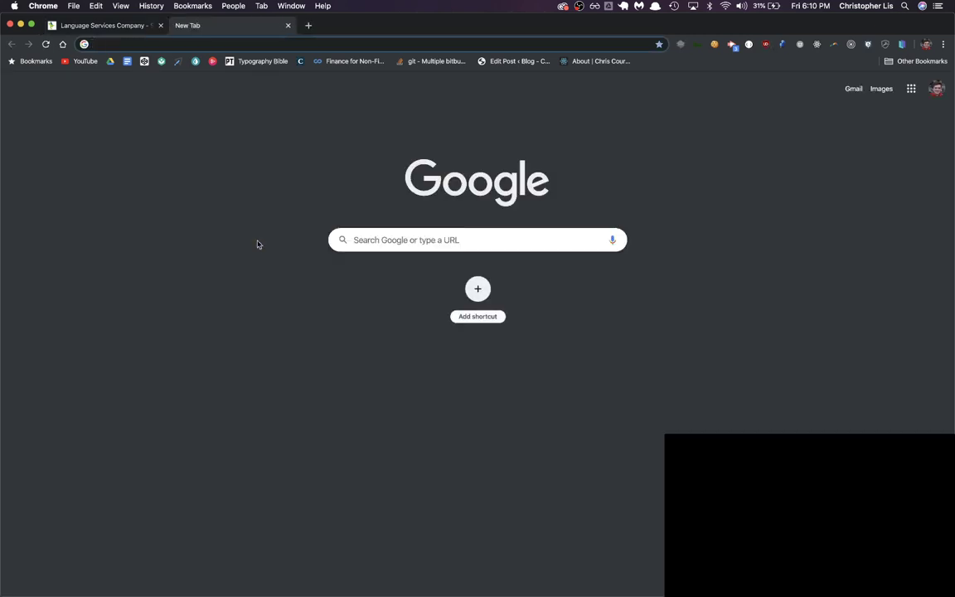
text(font awesome)
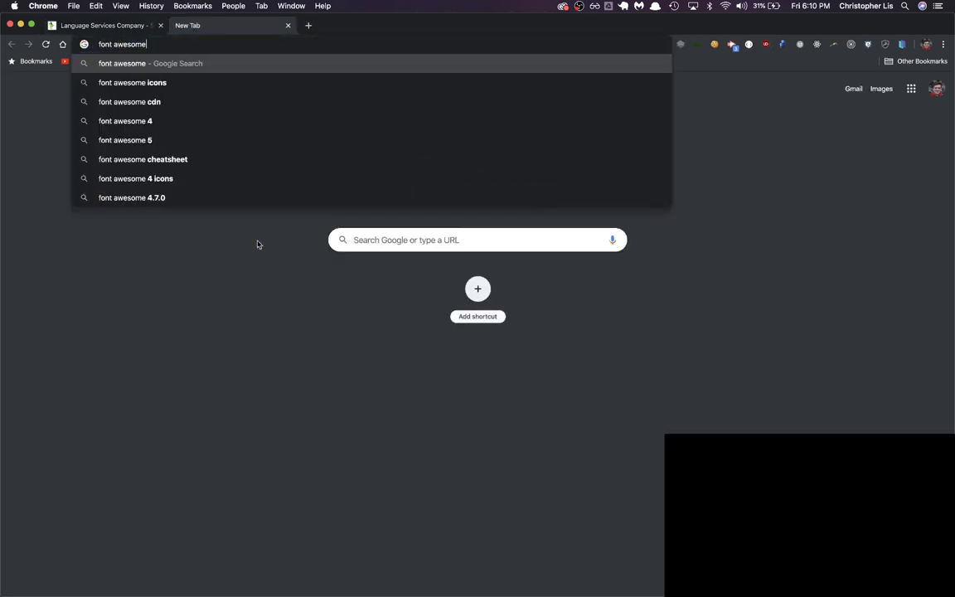
key(Return)
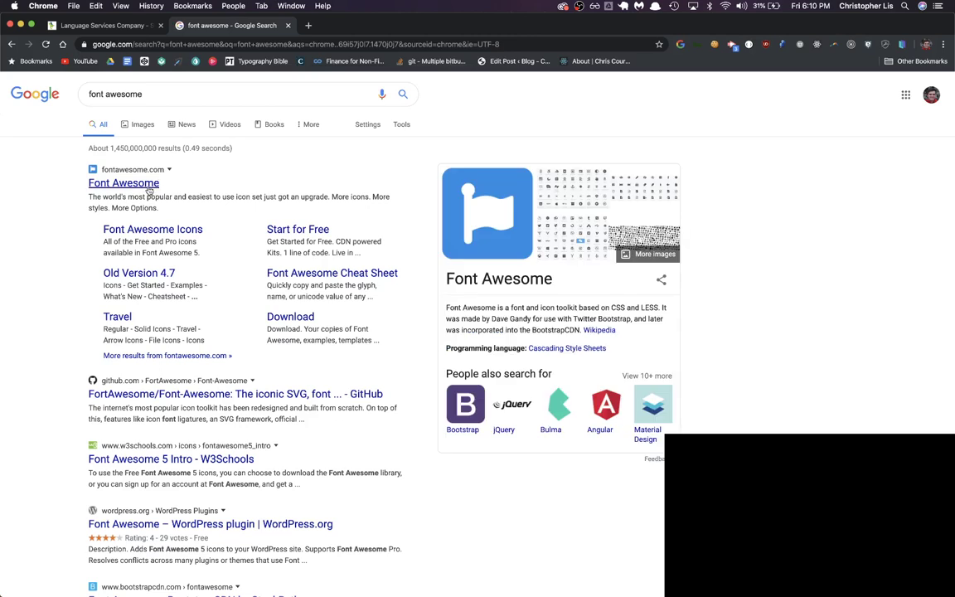
click(147, 188)
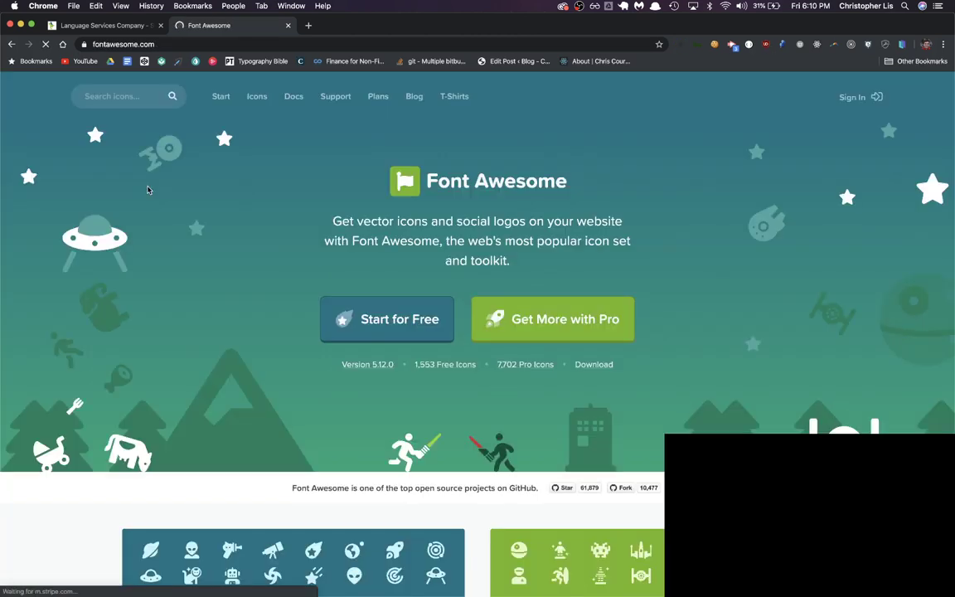
Step: Search the Font Awesome icons for "search" and open the page of the solid-style search icon
click(130, 86)
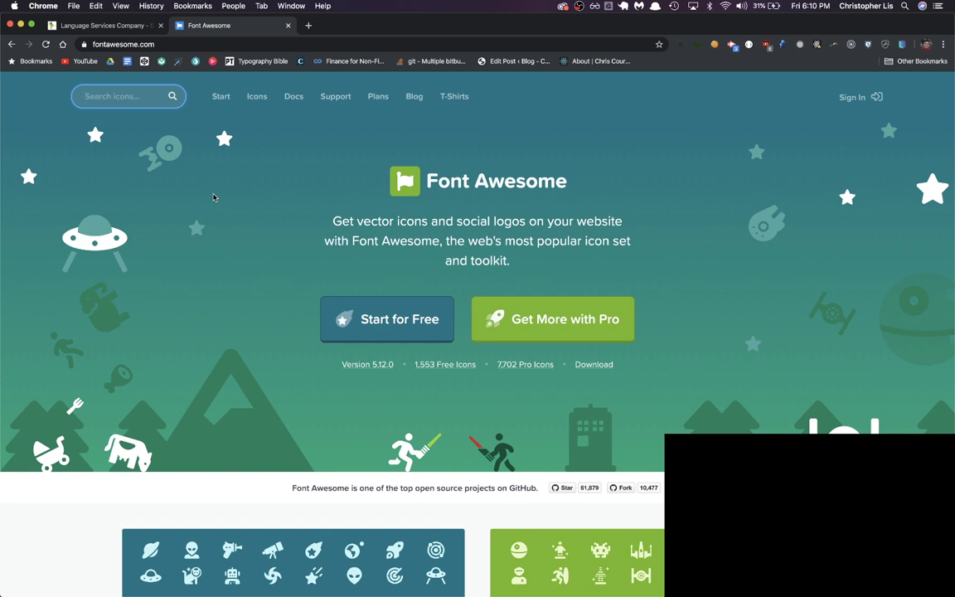
text(search)
key(Return)
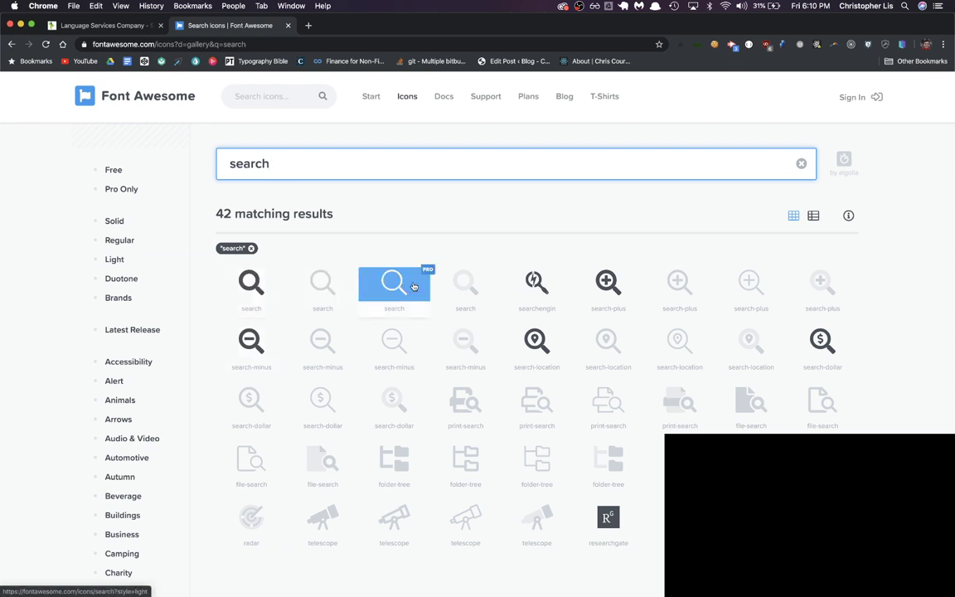
click(263, 292)
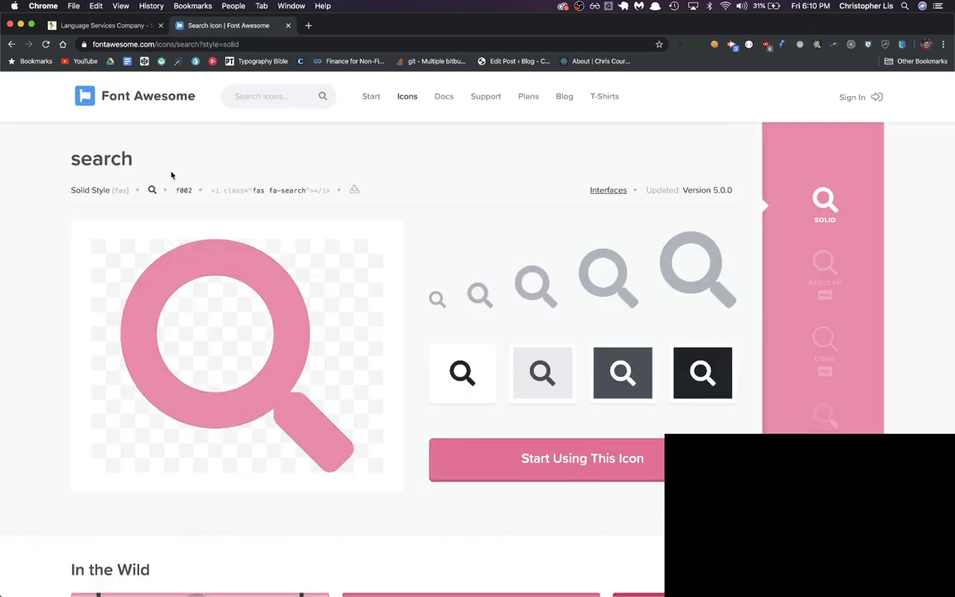
Step: Open the page's developer tools and download the solid search icon as an SVG, agreeing to the attribution terms
key(super+alt+i)
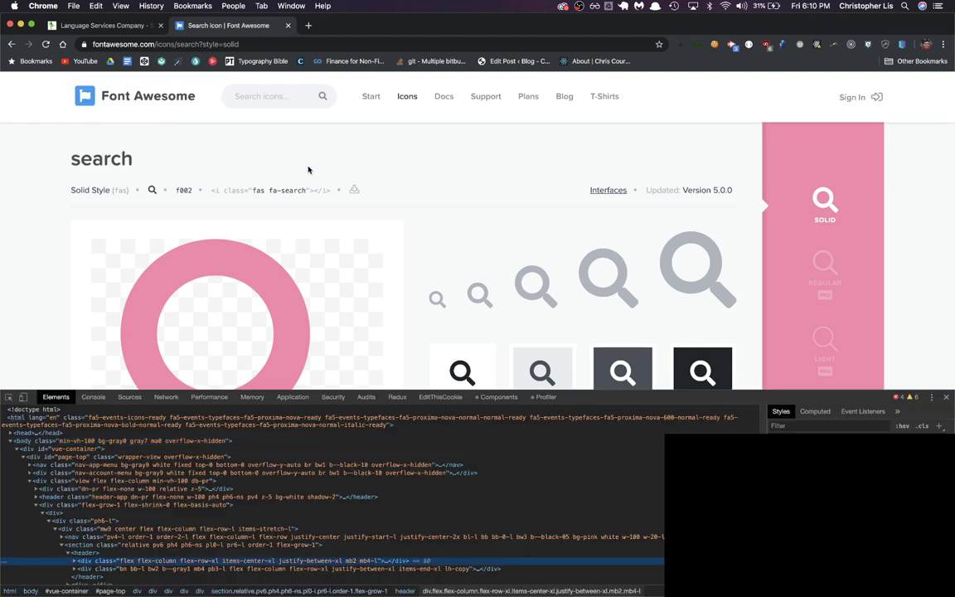
scroll(309, 170, down, 1)
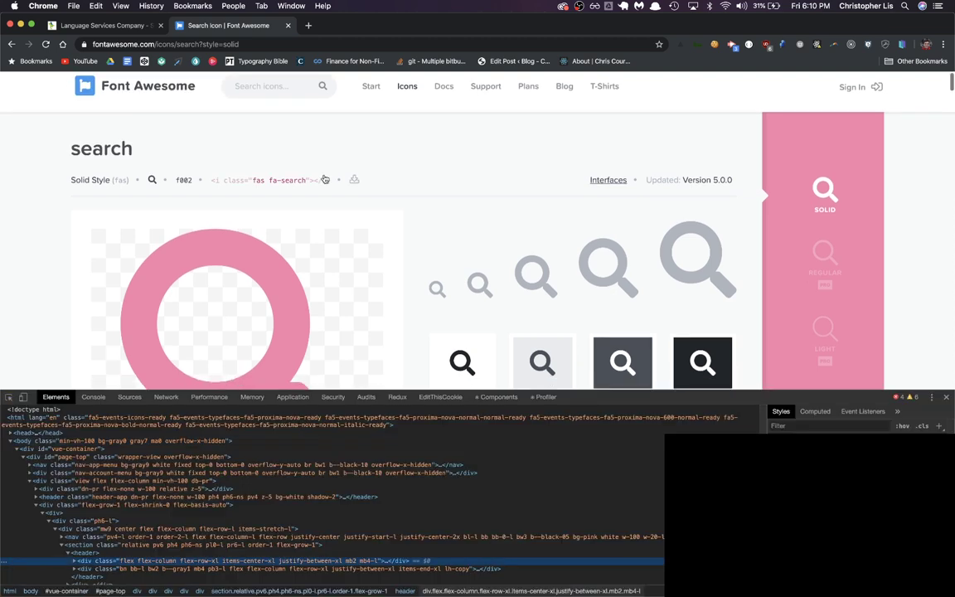
click(355, 182)
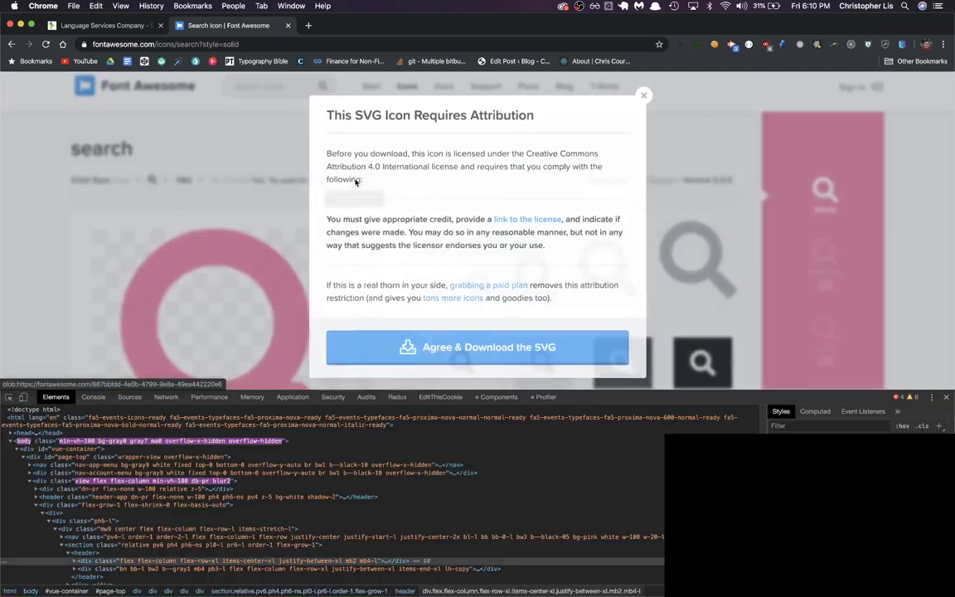
click(448, 350)
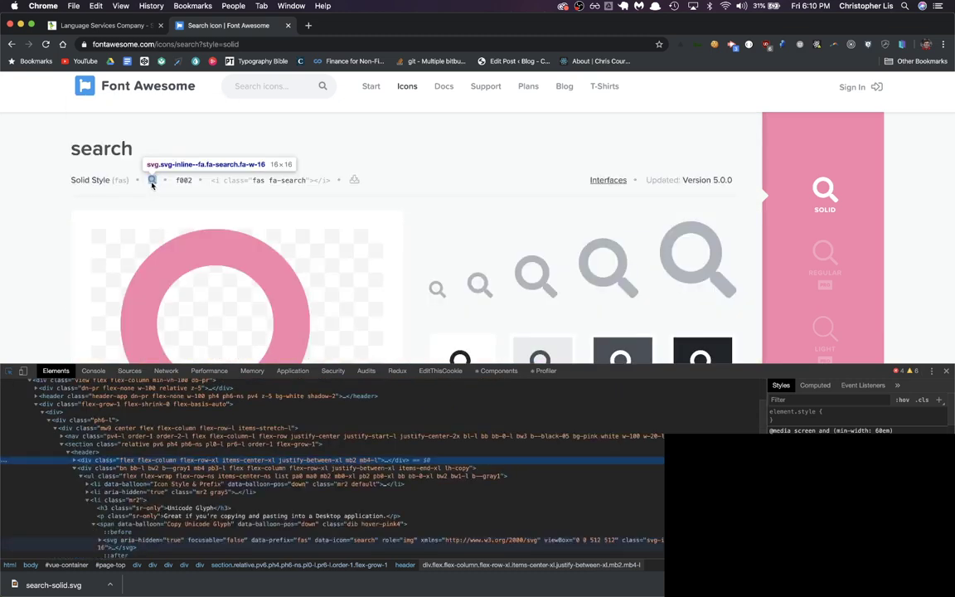
Step: Copy the SVG element of the small solid search icon from the page source and paste it into the XD home page mockup
click(152, 184)
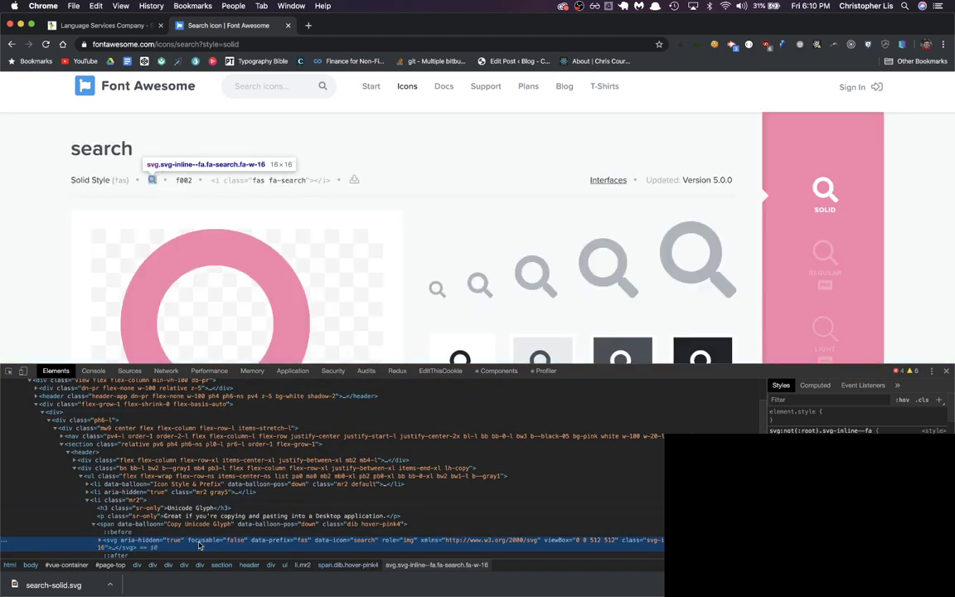
right_click(199, 543)
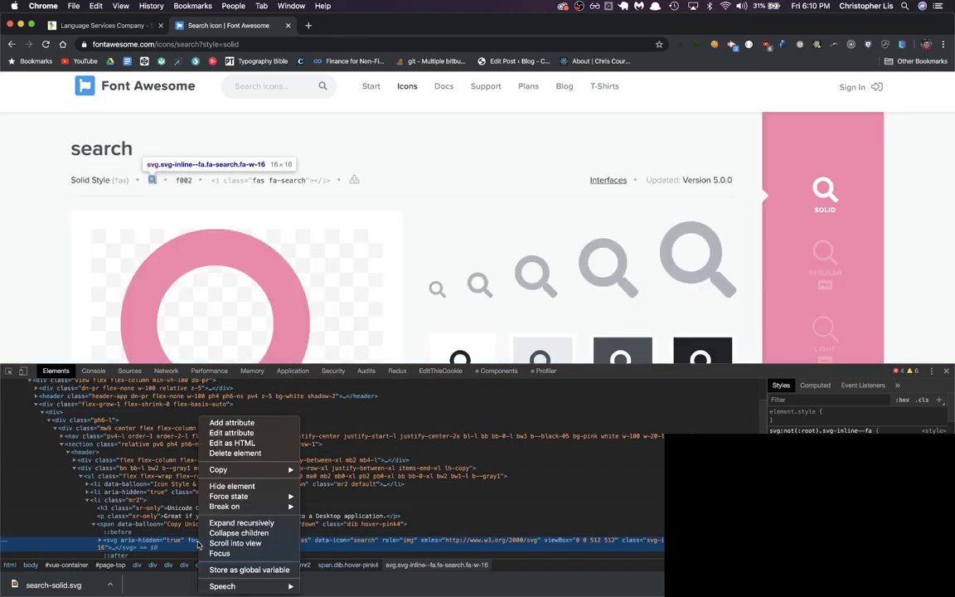
mouse_move(249, 469)
click(332, 480)
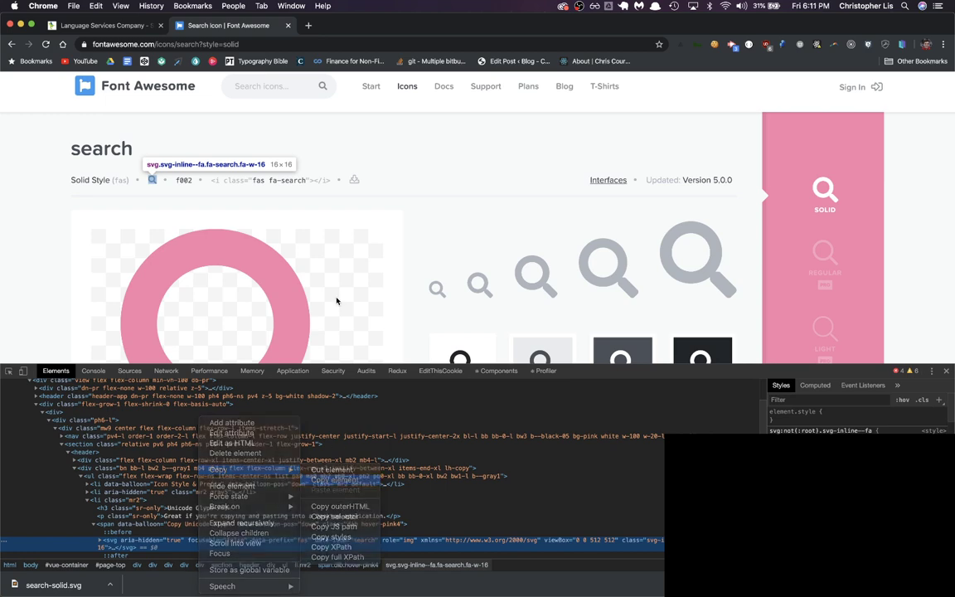
key(super+Tab)
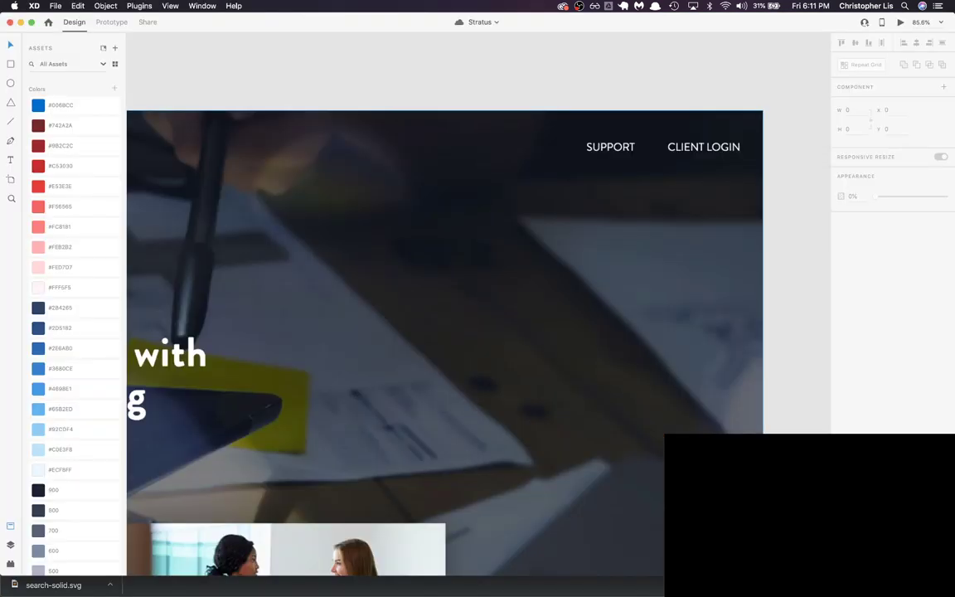
scroll(422, 331, down, 3)
key(super+v)
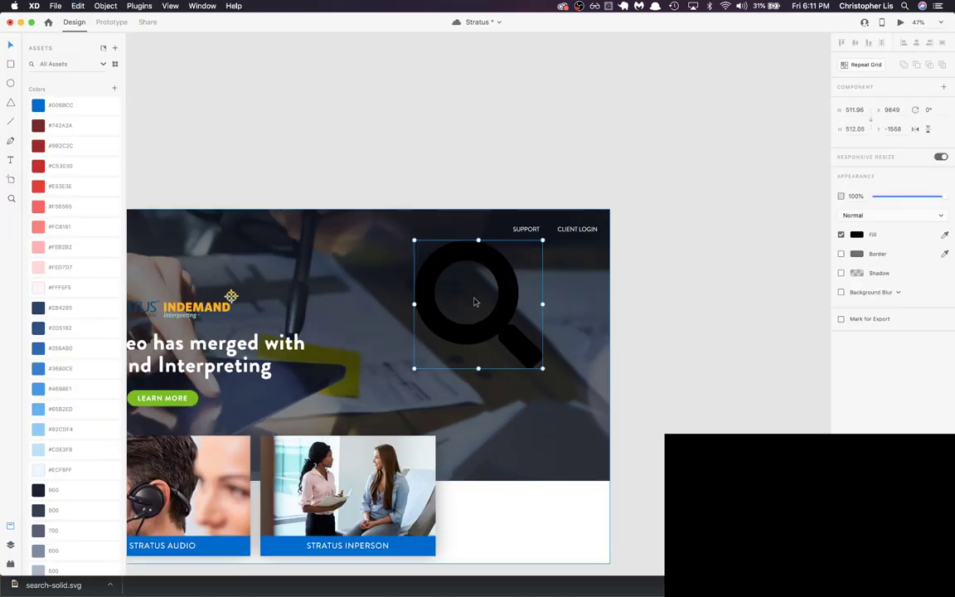
Step: Scale the search icon down to about 42 px and place it beside the SUPPORT link in the header
scroll(510, 319, up, 5)
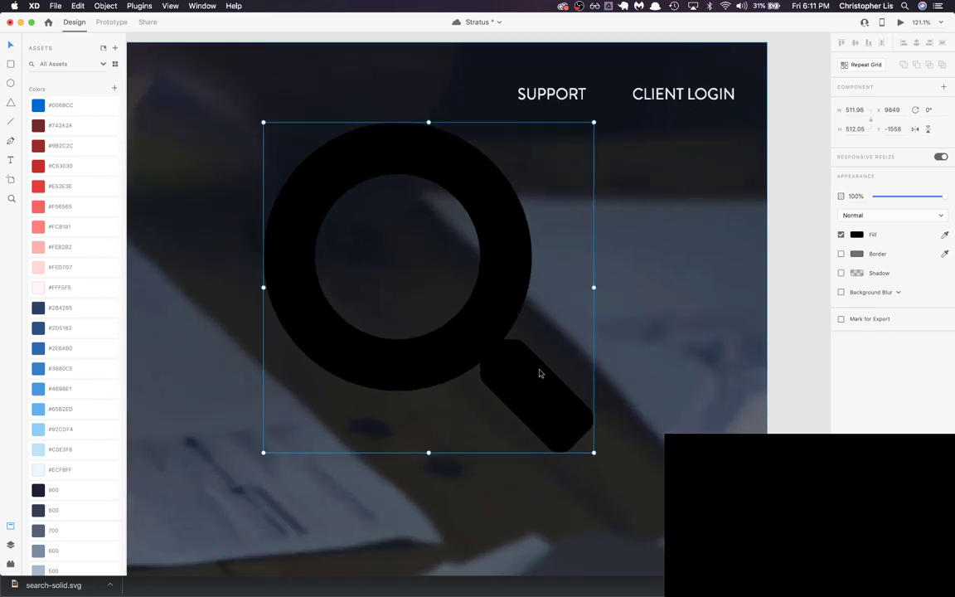
drag(583, 459, 456, 110)
scroll(574, 130, up, 2)
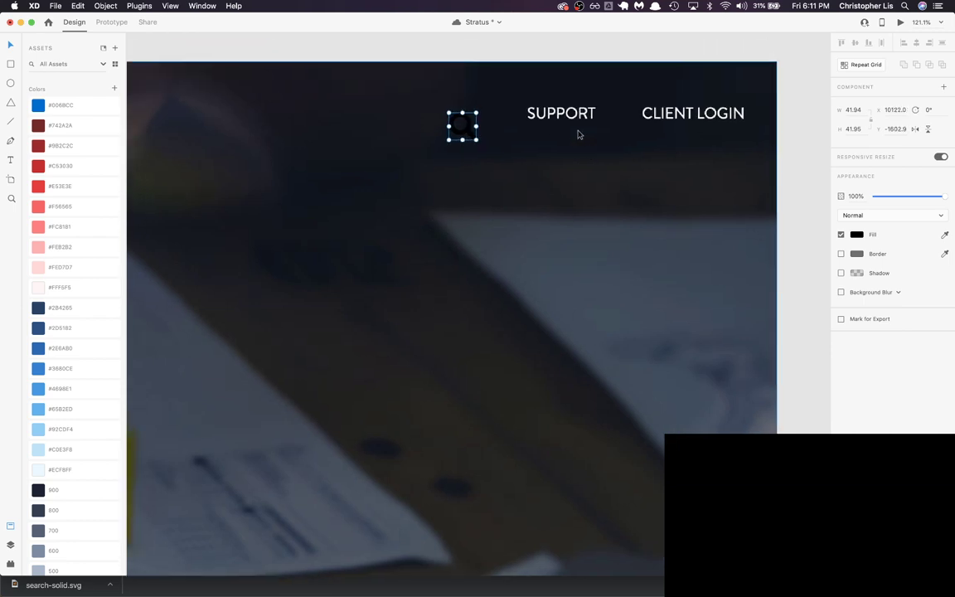
scroll(579, 135, down, 3)
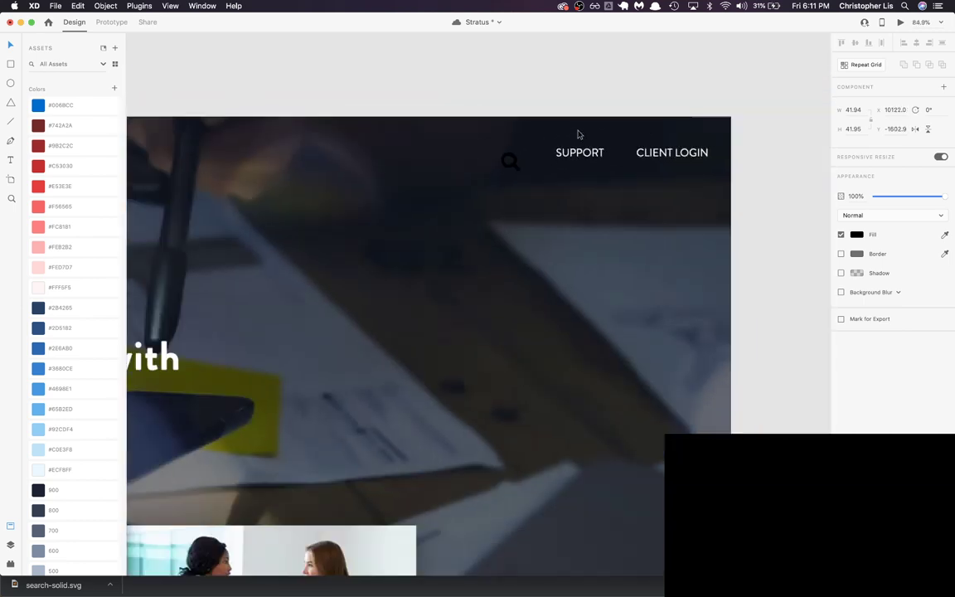
key(i)
key(Escape)
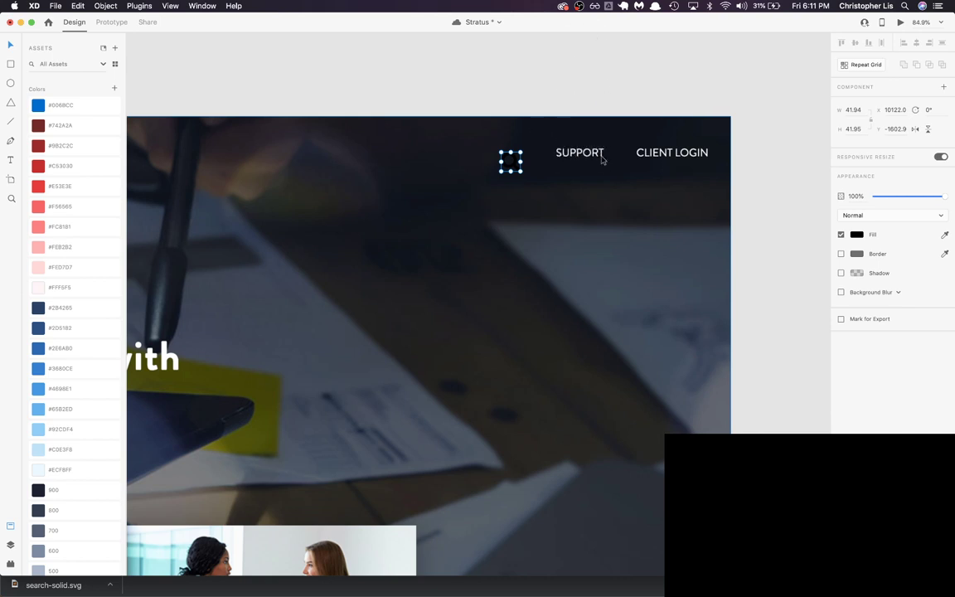
key(Escape)
Step: Change the search icon's fill from black to white and clear the selection
click(511, 169)
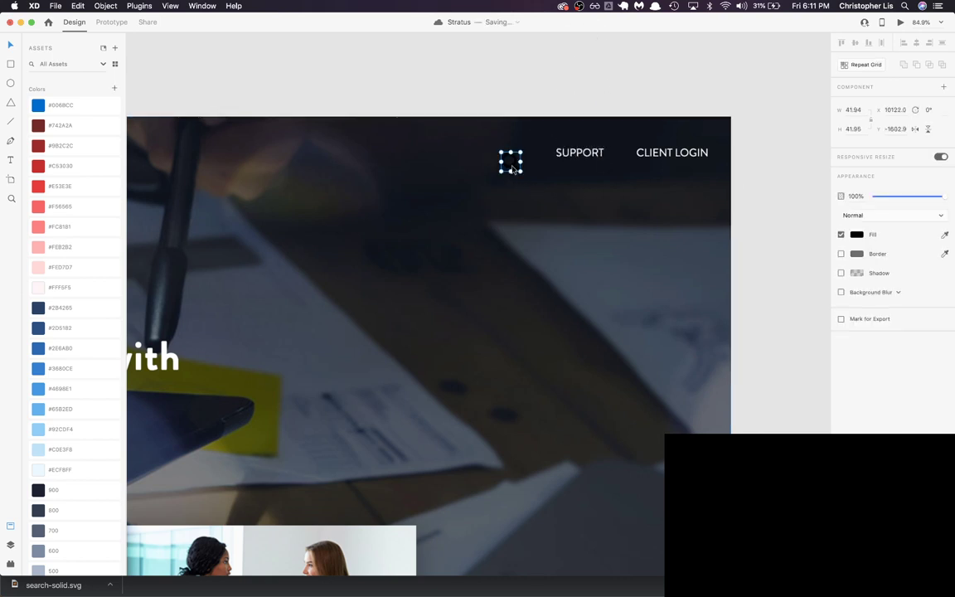
click(858, 235)
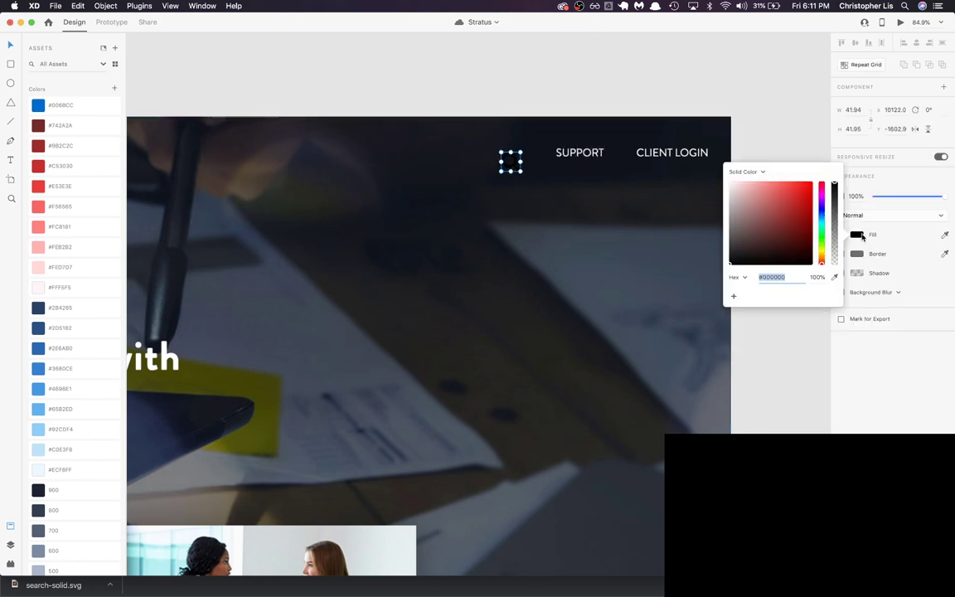
drag(782, 235, 726, 72)
click(760, 40)
scroll(762, 39, up, 1)
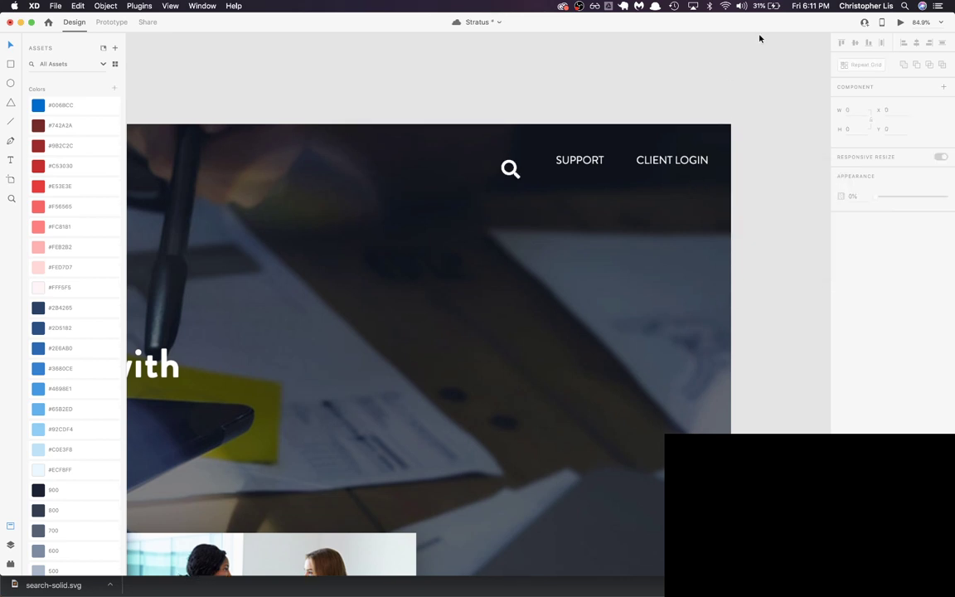
Step: Move the search icon up in line with the SUPPORT link and closer to it, and save the document
click(511, 168)
drag(515, 170, 522, 164)
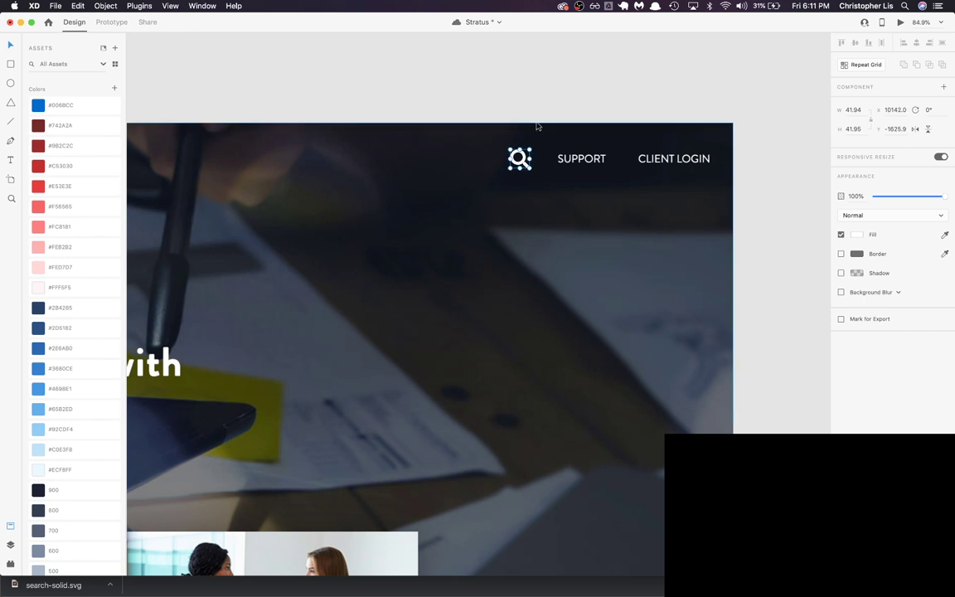
click(538, 108)
scroll(533, 225, down, 10)
scroll(533, 225, left, 1)
scroll(534, 224, up, 3)
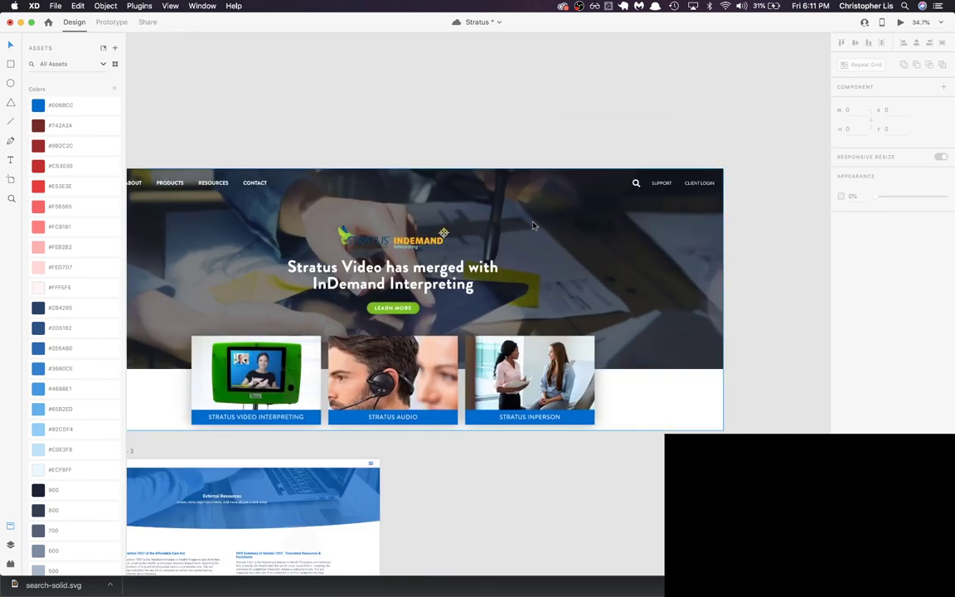
key(super+s)
Step: Shrink the search icon to about 36 px, keeping it aligned beside the SUPPORT link
scroll(678, 199, up, 10)
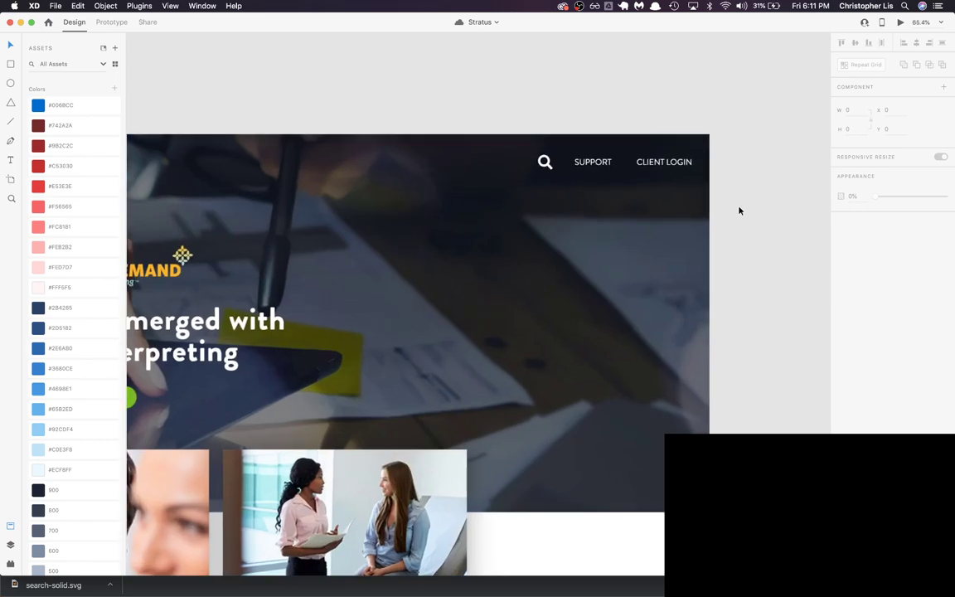
scroll(559, 189, up, 3)
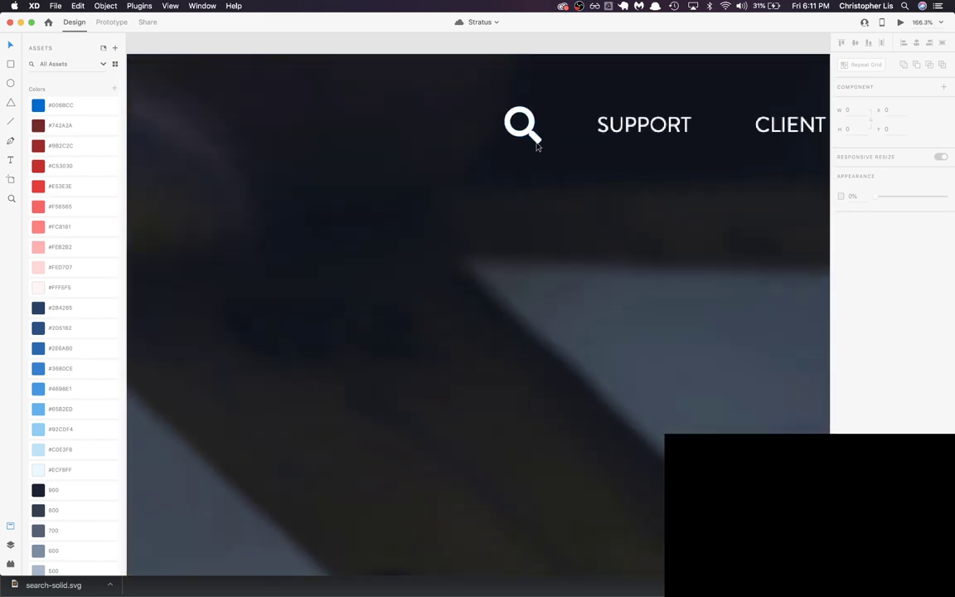
click(536, 141)
drag(542, 144, 547, 140)
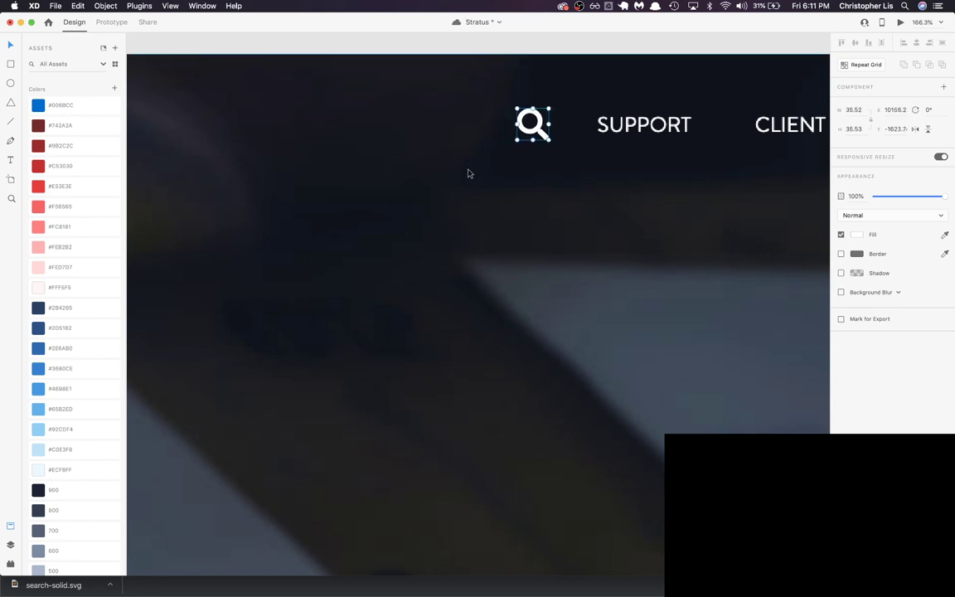
Step: Draw a white, borderless rectangle about 276 by 47 px below the search icon with corner radius 4, and save the document
scroll(468, 174, down, 5)
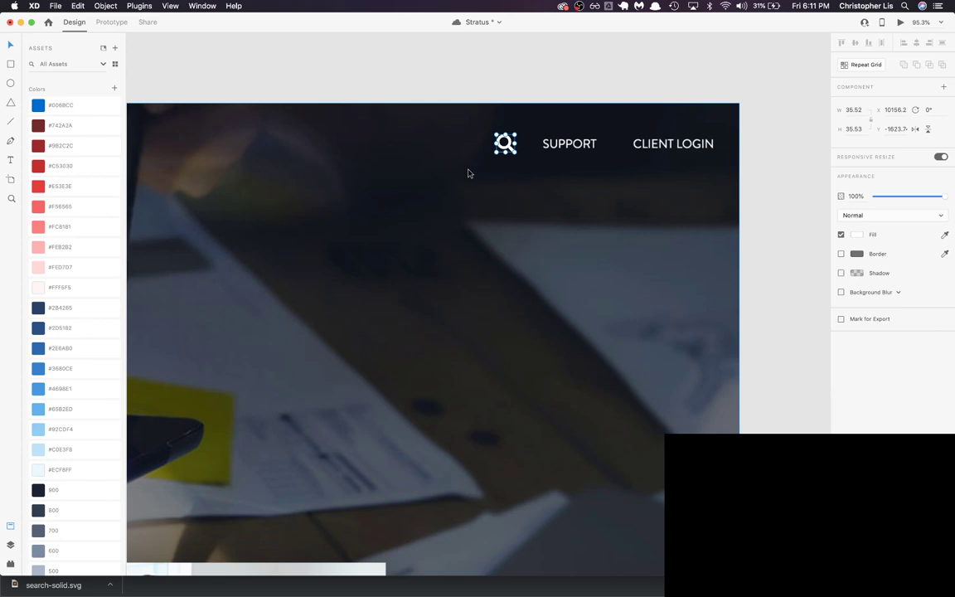
key(r)
drag(390, 166, 526, 193)
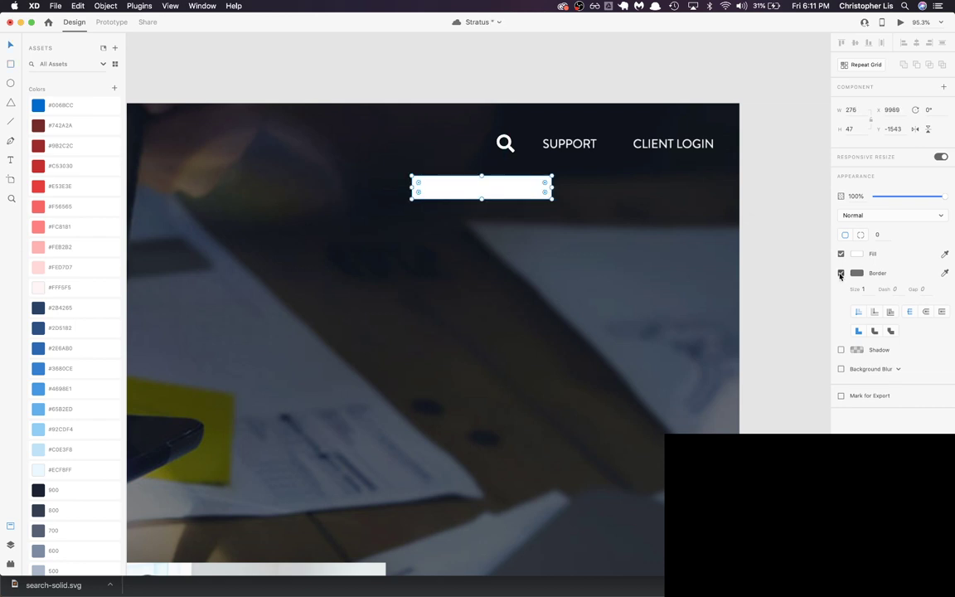
click(840, 274)
click(879, 235)
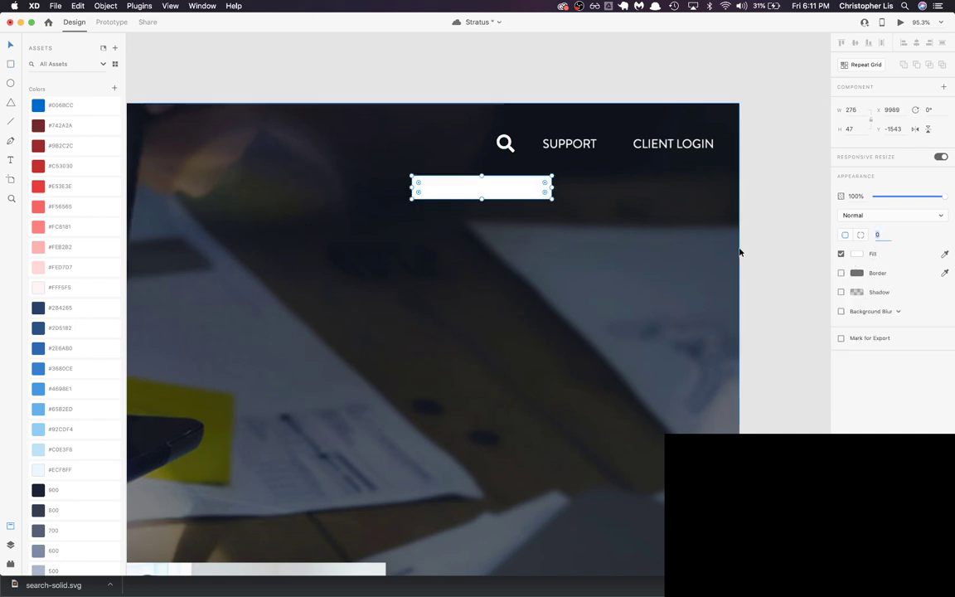
text(4)
key(Return)
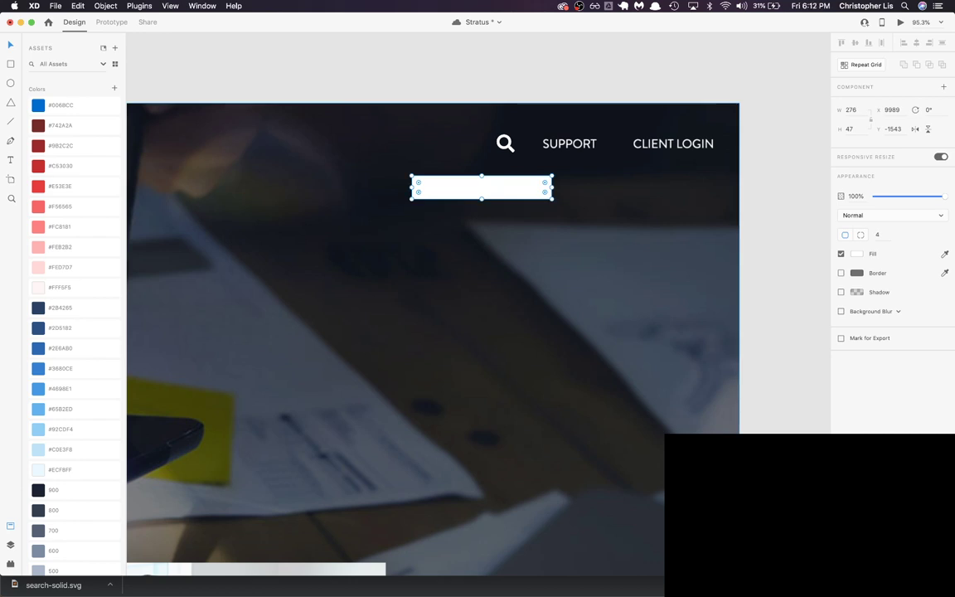
key(super+s)
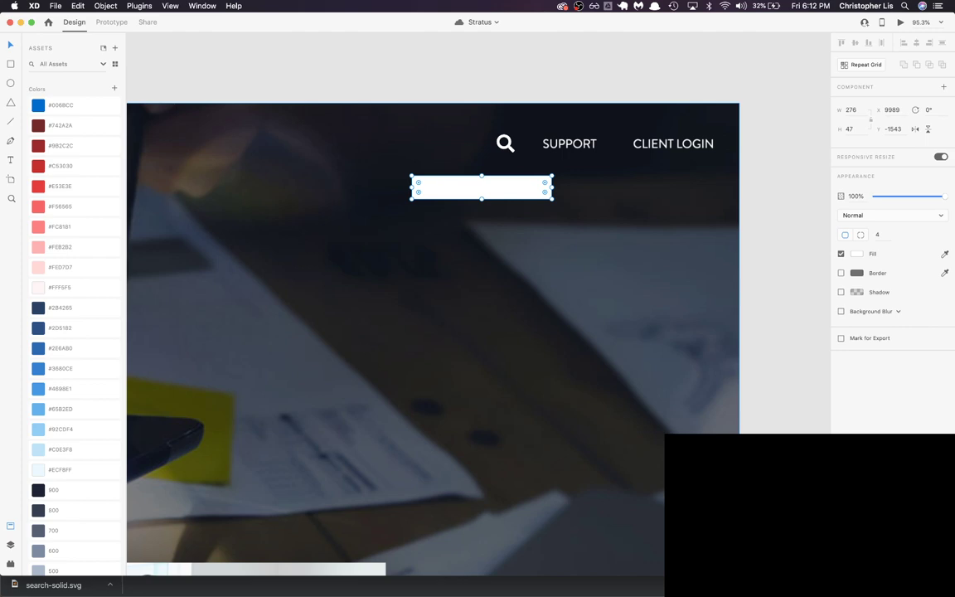
Step: Examine how the search icon and white search field sit within the whole home page layout
scroll(527, 191, down, 5)
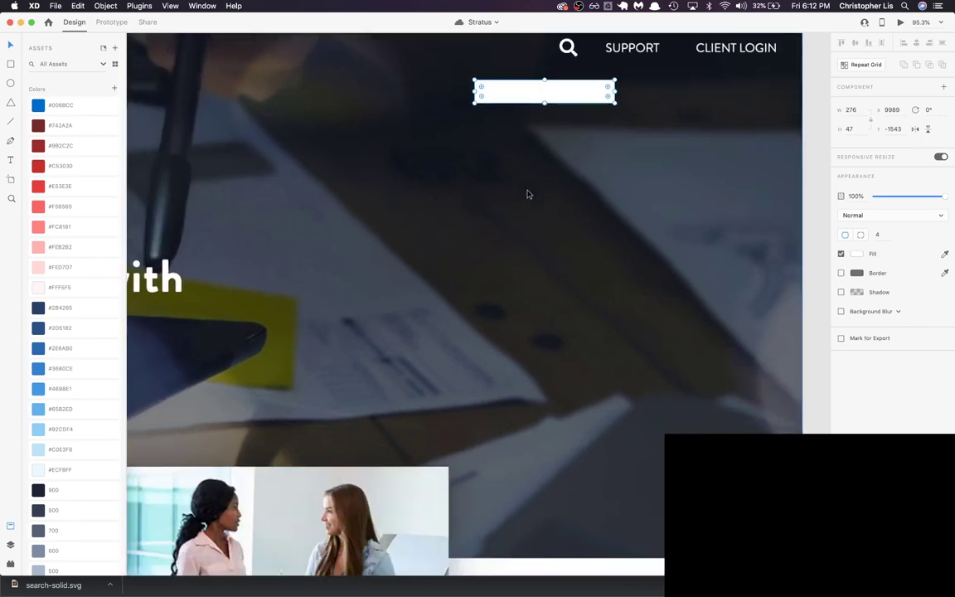
scroll(527, 194, down, 10)
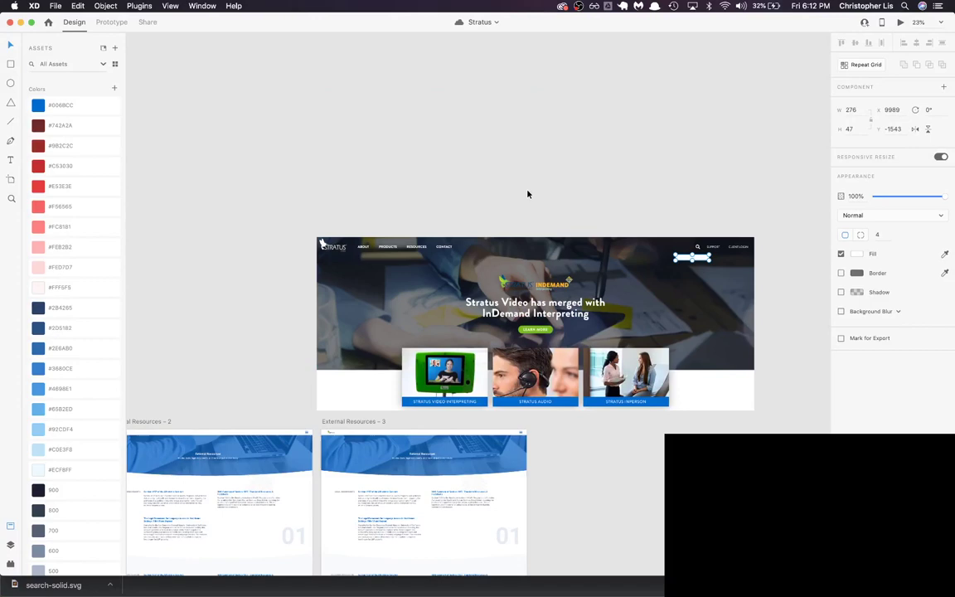
scroll(527, 194, down, 2)
scroll(529, 192, up, 8)
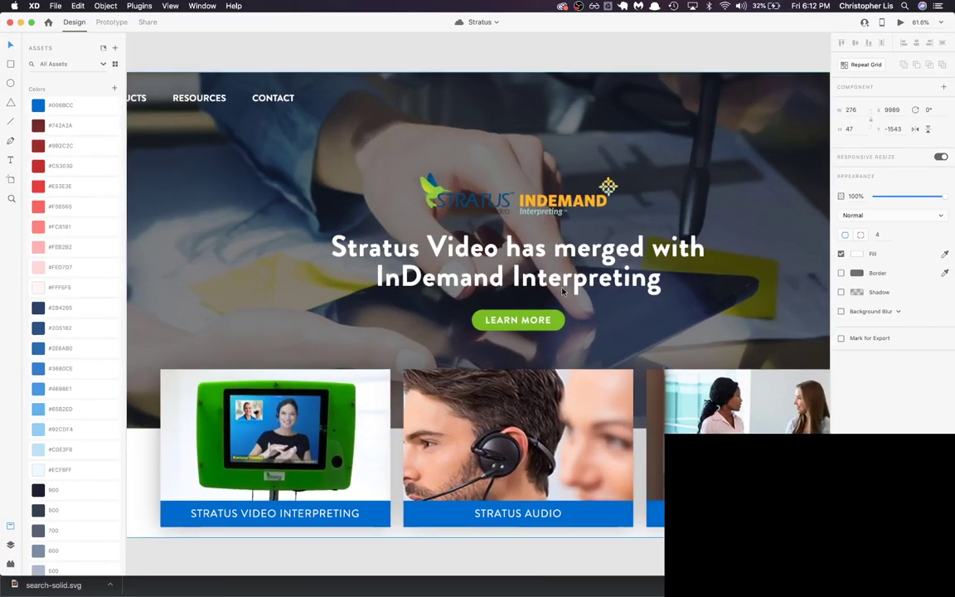
scroll(562, 290, right, 10)
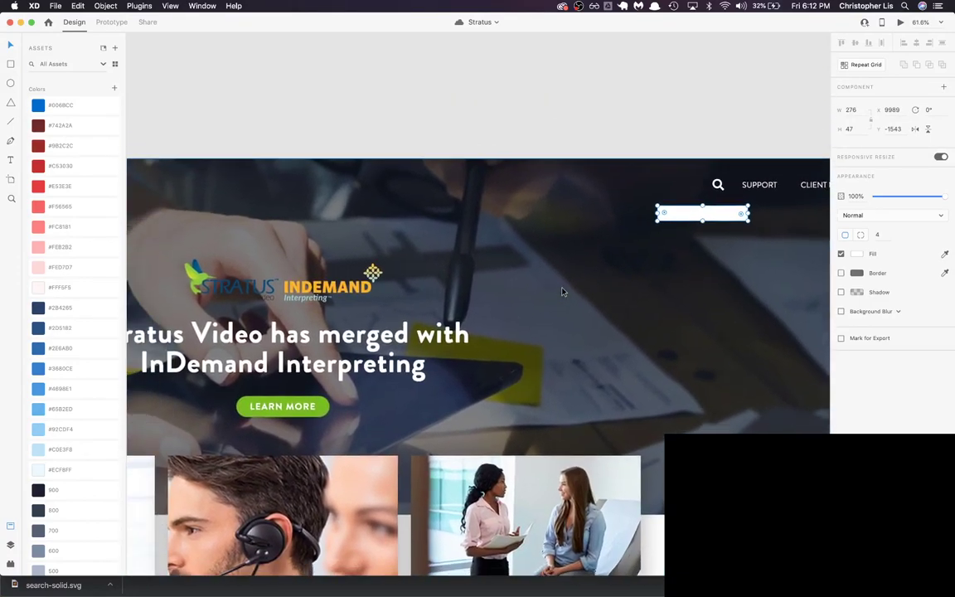
scroll(561, 290, left, 4)
scroll(562, 290, down, 1)
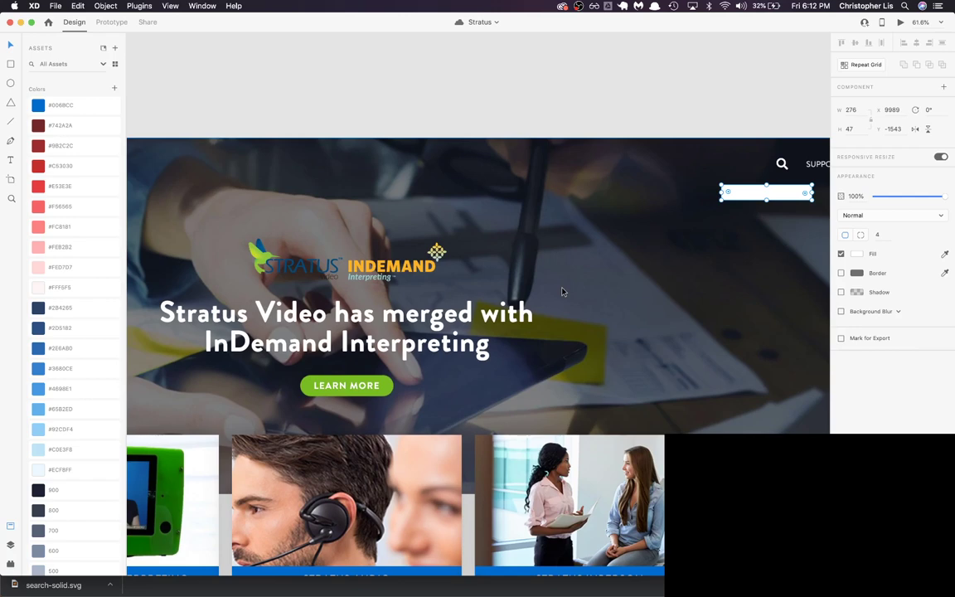
scroll(683, 256, up, 4)
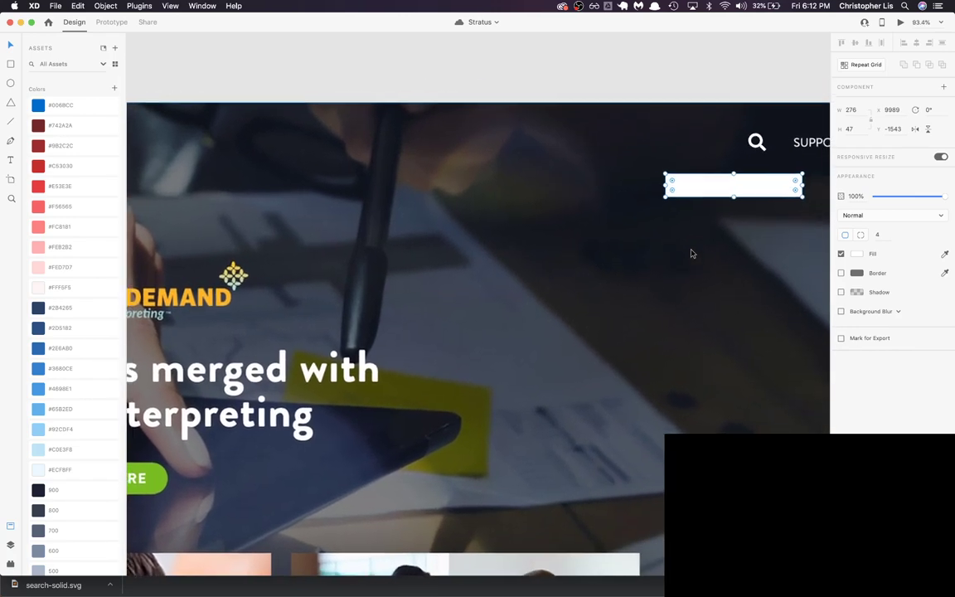
Step: Move the white search field up and slightly right so it sits closer beneath the search icon, and deselect it
scroll(692, 254, right, 2)
scroll(693, 254, up, 1)
scroll(659, 249, up, 4)
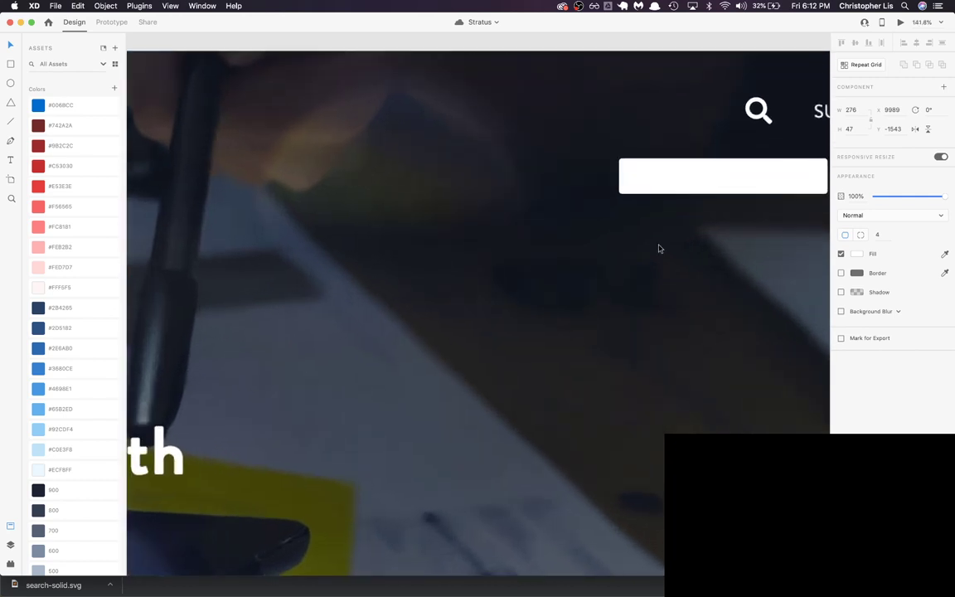
scroll(660, 248, right, 1)
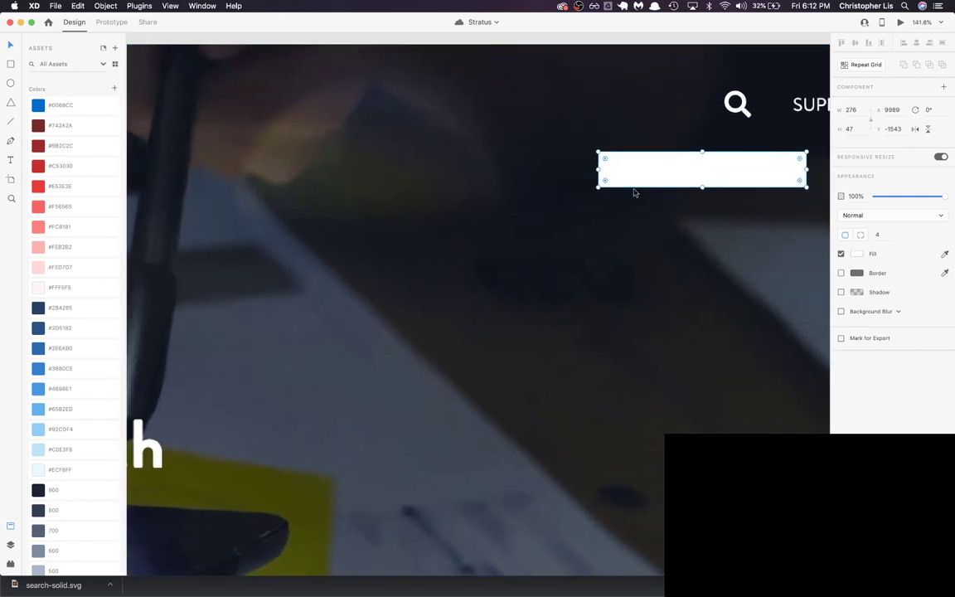
scroll(636, 190, right, 4)
mouse_move(627, 179)
mouse_down()
mouse_move(602, 171)
mouse_move(634, 165)
mouse_up()
scroll(616, 221, up, 3)
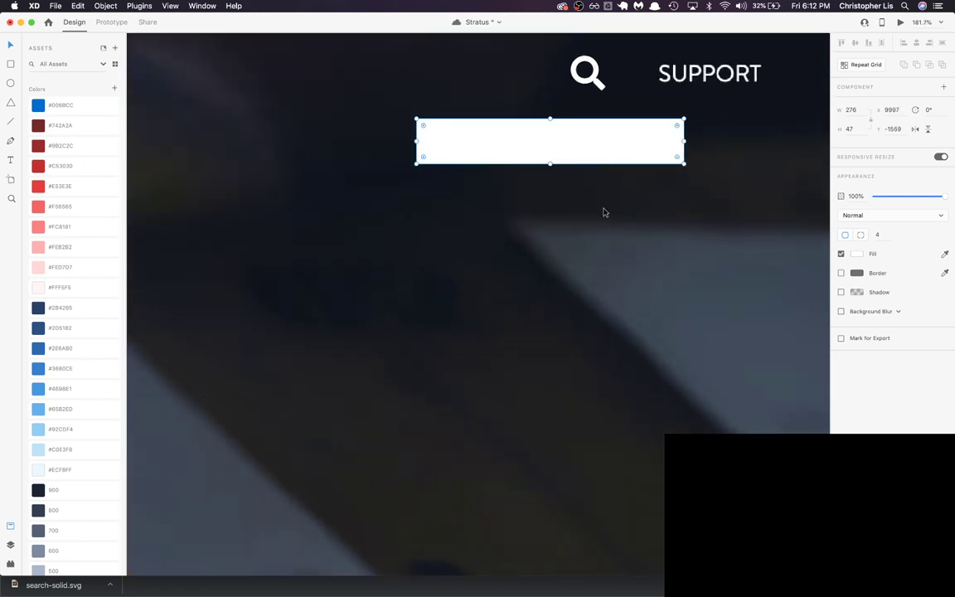
click(605, 209)
Step: Add the text "Search..." and position it inside the white search field
scroll(599, 234, up, 2)
key(t)
click(427, 180)
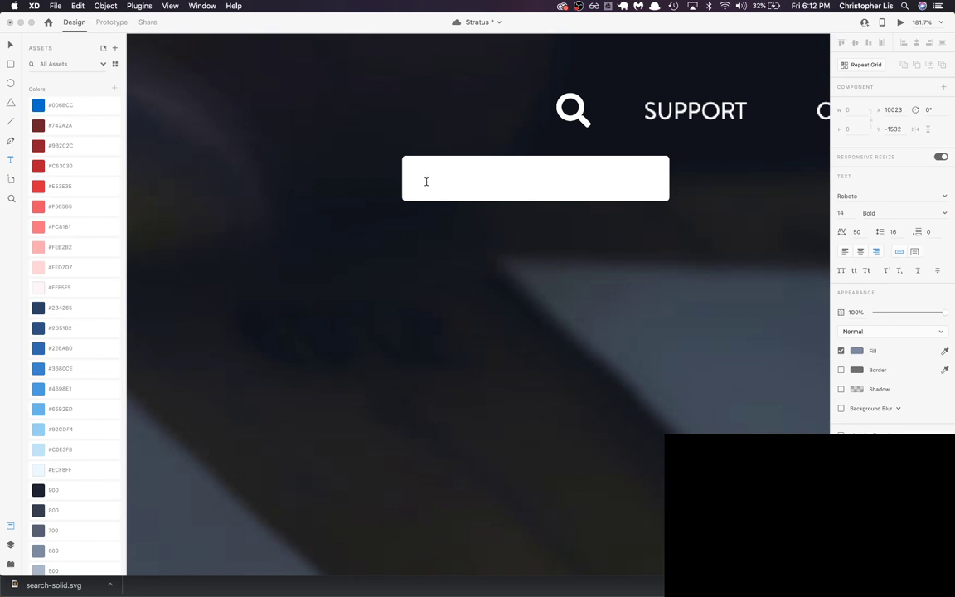
text(Search...)
key(Escape)
drag(408, 183, 468, 182)
Step: Change the search field's placeholder text to "Search website"
double_click(468, 183)
key(BackSpace)
key(BackSpace)
key(BackSpace)
text(website)
key(Escape)
Step: Left-align the "Search website" text and place it about 14 px in from the search field's left edge
drag(451, 177, 484, 181)
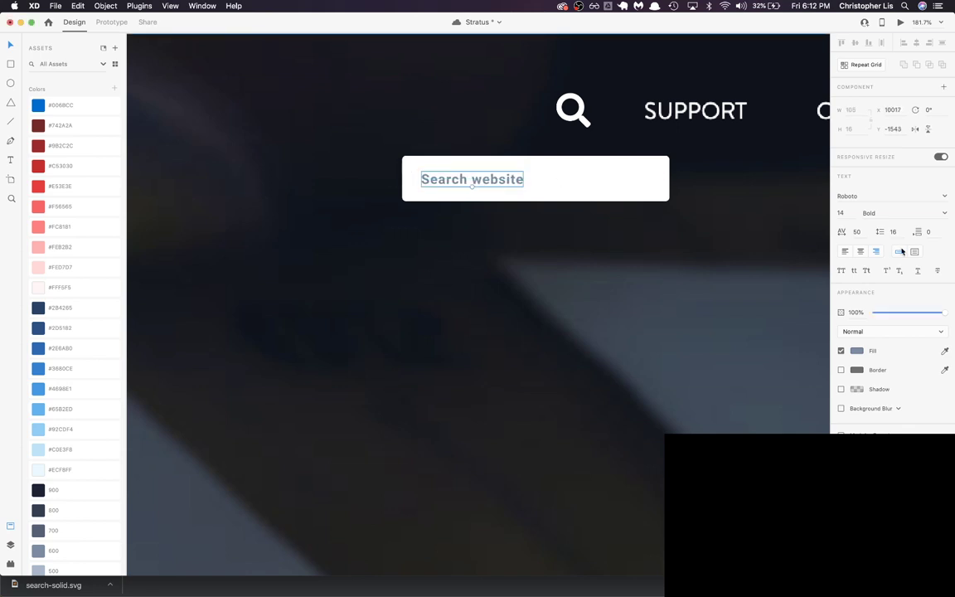
click(845, 252)
drag(482, 185, 475, 186)
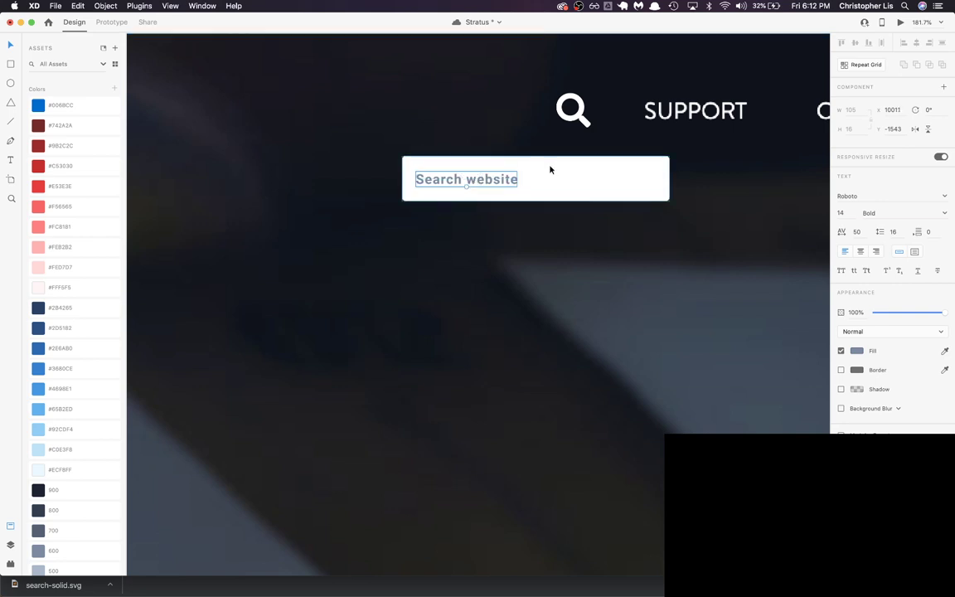
click(535, 189)
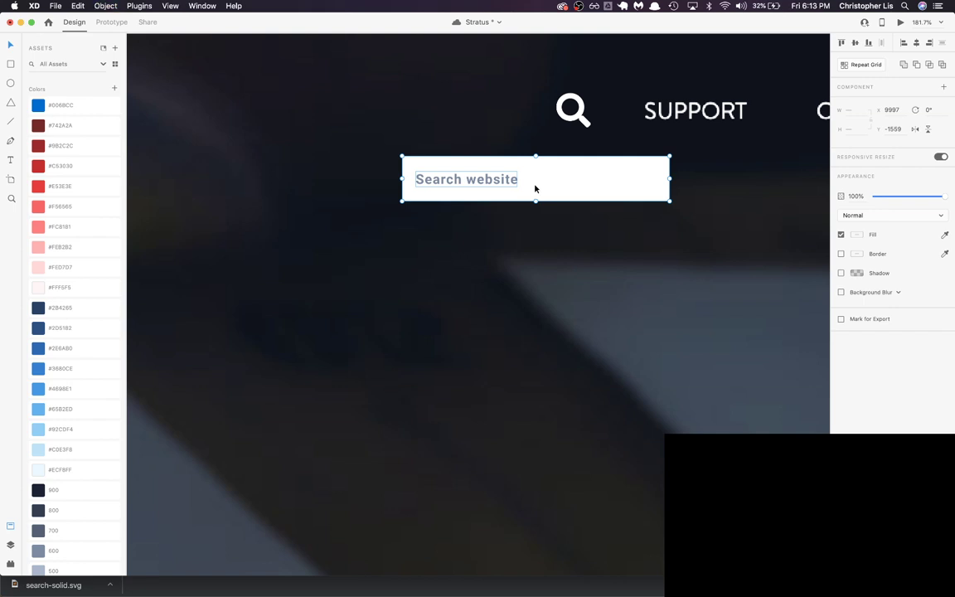
click(414, 236)
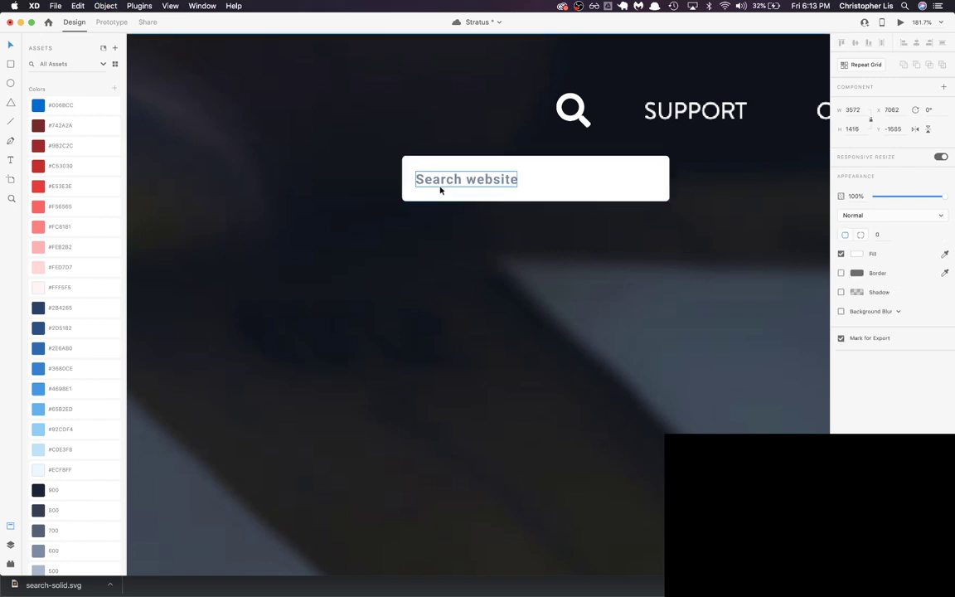
Step: Snap the "Search website" text to the field's left edge, nudge it 14 px inward, and save the document
drag(421, 179, 412, 184)
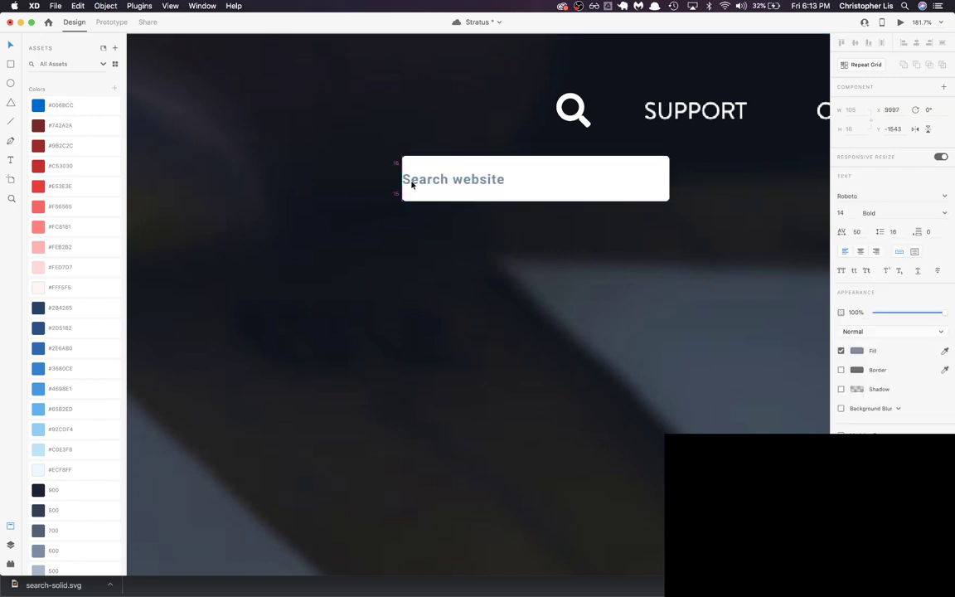
key(shift+Right)
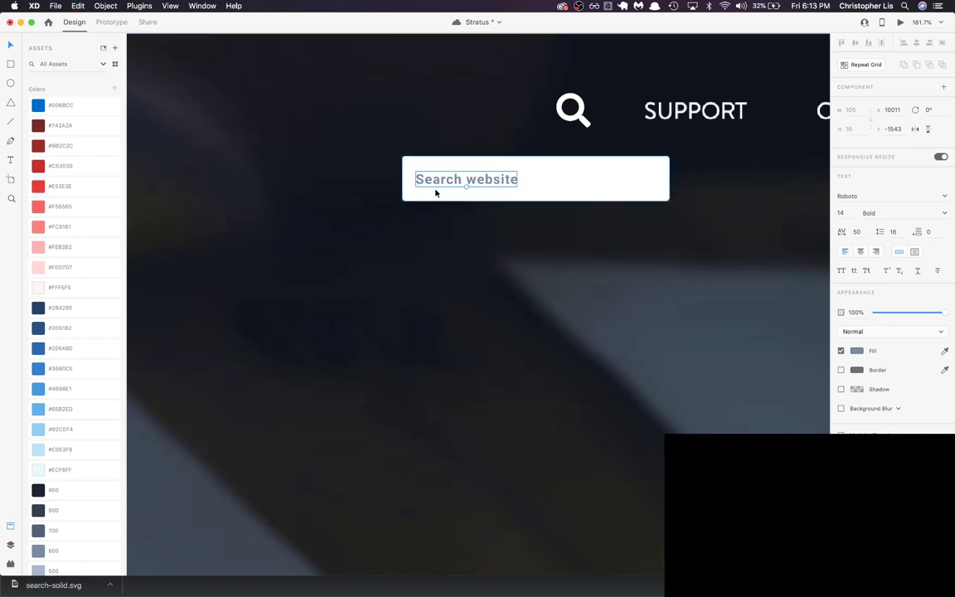
drag(443, 187, 429, 182)
key(shift+Right)
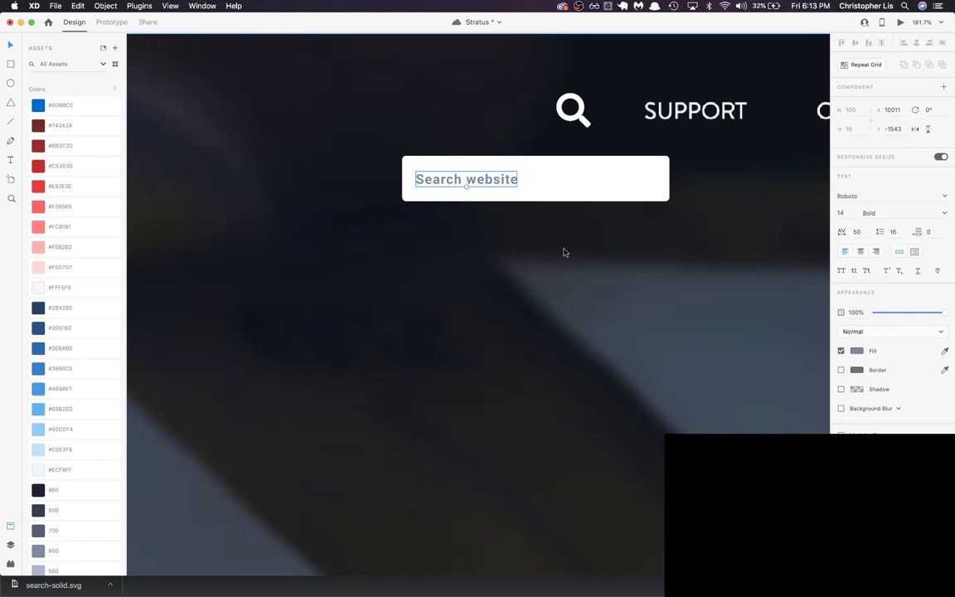
key(super+s)
Step: Set the "Search website" text to Regular weight with character spacing 0, and save the document
click(945, 214)
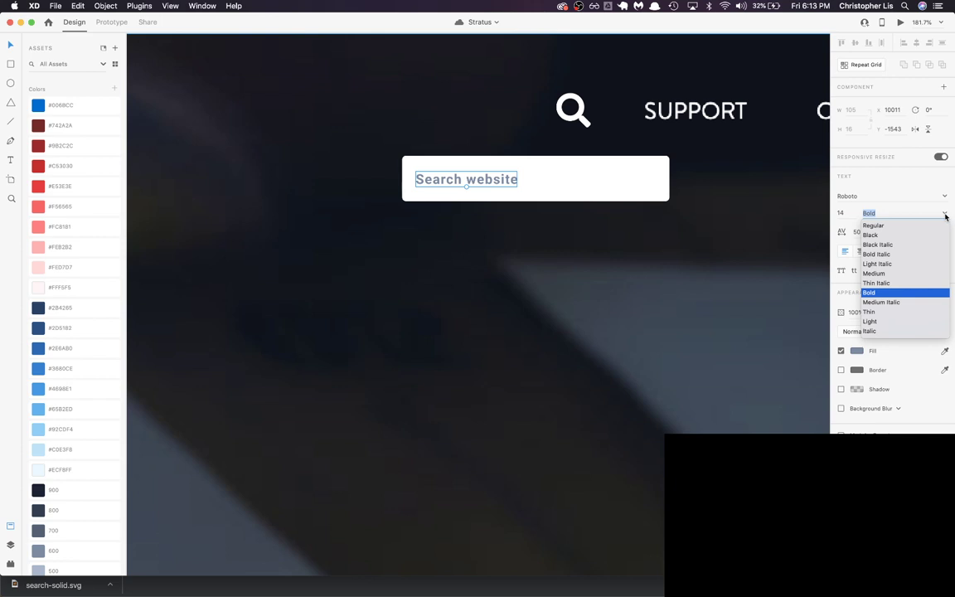
click(921, 225)
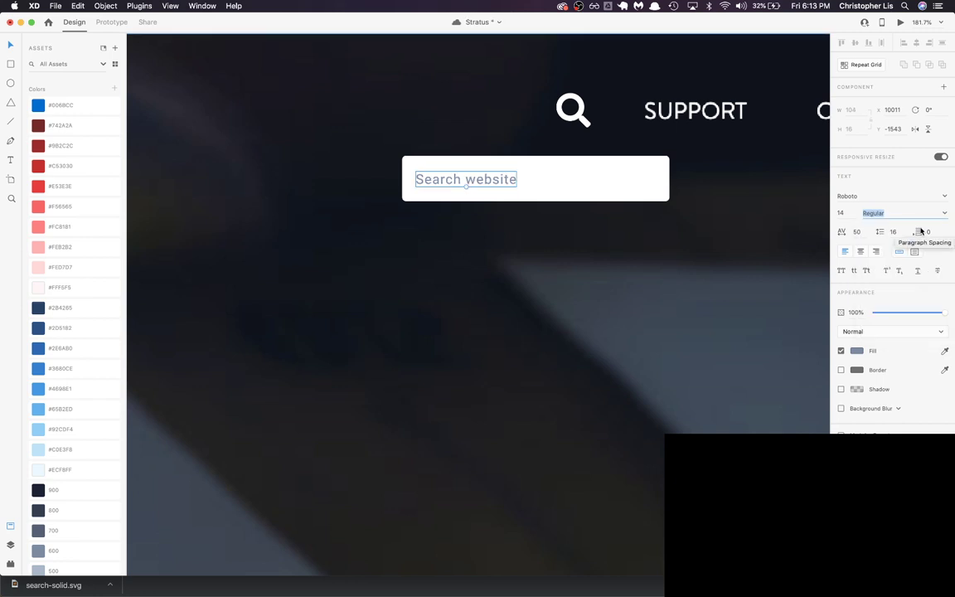
key(super+s)
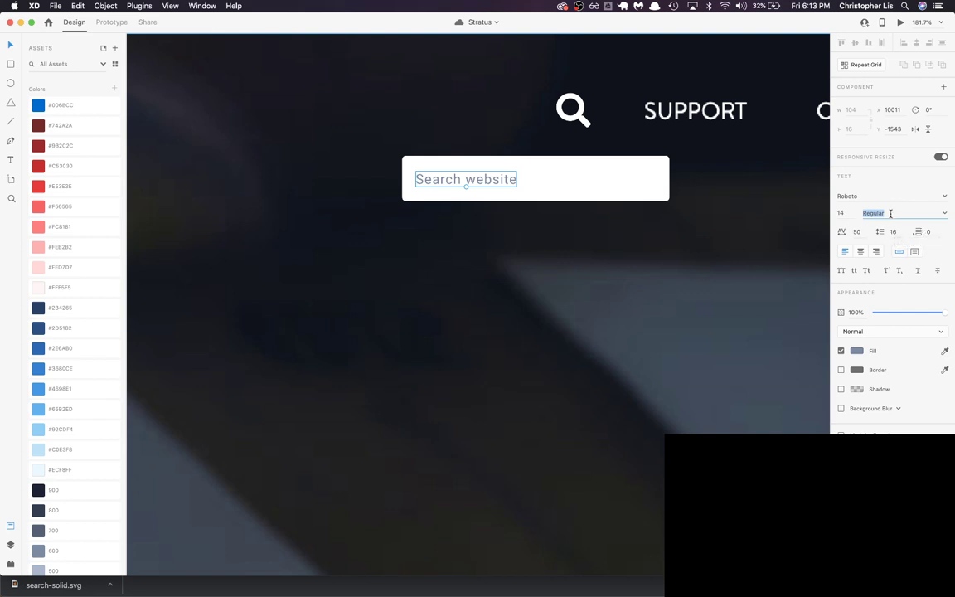
click(861, 234)
double_click(859, 233)
text(0)
key(Return)
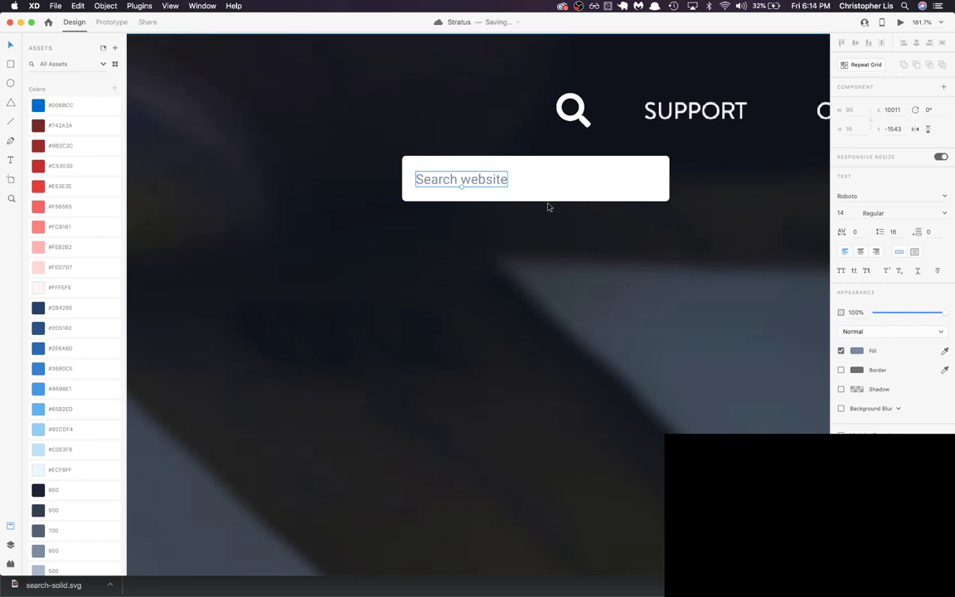
click(531, 223)
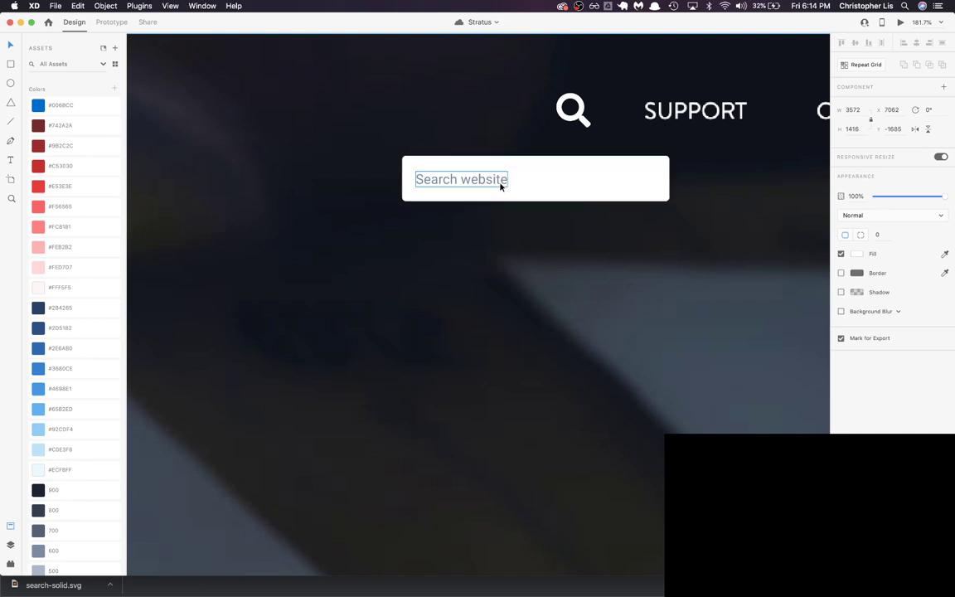
Step: Undo the placeholder text's weight and character spacing changes to compare the look, and restore them
key(super+z)
key(super+z)
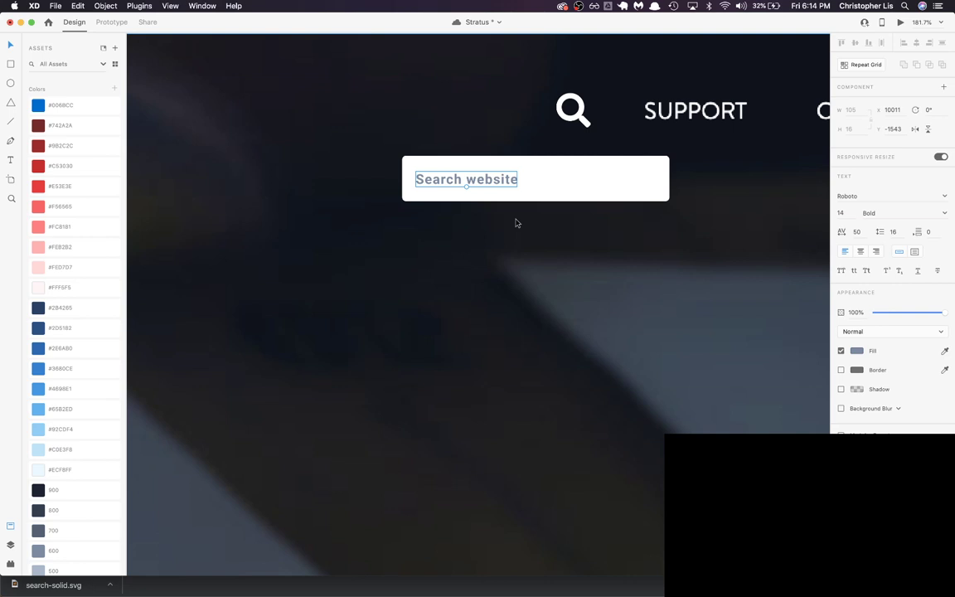
key(super+z)
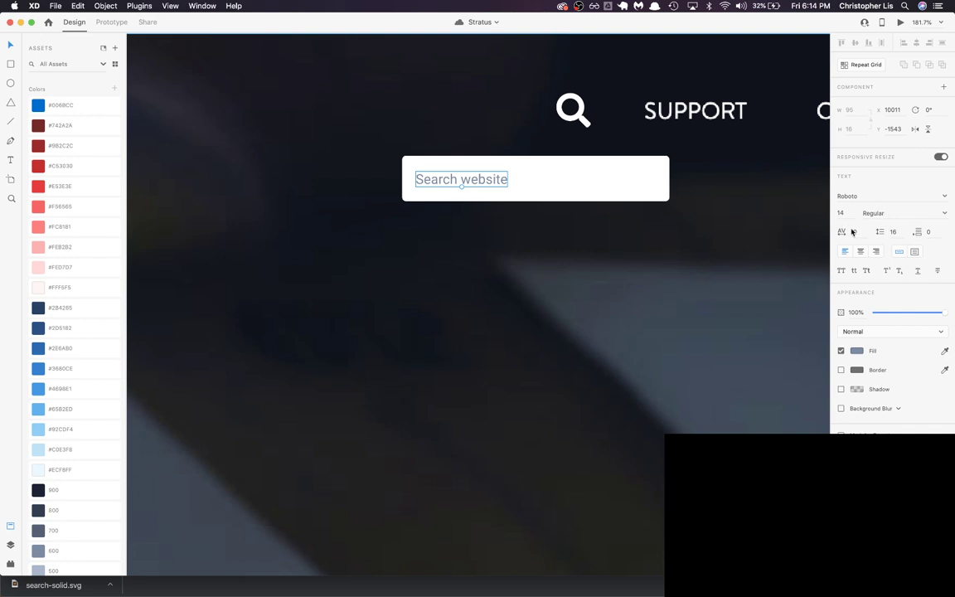
click(606, 208)
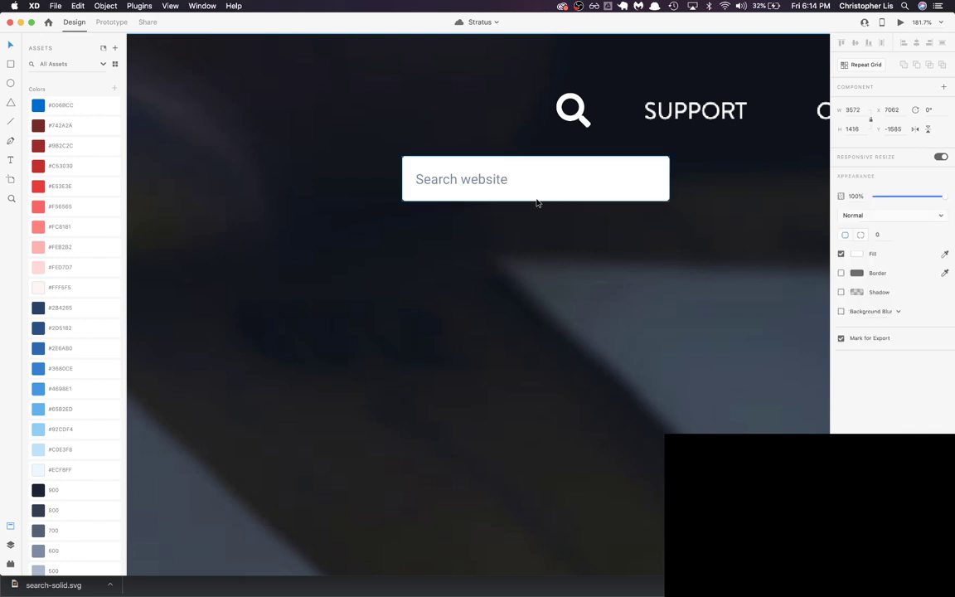
Step: Recolour the "Search website" text with the lighter grey 500 swatch, save the document, and deselect the text
click(493, 180)
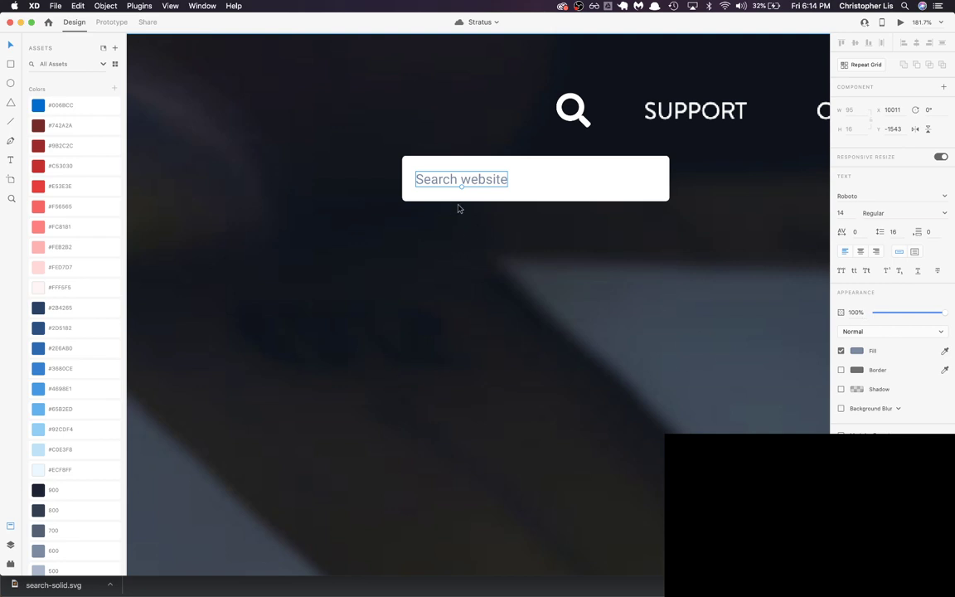
scroll(108, 332, down, 3)
scroll(106, 338, down, 3)
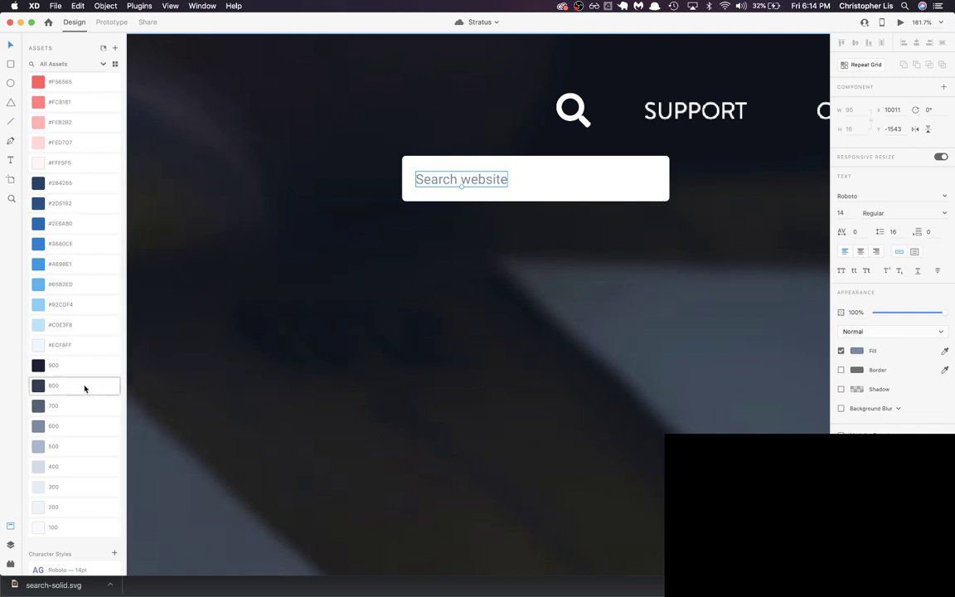
click(61, 450)
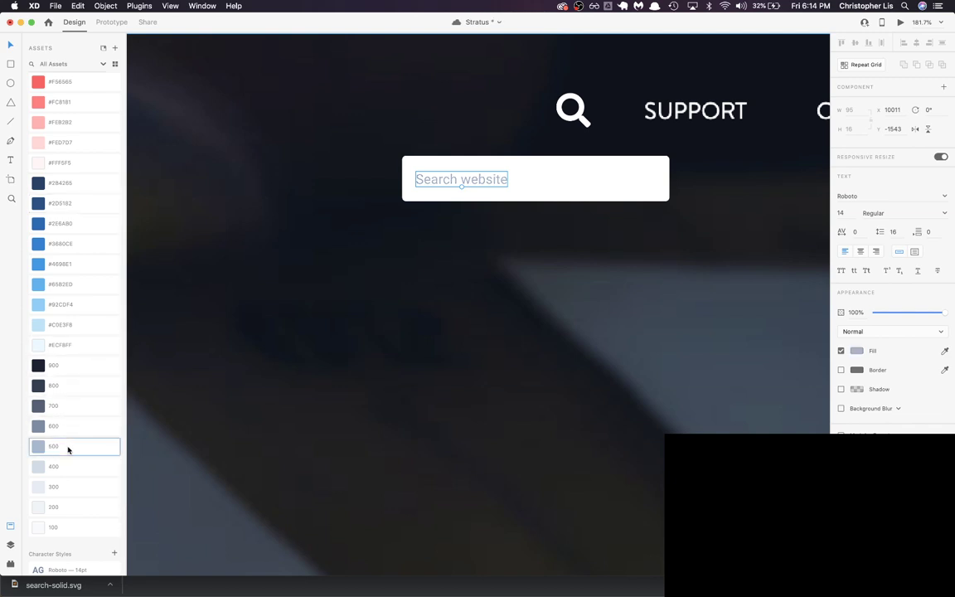
key(super+s)
click(500, 253)
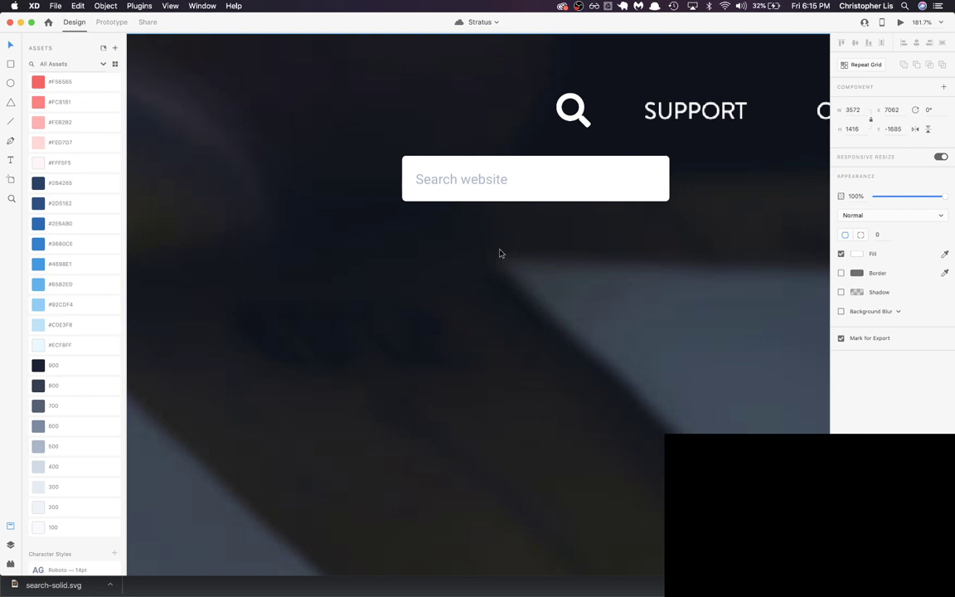
click(484, 187)
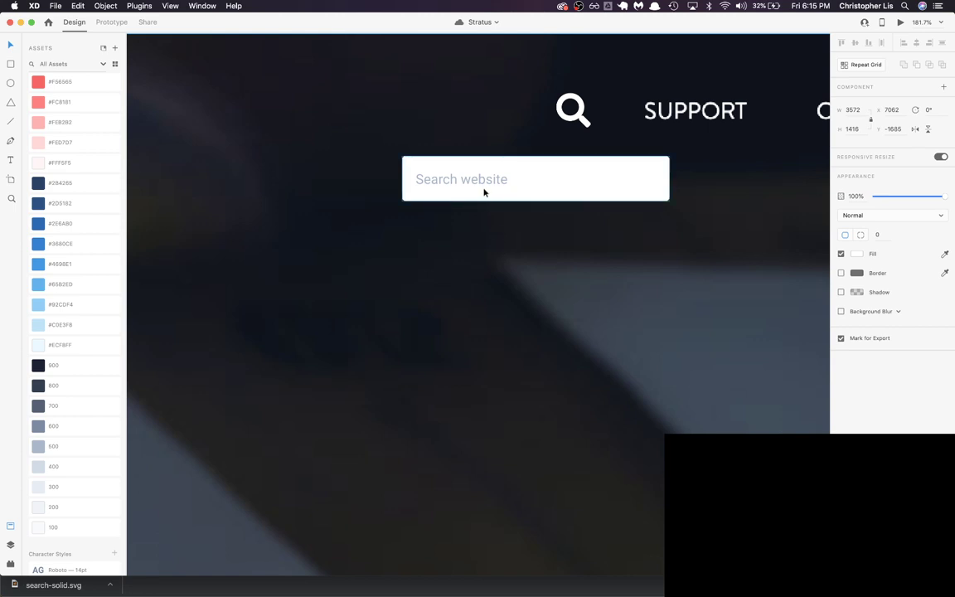
double_click(501, 186)
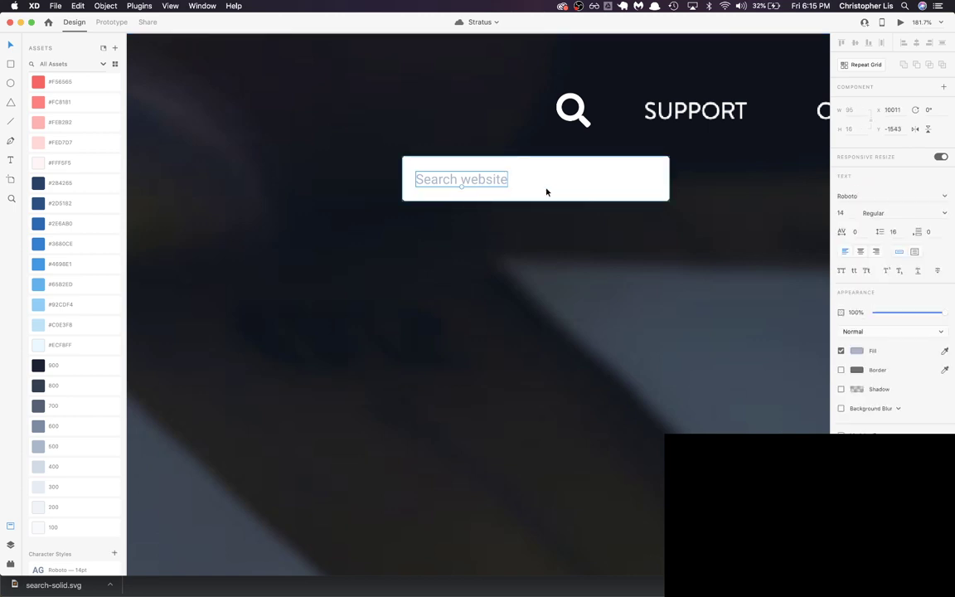
click(587, 193)
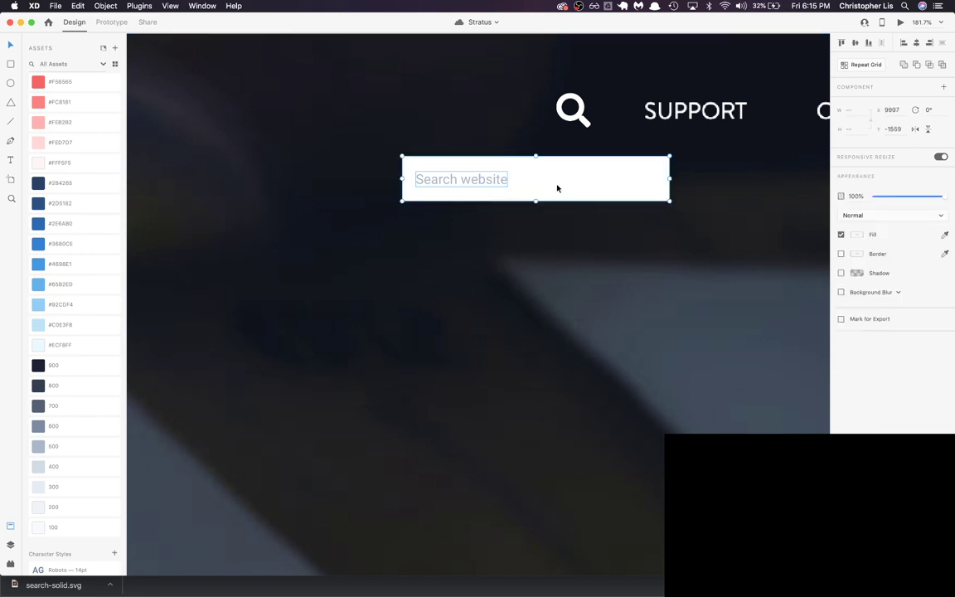
click(560, 257)
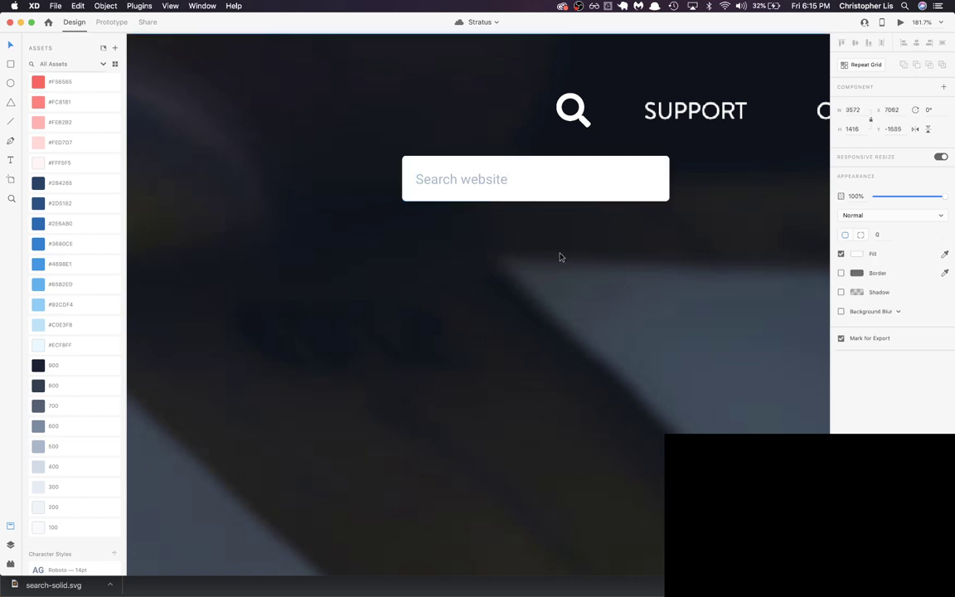
Step: Add an ellipsis so the search field's placeholder reads "Search website..."
click(492, 191)
double_click(492, 189)
double_click(492, 188)
key(Right)
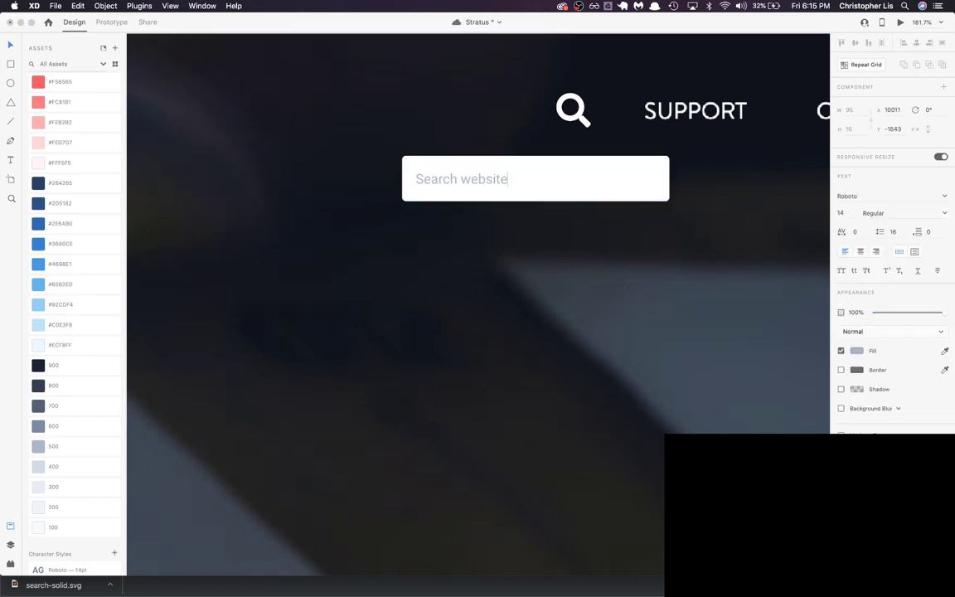
text(...)
key(Escape)
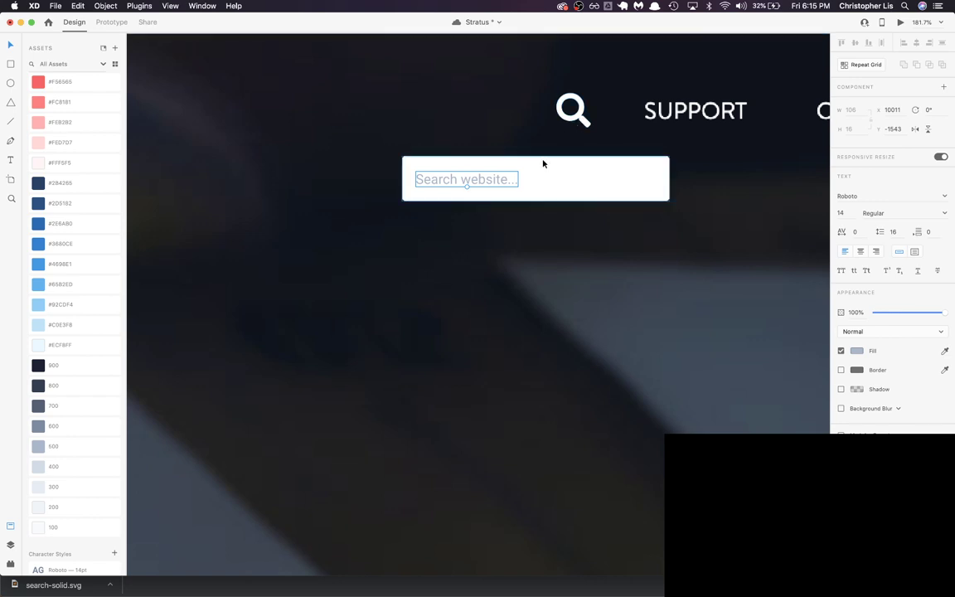
click(509, 273)
Step: Move the search field together with its placeholder text to the right until its left edge lines up with the search icon
scroll(509, 273, down, 5)
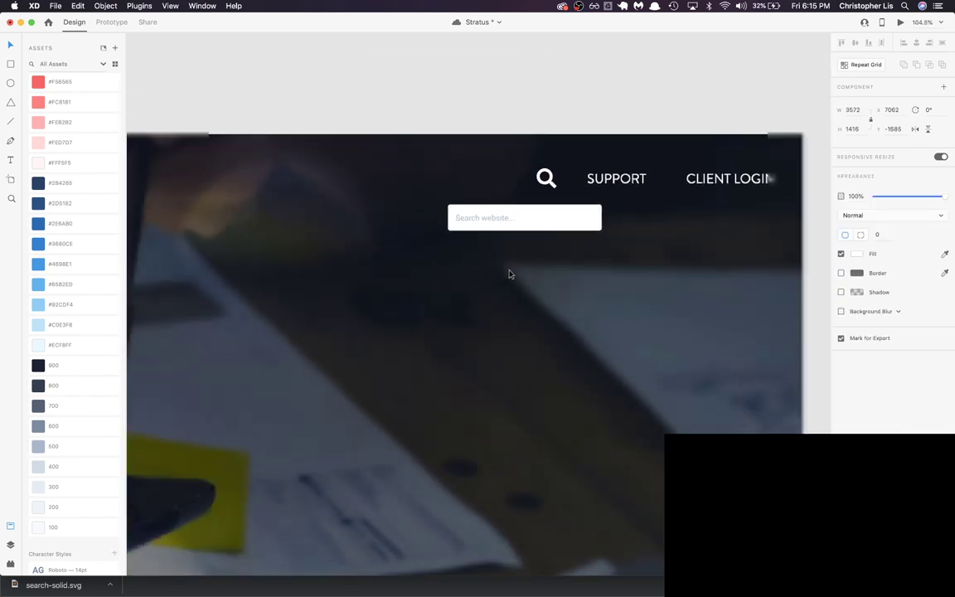
click(478, 220)
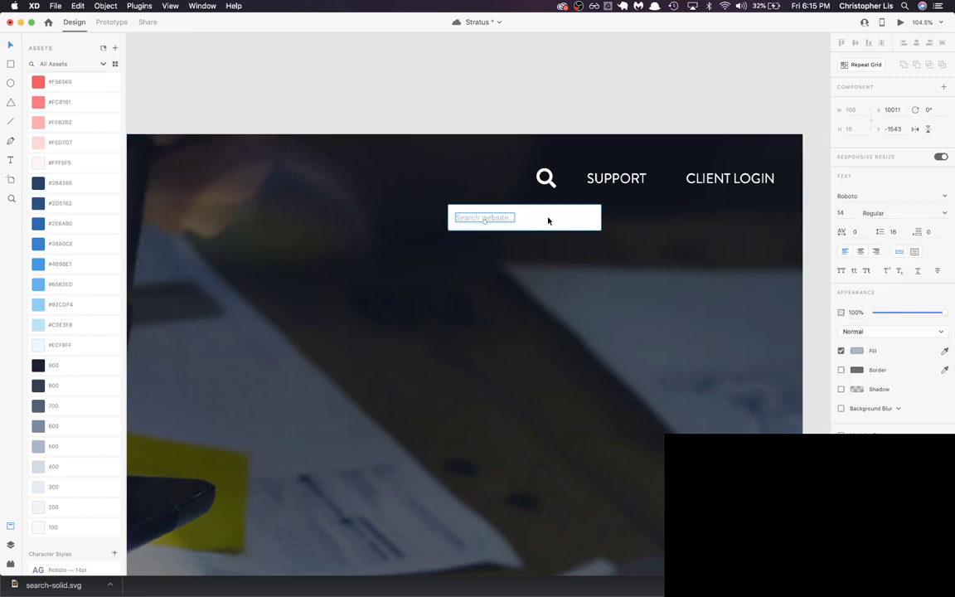
drag(548, 220, 638, 223)
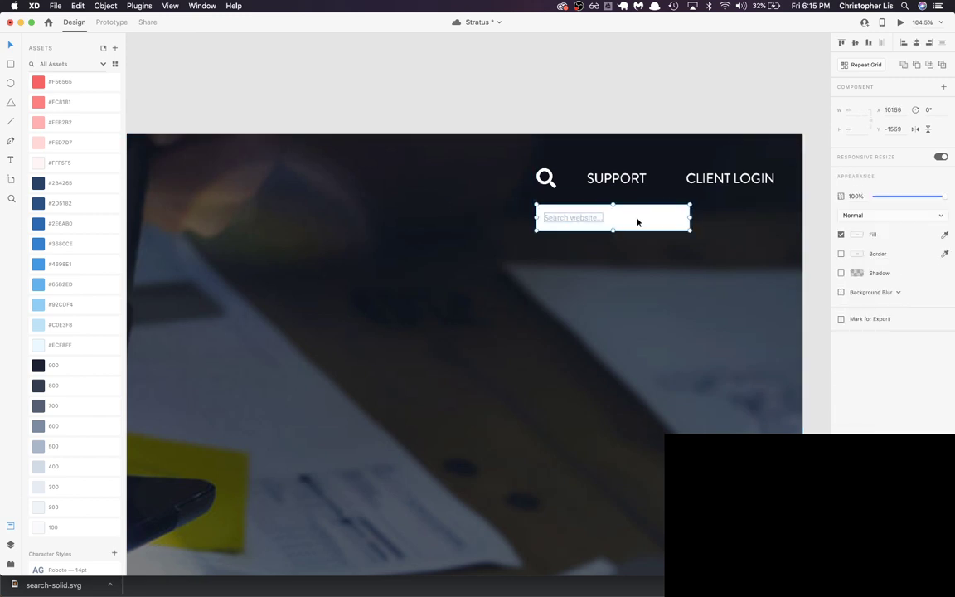
click(620, 274)
scroll(620, 274, down, 4)
scroll(618, 255, up, 5)
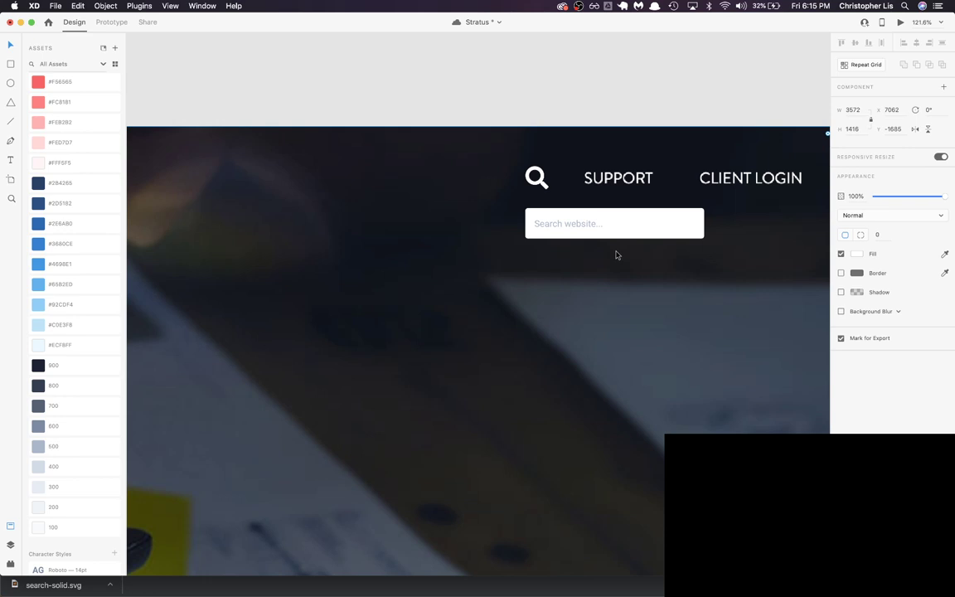
scroll(581, 332, down, 3)
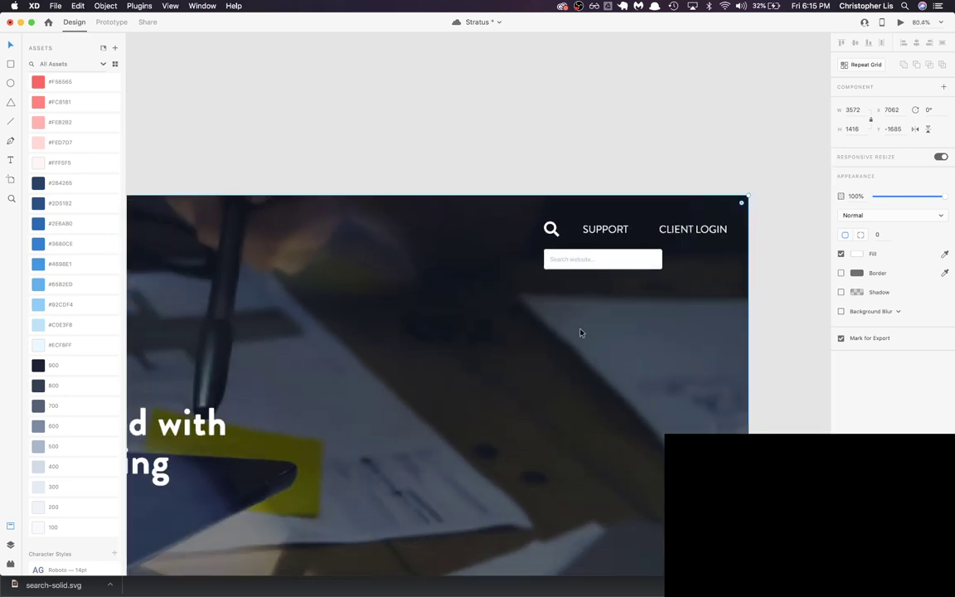
scroll(581, 332, down, 3)
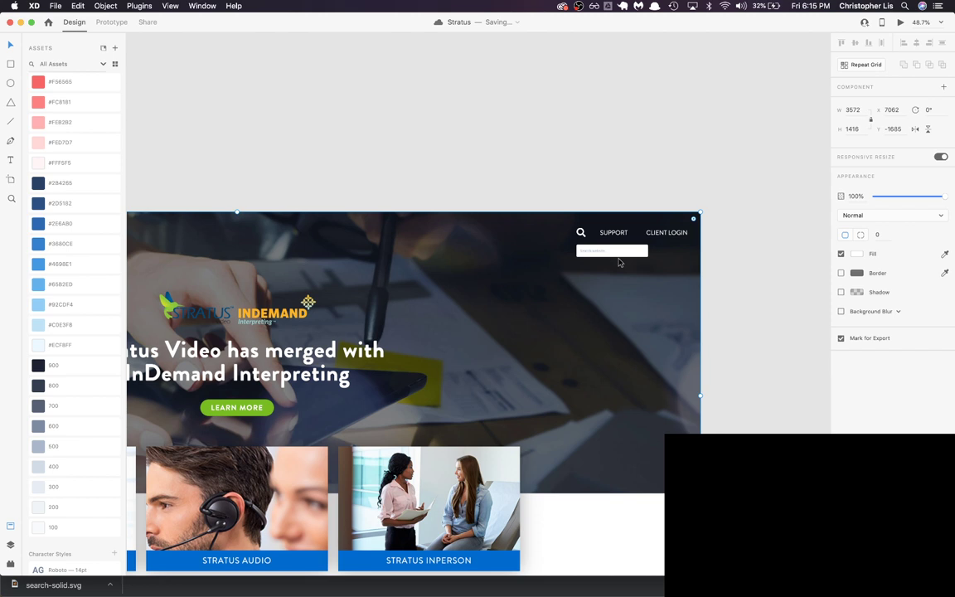
Step: Set the "Search website..." placeholder's font size to 16 and deselect it
scroll(618, 262, up, 5)
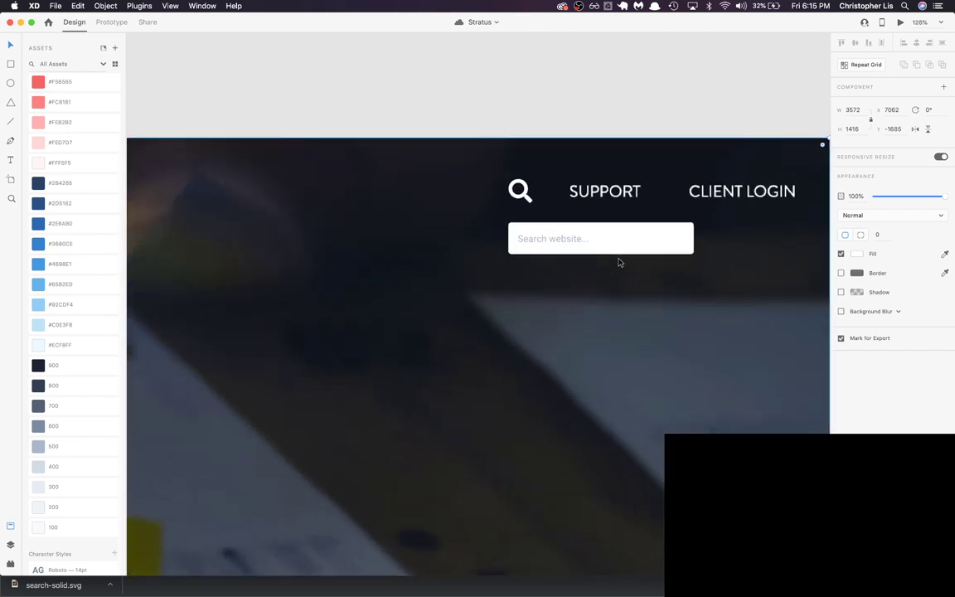
double_click(552, 238)
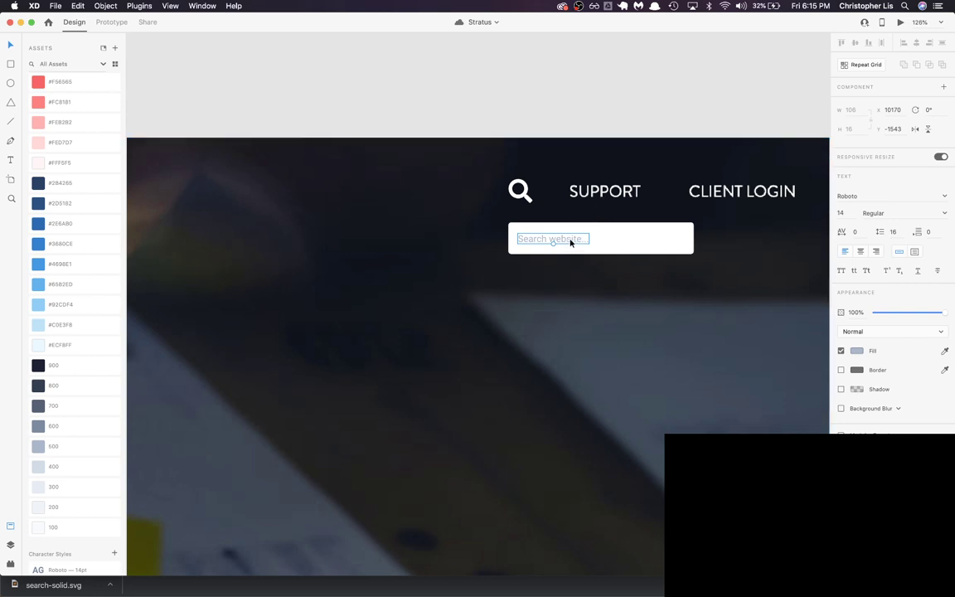
click(841, 214)
text(16)
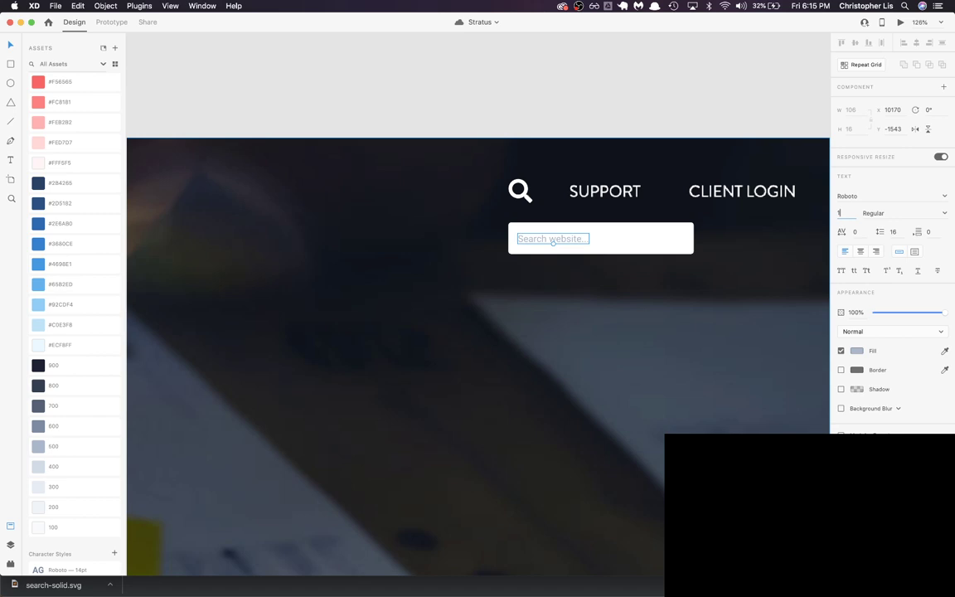
key(Return)
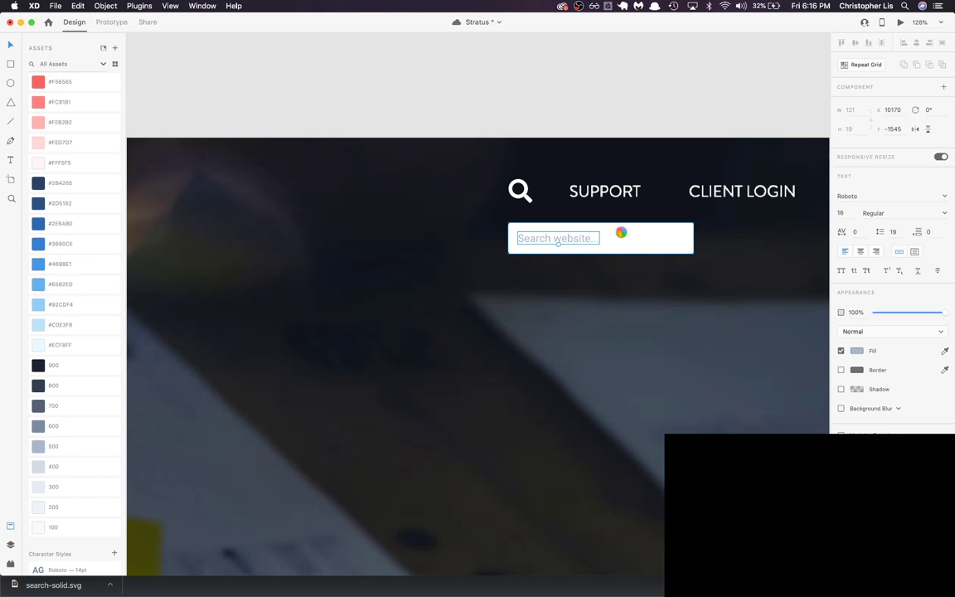
click(590, 246)
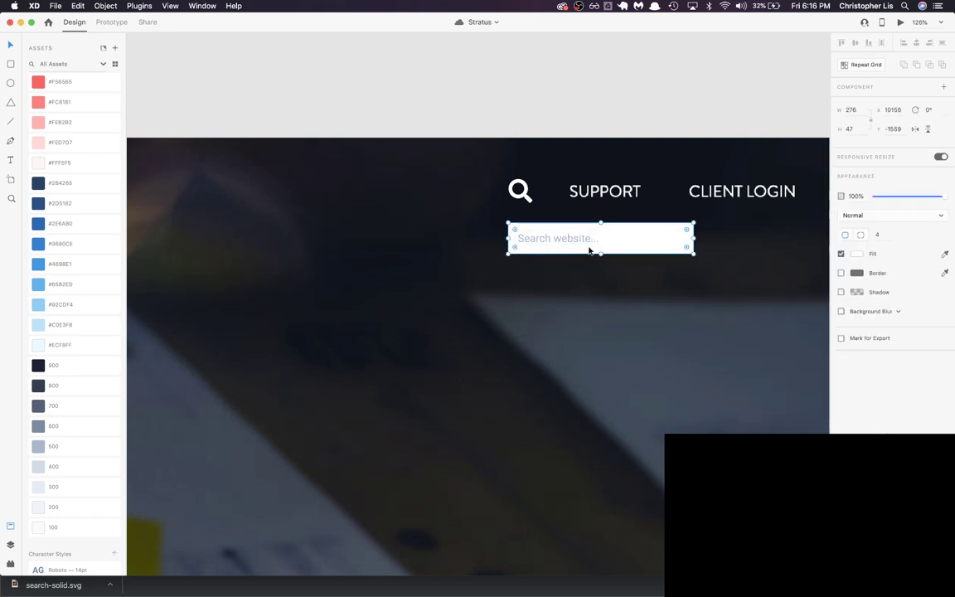
click(594, 236)
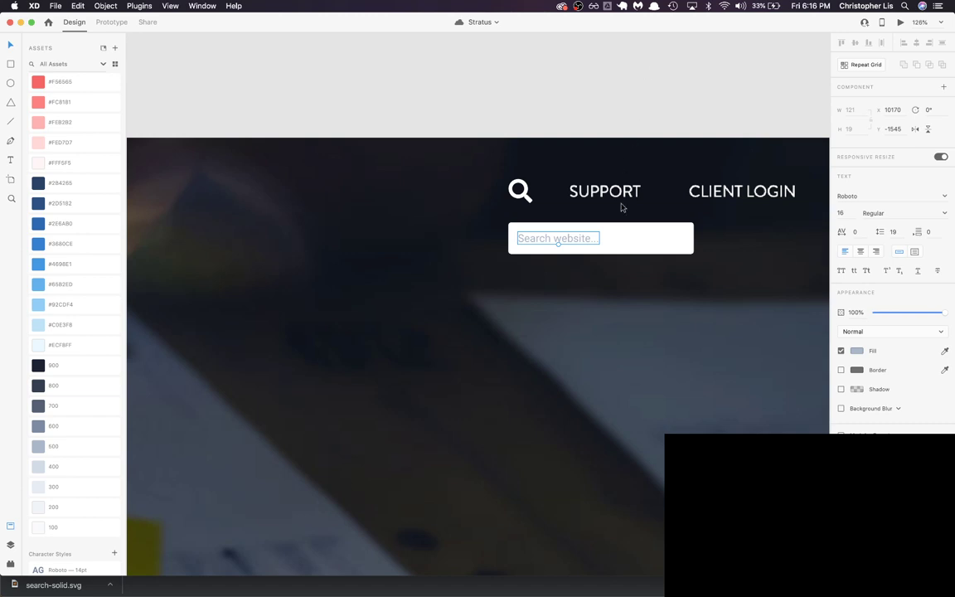
click(574, 219)
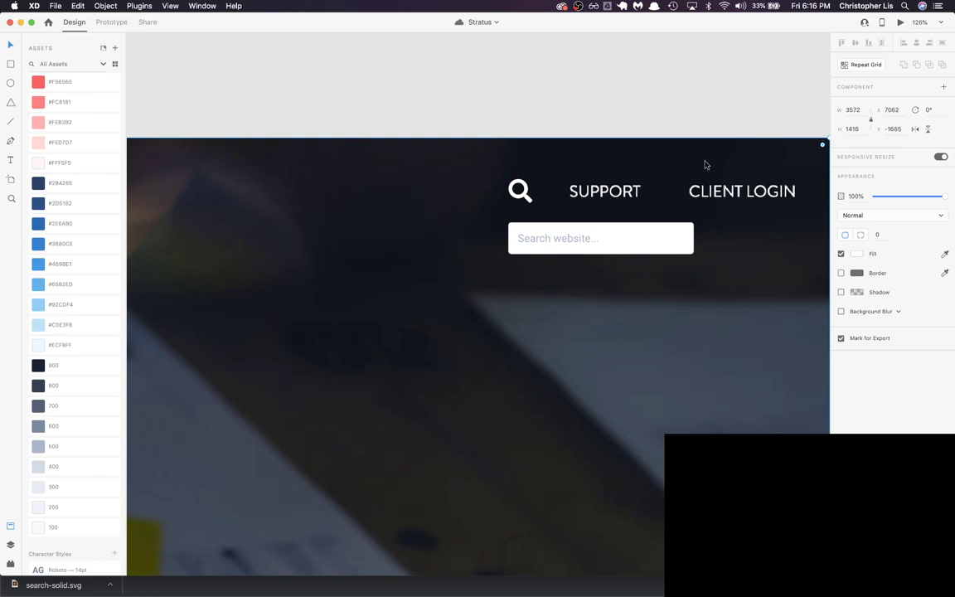
Step: Switch to Chrome and inspect the computed styles of the Support link in the Stratus Video site's header
key(super+Tab)
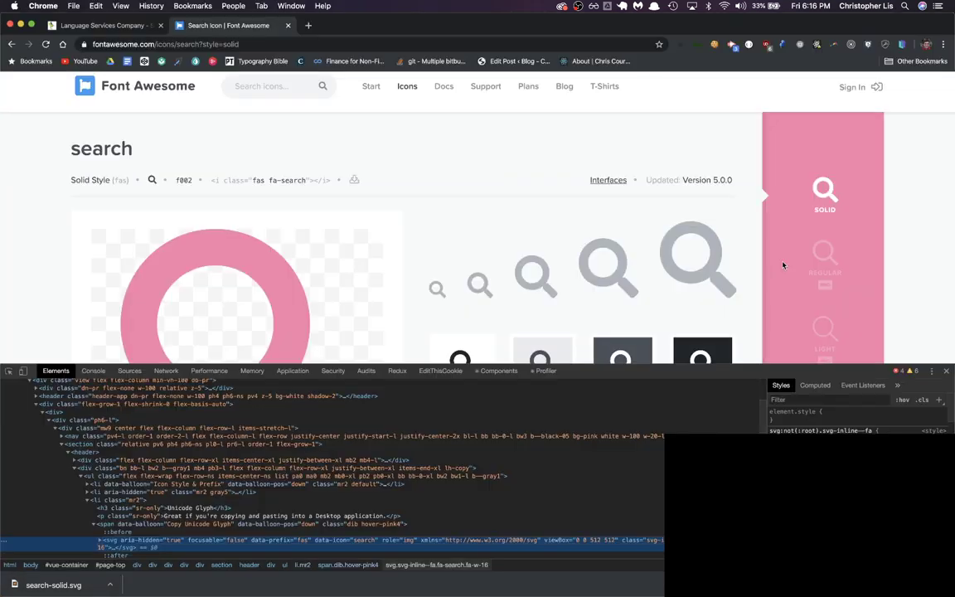
click(126, 26)
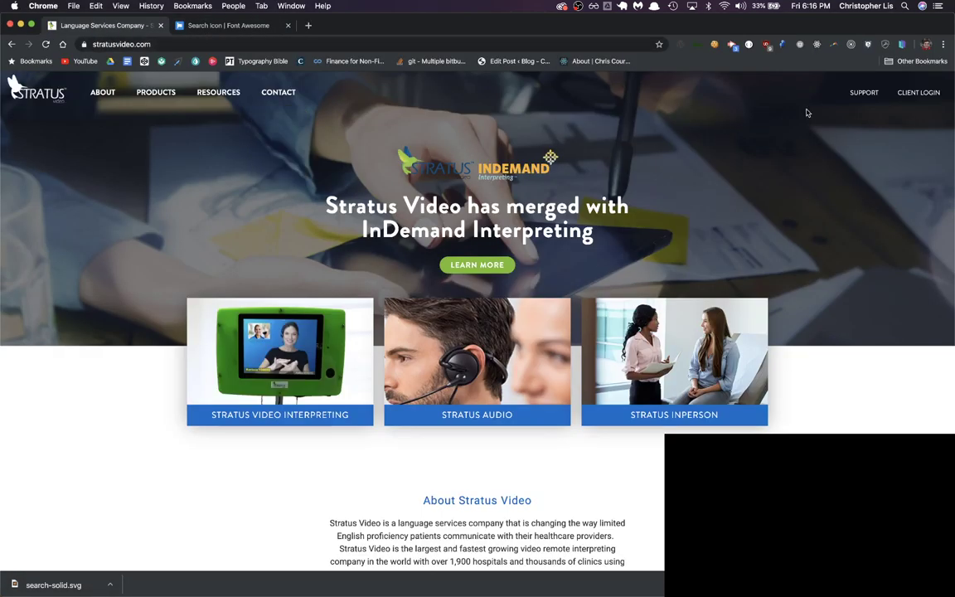
key(super+shift+c)
click(856, 95)
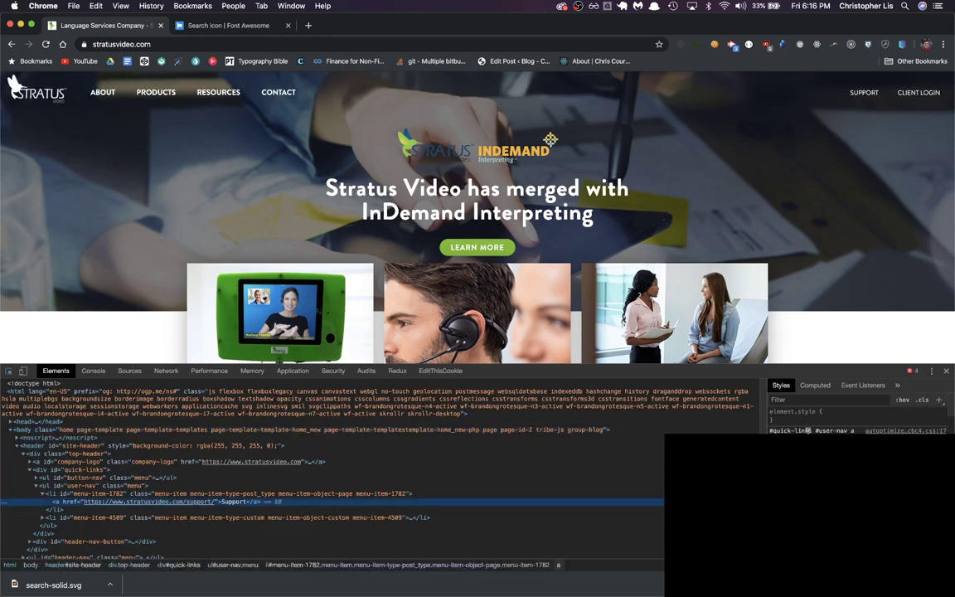
click(809, 386)
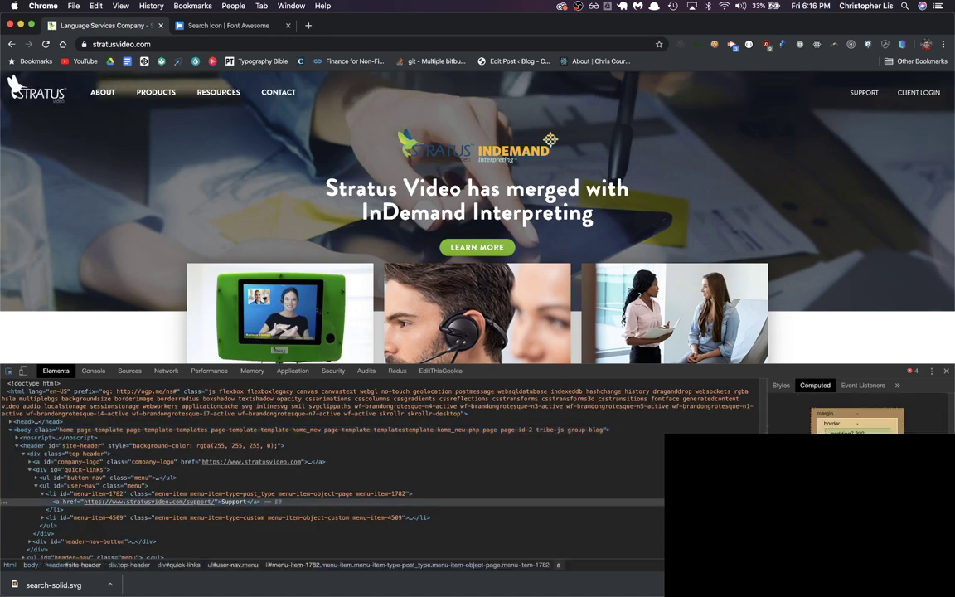
scroll(854, 415, down, 3)
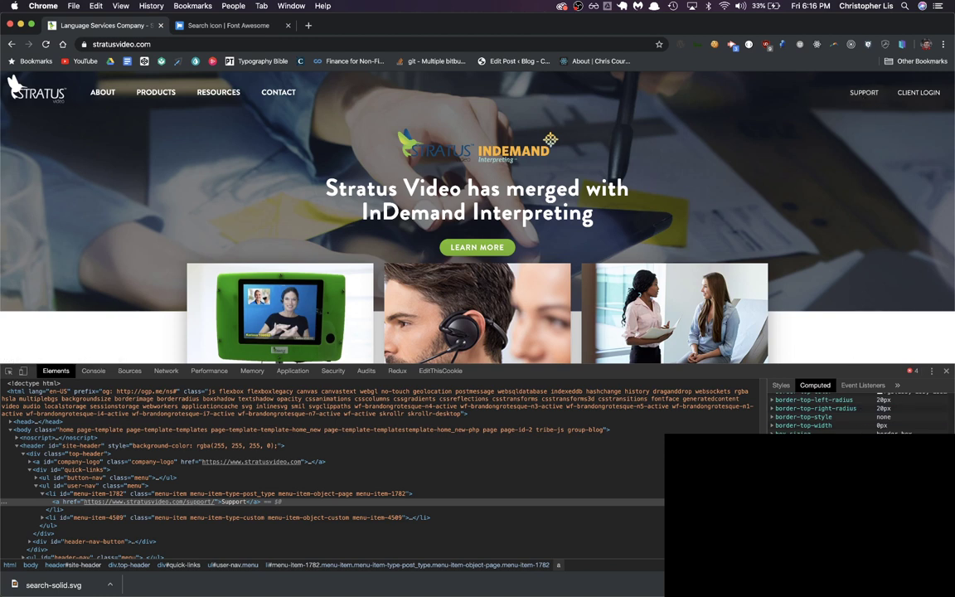
Step: Switch to Adobe XD, duplicate the "Search website..." placeholder above the header image, and make the copy bold with fill #FF0000
key(super+Tab)
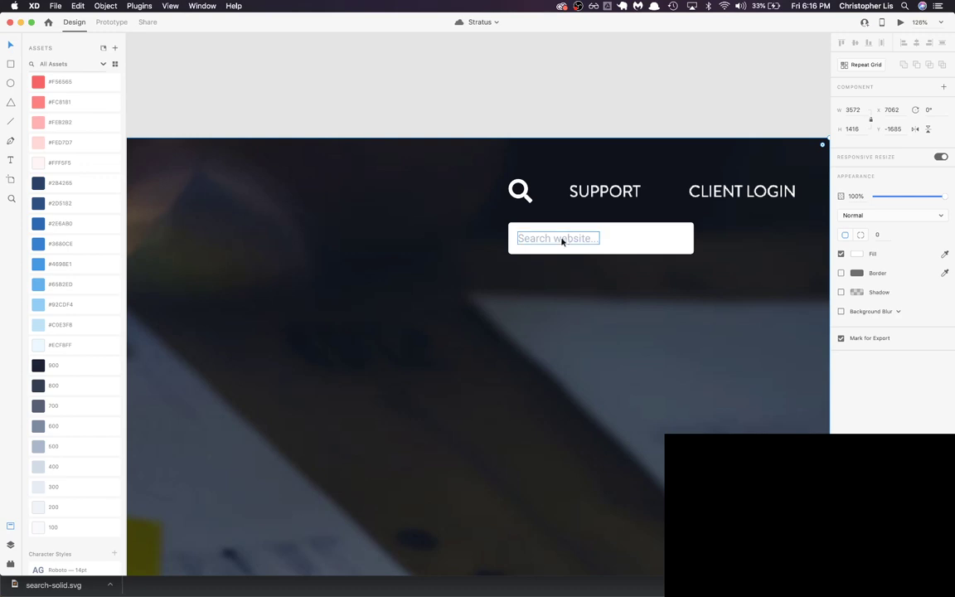
click(563, 239)
drag(571, 235, 568, 122)
click(857, 350)
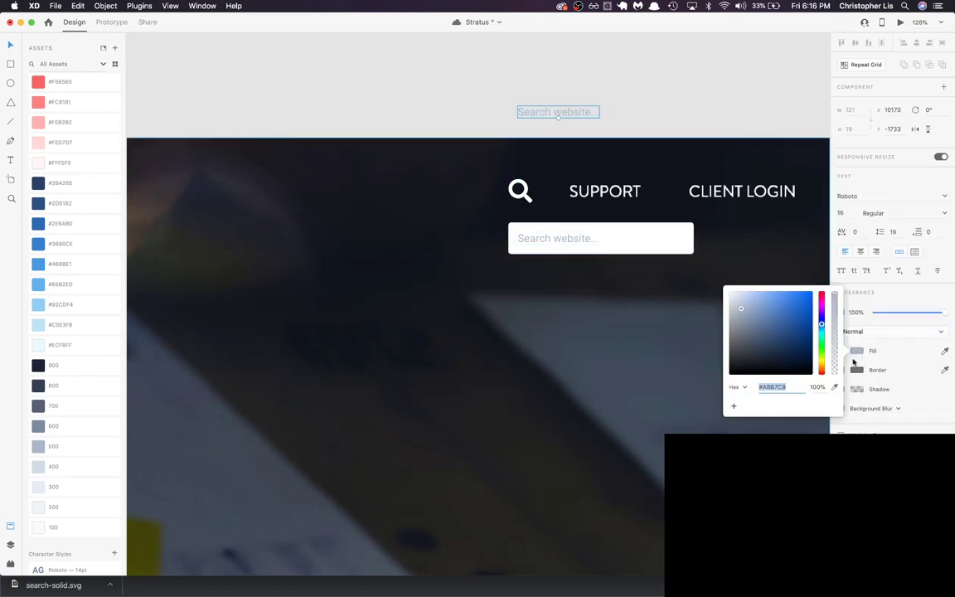
drag(823, 322, 816, 289)
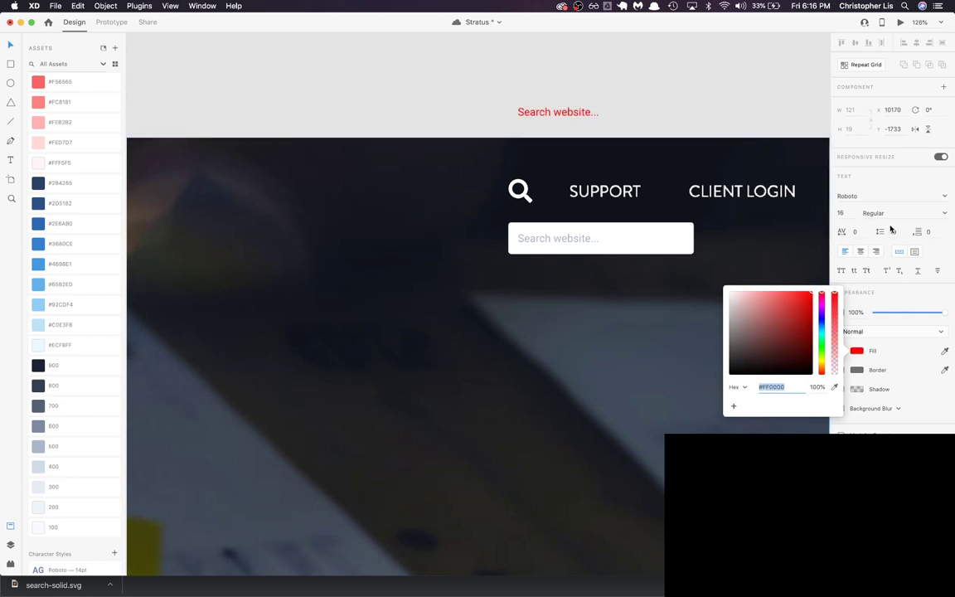
key(super+b)
Step: Move the red sample text into the header beside the search icon and set its font size to 12
drag(559, 115, 452, 192)
click(845, 217)
text(12)
key(Return)
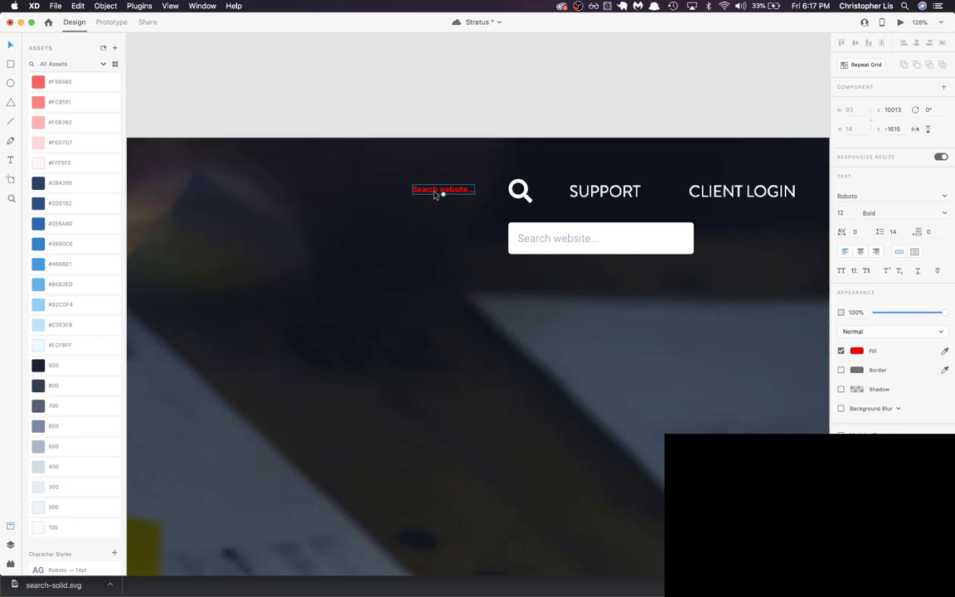
Step: Recheck the Support link's computed styles in Chrome, and set the red sample text in XD to Brandon Grotesque in uppercase
key(super+Tab)
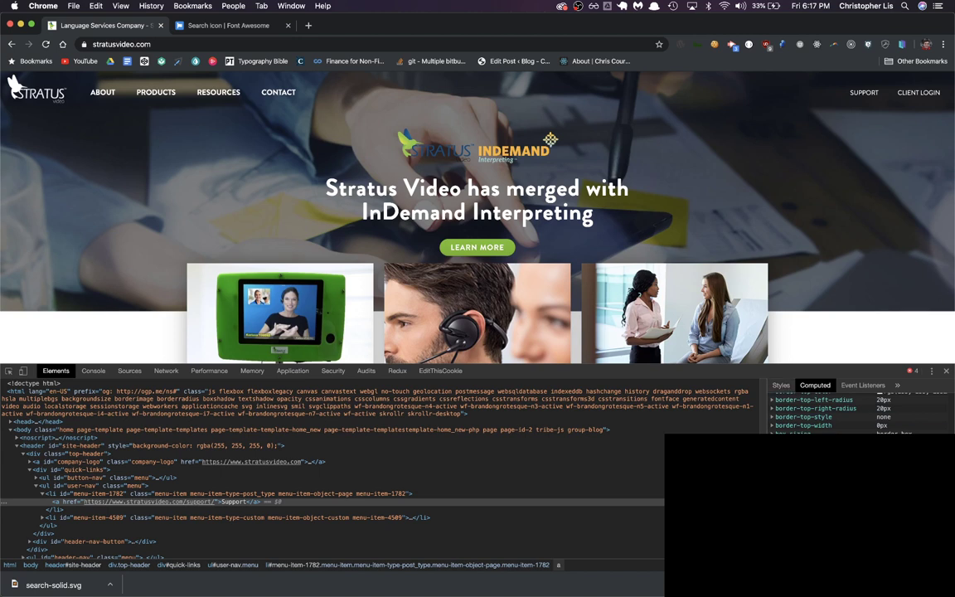
scroll(858, 411, up, 1)
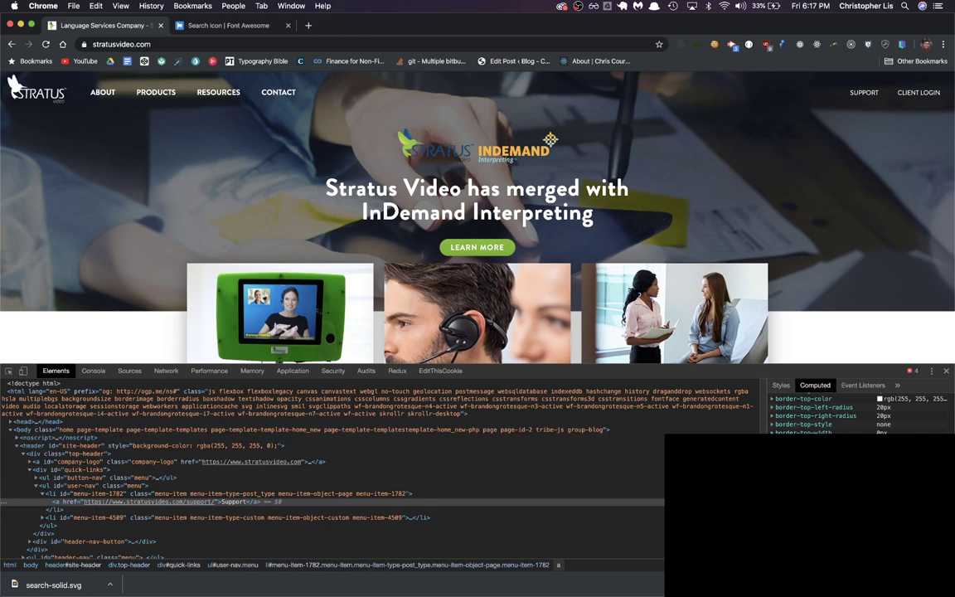
key(super+Tab)
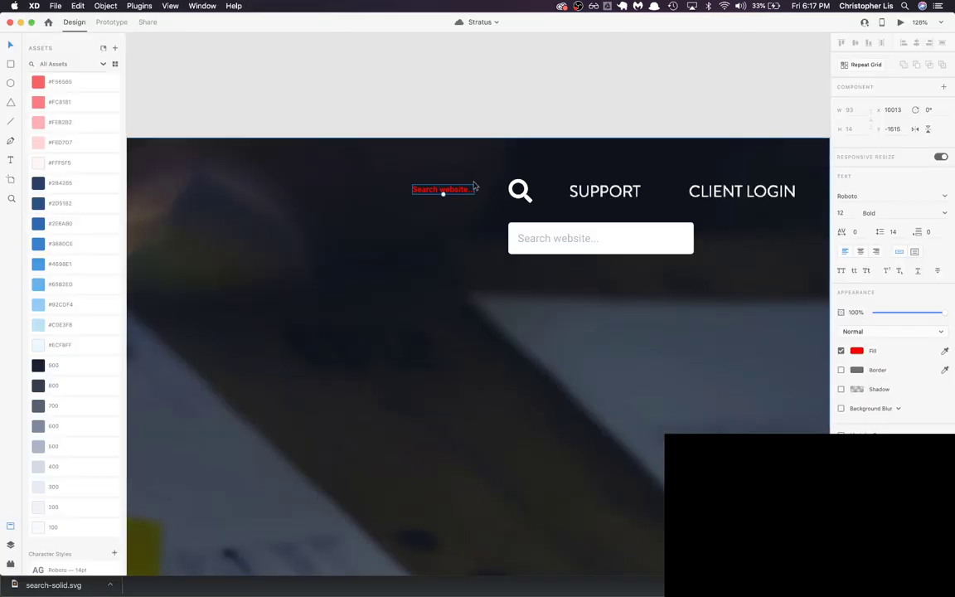
click(854, 195)
text(Brandon Grotesque)
key(Return)
click(439, 190)
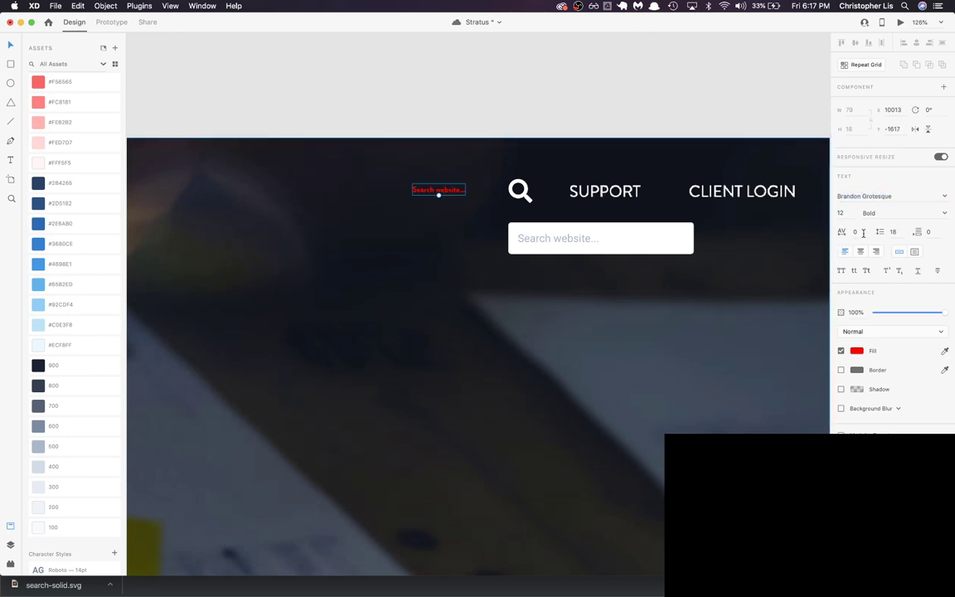
click(841, 271)
click(628, 300)
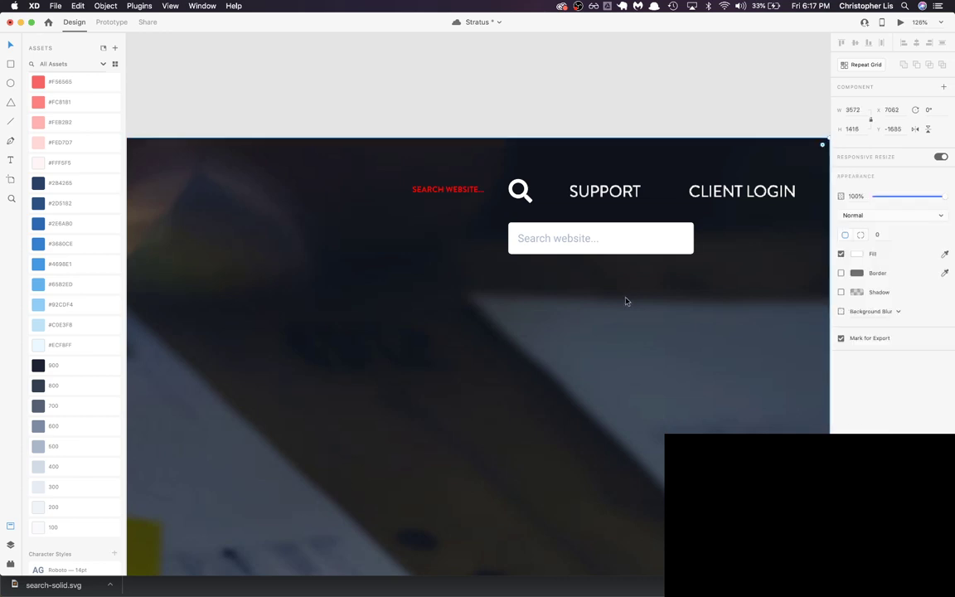
Step: Scale the home page screenshot proportionally to about 1788 × 709, matching its menu labels to the red sample text, and place Support beside the search icon
scroll(628, 300, down, 1)
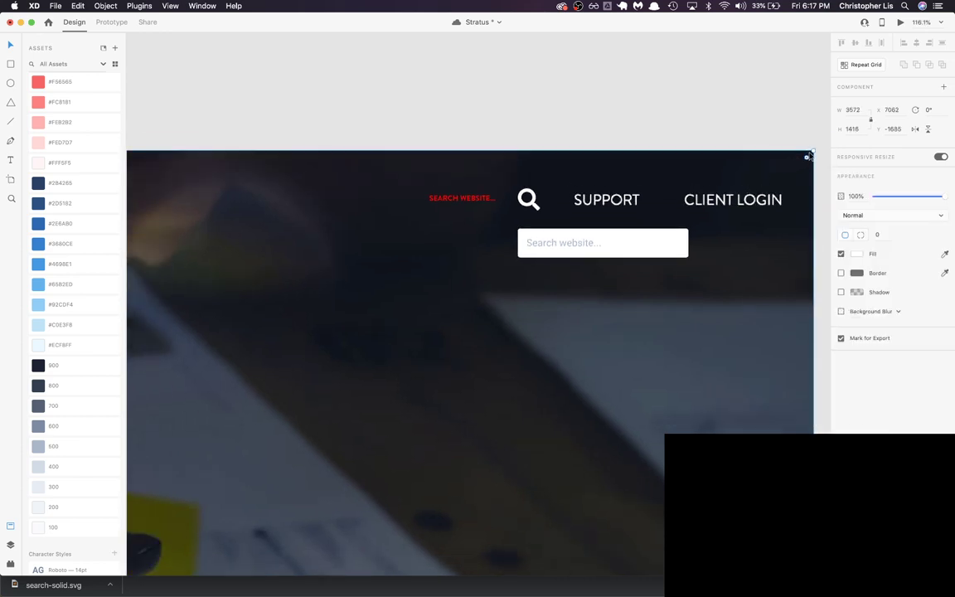
drag(806, 157, 623, 288)
drag(382, 401, 718, 171)
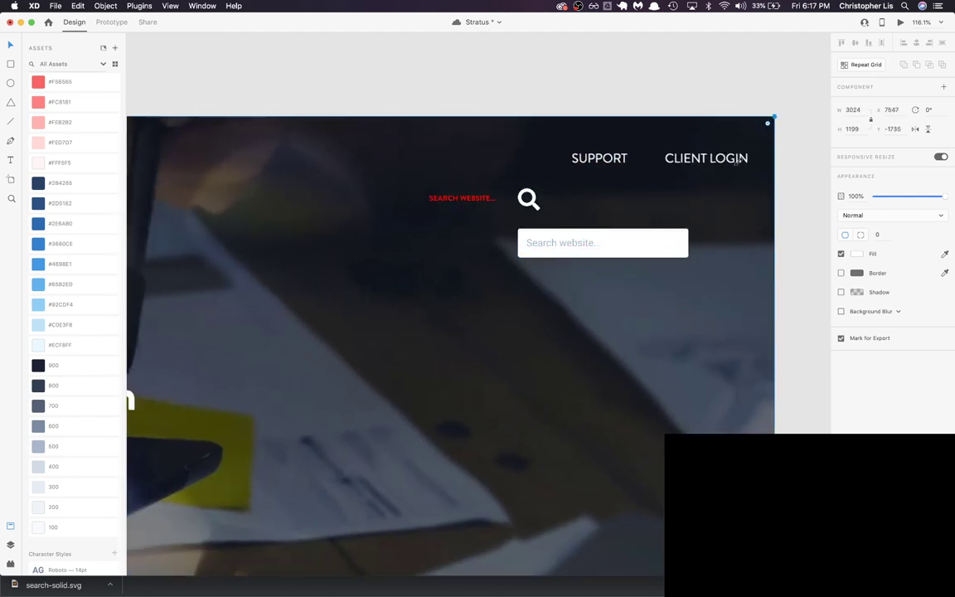
drag(775, 118, 464, 349)
drag(237, 439, 754, 271)
drag(781, 150, 721, 202)
drag(514, 383, 632, 311)
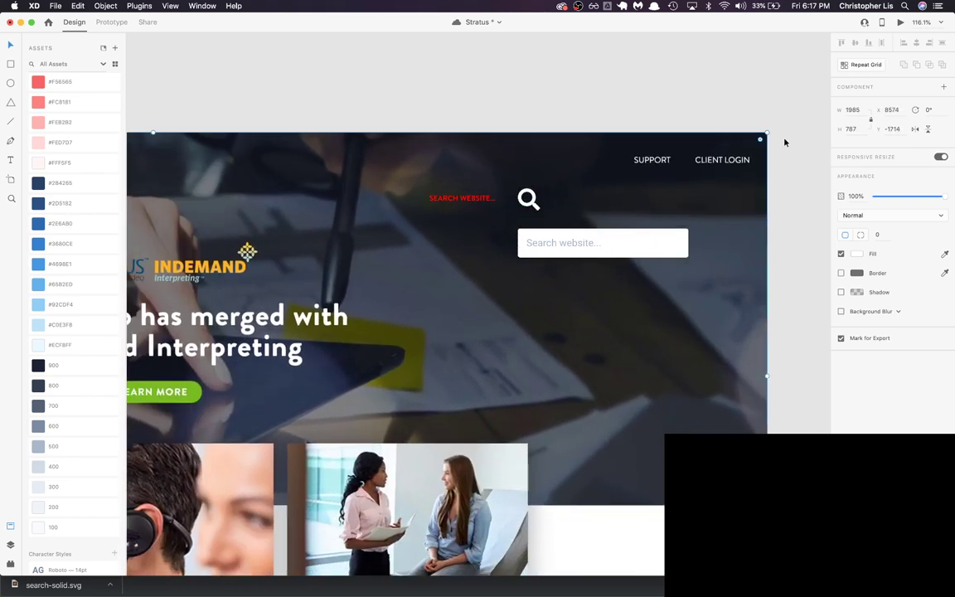
drag(767, 133, 677, 176)
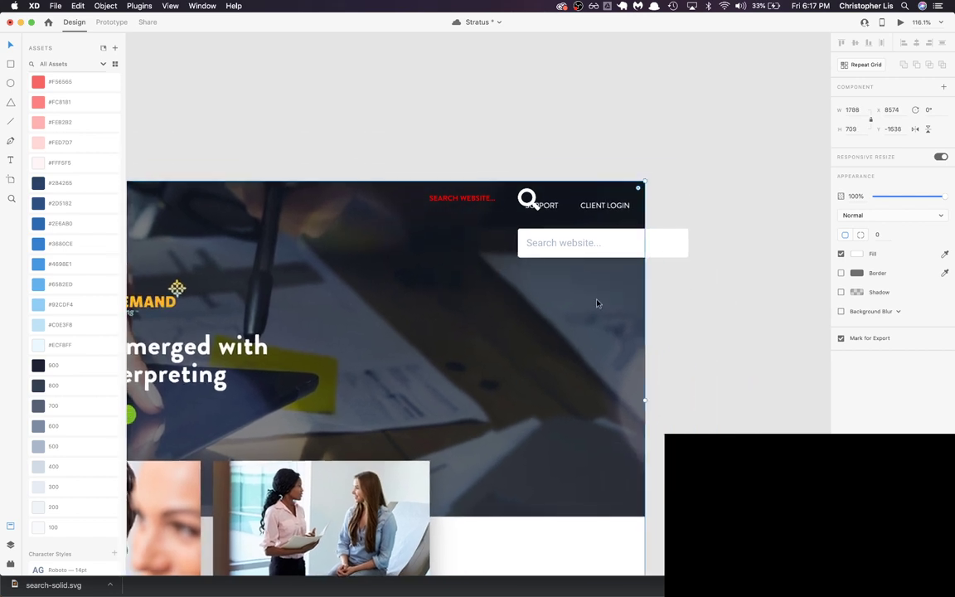
drag(592, 340, 587, 340)
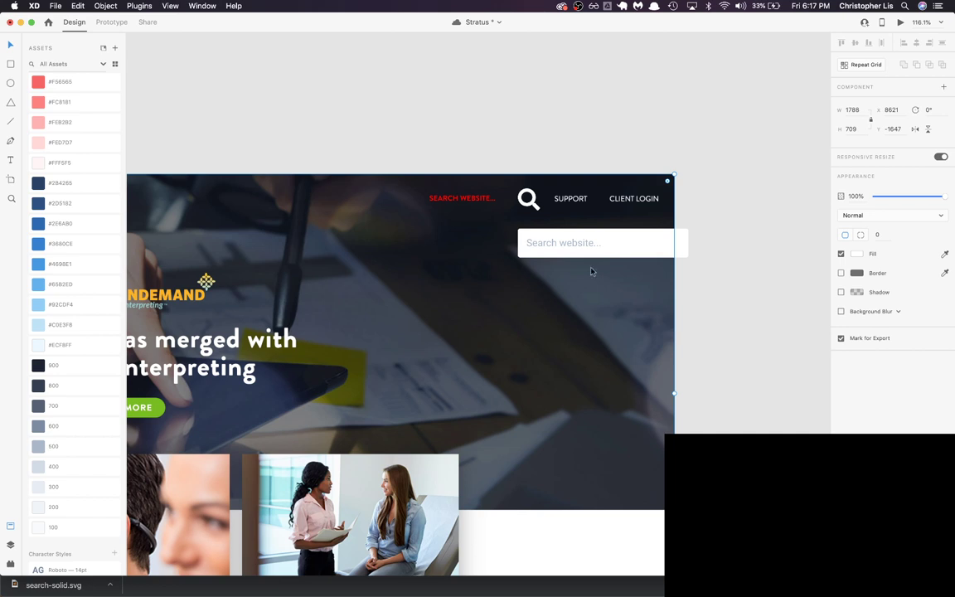
Step: Shrink the search icon to about 22 × 22, keeping it centred in line with the Support label
scroll(565, 227, up, 5)
scroll(565, 232, left, 3)
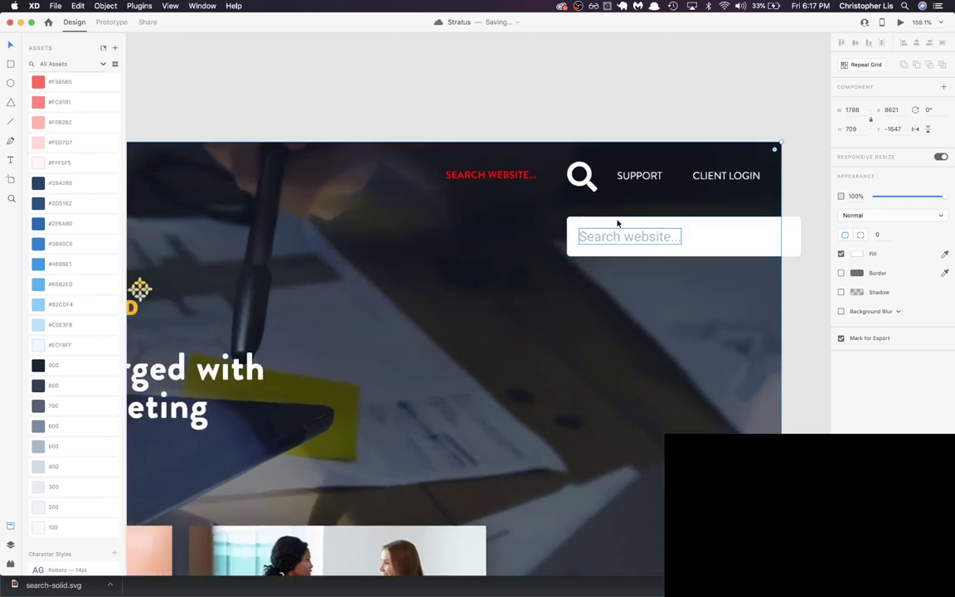
click(591, 186)
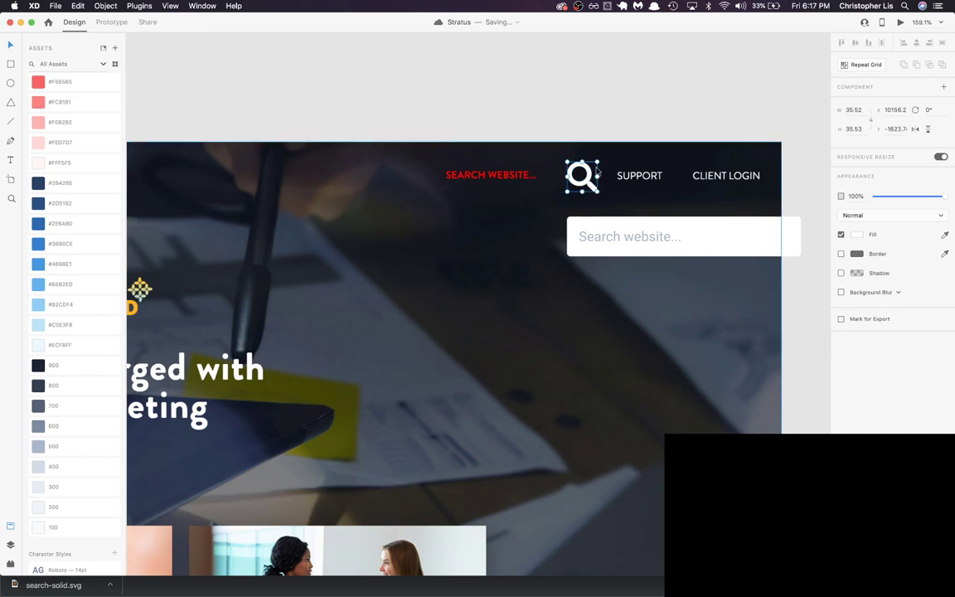
drag(598, 162, 593, 167)
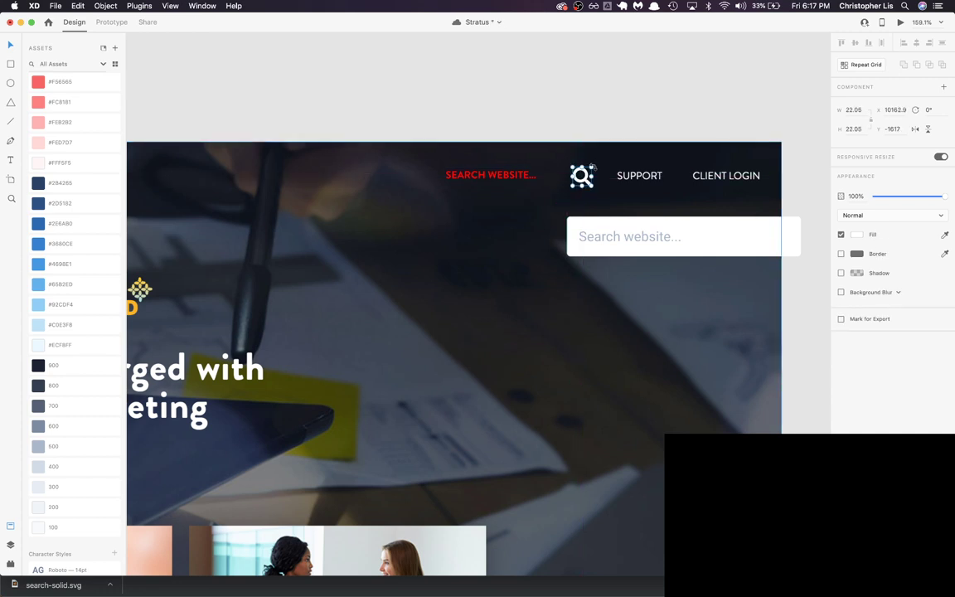
Step: Move the red sample text toward the header's menu labels to compare them, delete it, and select the home page screenshot
scroll(593, 167, up, 5)
drag(466, 178, 695, 182)
key(Delete)
scroll(542, 234, down, 10)
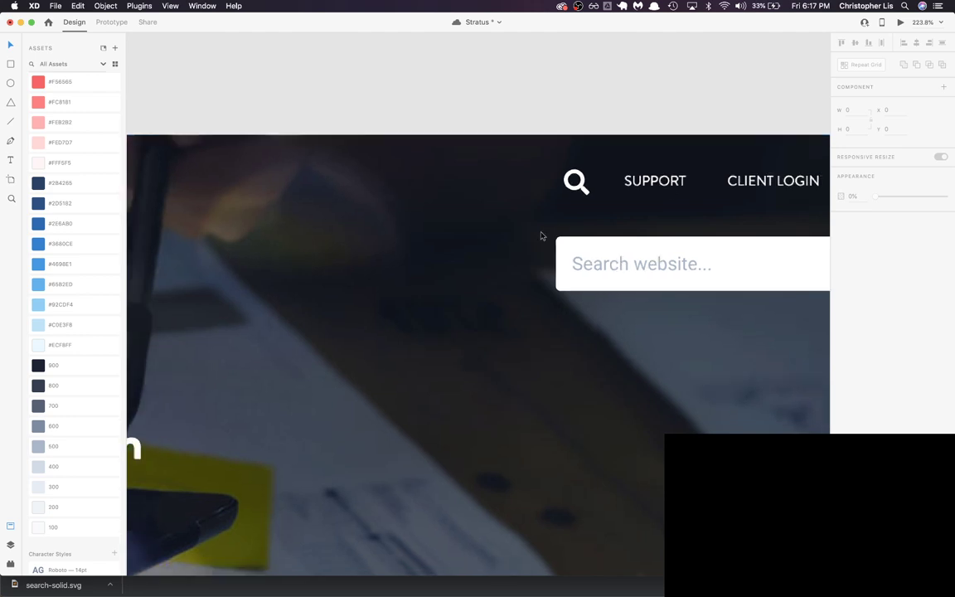
scroll(541, 235, left, 4)
scroll(542, 235, down, 2)
click(541, 234)
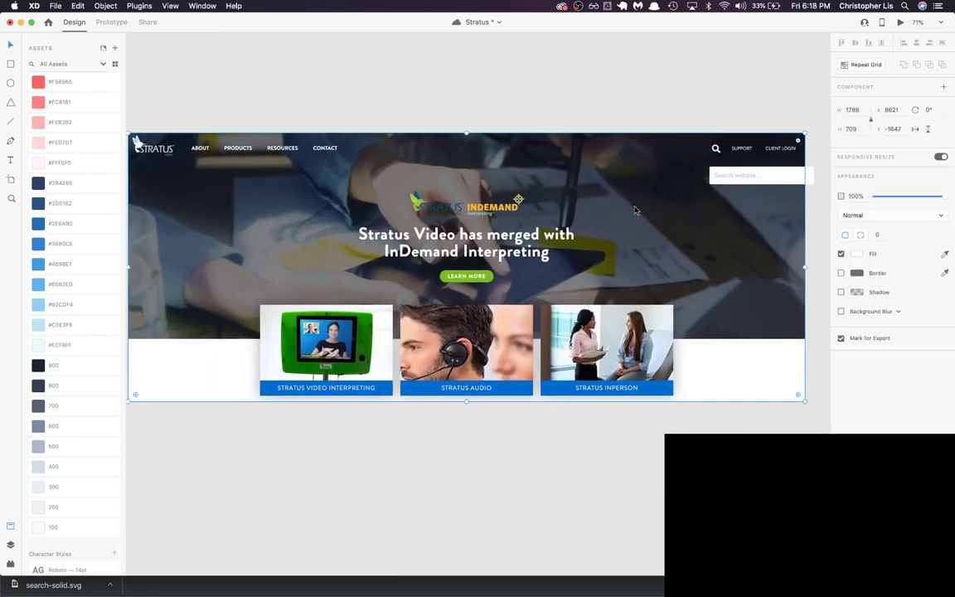
Step: Move the search field with its placeholder text left beneath the search icon, to about X 10001, Y -1566
scroll(721, 181, up, 6)
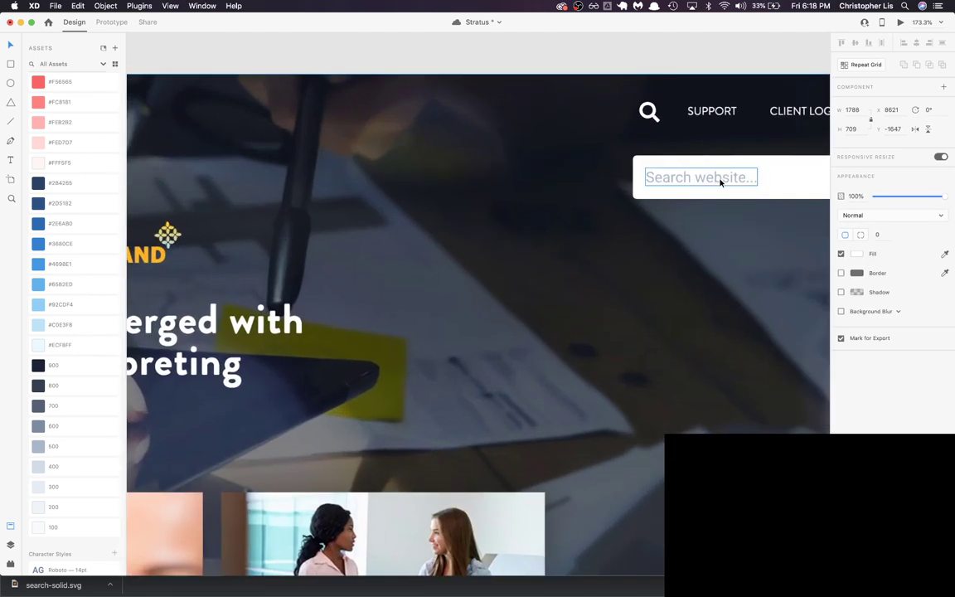
double_click(774, 183)
drag(774, 183, 631, 183)
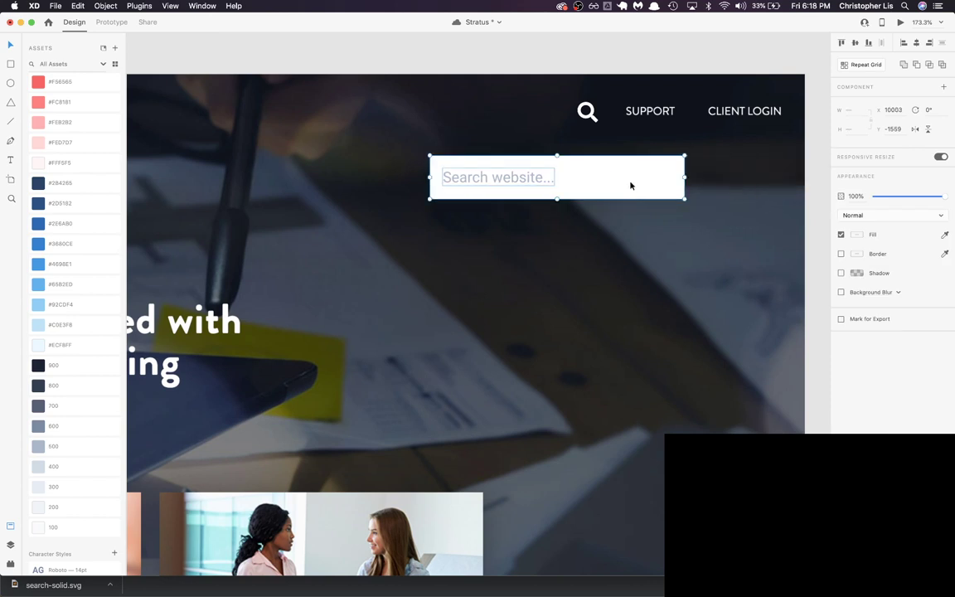
mouse_move(604, 179)
mouse_down()
mouse_move(556, 160)
mouse_move(620, 173)
mouse_up()
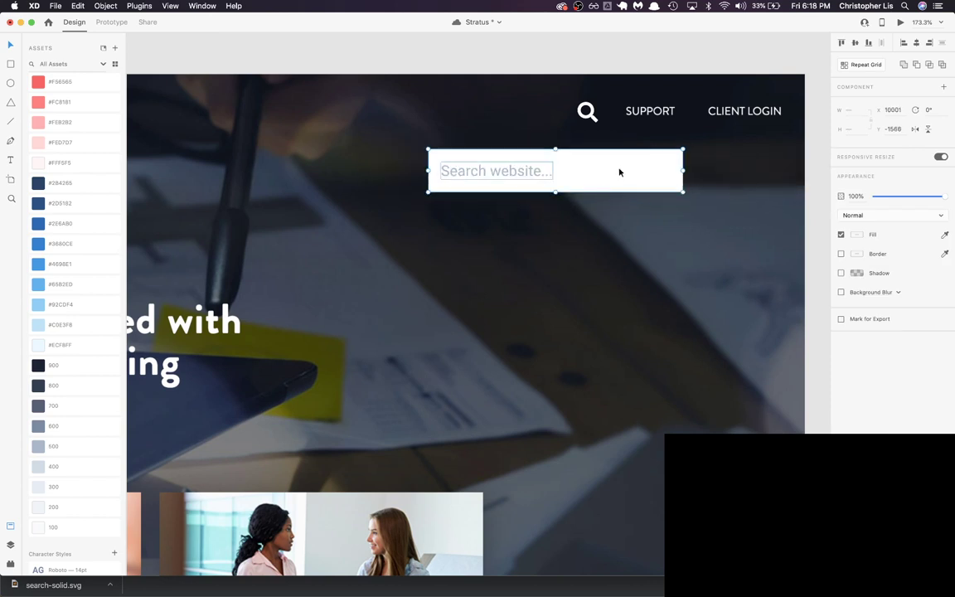
Step: Shrink the search icon further to about 19 × 19 and deselect it
click(589, 116)
scroll(590, 118, up, 4)
drag(602, 91, 610, 99)
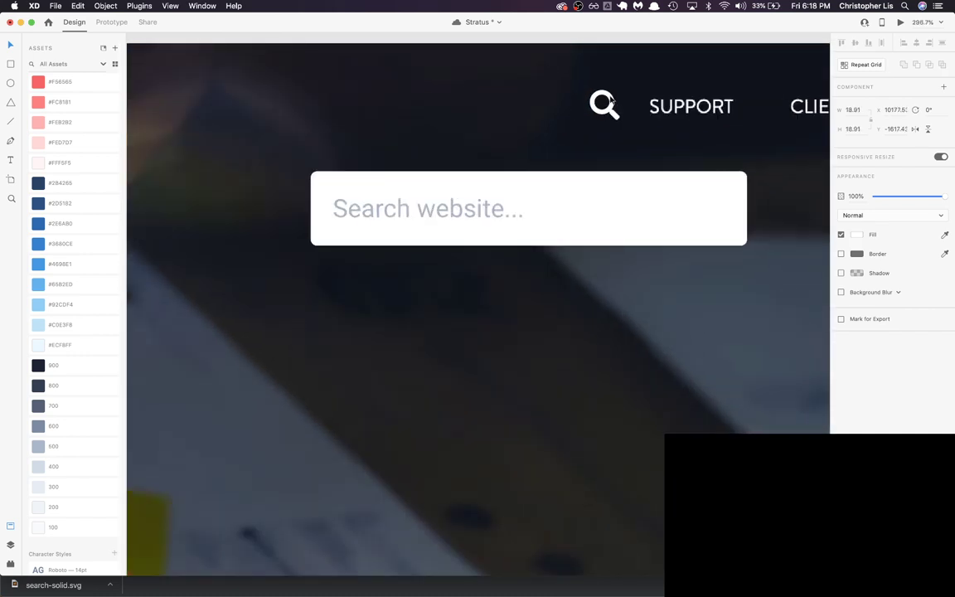
click(569, 214)
click(656, 254)
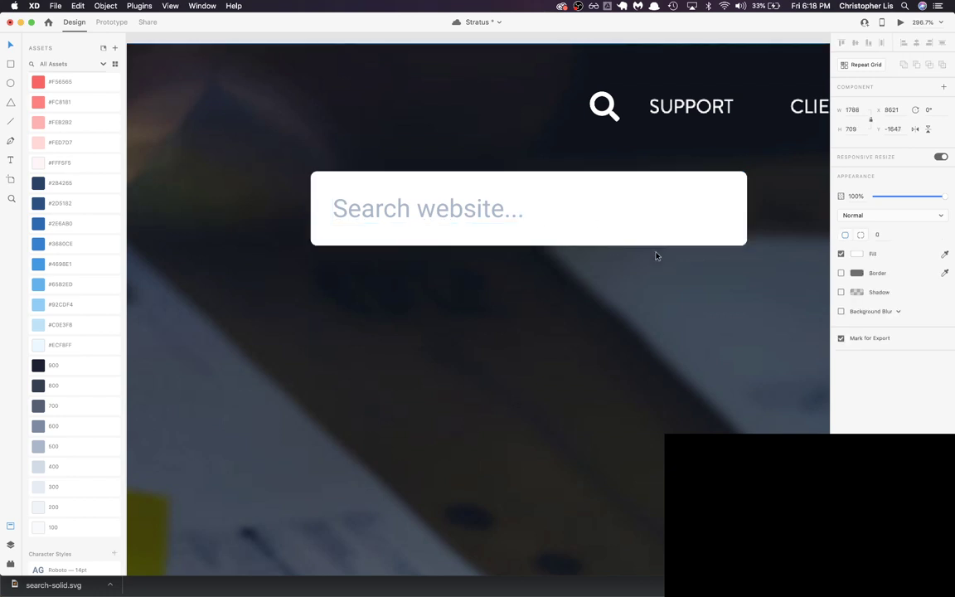
Step: Set the "Search website..." placeholder's font size to 14
click(451, 239)
click(451, 220)
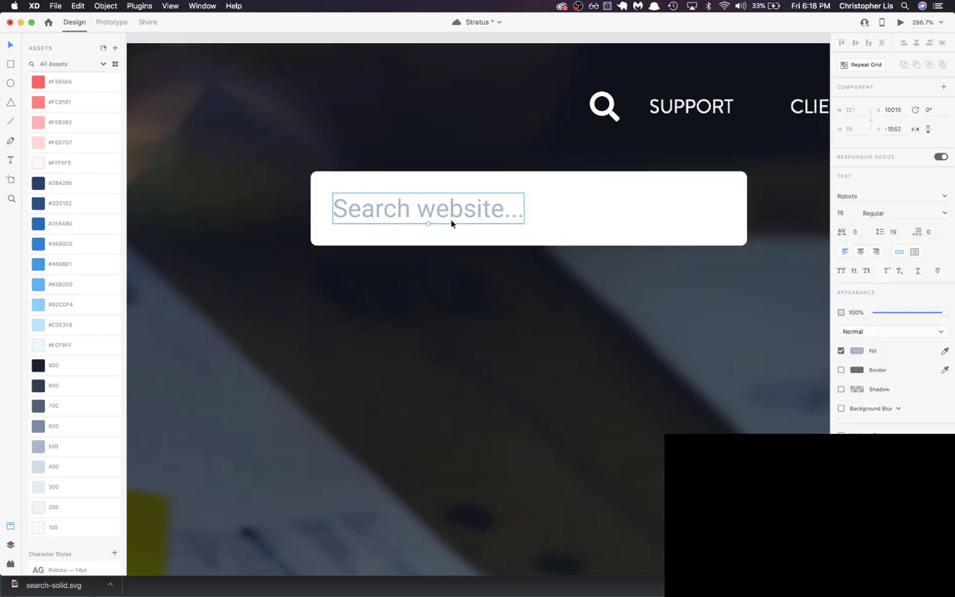
click(843, 212)
text(14)
key(Return)
Step: Group the search field with its placeholder, place it just below the search icon extending leftward at about X 9927, Y -1585, and deselect it
click(550, 197)
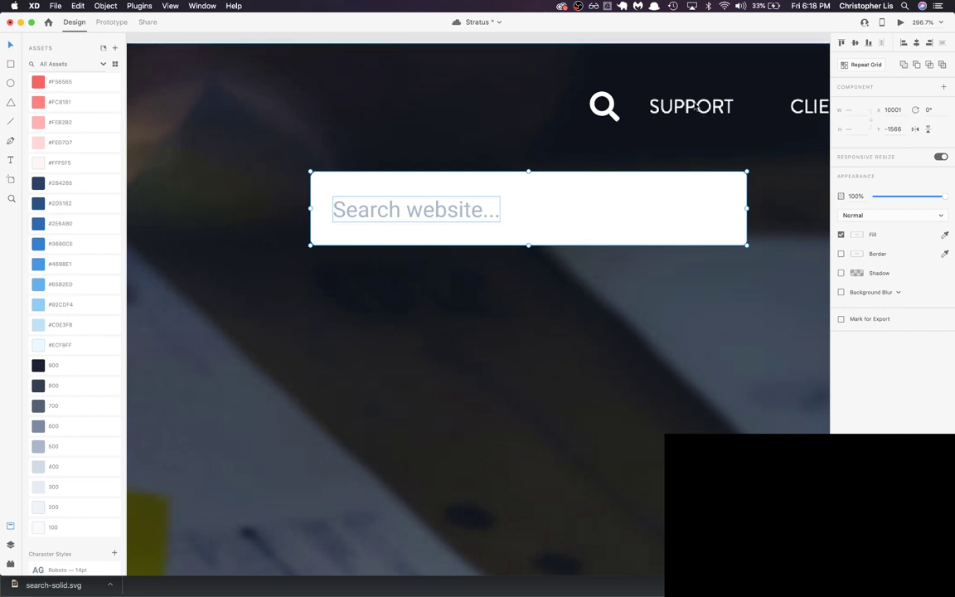
drag(546, 202, 696, 226)
scroll(661, 207, down, 3)
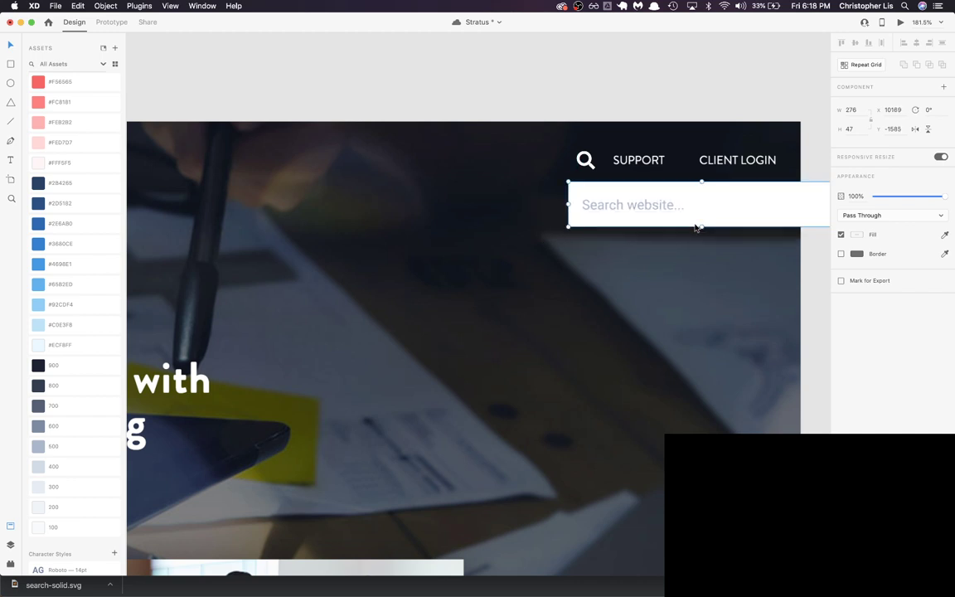
scroll(699, 226, right, 3)
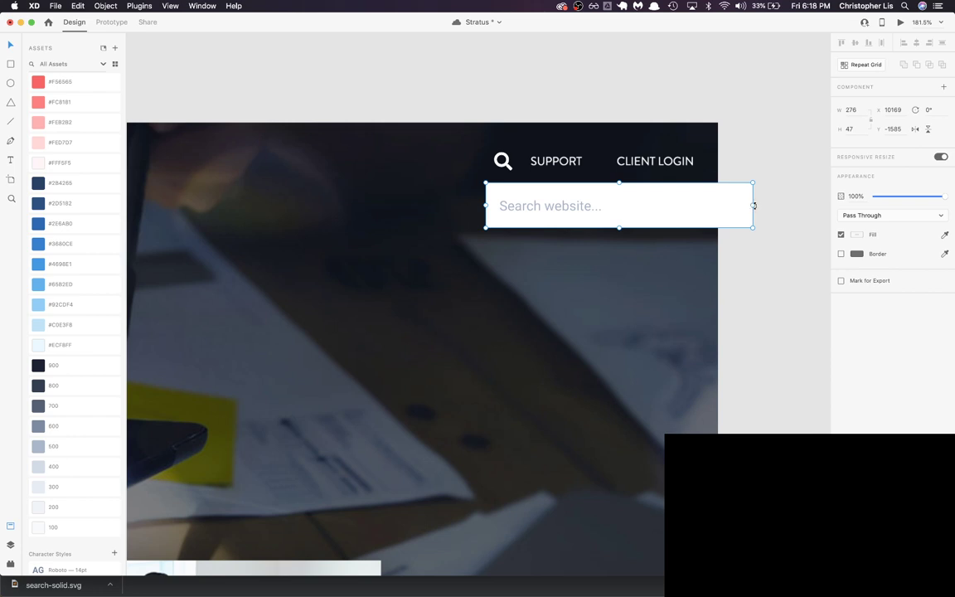
drag(698, 190, 464, 197)
scroll(464, 197, left, 2)
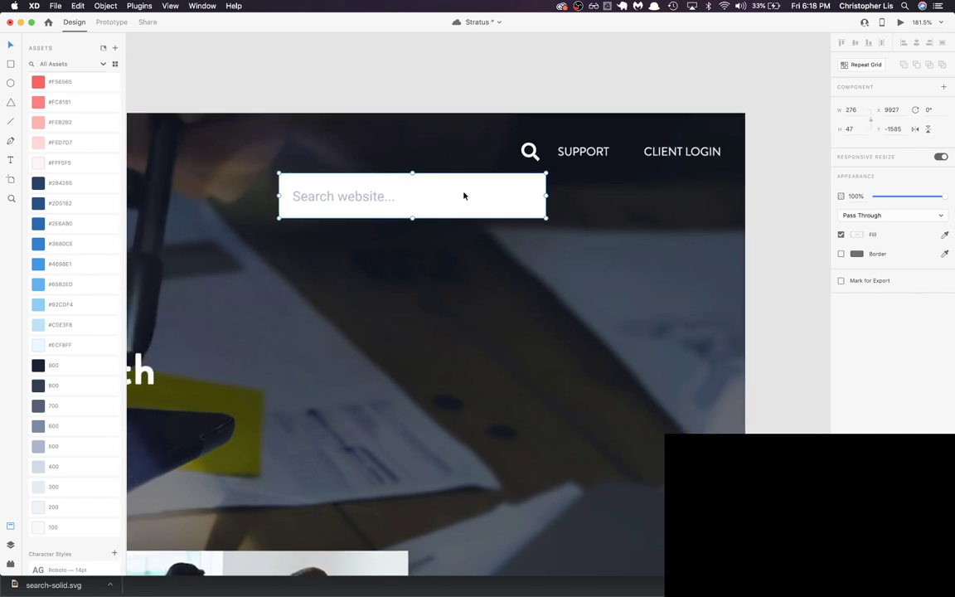
click(511, 241)
scroll(544, 212, left, 2)
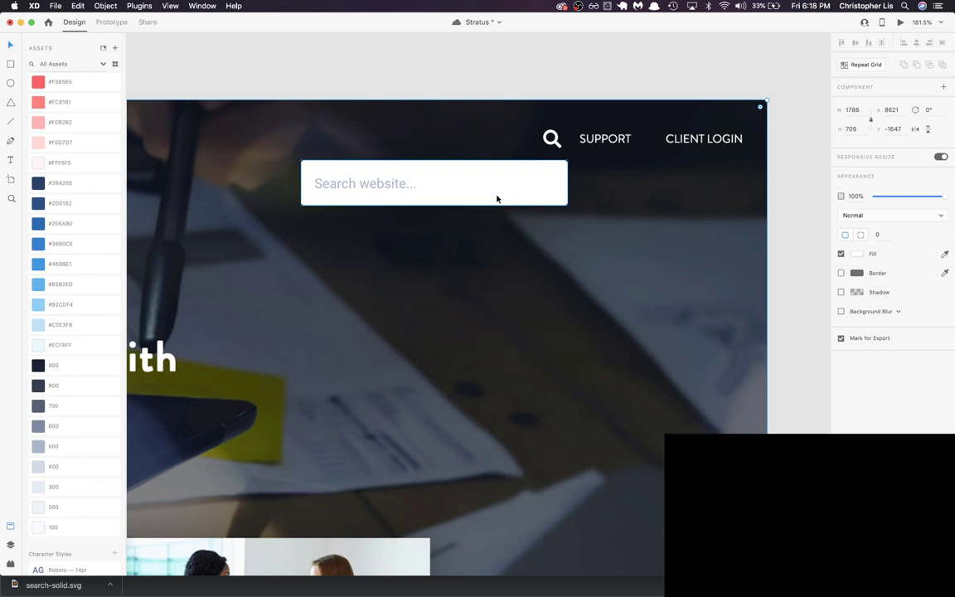
Step: Save the document and place a borderless white backing rectangle of about 340 × 121 behind the search field
key(super+s)
key(r)
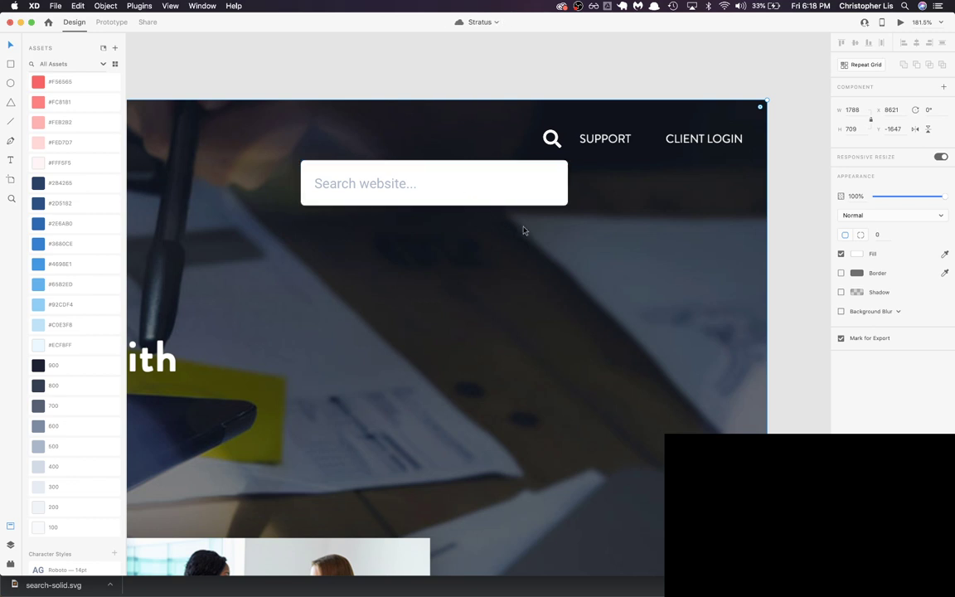
mouse_move(604, 246)
mouse_down()
mouse_move(390, 160)
mouse_move(276, 130)
mouse_up()
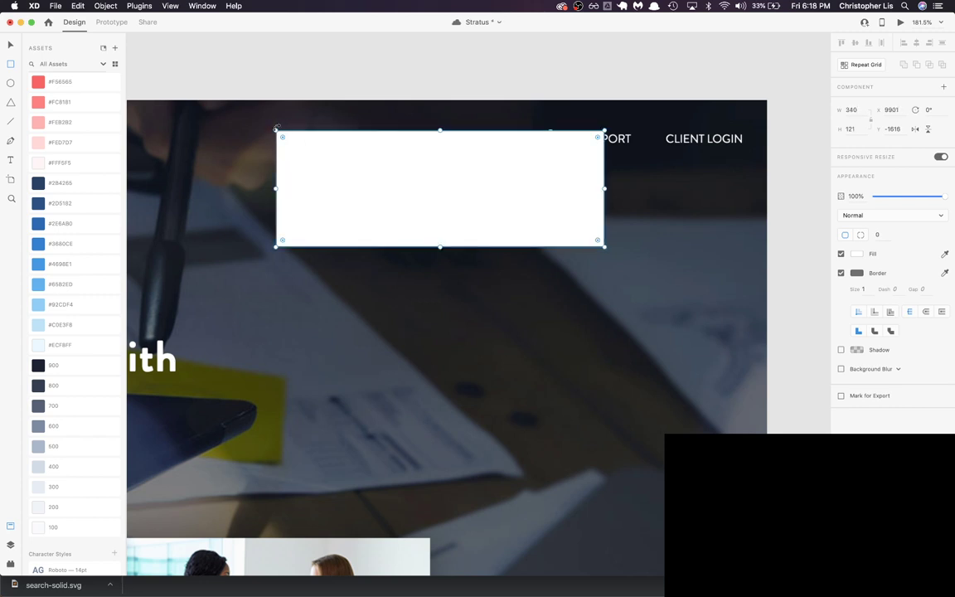
text(Search website...)
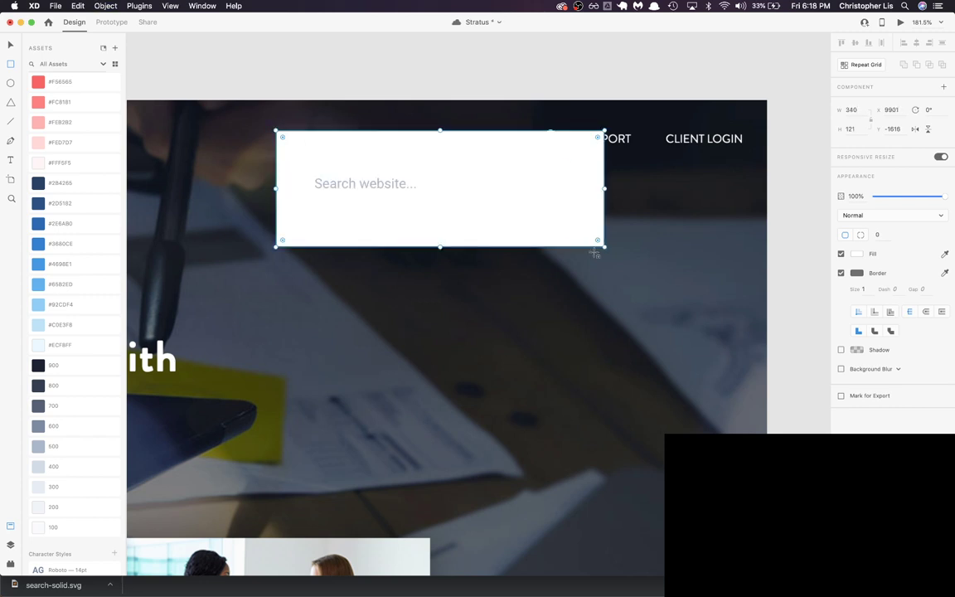
click(841, 273)
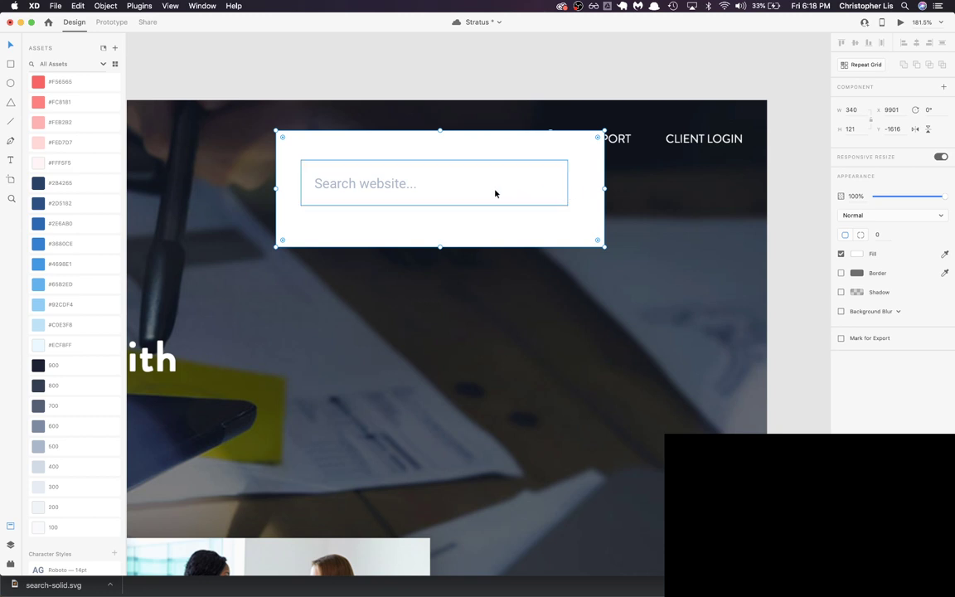
click(520, 196)
click(687, 258)
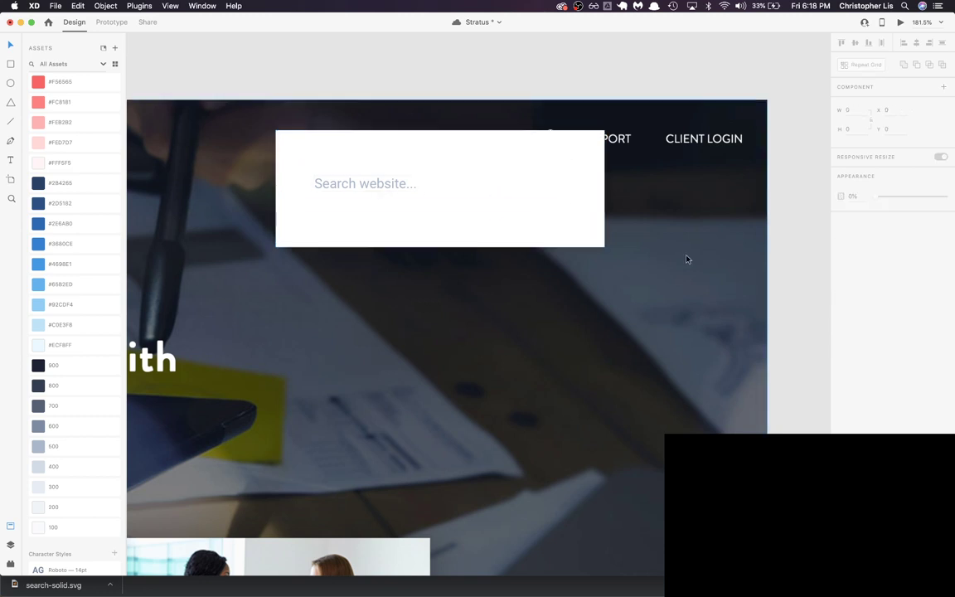
Step: Ungroup the search field from its placeholder, enable a drop shadow on the field, and check the shadow's colour
click(509, 200)
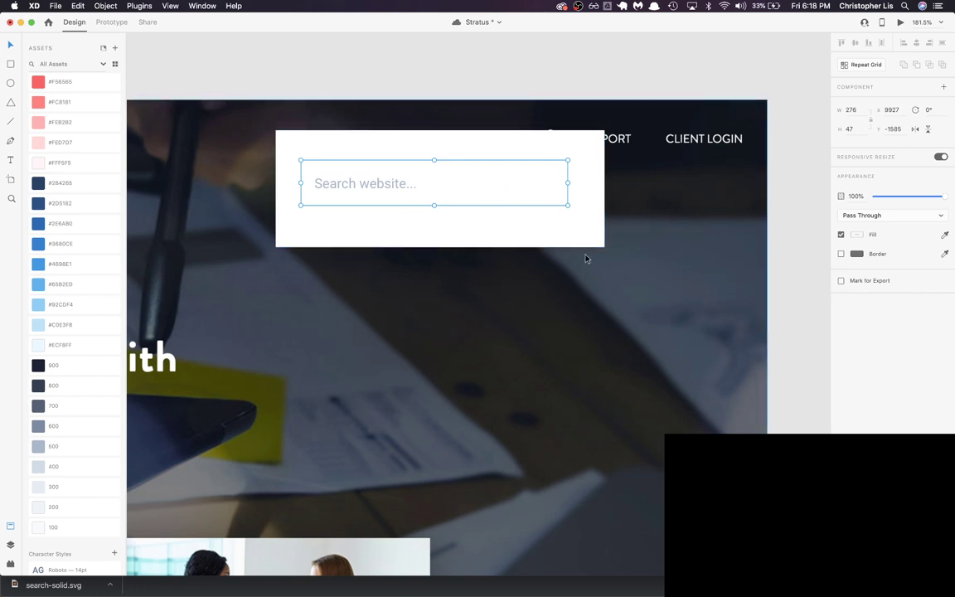
key(super+shift+g)
click(551, 254)
click(550, 199)
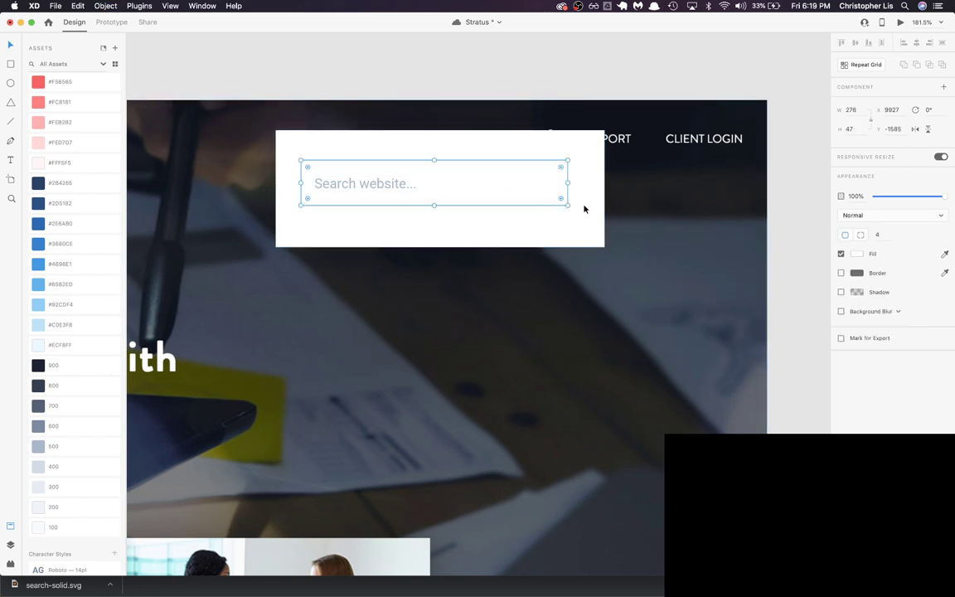
click(841, 292)
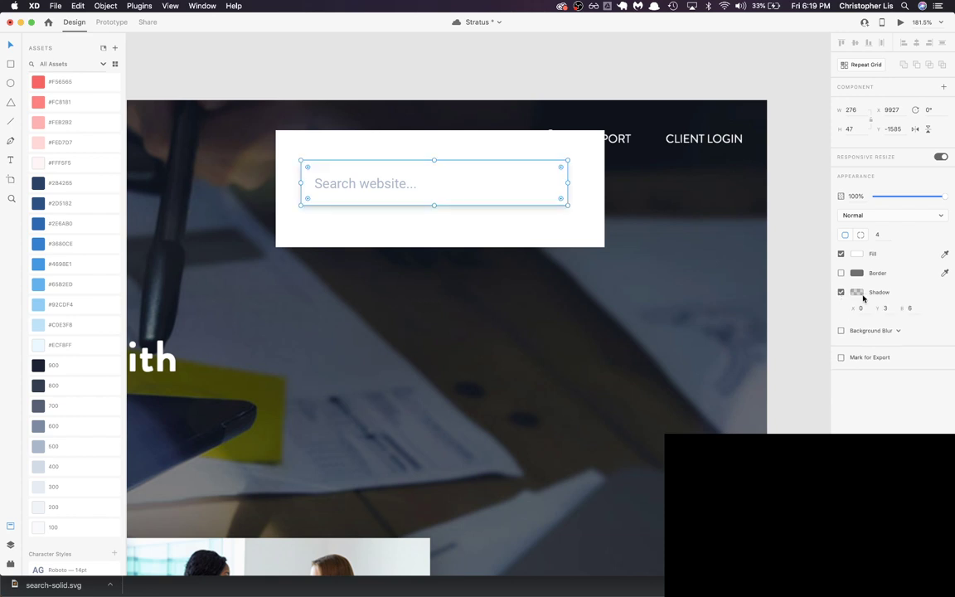
click(588, 358)
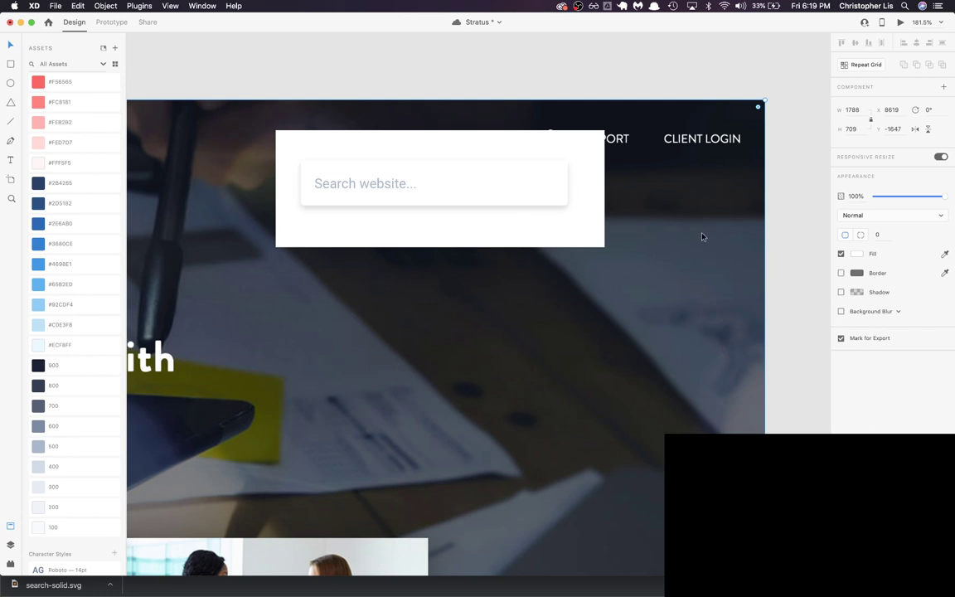
click(535, 194)
click(856, 293)
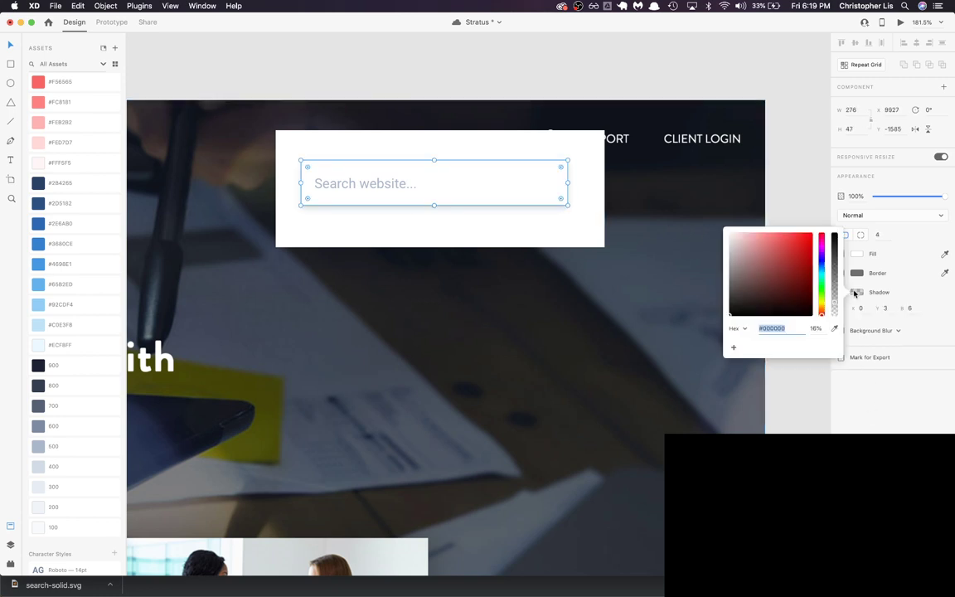
click(761, 389)
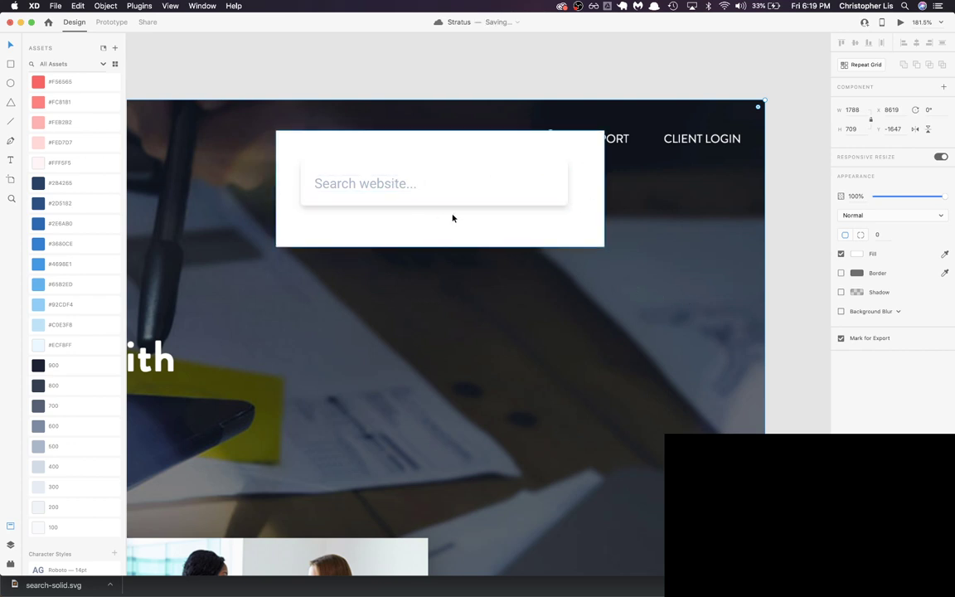
Step: Delete the white backing rectangle behind the search field and save, briefly undoing and redoing the deletion
click(432, 237)
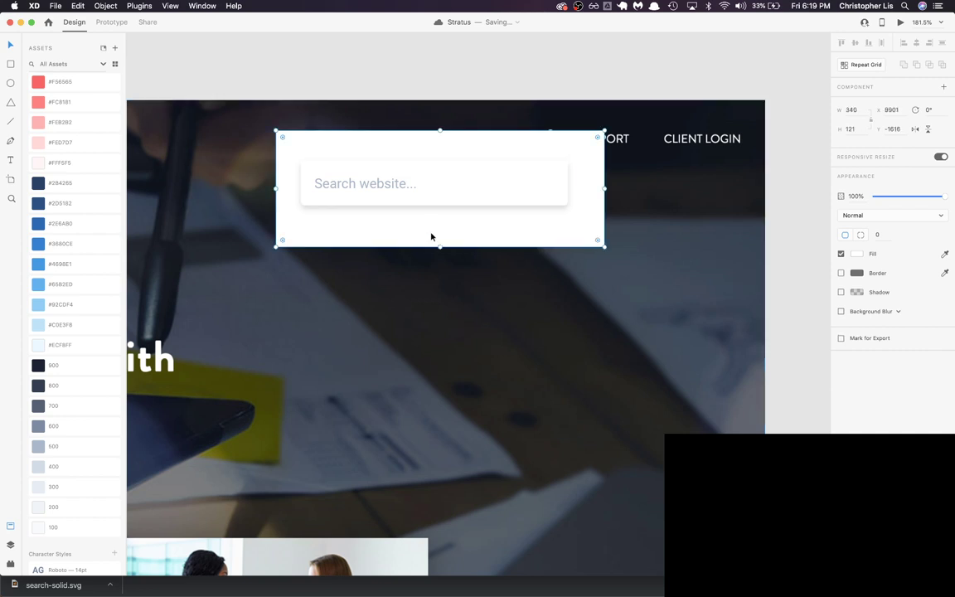
key(Delete)
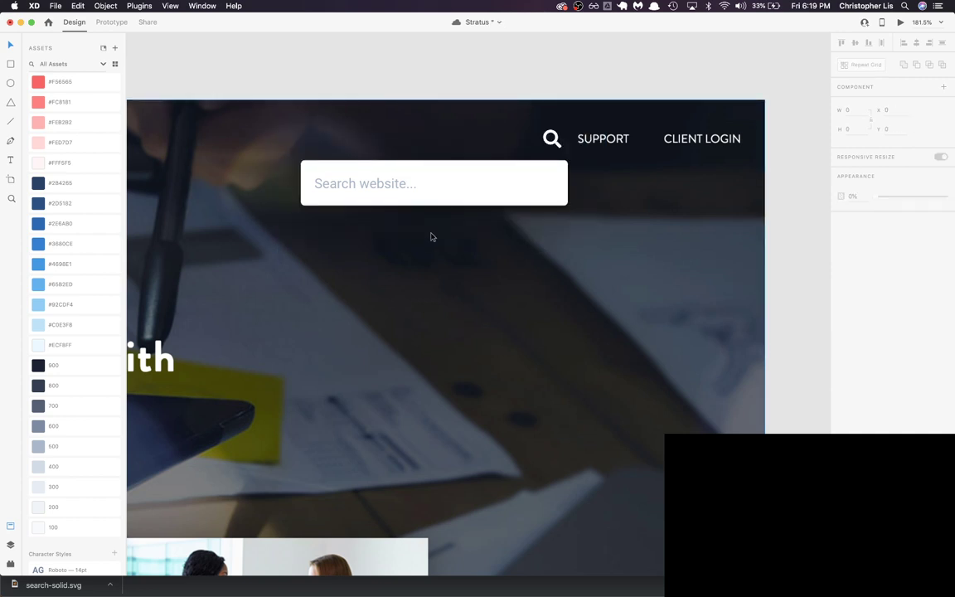
click(485, 191)
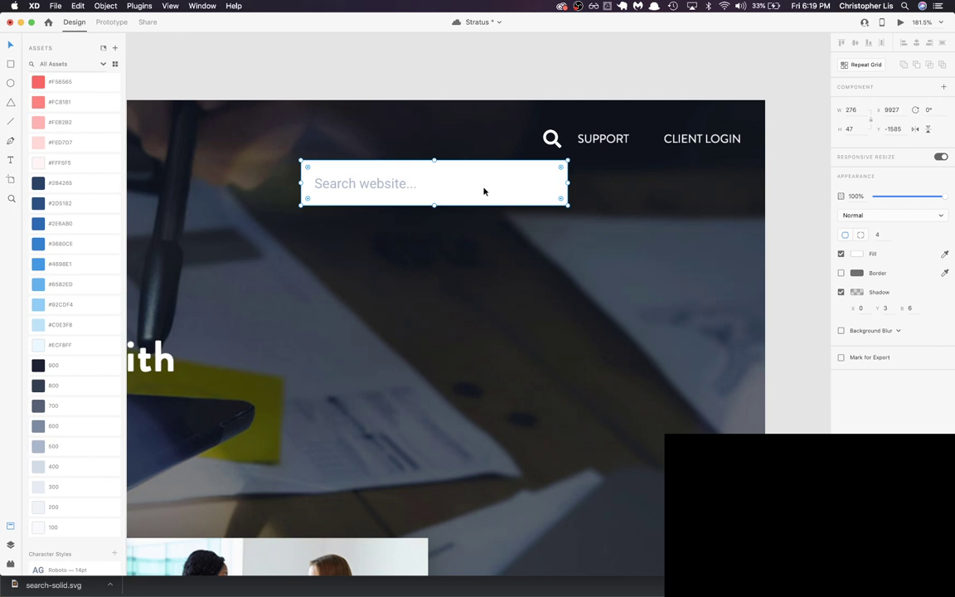
key(super+s)
key(super+z)
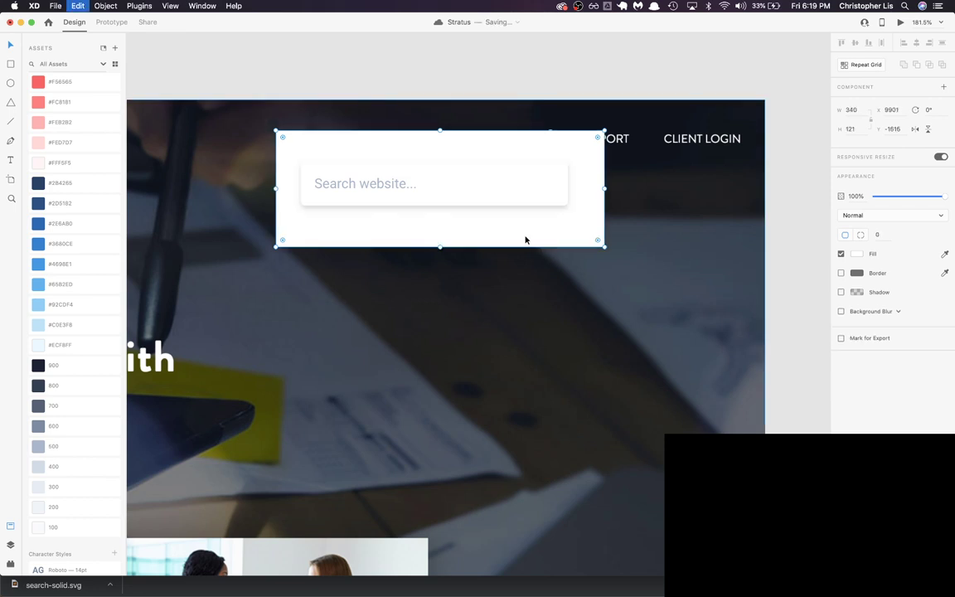
key(super+shift+z)
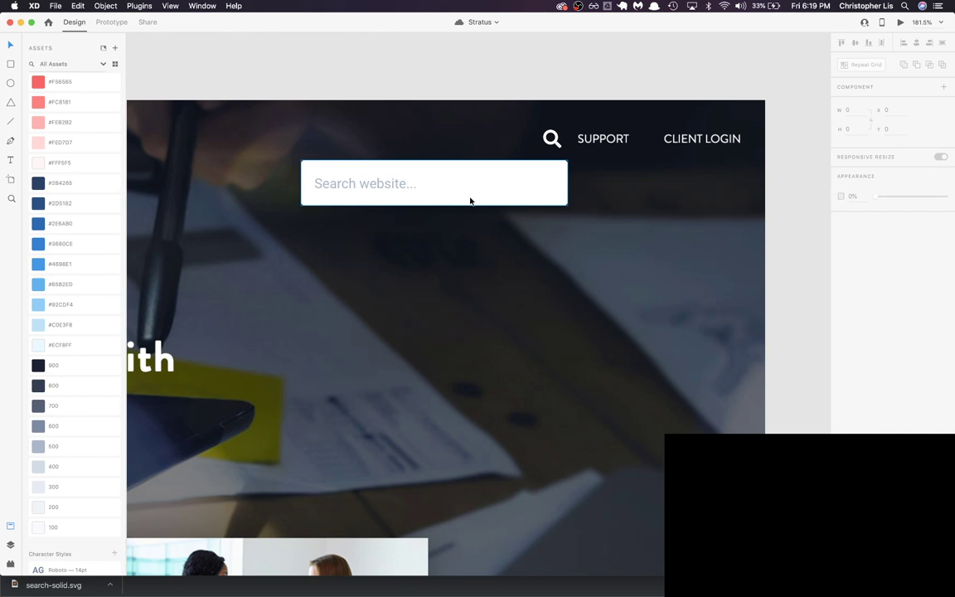
Step: Draw a button rectangle of about 64 × 24 inside the search field's right end at about X 10123, Y -1573, and save
key(r)
drag(474, 179, 553, 194)
drag(474, 187, 521, 171)
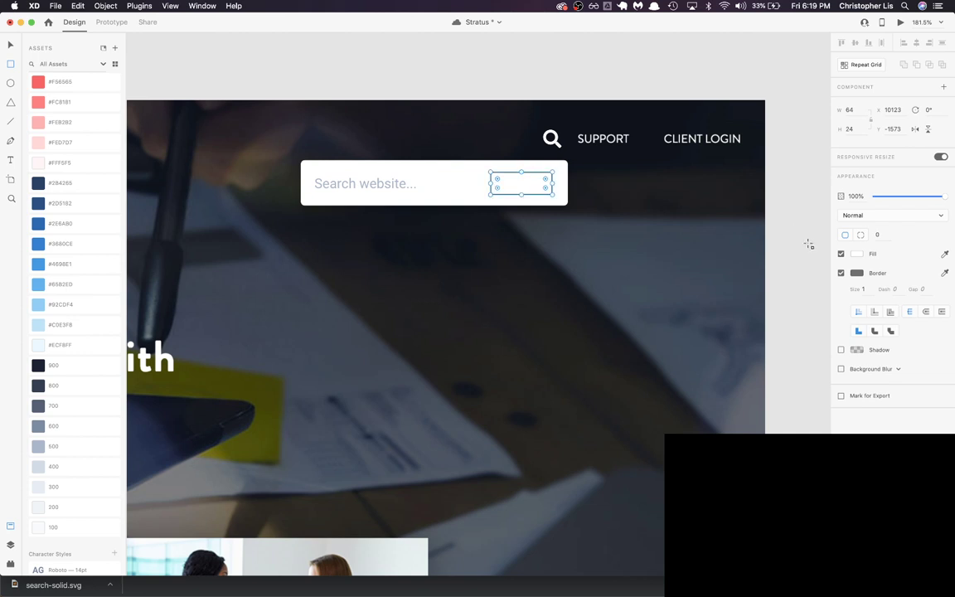
scroll(49, 446, down, 2)
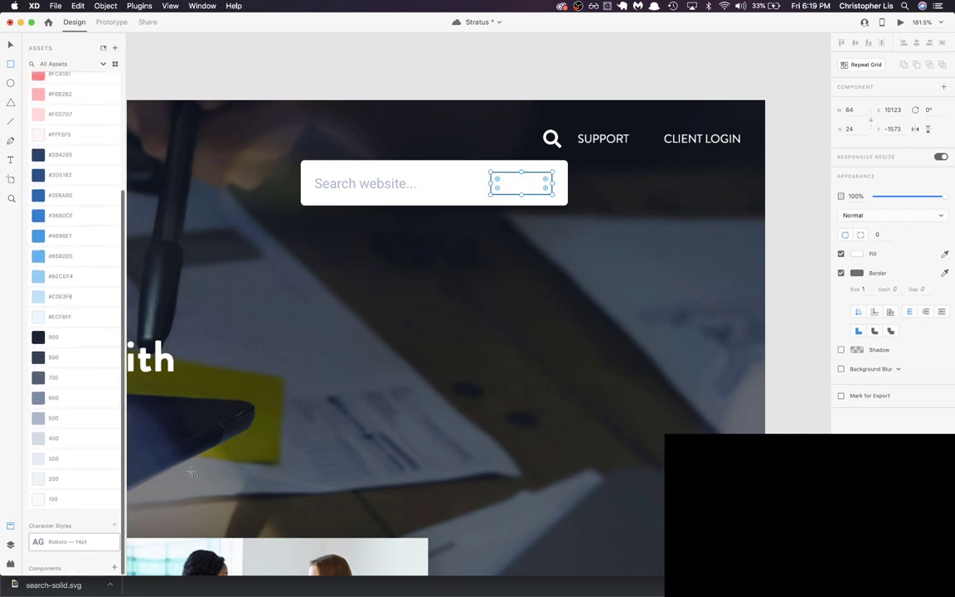
key(super+s)
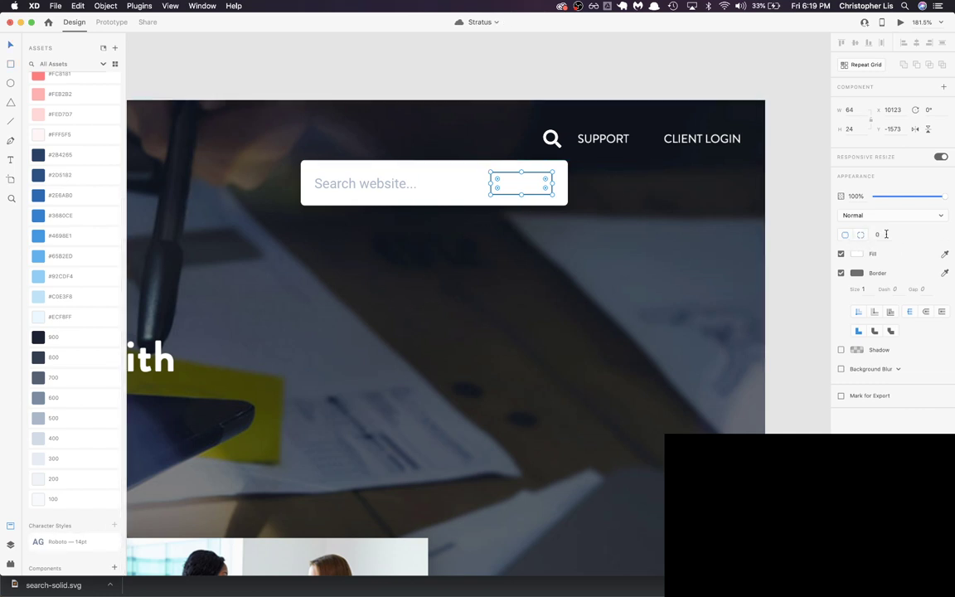
Step: Set the button rectangle's corner radius to 100 and remove its border
click(879, 234)
text(100)
key(Return)
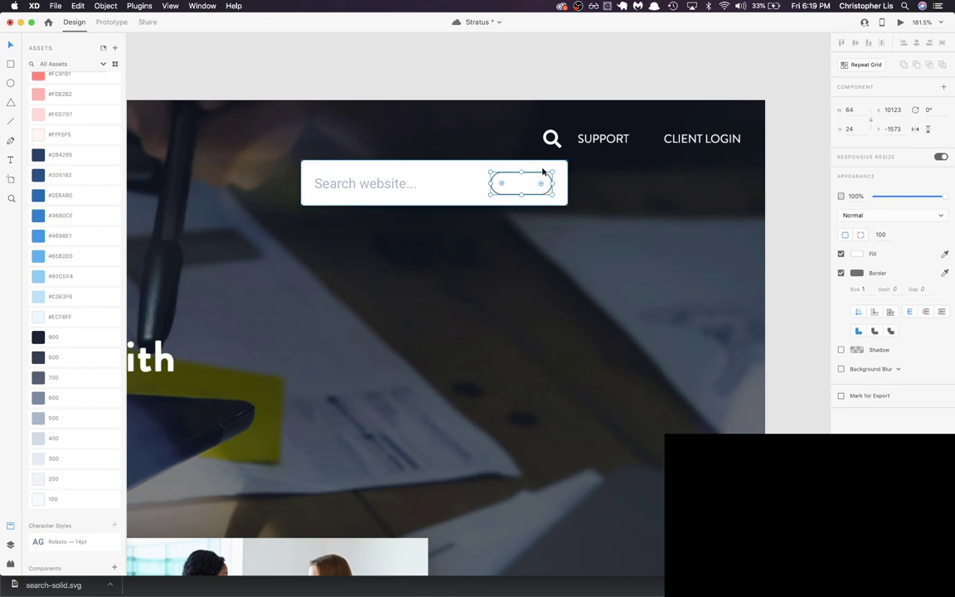
scroll(526, 188, down, 5)
scroll(527, 187, left, 6)
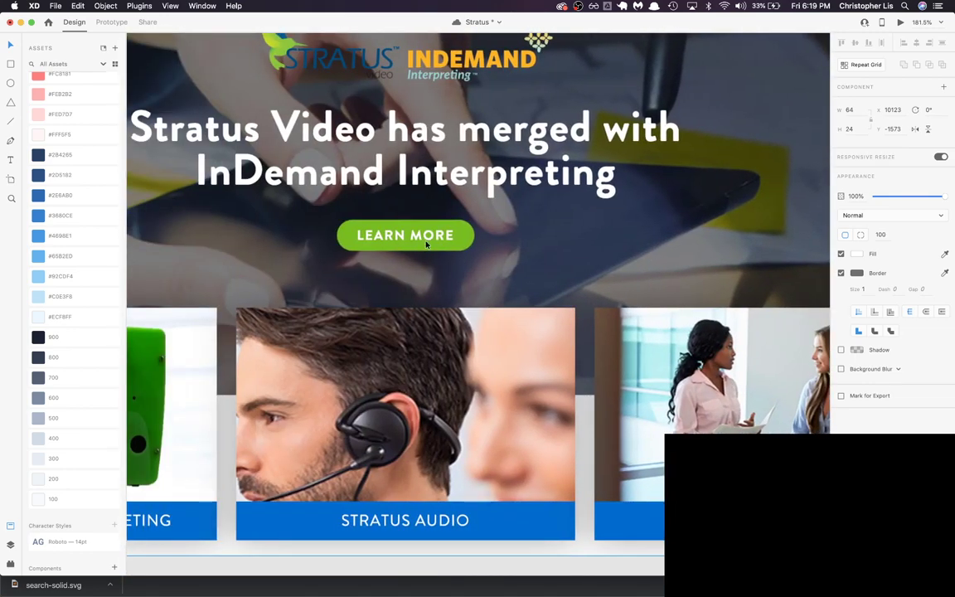
scroll(427, 243, up, 5)
scroll(427, 243, right, 5)
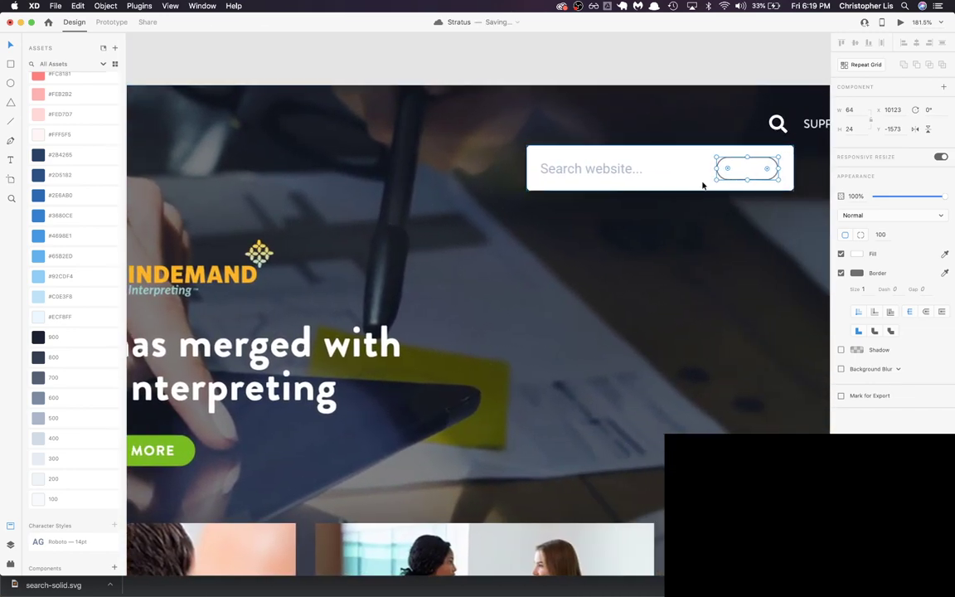
scroll(680, 281, right, 2)
scroll(680, 281, up, 1)
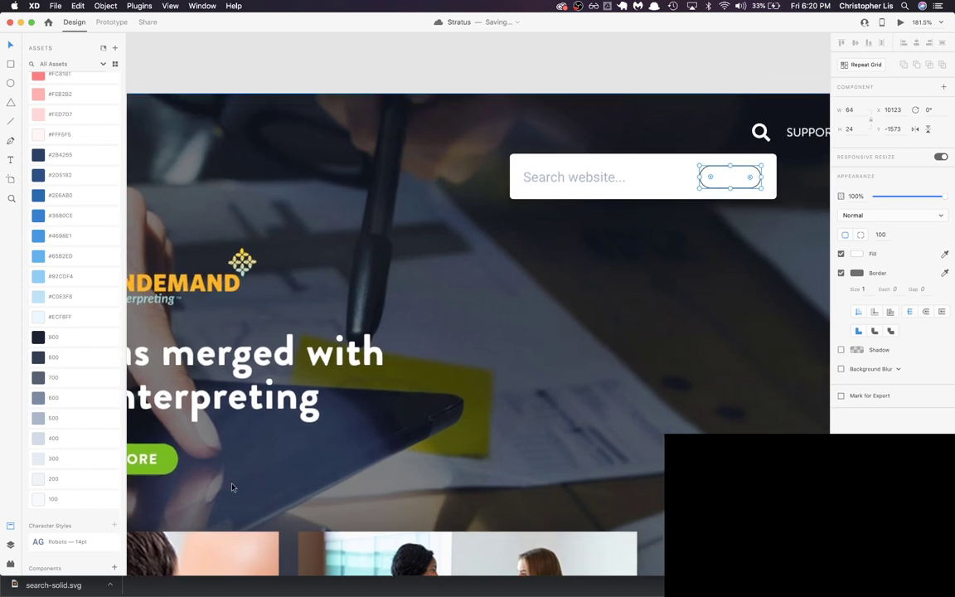
scroll(535, 397, up, 5)
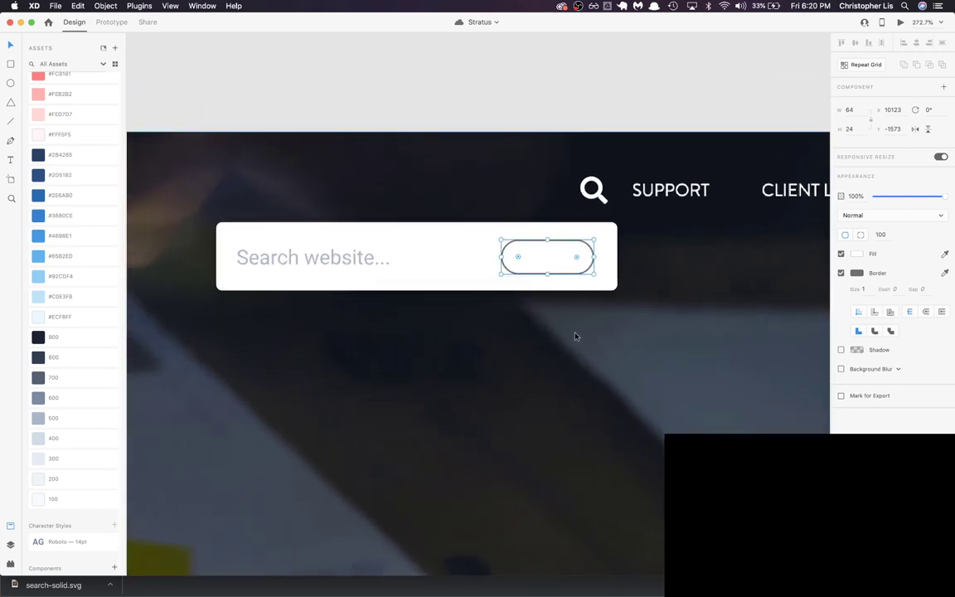
scroll(576, 336, left, 3)
click(841, 273)
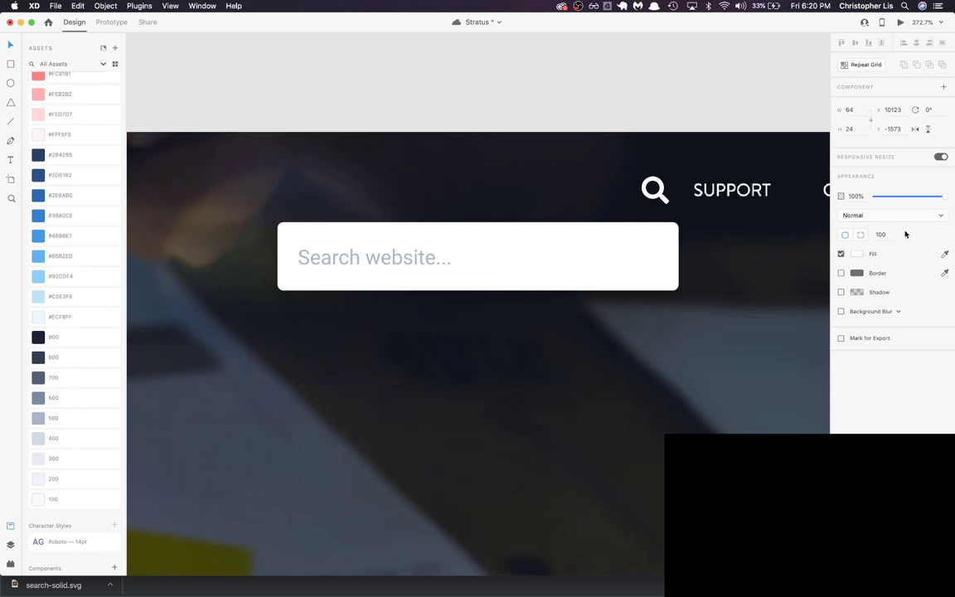
Step: Fill the button shape in the search field with the green sampled from the hero's LEARN MORE button
scroll(755, 338, left, 2)
scroll(755, 338, down, 10)
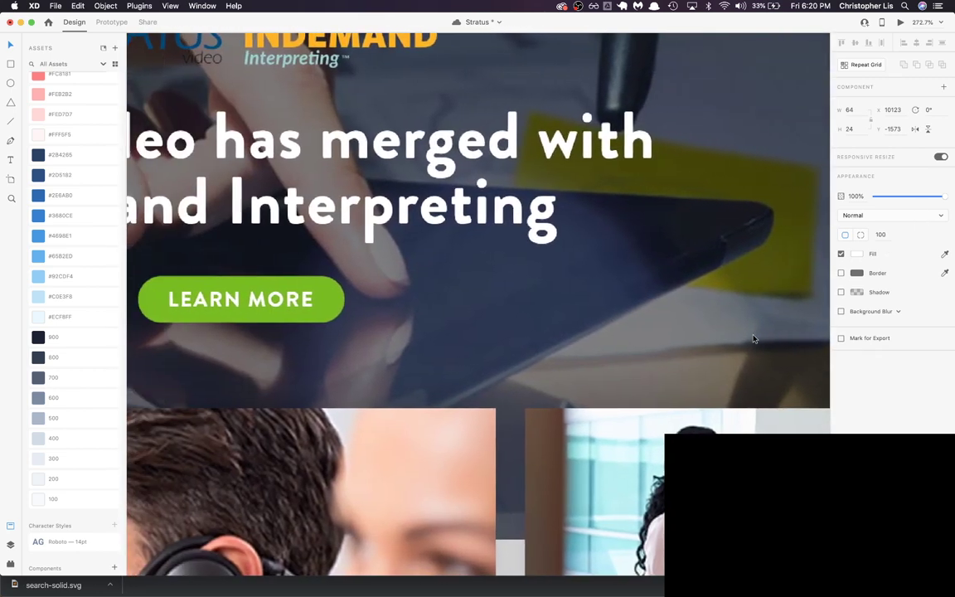
scroll(754, 338, left, 2)
click(357, 300)
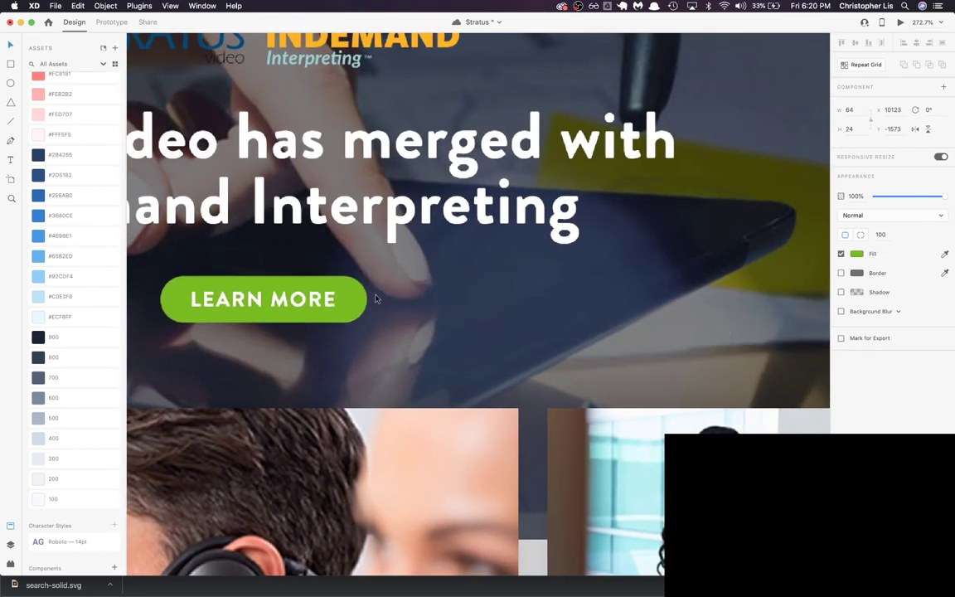
scroll(508, 261, up, 10)
scroll(508, 261, right, 5)
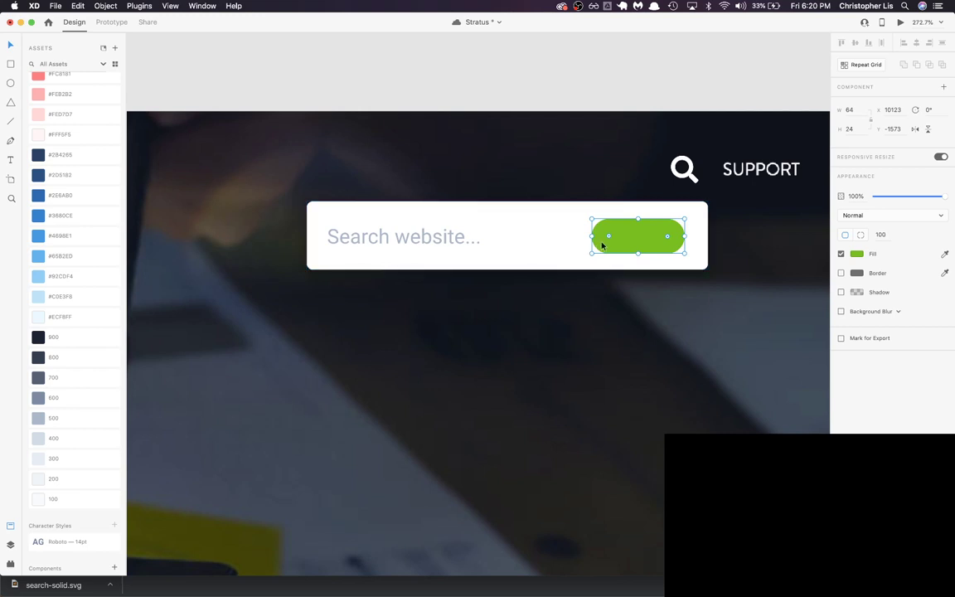
scroll(608, 241, right, 2)
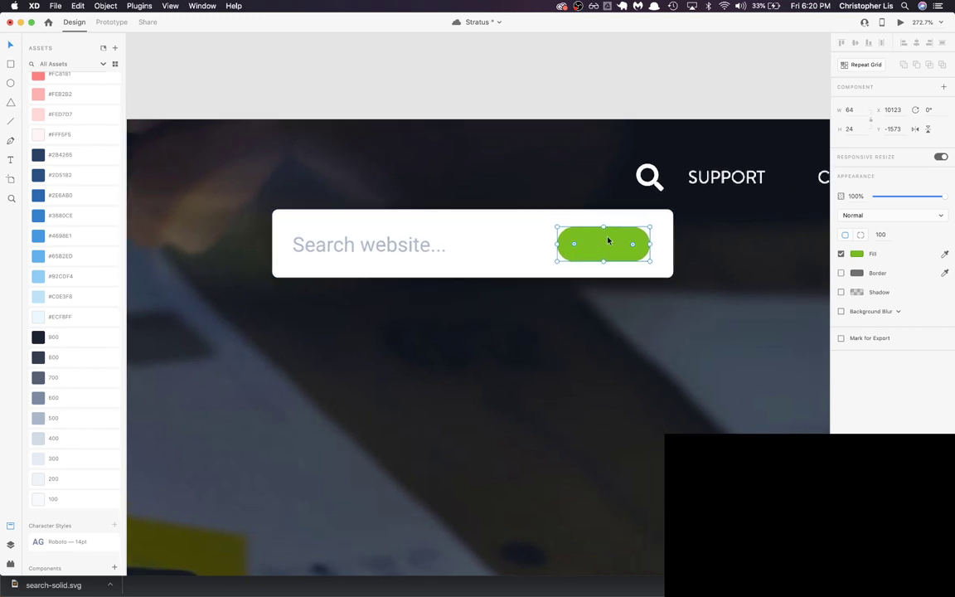
Step: Add a text label over the green button, first in capitals, and rewrite it as "Search"
scroll(610, 322, up, 1)
click(610, 322)
key(t)
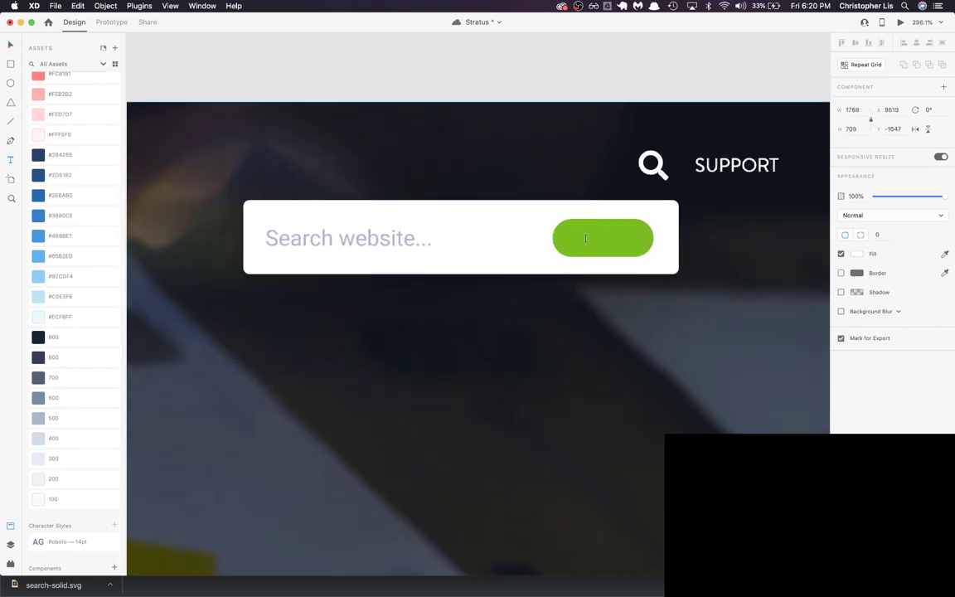
click(587, 235)
text(SEARCH)
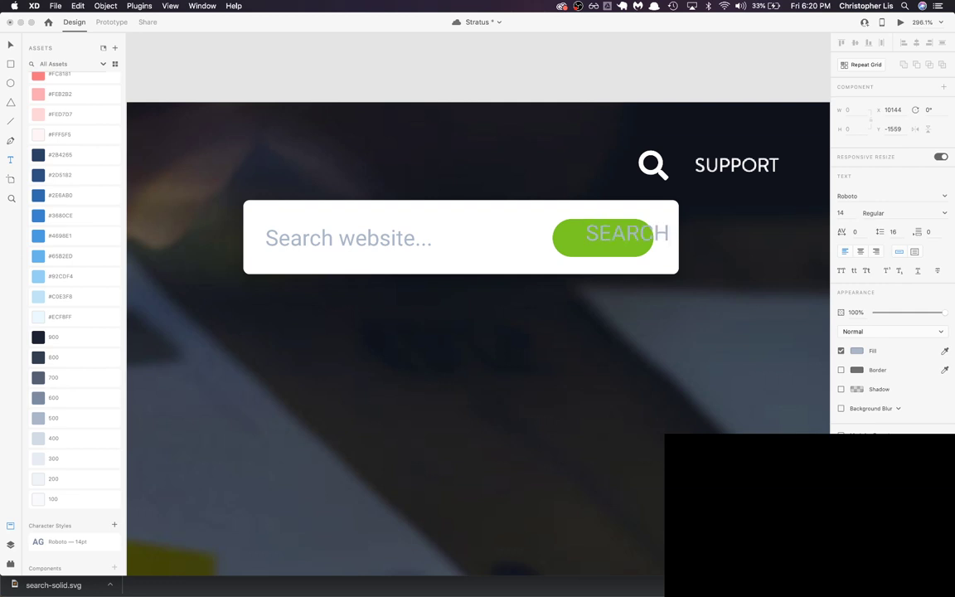
key(super+a)
double_click(632, 238)
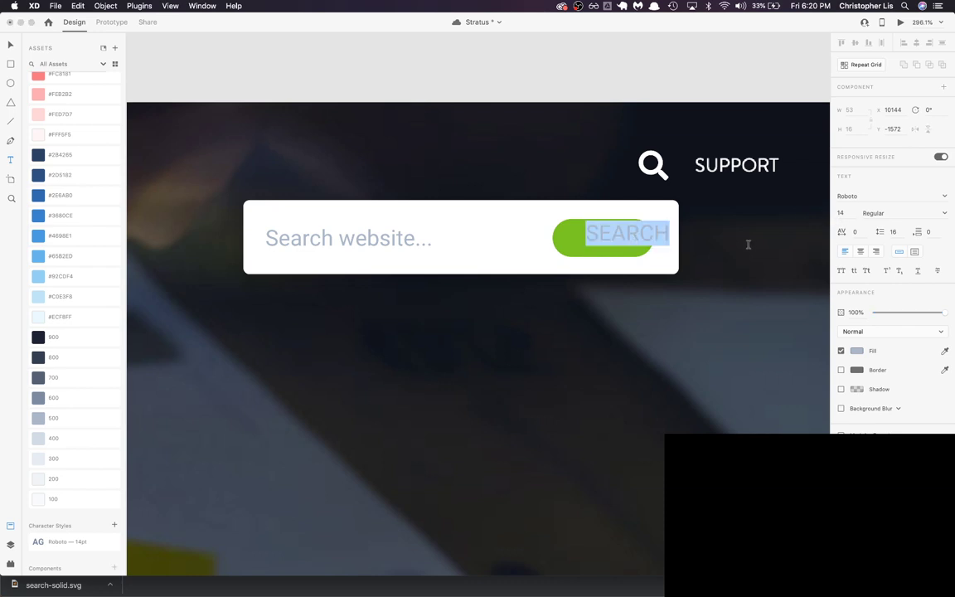
text(Search)
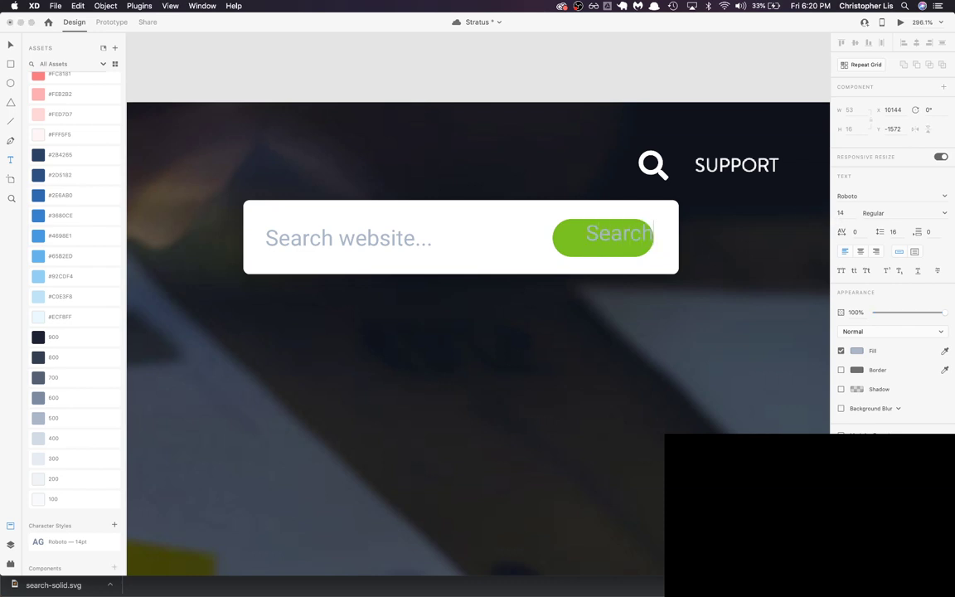
key(Escape)
Step: Centre the "Search" label on the green button at about X 10135, Y -1569, save, and select the button shape
drag(618, 241, 603, 239)
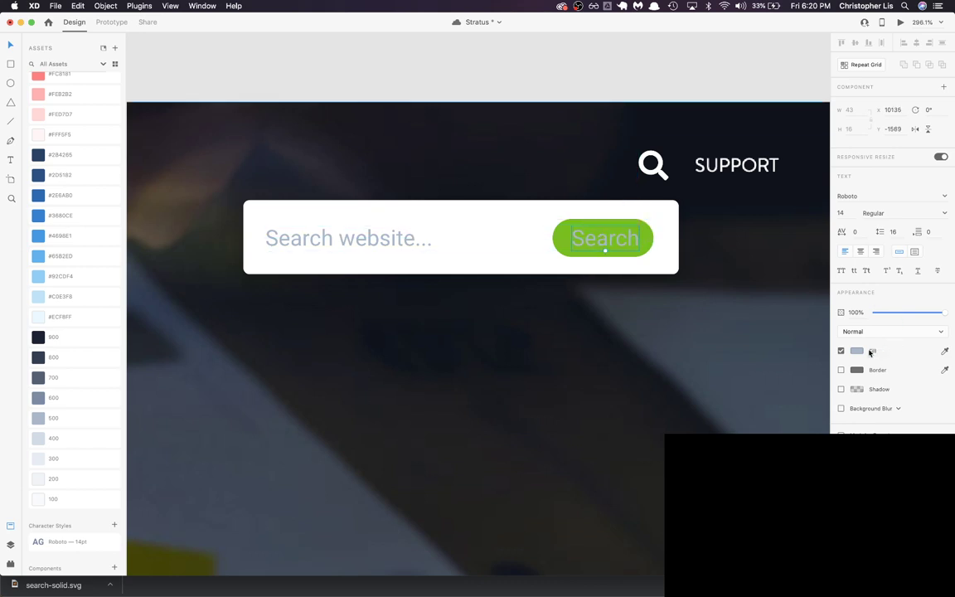
key(super+s)
click(648, 245)
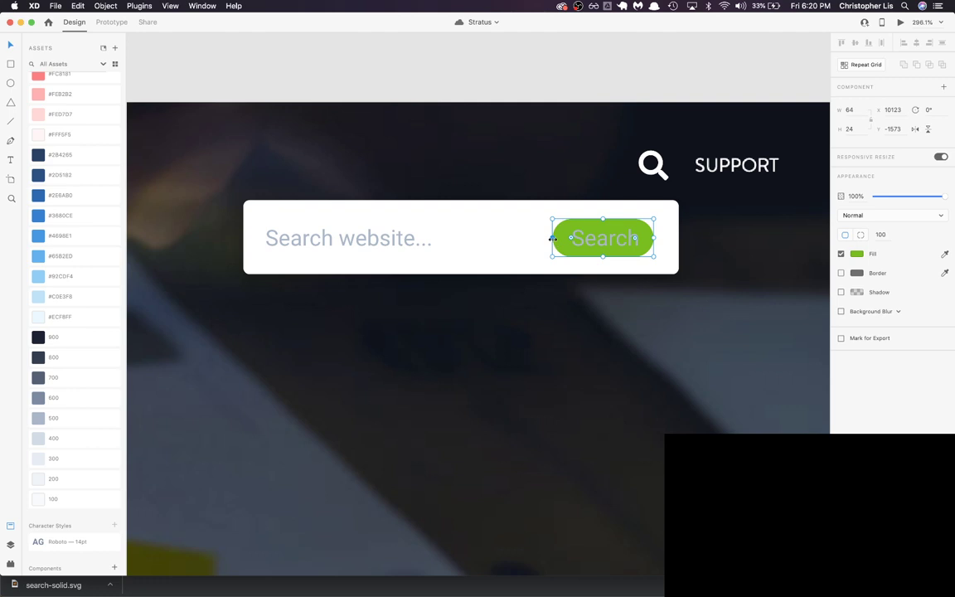
Step: Enlarge the green search button to about 76 × 28 and recentre its "Search" label at about X 10128
drag(551, 238, 533, 238)
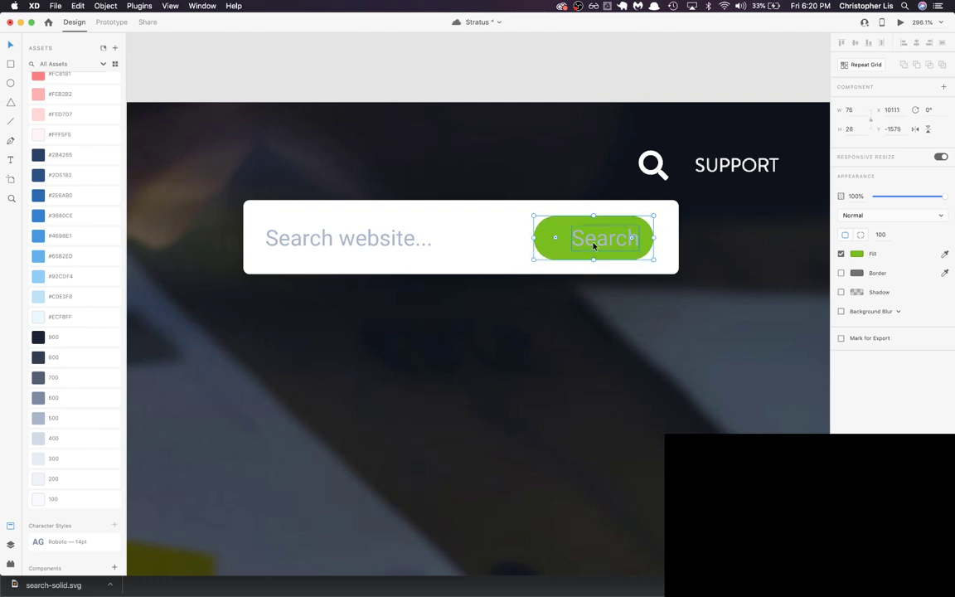
click(599, 246)
drag(604, 247, 593, 247)
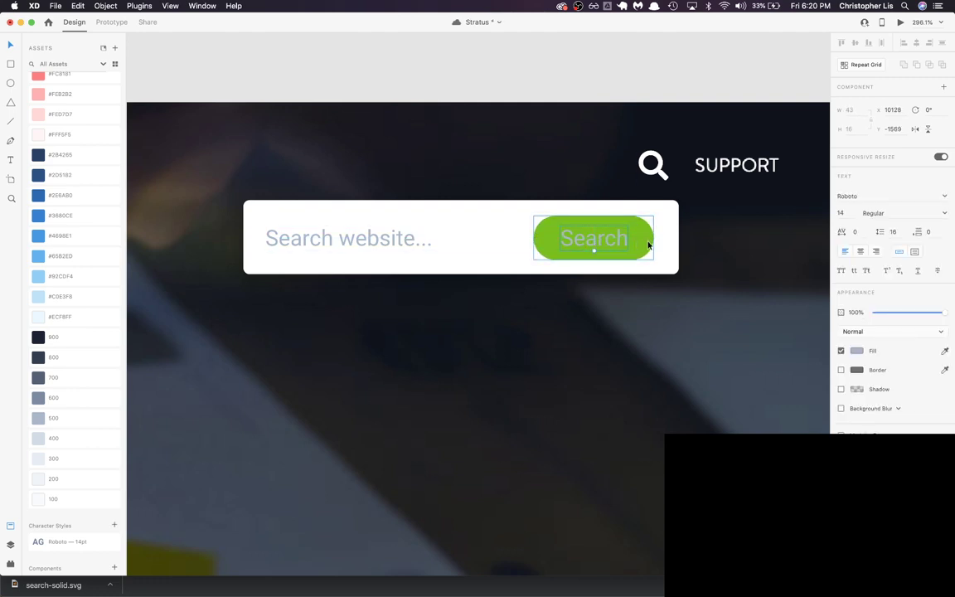
Step: Change the "Search" label's fill to white, save, and check the label and green button within the search field
click(654, 264)
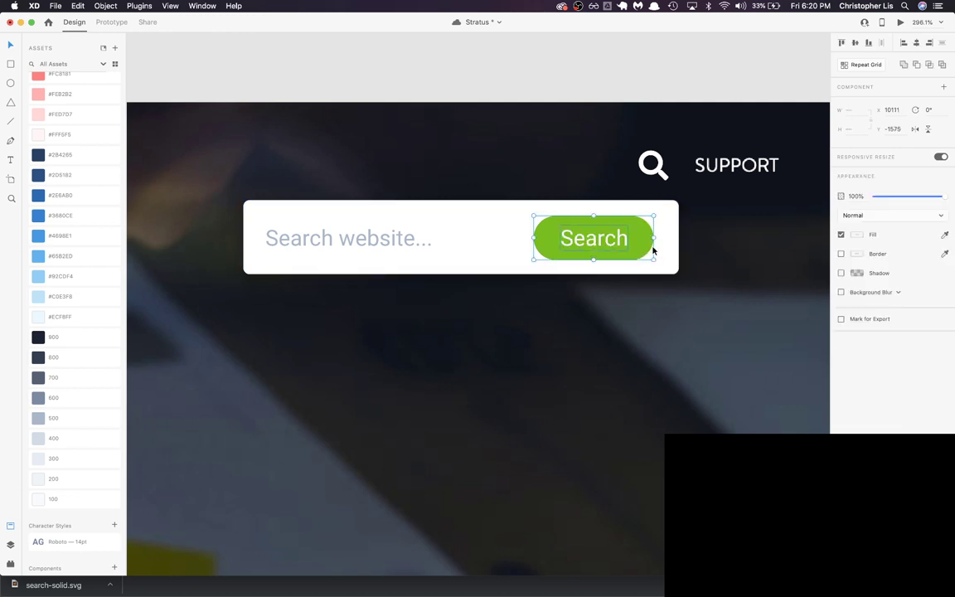
click(556, 290)
scroll(557, 291, left, 2)
scroll(557, 290, down, 3)
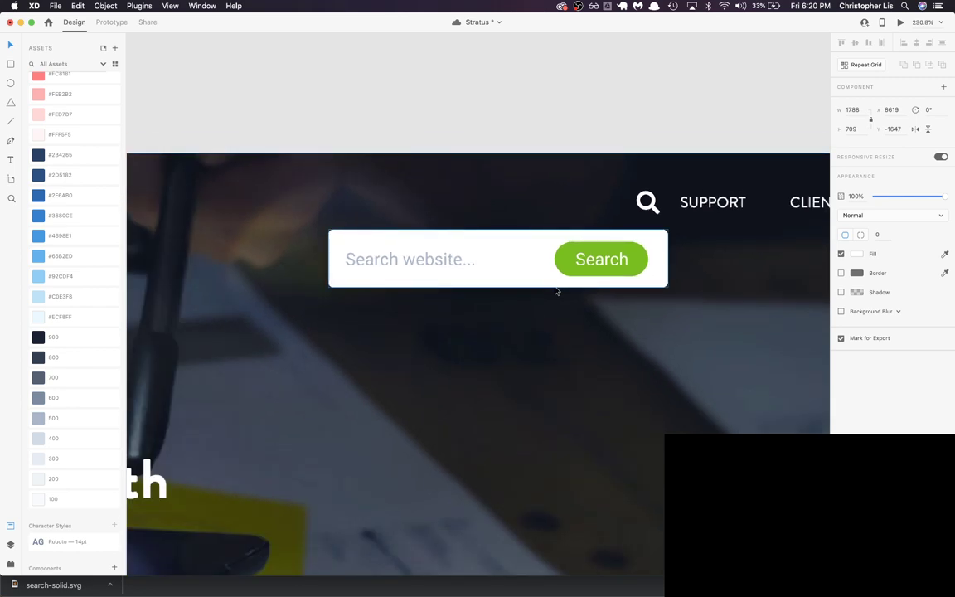
click(599, 270)
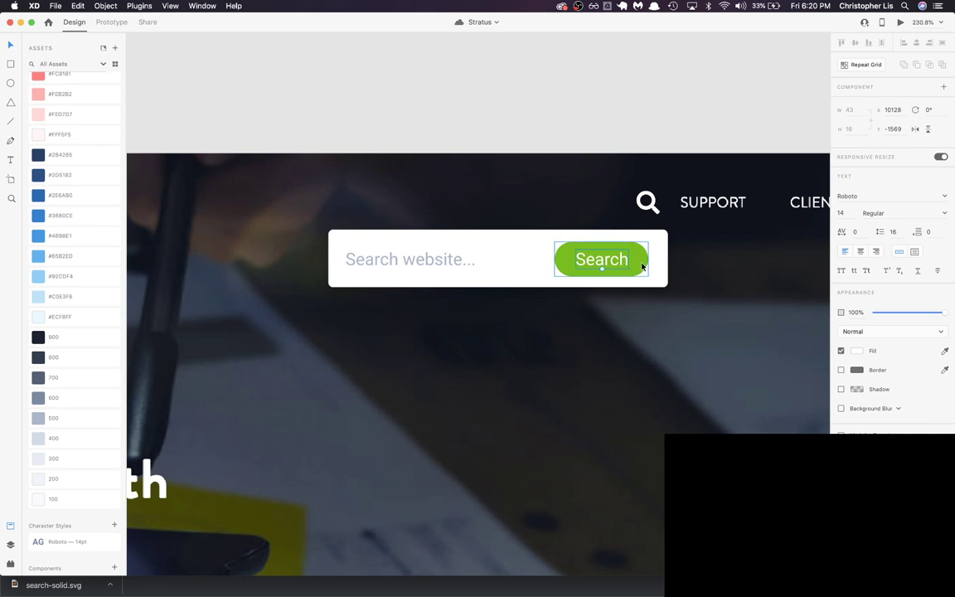
key(Escape)
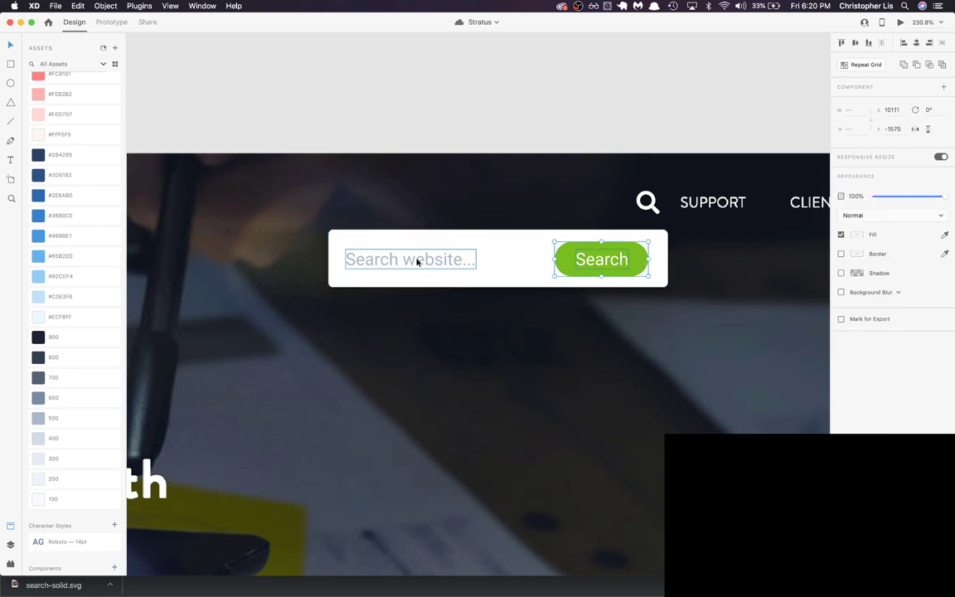
scroll(590, 271, down, 5)
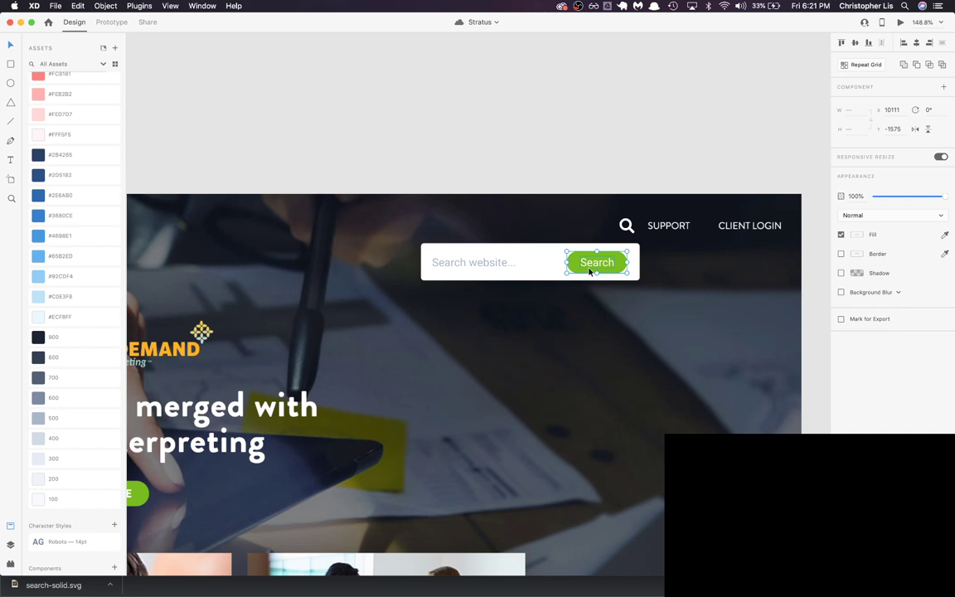
click(609, 302)
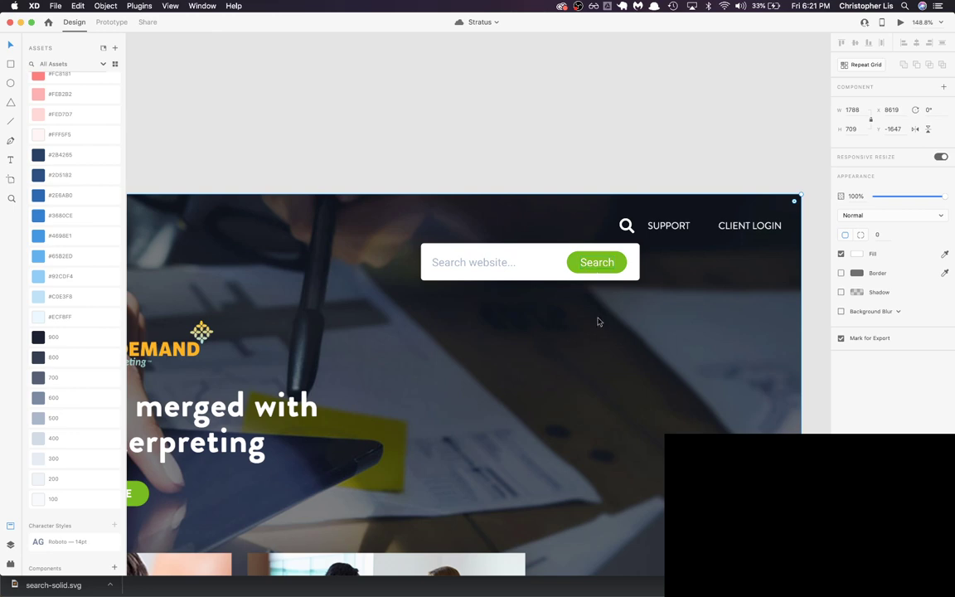
Step: Duplicate the whole homepage mockup with its search dropdown beside the original at about X 10564, and save
scroll(597, 323, down, 5)
scroll(636, 396, down, 2)
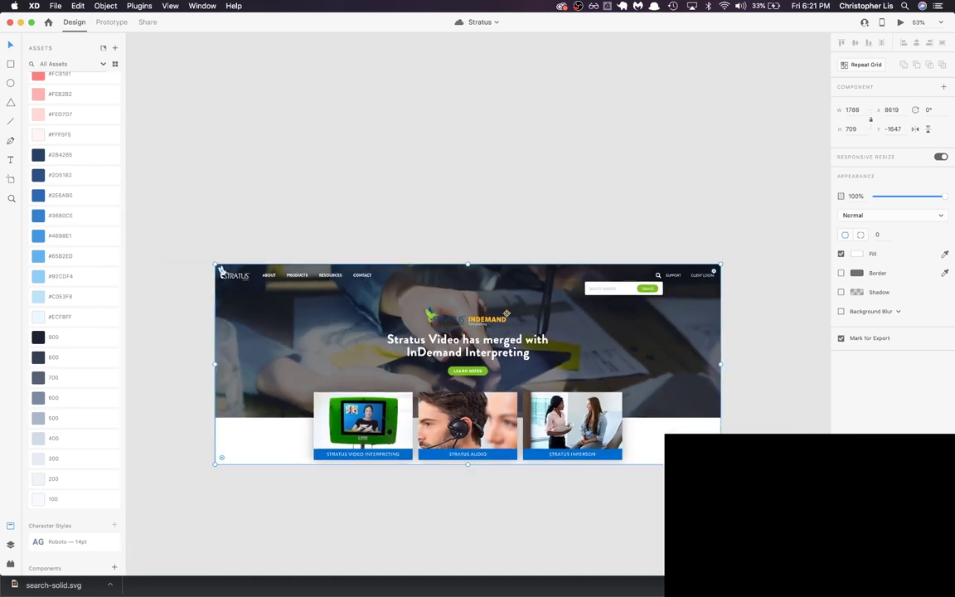
drag(729, 471, 480, 264)
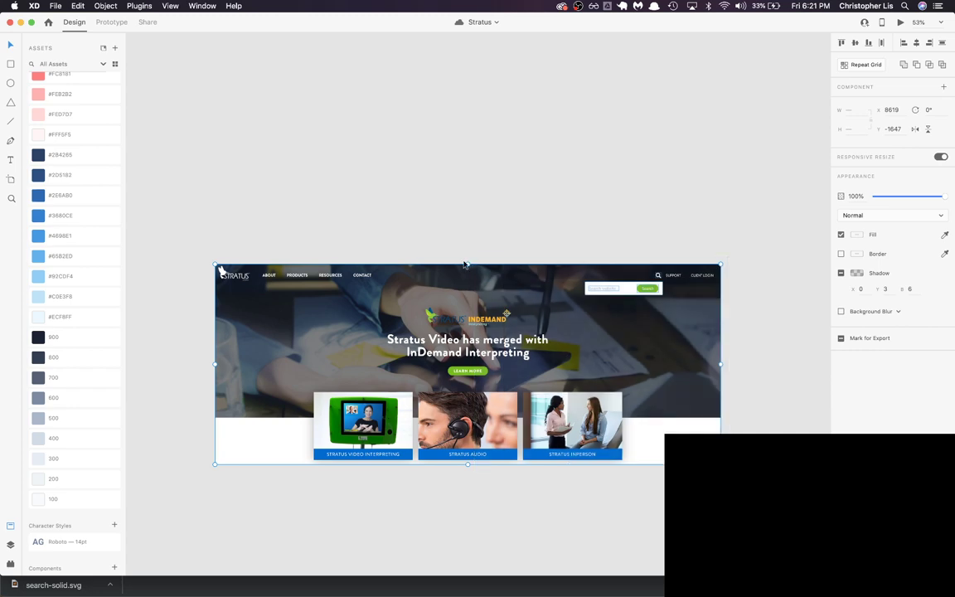
scroll(465, 265, right, 3)
drag(427, 280, 734, 282)
scroll(734, 281, up, 10)
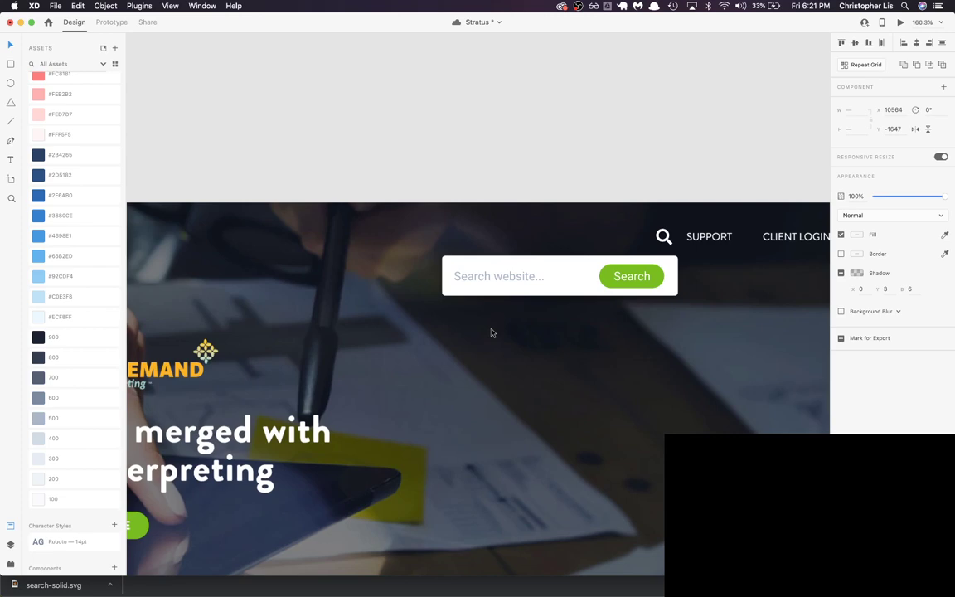
scroll(492, 333, up, 2)
scroll(492, 332, left, 1)
scroll(493, 332, right, 10)
scroll(493, 333, left, 5)
scroll(492, 333, down, 4)
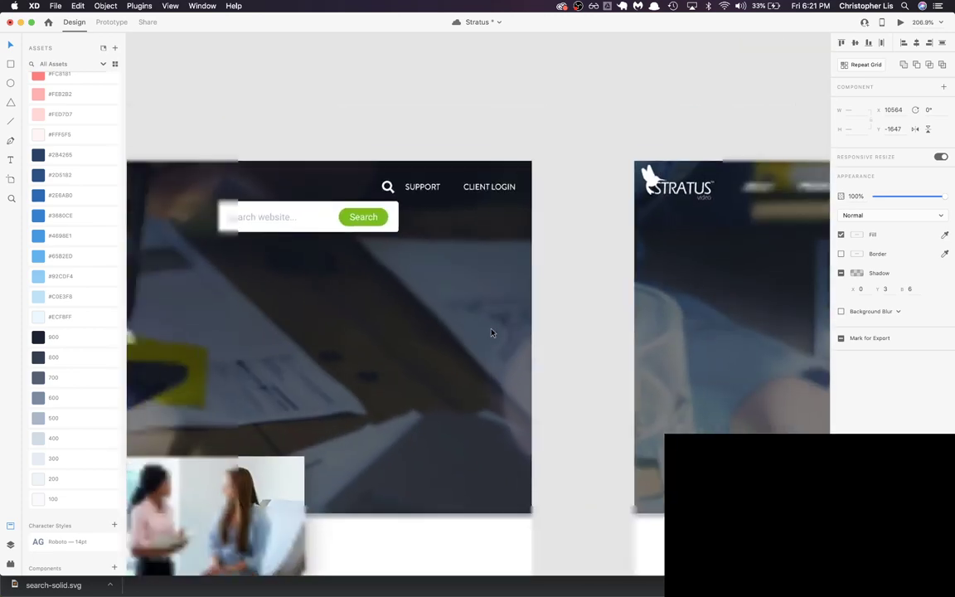
scroll(491, 333, up, 5)
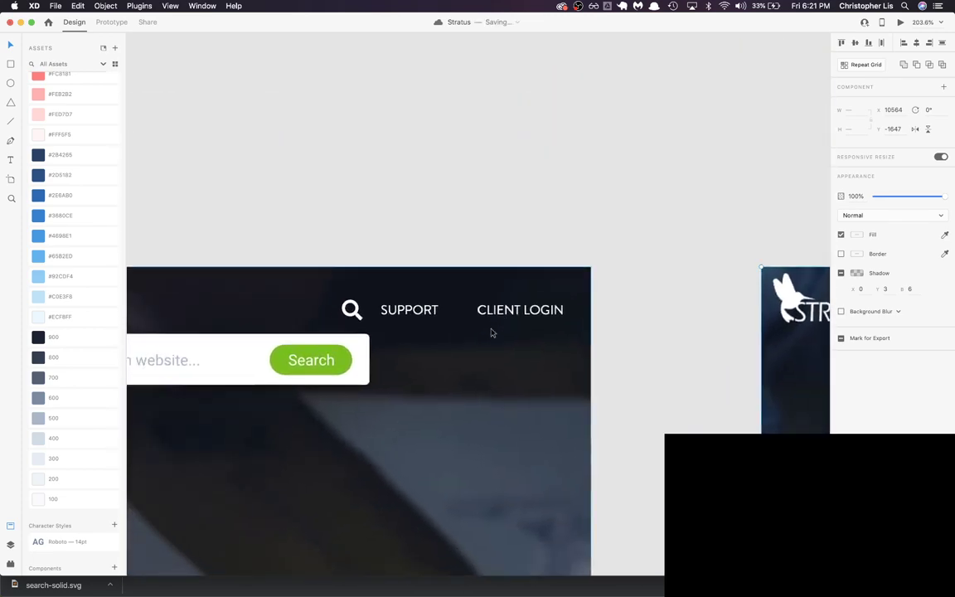
Step: Delete the green button and its "Search" label from the original mockup's search field
scroll(491, 333, left, 5)
double_click(582, 281)
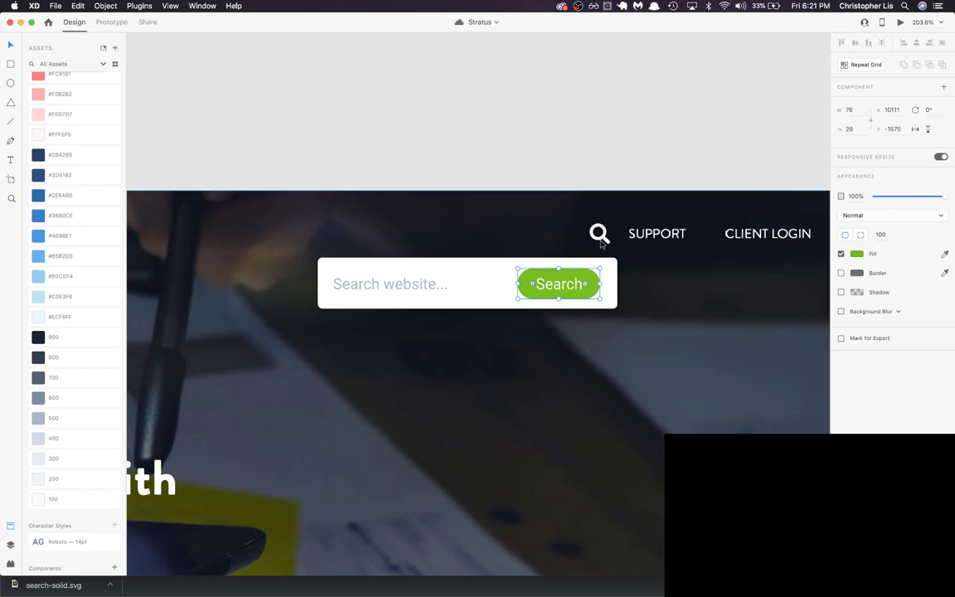
click(576, 285)
key(BackSpace)
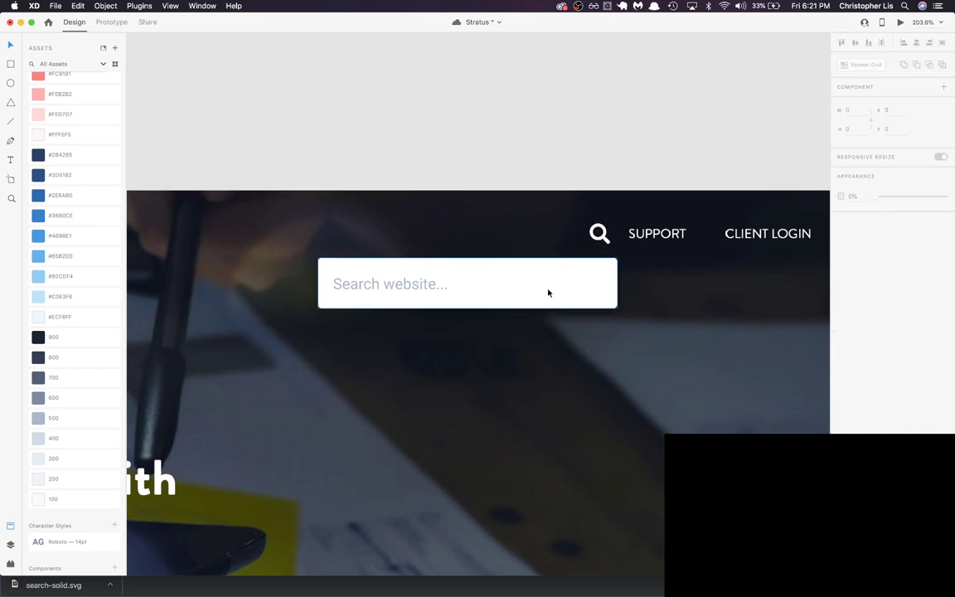
Step: Replace the "Search website..." placeholder in the duplicated mockup's search field with "Blog posts" and save
scroll(575, 284, down, 5)
scroll(578, 284, right, 10)
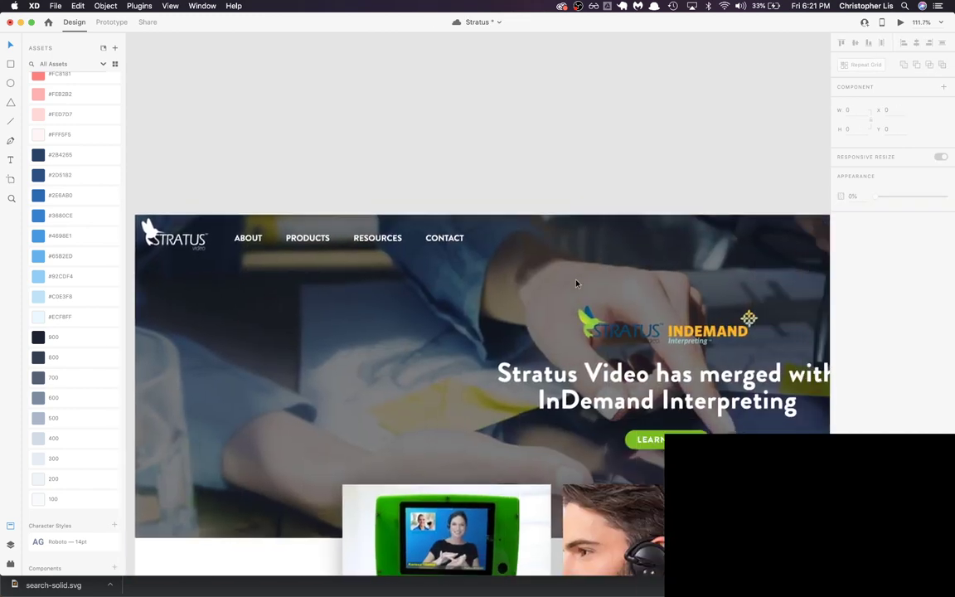
scroll(576, 279, up, 5)
scroll(547, 271, up, 3)
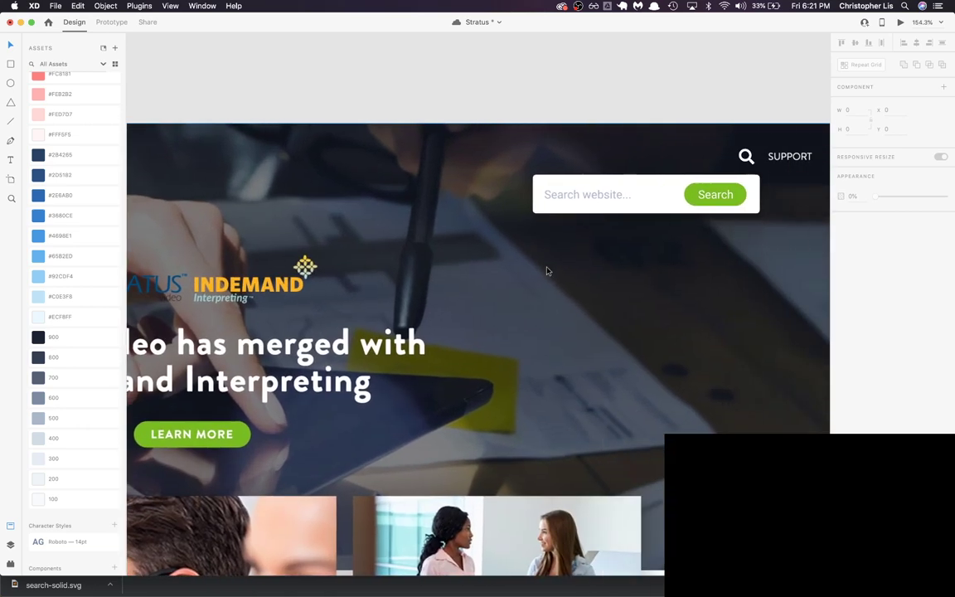
double_click(552, 176)
double_click(552, 172)
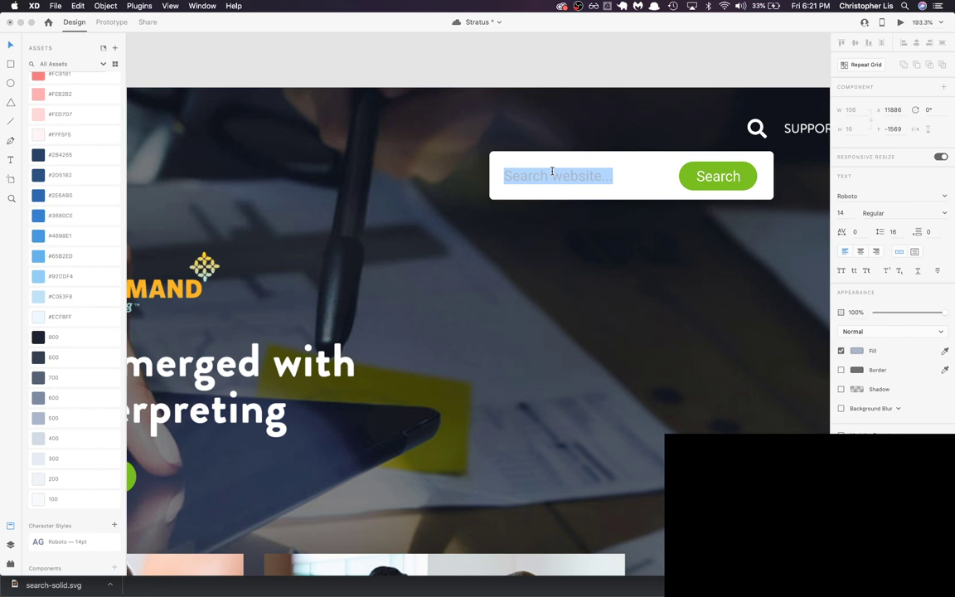
text(Blog posts)
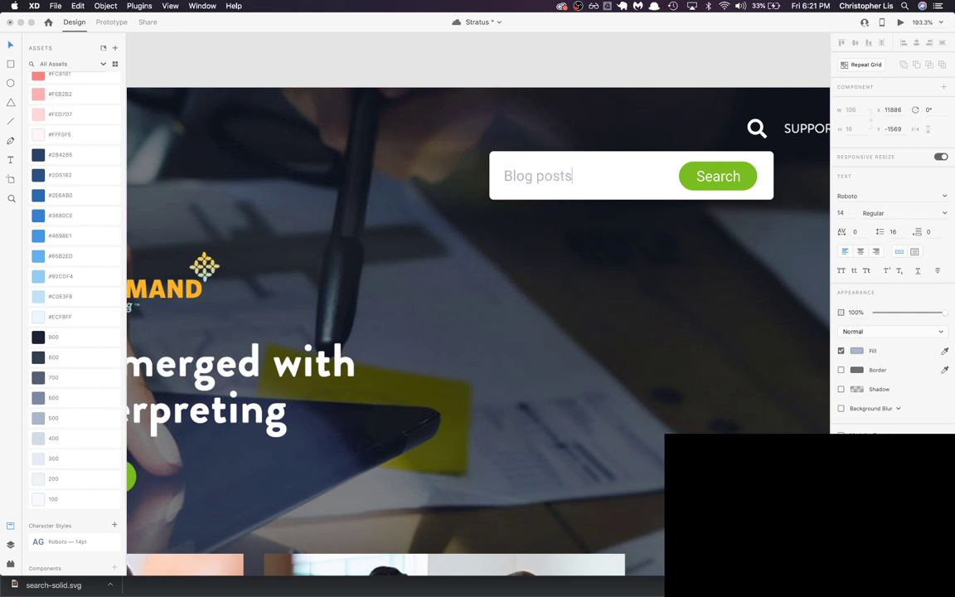
key(Escape)
key(super+s)
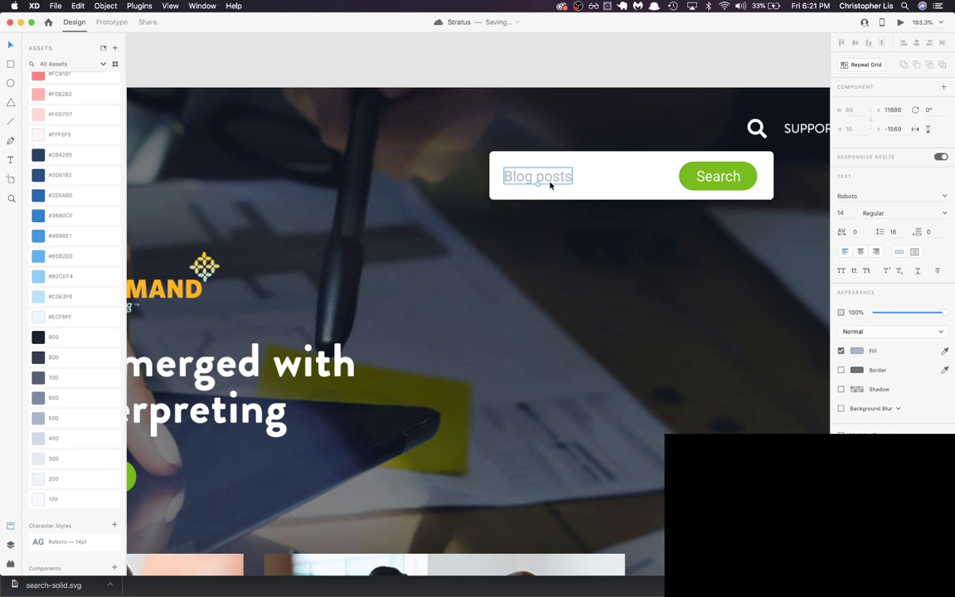
Step: Fill the "Blog posts" text with the dark 800 colour swatch and save
click(95, 364)
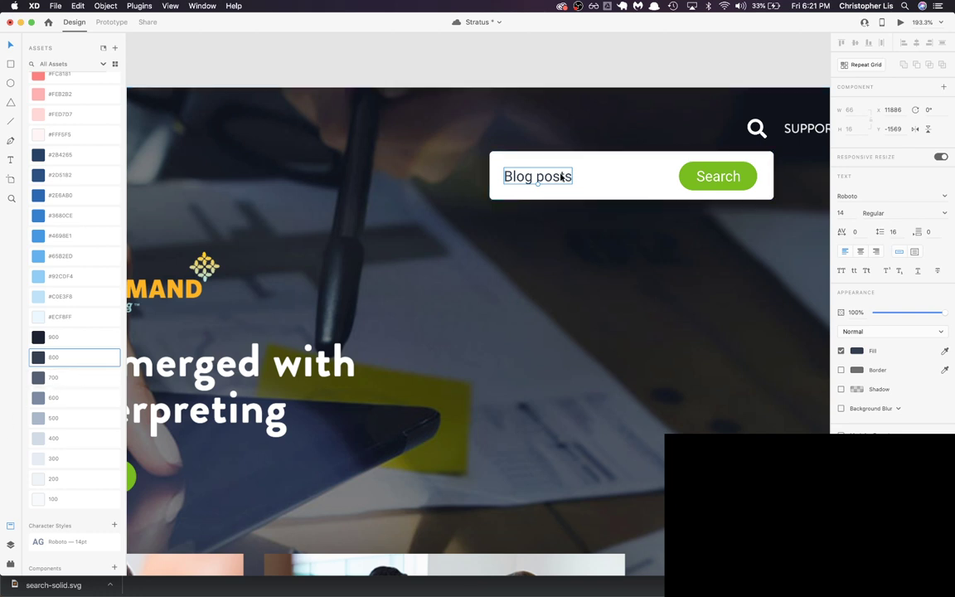
scroll(590, 183, right, 5)
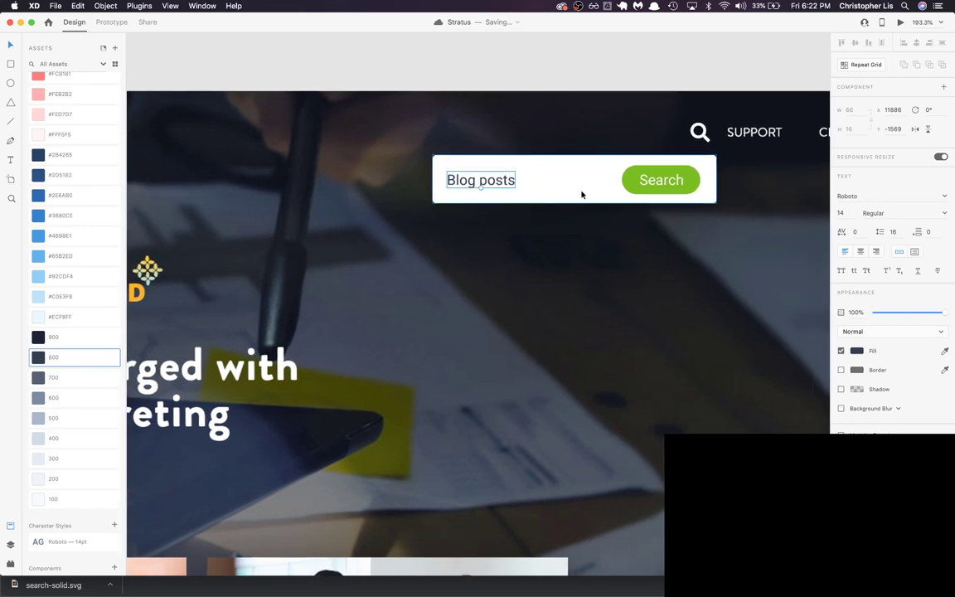
scroll(582, 194, right, 1)
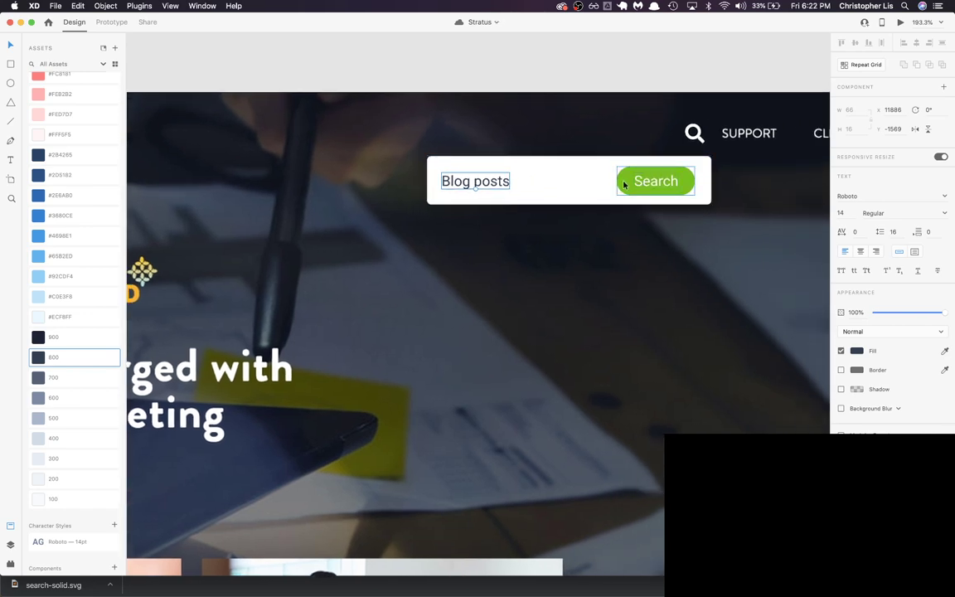
Step: Compare the empty and filled search field states across both homepage mockups, and view them alongside the External Resources artboards
scroll(624, 184, down, 5)
scroll(624, 184, left, 15)
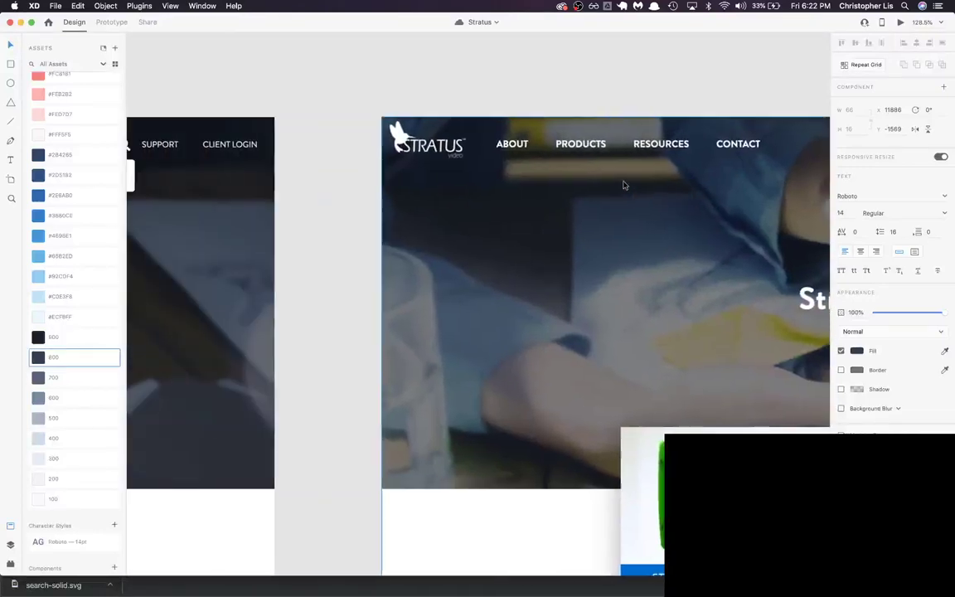
scroll(624, 184, right, 20)
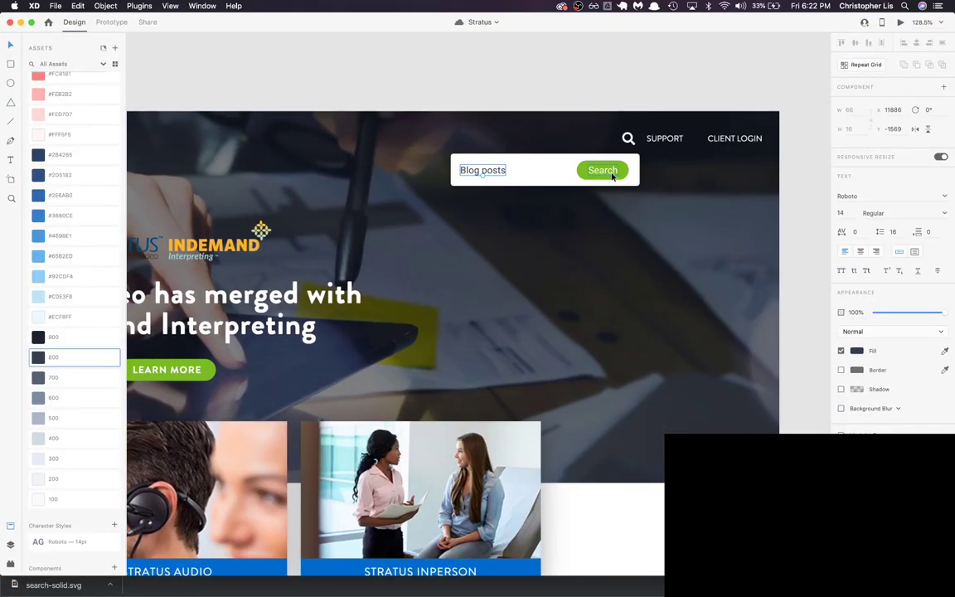
scroll(612, 176, up, 5)
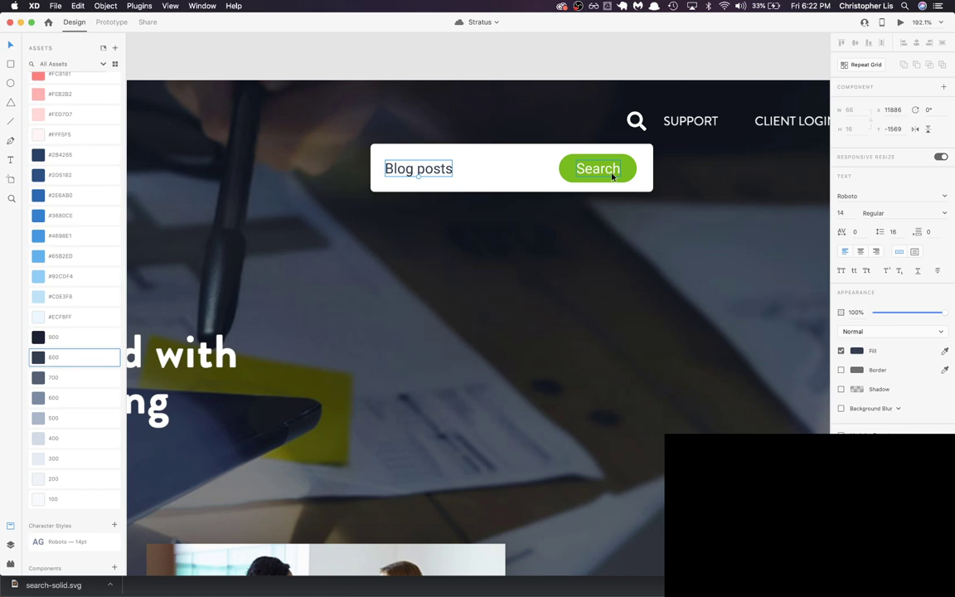
scroll(612, 176, down, 8)
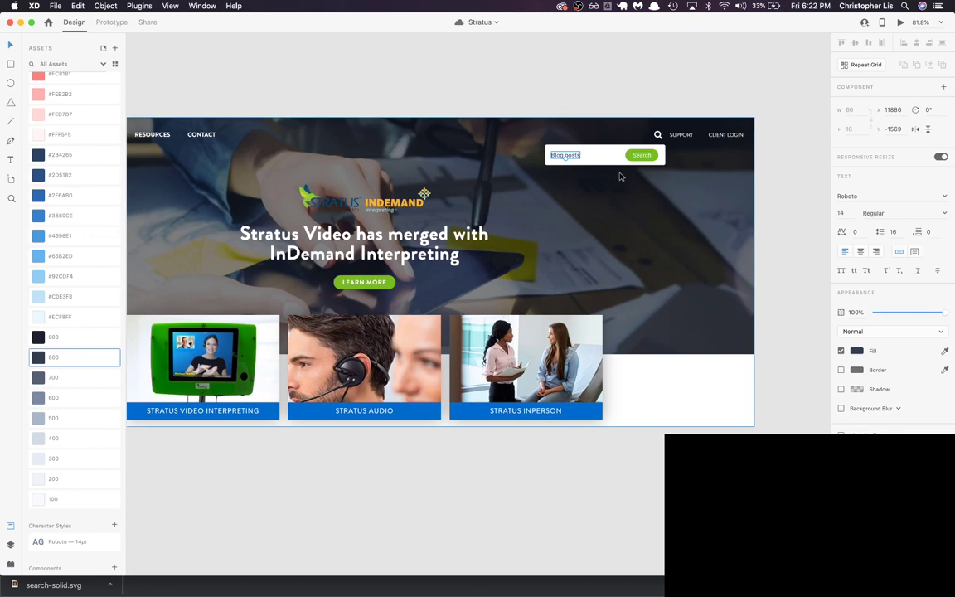
scroll(627, 177, down, 5)
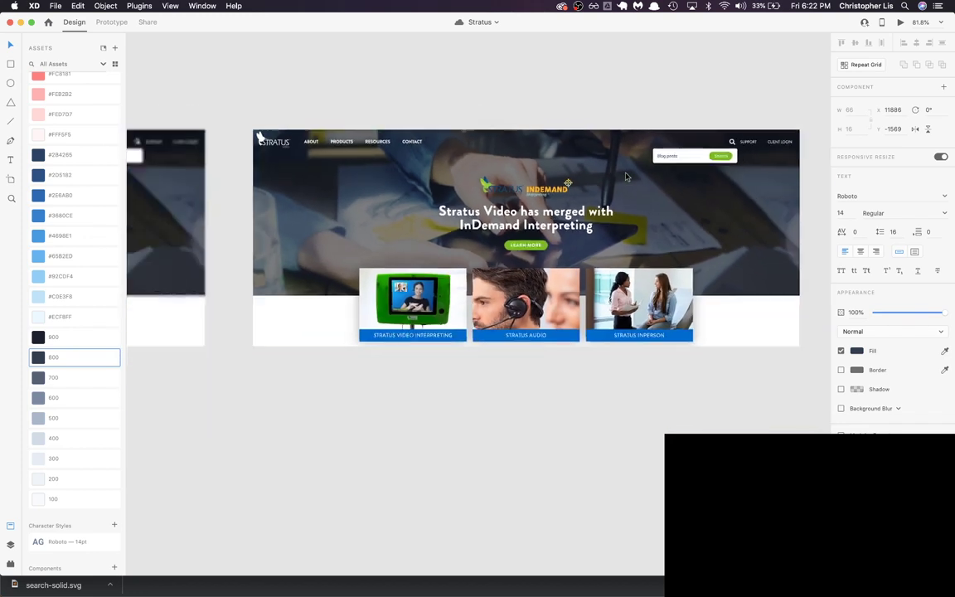
scroll(563, 154, right, 3)
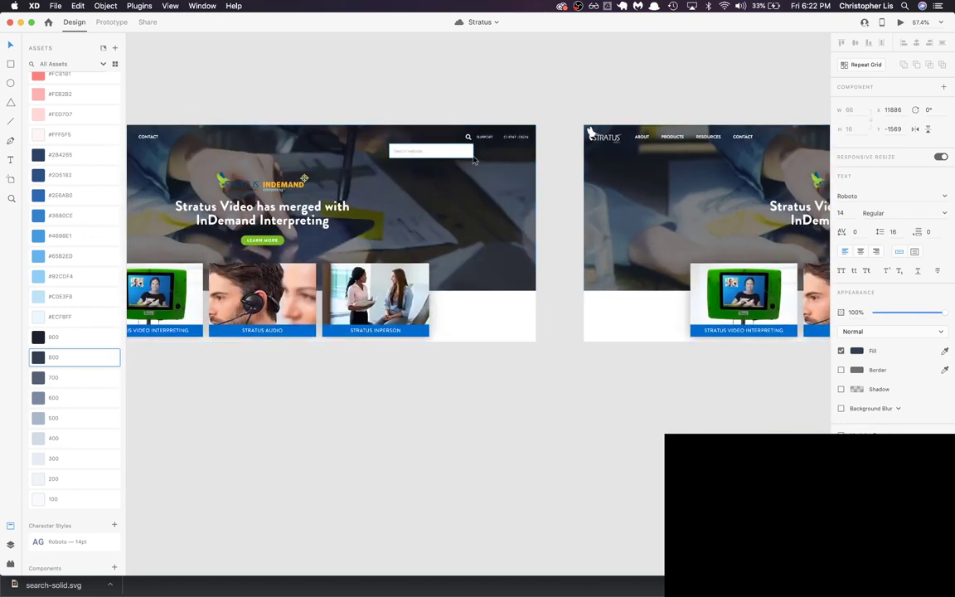
scroll(489, 161, right, 1)
scroll(508, 160, up, 3)
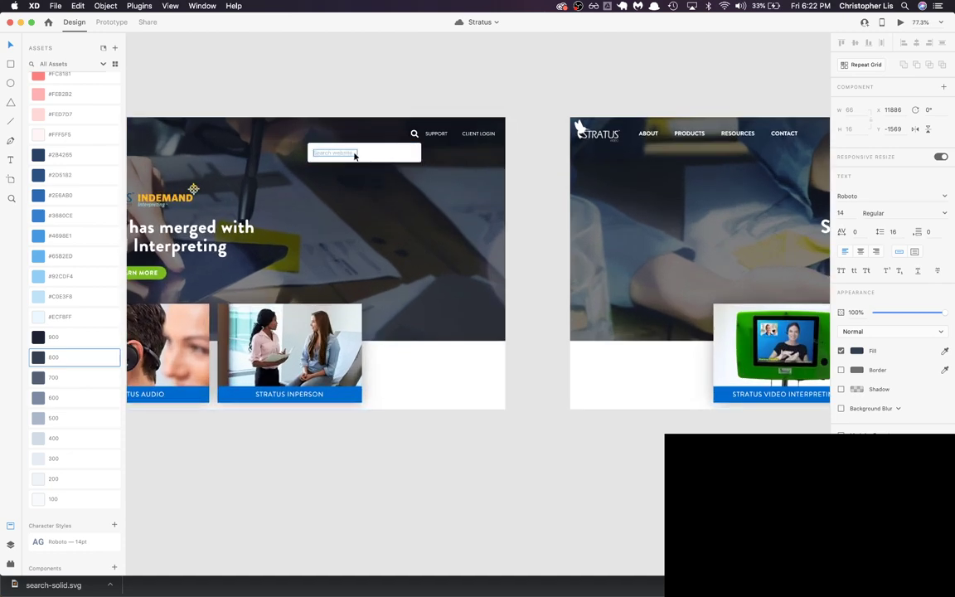
scroll(358, 156, right, 1)
scroll(356, 156, right, 10)
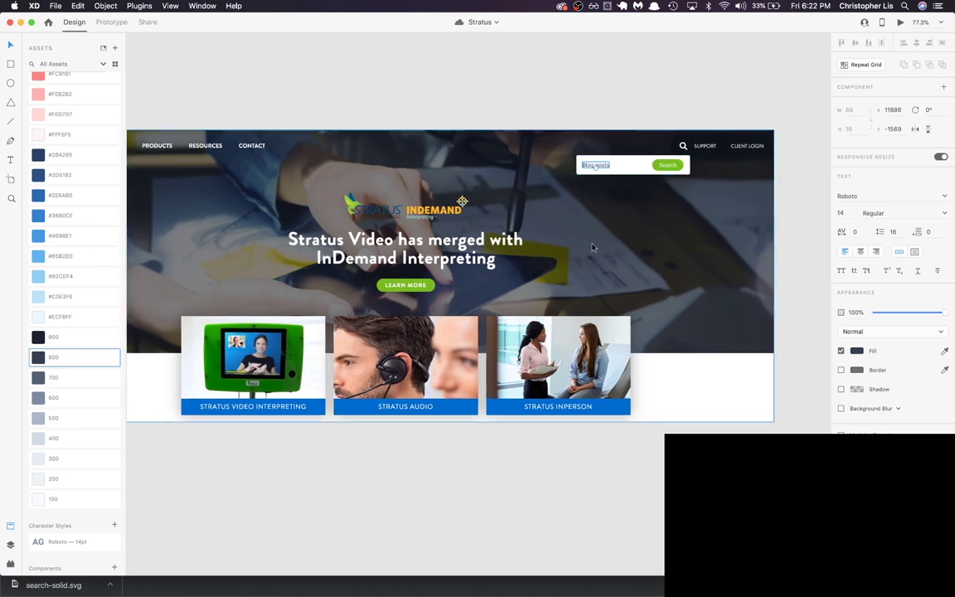
scroll(592, 247, down, 3)
scroll(592, 247, down, 4)
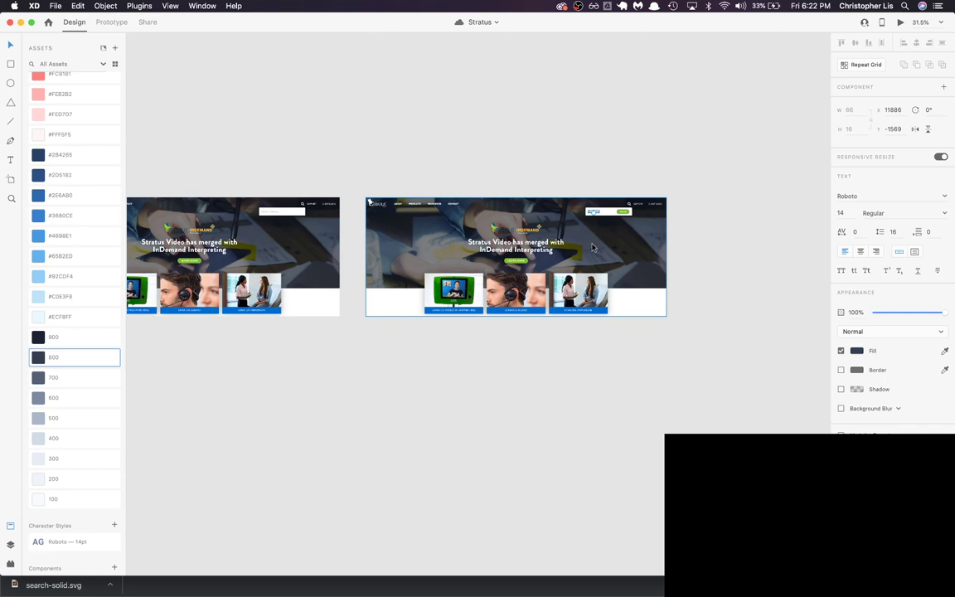
scroll(592, 248, down, 3)
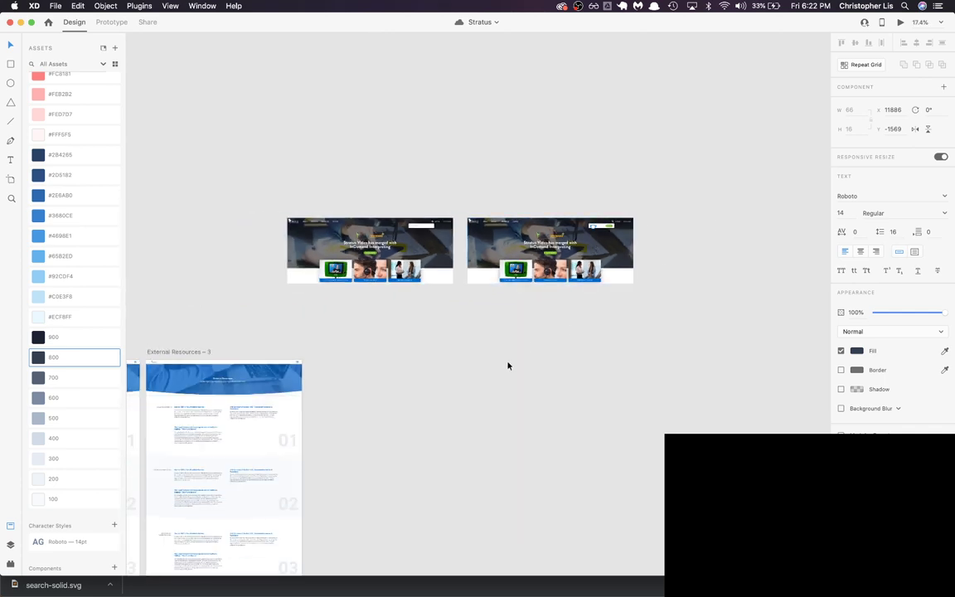
scroll(508, 366, left, 5)
scroll(508, 366, down, 3)
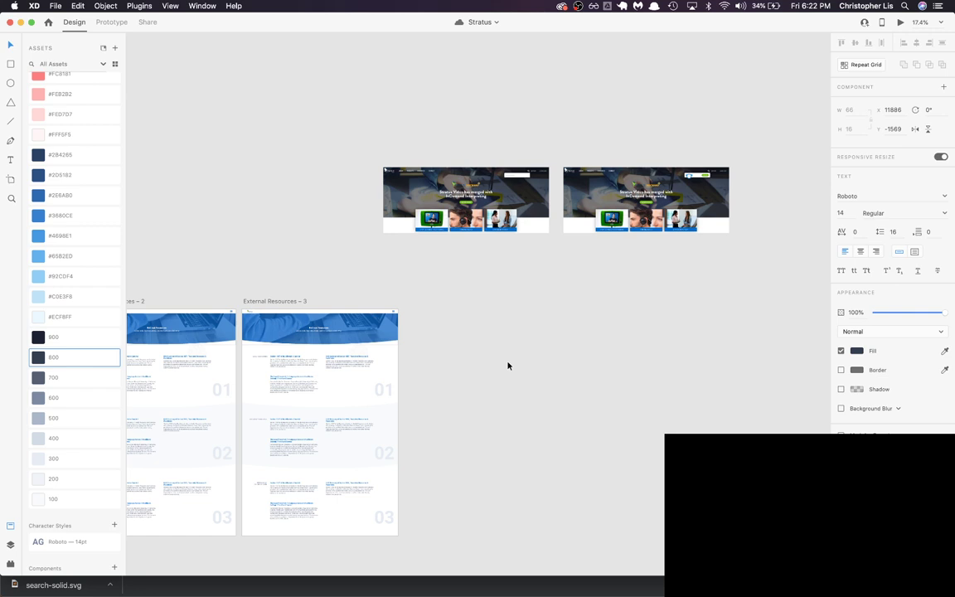
Step: Duplicate the External Resources – 3 artboard and place the copy beside the second homepage mockup, level with its upper edge
click(269, 299)
key(super+d)
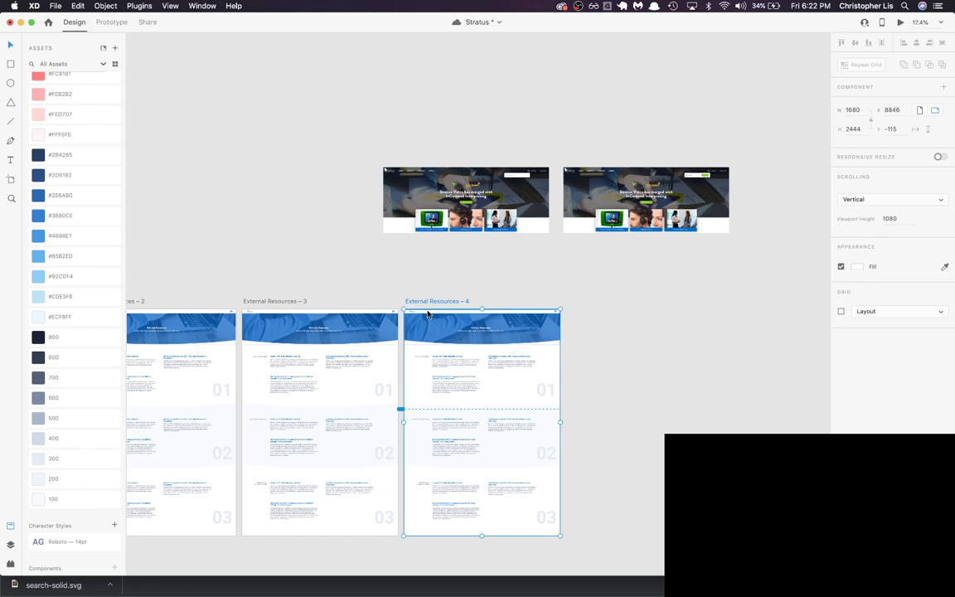
scroll(394, 320, right, 2)
drag(401, 308, 738, 168)
scroll(737, 168, right, 2)
scroll(738, 168, right, 3)
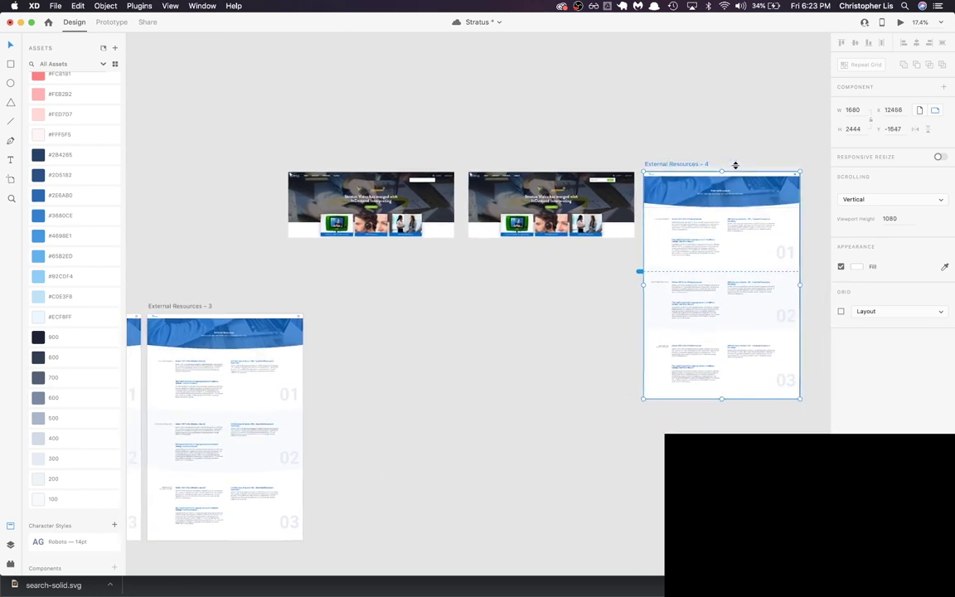
Step: Rename the duplicated External Resources artboard as "Search Results"
scroll(626, 186, up, 5)
scroll(626, 187, up, 3)
scroll(626, 186, right, 2)
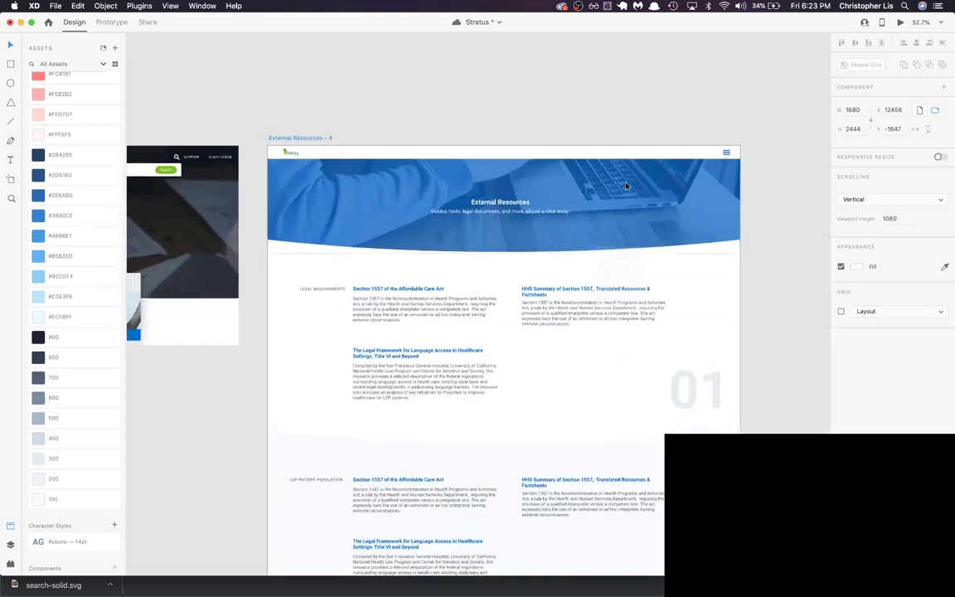
scroll(626, 187, left, 4)
scroll(626, 187, right, 3)
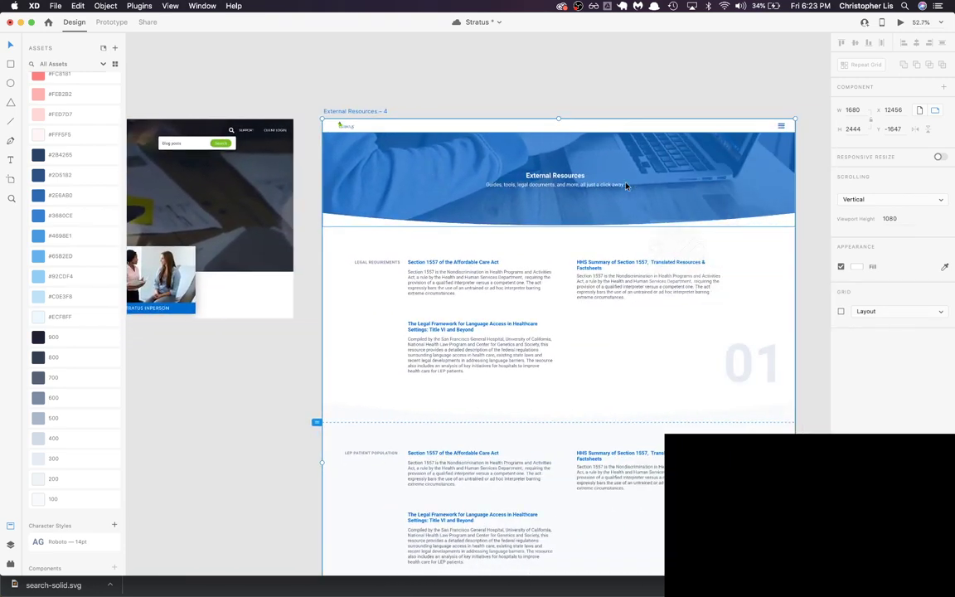
double_click(362, 108)
text(Search Re)
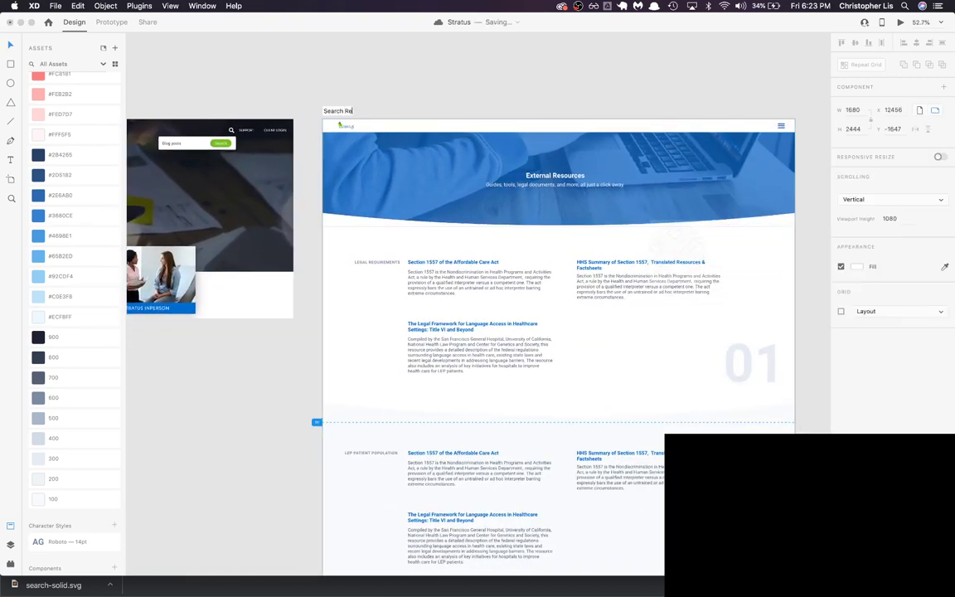
text(sults)
key(Return)
Step: Replace the "External Resources" heading in the Search Results banner with "Search Results"
scroll(486, 173, up, 3)
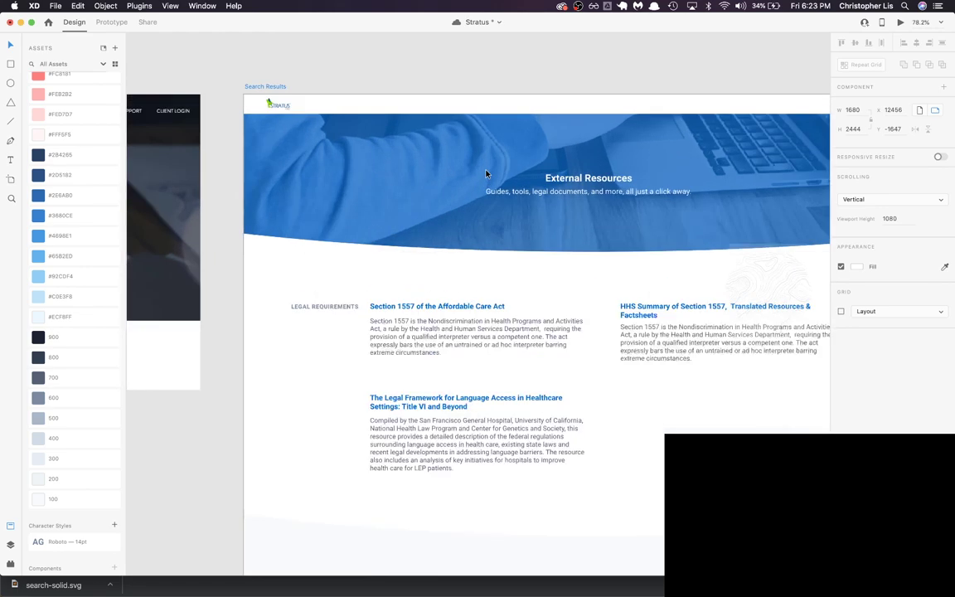
scroll(486, 173, down, 3)
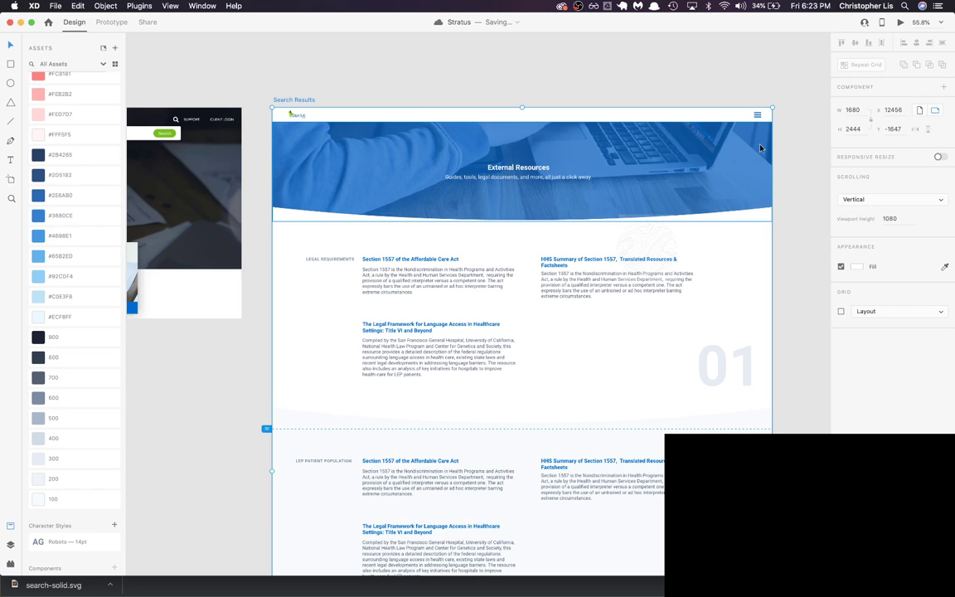
click(787, 171)
click(487, 174)
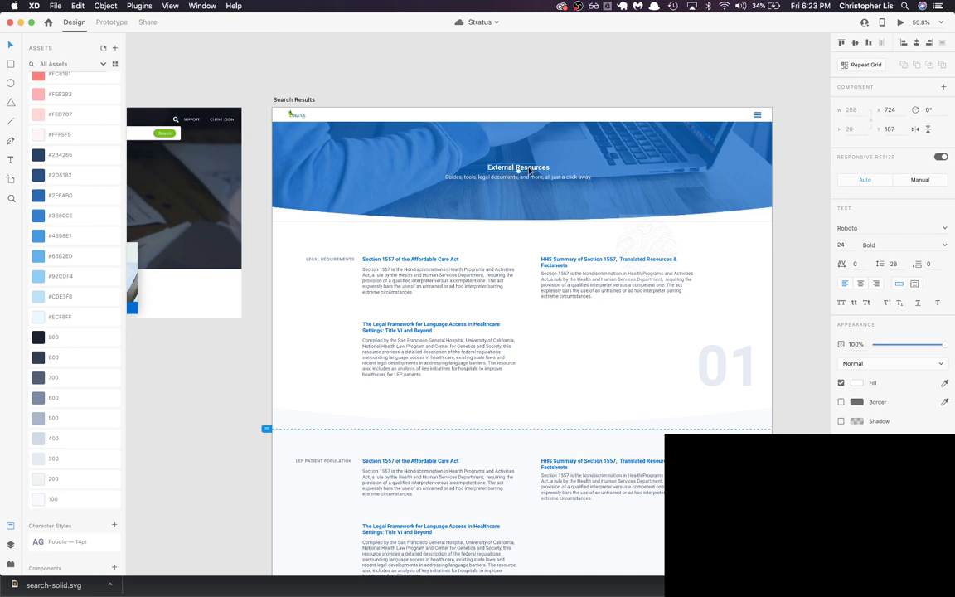
double_click(530, 169)
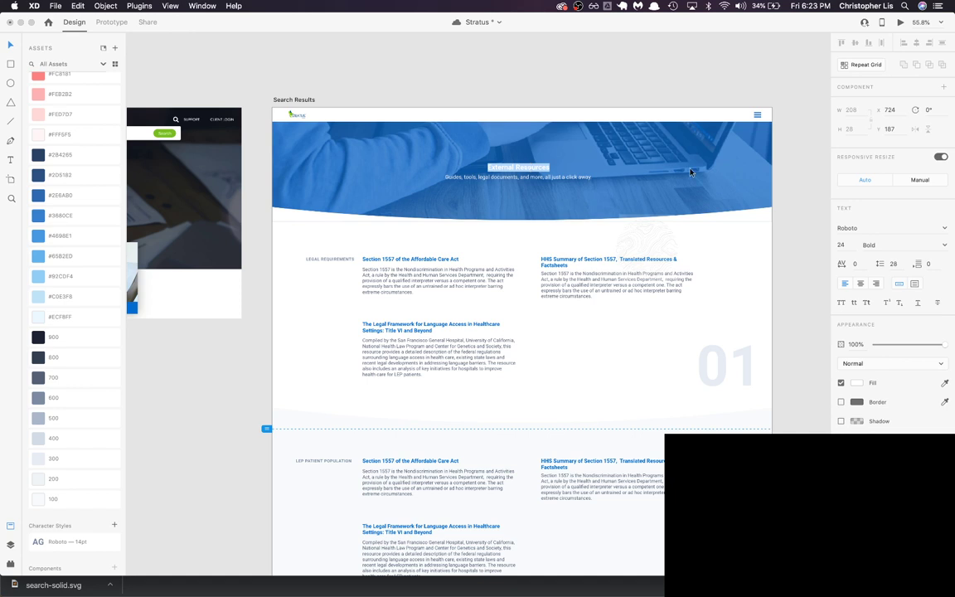
text(Search Resul)
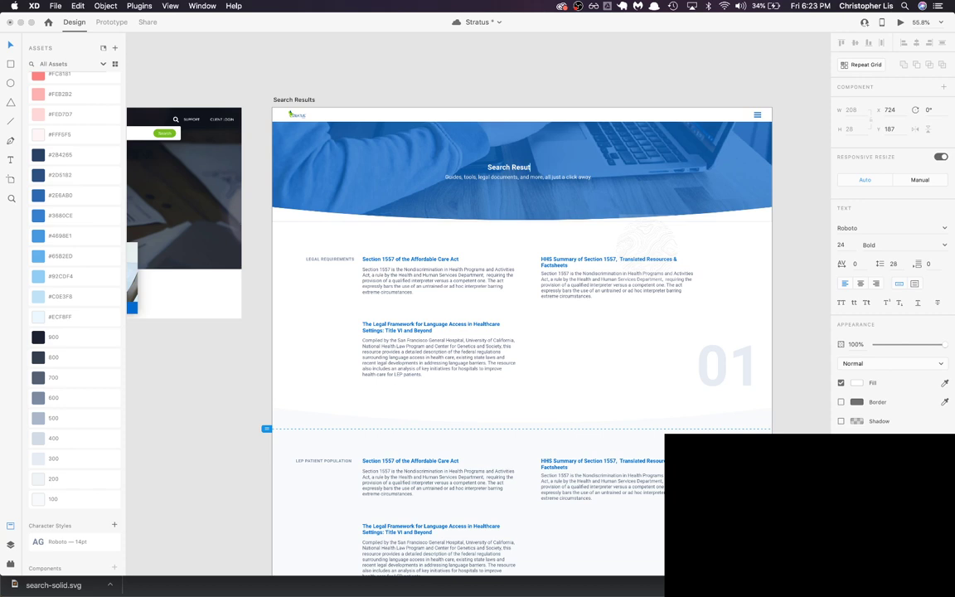
text(ts)
Step: Delete the subtitle line below the "Search Results" heading and centre the heading both ways within the banner
click(561, 183)
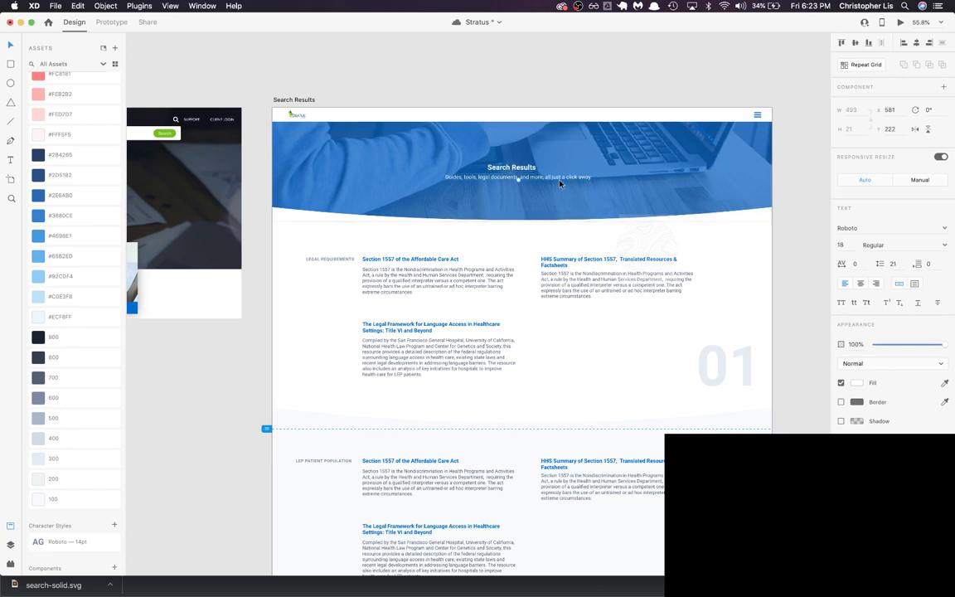
key(Delete)
click(532, 171)
shift+click(561, 193)
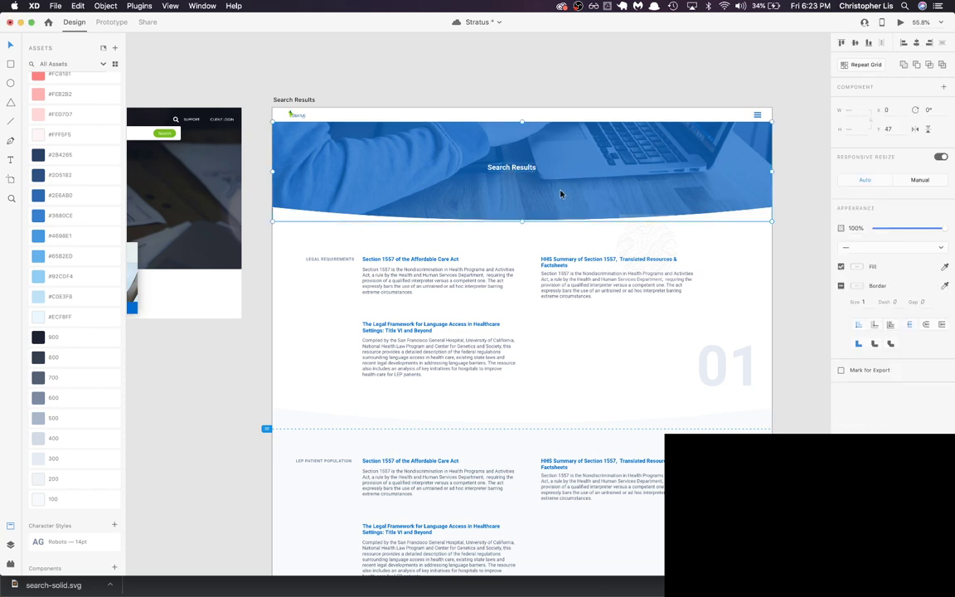
key(ctrl+super+m)
key(shift+c)
key(super+g)
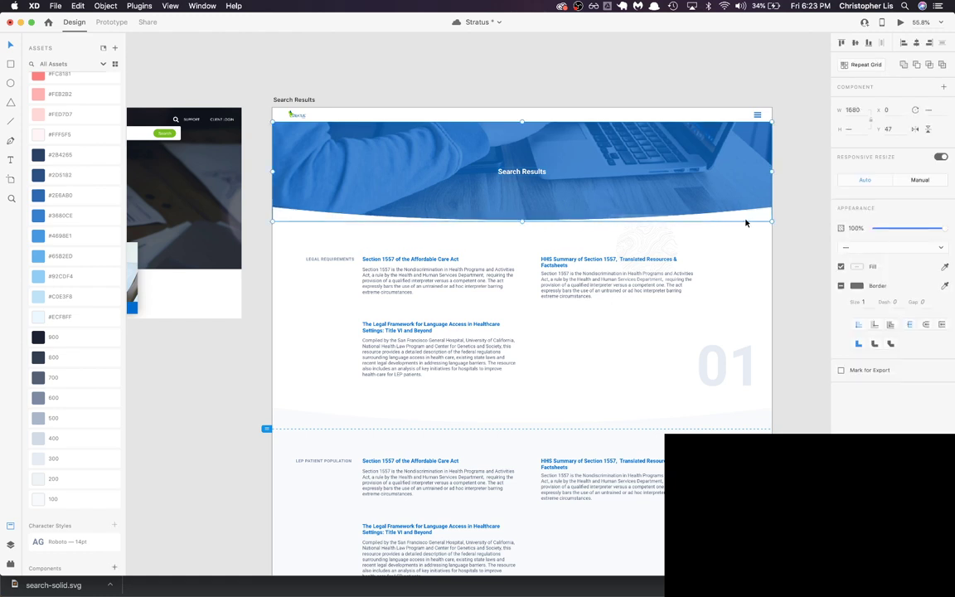
Step: Shorten the hero banner to about 194 px high and move the "Search Results" heading to its vertical centre
drag(522, 220, 524, 150)
shift+click(735, 189)
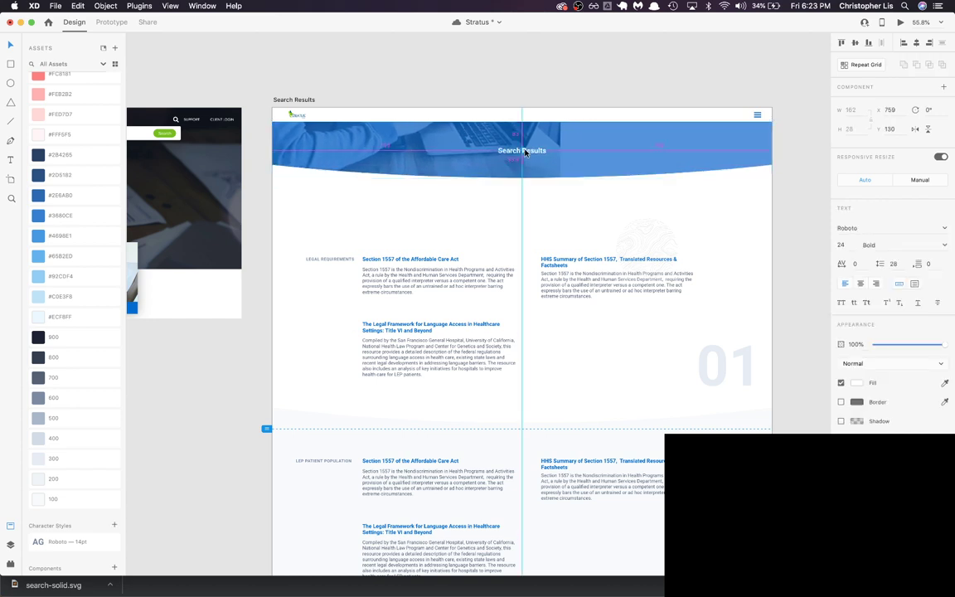
click(565, 147)
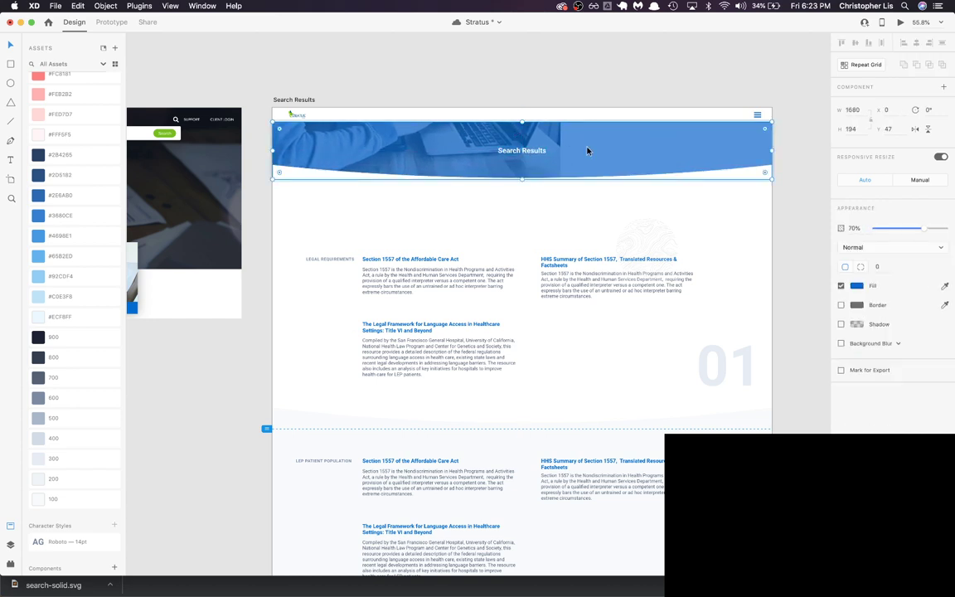
key(Escape)
drag(587, 150, 589, 179)
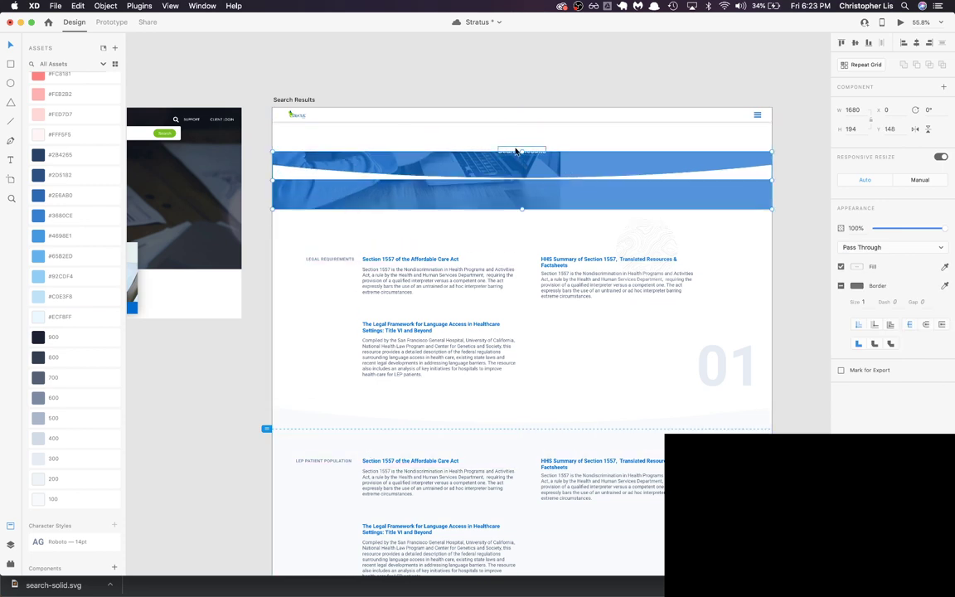
key(super+z)
key(super+shift+g)
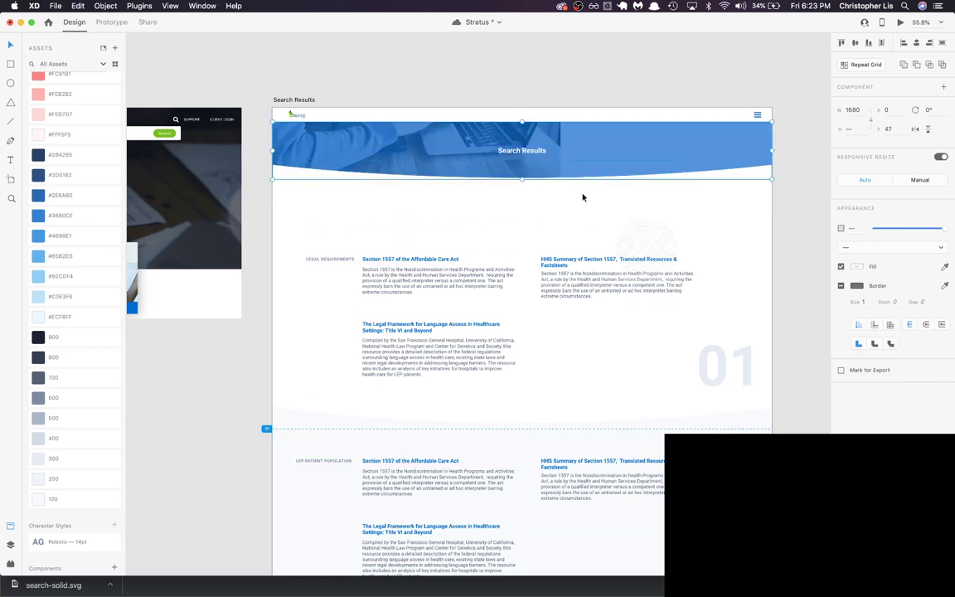
key(super+z)
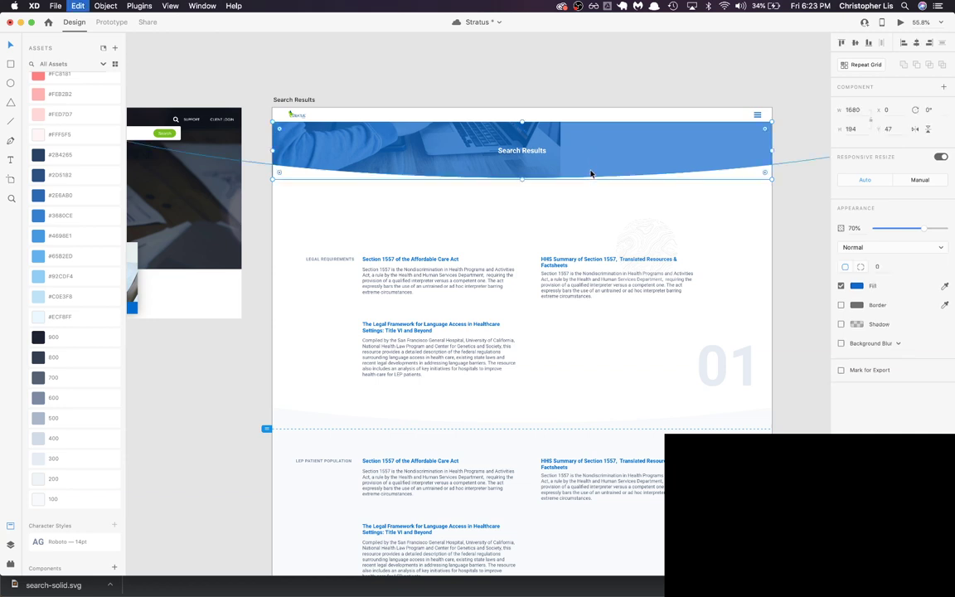
Step: Move the blue overlay inside the banner's masked group down to expose the photo behind it
click(591, 199)
click(591, 148)
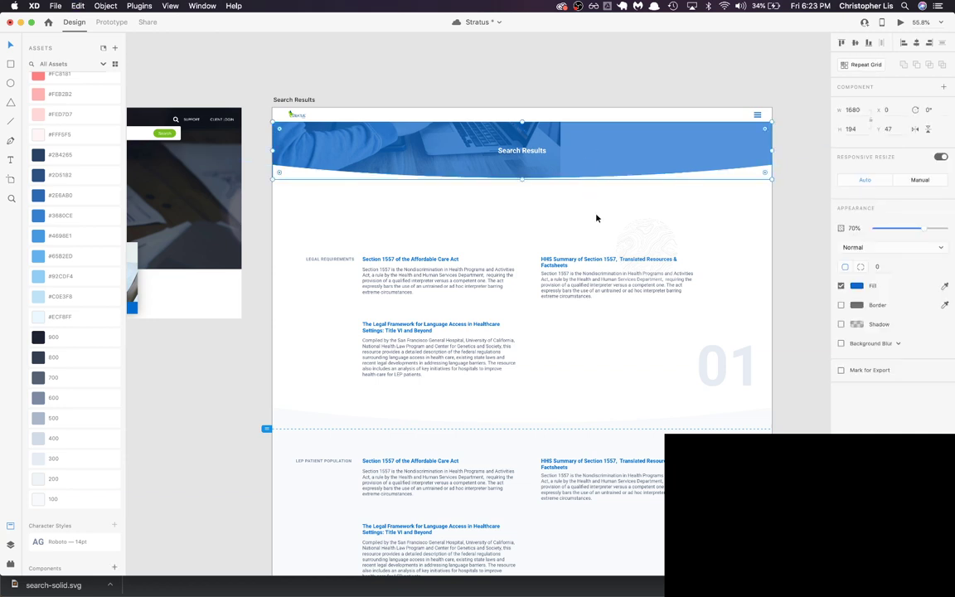
drag(585, 162, 586, 182)
Step: Try to enlarge the photo inside the banner mask to 1680 × 1119
click(554, 136)
double_click(550, 139)
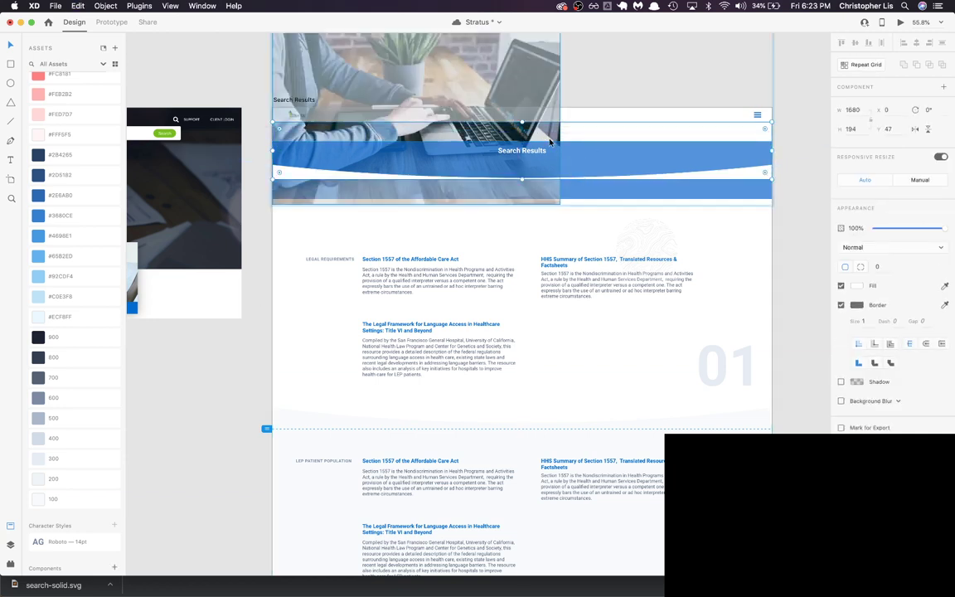
click(550, 137)
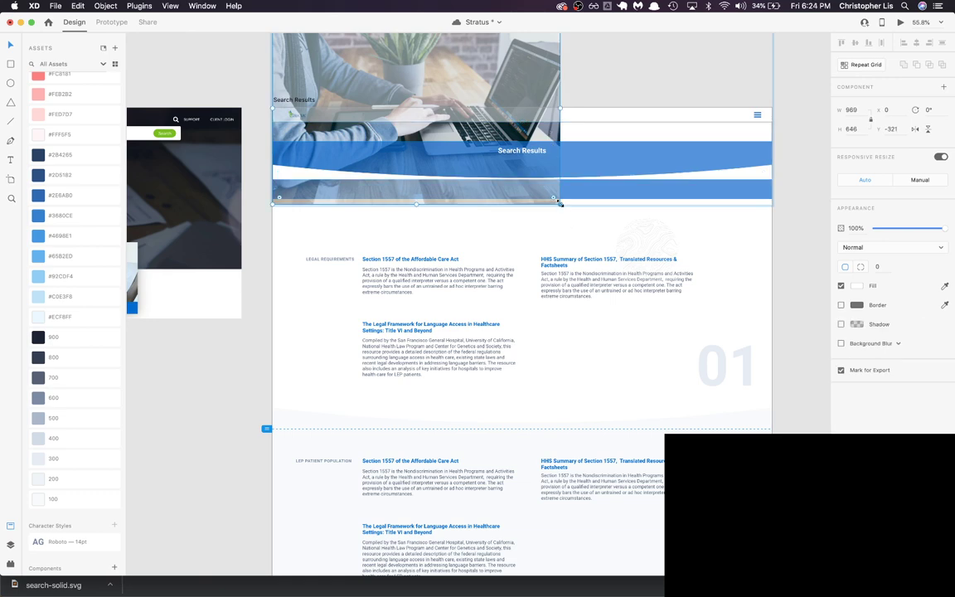
drag(560, 202, 764, 323)
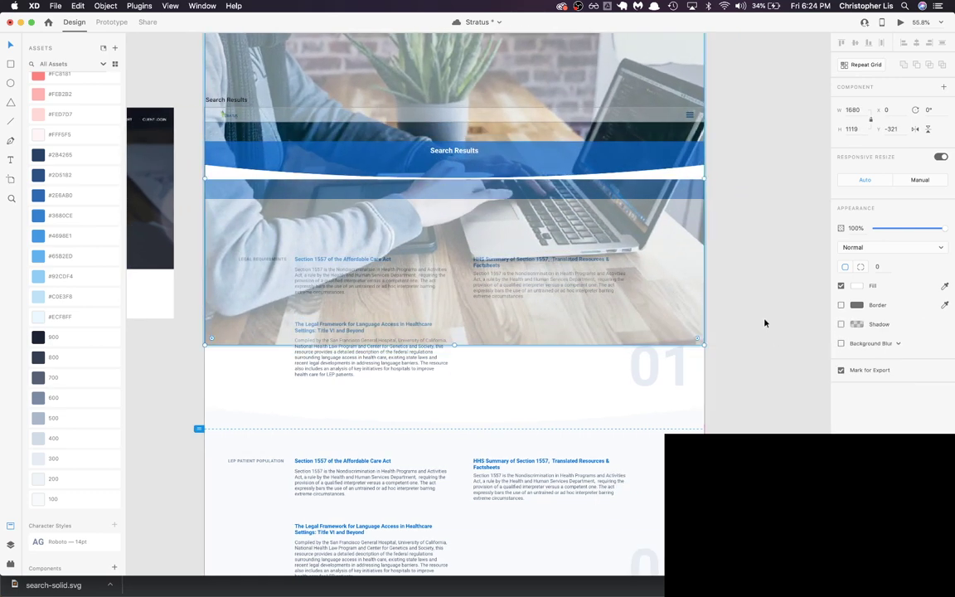
click(765, 323)
click(527, 158)
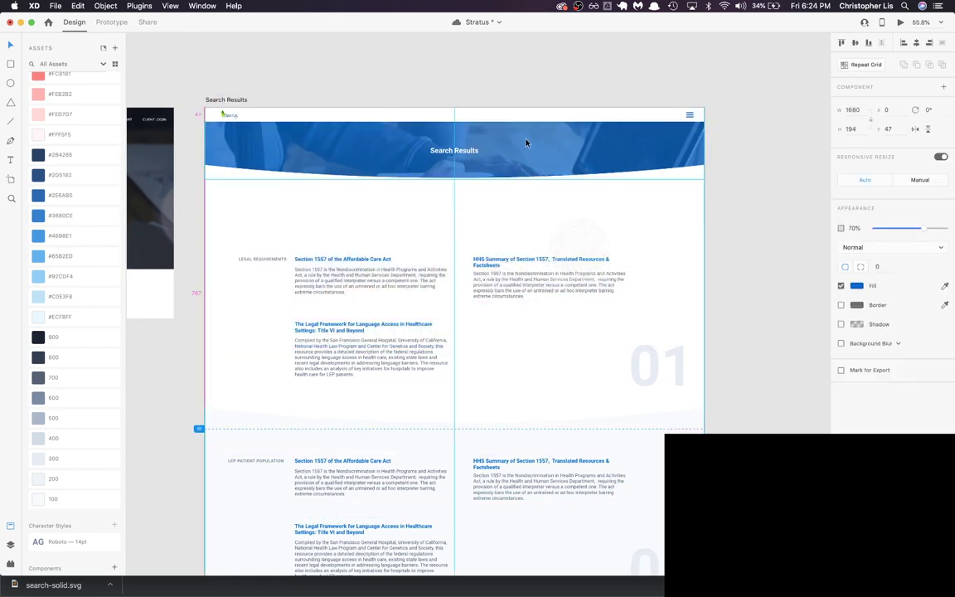
Step: Enlarge the masked banner photo proportionally to 1680 × 1119 and shift it up to about Y -430
double_click(531, 145)
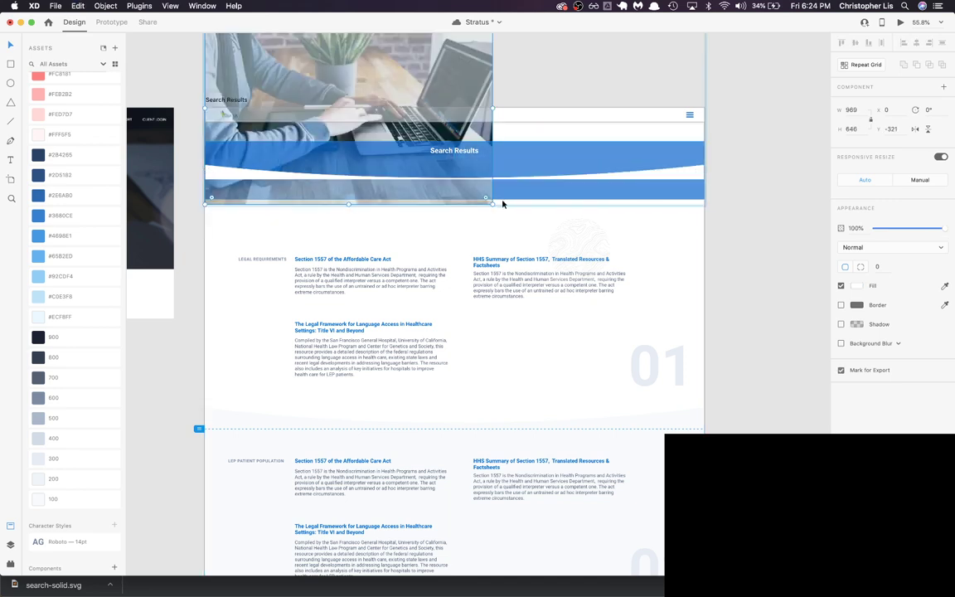
drag(492, 204, 751, 341)
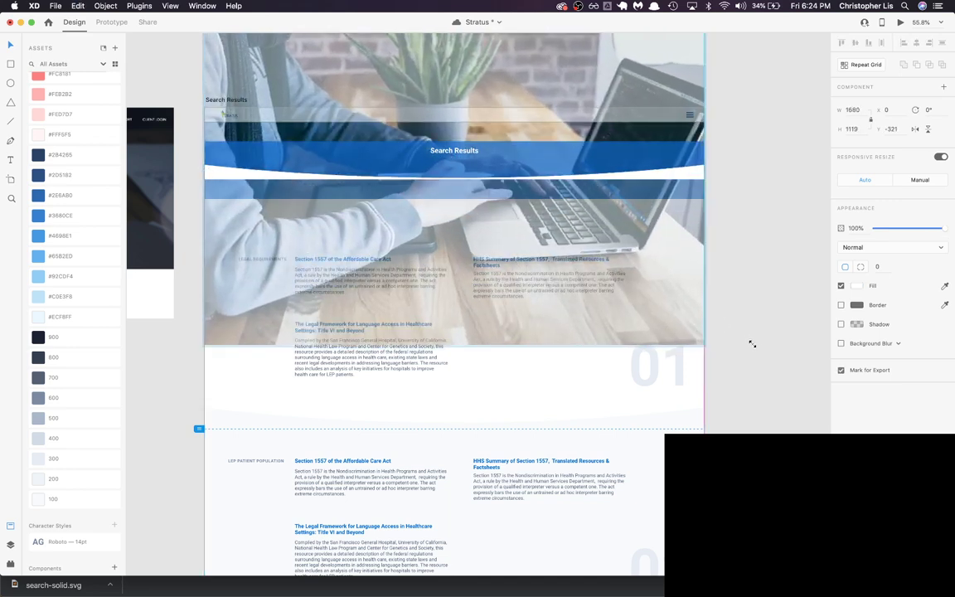
drag(624, 130, 626, 77)
click(757, 191)
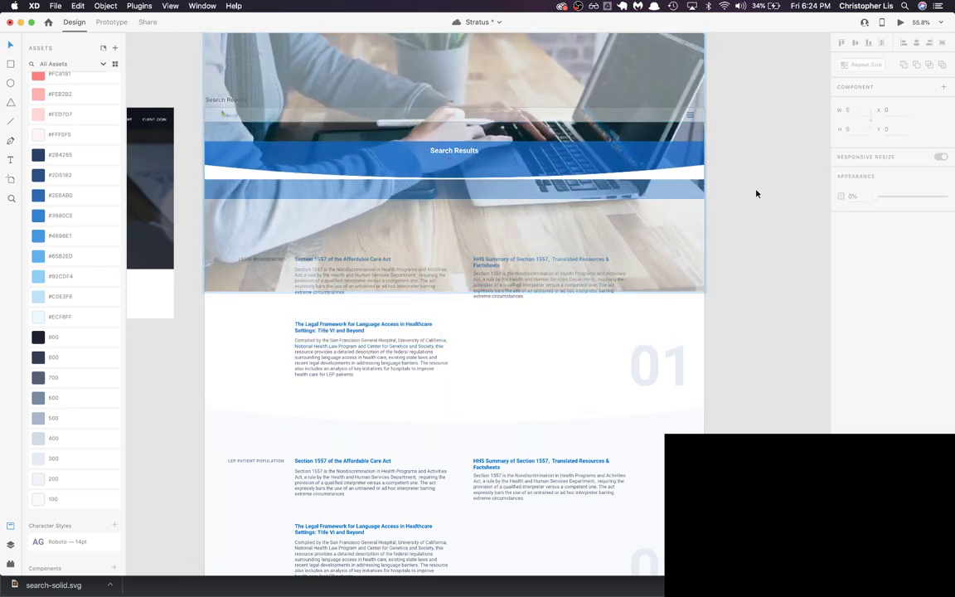
double_click(573, 126)
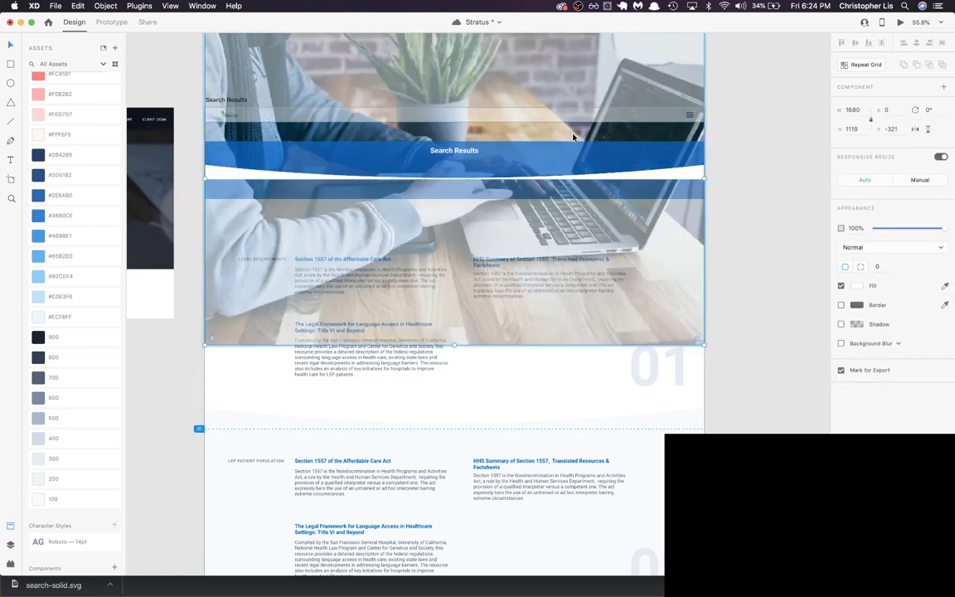
drag(573, 126, 571, 100)
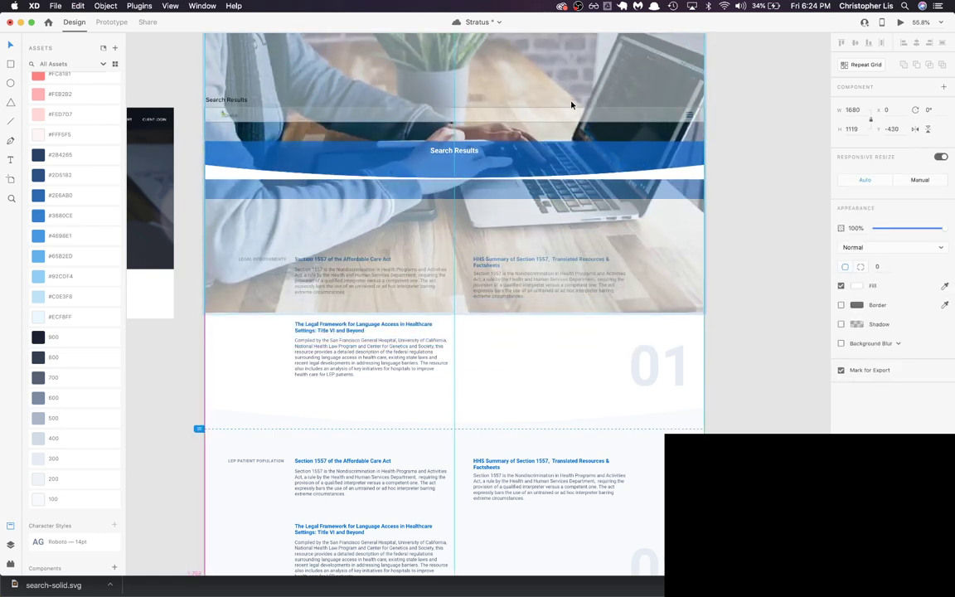
click(737, 169)
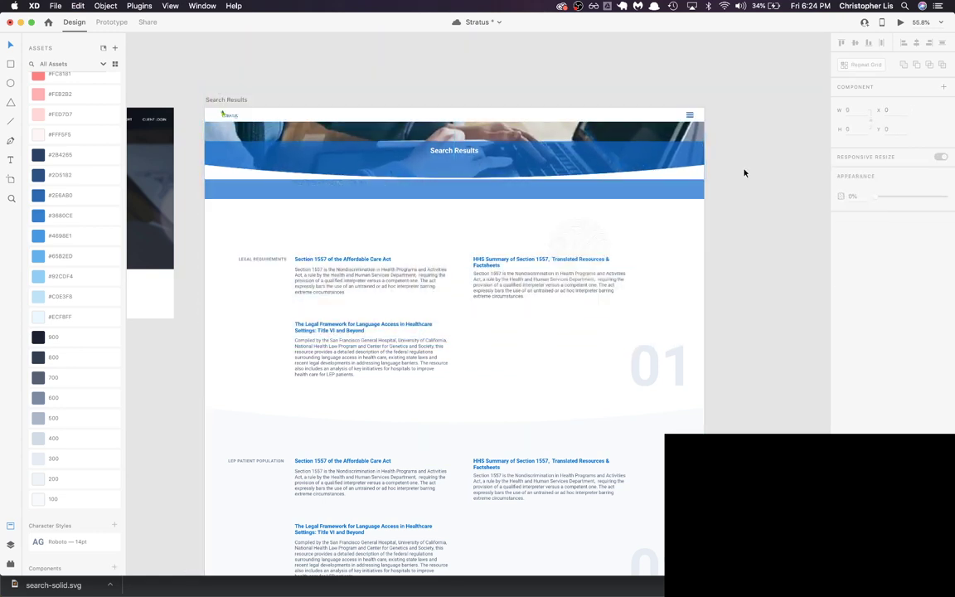
Step: Move the blue overlay back up so it covers the whole banner photo, and save the document
click(578, 158)
drag(578, 158, 580, 139)
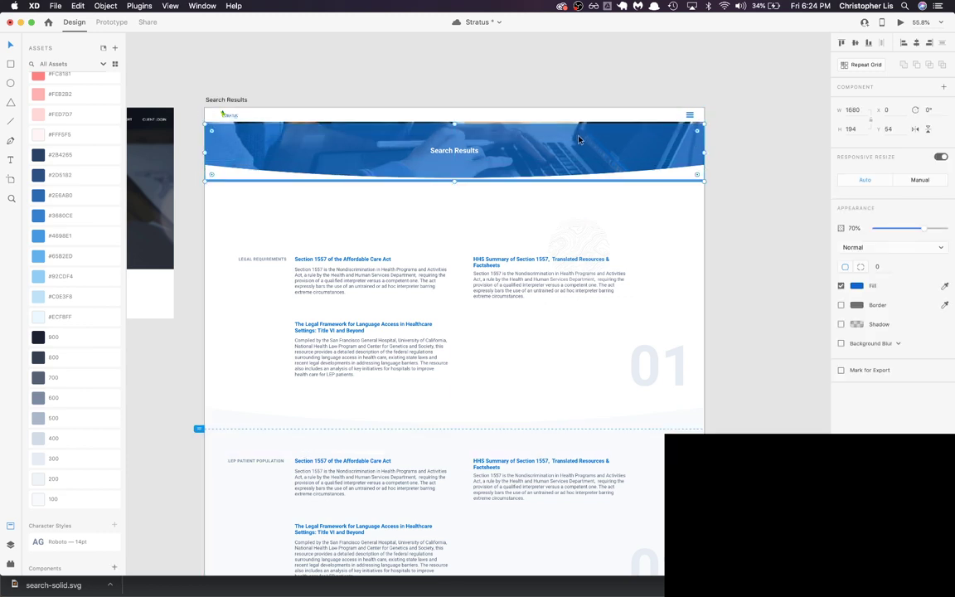
click(764, 166)
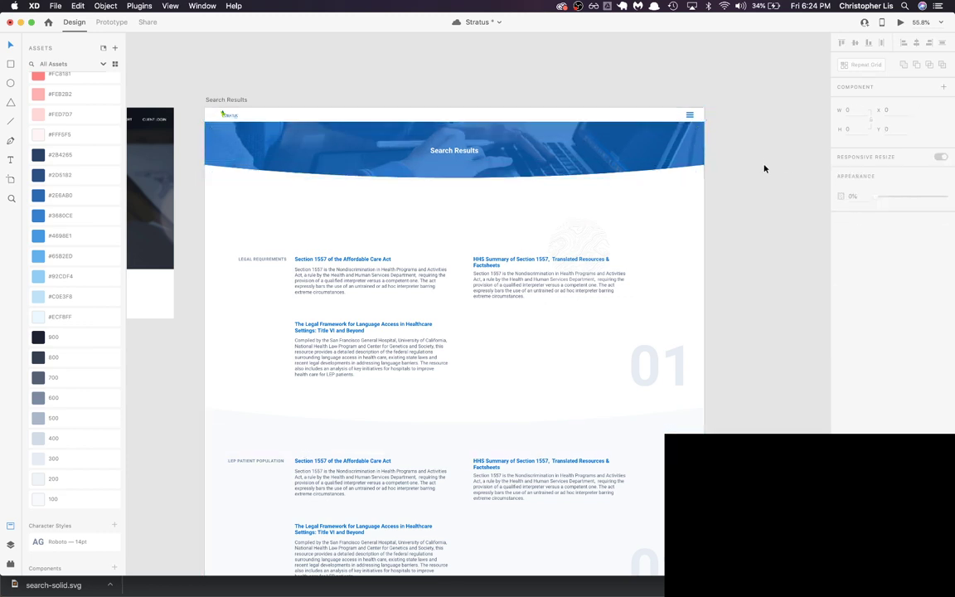
scroll(371, 203, up, 3)
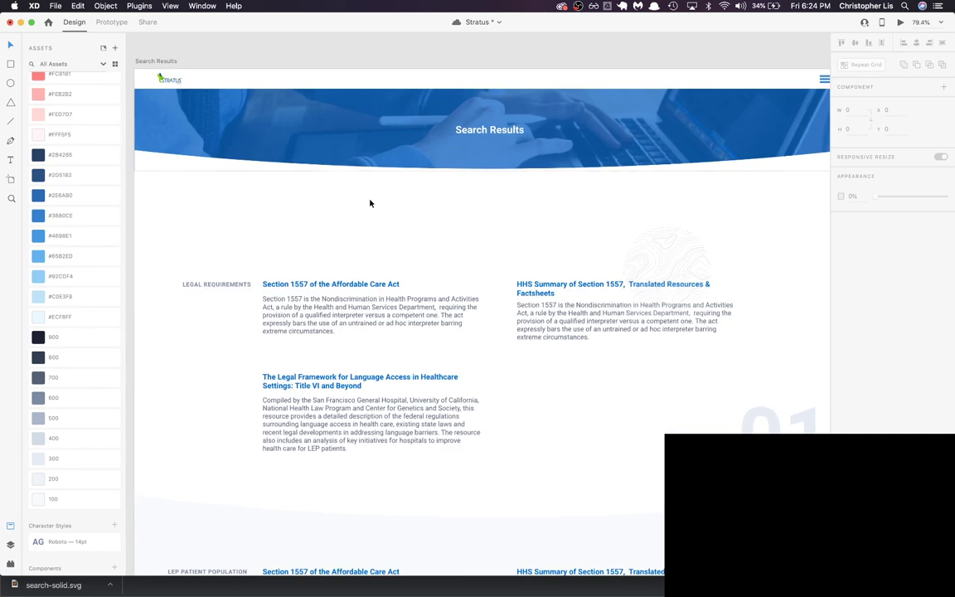
key(super+s)
Step: Move the faint contour-line graphic off the Search Results artboard onto the empty canvas beside it, below the homepage mockup
scroll(403, 264, down, 2)
scroll(403, 264, up, 3)
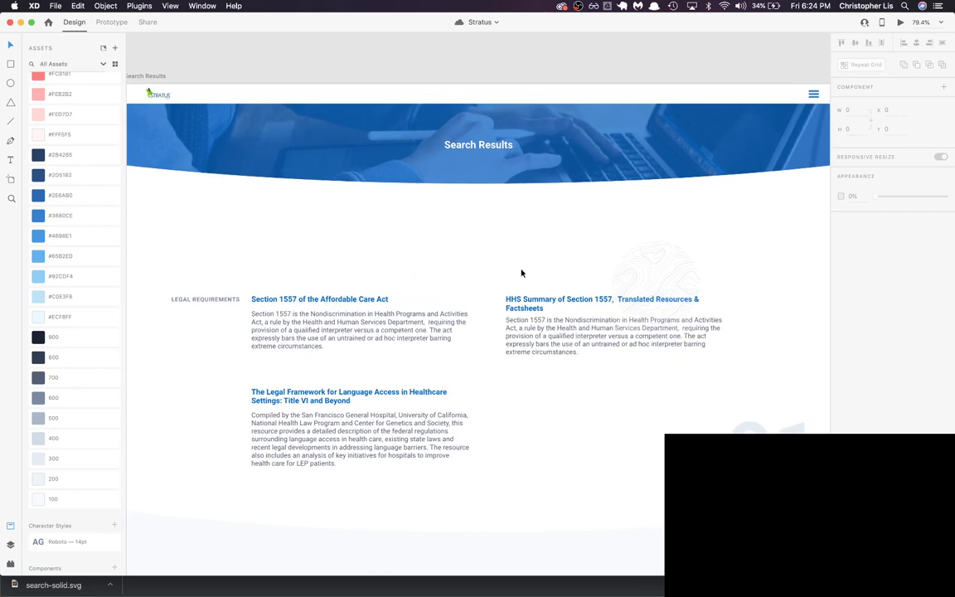
scroll(631, 247, down, 2)
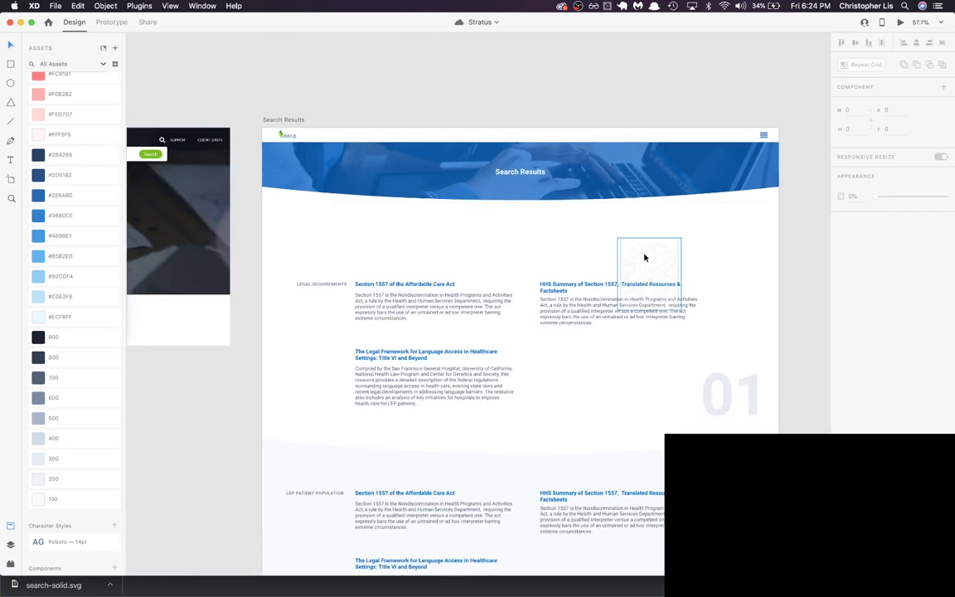
click(684, 250)
drag(683, 250, 213, 419)
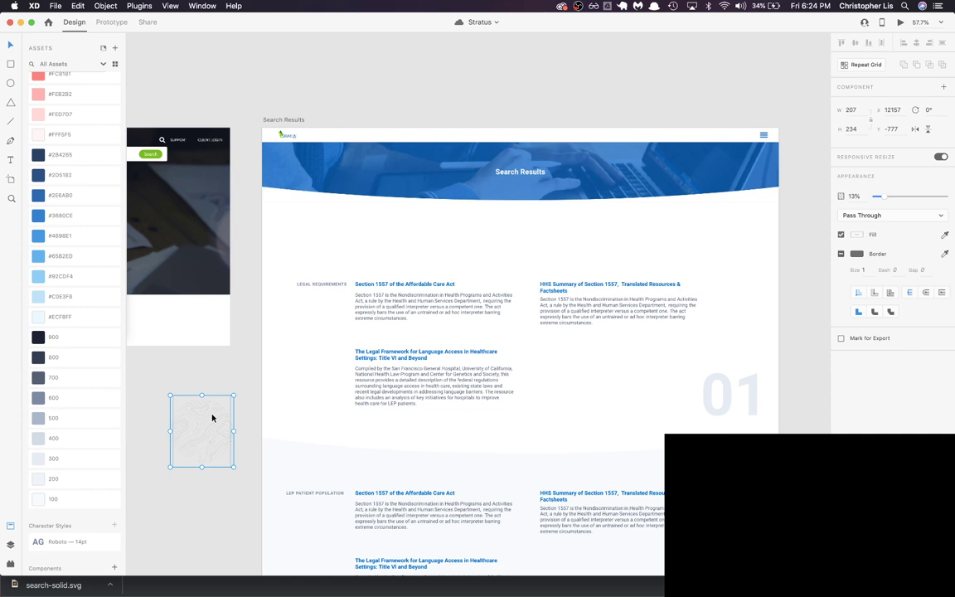
Step: Delete all text and numerals of the second and third resource sections on the Search Results artboard
scroll(454, 399, up, 2)
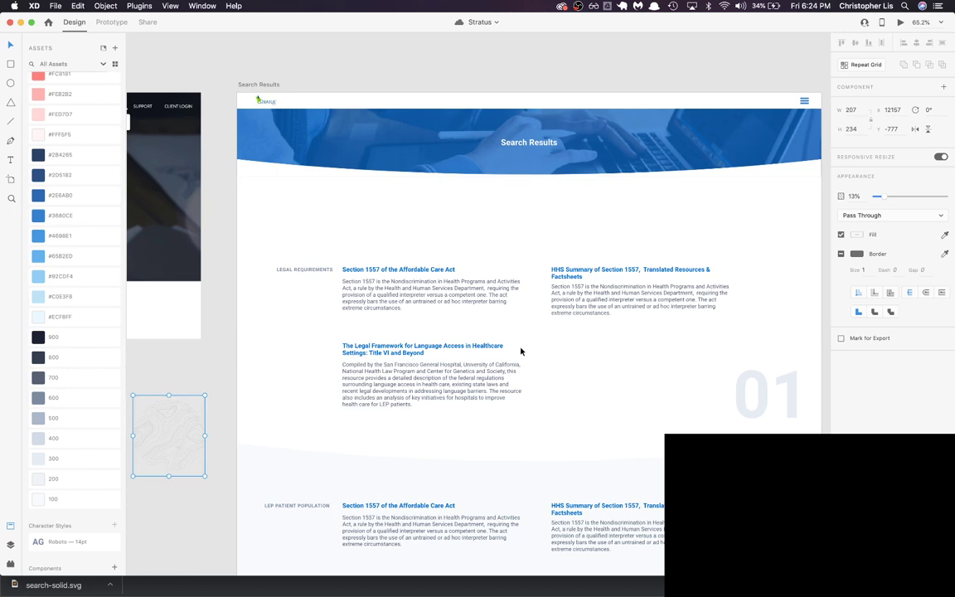
scroll(483, 225, down, 2)
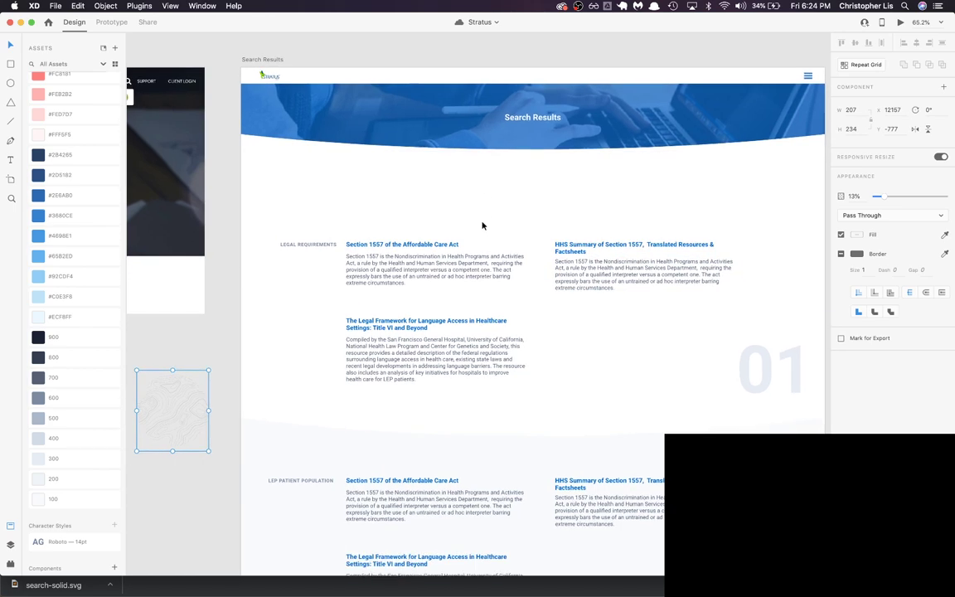
scroll(482, 226, down, 3)
scroll(482, 224, down, 5)
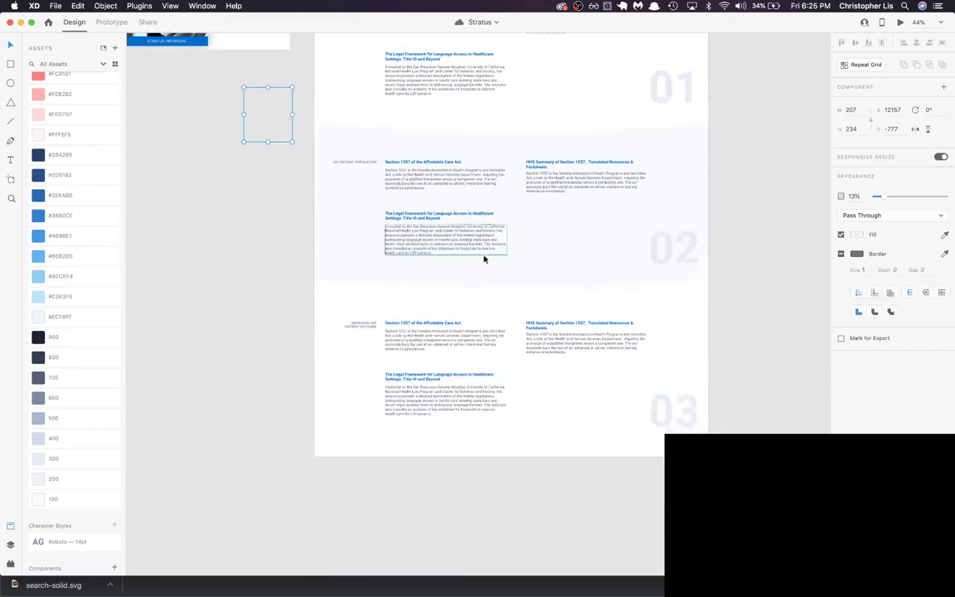
scroll(486, 256, up, 2)
drag(703, 523, 272, 207)
key(Delete)
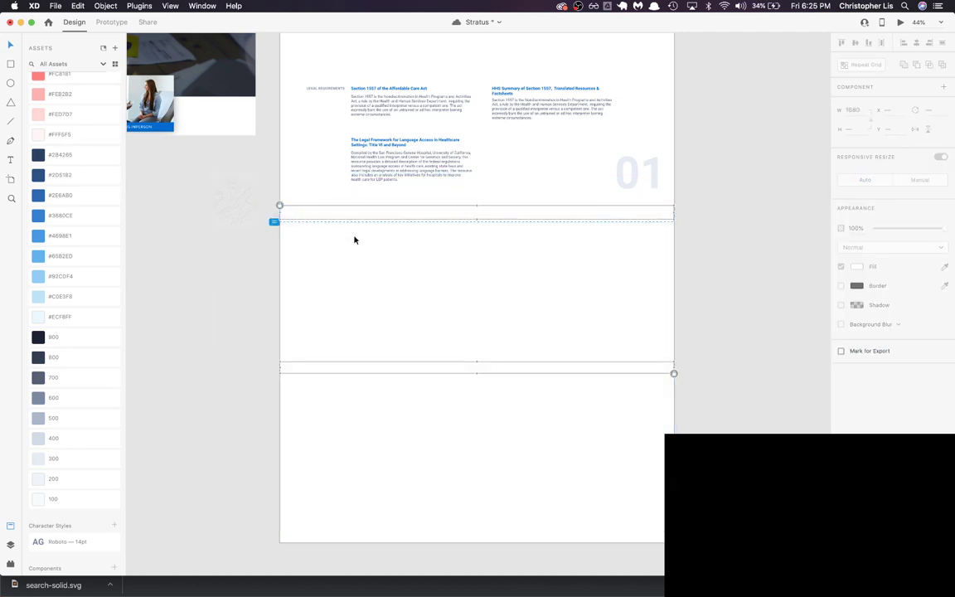
Step: Delete the leftover curved background shapes below the first resource section
click(465, 428)
drag(454, 301, 721, 448)
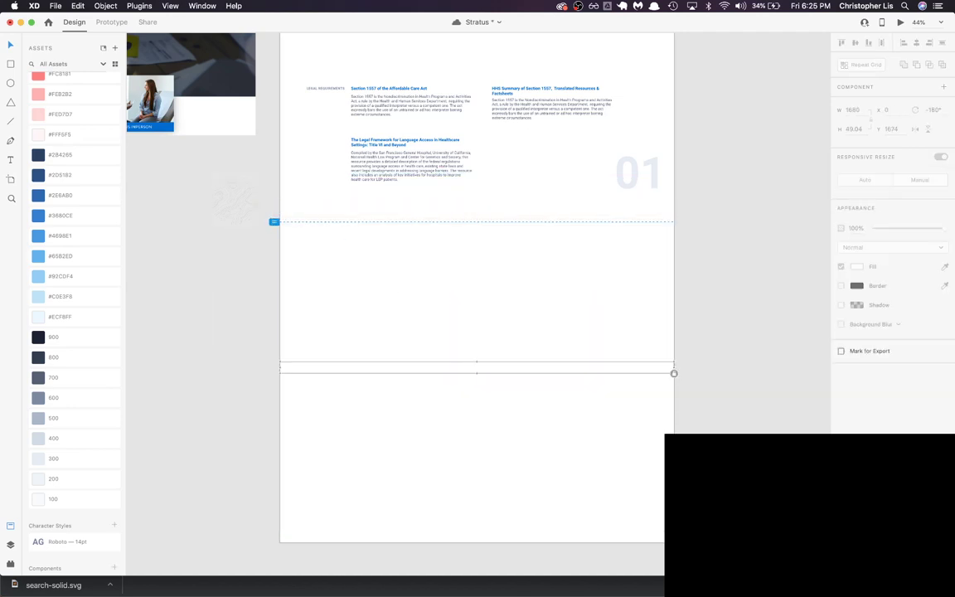
key(Delete)
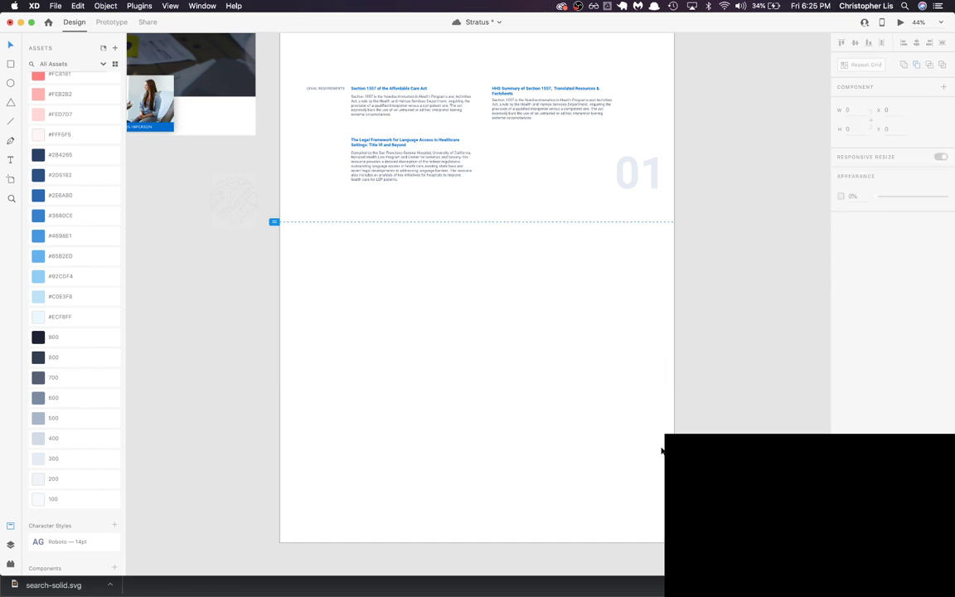
Step: Shorten the Search Results artboard to a height of about 1087, ending just below the first resource section
click(527, 511)
drag(479, 544, 494, 226)
scroll(494, 226, up, 3)
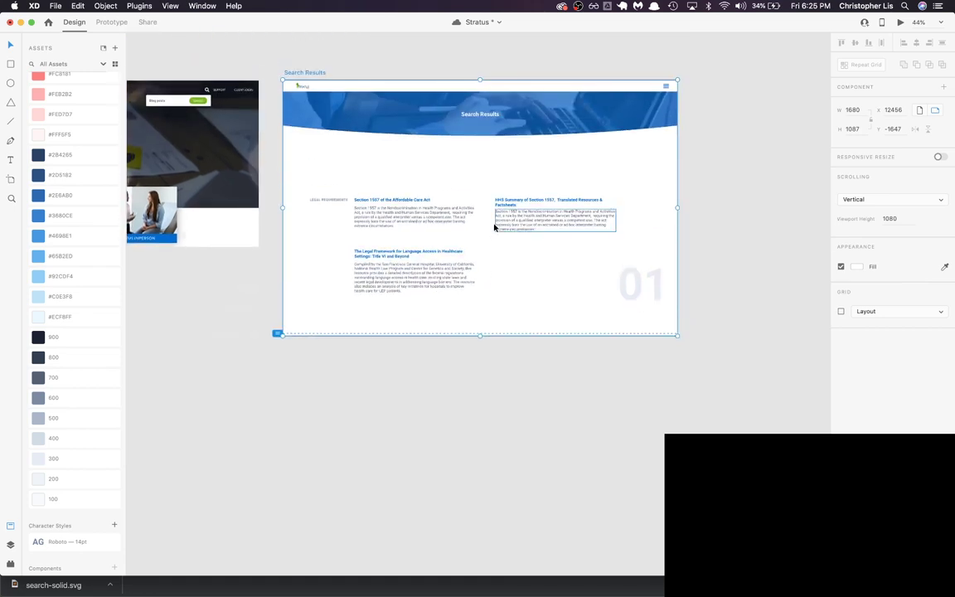
Step: Delete the large 01 numeral and the three description paragraphs, leaving only the blue headings and the section label
click(652, 283)
key(Delete)
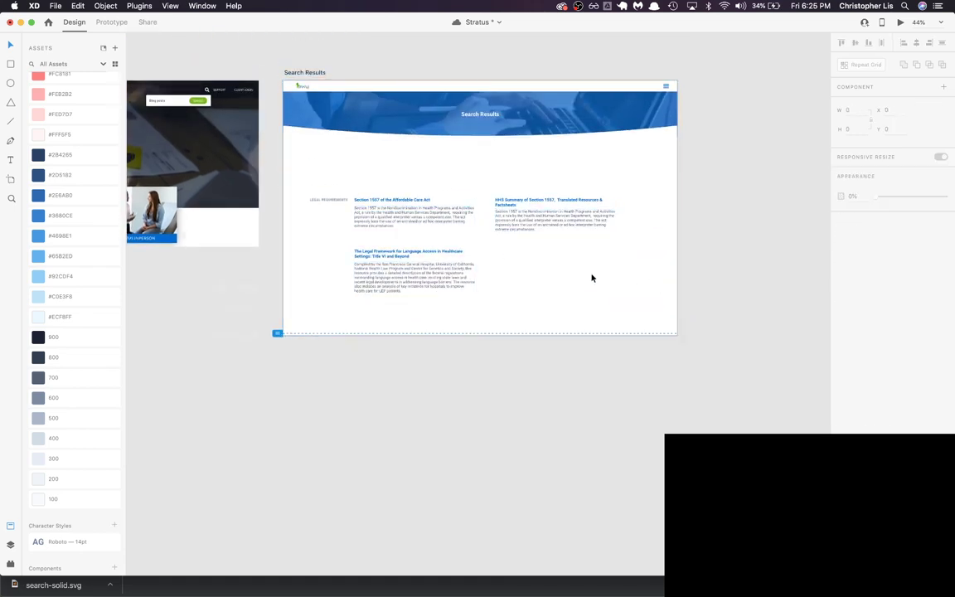
scroll(500, 276, up, 3)
click(410, 277)
key(Delete)
click(550, 187)
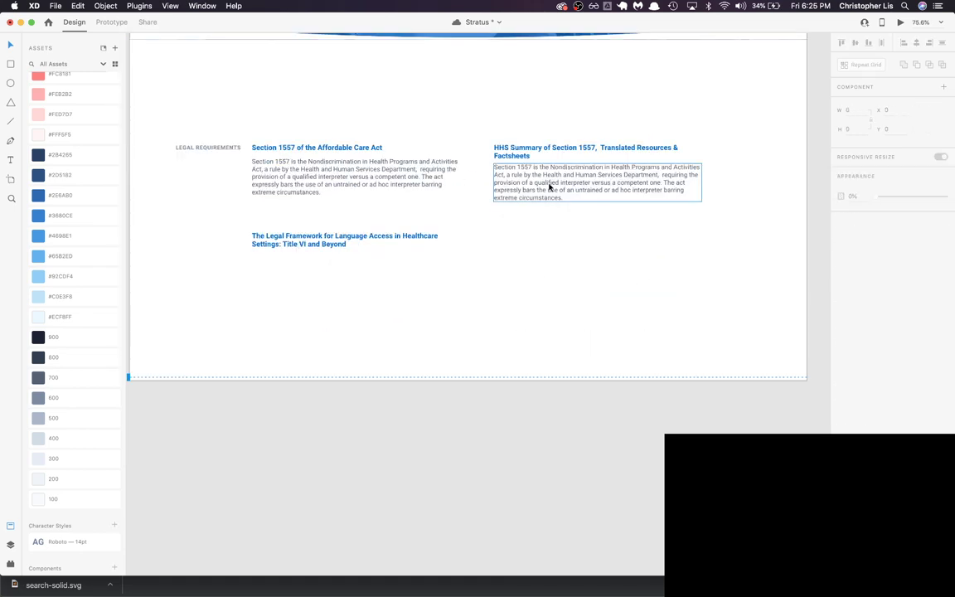
key(Delete)
click(363, 189)
key(Delete)
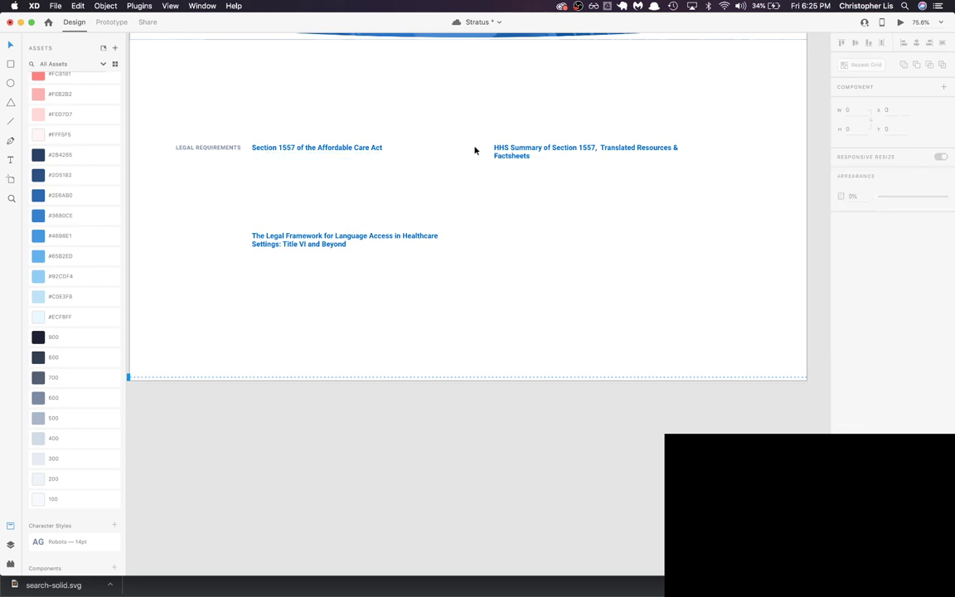
Step: Stack the three blue headings in one left-aligned column at about X 608 in the middle of the artboard
drag(304, 148, 432, 99)
click(529, 154)
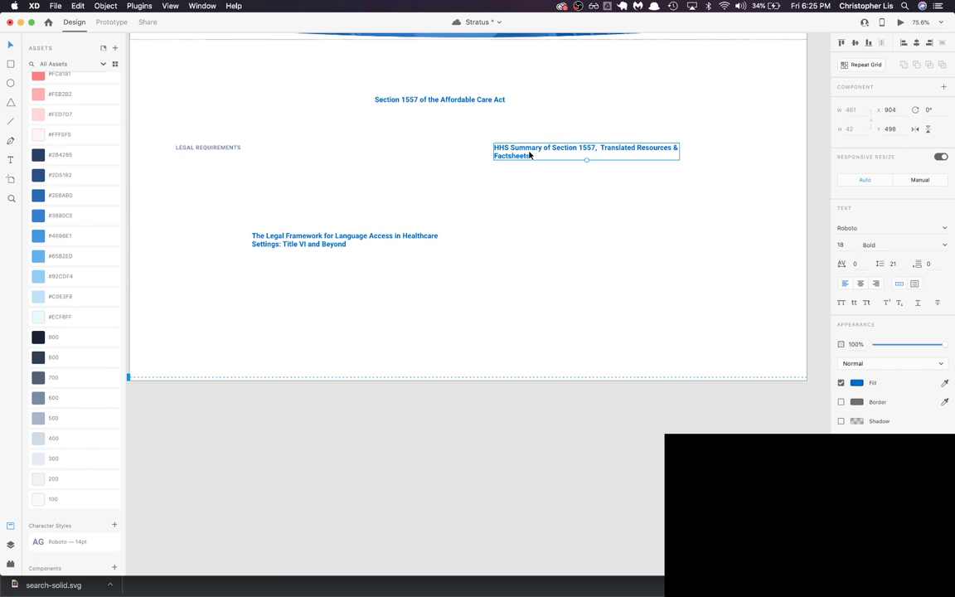
drag(529, 154, 408, 133)
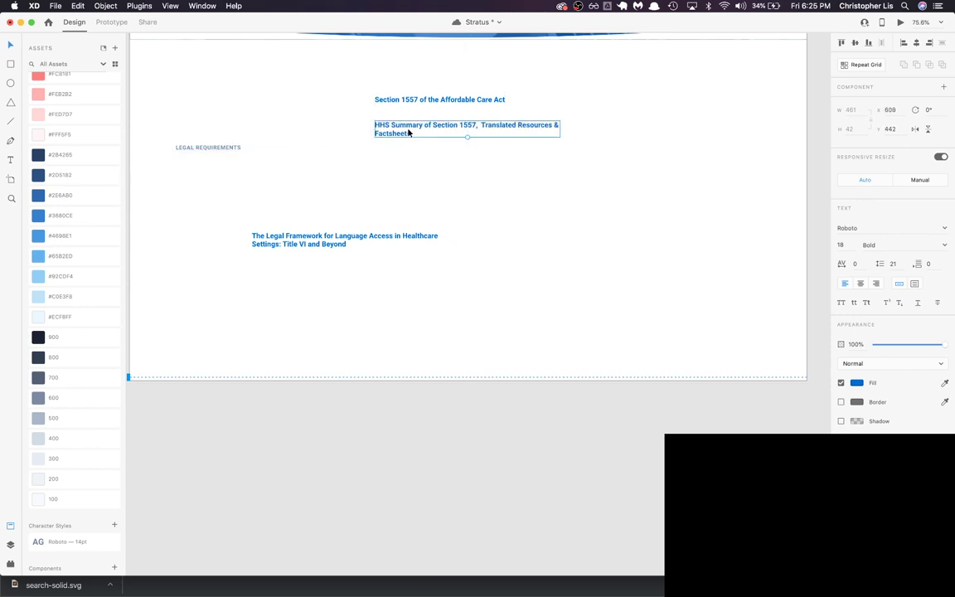
drag(348, 242, 446, 170)
click(296, 190)
Step: Try the LEGAL REQUIREMENTS label above the stacked headings, save the document, and delete the label
scroll(245, 209, up, 3)
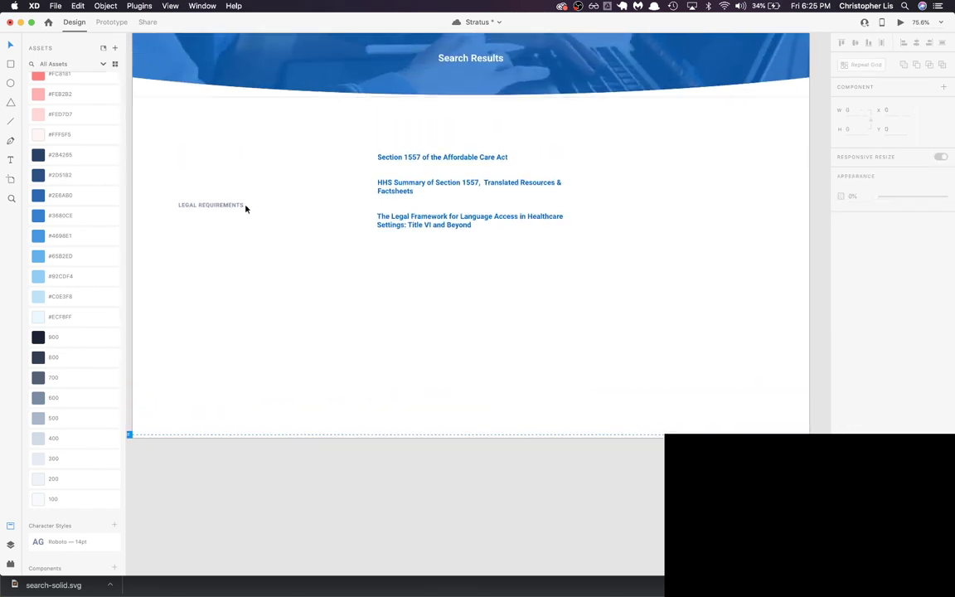
drag(199, 207, 395, 139)
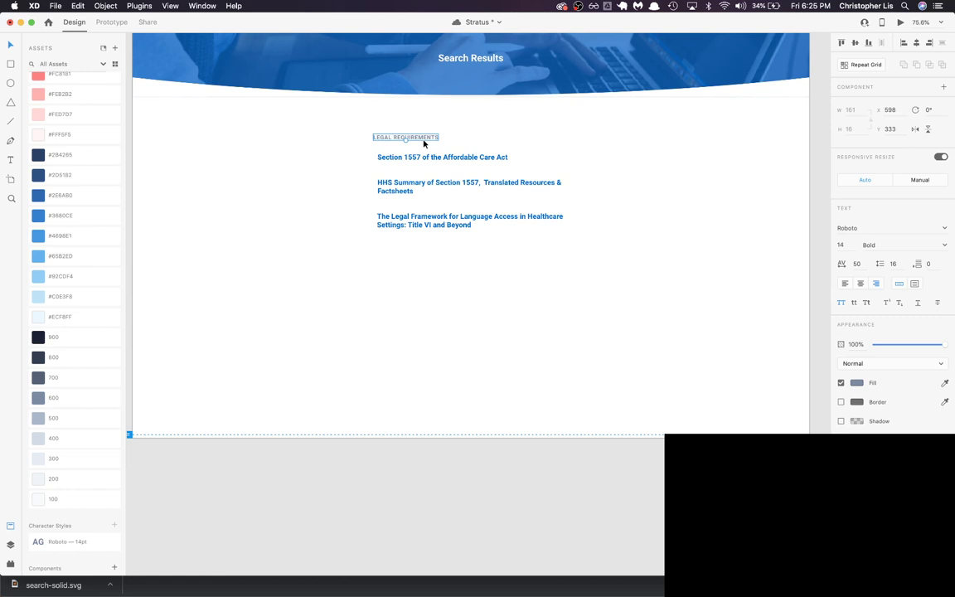
scroll(430, 142, up, 2)
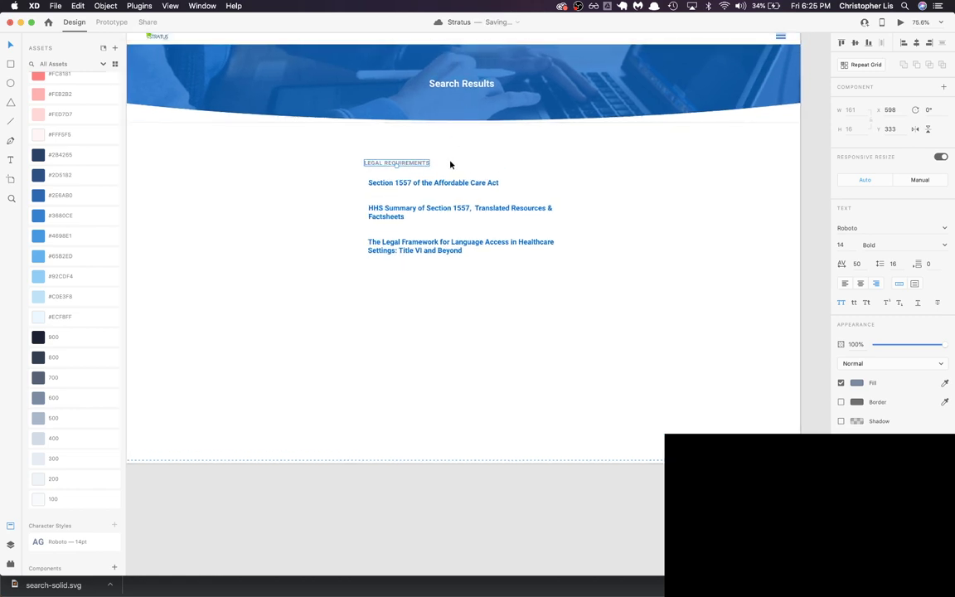
key(Delete)
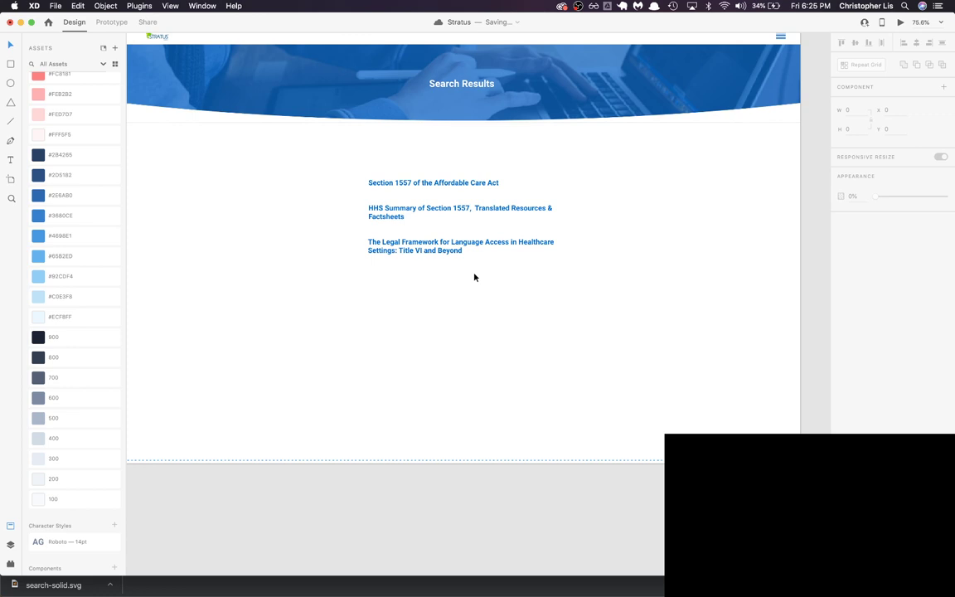
Step: Group the three headings with tighter, even spacing and move them up to X 607, Y 297
drag(474, 277, 387, 192)
drag(481, 275, 389, 171)
click(463, 340)
drag(458, 246, 443, 237)
drag(404, 290, 378, 205)
click(464, 302)
drag(462, 278, 397, 152)
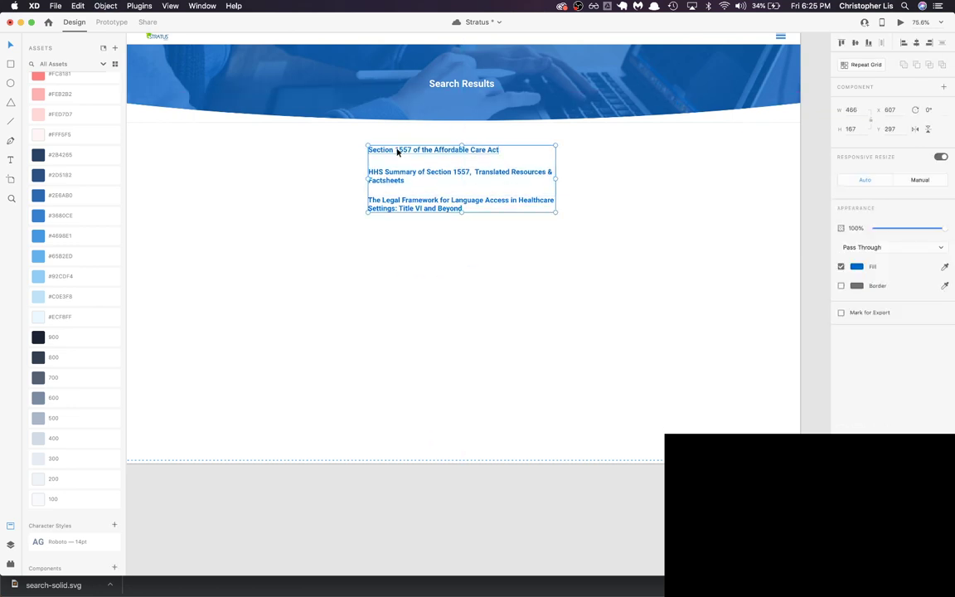
Step: Try repeating the grouped headings down the page in a repeat grid about 680 high, and undo it
click(461, 241)
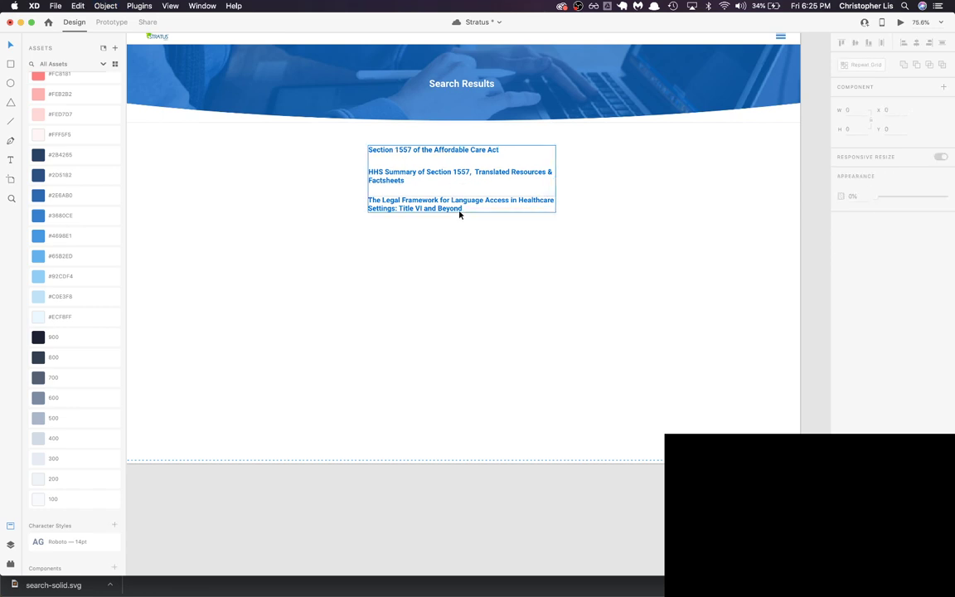
click(460, 213)
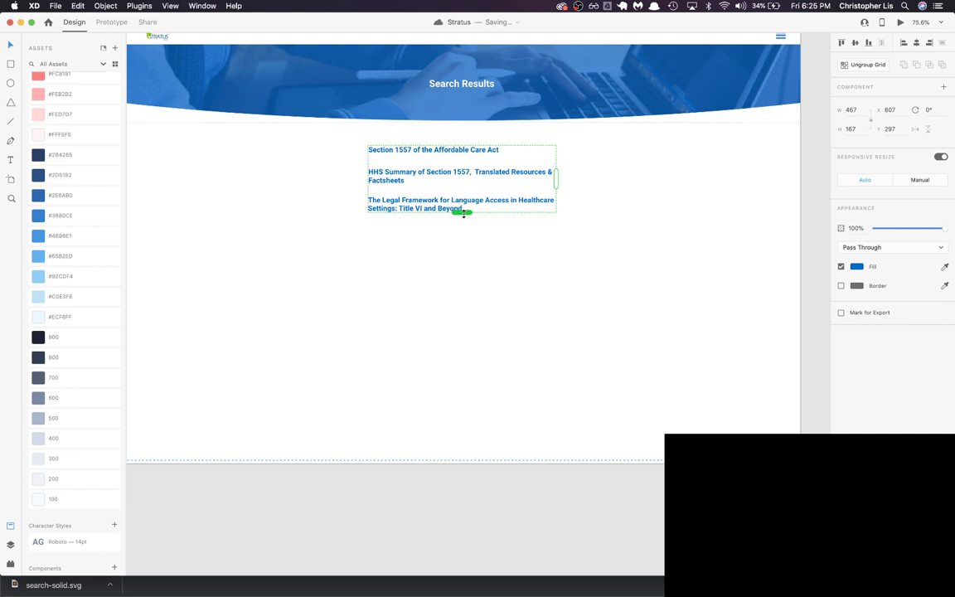
drag(464, 214, 463, 418)
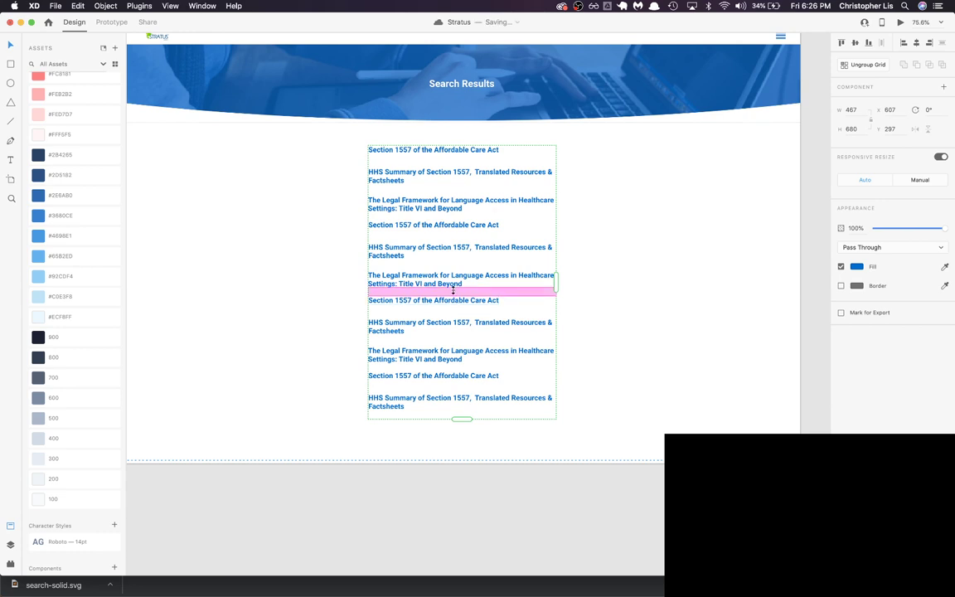
drag(454, 290, 453, 297)
key(super+z)
click(628, 298)
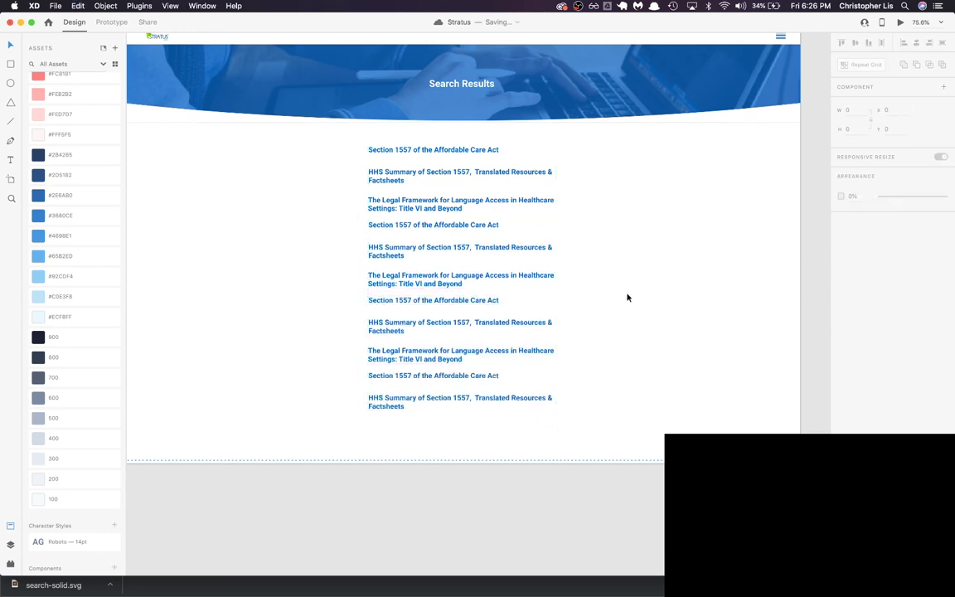
click(440, 262)
key(super+z)
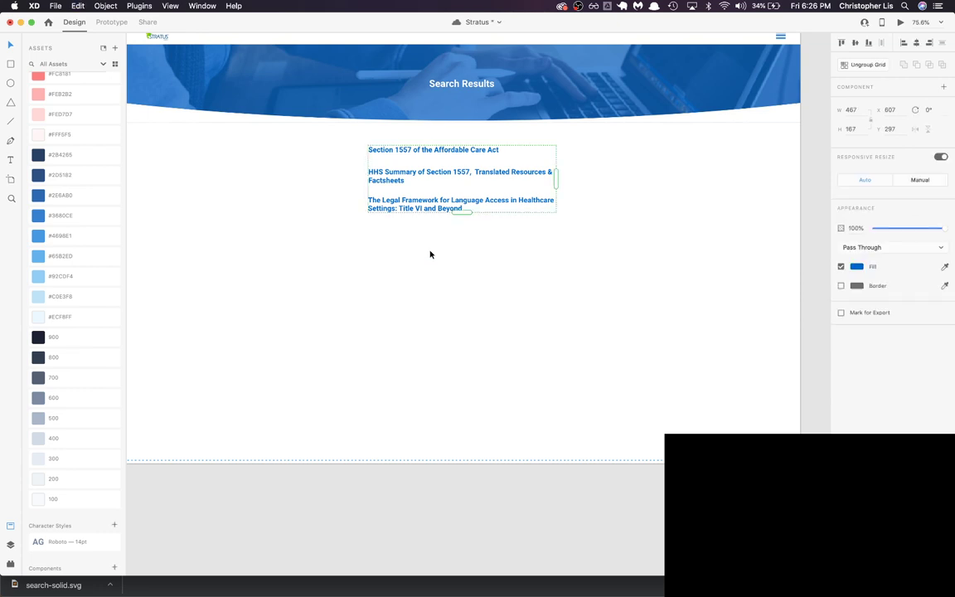
Step: Ungroup the repeat grid and the group inside it into three separate headings
key(super+shift+g)
click(471, 233)
click(440, 205)
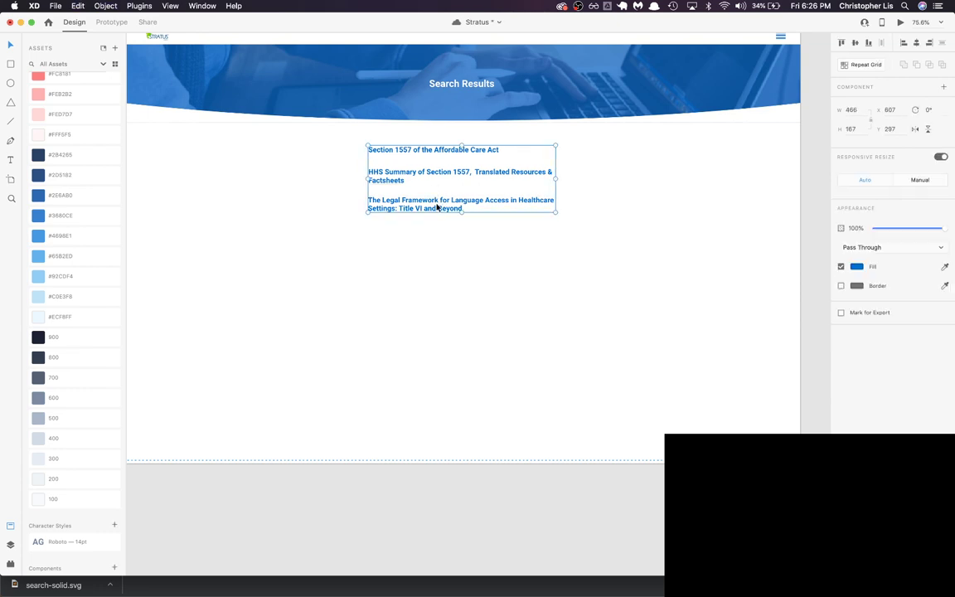
key(super+shift+g)
click(464, 226)
click(448, 212)
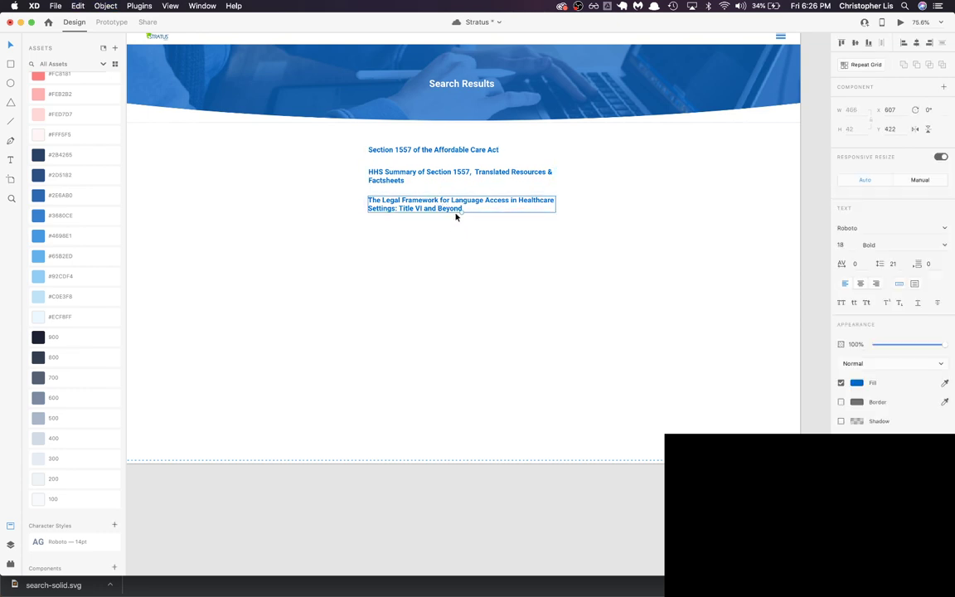
Step: Spread the second and third headings further down so the gaps between the three headings are larger
drag(516, 235, 389, 149)
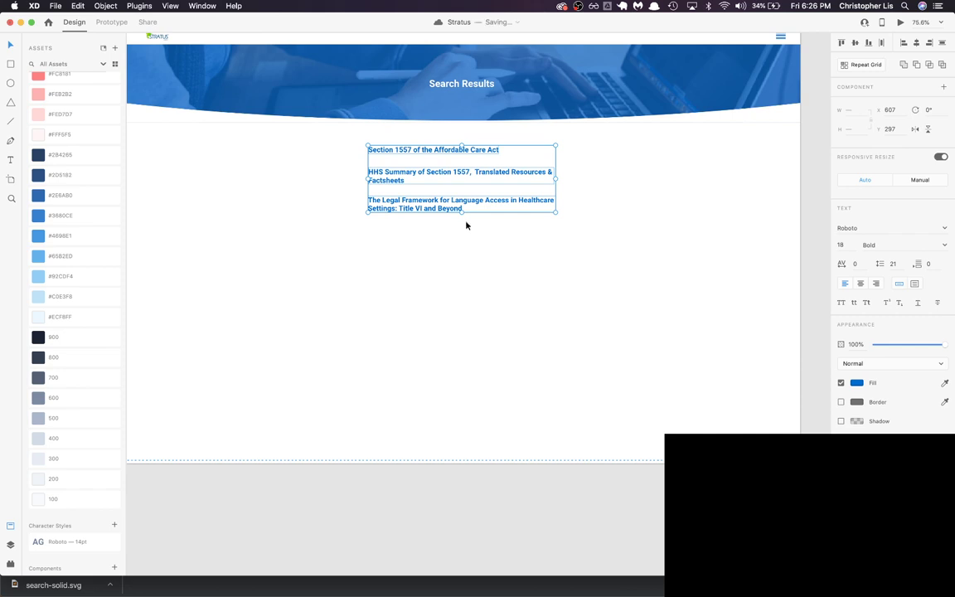
click(440, 209)
drag(440, 209, 442, 221)
shift+click(410, 184)
drag(410, 184, 409, 195)
click(457, 251)
drag(451, 239, 399, 147)
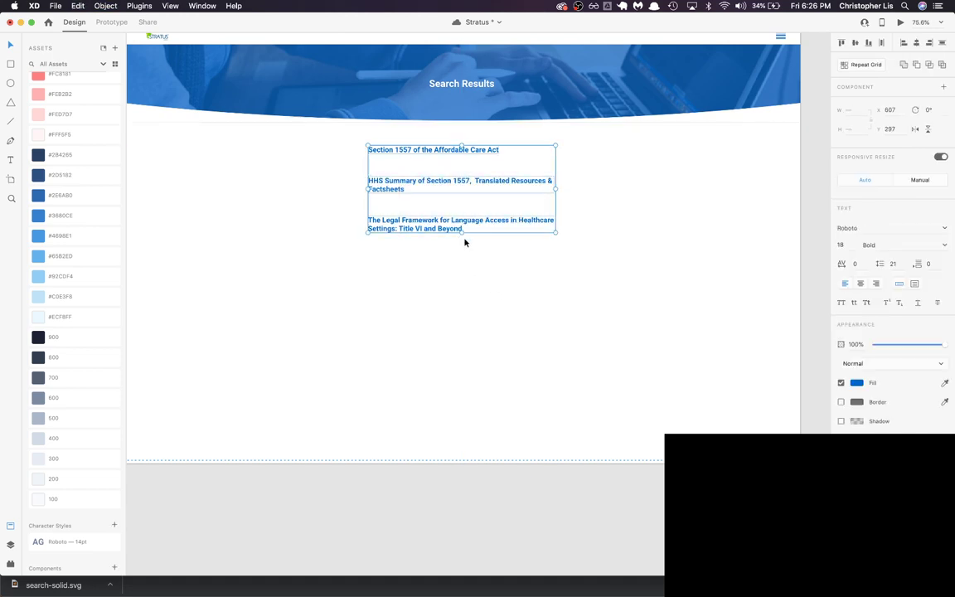
Step: Repeat the three spaced headings down the page in a repeat grid about 711 high
key(super+r)
drag(462, 233, 462, 431)
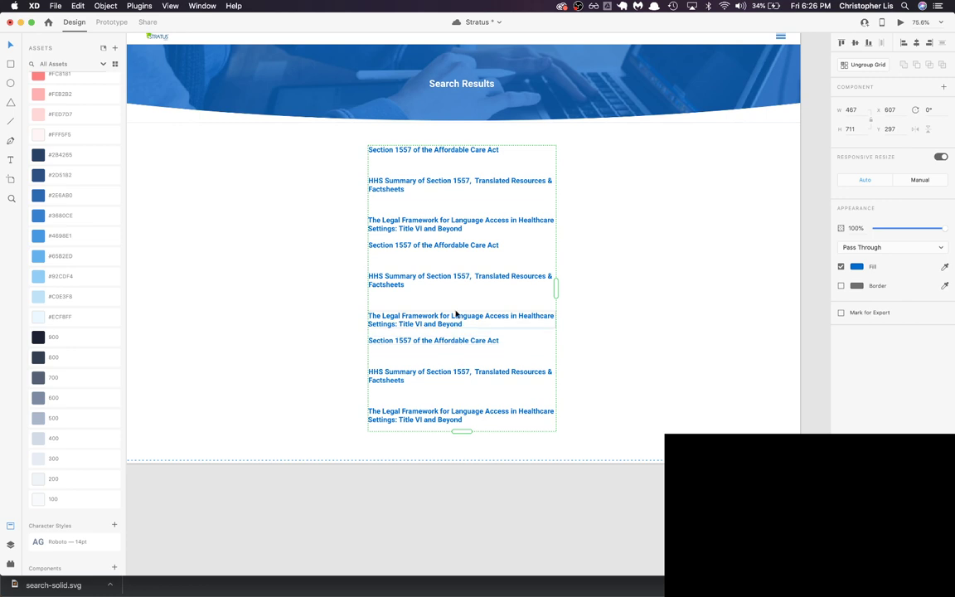
drag(448, 333, 471, 335)
Step: Ungroup the repeated headings and delete all of them except the topmost "Section 1557 of the Affordable Care Act"
click(533, 446)
drag(566, 430, 363, 189)
key(shift+super+g)
click(588, 323)
drag(561, 412, 352, 170)
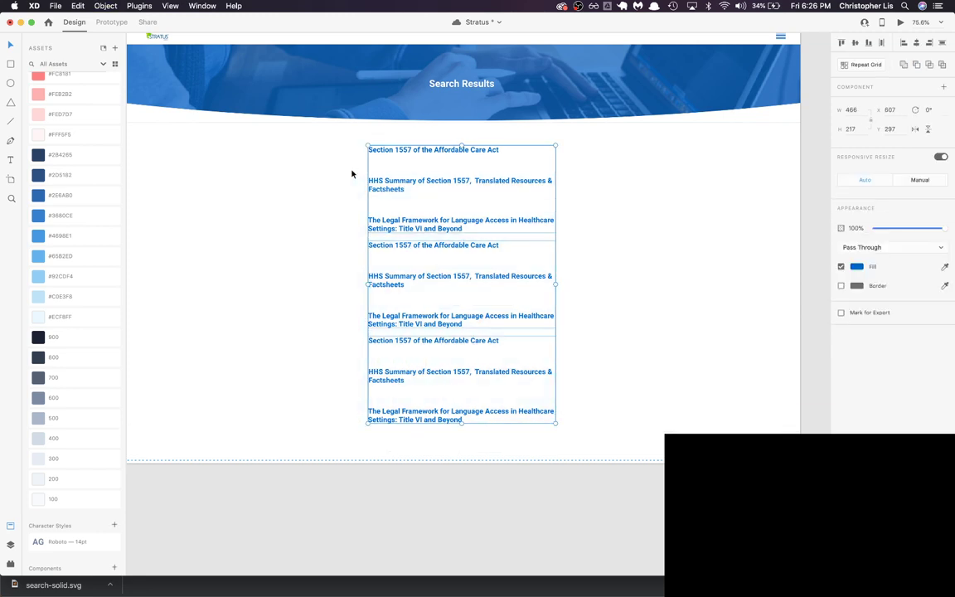
key(shift+super+g)
click(590, 386)
drag(583, 419, 364, 187)
key(Delete)
Step: Center the remaining heading horizontally at X 679 and repeat it downwards in a repeat grid about 711 high
click(469, 154)
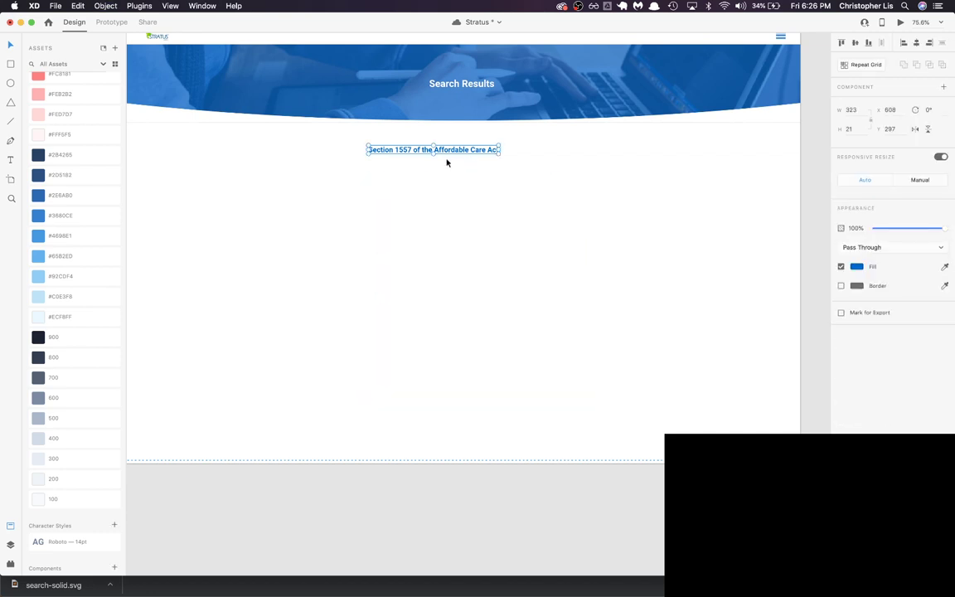
mouse_move(468, 167)
mouse_down()
mouse_move(498, 135)
mouse_move(479, 152)
mouse_up()
key(super+z)
key(super+r)
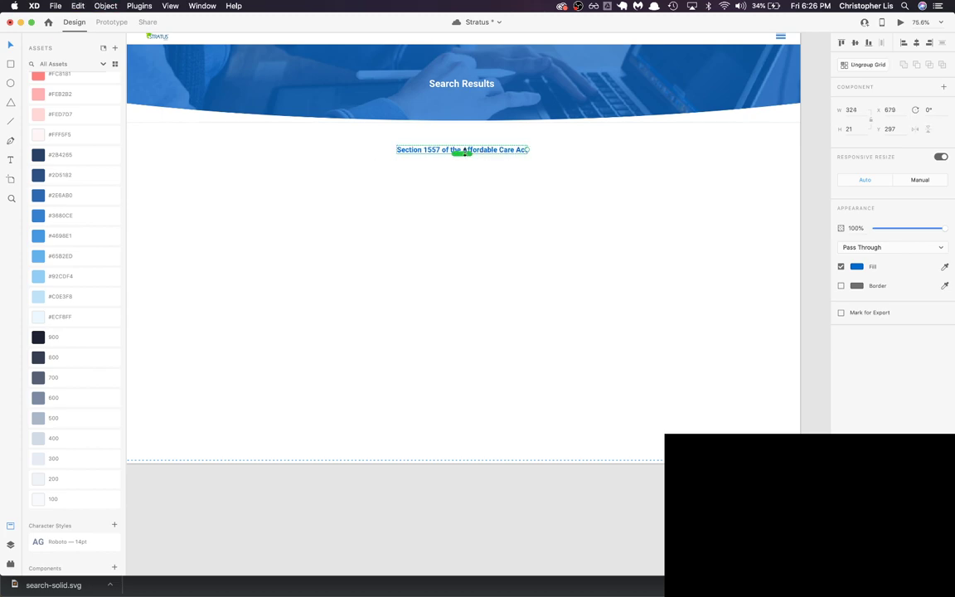
drag(461, 155, 455, 435)
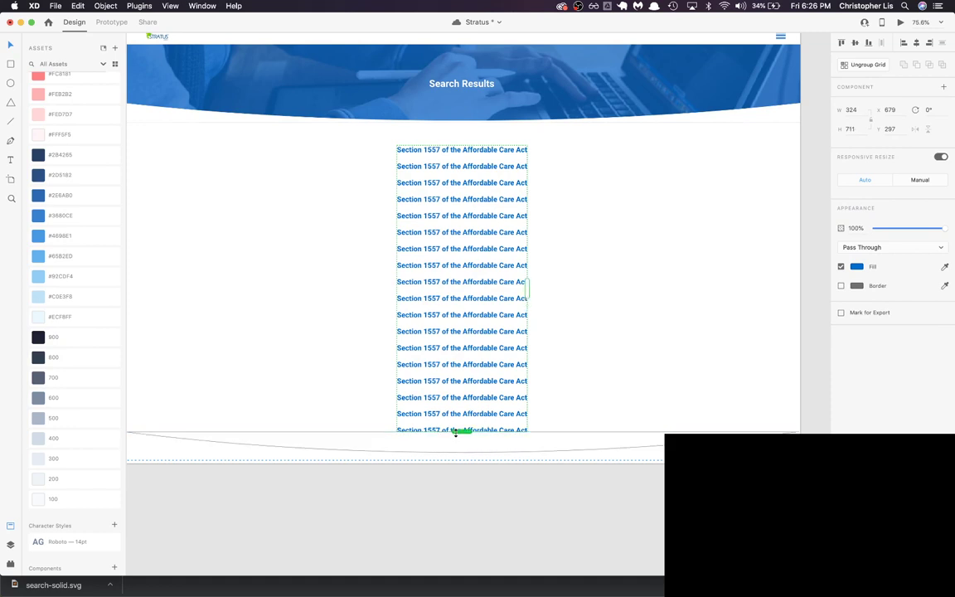
Step: Send the curved shape near the artboard's lower edge behind the repeated headings
click(622, 462)
drag(662, 461, 621, 419)
key(shift+super+[)
click(621, 423)
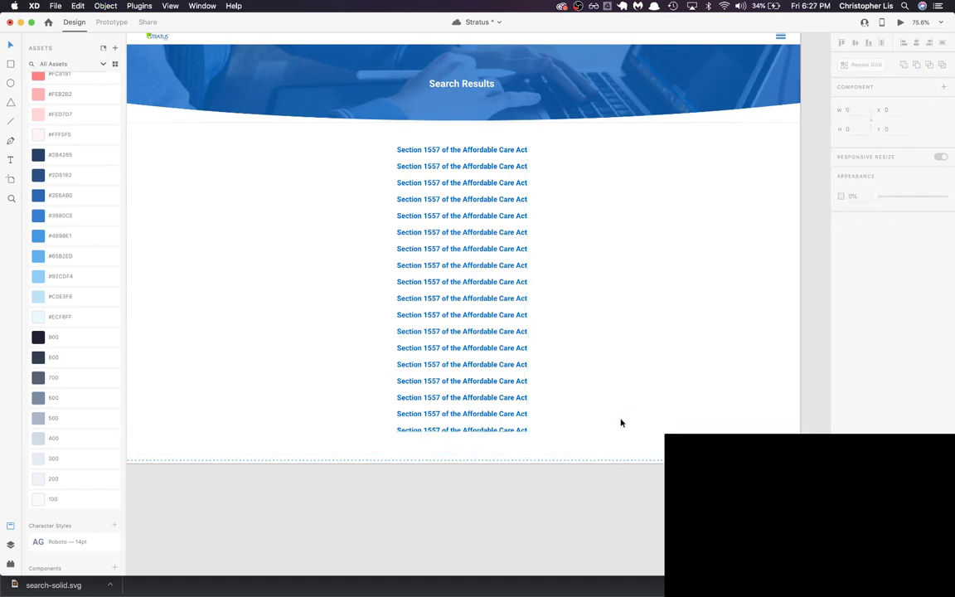
Step: Extend the heading repeat grid to about 327 × 728 to show the full last row, and slightly increase the row spacing
click(524, 426)
mouse_move(456, 431)
mouse_down()
mouse_move(456, 455)
mouse_move(459, 386)
mouse_move(461, 438)
mouse_up()
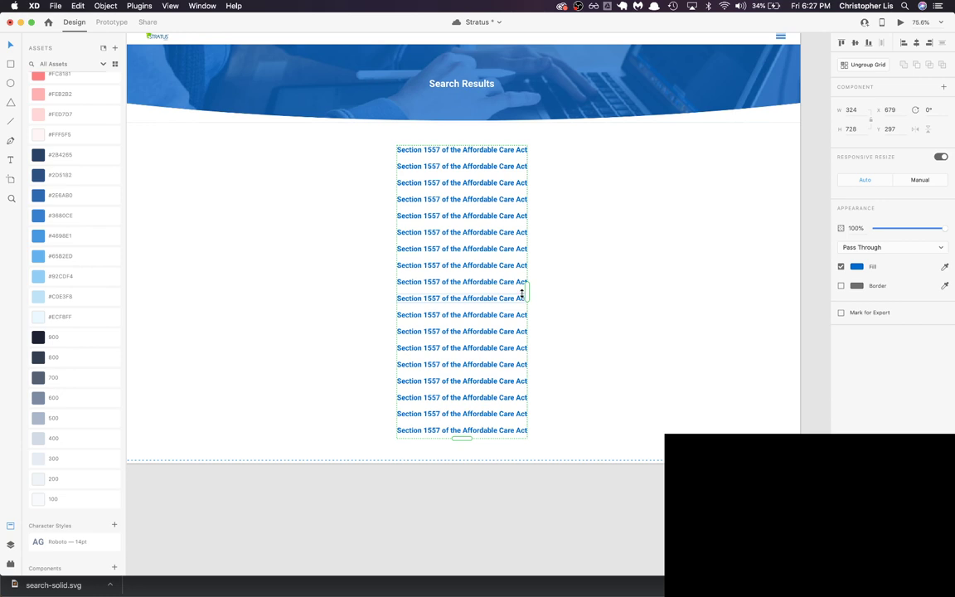
mouse_move(527, 290)
mouse_down()
mouse_move(555, 292)
mouse_move(528, 292)
mouse_up()
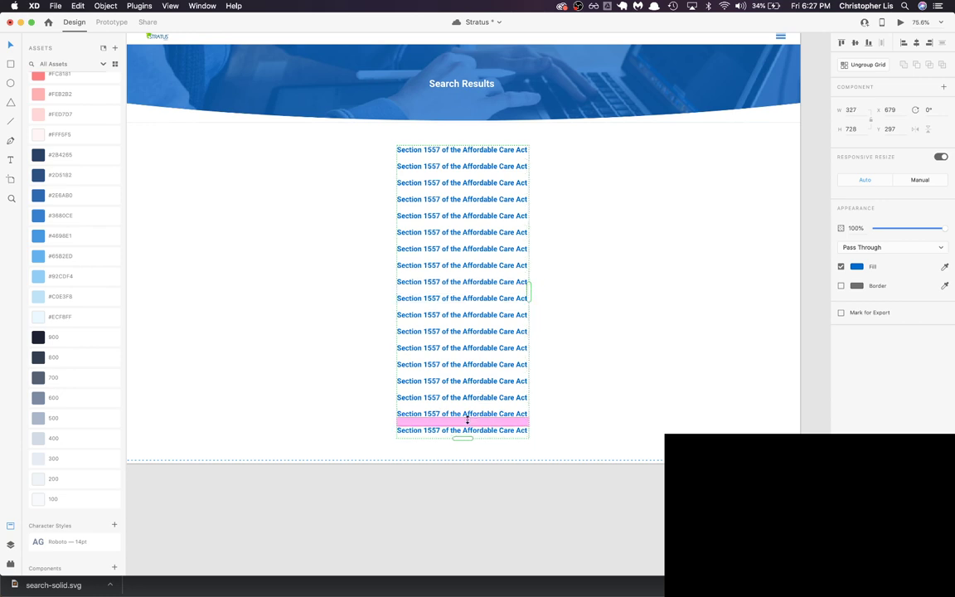
drag(465, 422, 467, 437)
click(598, 388)
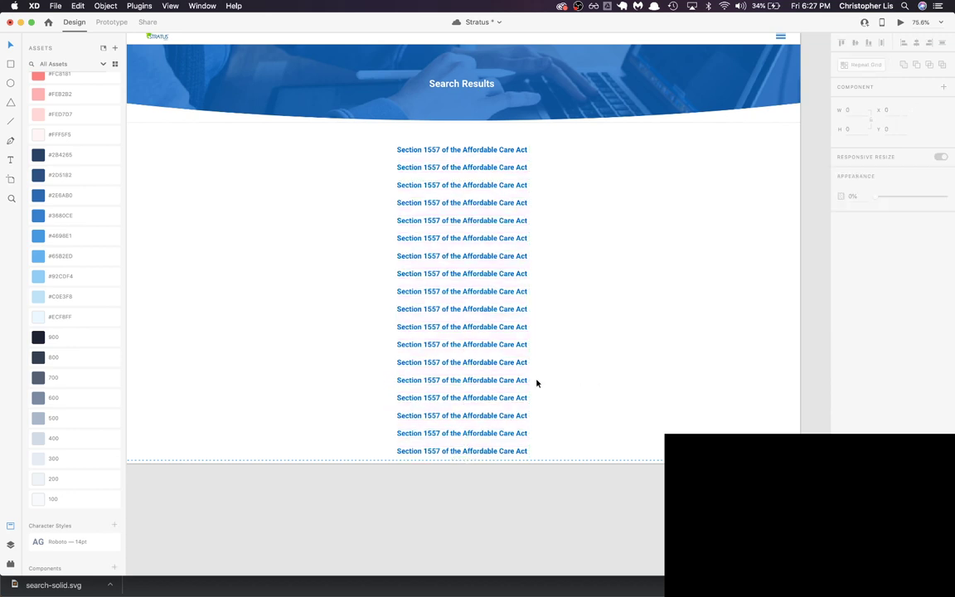
Step: Widen the row spacing of the repeated "Section 1557 of the Affordable Care Act" headings to slightly more than 24
click(467, 300)
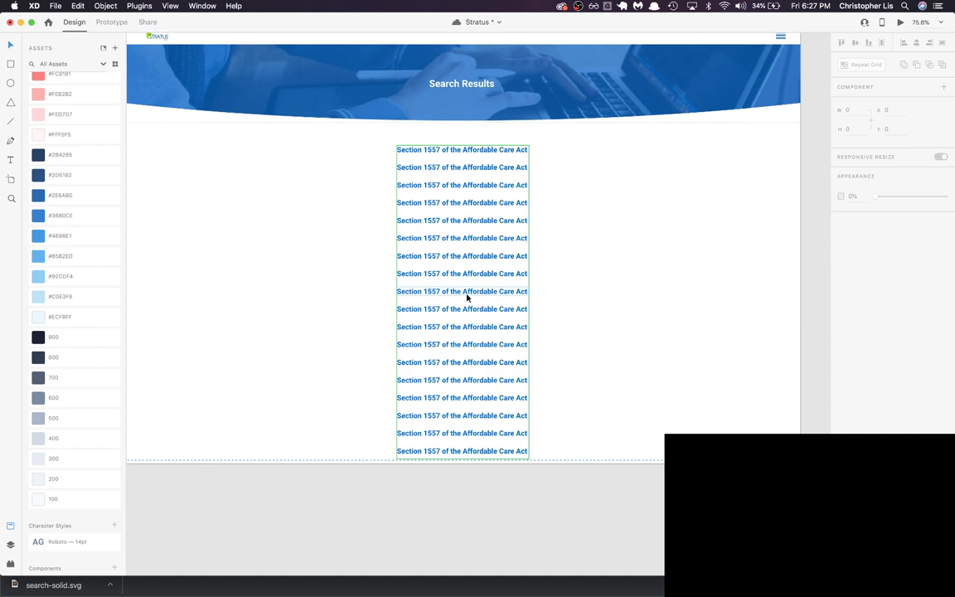
drag(467, 280, 467, 282)
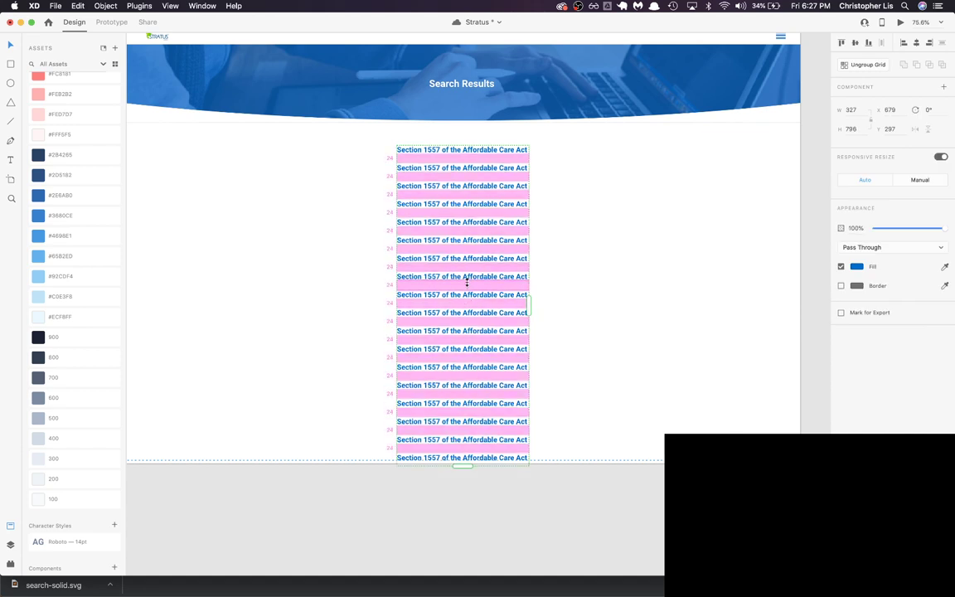
click(567, 283)
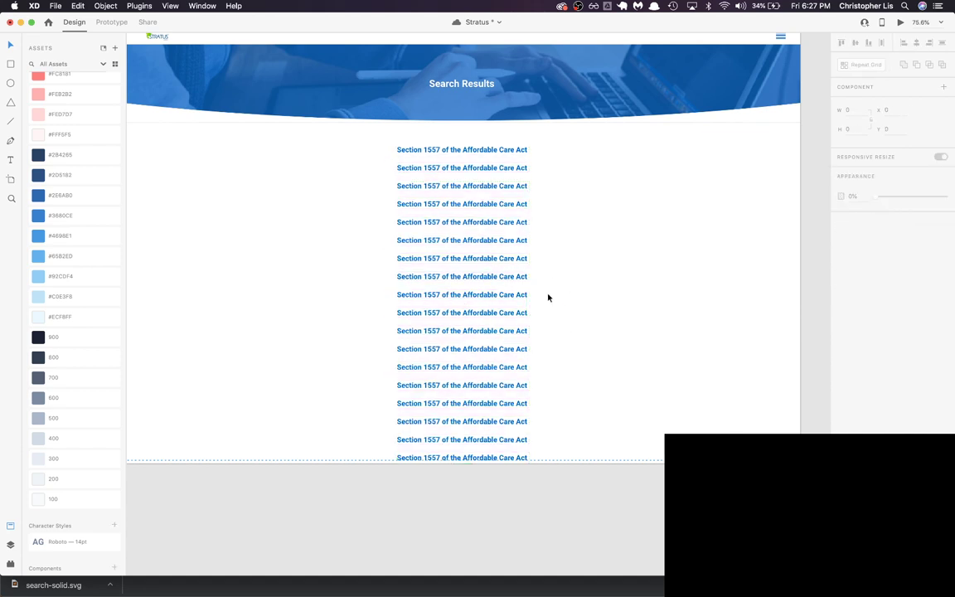
click(493, 219)
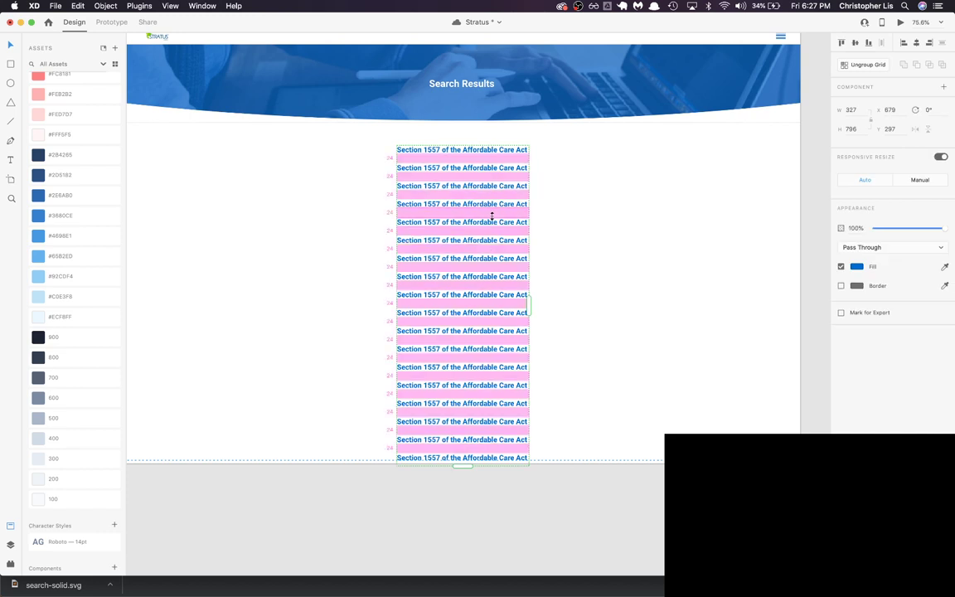
drag(492, 216, 492, 218)
click(571, 225)
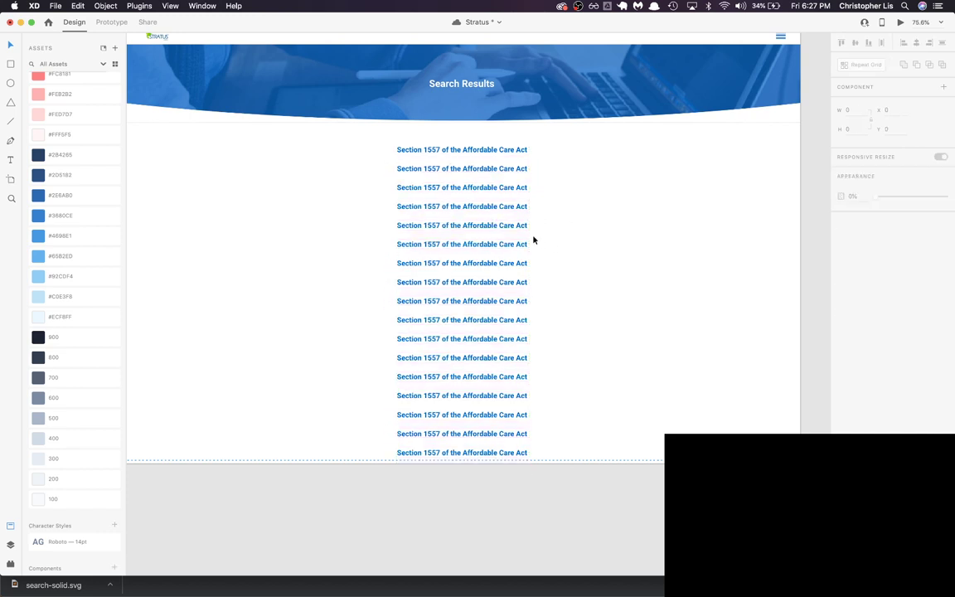
Step: Move the heading repeat grid up and to the left within the Search Results artboard
click(505, 231)
drag(501, 227, 470, 215)
click(591, 237)
scroll(590, 238, down, 3)
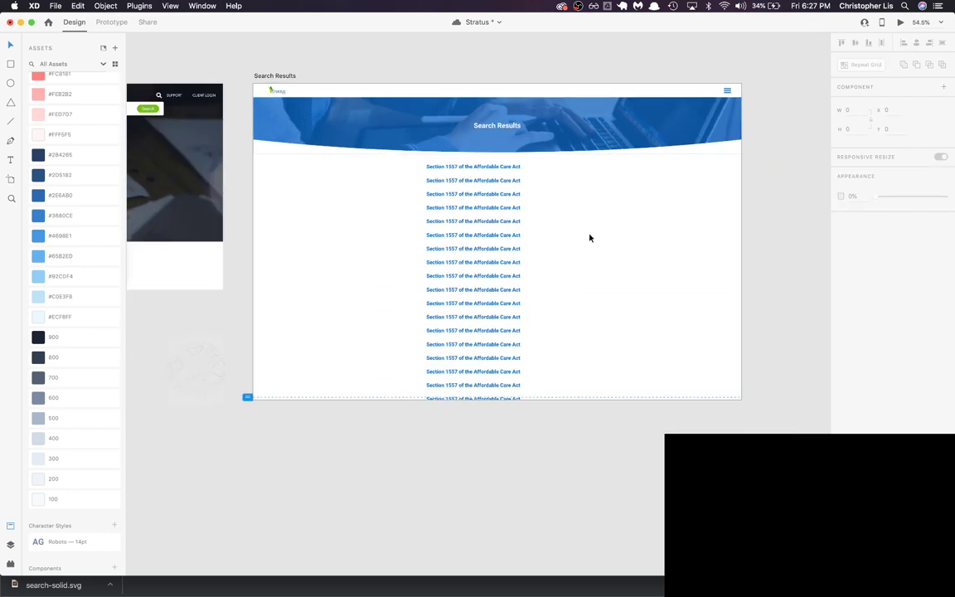
Step: Undo the heading grid changes back to the three sets of ungrouped, mixed result headings
key(super+z)
key(super+z)
key(super+z)
key(super+z)
key(super+z)
key(super+z)
key(super+z)
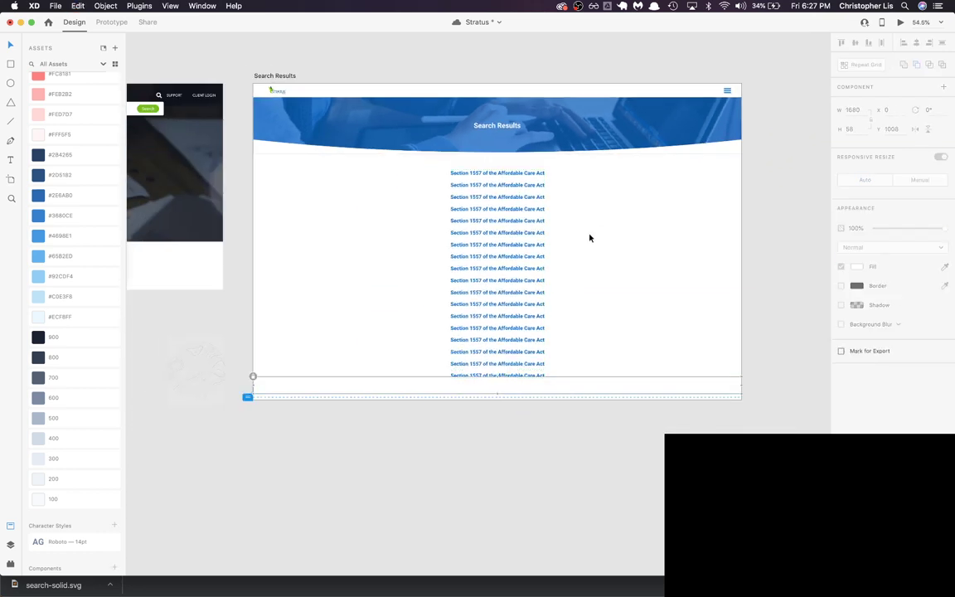
key(super+z)
key(super+z)
key(super+z)
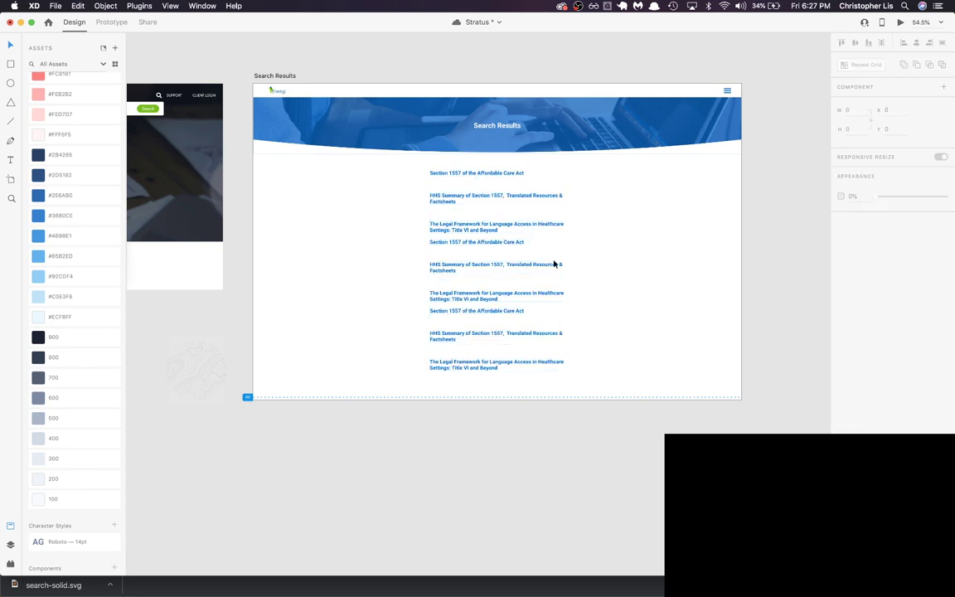
Step: Delete the curved shape near the artboard's lower edge and the two lower sets of result headings
drag(558, 382, 568, 397)
drag(586, 448, 424, 384)
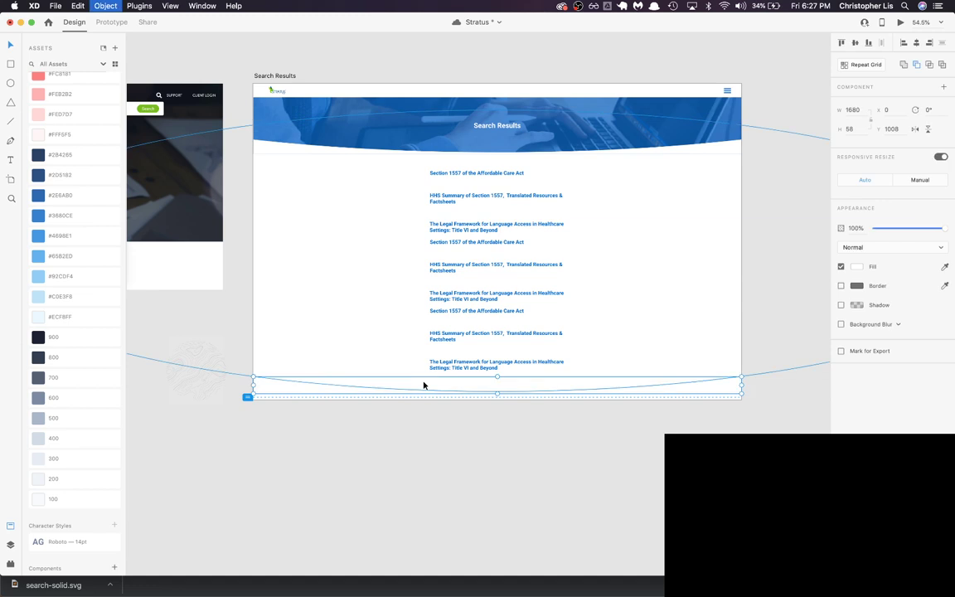
key(Delete)
scroll(486, 359, up, 3)
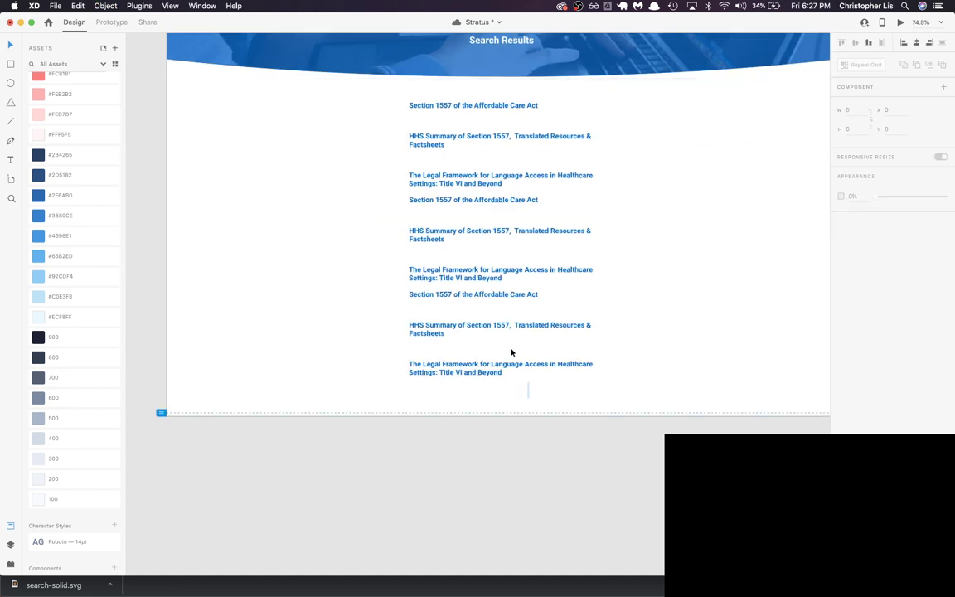
drag(511, 352, 456, 202)
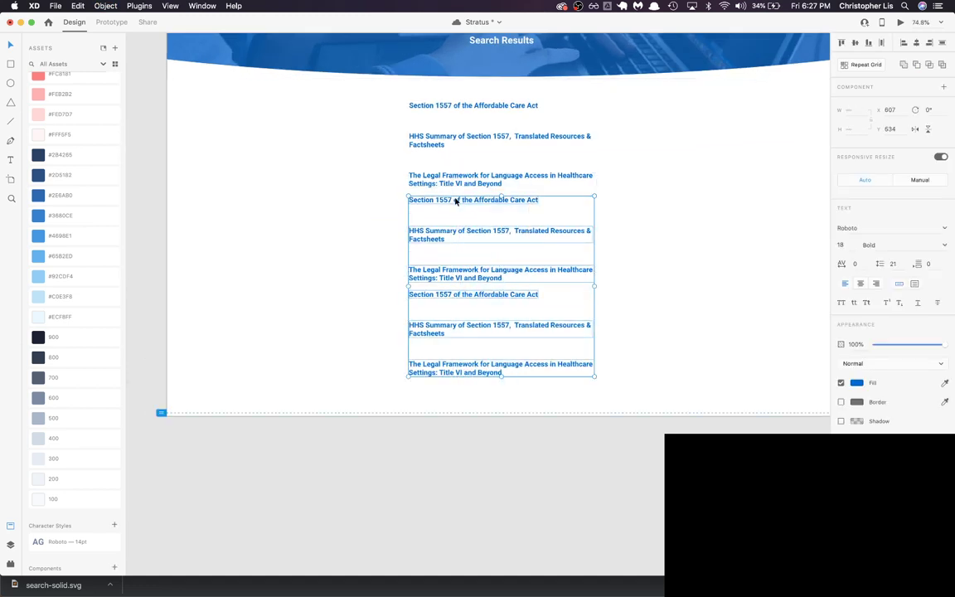
key(Delete)
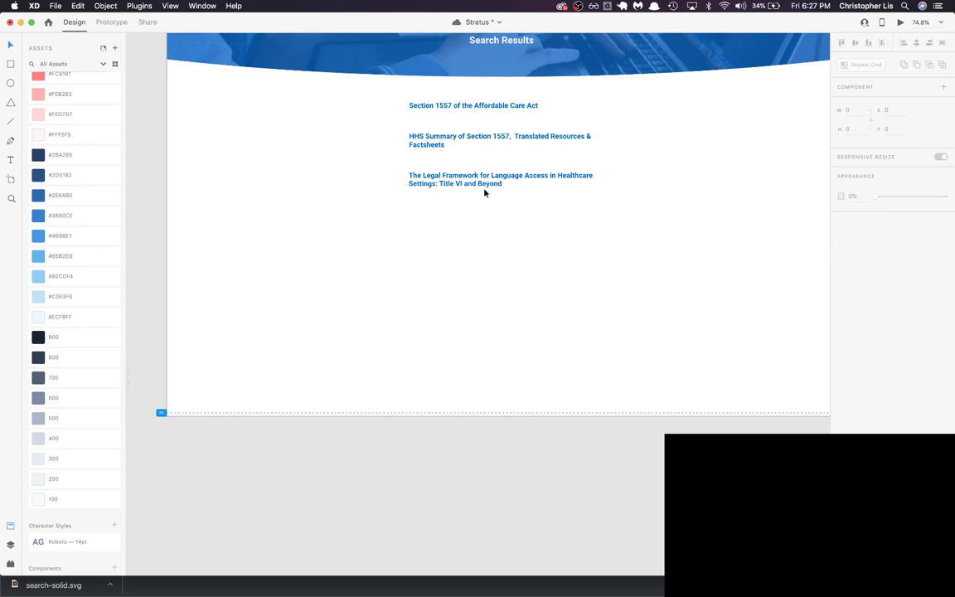
click(483, 185)
drag(496, 164, 405, 72)
key(Delete)
key(super+z)
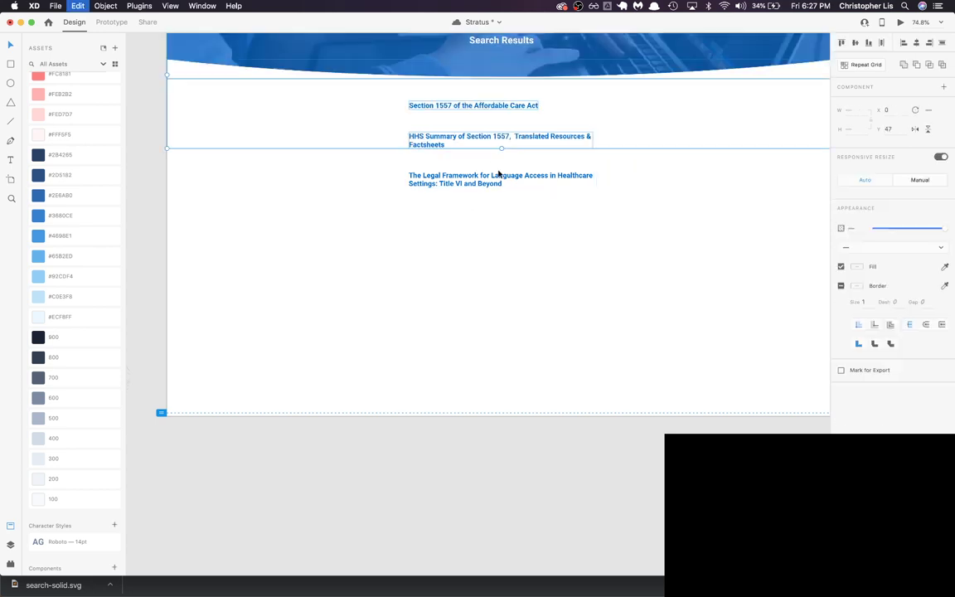
Step: Delete the Section 1557 and HHS Summary headings, keeping only "The Legal Framework for Language Access in Healthcare Settings: Title VI and Beyond"
click(498, 176)
drag(611, 152, 410, 90)
key(Delete)
Step: Move the remaining heading up to Y 313 and repeat it downwards in a repeat grid of about 467 × 699
click(418, 183)
drag(455, 183, 508, 362)
key(super+r)
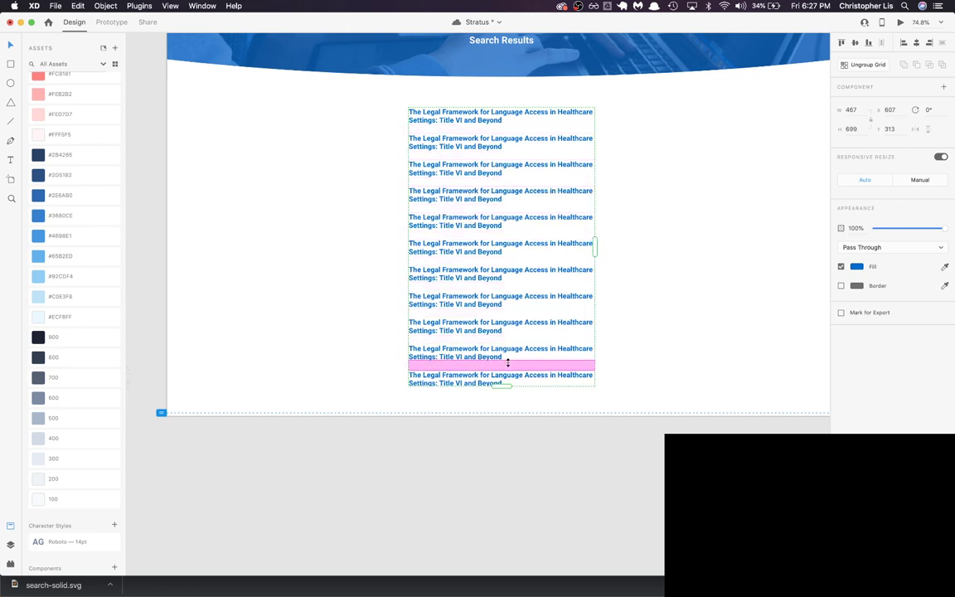
Step: Widen the row spacing of the heading repeat grid to slightly more than 27, making the grid about 739 high
click(698, 358)
click(498, 366)
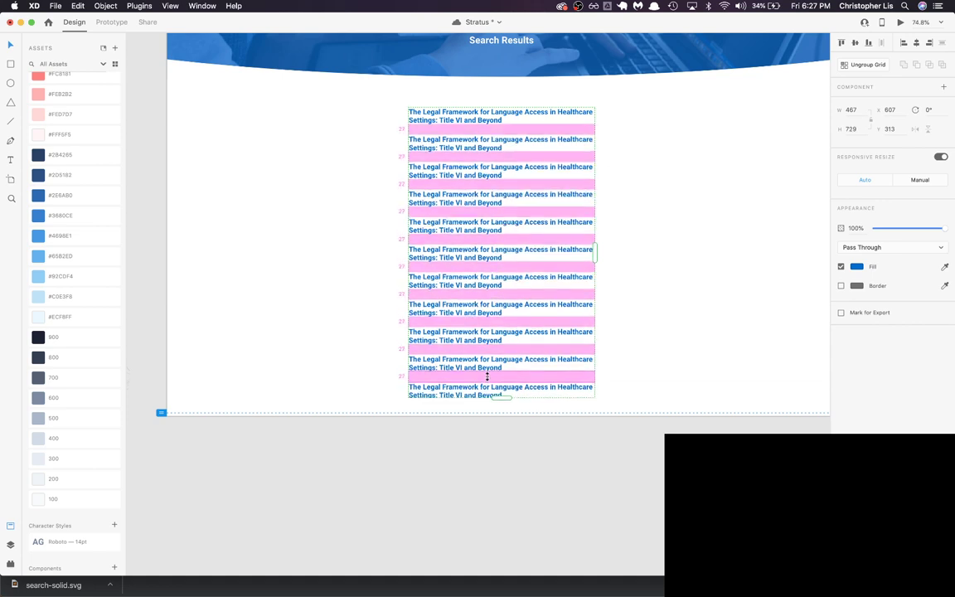
drag(487, 378, 487, 380)
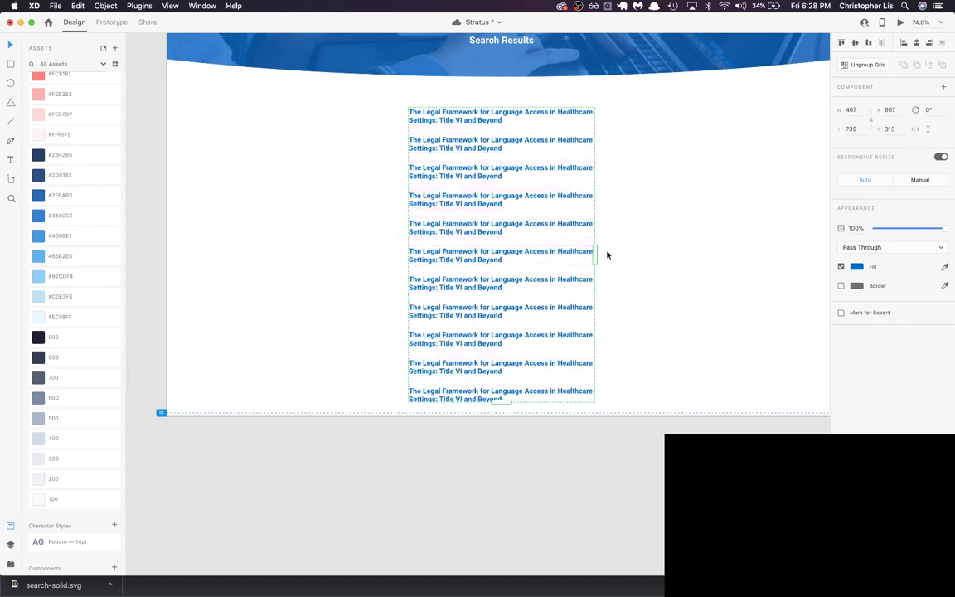
click(608, 254)
Step: Move the heading repeat grid up to about Y 283 and shorten it to ten rows, about 696 high
drag(470, 236, 469, 219)
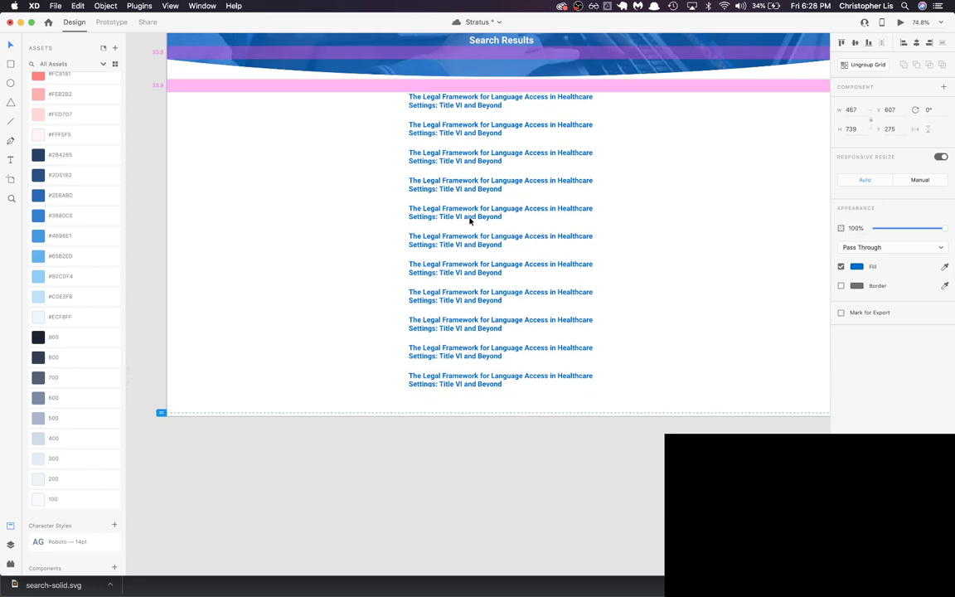
click(678, 356)
click(474, 379)
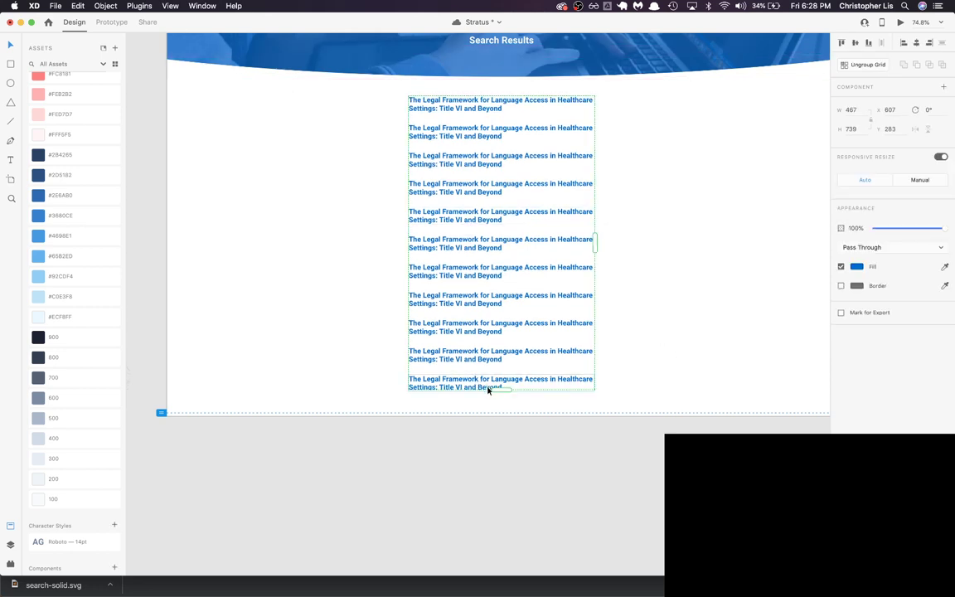
drag(499, 390, 502, 374)
key(super+z)
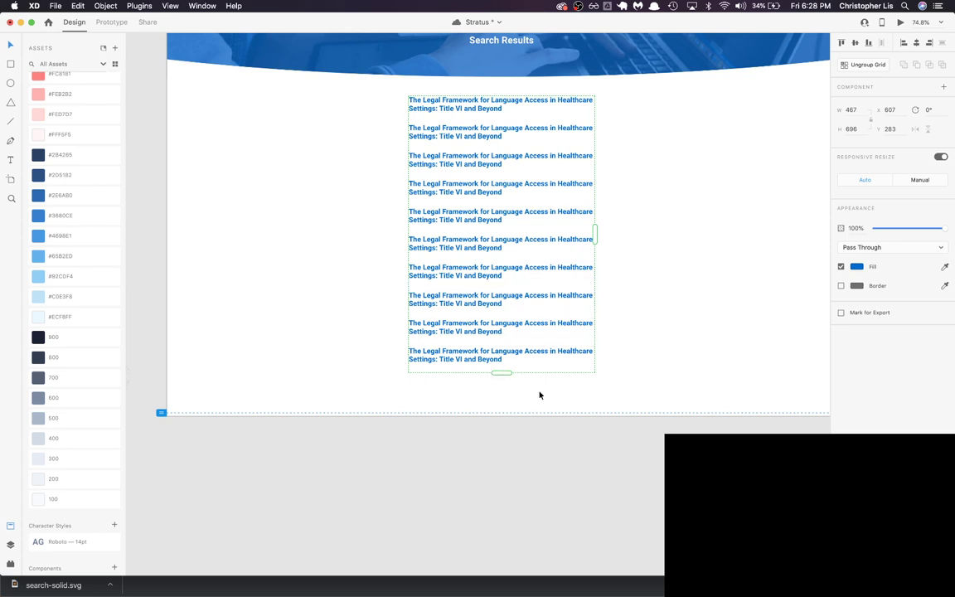
click(559, 411)
scroll(558, 412, up, 2)
scroll(559, 411, right, 1)
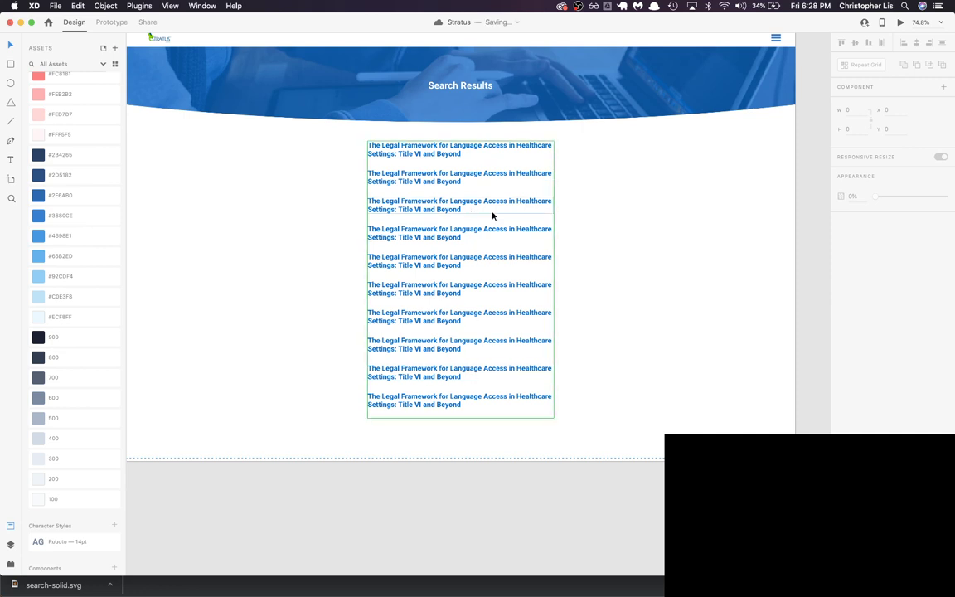
scroll(603, 267, up, 2)
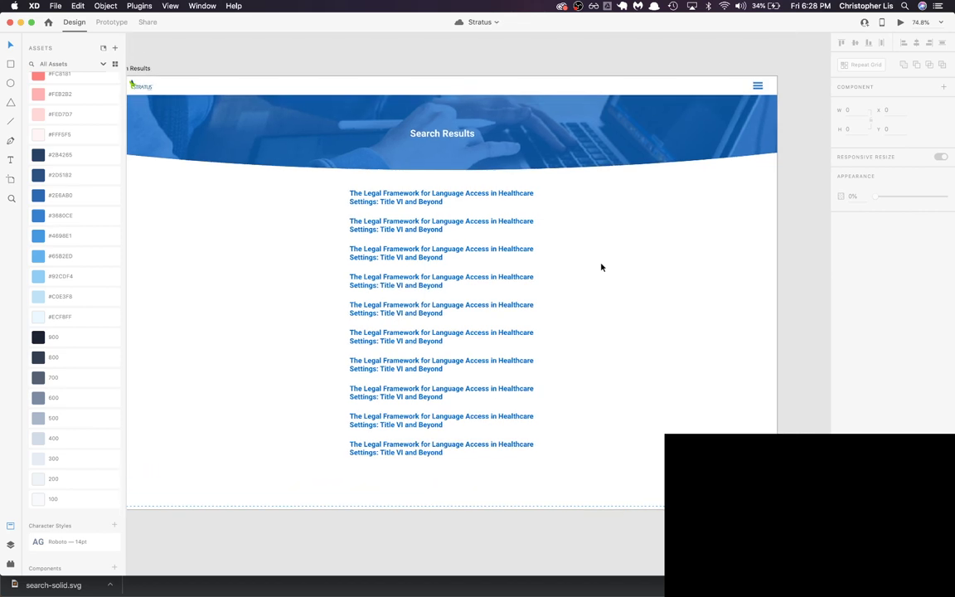
click(395, 345)
scroll(405, 383, down, 1)
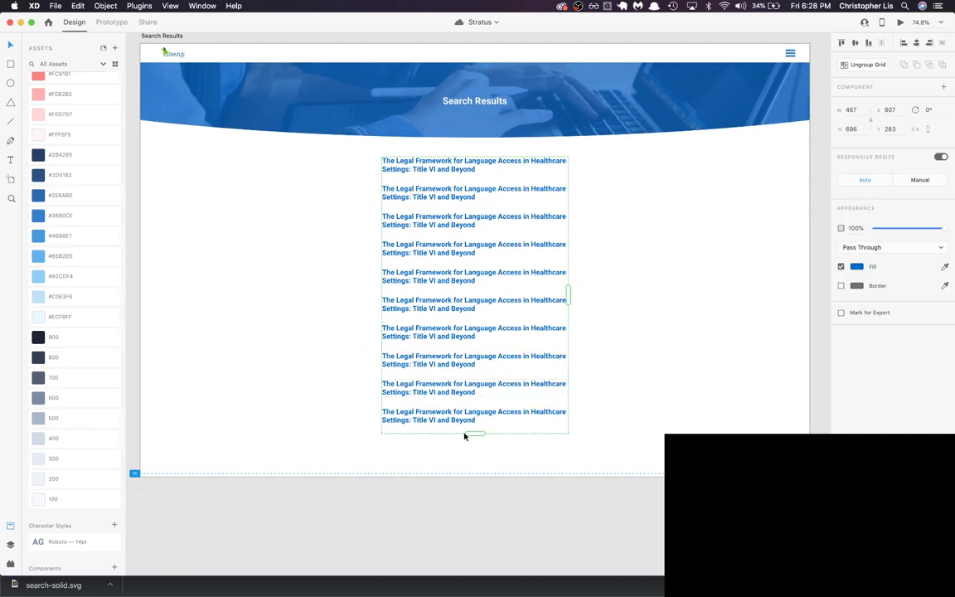
scroll(475, 449, up, 2)
Step: Place the text "1" below the last repeated heading at about X 926, Y 999
key(t)
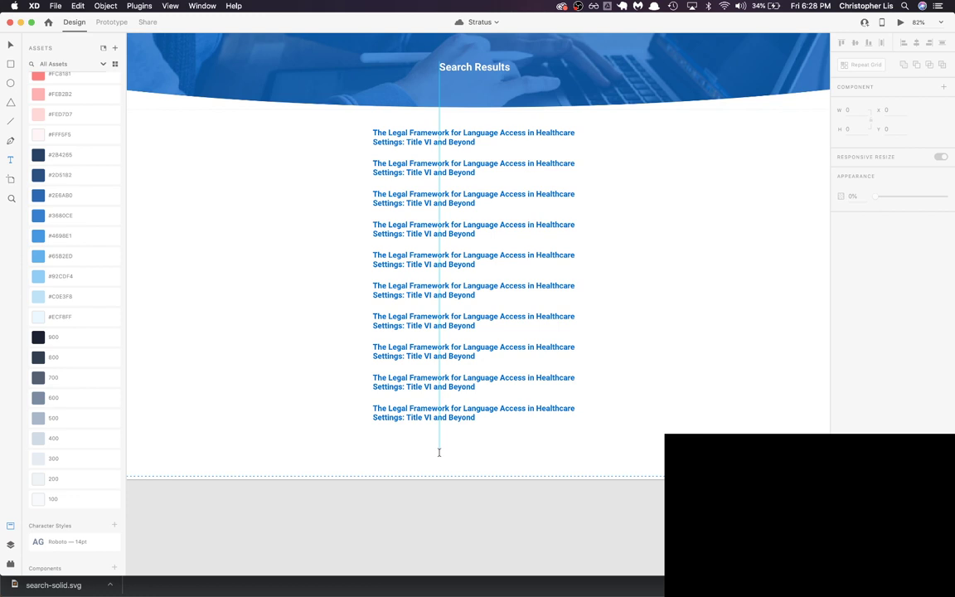
click(440, 452)
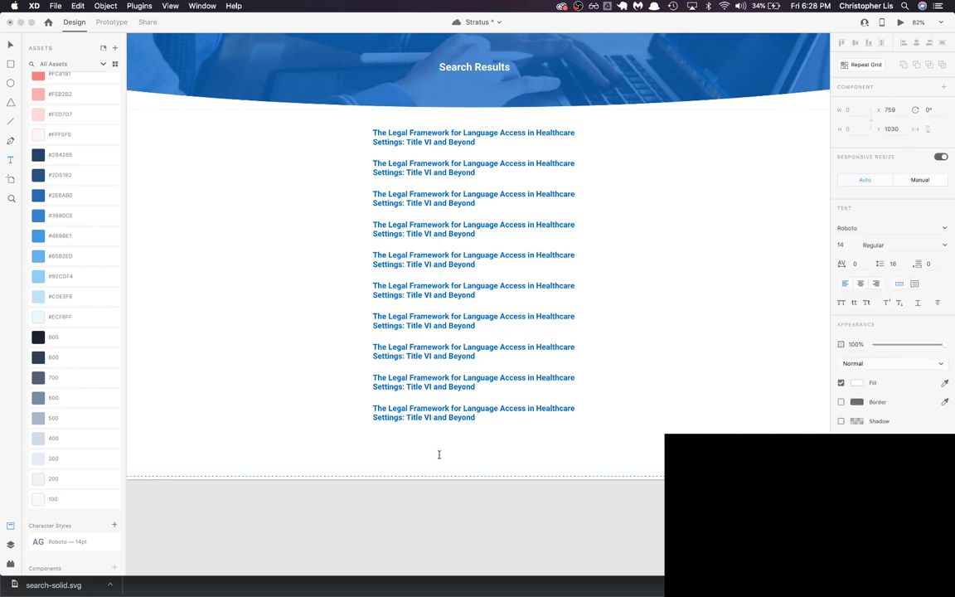
scroll(459, 449, up, 3)
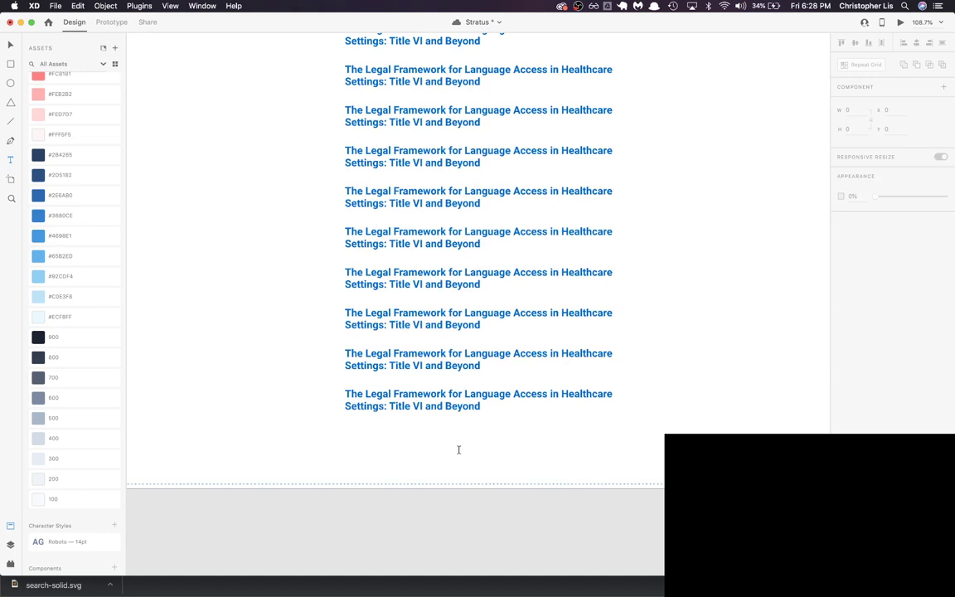
click(458, 450)
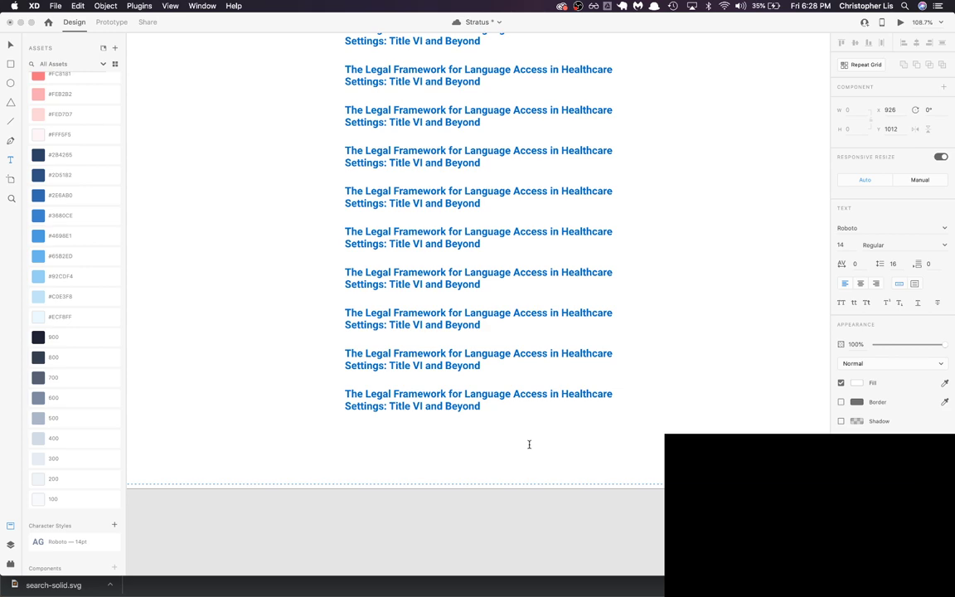
text(1)
key(Escape)
Step: Set the fill of the page number "1" to black, #000000
scroll(531, 447, up, 4)
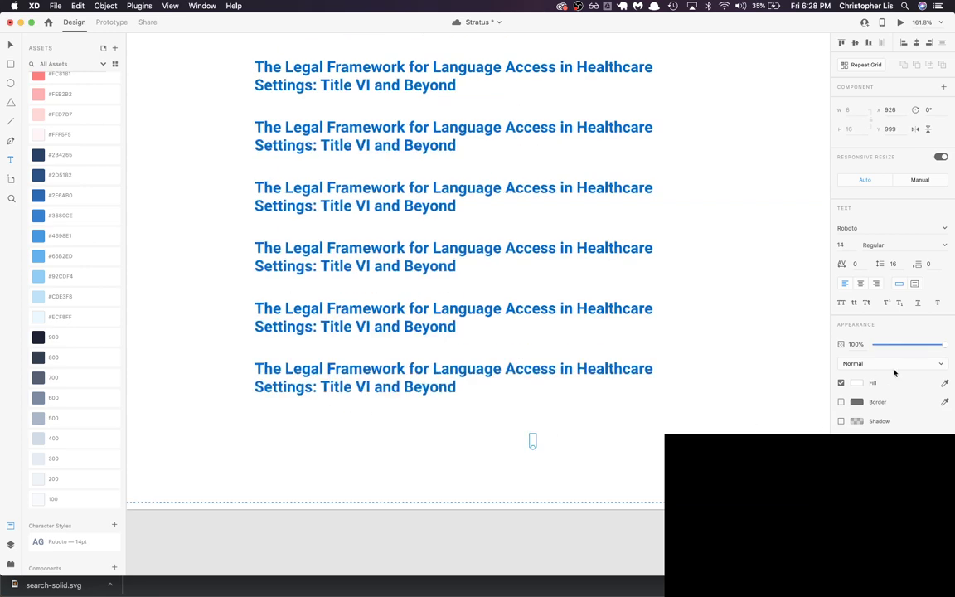
click(857, 384)
text(1)
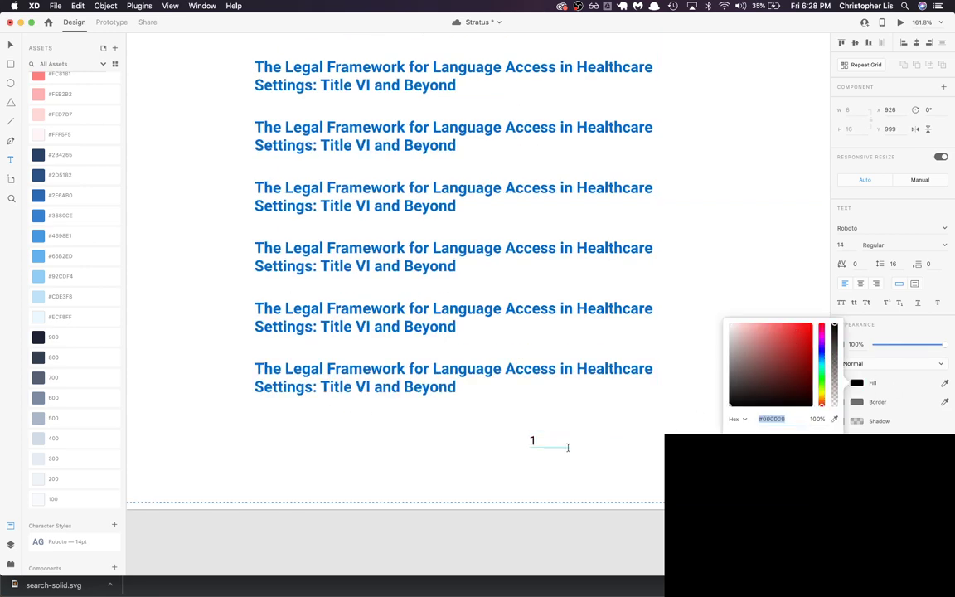
click(589, 483)
click(531, 442)
Step: Duplicate the page number "1" to its right at about X 949 and change the copy to "2"
scroll(537, 439, up, 3)
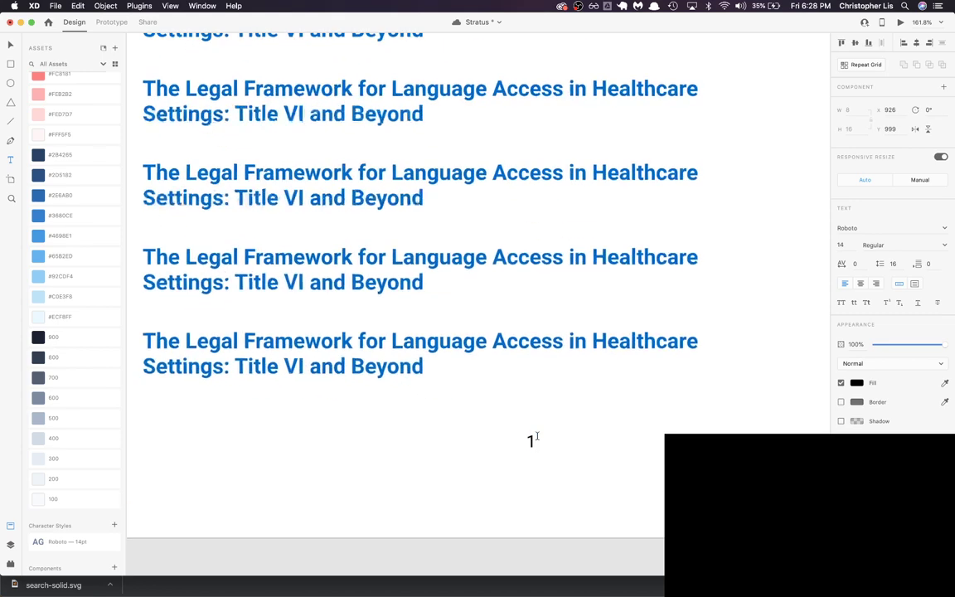
alt+drag(531, 442, 560, 445)
double_click(560, 445)
text(2)
key(Return)
key(super+z)
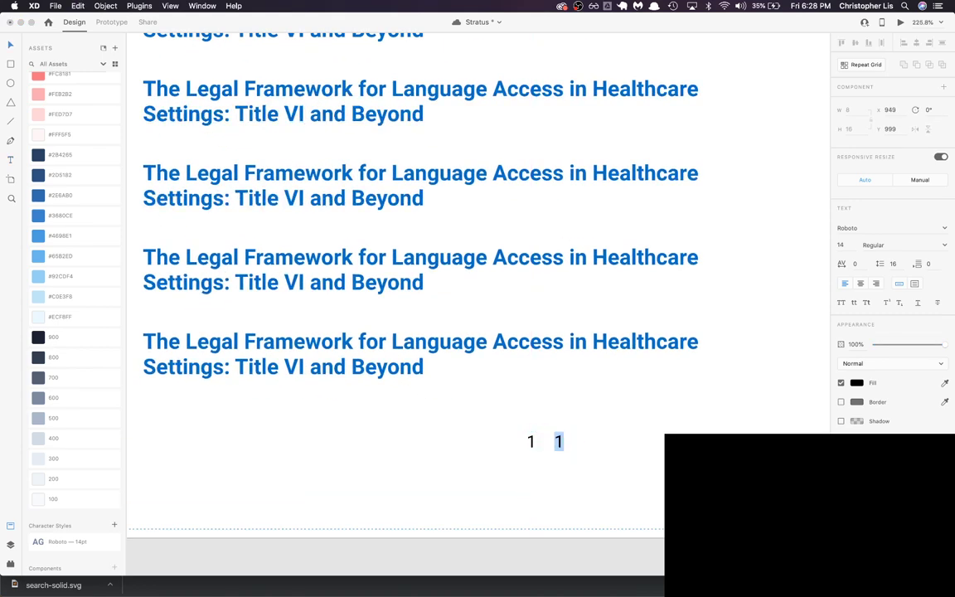
text(2)
key(Escape)
Step: Copy the page number further right in an evenly spaced row and change it to "3"
alt+drag(559, 445, 672, 442)
double_click(587, 442)
text(3)
key(Escape)
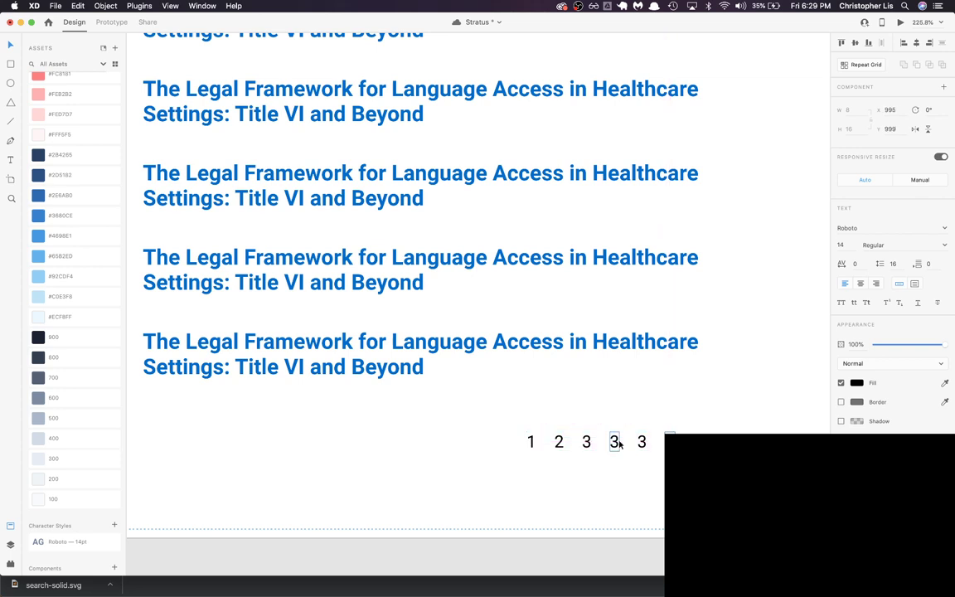
Step: Change the next two copies of the "3" in the page number row to "4" and "5"
double_click(614, 442)
text(4)
double_click(642, 442)
text(5)
click(664, 449)
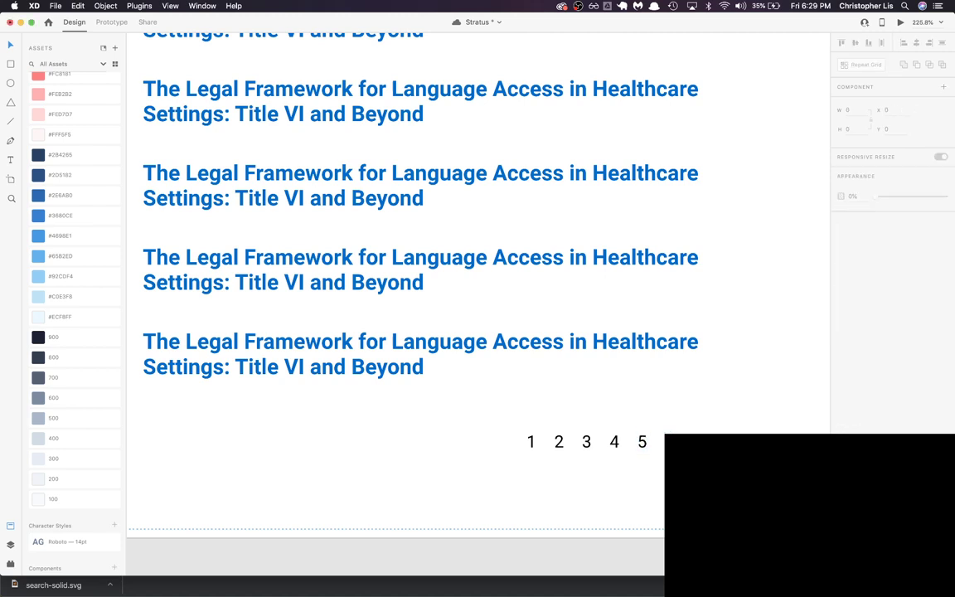
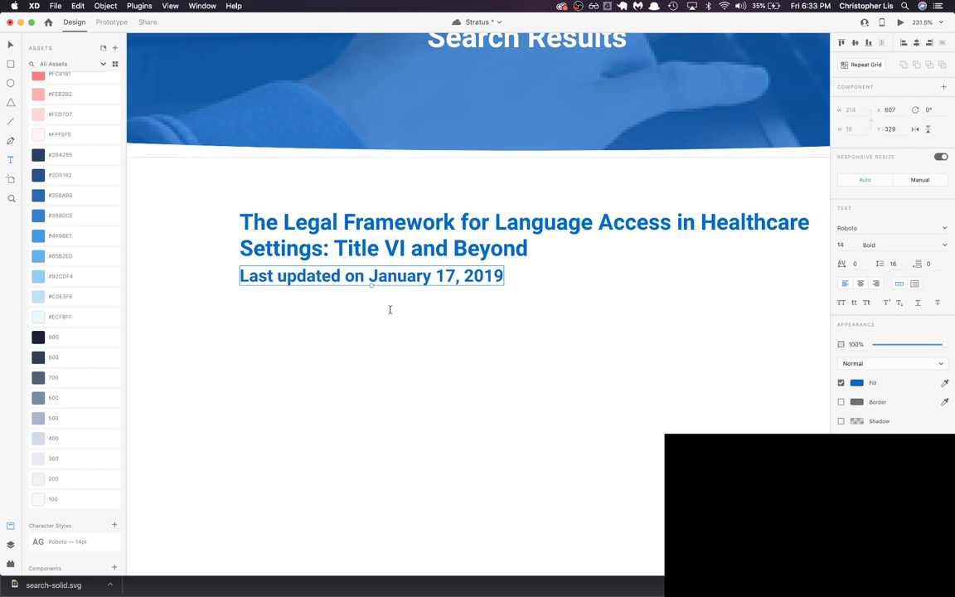
Step: Set the "Last updated on January 17, 2019" line to Regular weight with the grey 500 fill, and save the document
click(445, 314)
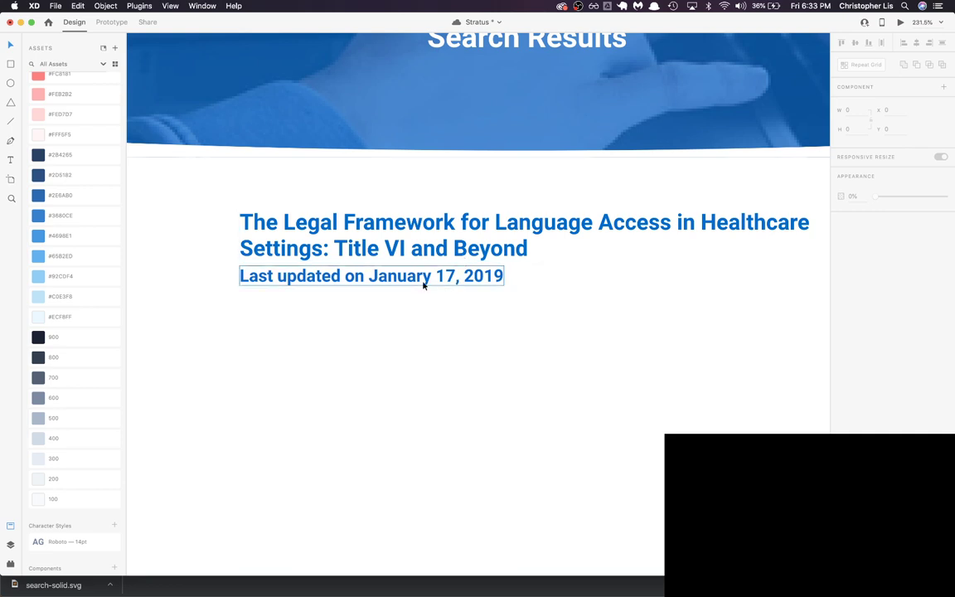
click(355, 251)
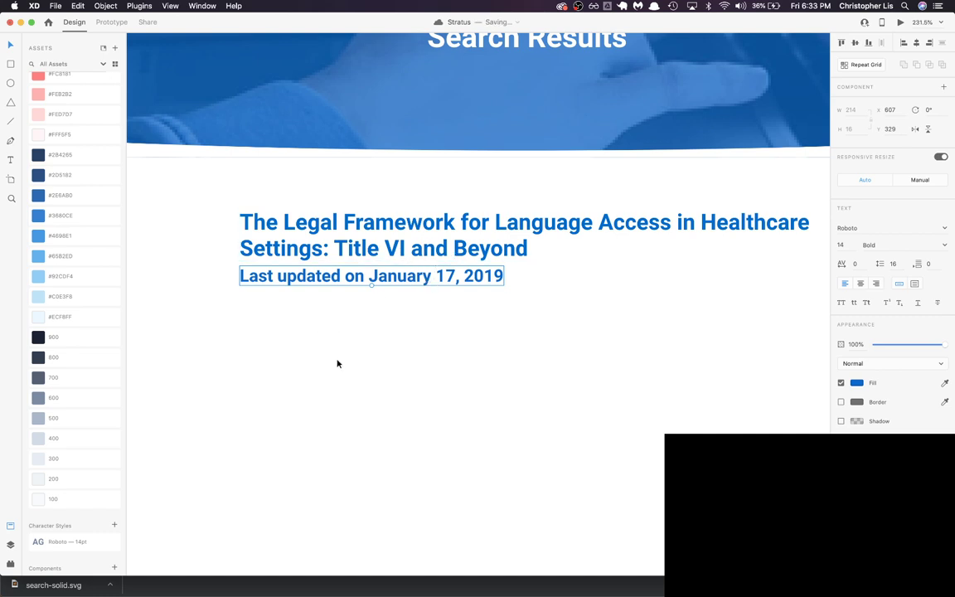
click(929, 243)
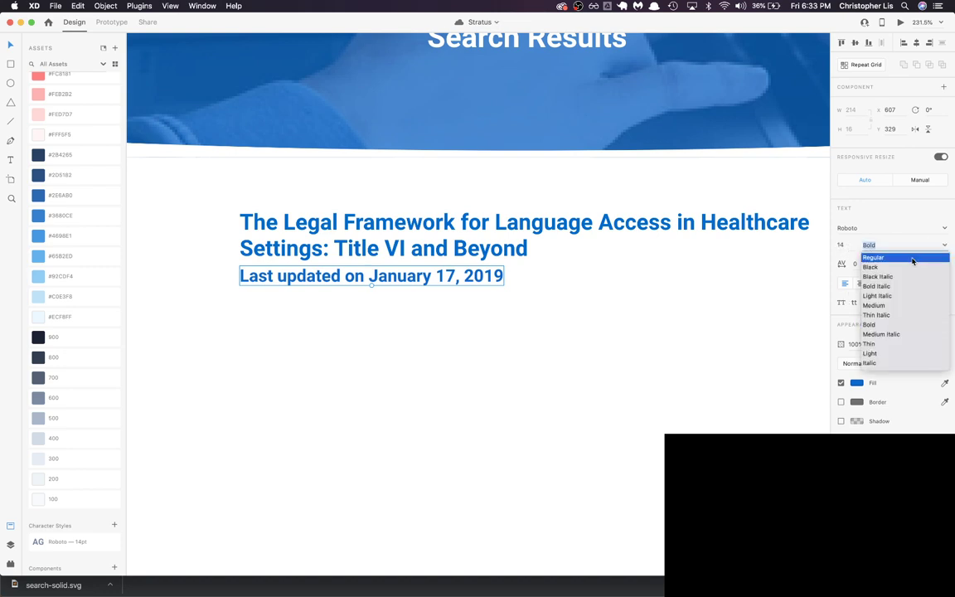
click(913, 257)
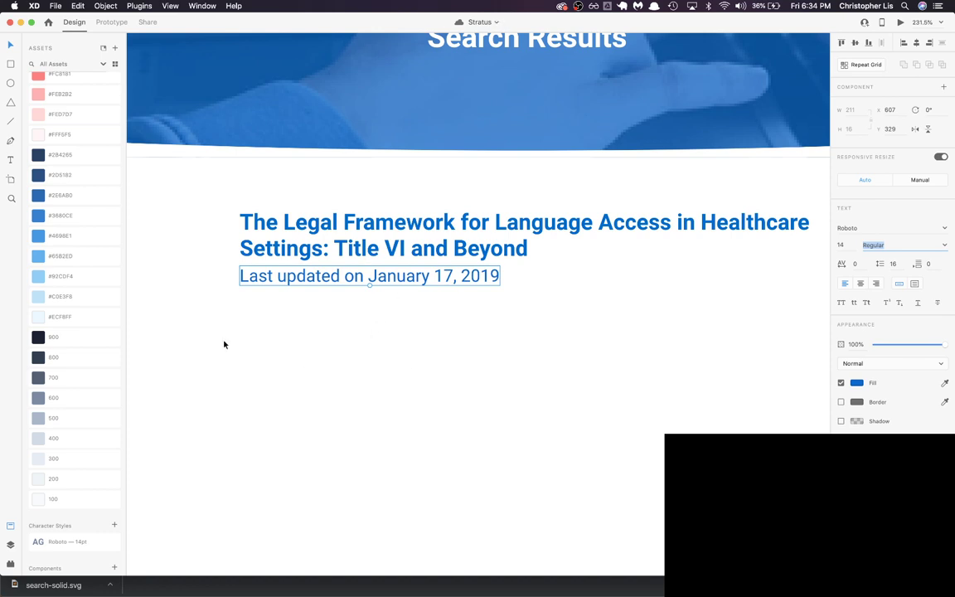
click(75, 398)
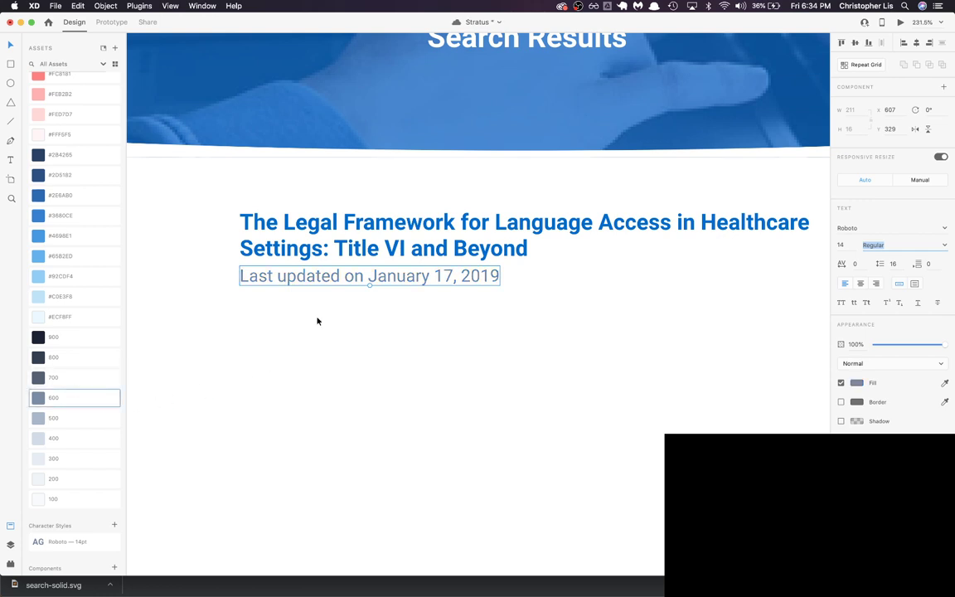
click(80, 420)
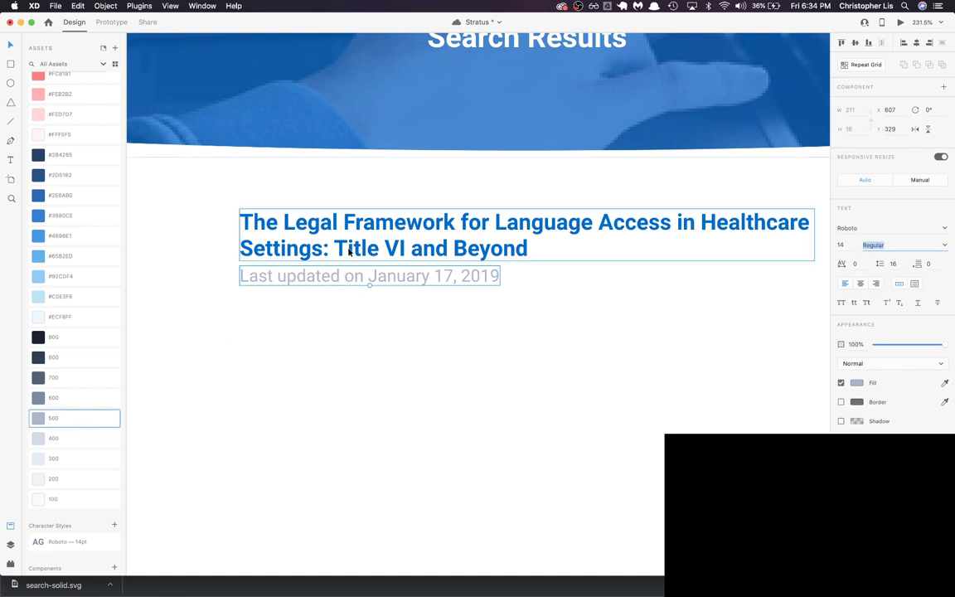
key(super+s)
click(368, 313)
Step: Turn the result heading and its date line into a vertical Repeat Grid of nine results above the page numbers, and save
scroll(366, 314, down, 5)
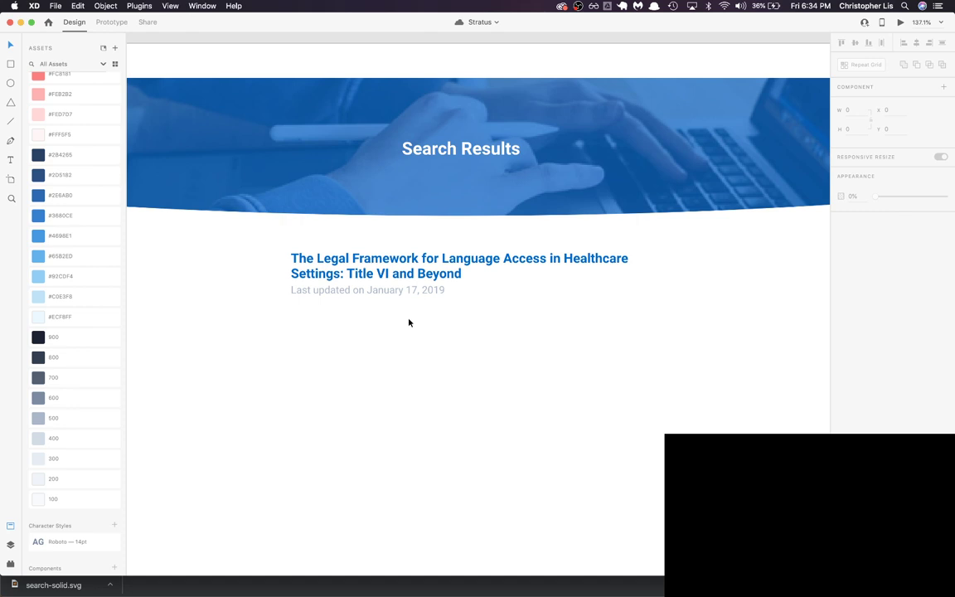
drag(448, 317, 320, 276)
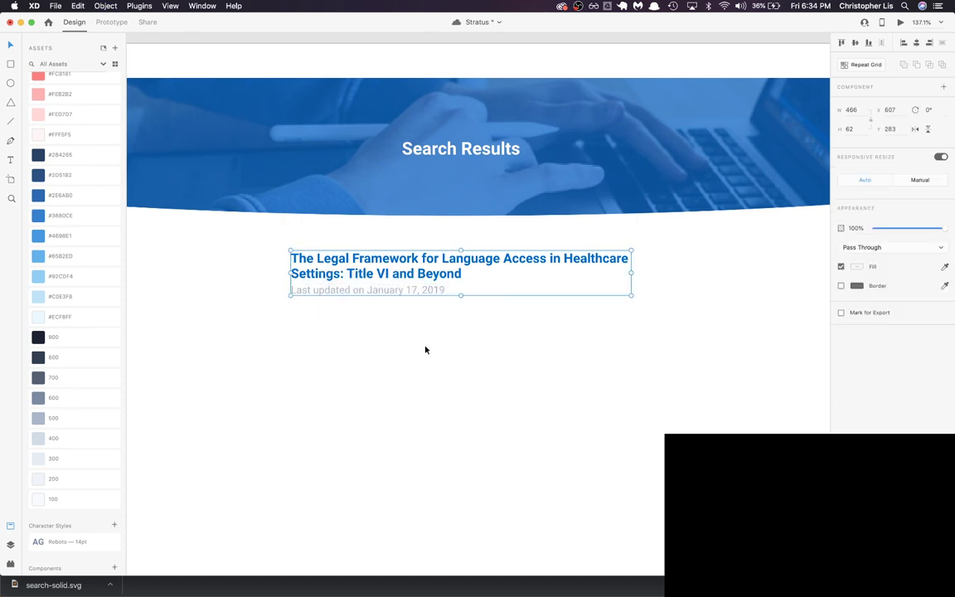
scroll(443, 340, down, 2)
key(super+r)
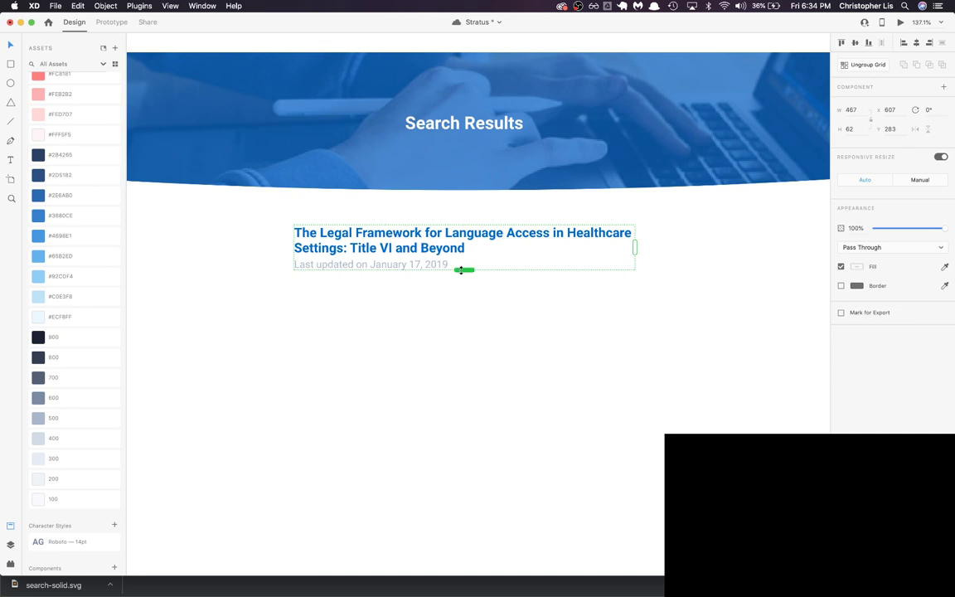
drag(462, 269, 467, 526)
scroll(466, 533, down, 10)
scroll(466, 532, down, 5)
drag(460, 423, 460, 531)
scroll(455, 531, down, 5)
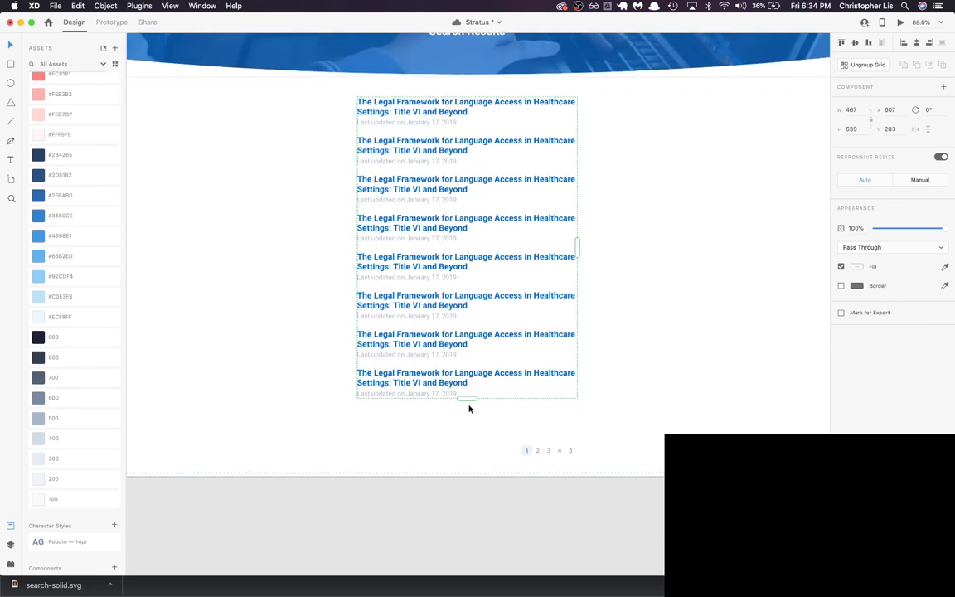
drag(467, 405, 467, 439)
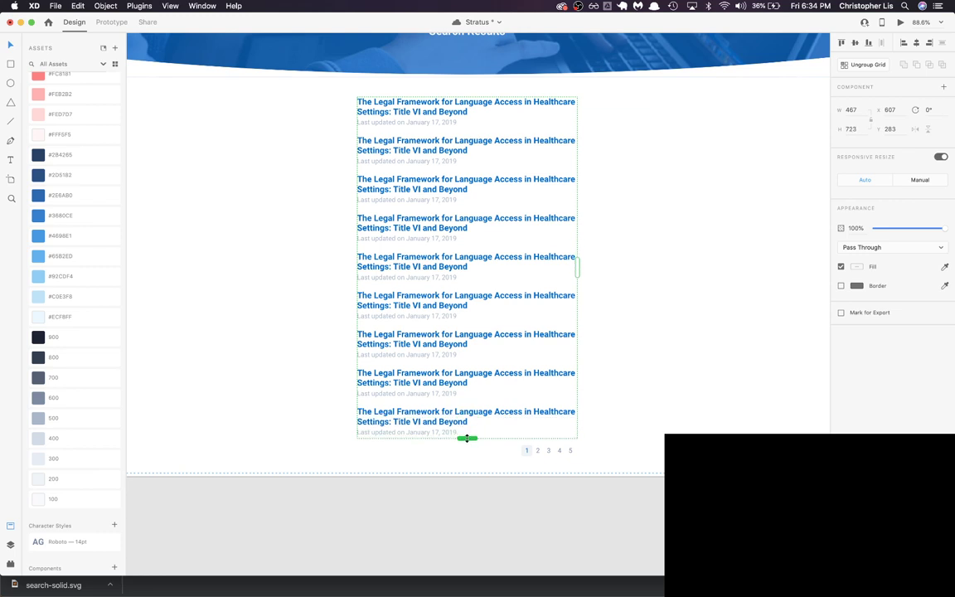
click(721, 374)
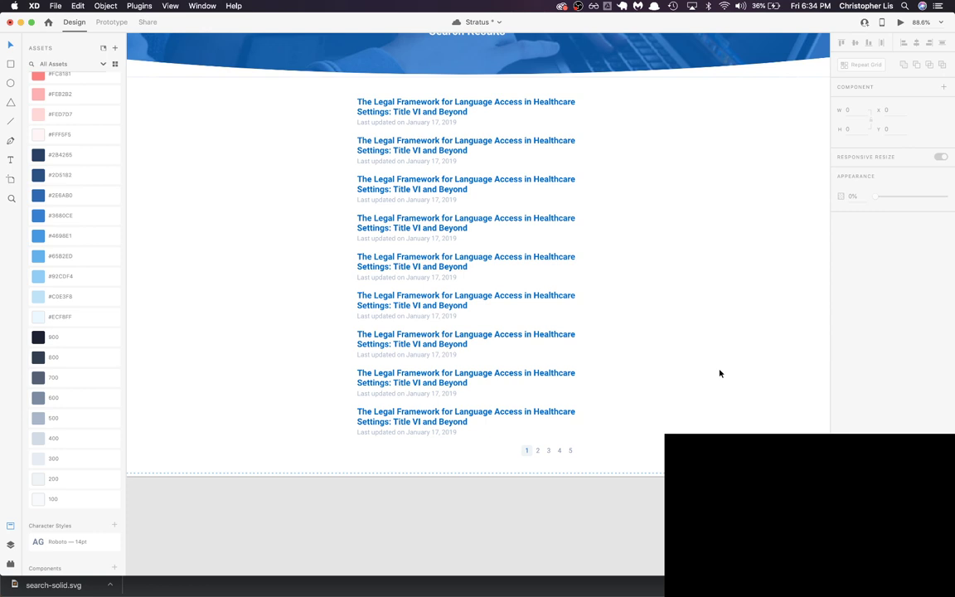
key(super+s)
Step: Extend the artboard to a height of 1219 and shift the page number row slightly down
click(634, 444)
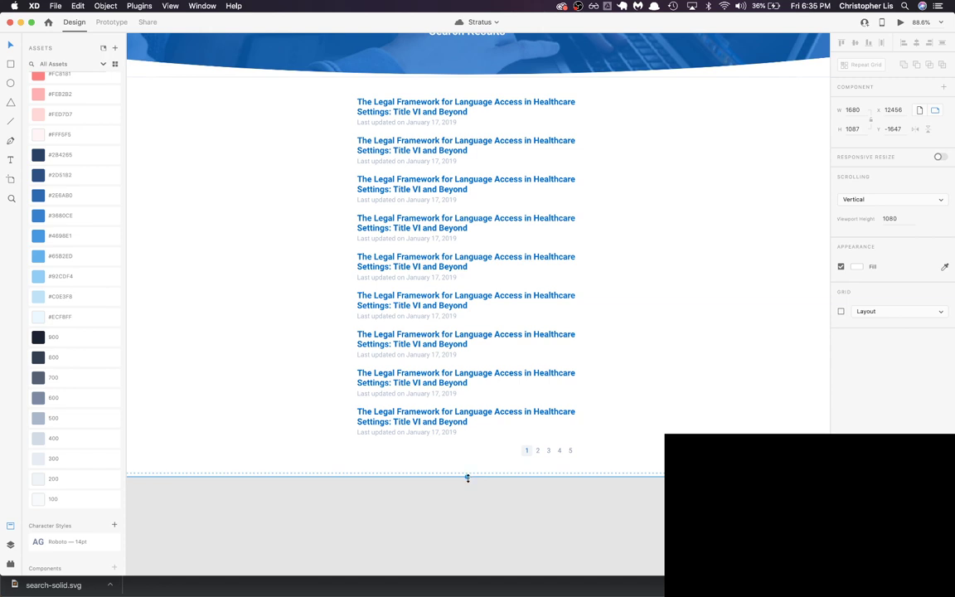
drag(468, 477, 462, 540)
click(516, 445)
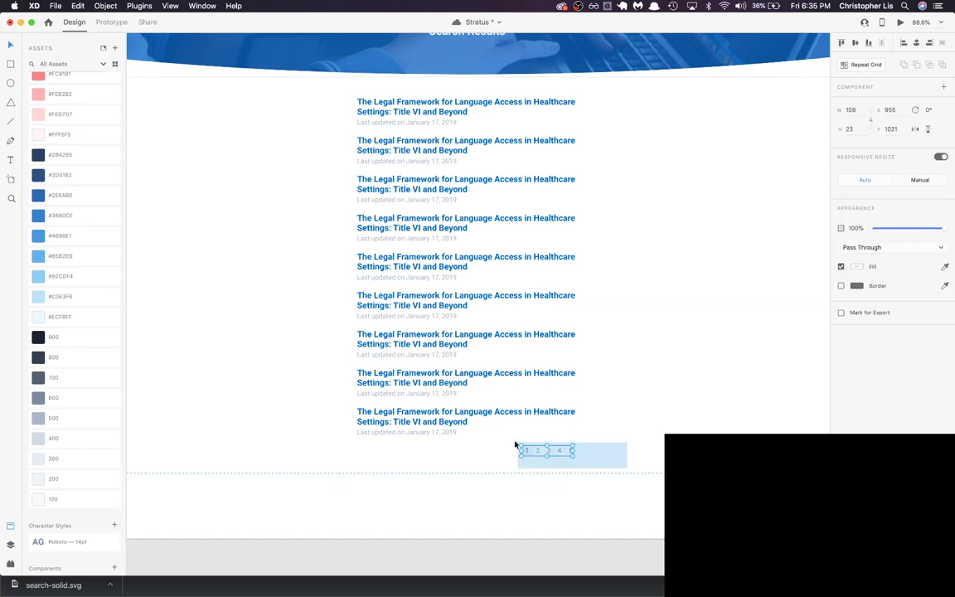
drag(524, 454, 530, 461)
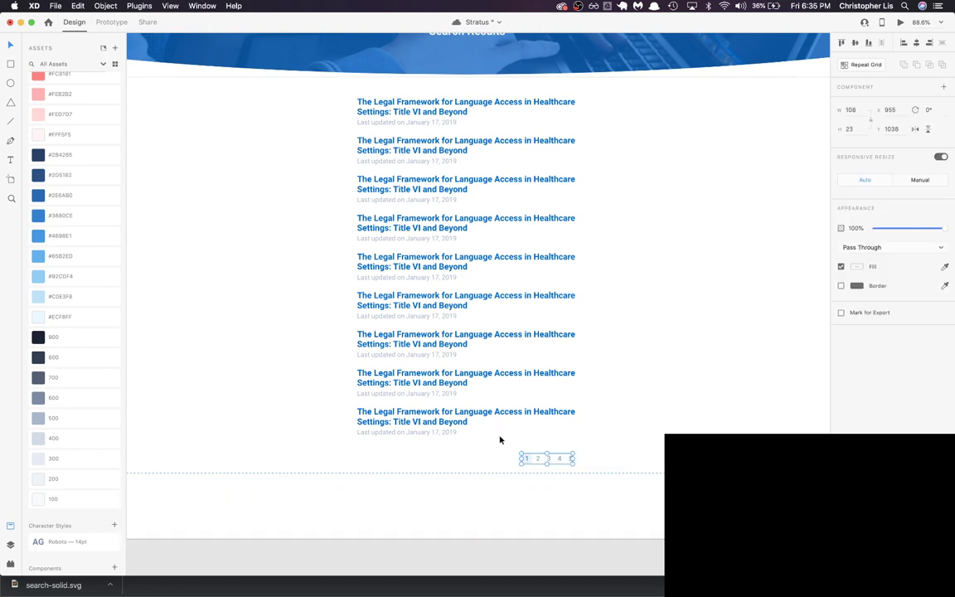
Step: Widen the vertical gap between the repeated results and move the page number row further down to make room
click(469, 411)
drag(464, 403, 465, 416)
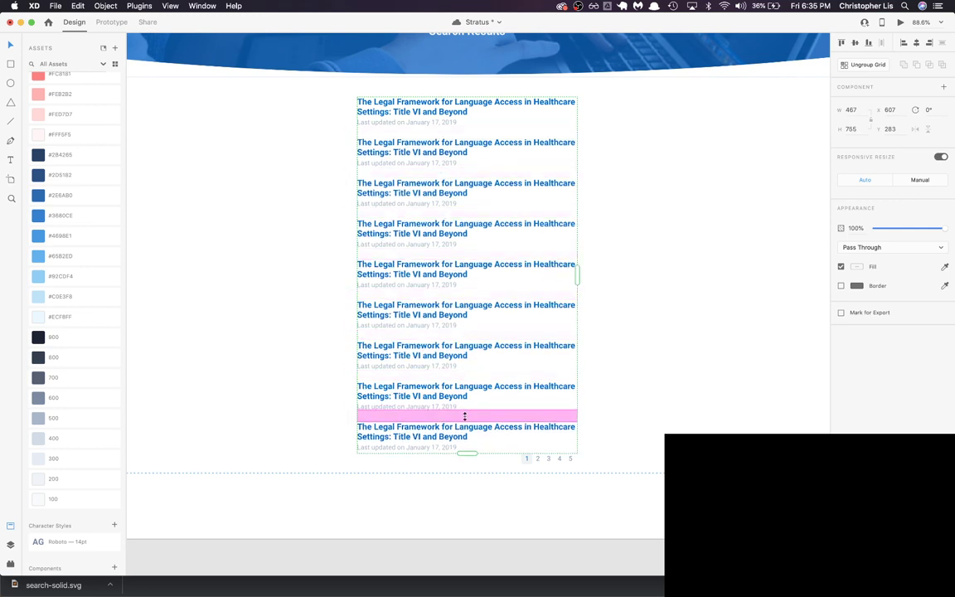
click(667, 349)
drag(615, 493, 526, 471)
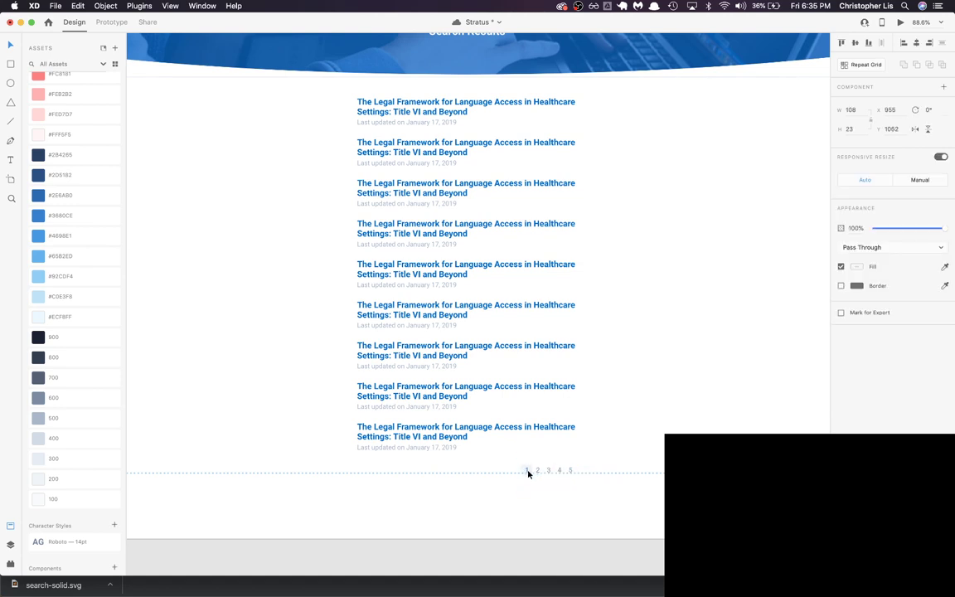
click(452, 437)
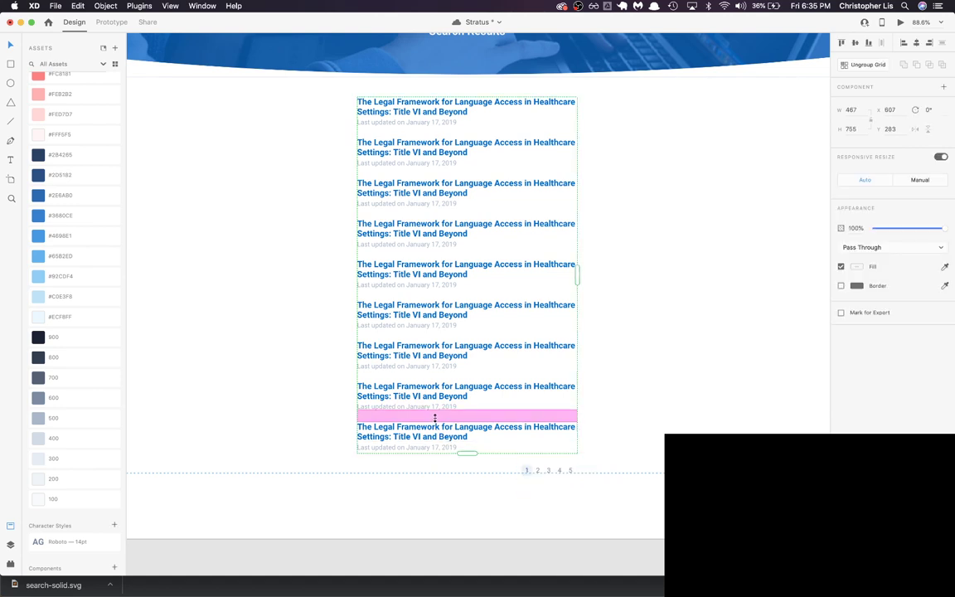
drag(435, 417, 434, 423)
click(653, 426)
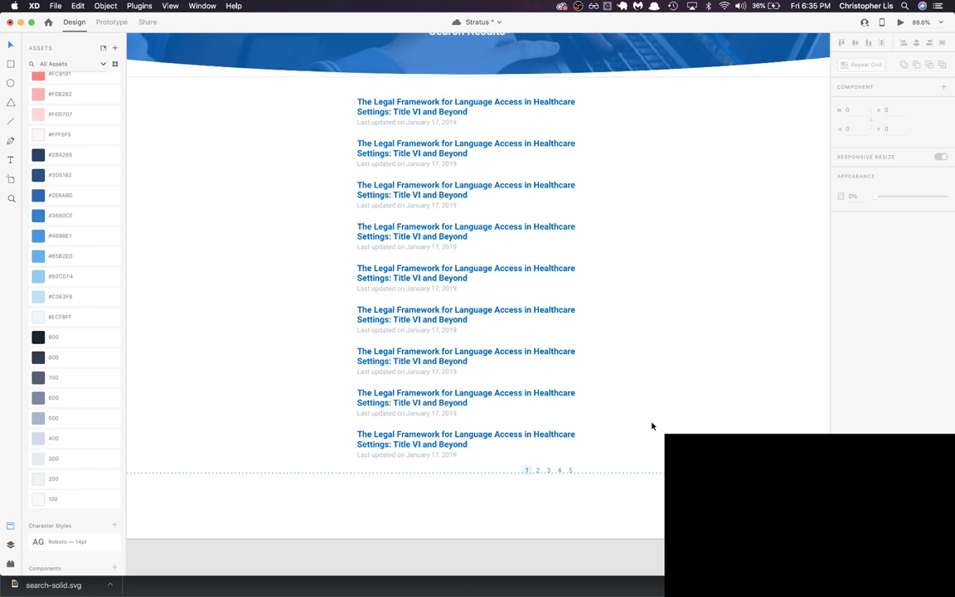
Step: Move the results grid and page numbers down together for more space below the banner, and save the document
click(588, 499)
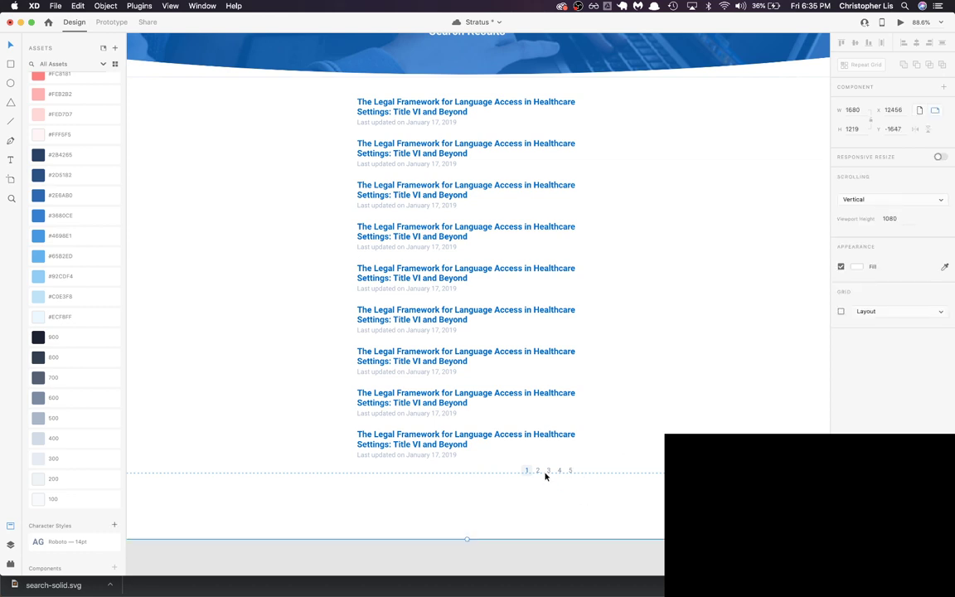
scroll(545, 476, up, 5)
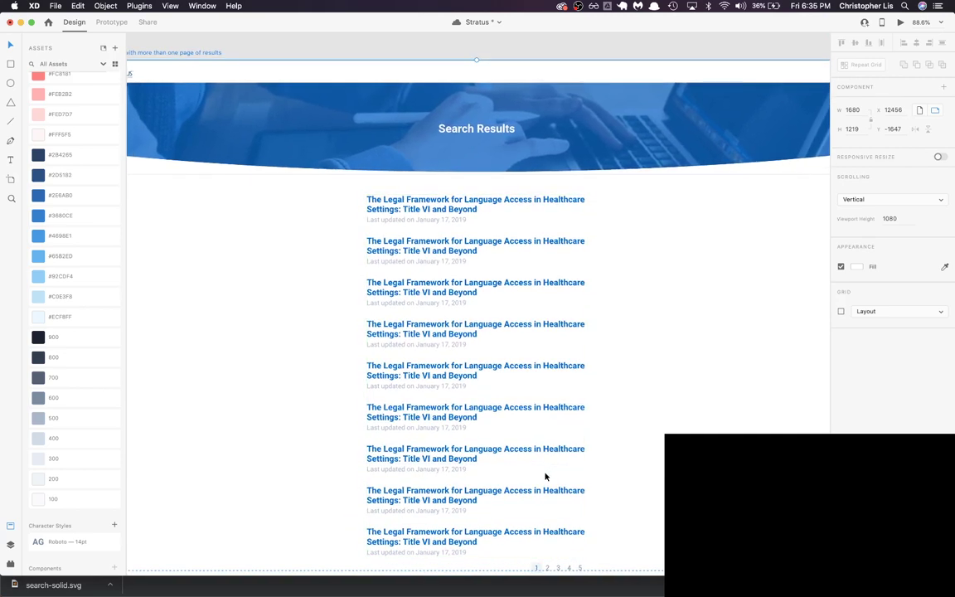
key(super+s)
scroll(545, 476, left, 1)
scroll(546, 476, down, 1)
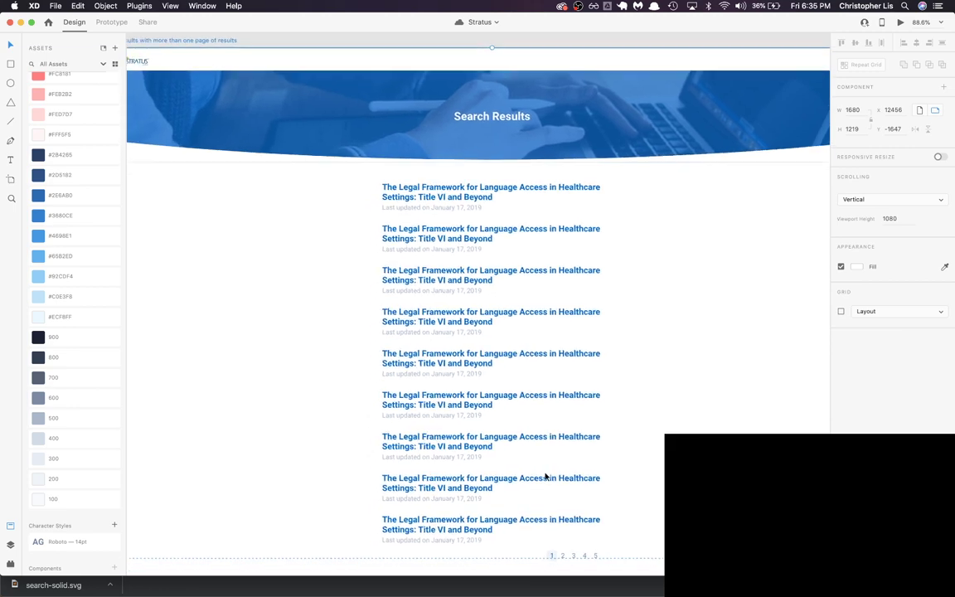
scroll(545, 476, down, 3)
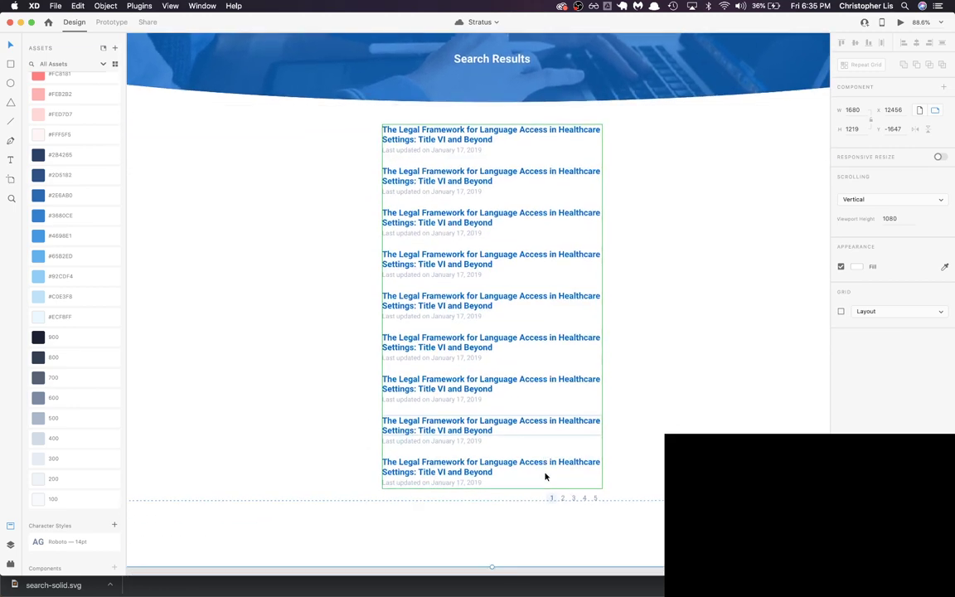
scroll(545, 476, down, 2)
drag(646, 487, 436, 189)
click(437, 177)
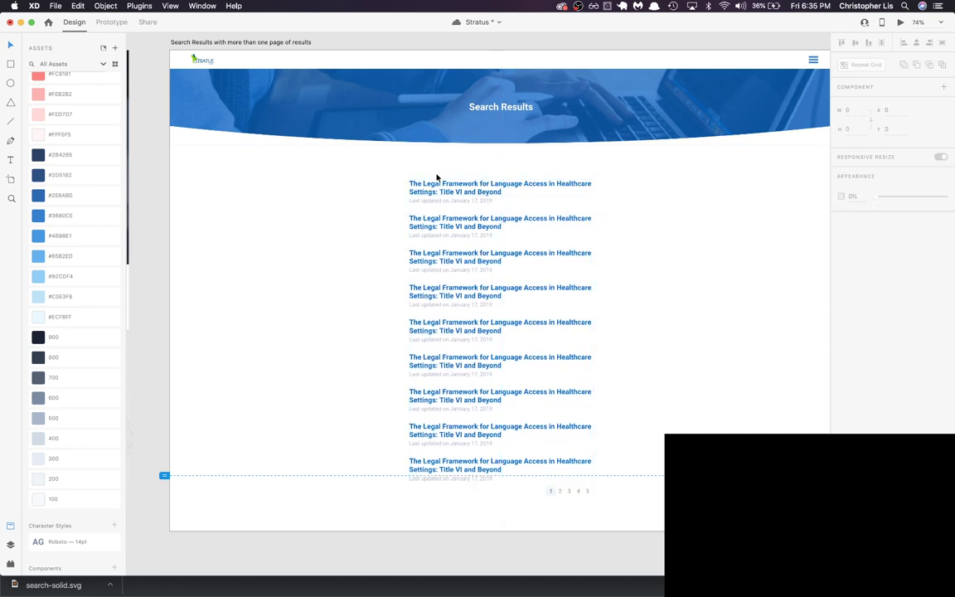
scroll(437, 177, up, 1)
scroll(437, 177, right, 1)
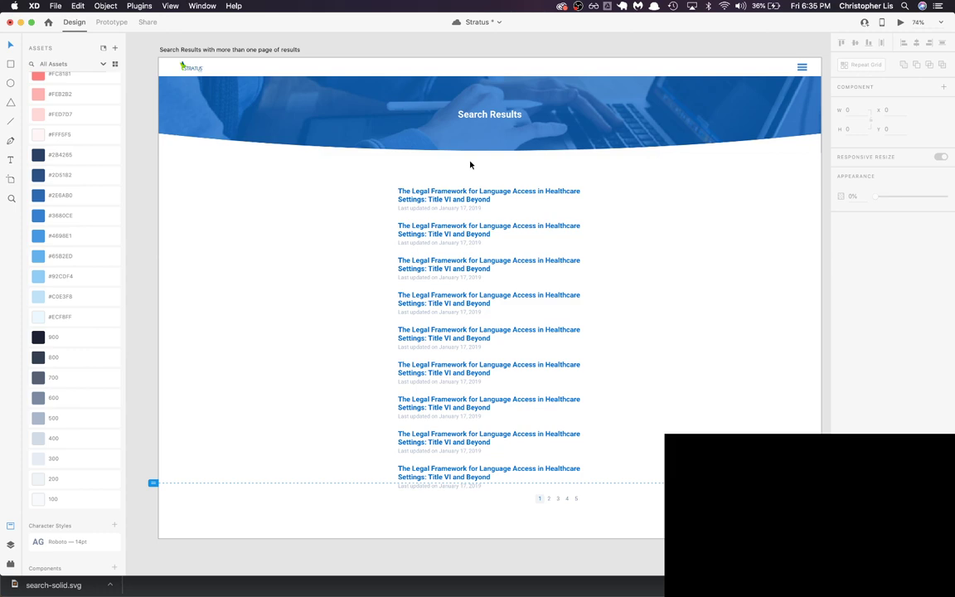
key(super+s)
Step: Copy the banner's "Search Results" title above the first result at X 607, Y 275, and fill it with grey 700
scroll(471, 153, up, 5)
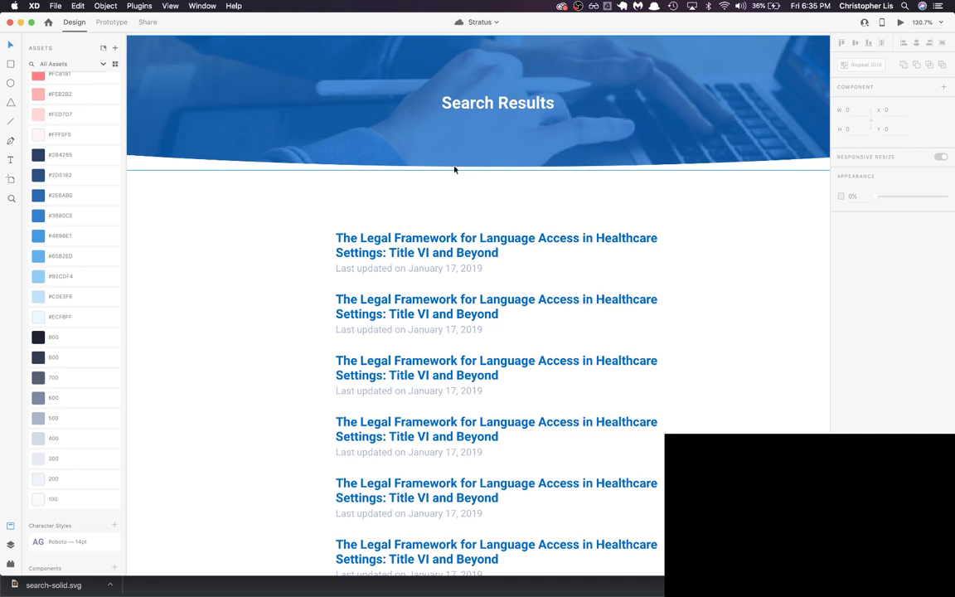
drag(503, 109, 398, 213)
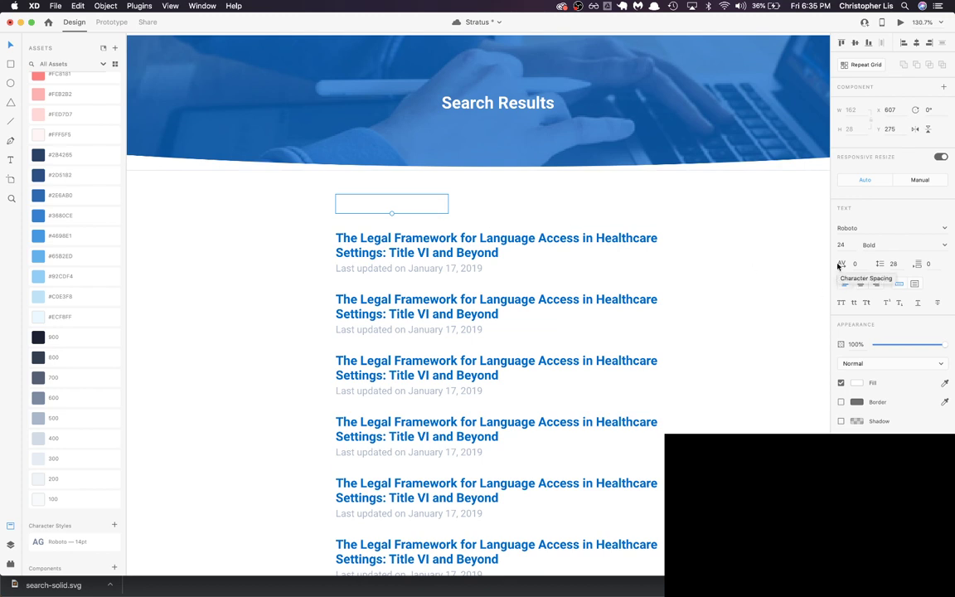
click(857, 382)
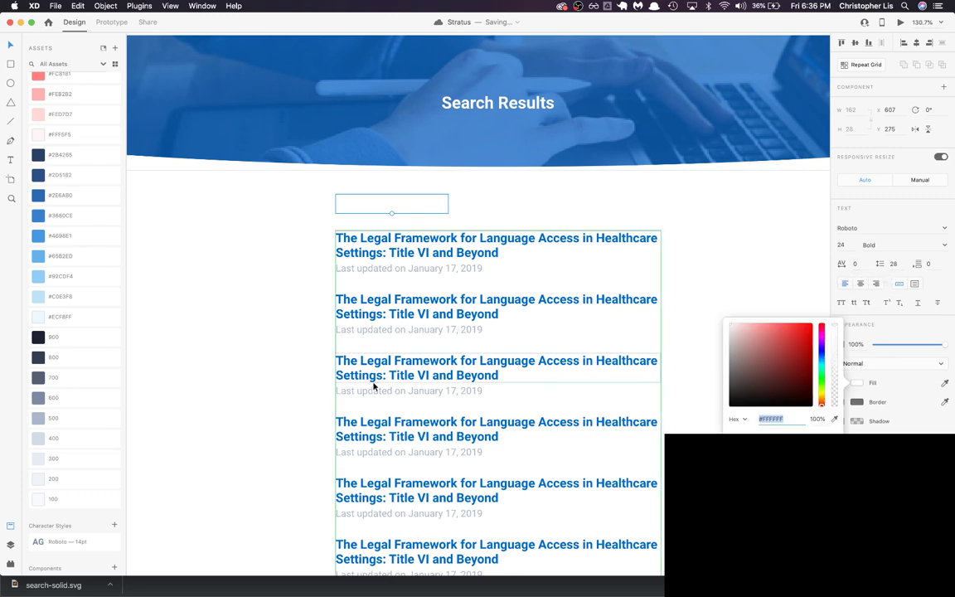
click(83, 396)
click(83, 380)
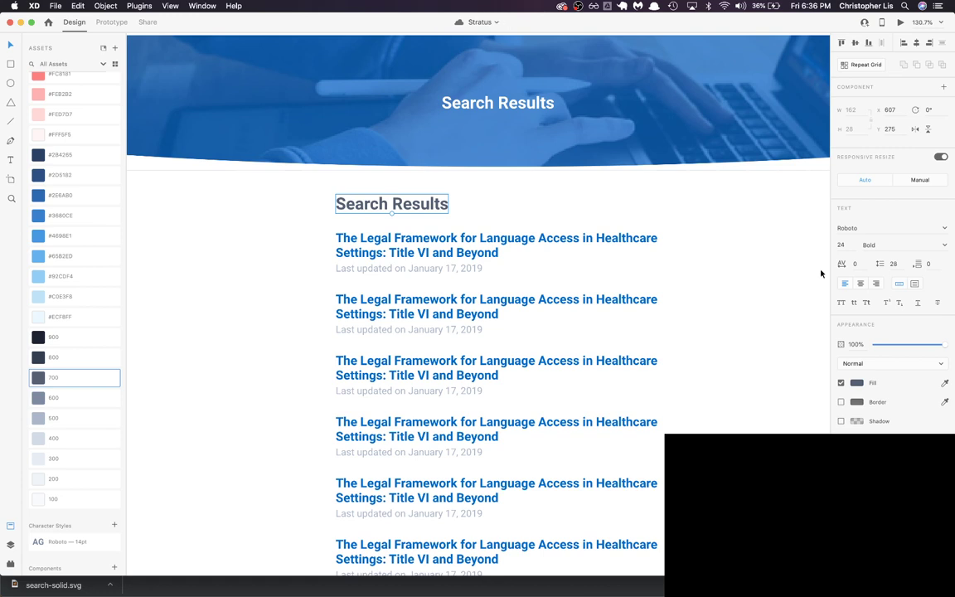
click(850, 244)
text(36)
key(Return)
drag(395, 222, 441, 242)
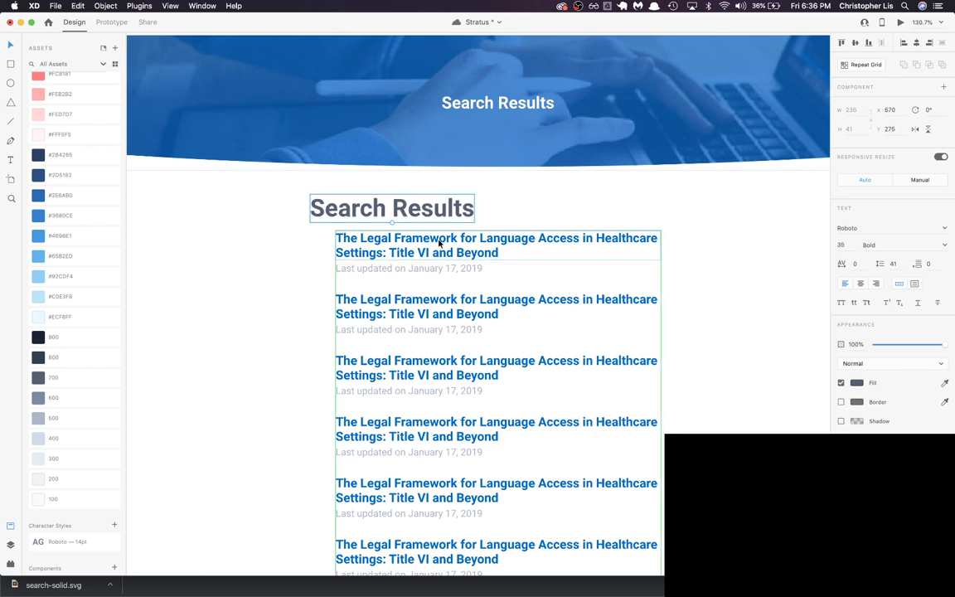
key(super+z)
key(super+z)
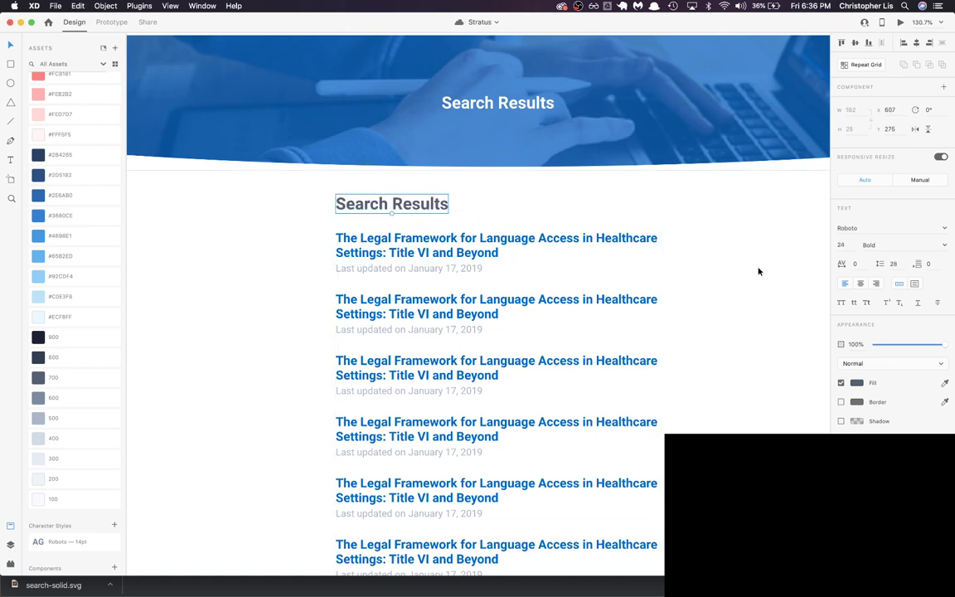
Step: Set the font size of the grey "Search Results" text above the results to 14
click(841, 244)
text(16)
key(Return)
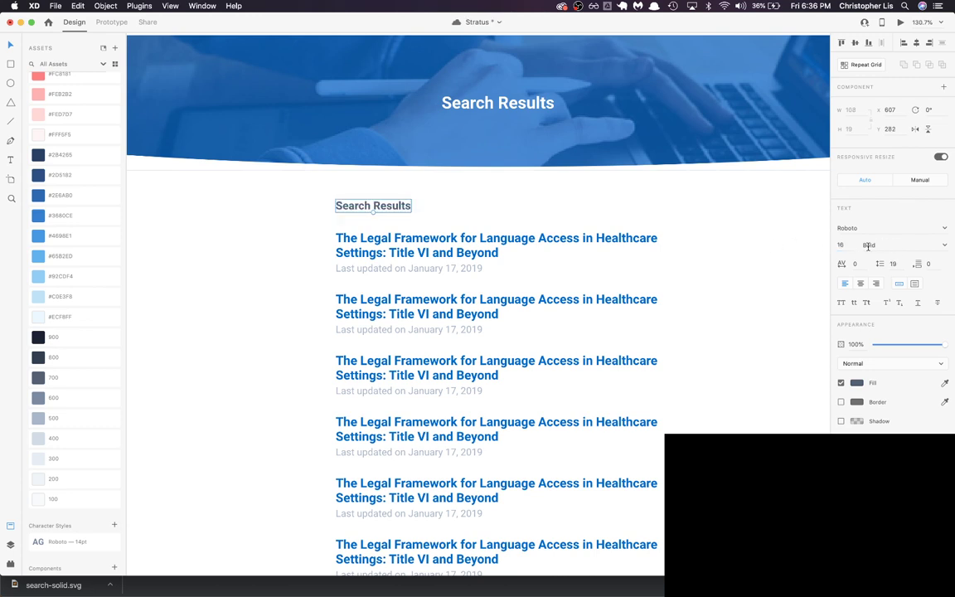
click(841, 245)
text(14)
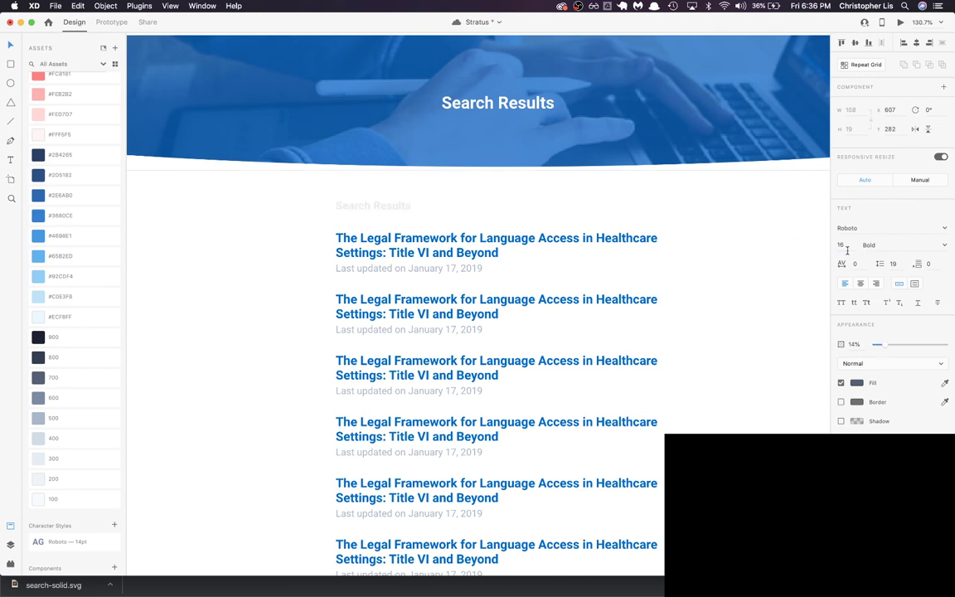
key(Return)
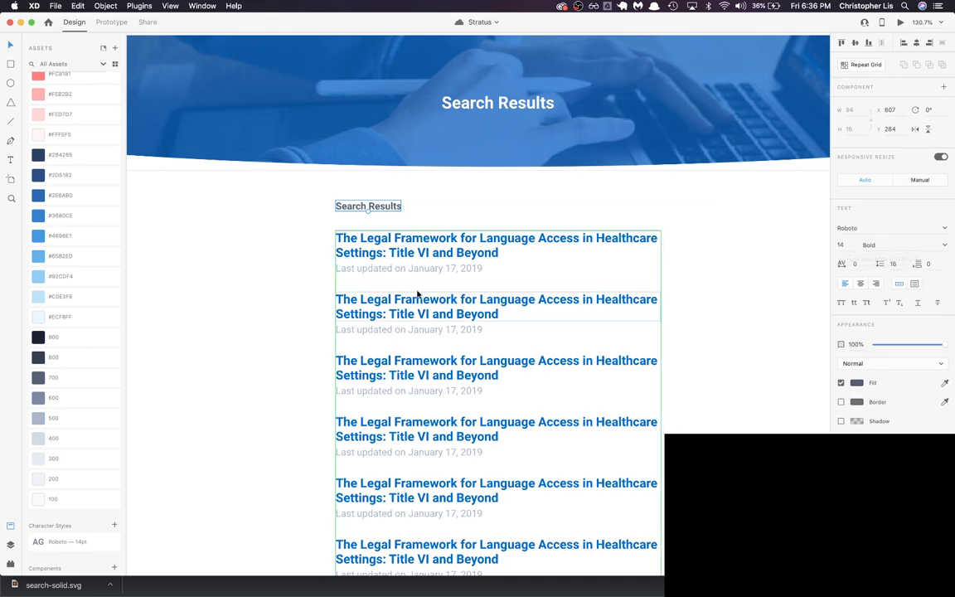
Step: Copy the uppercase "LEGAL REQUIREMENTS" label from the External Resources artboard
scroll(418, 293, down, 5)
scroll(418, 293, down, 10)
scroll(418, 295, up, 4)
scroll(418, 294, down, 5)
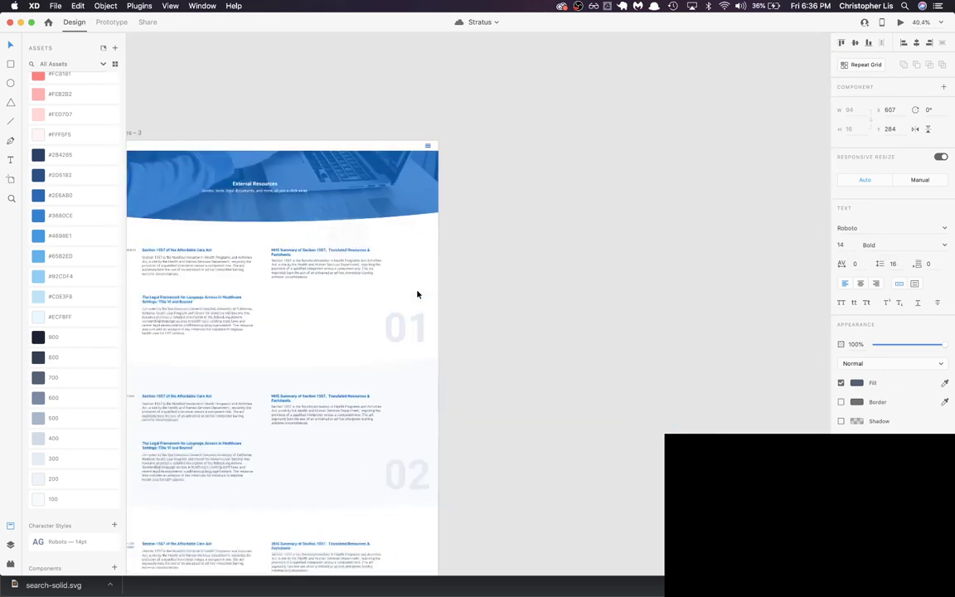
scroll(418, 294, up, 5)
click(448, 76)
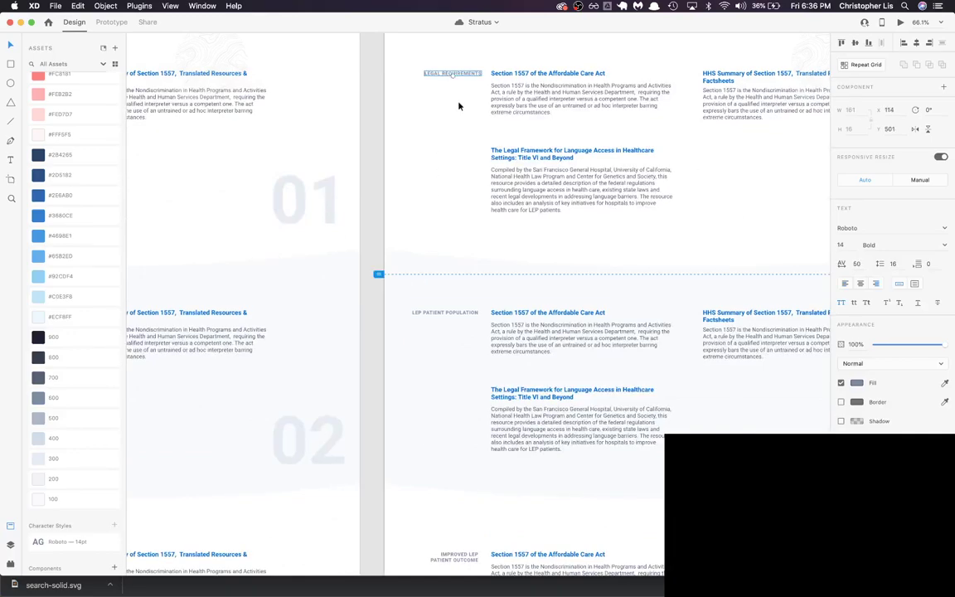
scroll(459, 104, up, 5)
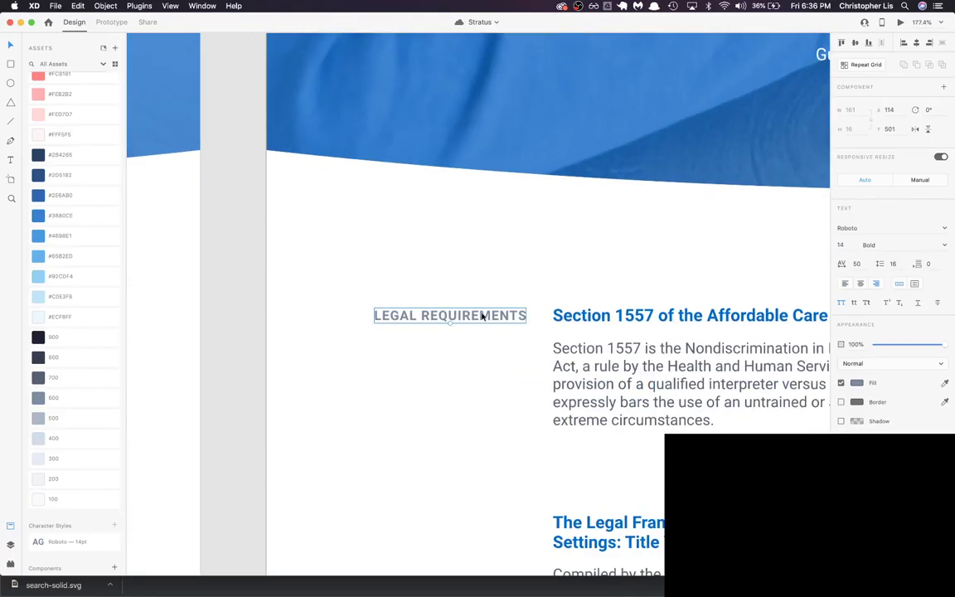
Step: Paste the label above the search results at X 609, Y 285, and delete the grey "Search Results" text it replaces
scroll(481, 313, down, 3)
scroll(482, 316, up, 10)
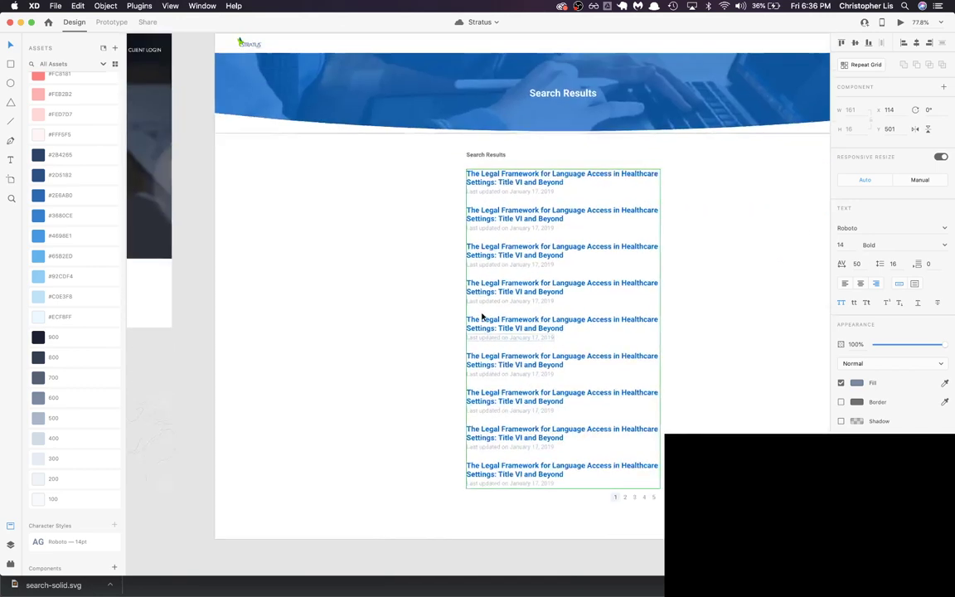
scroll(482, 316, up, 5)
key(super+v)
drag(479, 309, 588, 201)
click(583, 218)
key(Delete)
drag(585, 206, 588, 225)
Step: Change the pasted label to "SEARCH RESULTS", left-align its text and line it up with the results at X 607
double_click(588, 224)
text(SE)
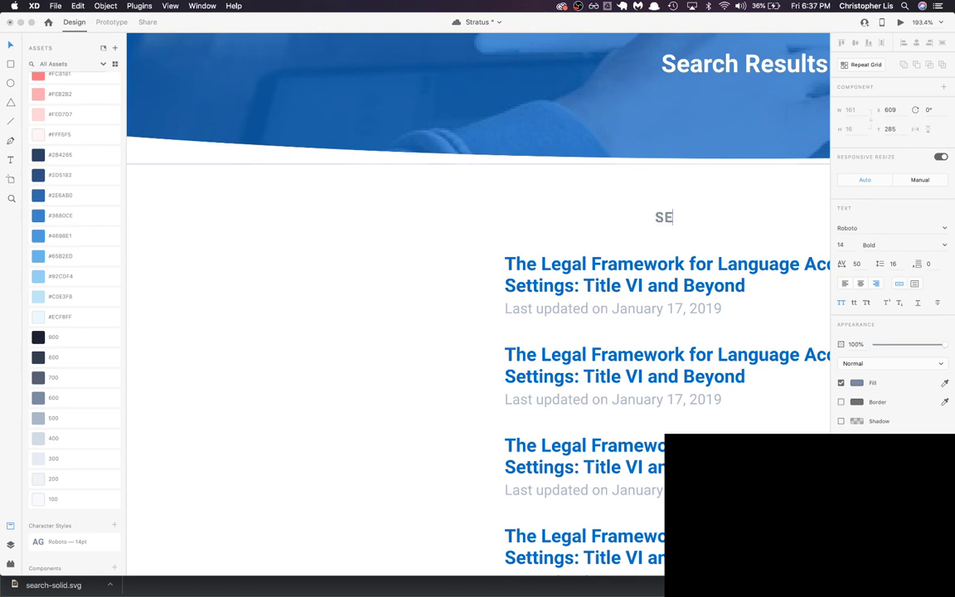
text(ARCH RESULTS)
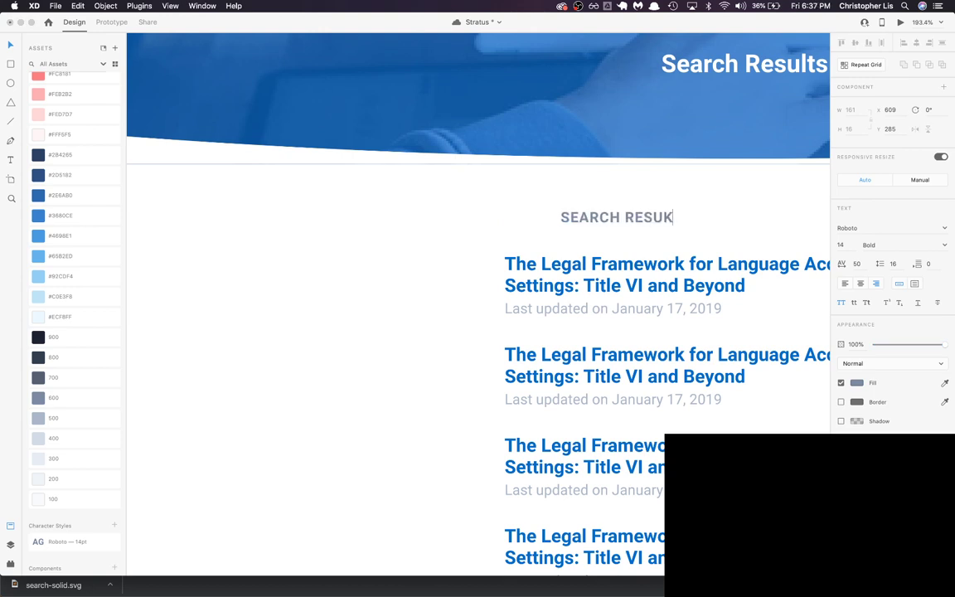
key(Escape)
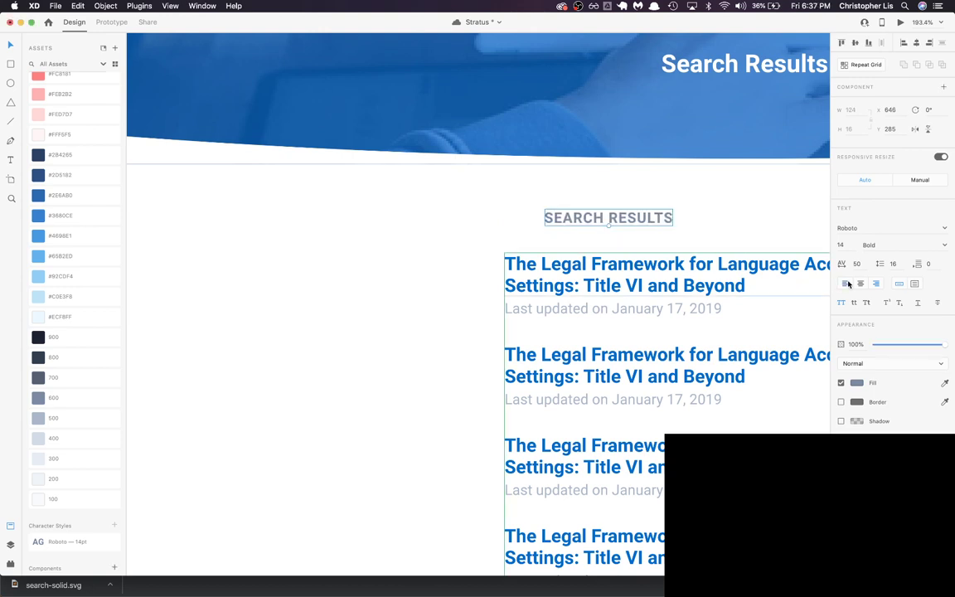
drag(645, 219, 608, 220)
click(688, 226)
scroll(689, 229, right, 3)
scroll(689, 229, right, 3)
scroll(689, 229, up, 1)
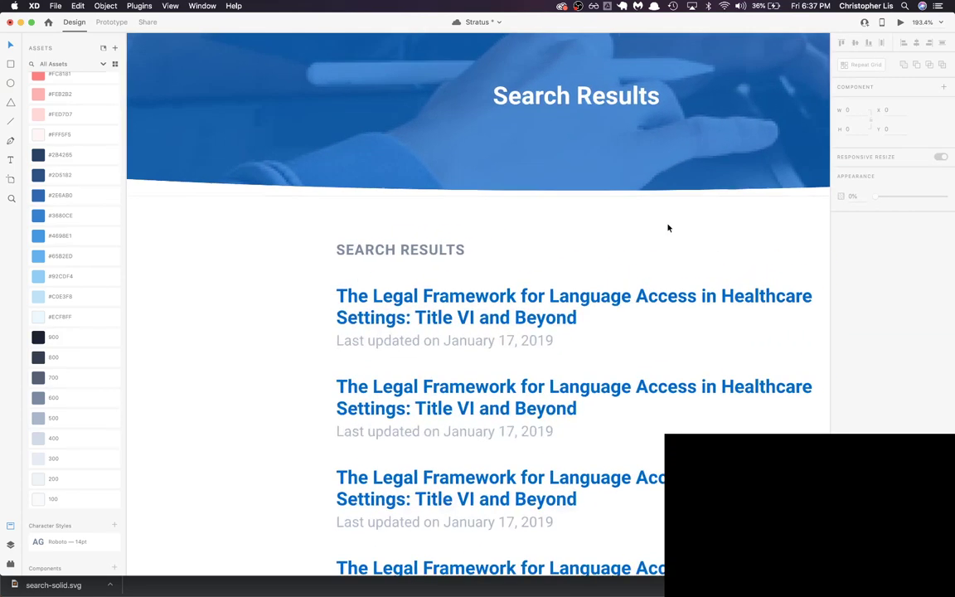
Step: Extend the label above the results to read SHOWING SEARCH RESULTS FOR followed by empty quotation marks
double_click(452, 252)
key(Left)
text(SHOWING)
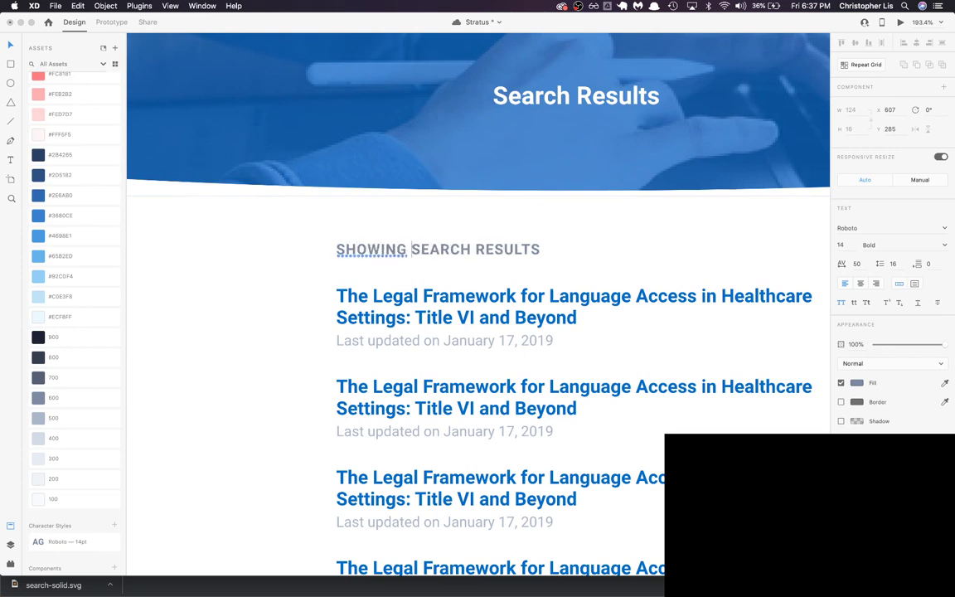
key(super+Right)
text(FOR )
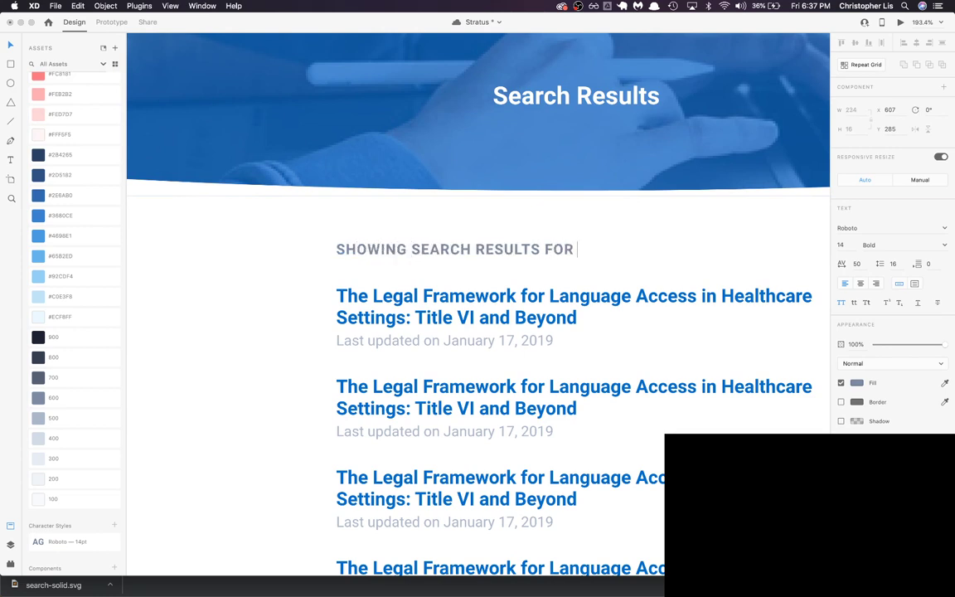
text(" ")
key(Escape)
Step: Fill in BLOG POSTS between the quotation marks at the end of the results label
scroll(495, 246, up, 1)
scroll(495, 247, down, 5)
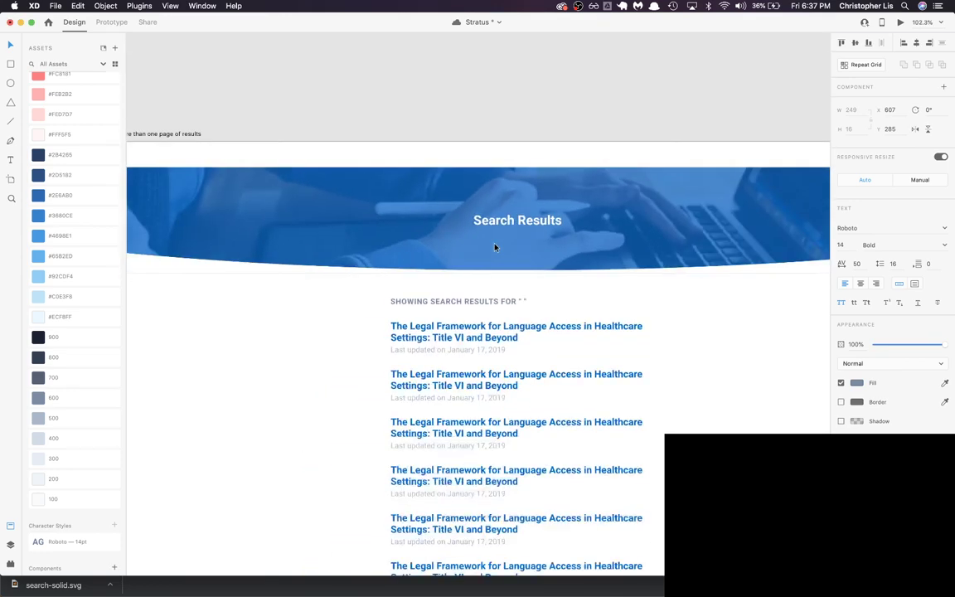
scroll(495, 246, up, 10)
scroll(565, 197, right, 10)
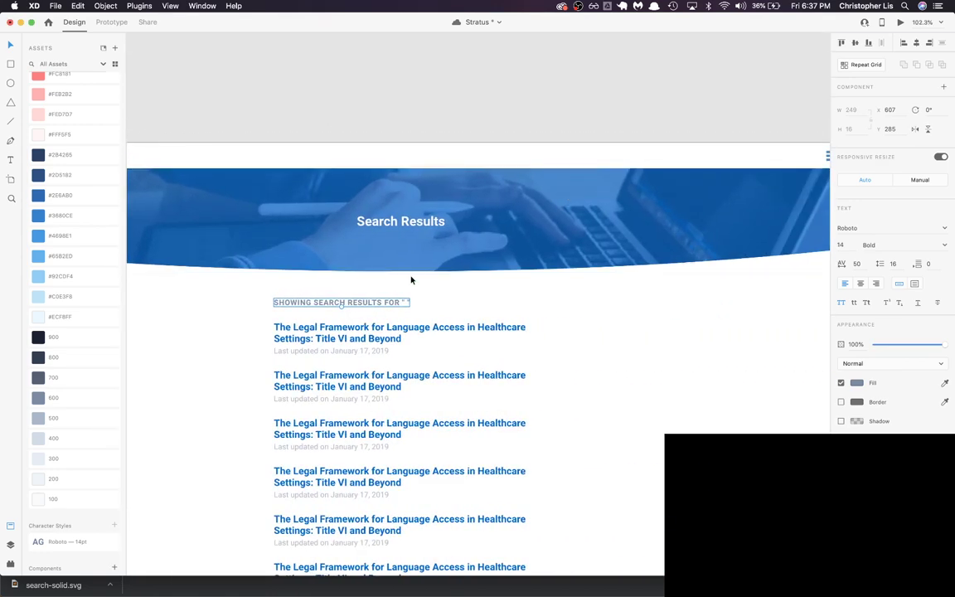
scroll(412, 279, up, 5)
scroll(411, 279, down, 1)
click(415, 305)
click(414, 293)
double_click(417, 292)
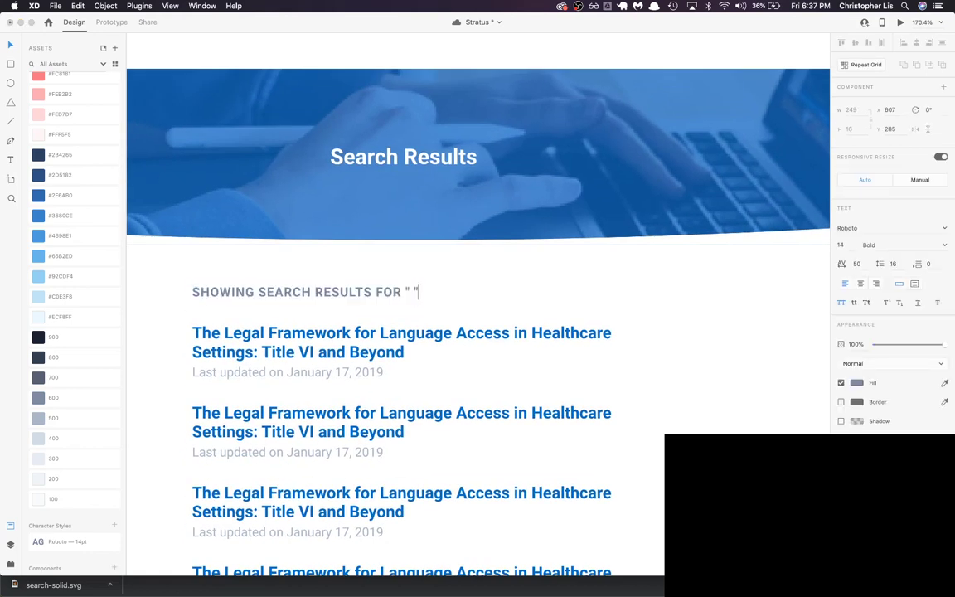
text(BOS)
key(BackSpace)
key(BackSpace)
key(BackSpace)
click(841, 305)
text(BLOG POSTS)
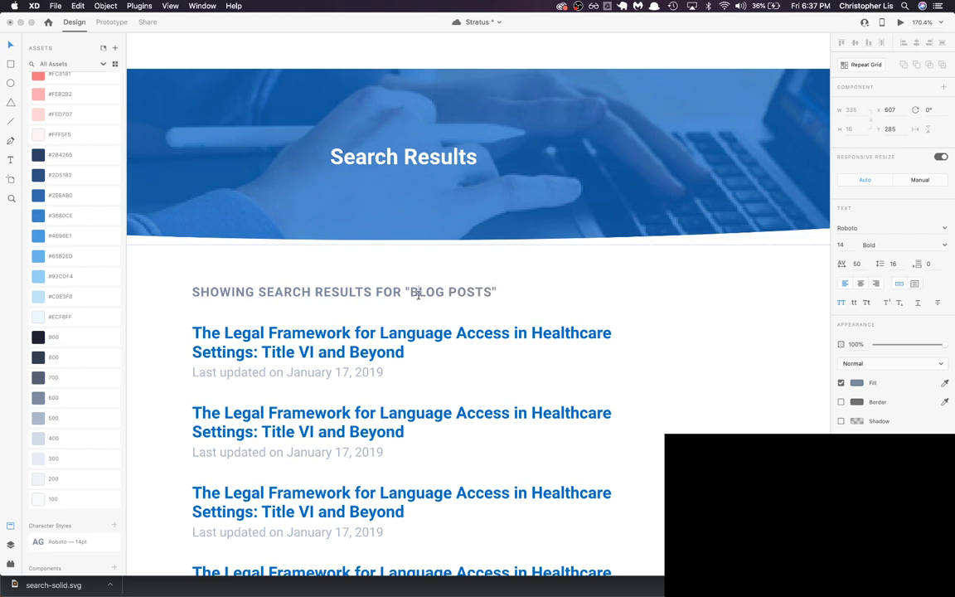
Step: Delete the search term and its quotation marks from the label so it ends with "SHOWING SEARCH RESULTS FOR"
click(419, 294)
drag(410, 292, 491, 292)
click(496, 293)
key(Escape)
double_click(494, 291)
drag(495, 292, 412, 294)
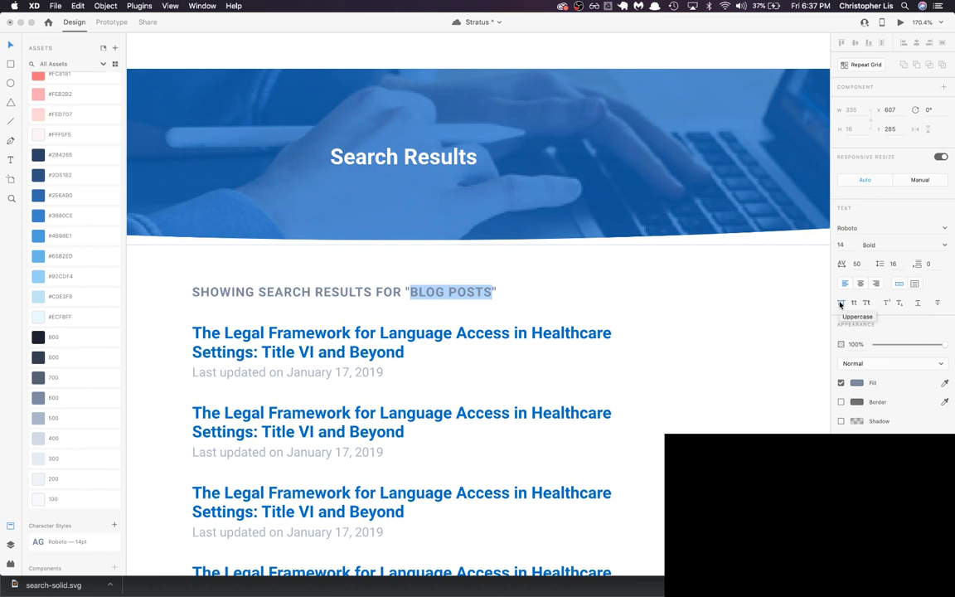
key(BackSpace)
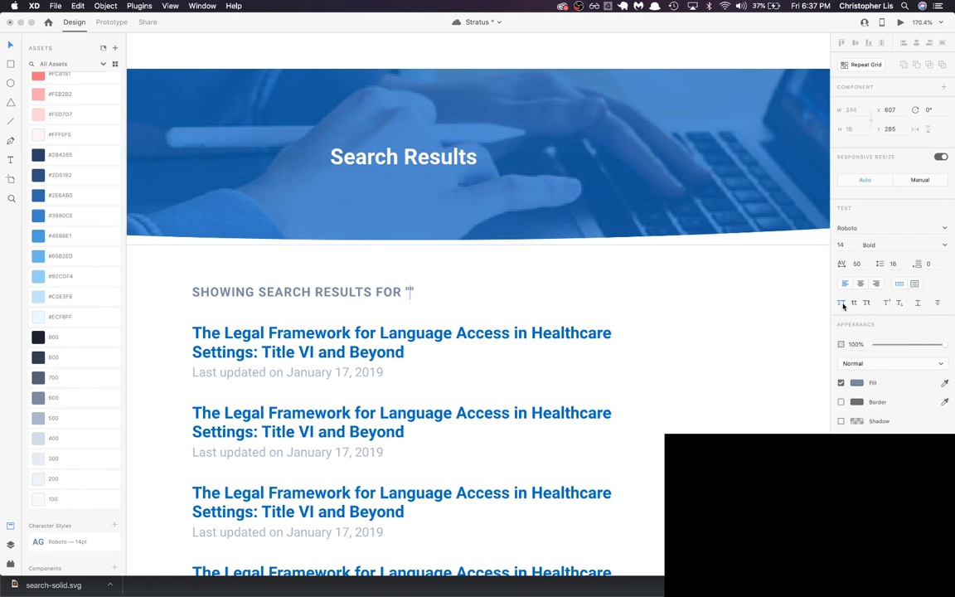
text(BLO)
key(BackSpace)
key(BackSpace)
key(BackSpace)
key(BackSpace)
key(BackSpace)
key(Escape)
Step: Add a separate mixed-case text "Blog posts" just after the "SHOWING SEARCH RESULTS FOR" label
key(t)
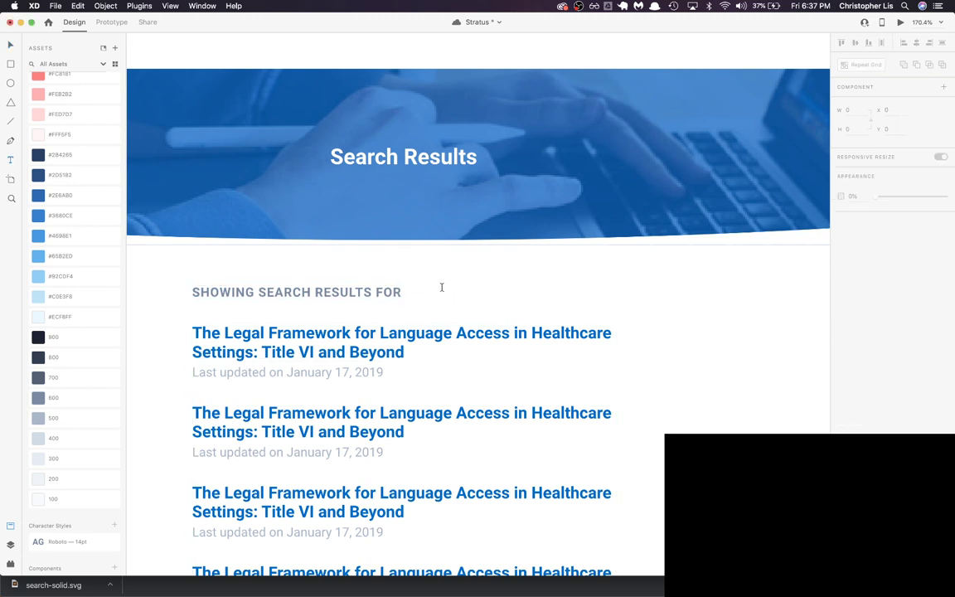
click(416, 292)
text(B)
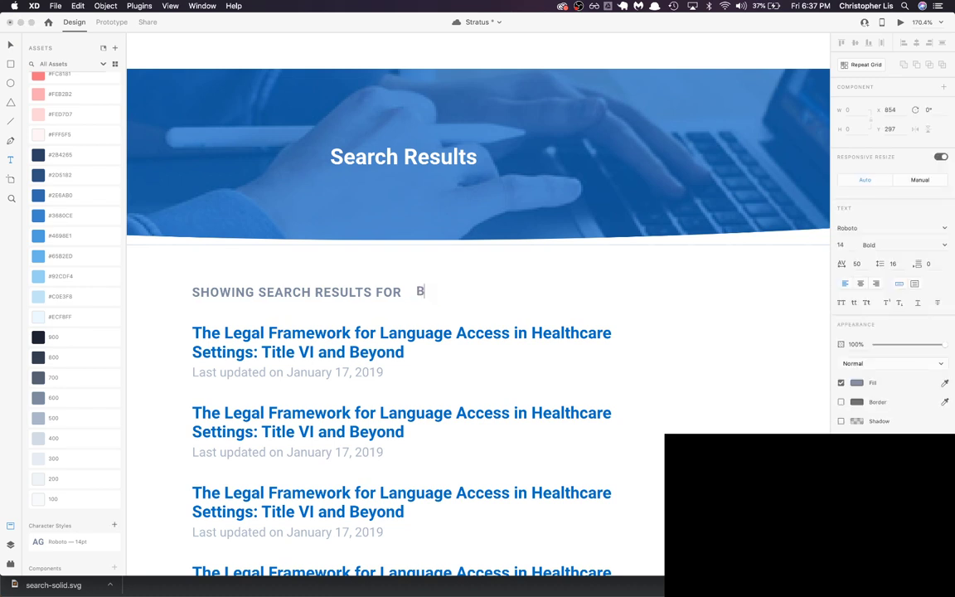
text(log posts)
key(Escape)
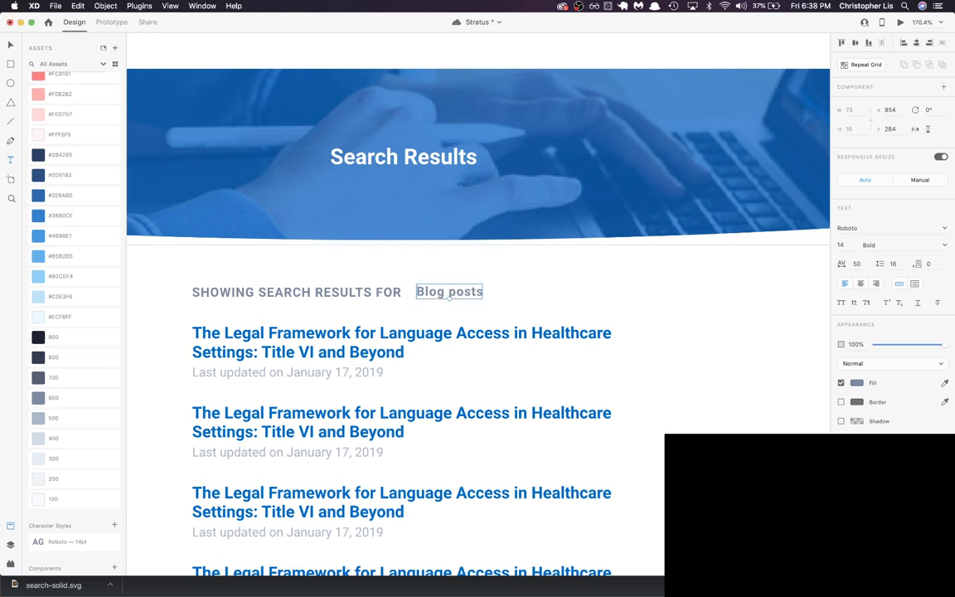
Step: Enclose the separate "Blog posts" text in quotation marks and position it at X 850, Y 285, level with the label
scroll(478, 303, left, 10)
scroll(442, 236, left, 10)
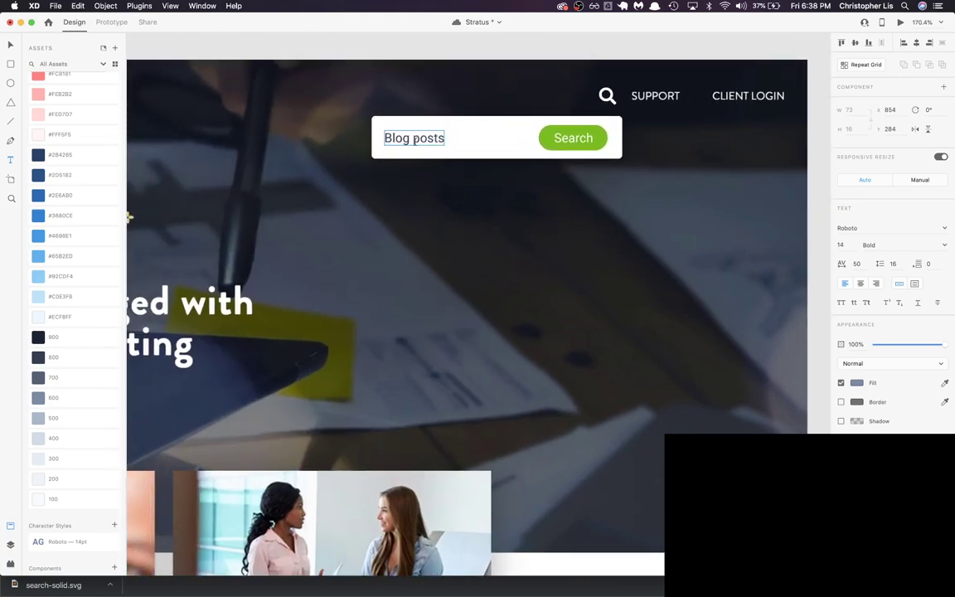
scroll(422, 141, right, 10)
scroll(422, 141, right, 8)
scroll(422, 141, down, 3)
scroll(422, 141, up, 3)
scroll(422, 141, left, 4)
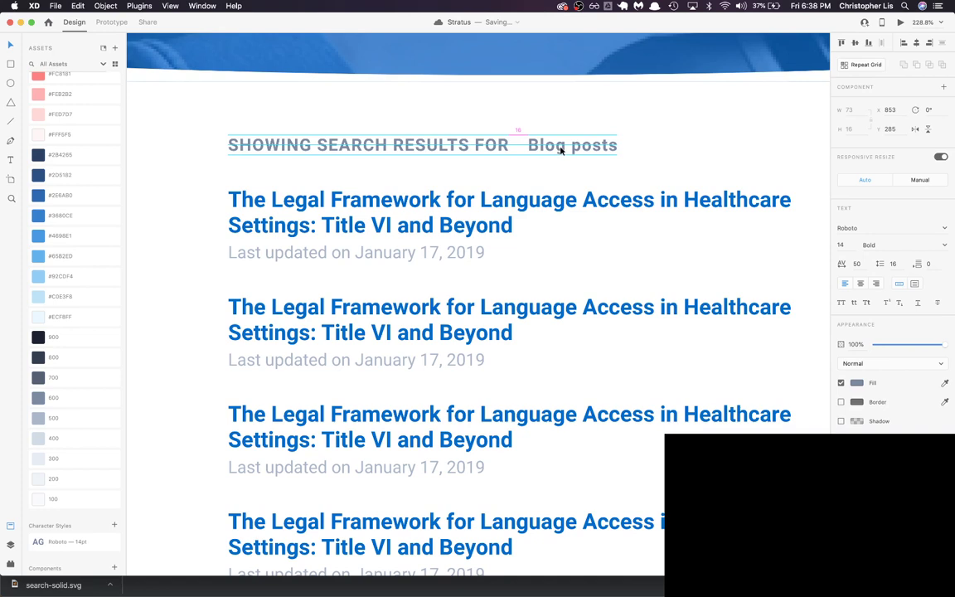
double_click(562, 147)
key(Left)
text(")
key(super+Right)
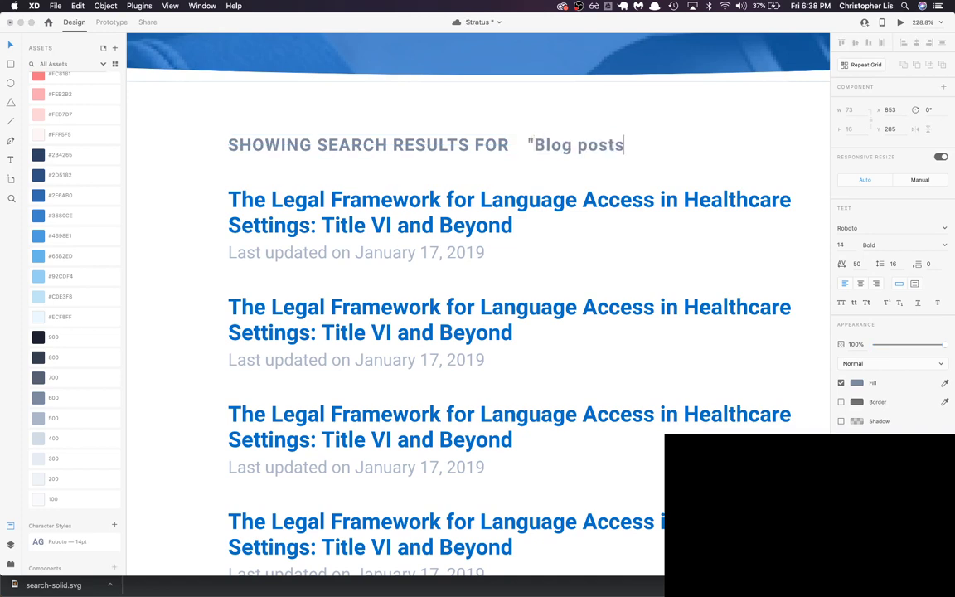
text(")
key(Escape)
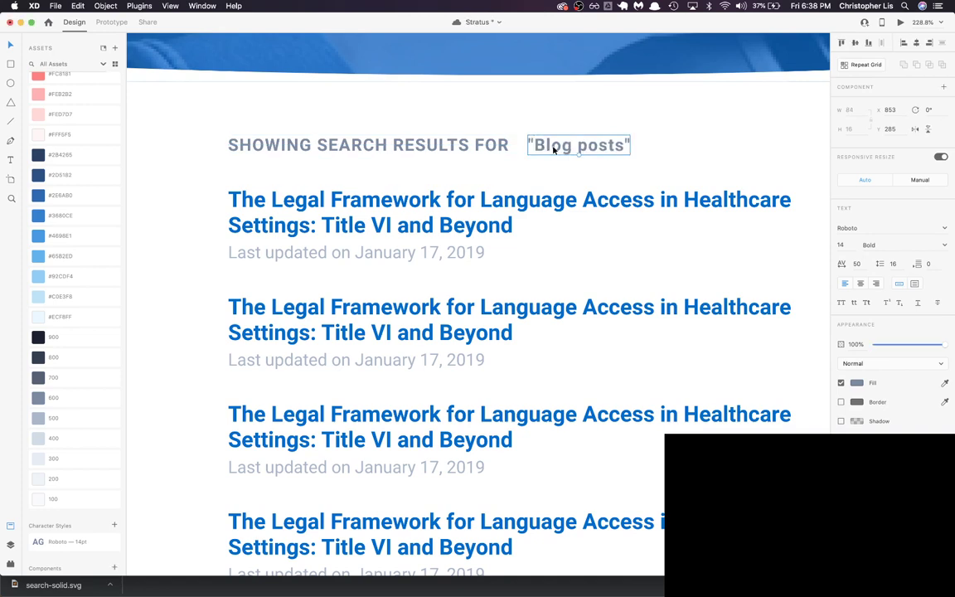
drag(559, 147, 556, 147)
click(665, 175)
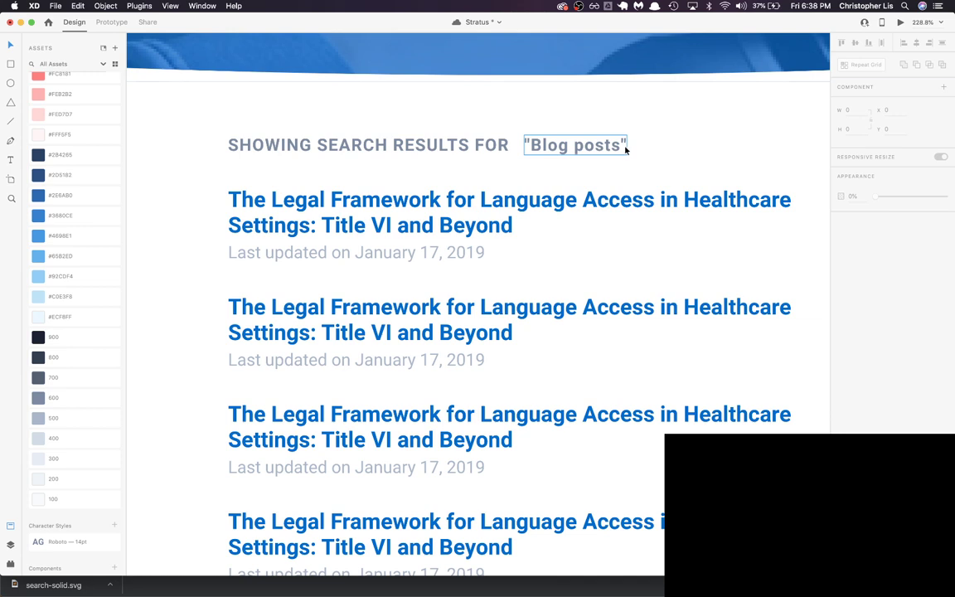
Step: Compare regular and bold weights on the quoted "Blog posts" text and the label before it
click(594, 148)
key(super+b)
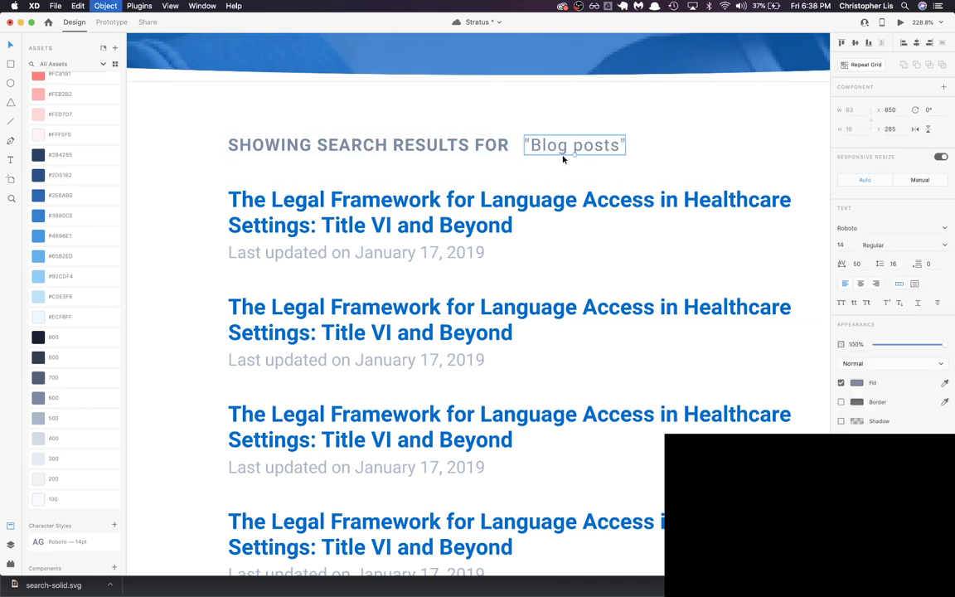
click(516, 164)
click(438, 144)
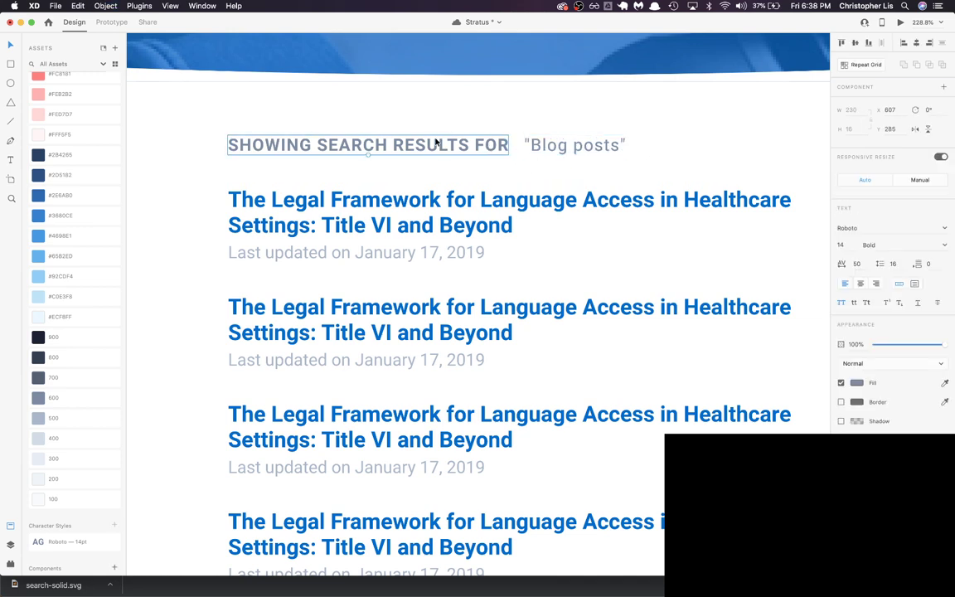
key(super+b)
key(super+b)
click(541, 149)
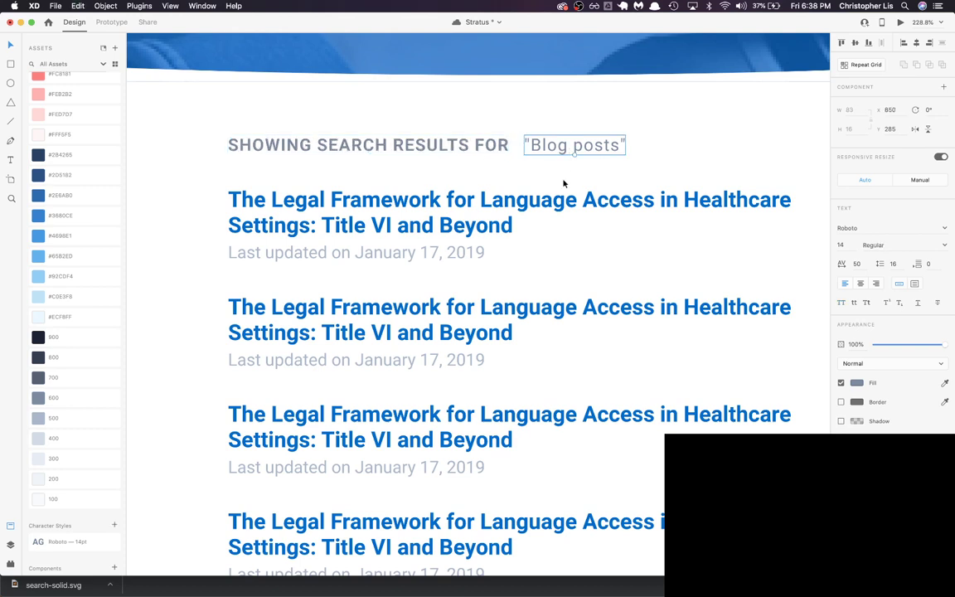
key(super+b)
Step: Try the grey 800 and 700 swatches as the fill of the quoted "Blog posts" text
click(76, 357)
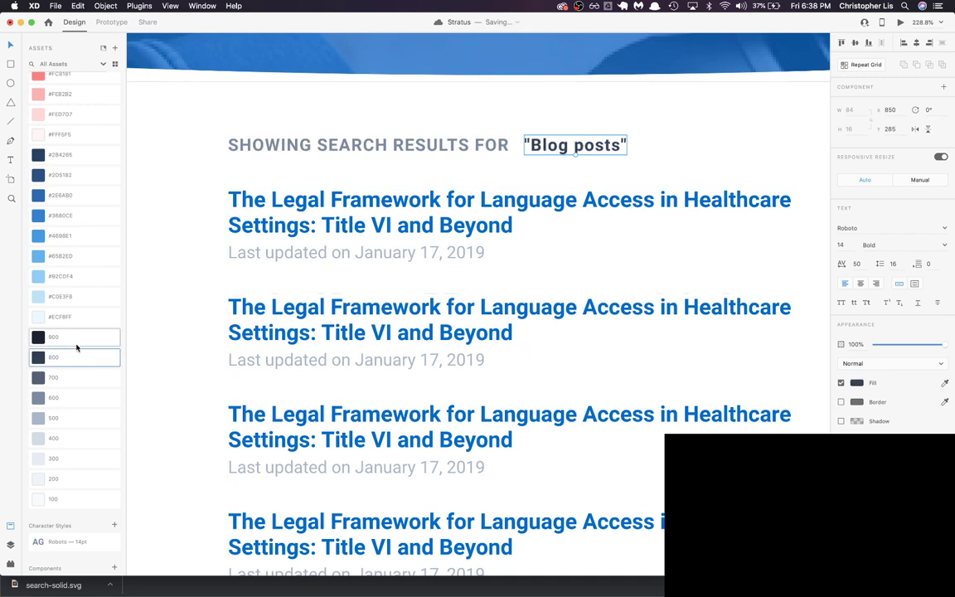
click(71, 377)
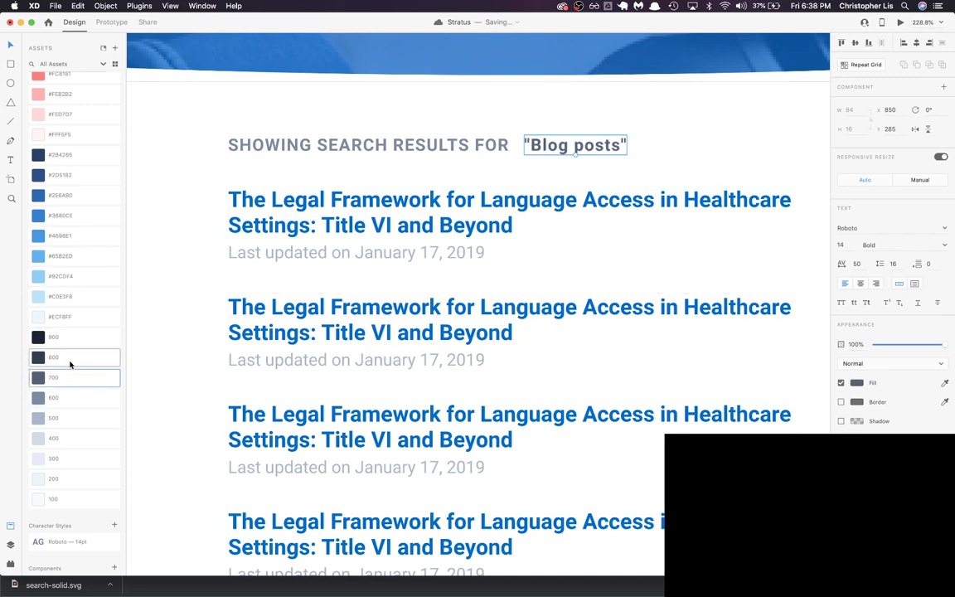
click(482, 166)
scroll(482, 165, up, 2)
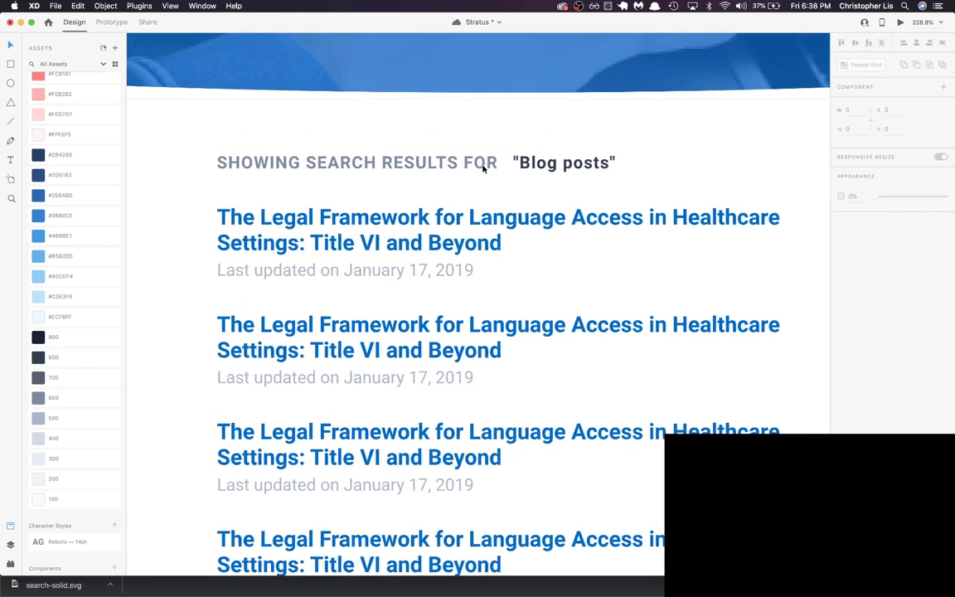
scroll(484, 167, down, 3)
click(535, 166)
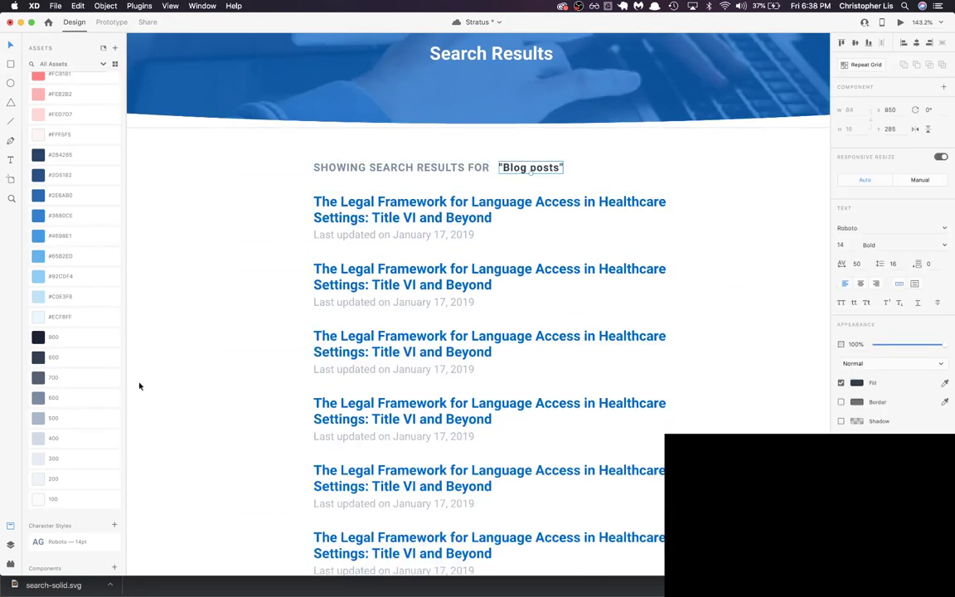
click(86, 377)
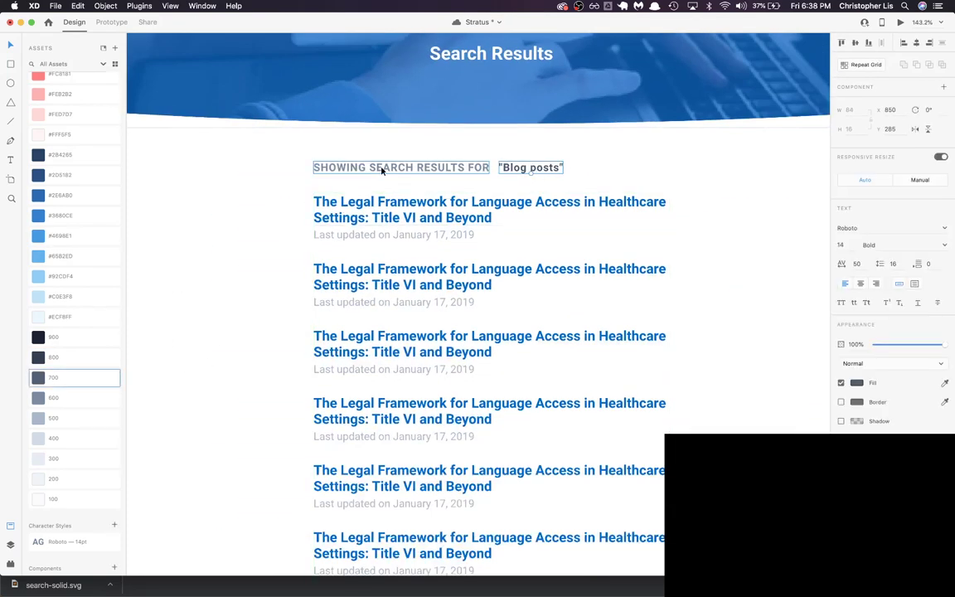
click(81, 357)
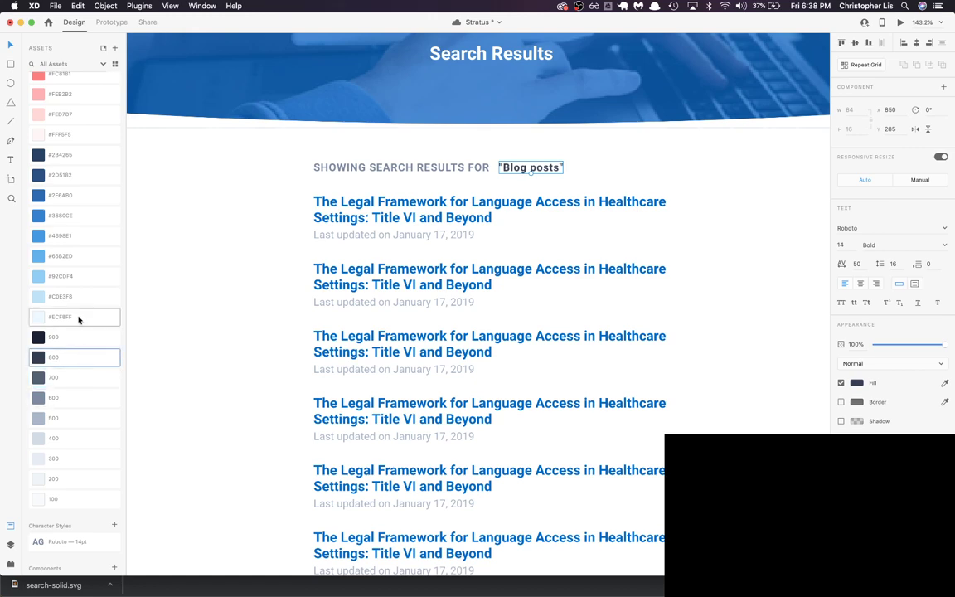
Step: Recolor the quoted "Blog posts" text with the blue sampled from the result titles
click(66, 155)
scroll(488, 239, up, 4)
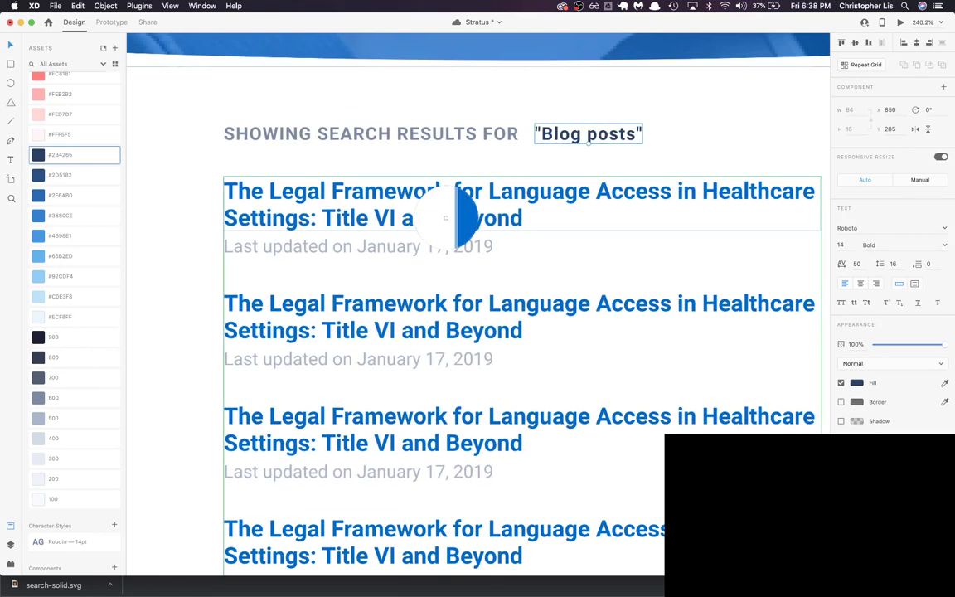
scroll(631, 136, down, 5)
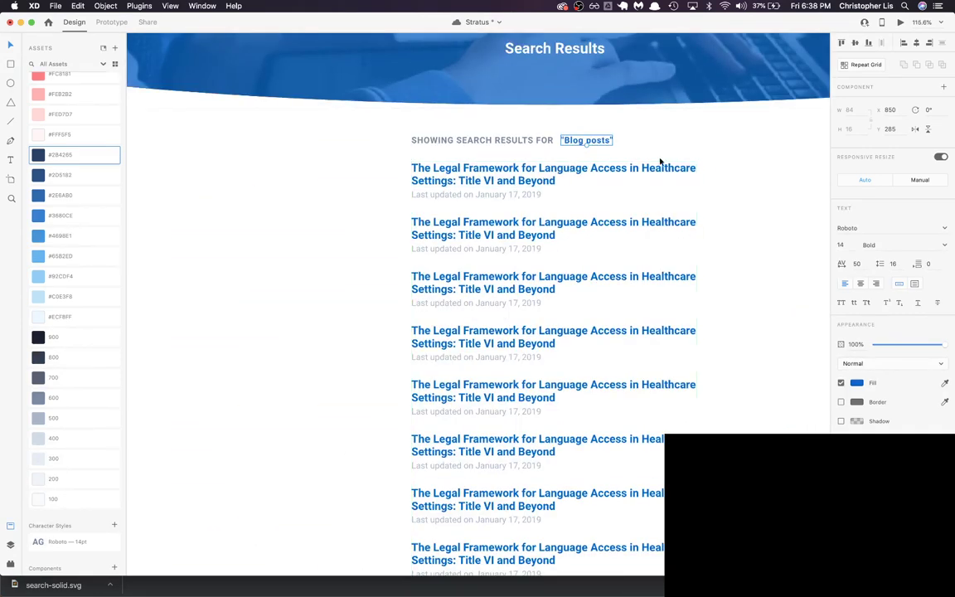
Step: Recolor the quoted "Blog posts" text with the grey 800 swatch
scroll(559, 197, up, 4)
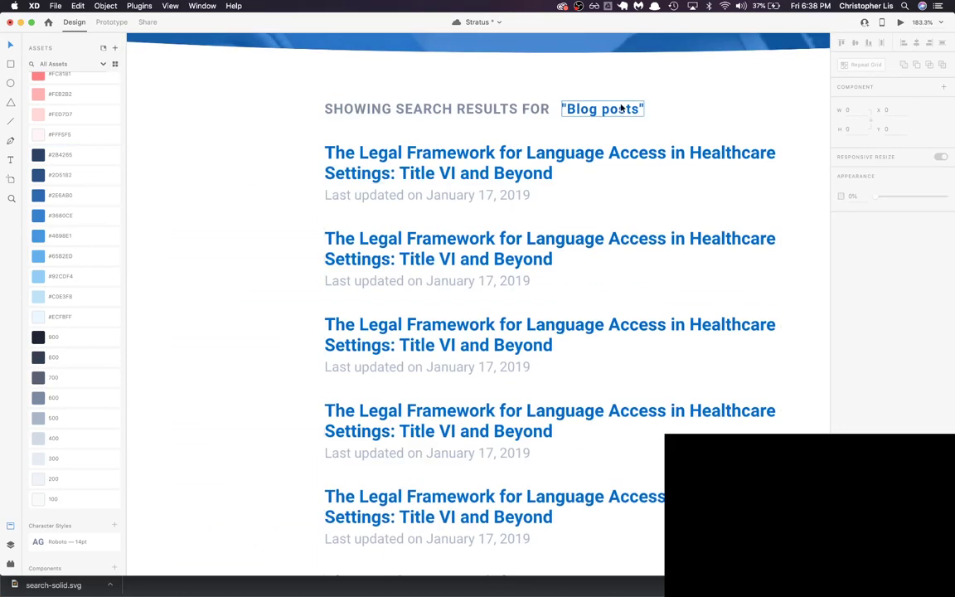
click(621, 108)
click(79, 358)
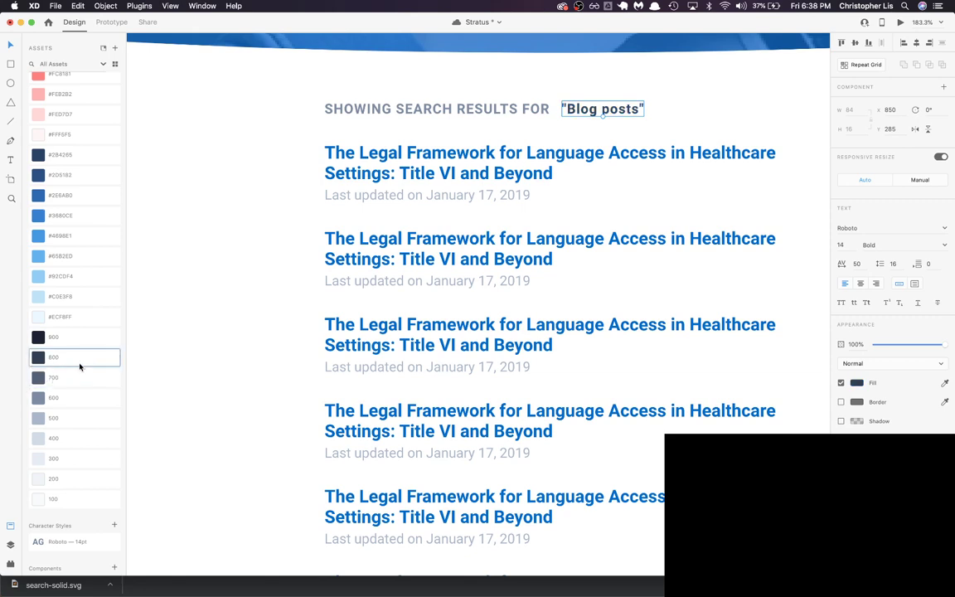
Step: Turn off the all-caps styling on the "Showing Search results for" label and save the document
click(498, 106)
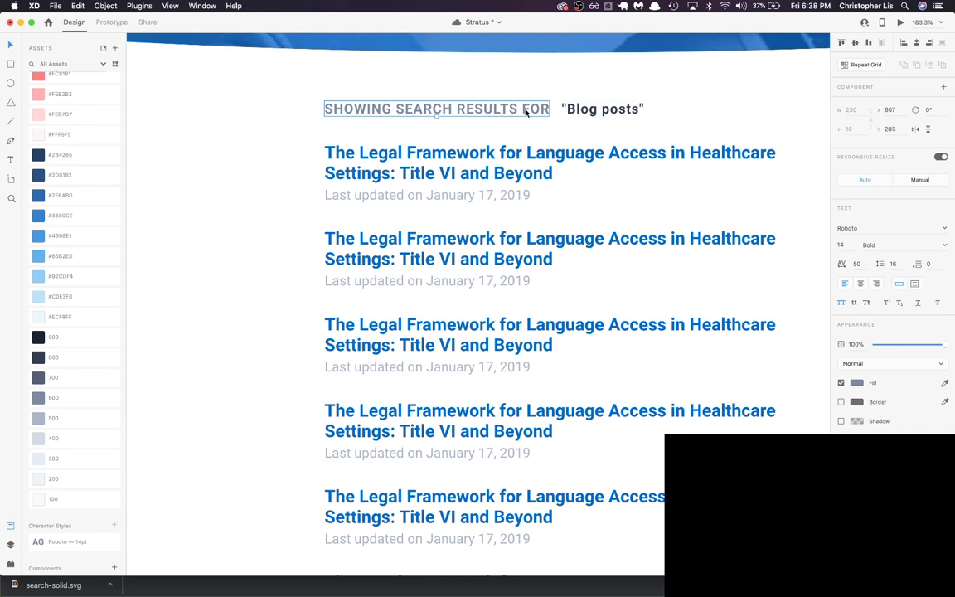
double_click(461, 111)
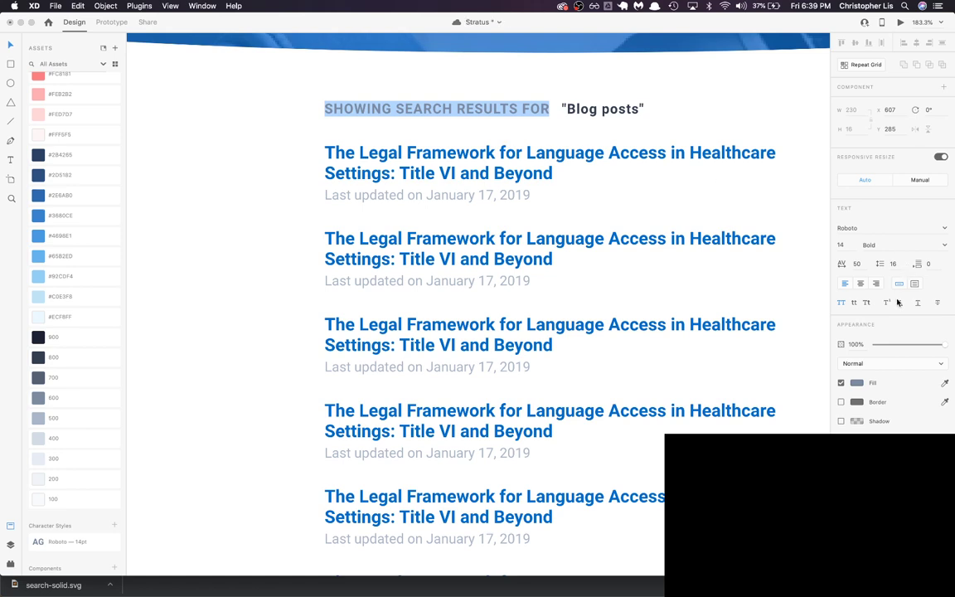
click(841, 303)
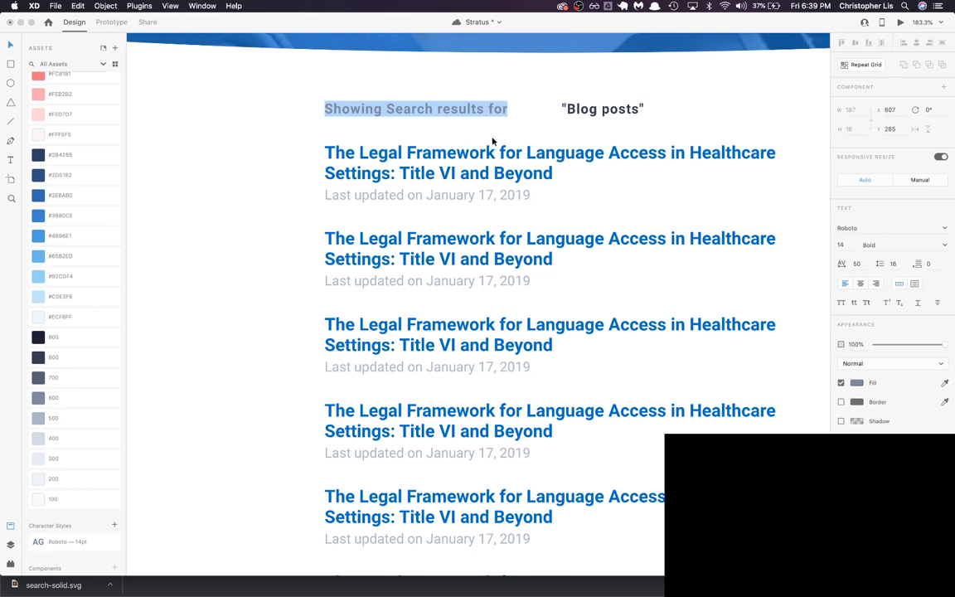
key(Escape)
shift+click(598, 107)
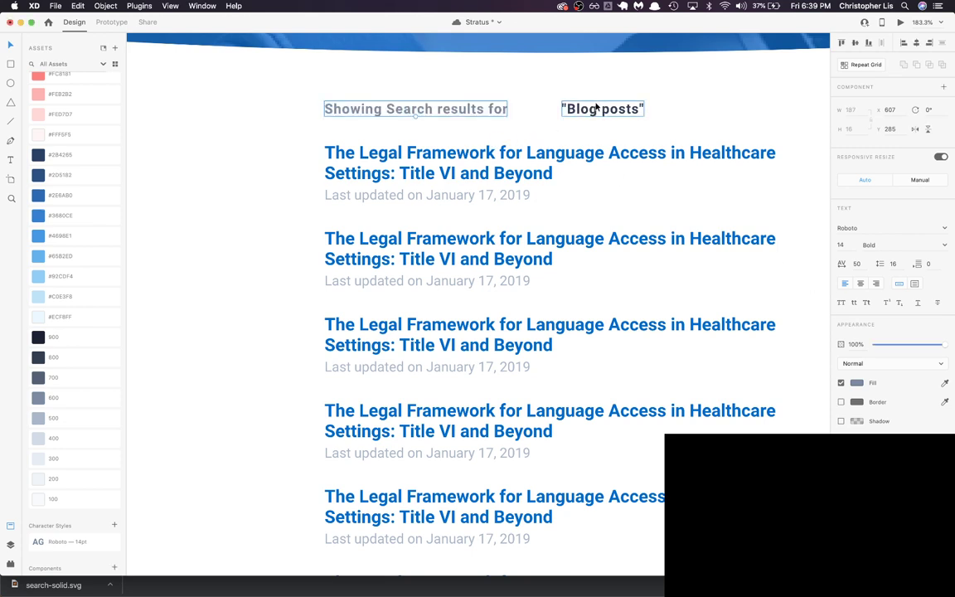
click(473, 116)
key(super+z)
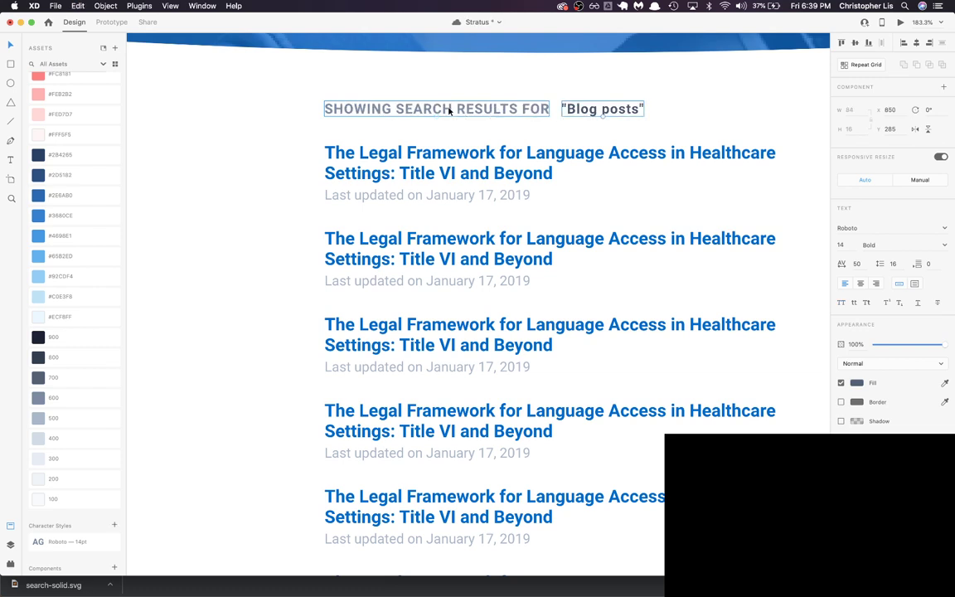
key(super+shift+z)
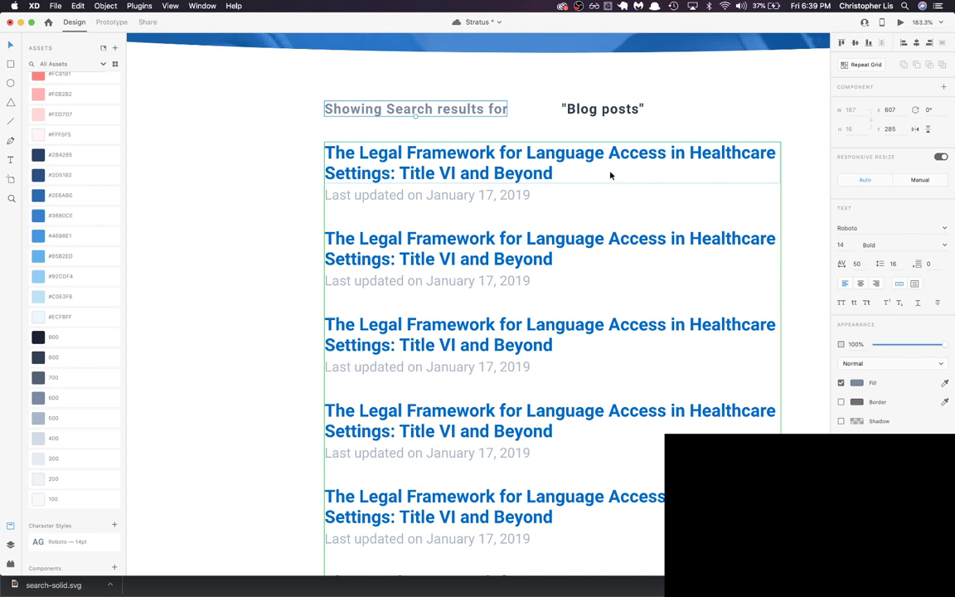
key(super+s)
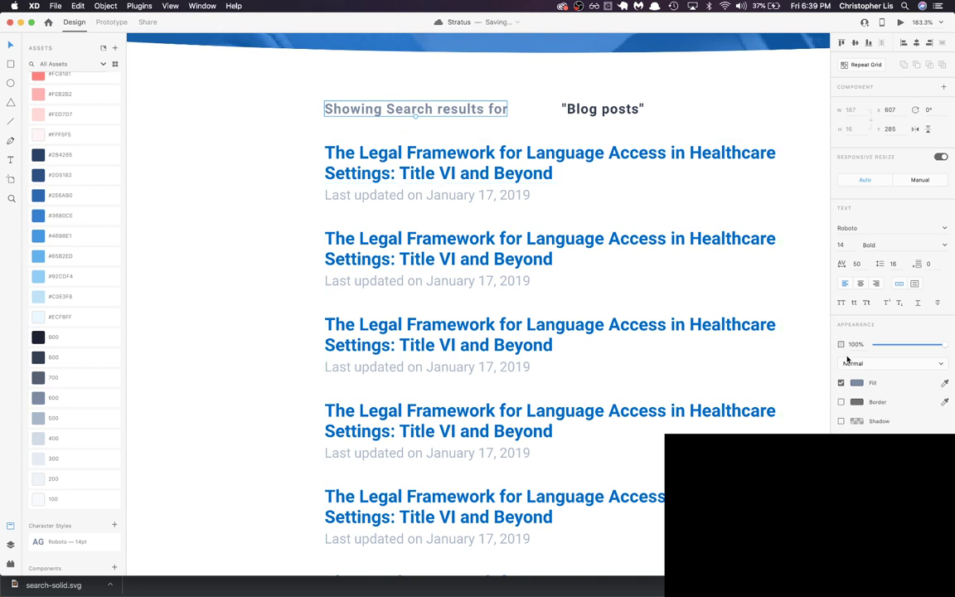
Step: Set the "Showing Search results for" label to character spacing 0 and Regular weight, and save the document
click(855, 266)
text(0)
key(Return)
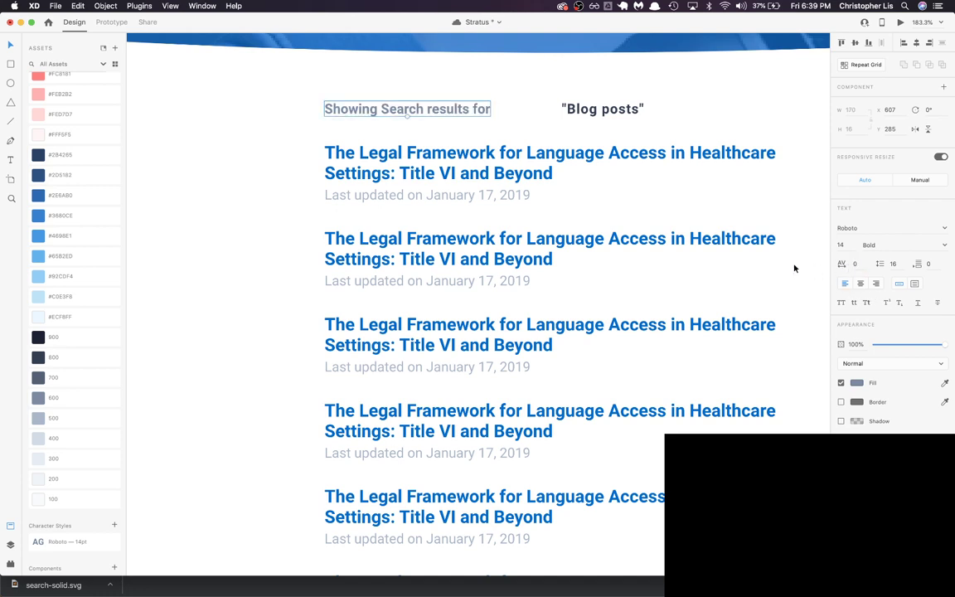
key(super+b)
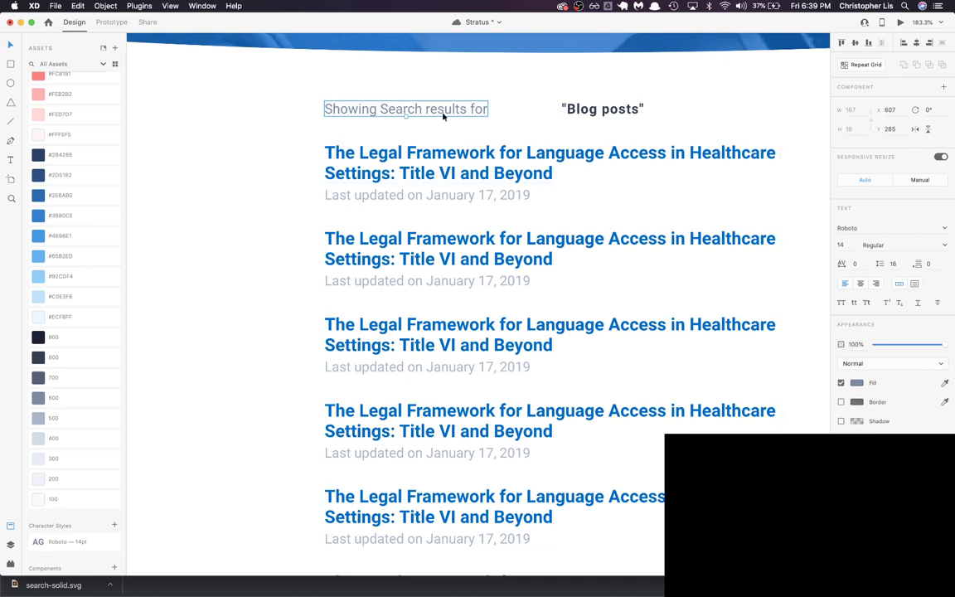
key(super+s)
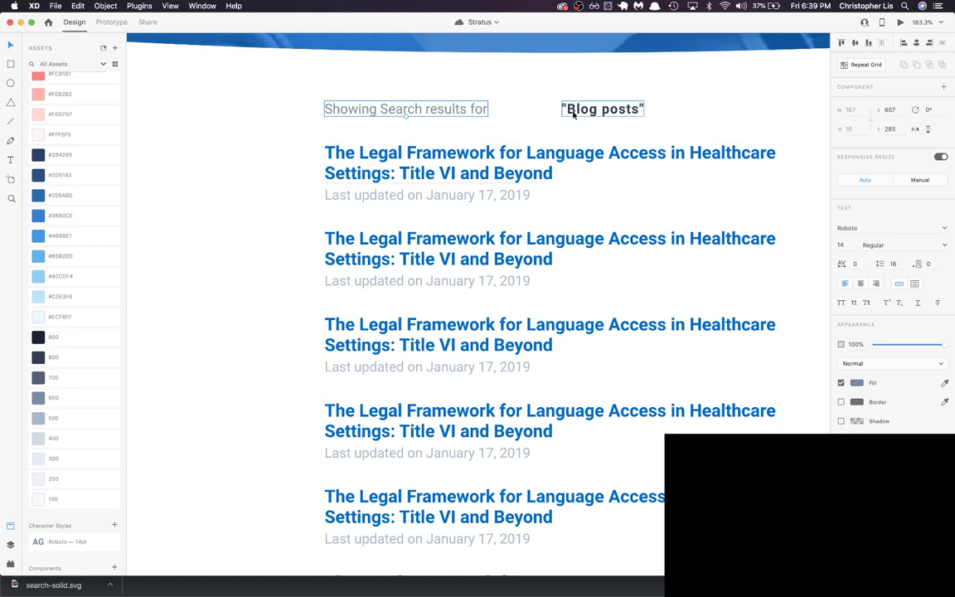
Step: Move the quoted "Blog posts" text next to the label at X 784, Y 285, and fill the label with the grey 600 swatch
drag(572, 114, 508, 114)
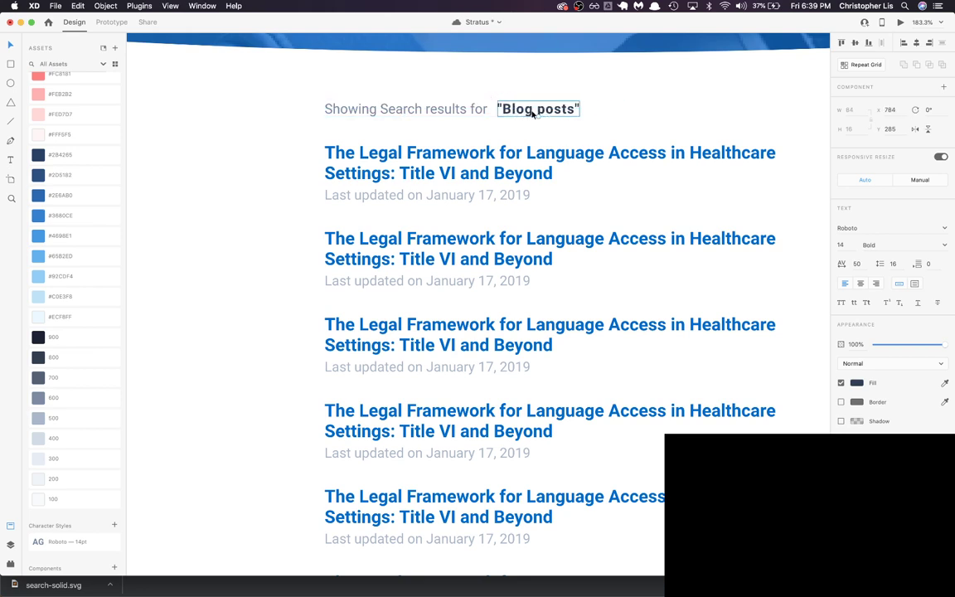
click(601, 115)
click(450, 100)
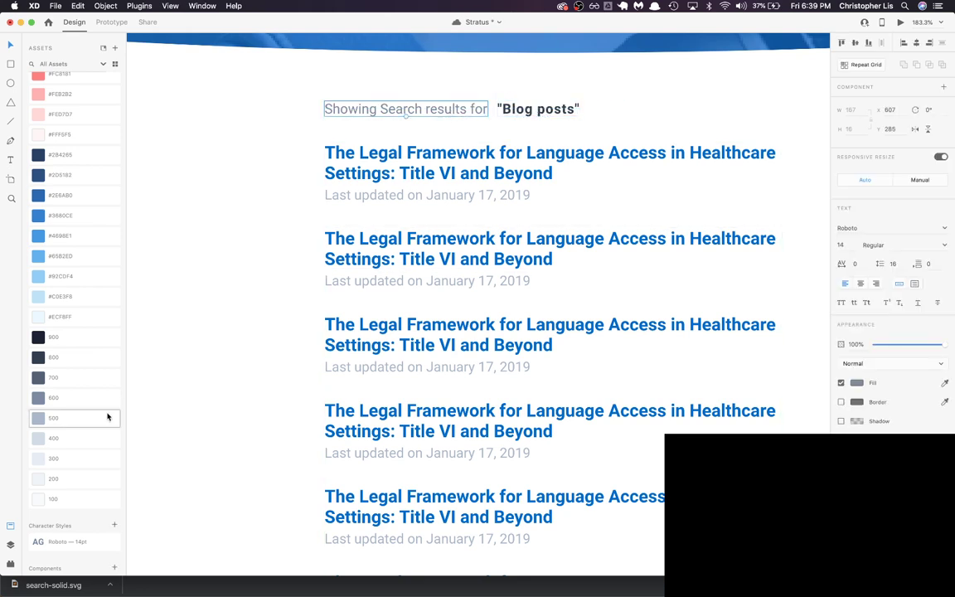
click(81, 400)
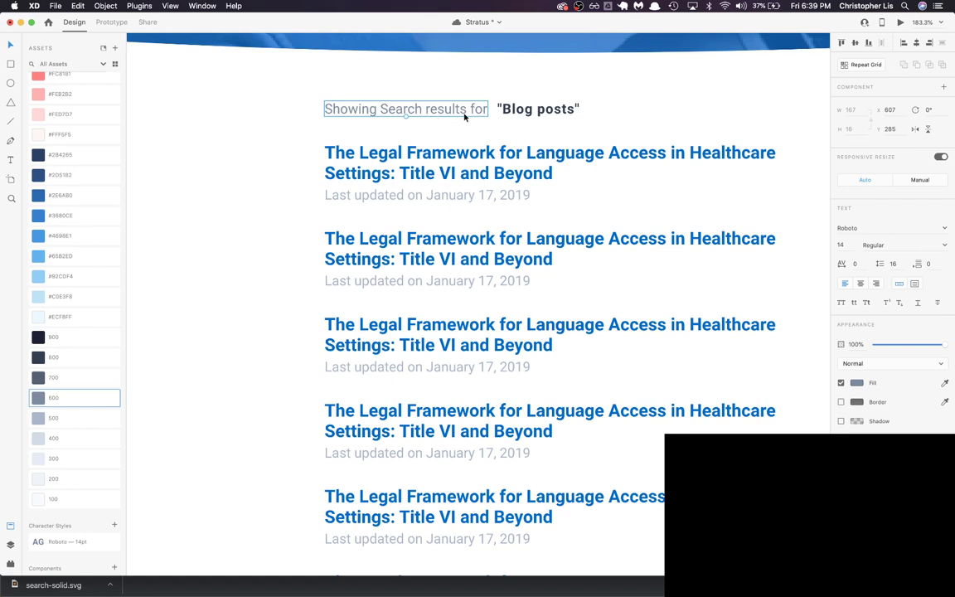
Step: Recolor the quoted "Blog posts" text with the grey 700 swatch and save the document
click(535, 109)
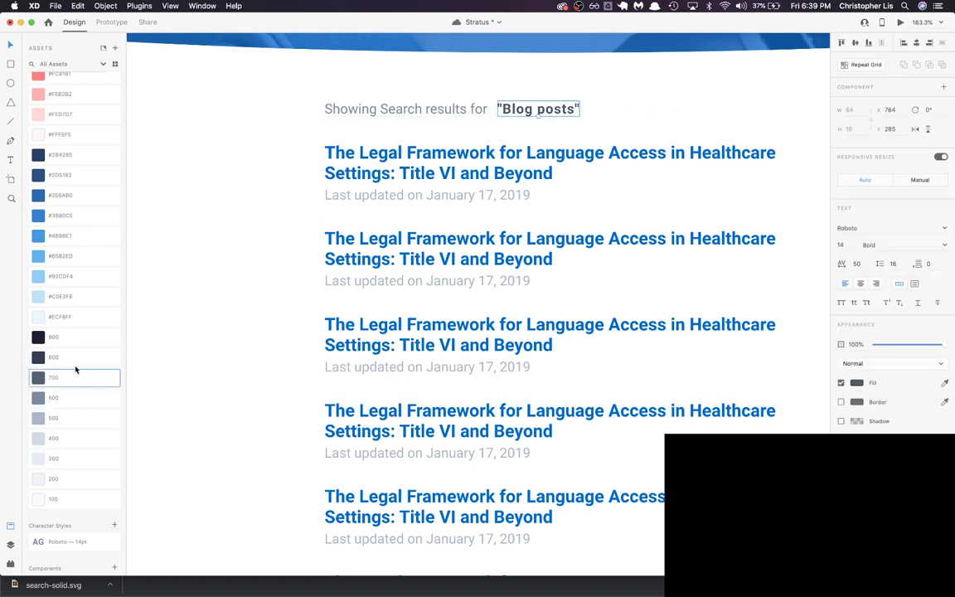
click(574, 272)
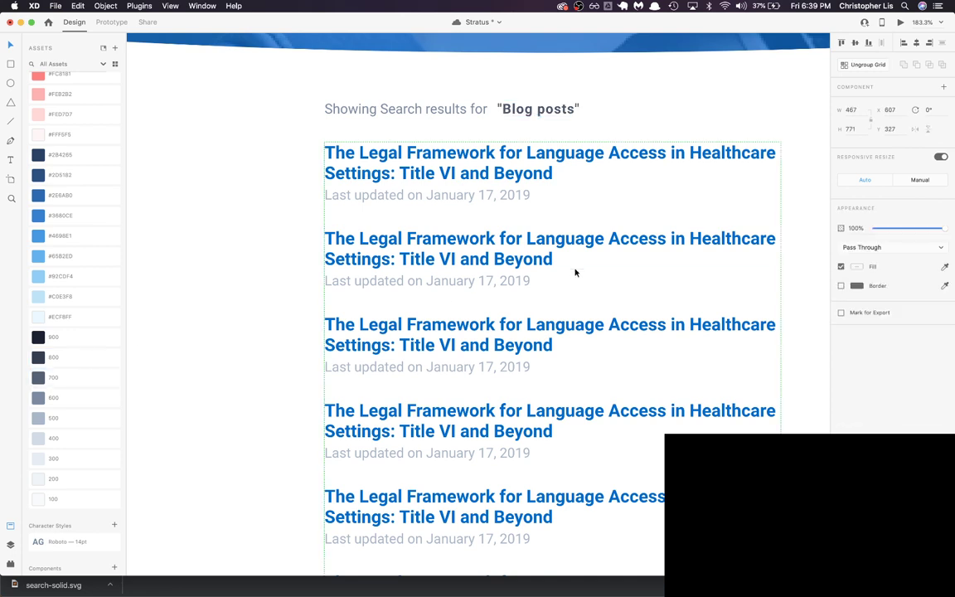
scroll(546, 326, up, 1)
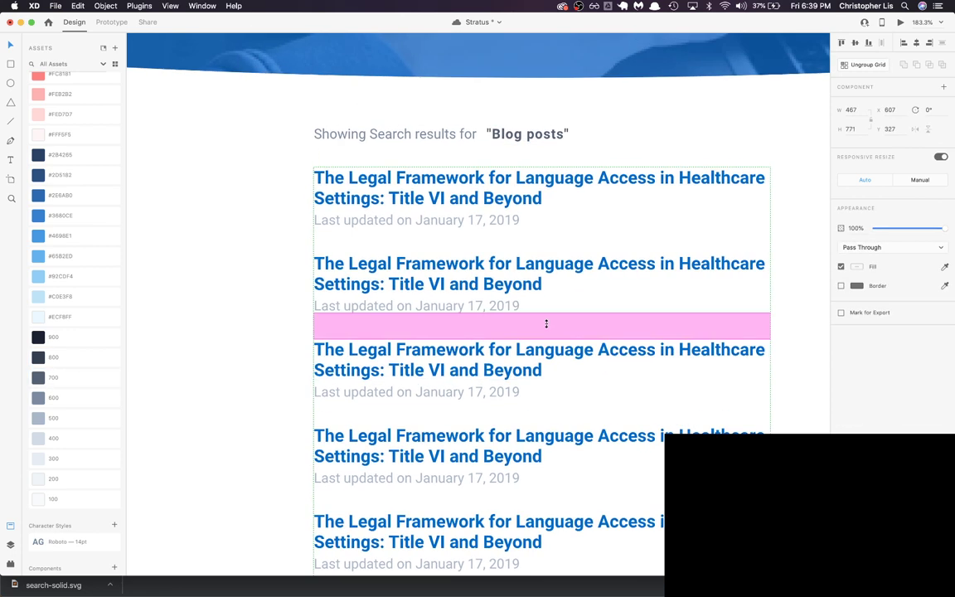
click(541, 132)
click(636, 140)
key(super+z)
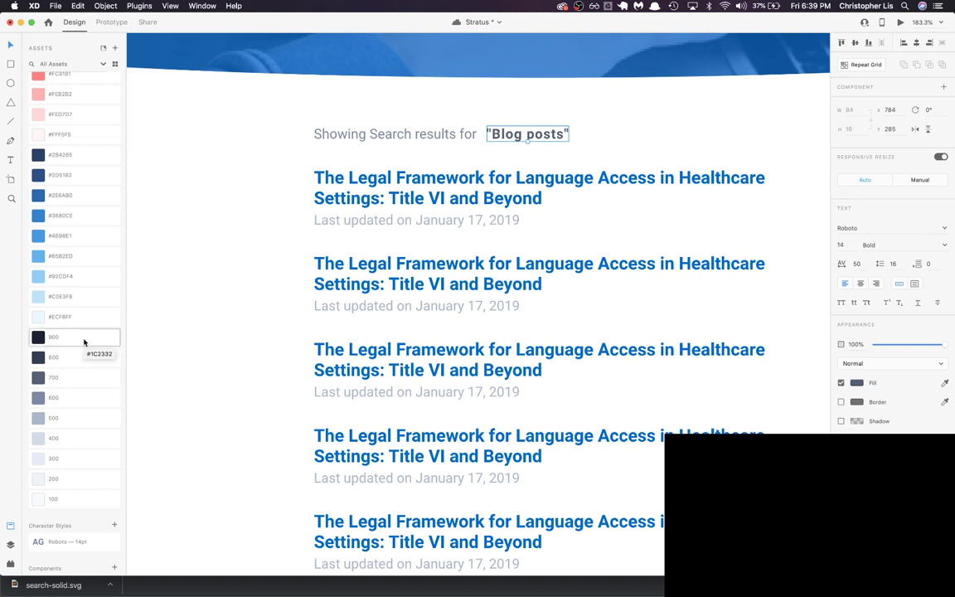
key(super+s)
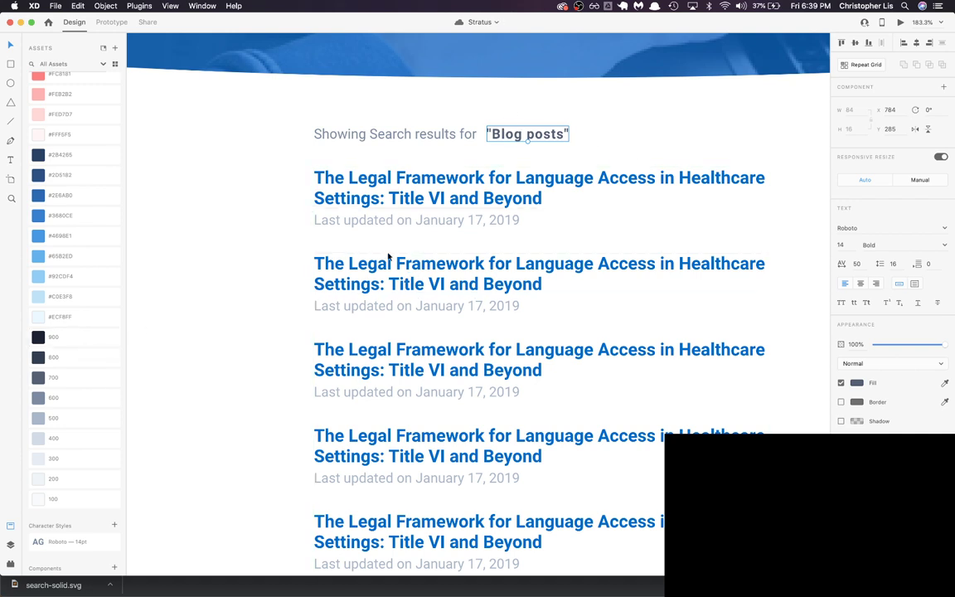
click(33, 378)
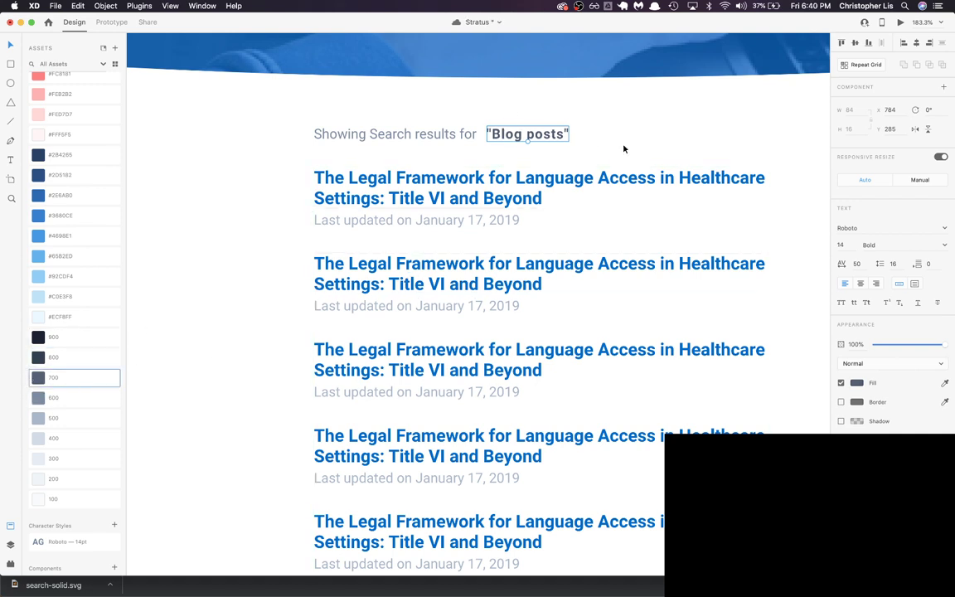
Step: Shift the quoted "Blog posts" text closer to the label at X 781 and set its character spacing to 0
drag(549, 138, 546, 139)
click(595, 144)
click(562, 134)
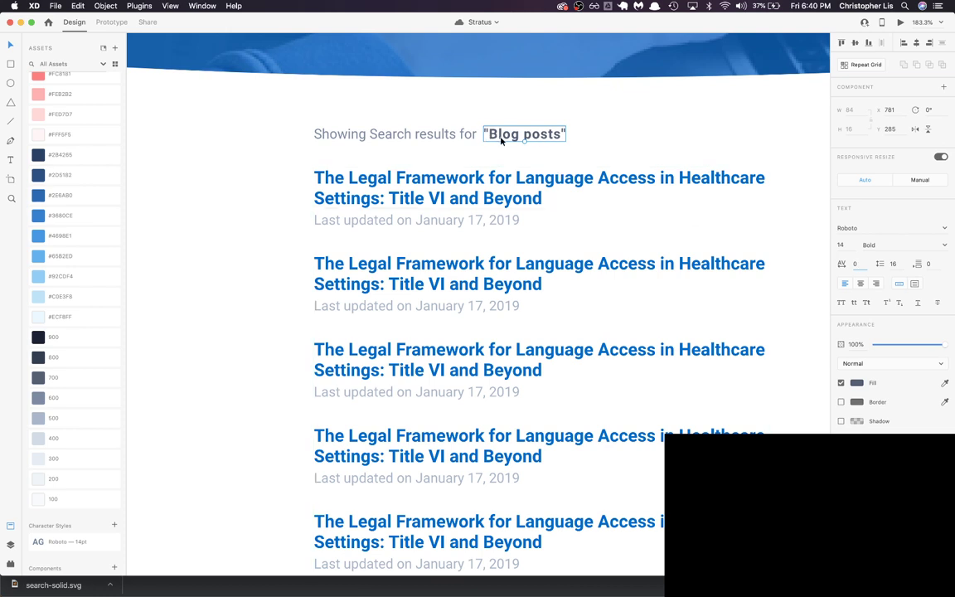
key(Return)
click(669, 174)
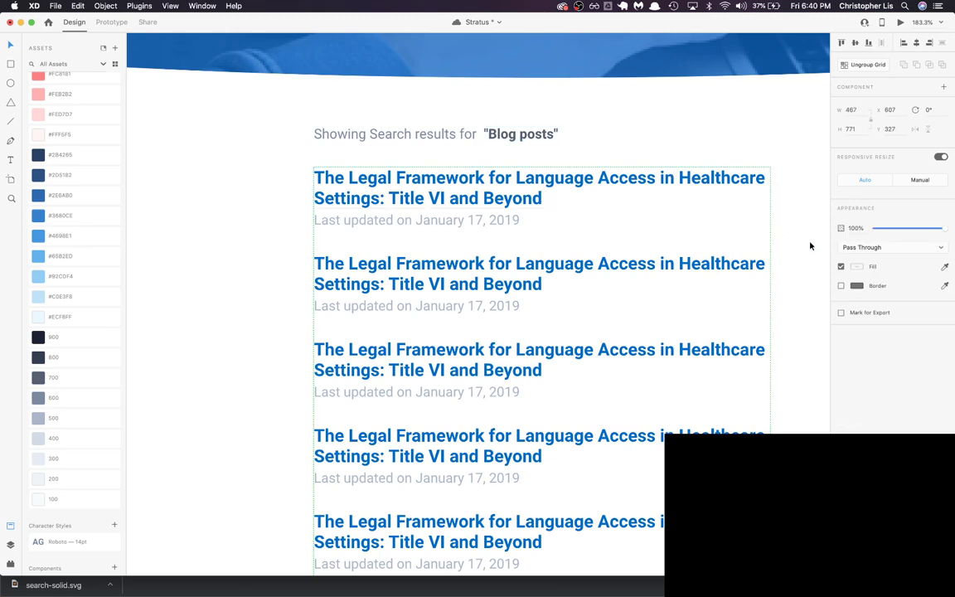
click(520, 139)
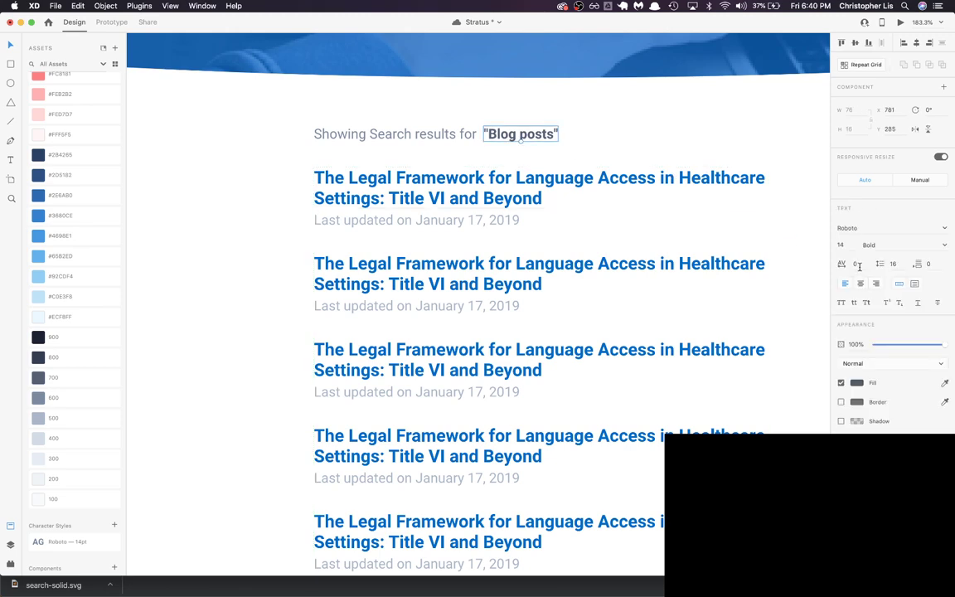
click(602, 124)
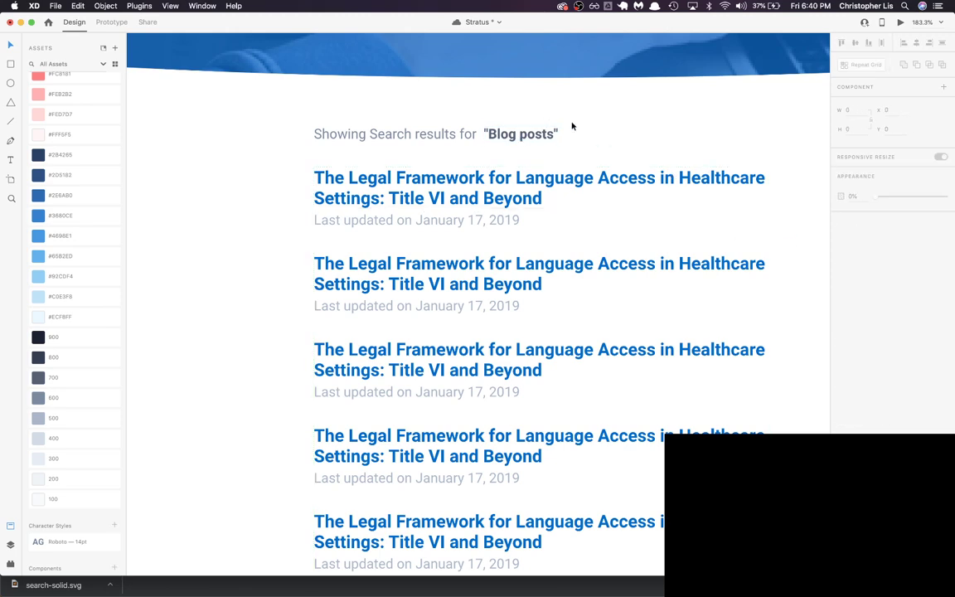
Step: Save the document and review the Search Results page layout from the header to the page numbers
scroll(572, 126, down, 5)
scroll(572, 126, right, 2)
scroll(573, 125, up, 1)
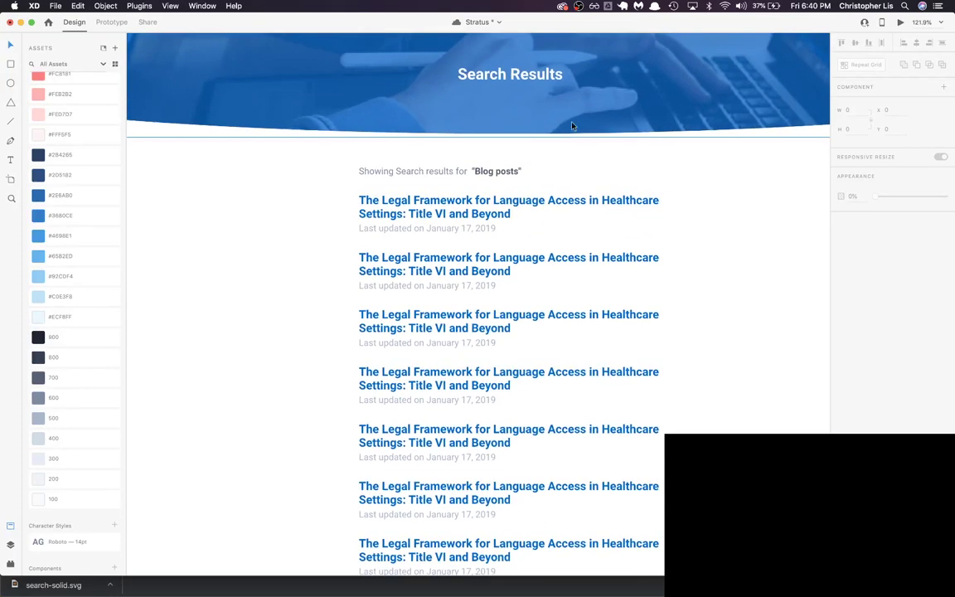
scroll(531, 152, down, 1)
scroll(531, 151, left, 1)
scroll(531, 152, down, 4)
key(super+s)
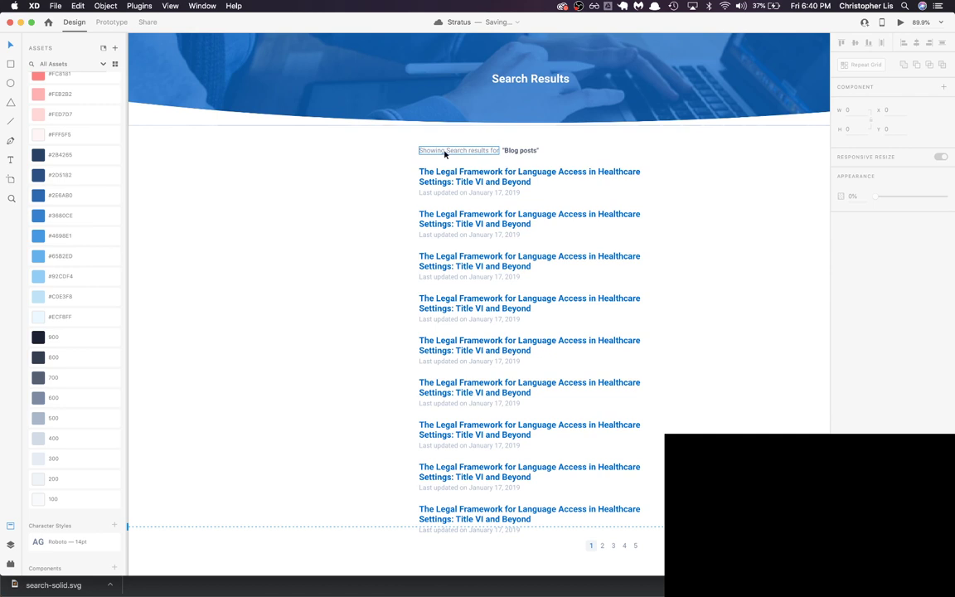
scroll(599, 125, right, 1)
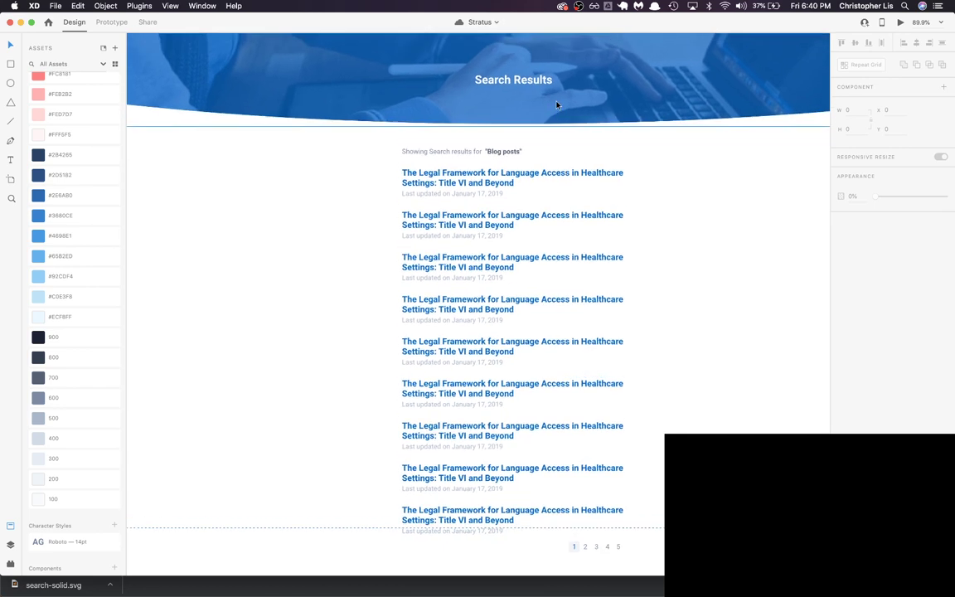
scroll(556, 104, up, 2)
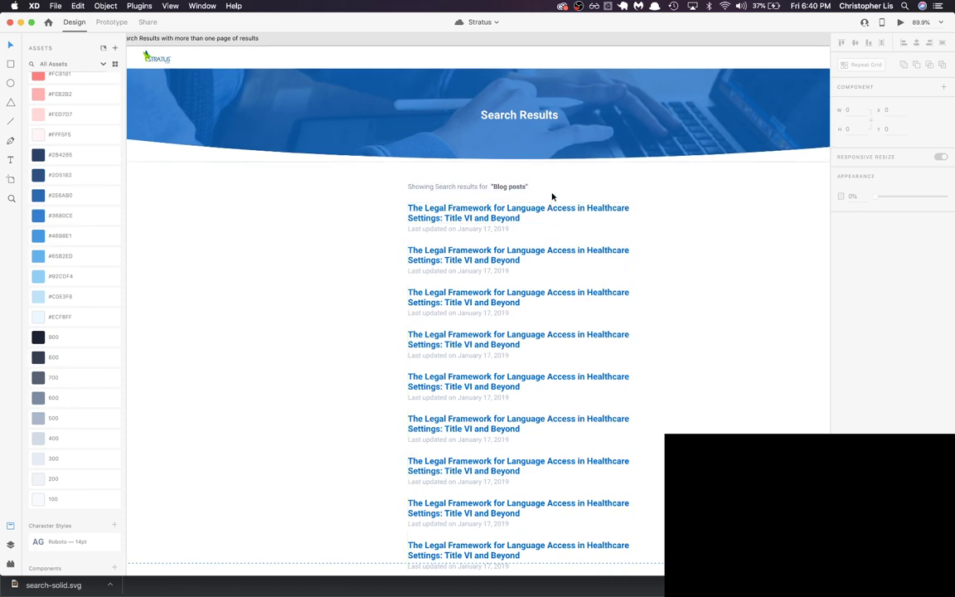
Step: Open the first result title for text editing and select both of its lines
scroll(552, 196, down, 2)
scroll(552, 197, down, 1)
scroll(531, 164, up, 3)
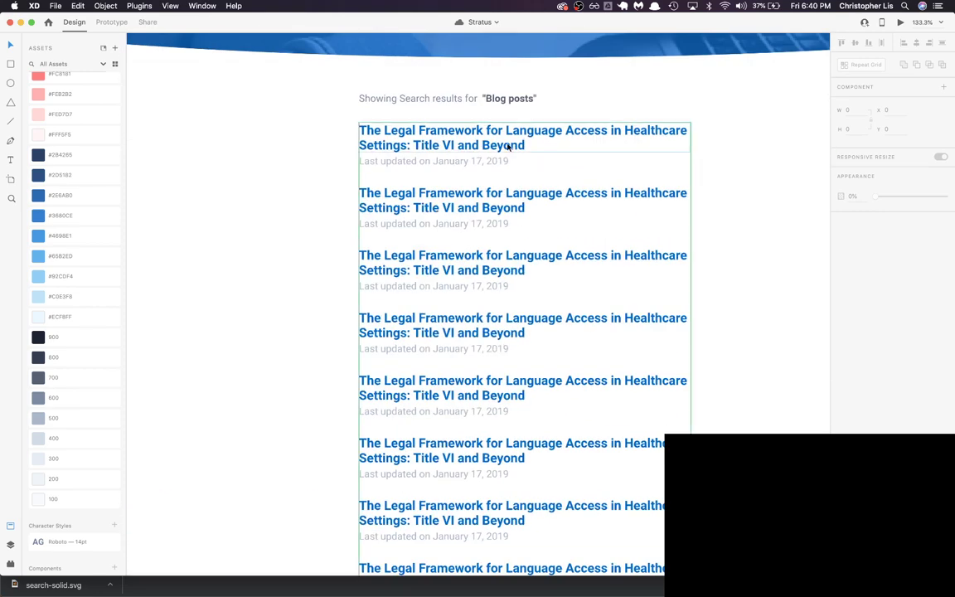
double_click(509, 147)
triple_click(508, 145)
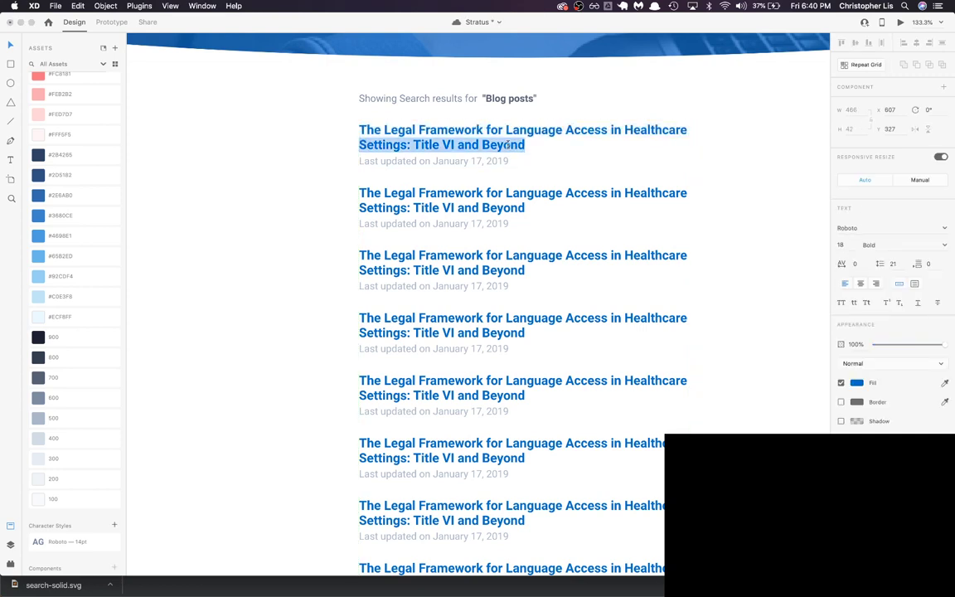
click(525, 131)
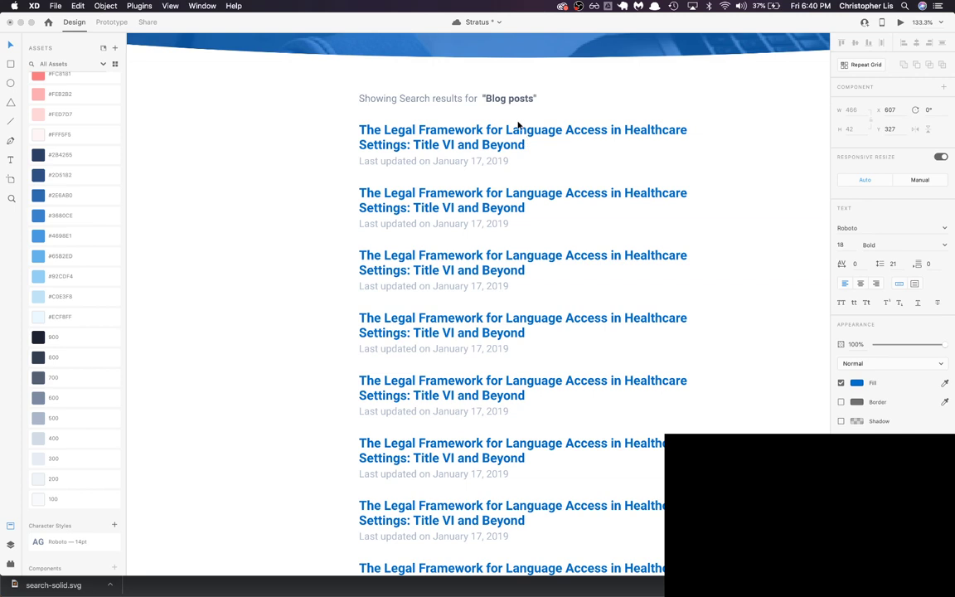
drag(528, 148, 361, 130)
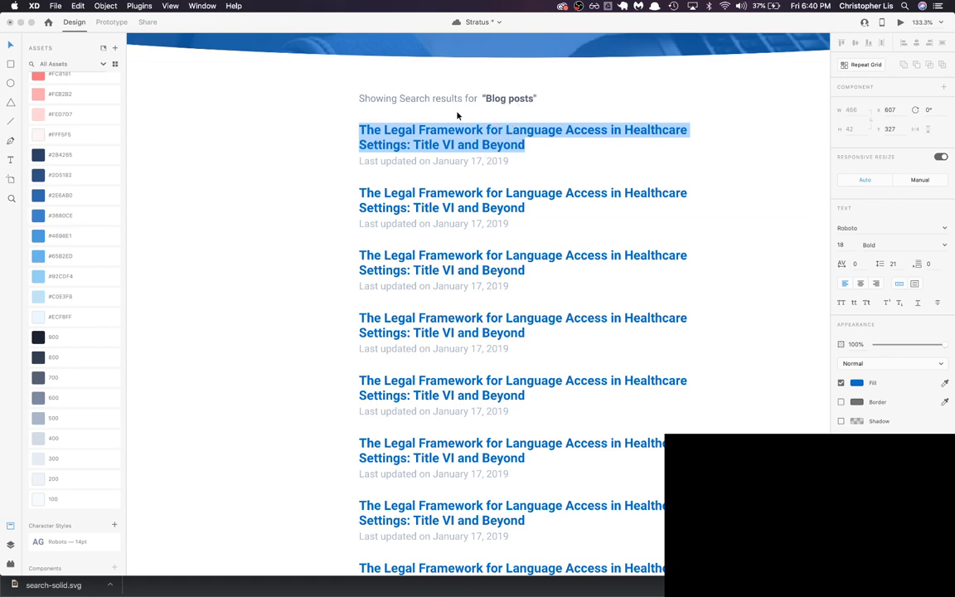
Step: Switch to Chrome and search Google for "lorem ipsum" in a new tab
key(super+Tab)
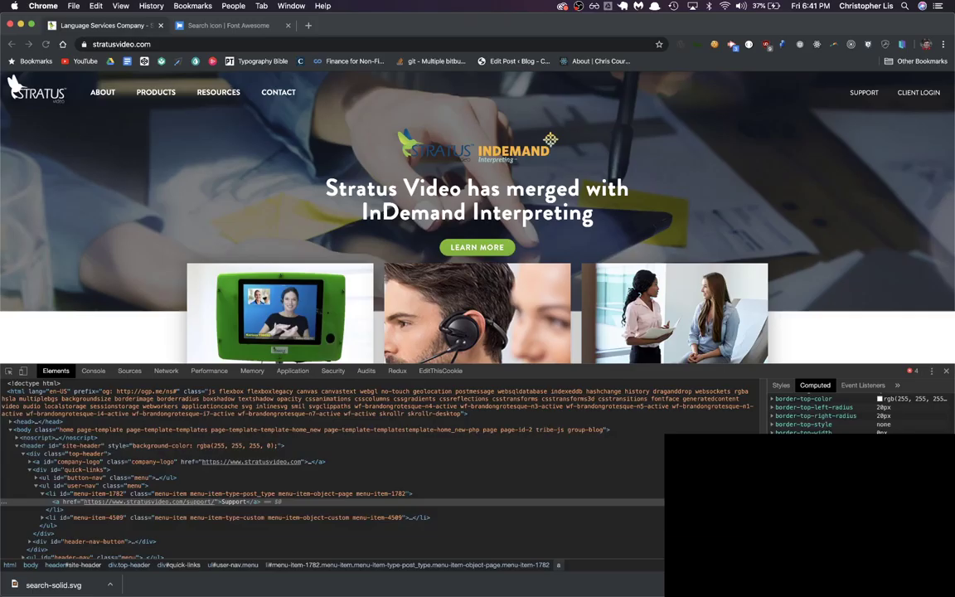
key(super+t)
text(lorem )
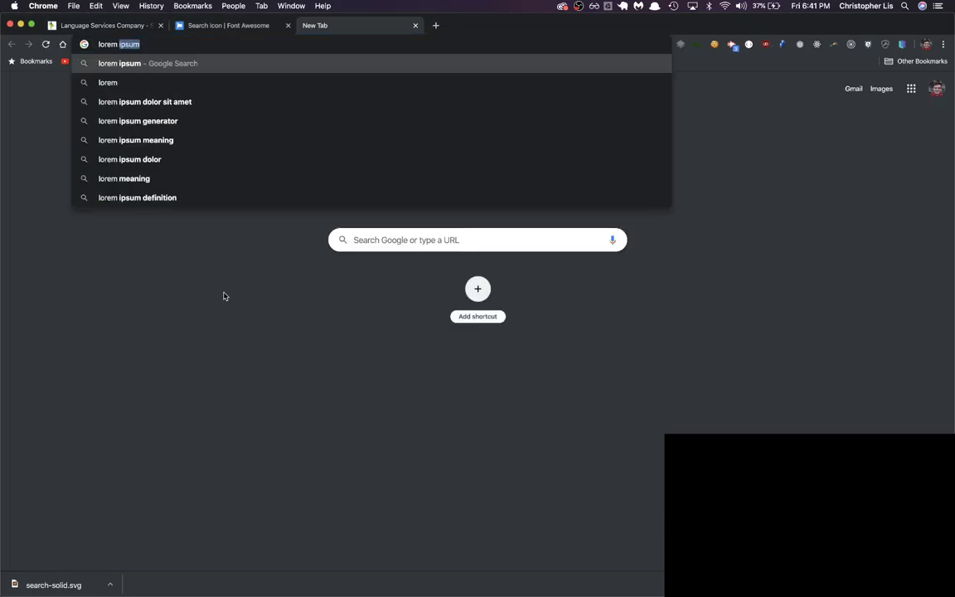
text(ipsum)
key(Return)
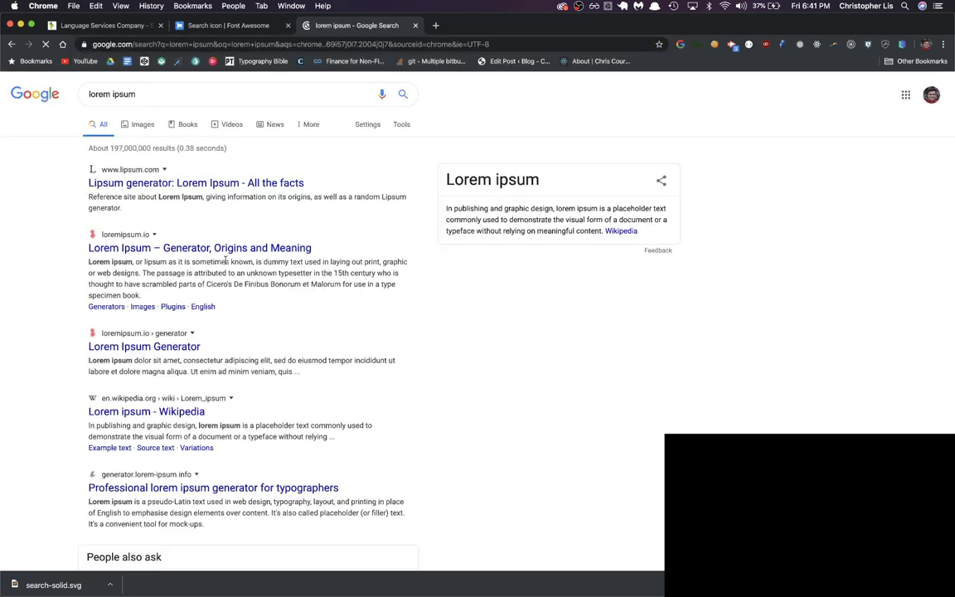
Step: Look through the lipsum.com page for usable placeholder text and return to the search results
click(170, 183)
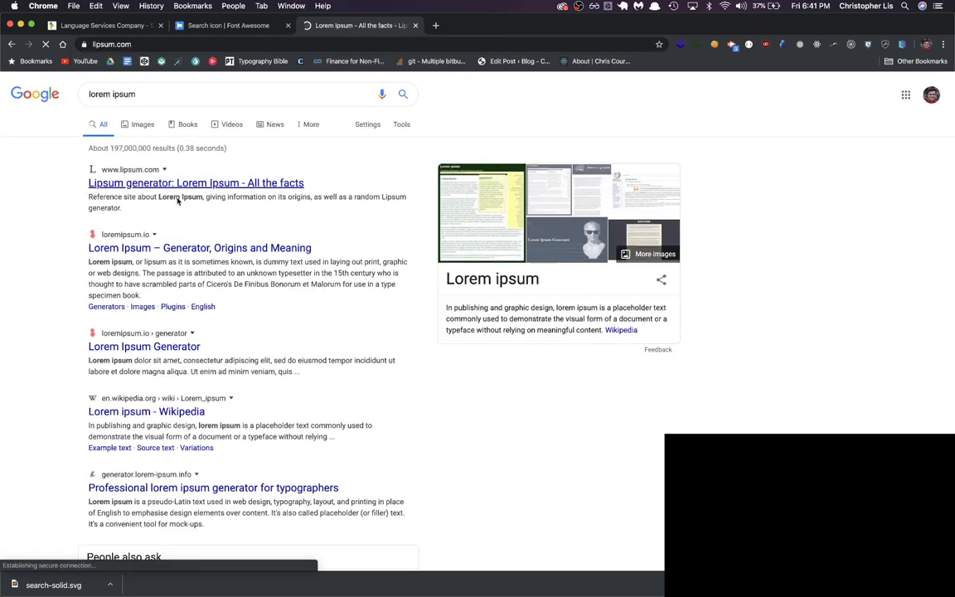
scroll(359, 300, down, 10)
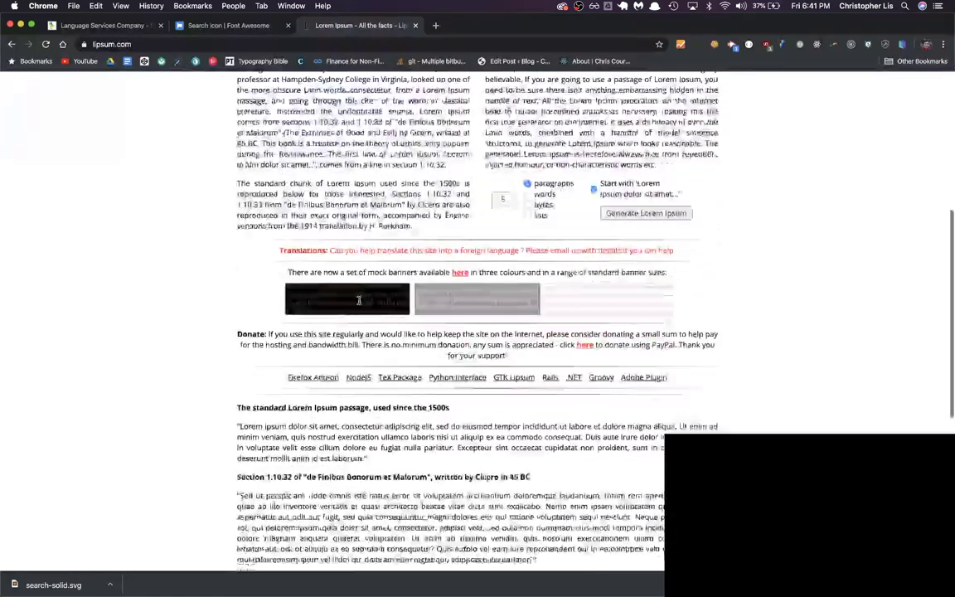
scroll(359, 300, down, 8)
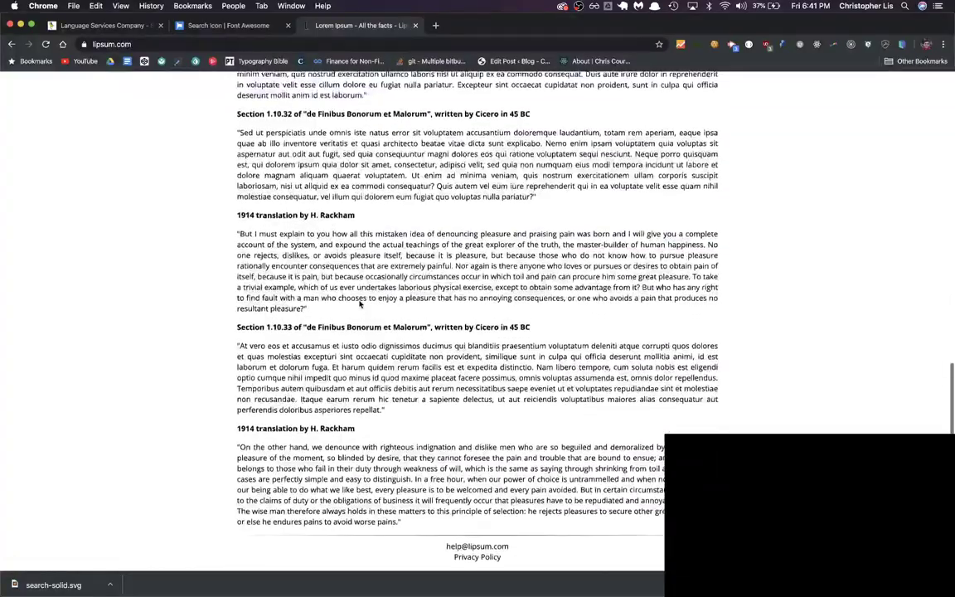
scroll(359, 303, up, 20)
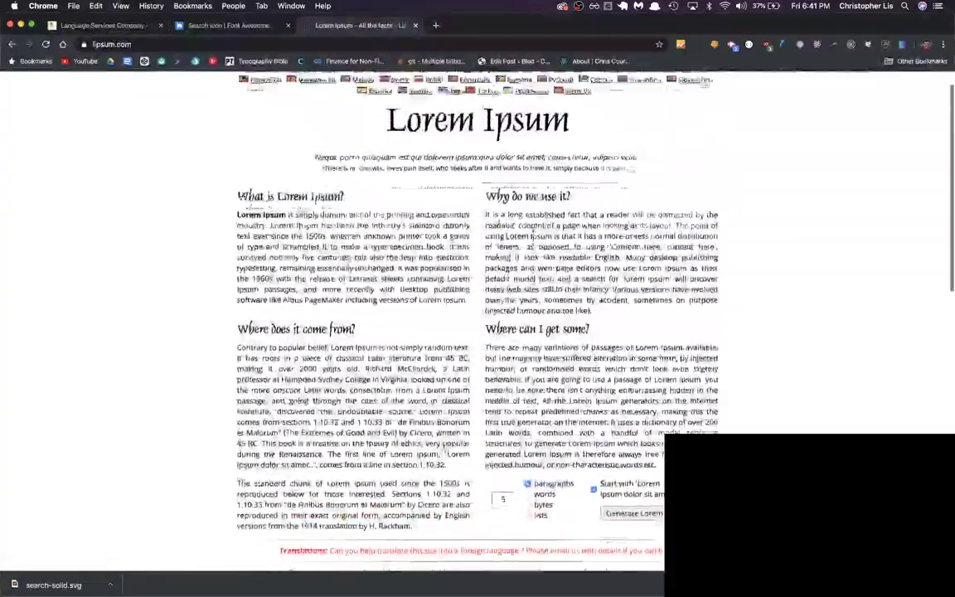
key(super+bracketleft)
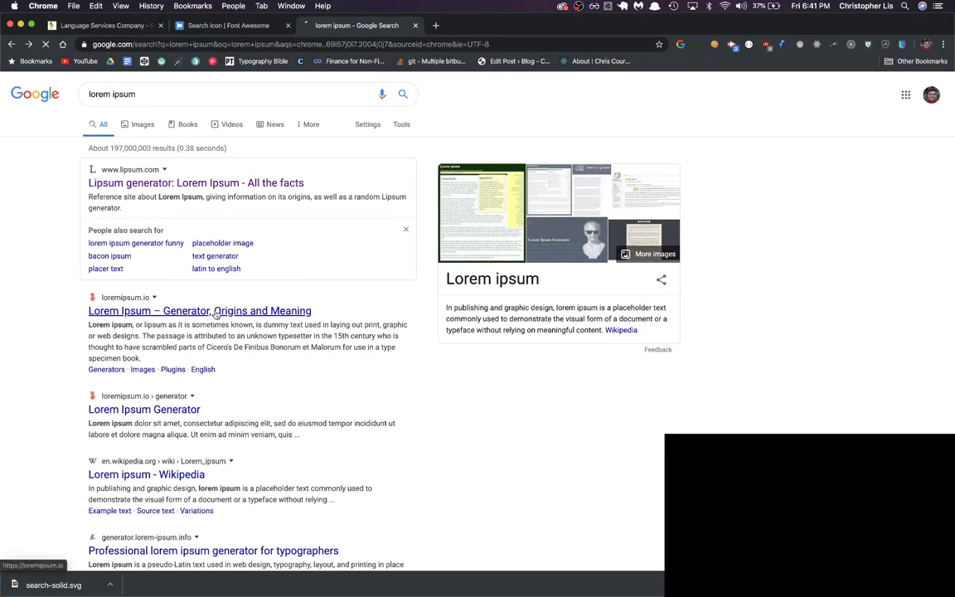
Step: Copy the opening phrase from loremipsum.io, up to "sed do eiusmod tempor", and paste it over the first result title in Adobe XD
click(216, 312)
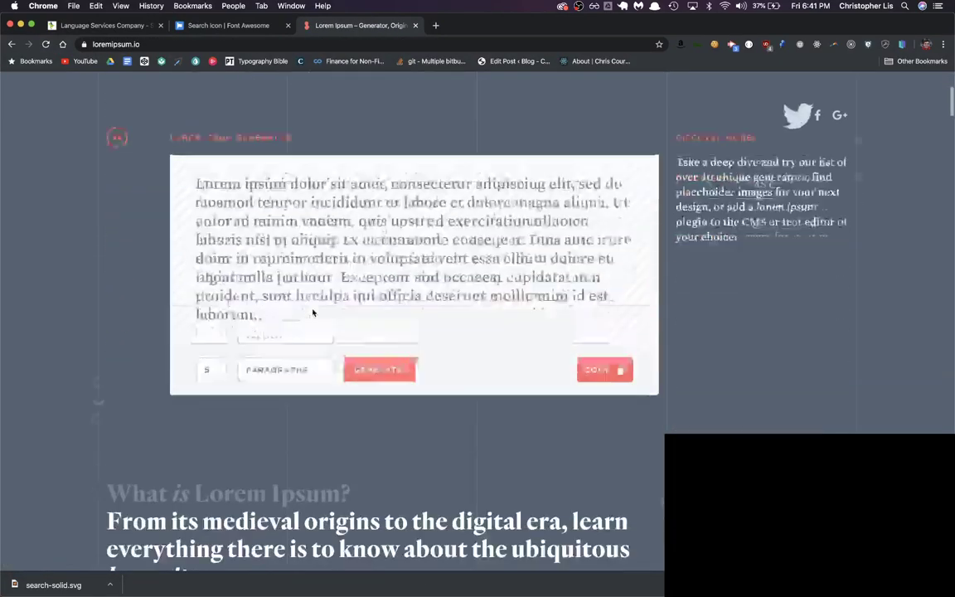
drag(194, 242, 305, 264)
key(super+c)
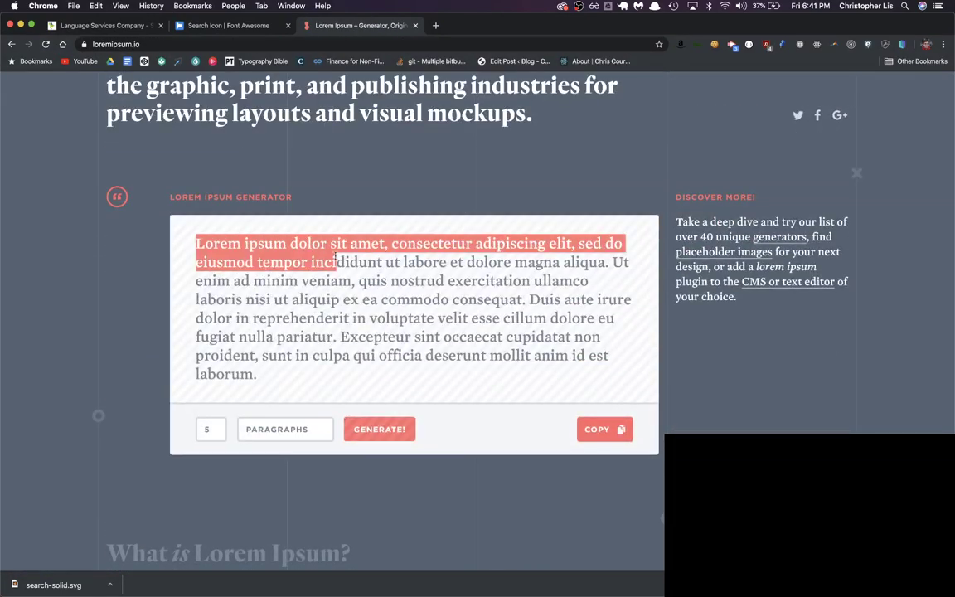
key(super+Tab)
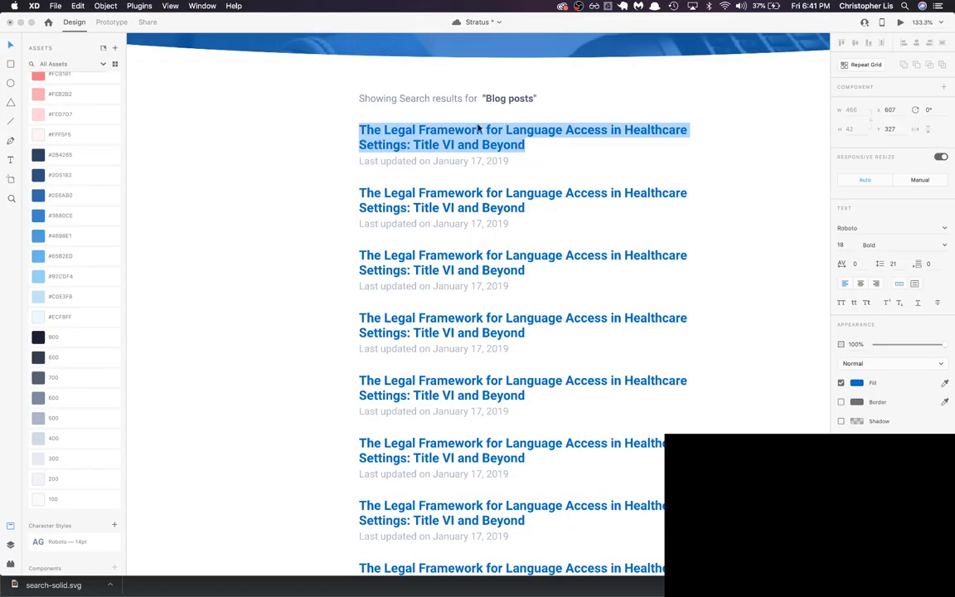
key(super+v)
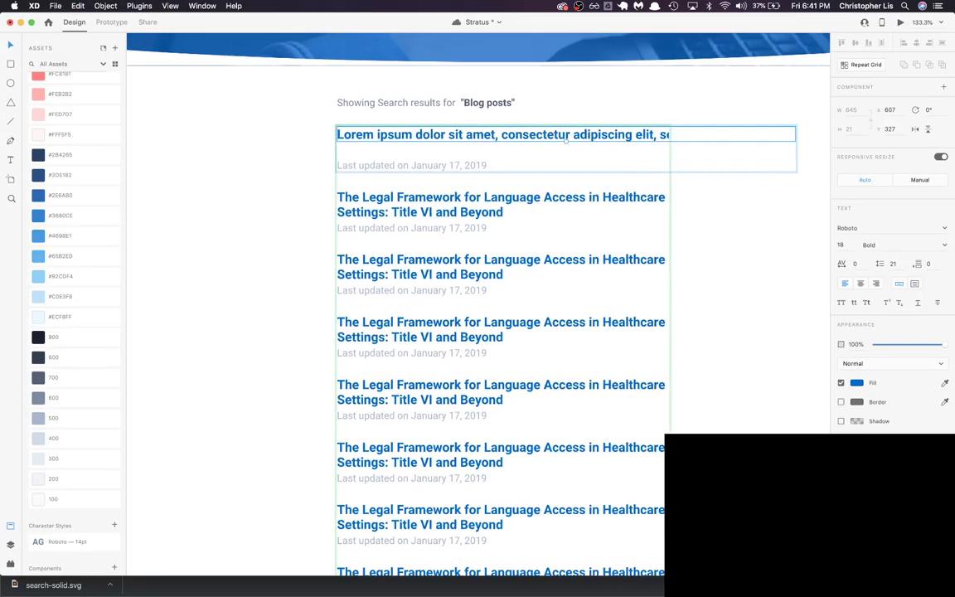
Step: Convert the first result title to area text and resize its box to 468 by 46 so it wraps onto two lines
scroll(544, 146, right, 1)
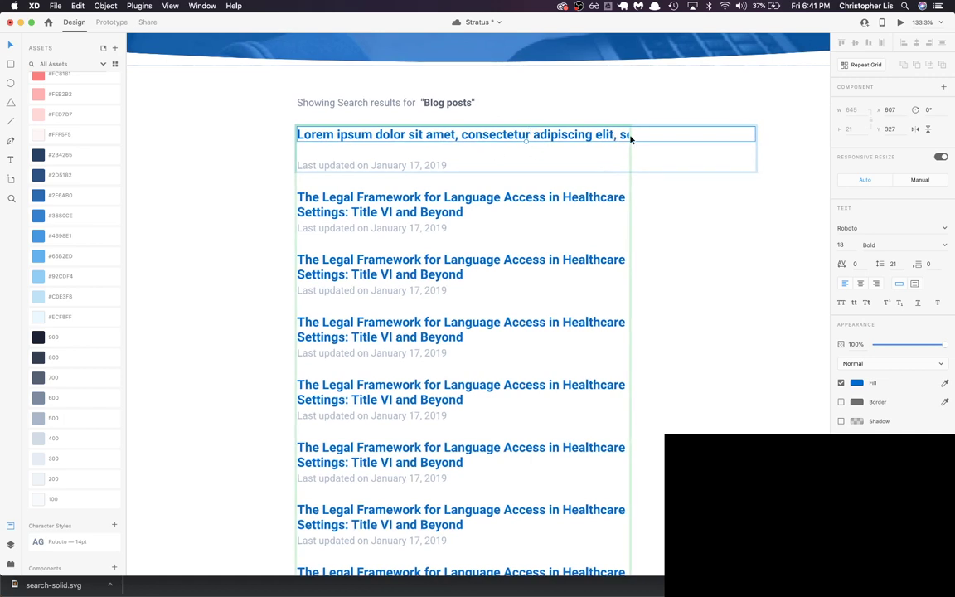
click(914, 284)
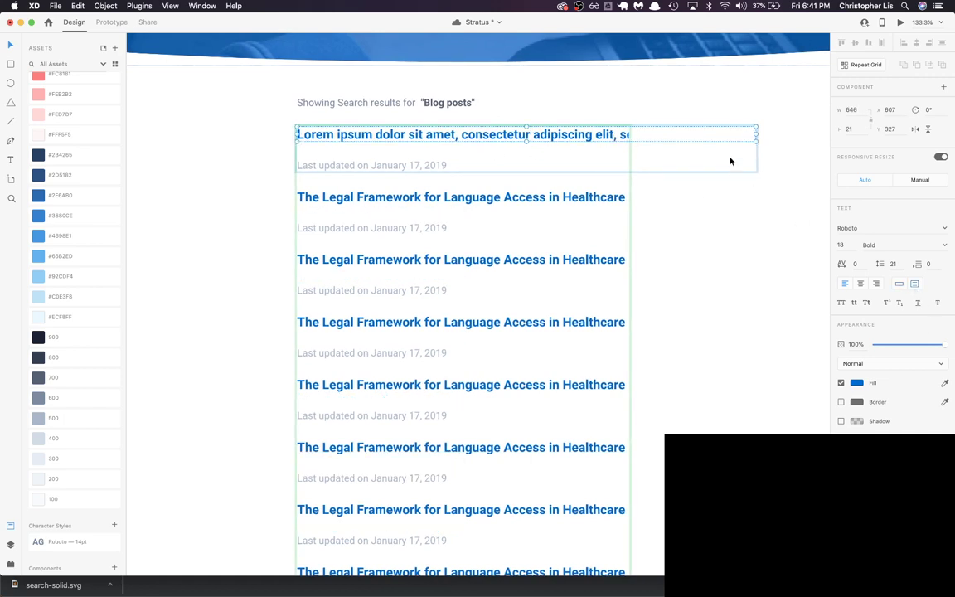
drag(757, 141, 630, 159)
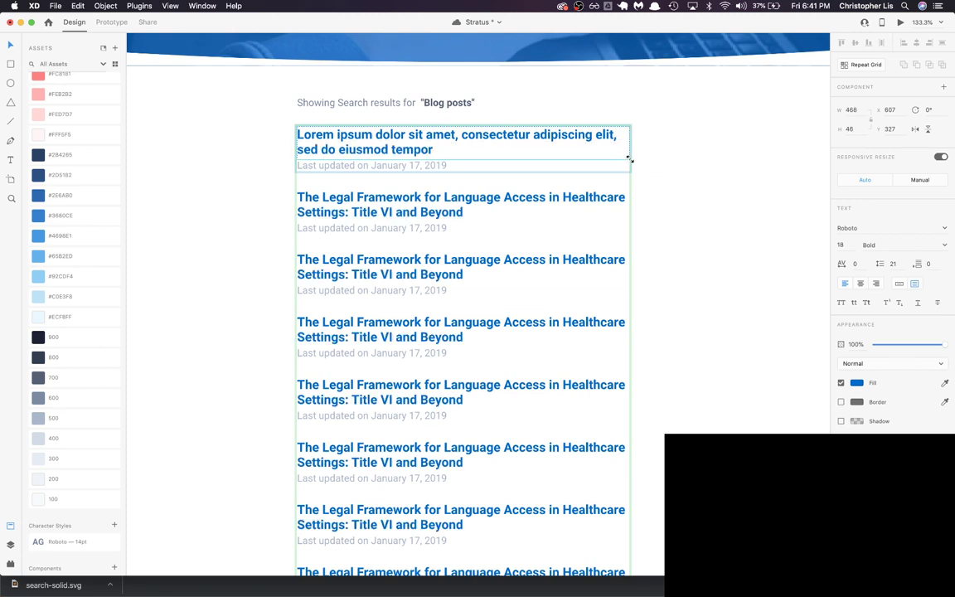
click(714, 181)
Step: In the first result title, replace "amet" with "blog" and the last word "tempor" with "post"
click(420, 148)
double_click(439, 142)
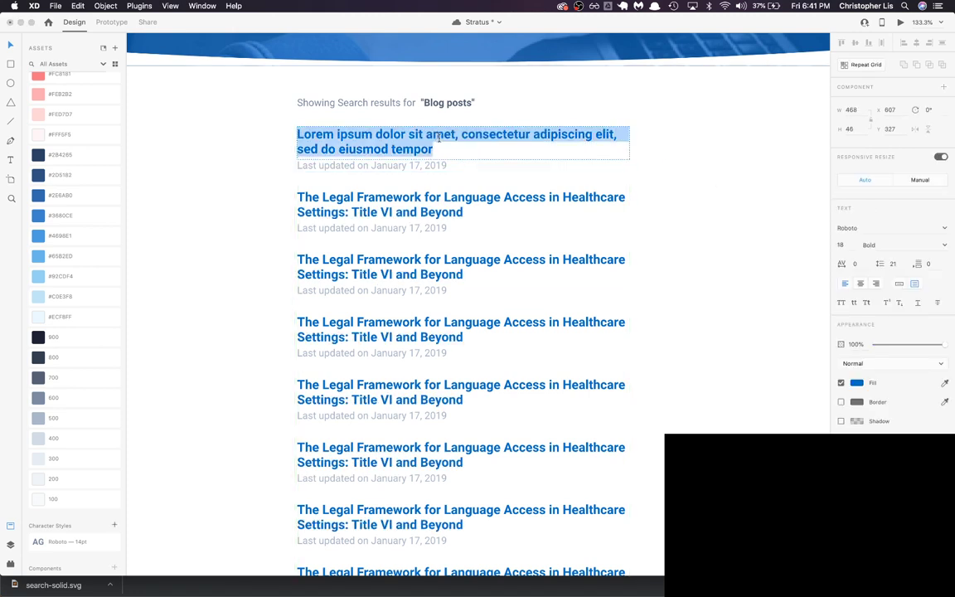
double_click(440, 141)
text(blog)
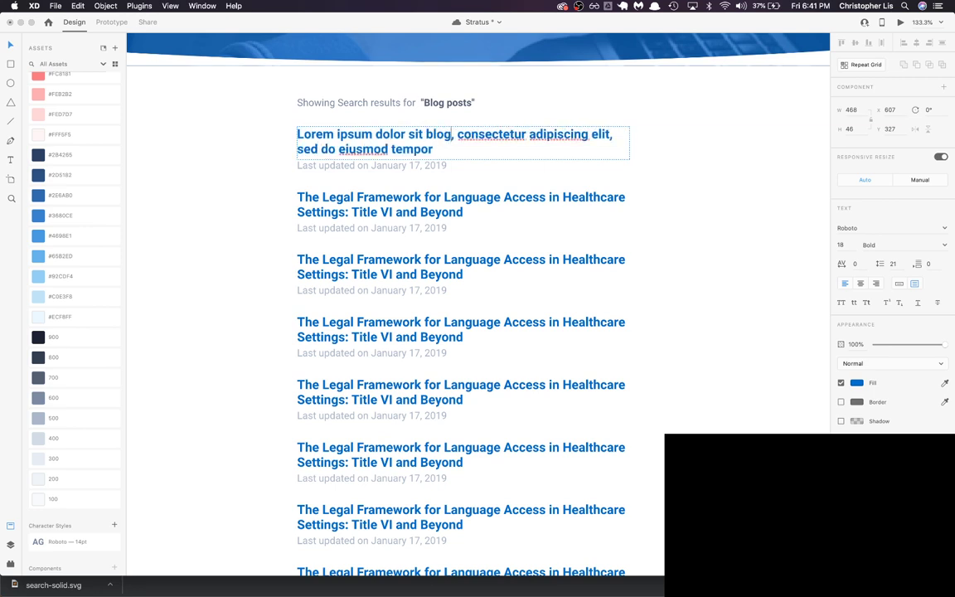
text( post)
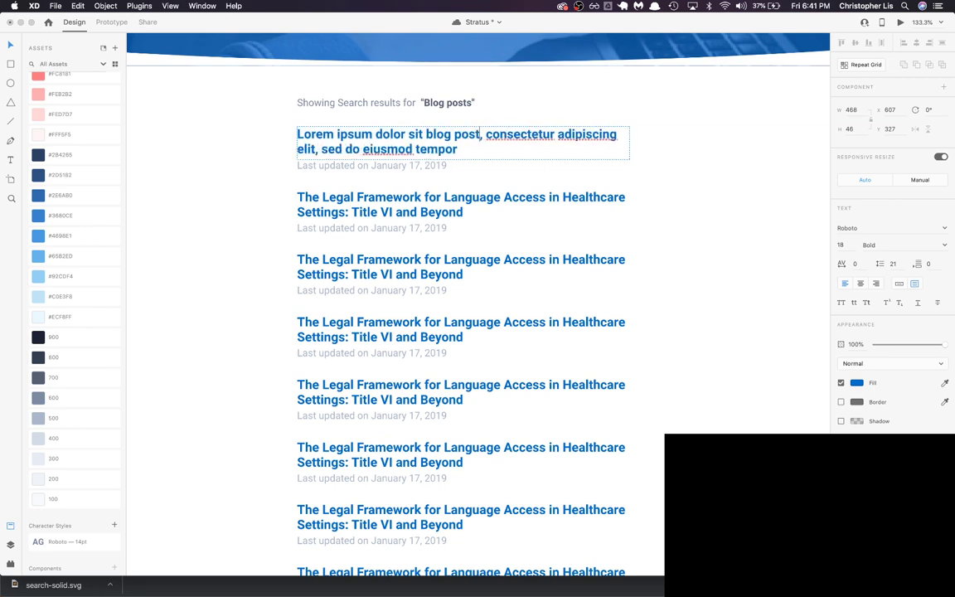
key(BackSpace)
key(BackSpace)
key(BackSpace)
key(BackSpace)
key(BackSpace)
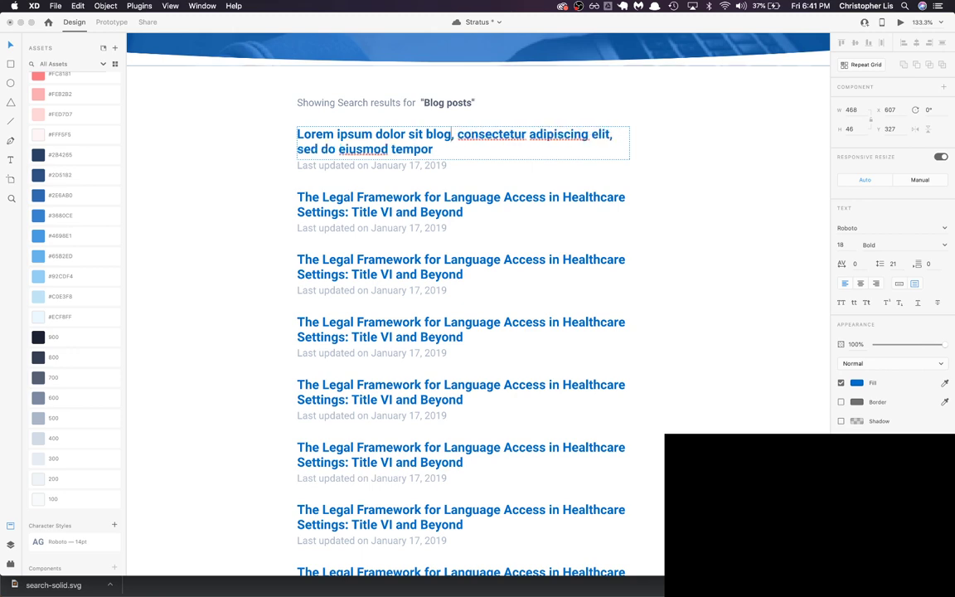
key(BackSpace)
key(BackSpace)
key(BackSpace)
key(BackSpace)
key(BackSpace)
key(BackSpace)
text(post)
key(Escape)
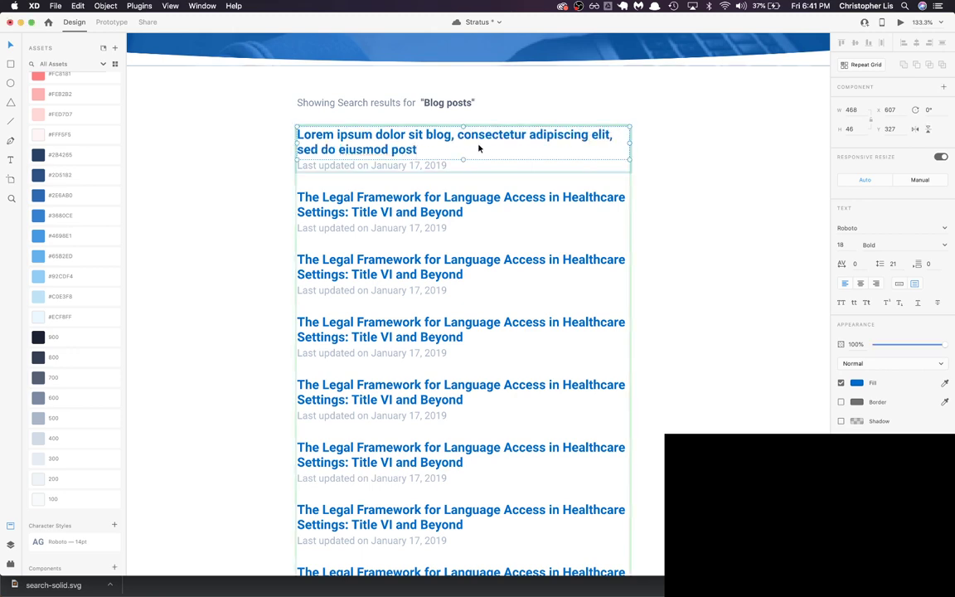
Step: Save the document and check the edited first title up close and alongside the other results
click(682, 189)
click(537, 175)
scroll(538, 175, up, 5)
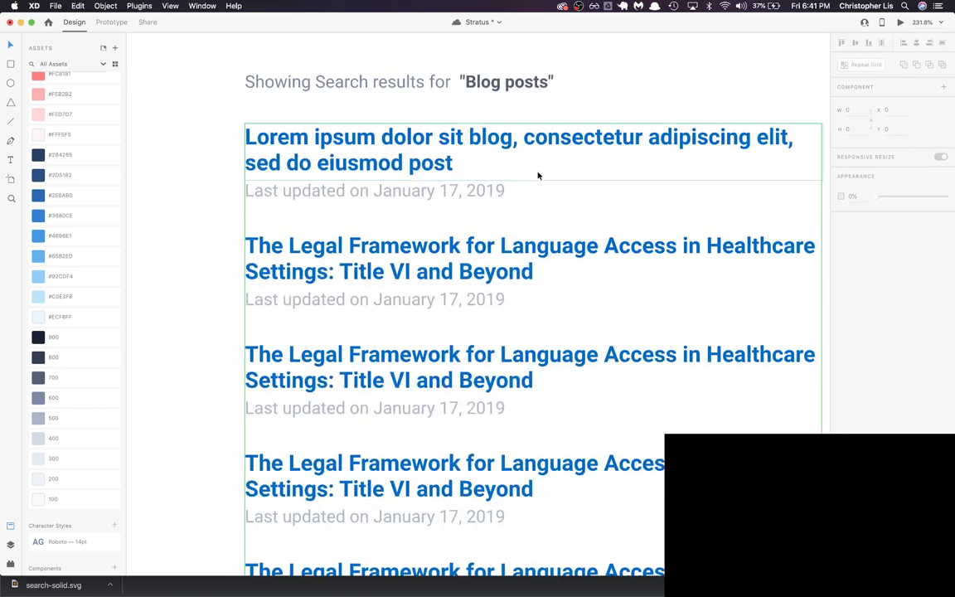
scroll(538, 175, up, 2)
scroll(538, 175, left, 2)
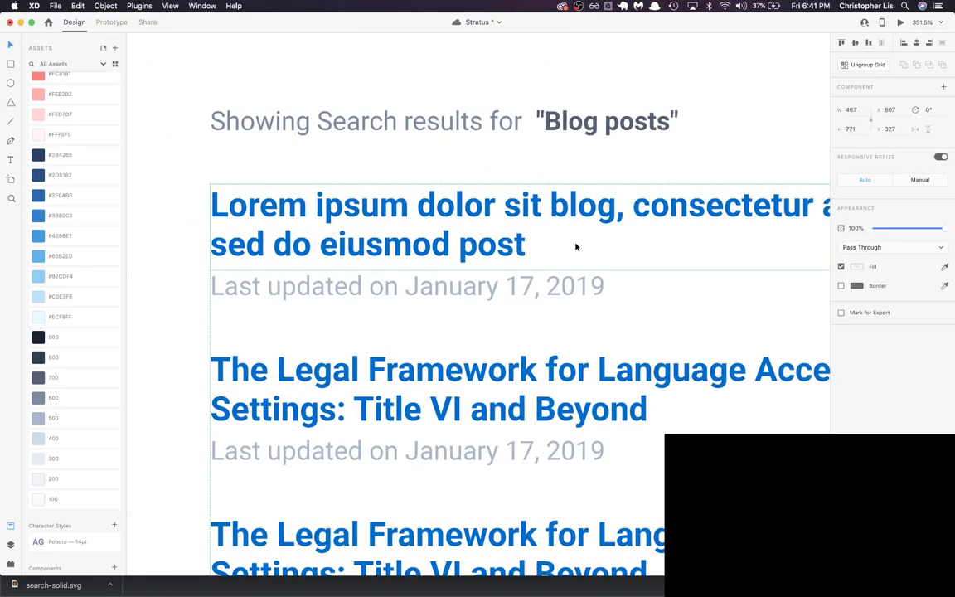
scroll(576, 246, down, 10)
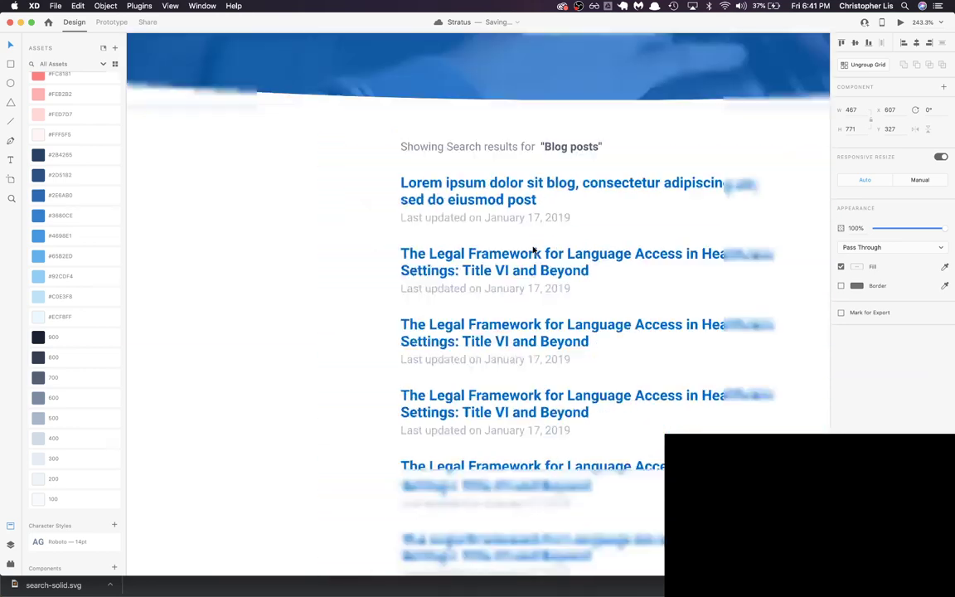
scroll(533, 250, down, 1)
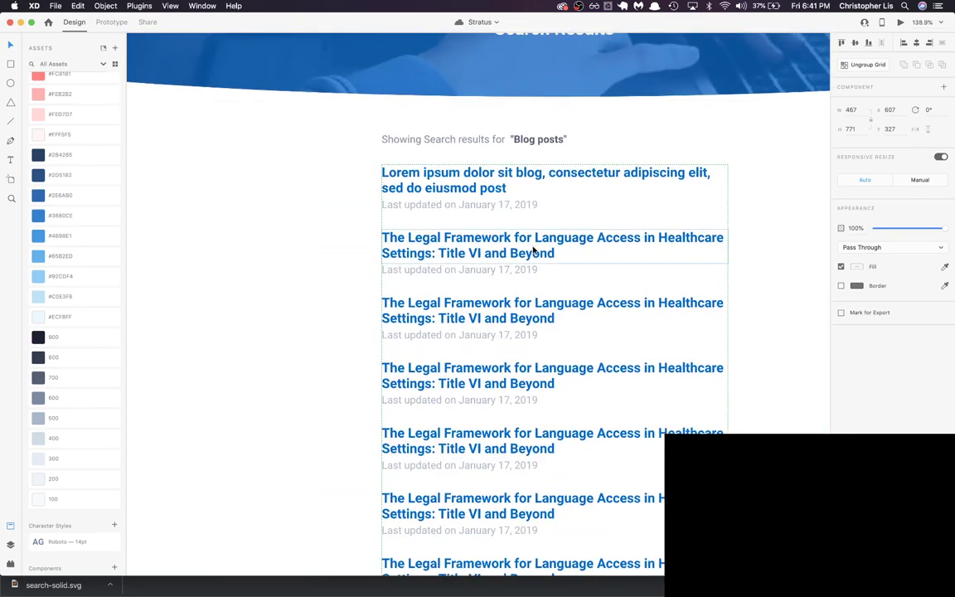
scroll(525, 192, up, 8)
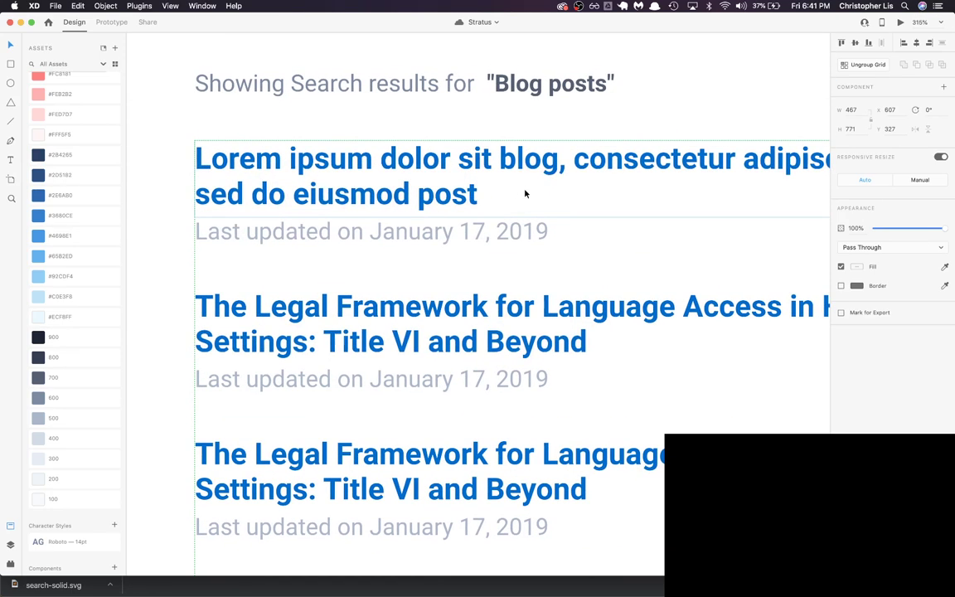
Step: Draw a rectangle about 42 by 32 around "blog," in the first title, send it to the back and remove its border
key(r)
drag(496, 135, 567, 187)
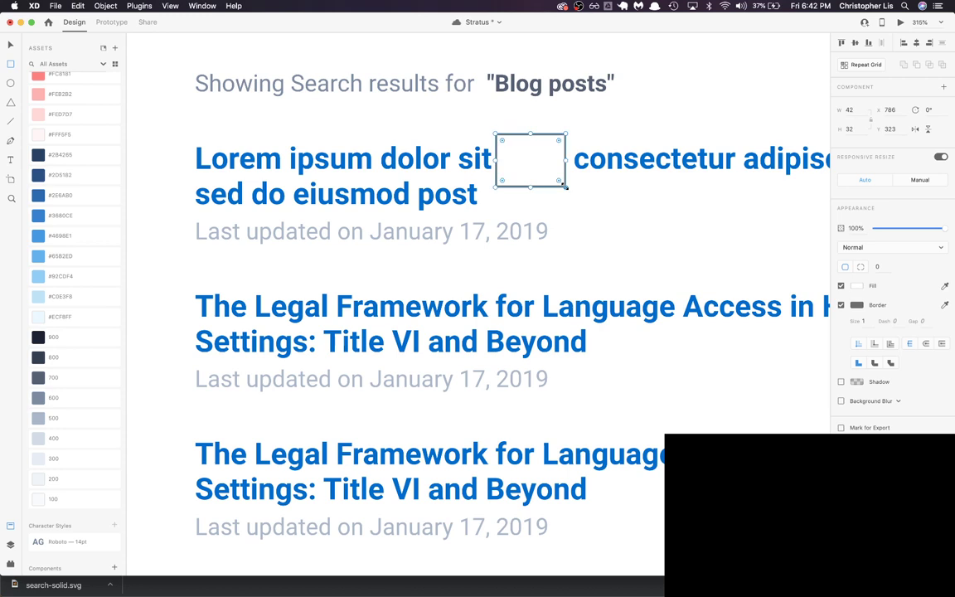
key(shift+super+bracketleft)
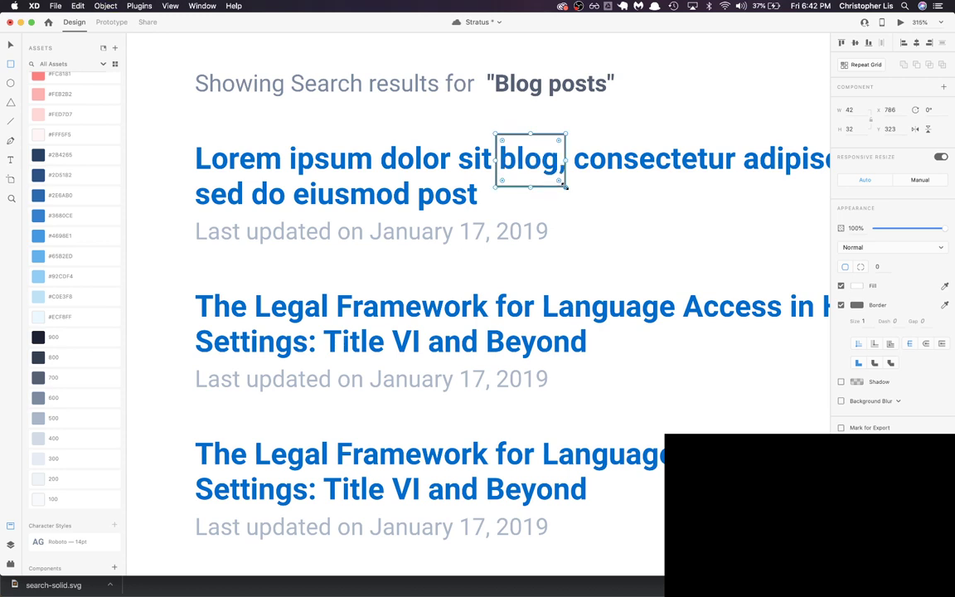
click(841, 306)
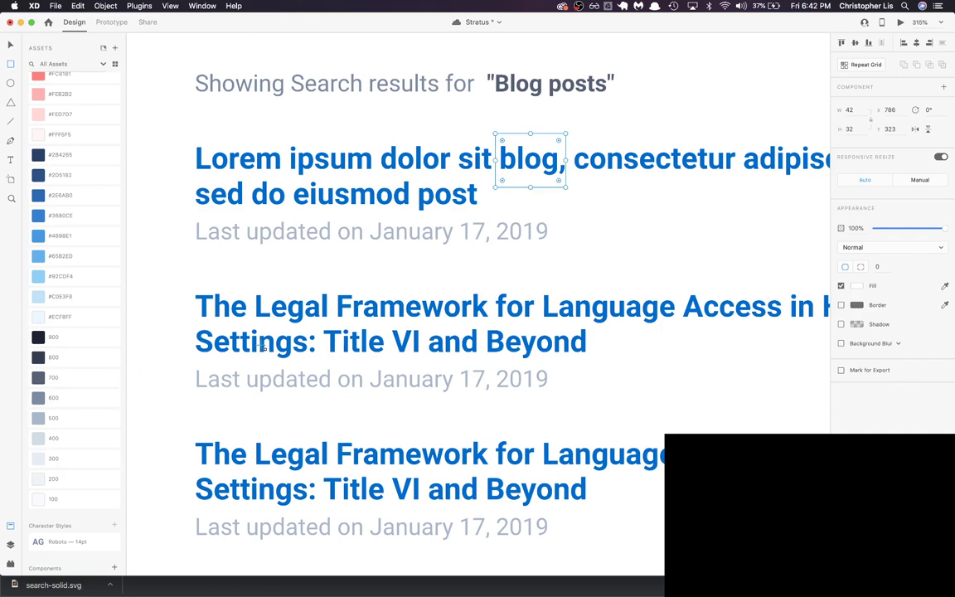
Step: Check the highlight on page number 1 and fill the rectangle behind "blog," with the 200 swatch
scroll(686, 86, down, 2)
scroll(686, 86, down, 10)
scroll(687, 87, right, 4)
scroll(475, 134, down, 5)
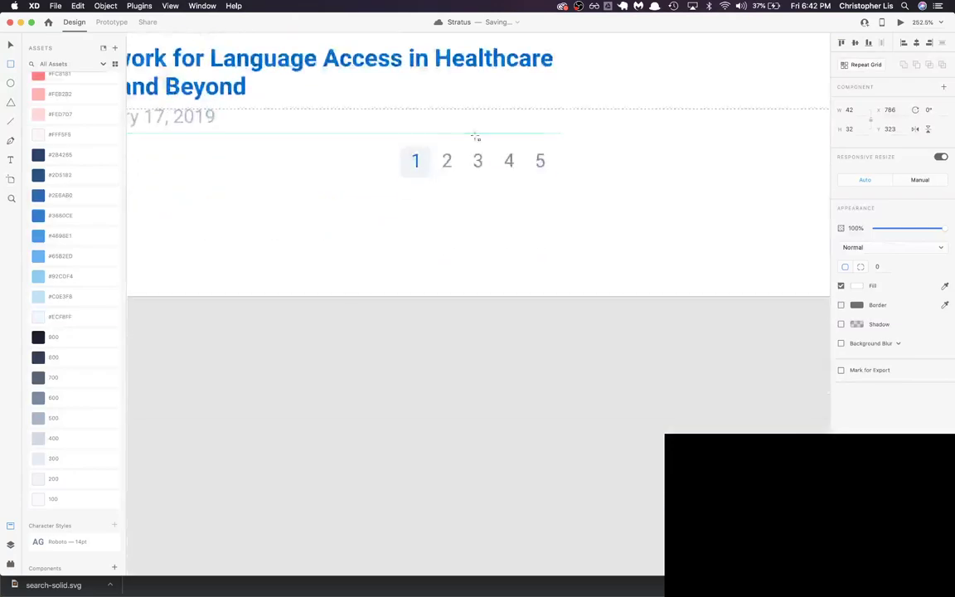
scroll(437, 179, up, 3)
scroll(437, 179, left, 3)
scroll(437, 179, up, 5)
scroll(437, 179, left, 5)
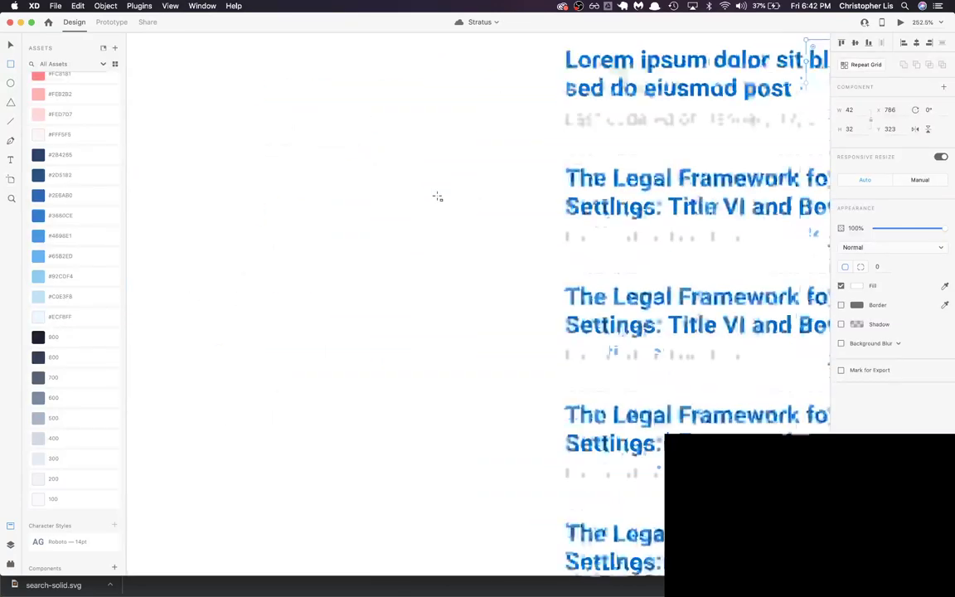
scroll(437, 196, down, 3)
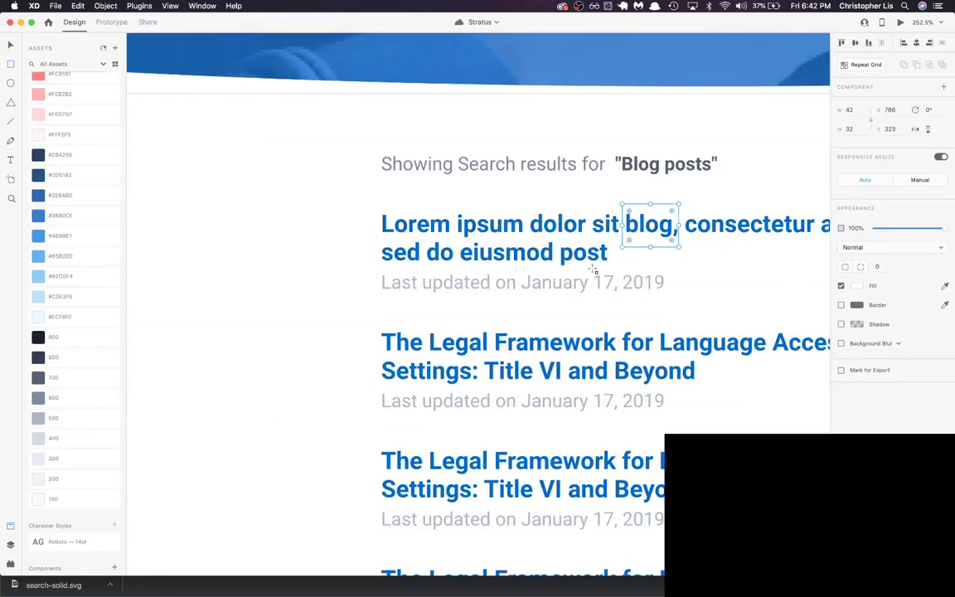
click(93, 474)
scroll(503, 280, up, 10)
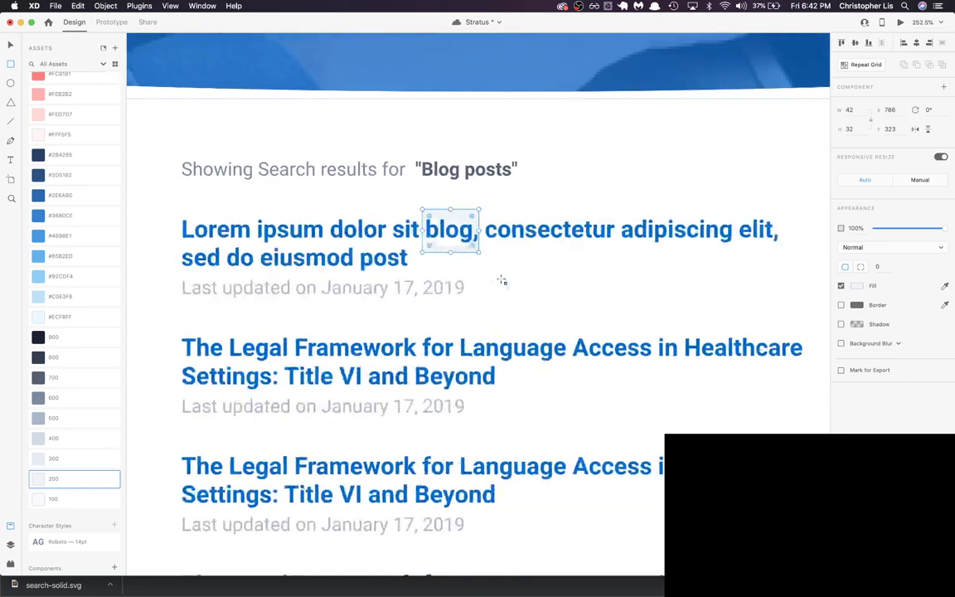
Step: Reduce the highlight rectangle behind "blog," to a height of 28 and move it up to Y 324
scroll(538, 272, up, 3)
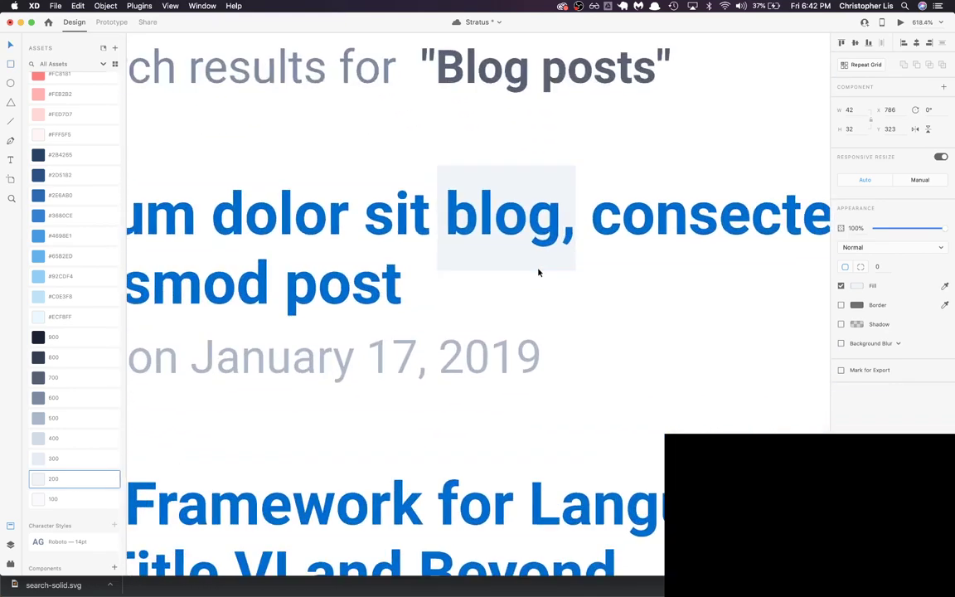
drag(506, 270, 506, 264)
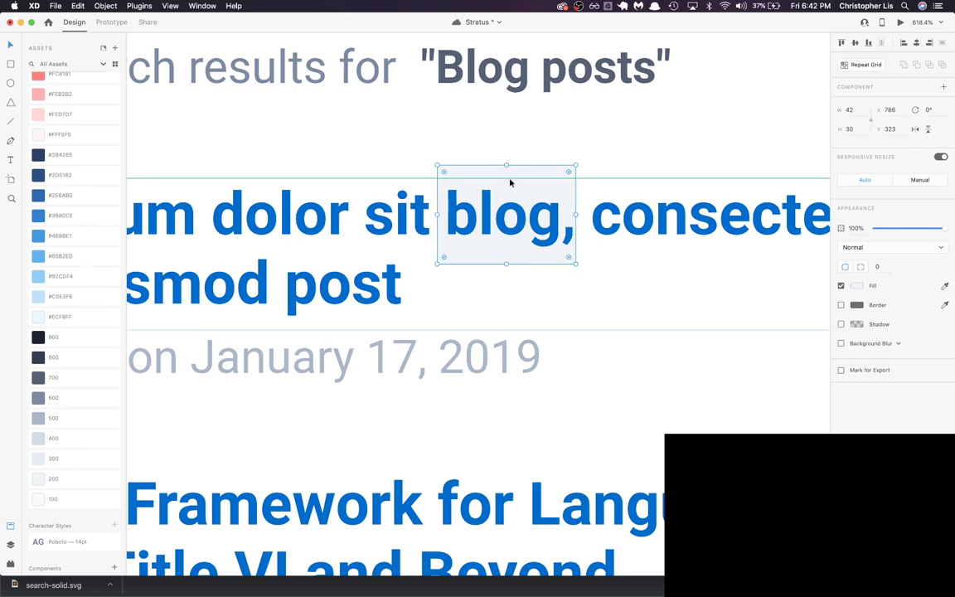
click(506, 242)
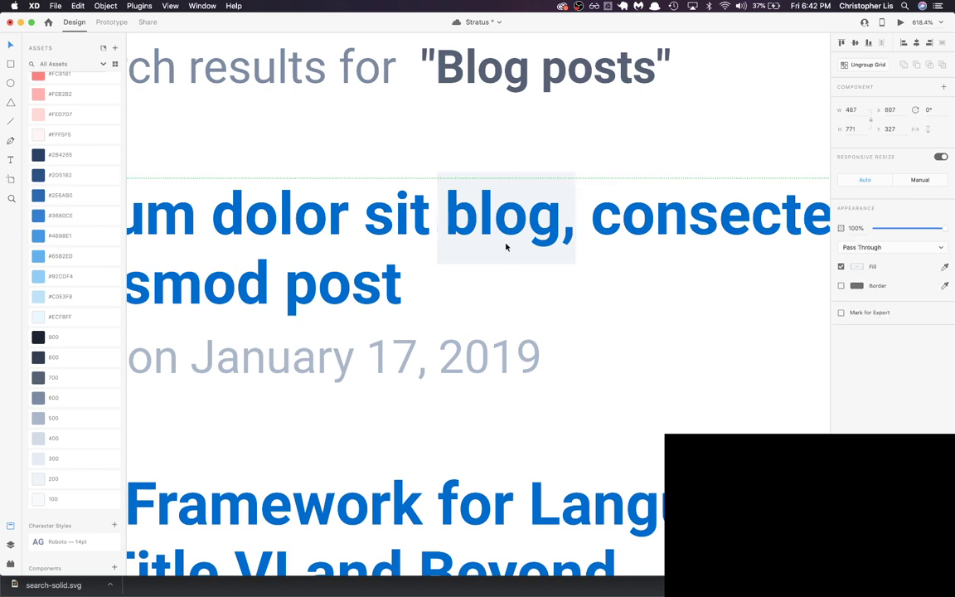
double_click(542, 175)
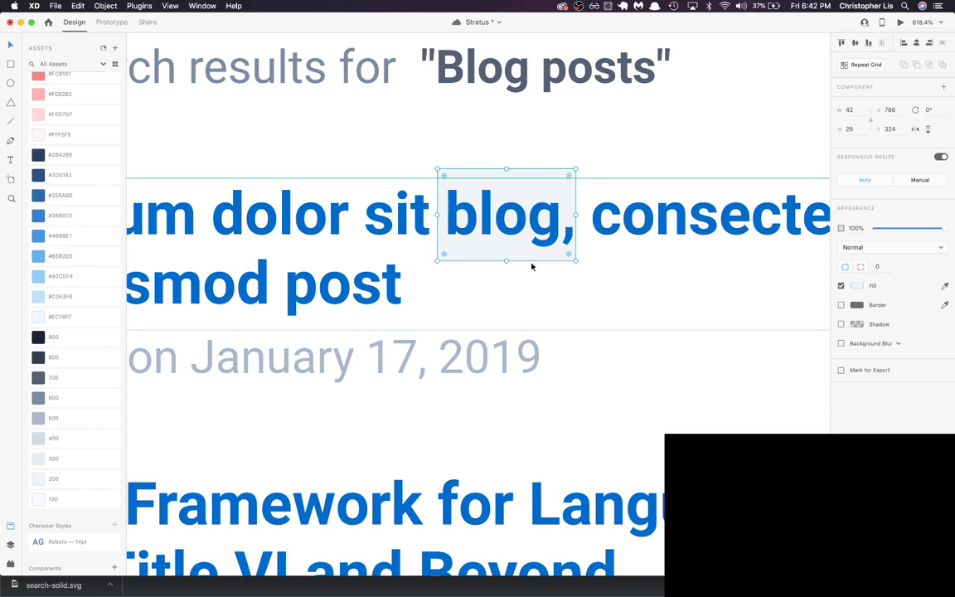
Step: Duplicate the "blog," highlight rectangle onto "post" in the first title's second line, at X 737 and Y 346
scroll(535, 265, down, 5)
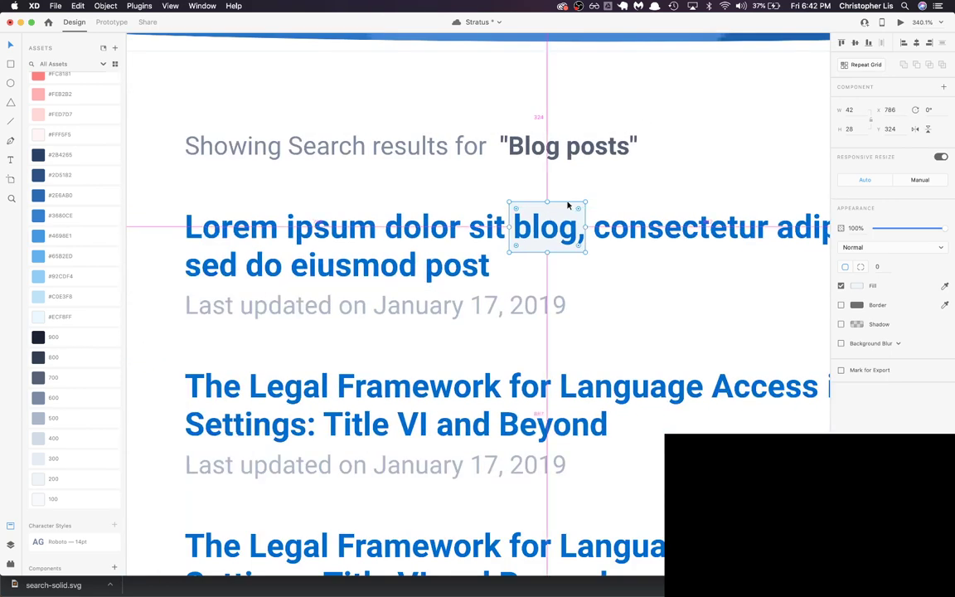
drag(567, 205, 478, 248)
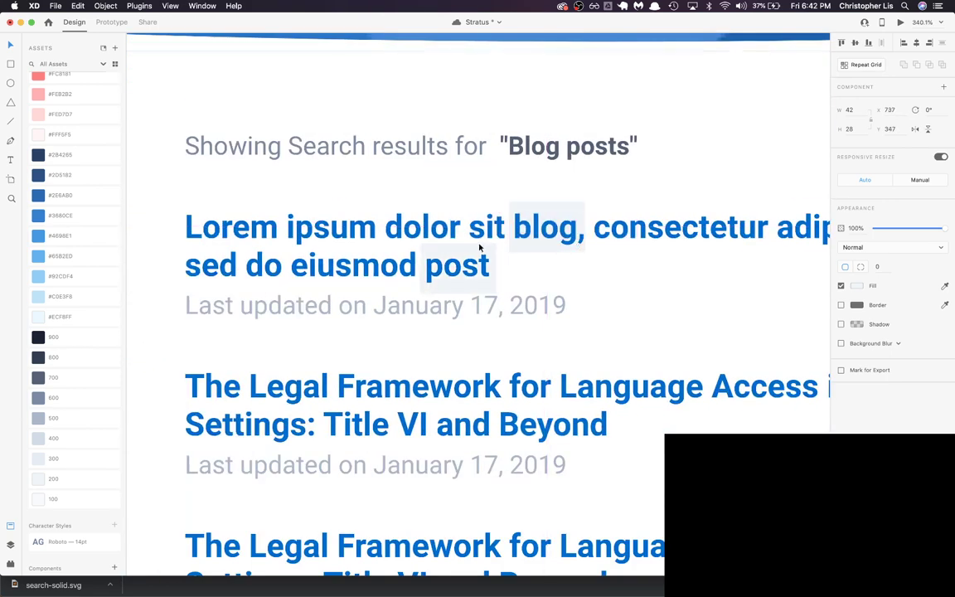
click(478, 247)
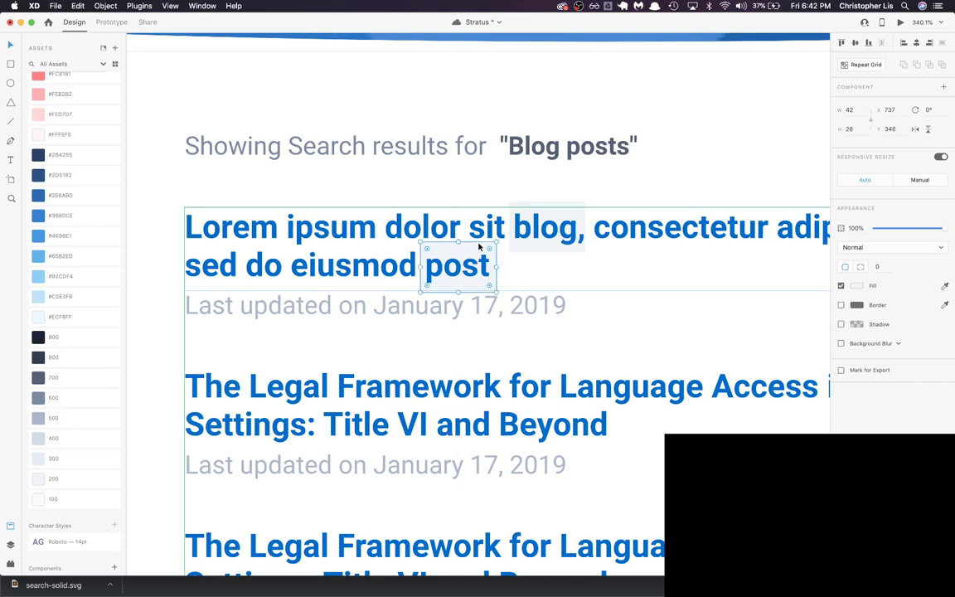
scroll(563, 249, down, 5)
scroll(564, 249, right, 3)
click(668, 221)
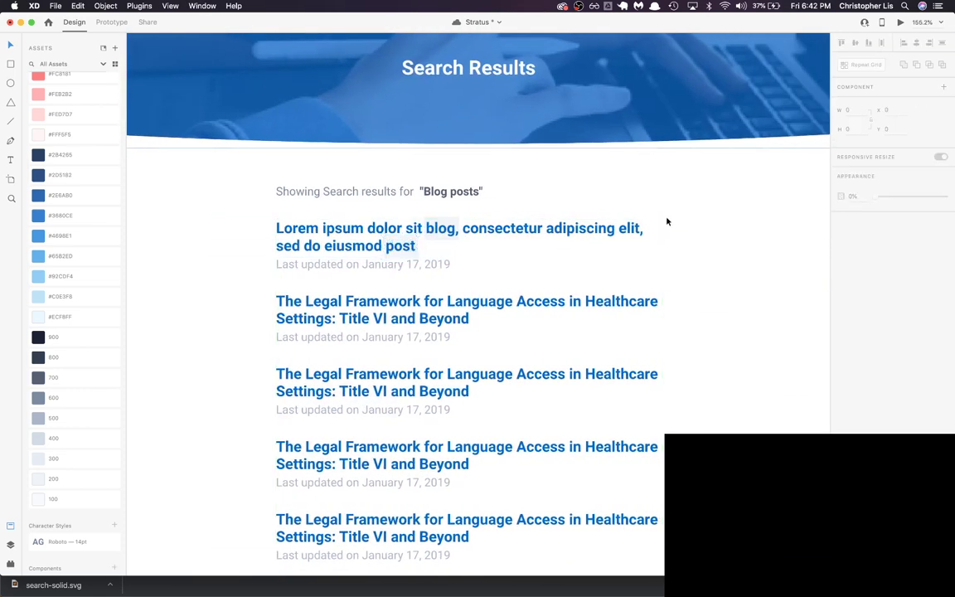
Step: Try the 400 swatch as the fill of both highlight rectangles in the first title and undo it
scroll(539, 220, up, 5)
click(441, 228)
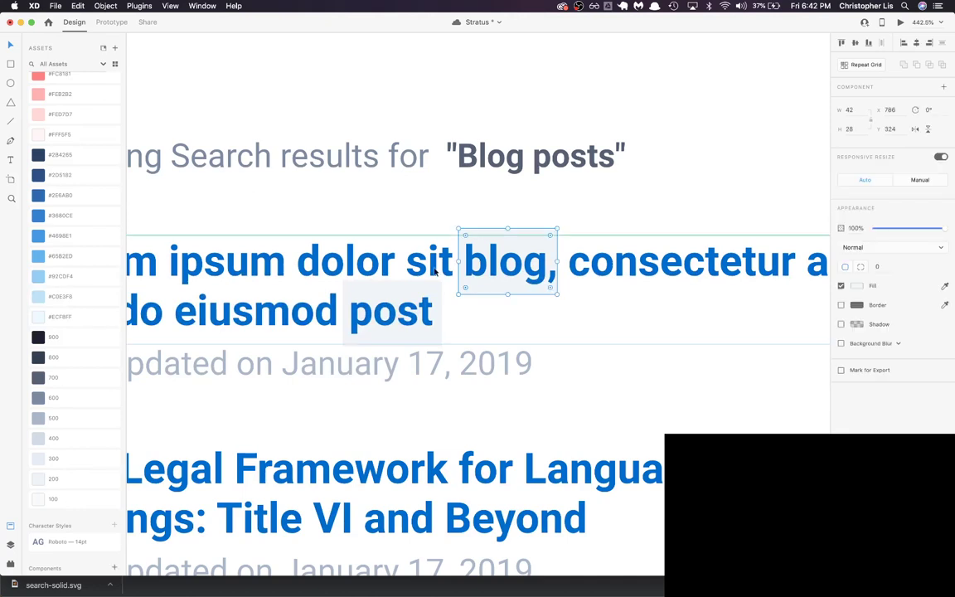
click(393, 283)
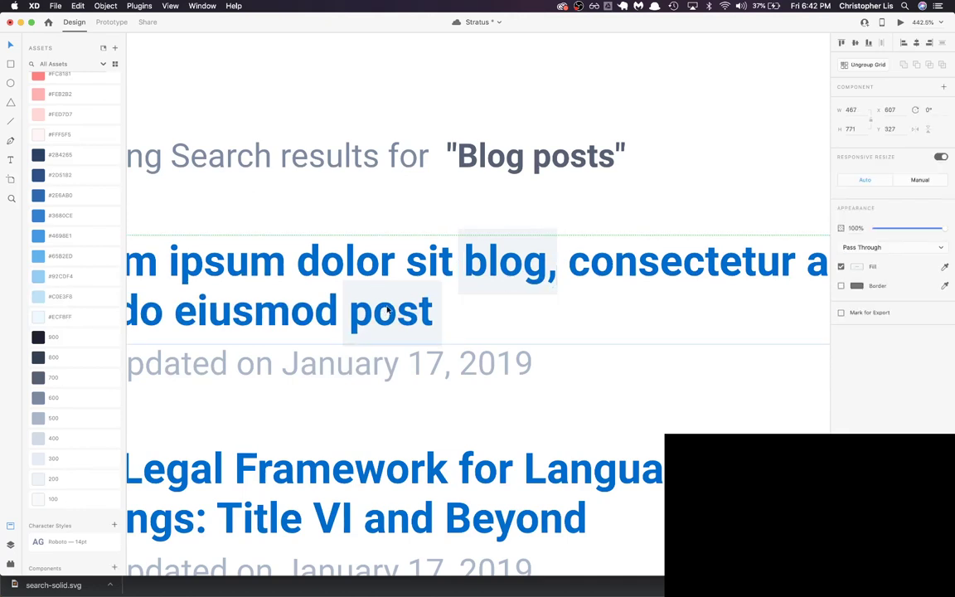
key(Escape)
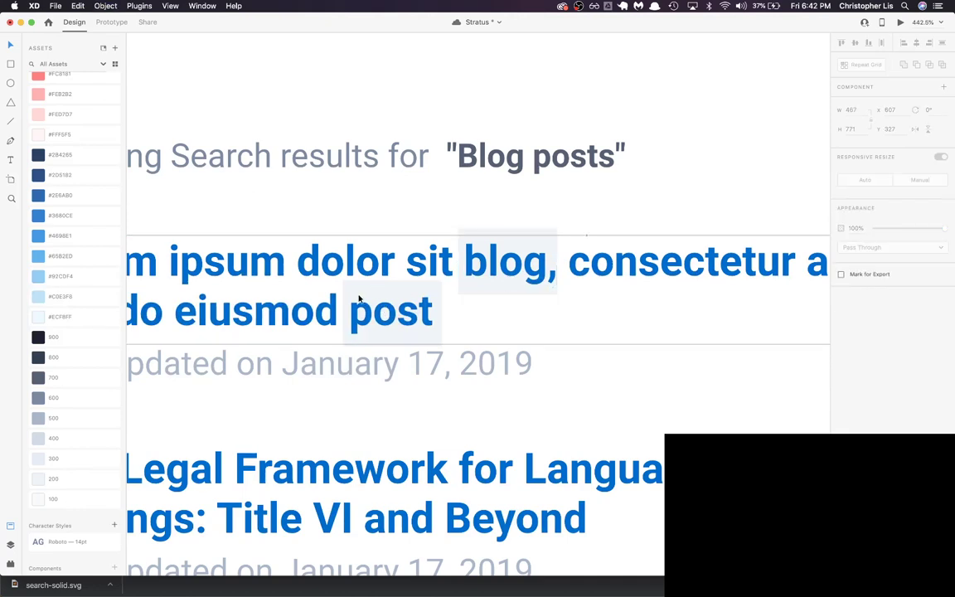
double_click(359, 298)
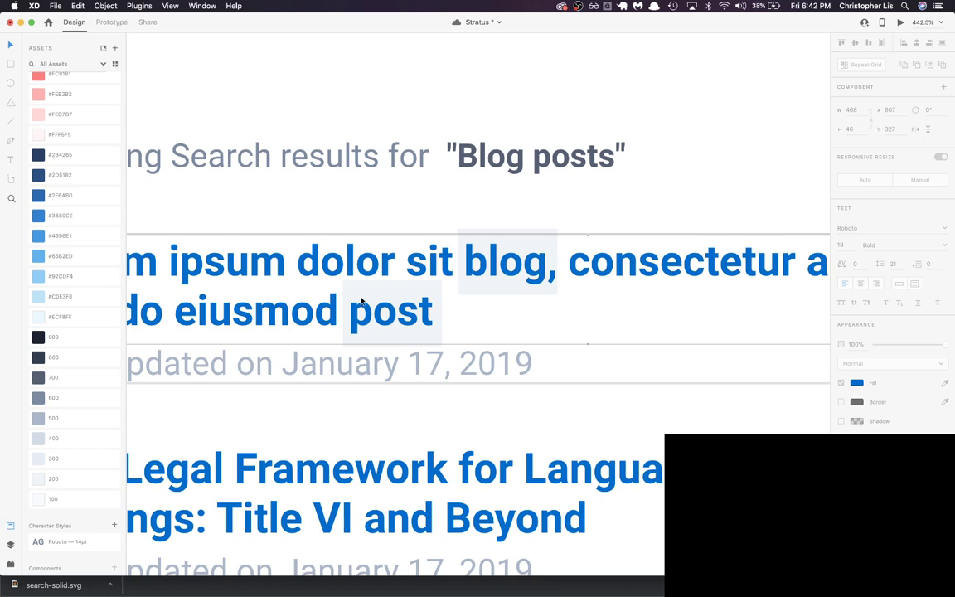
click(396, 311)
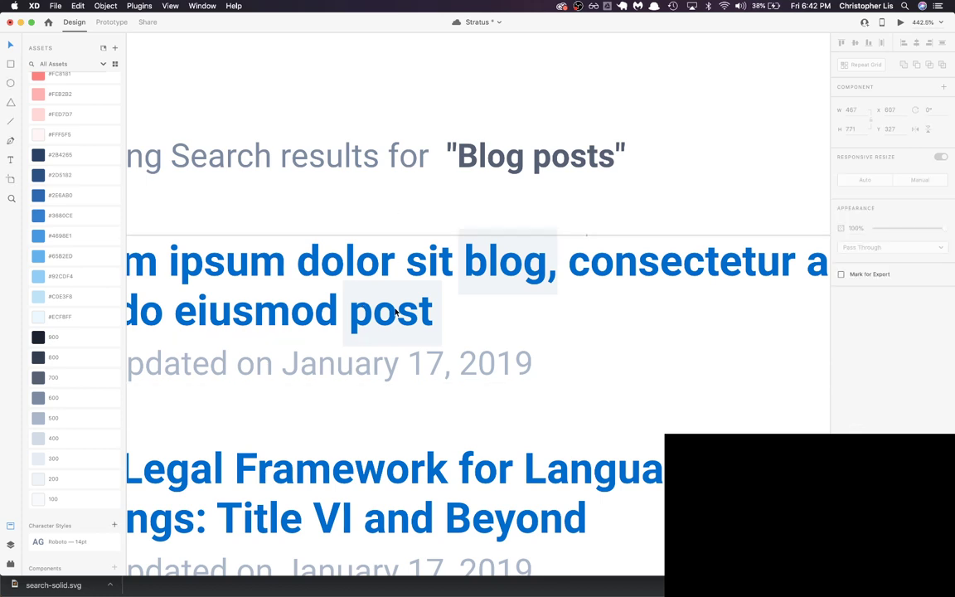
double_click(396, 311)
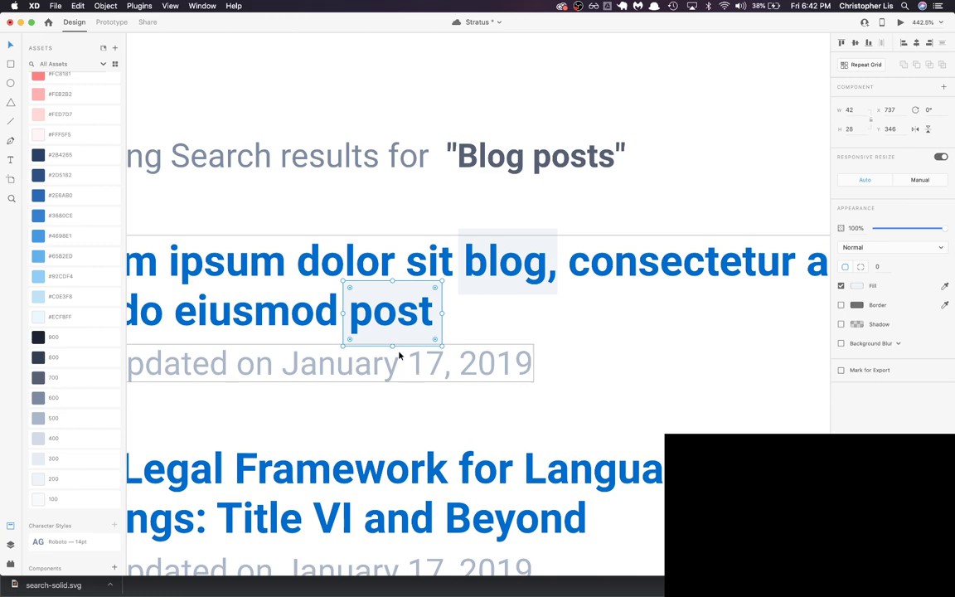
shift+click(482, 277)
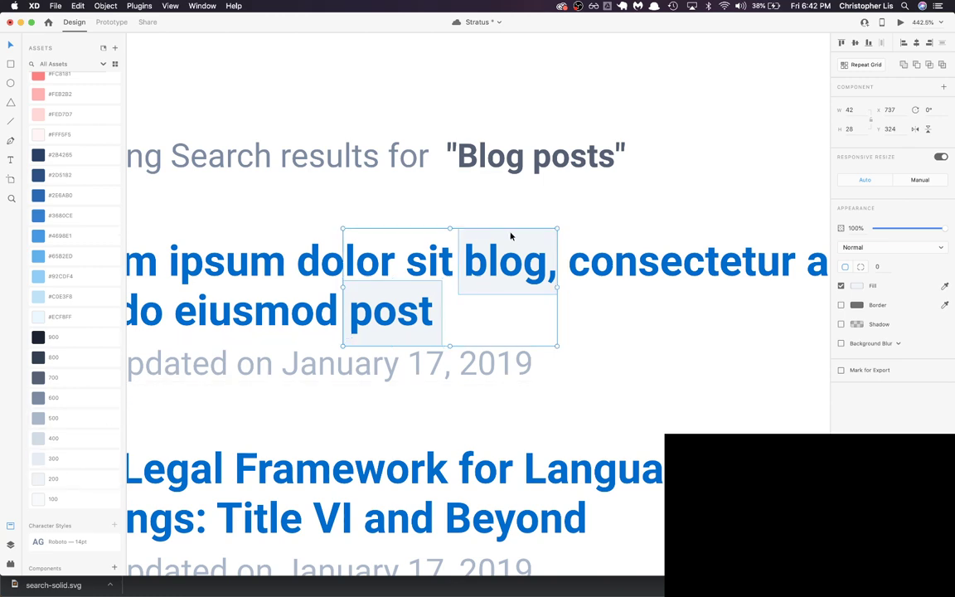
click(86, 438)
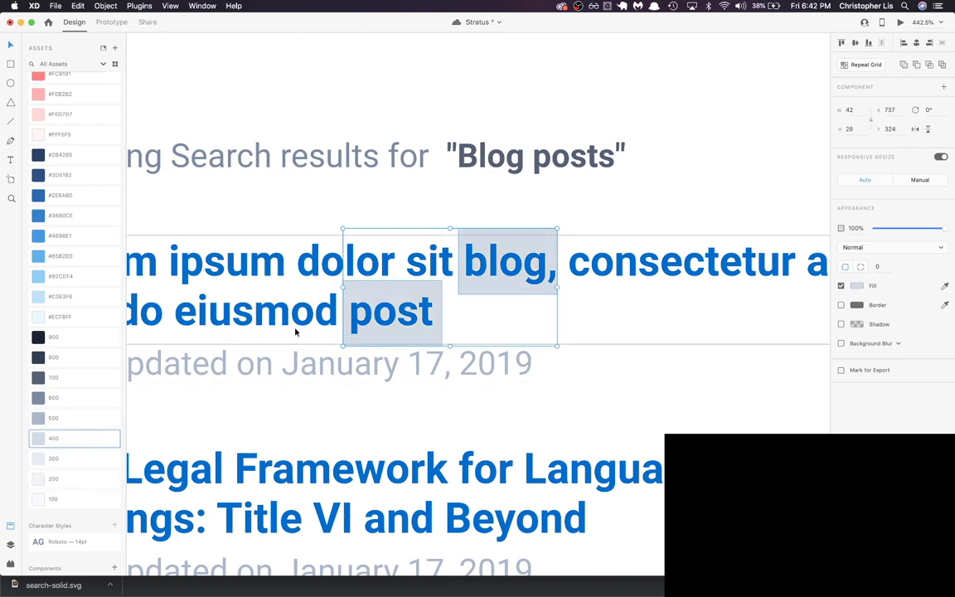
click(320, 160)
scroll(320, 162, down, 5)
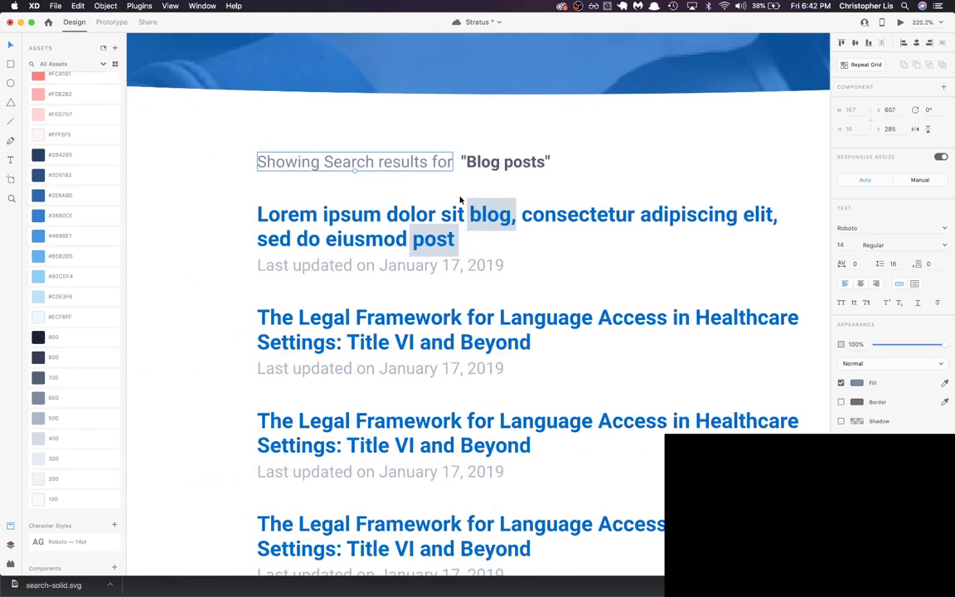
key(super+z)
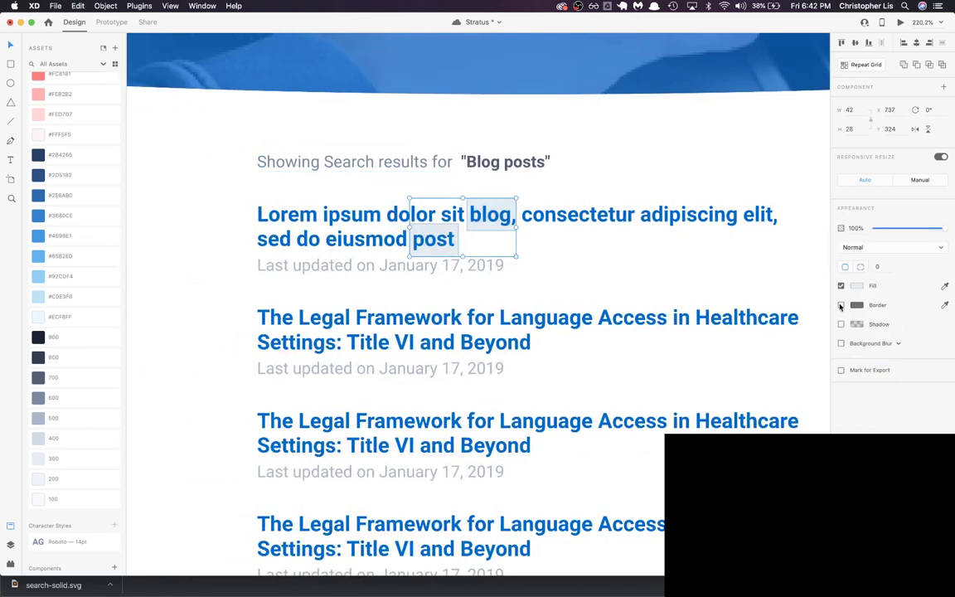
Step: Try the light blue swatches #92CDF4, #C0E3F8 and #ECF8FF as the fill of both highlight rectangles
click(64, 276)
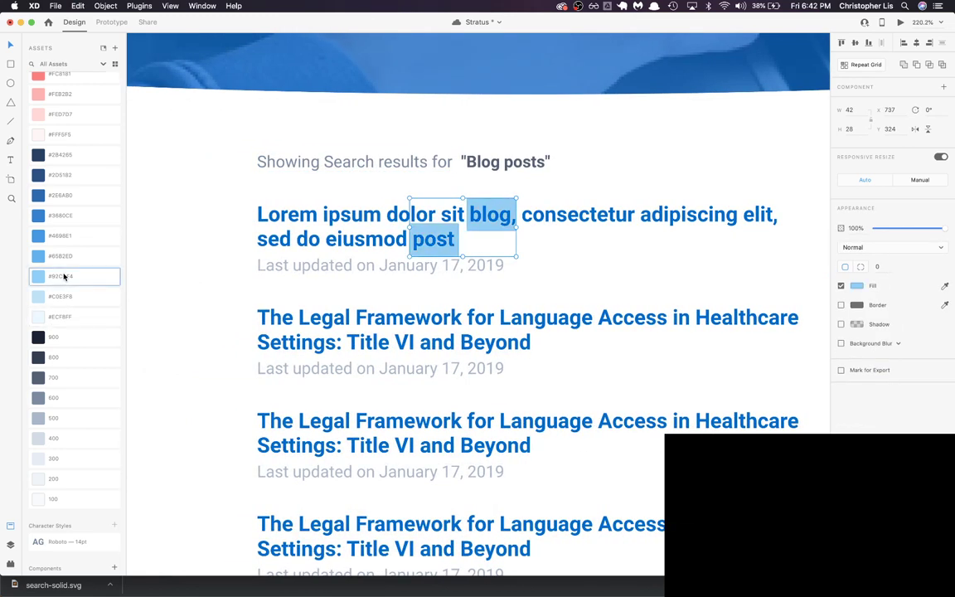
click(68, 297)
click(70, 316)
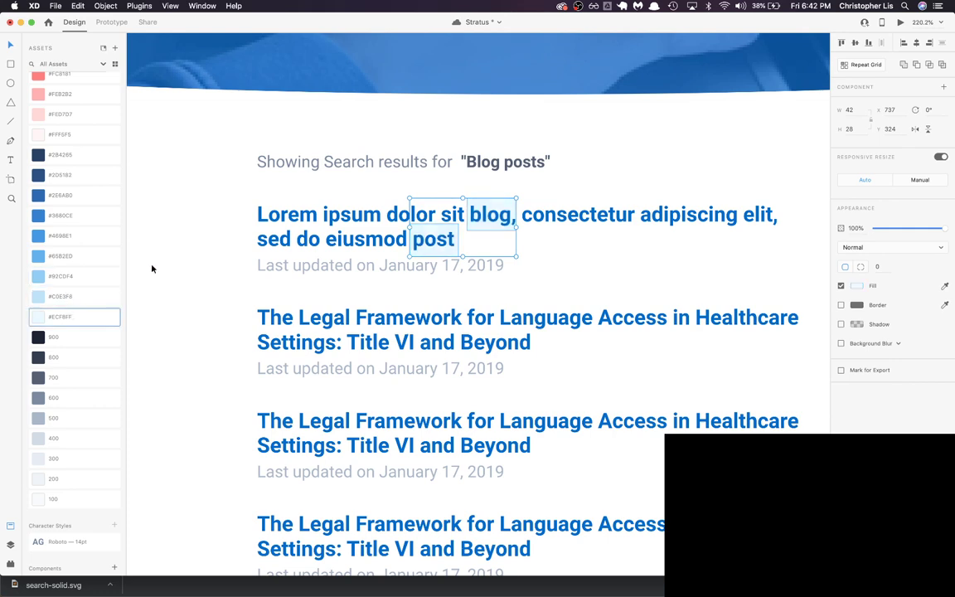
click(448, 184)
scroll(448, 184, up, 3)
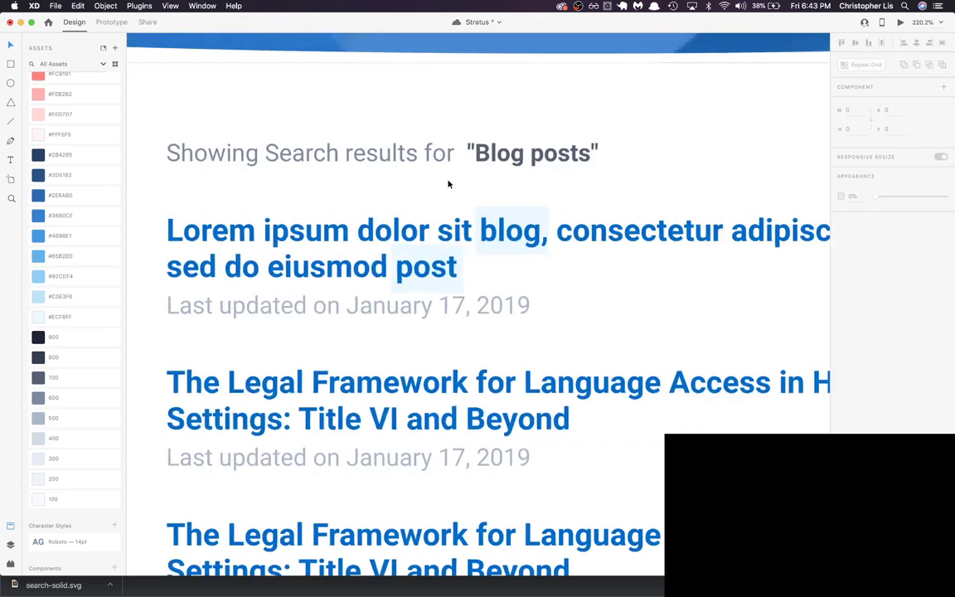
Step: Select the highlights behind "blog," and "post" together and give them the custom light blue fill #DBF2FF
double_click(490, 223)
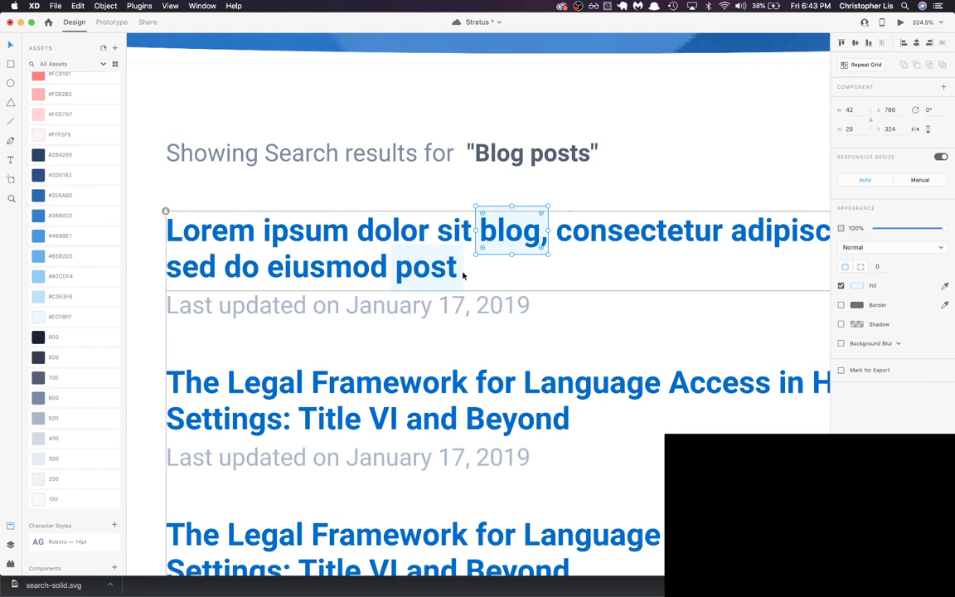
click(550, 315)
drag(611, 342, 417, 201)
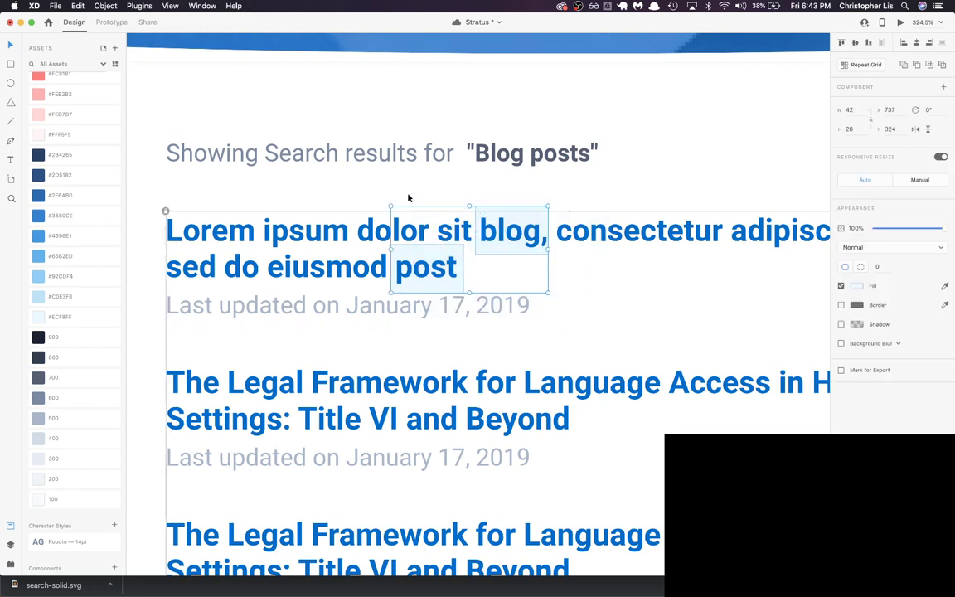
click(861, 287)
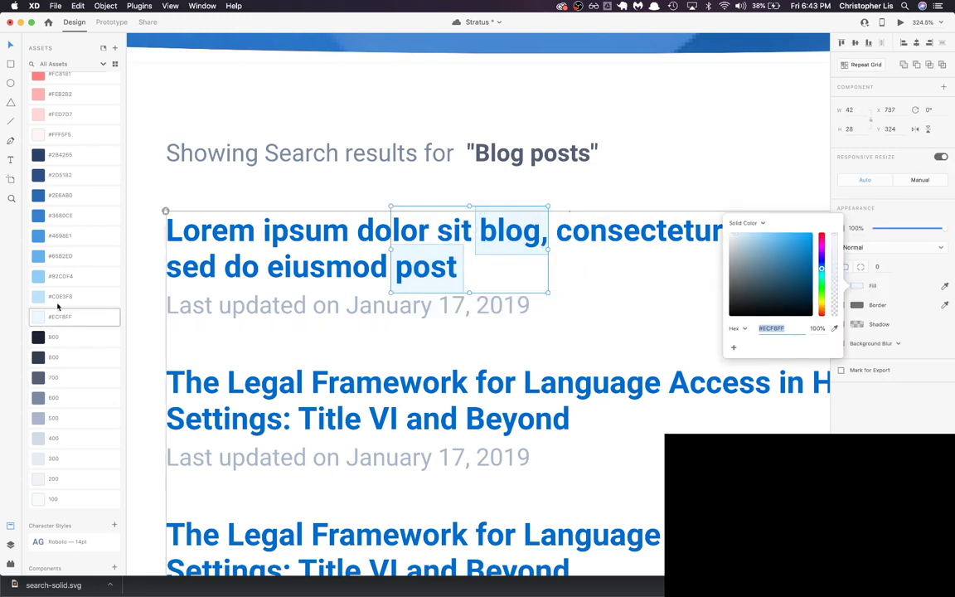
scroll(77, 236, up, 1)
scroll(77, 236, up, 5)
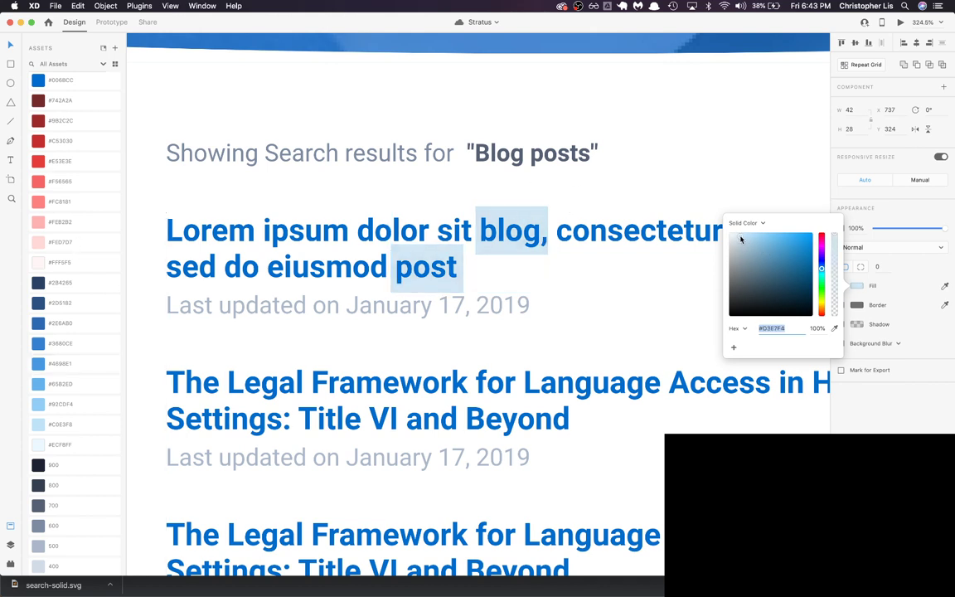
drag(744, 241, 743, 237)
Step: Set the corner radius of both highlight rectangles to 4 and check the rounded corners up close
click(884, 267)
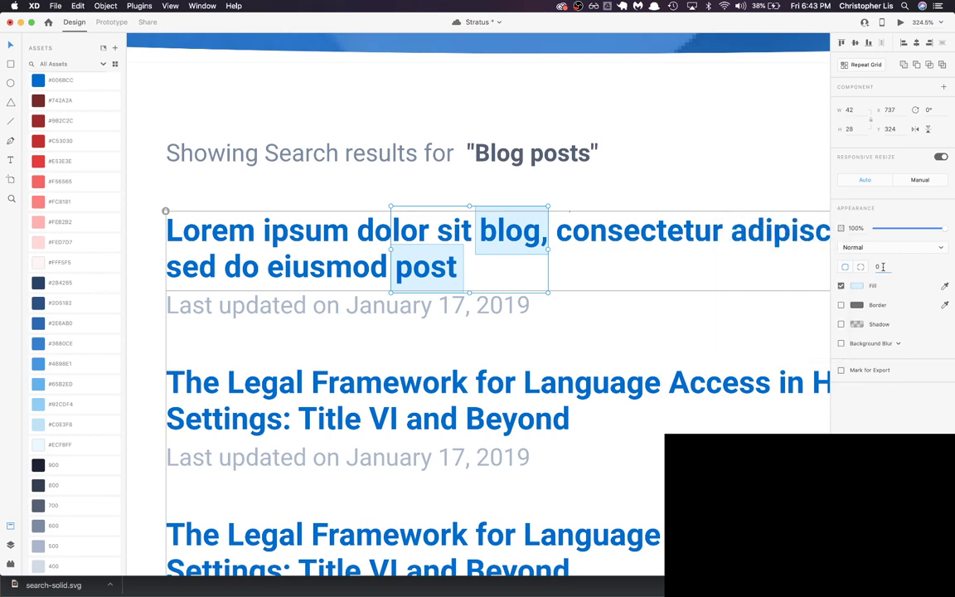
text(4)
key(Return)
scroll(508, 273, up, 4)
click(568, 349)
click(530, 180)
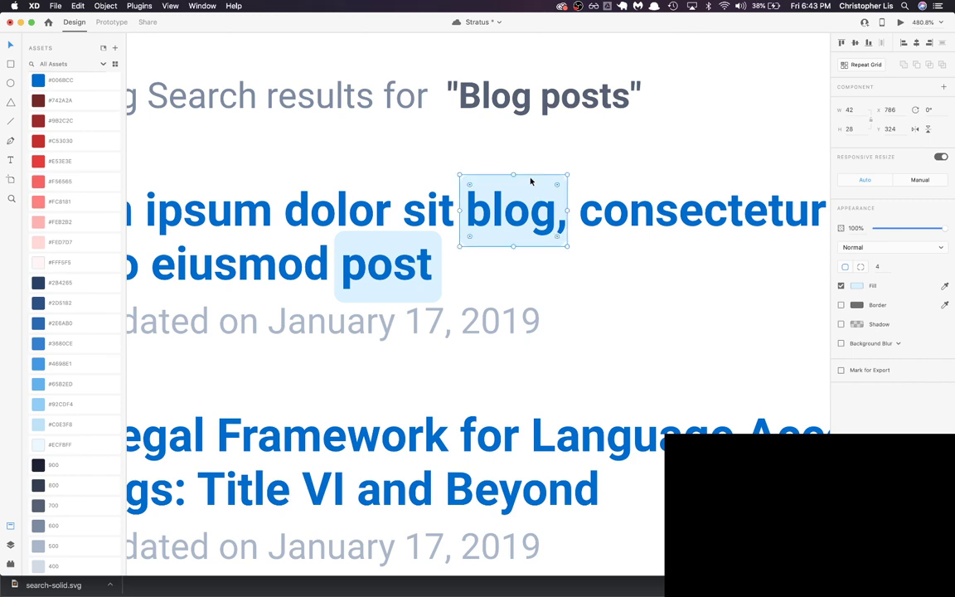
click(407, 245)
click(577, 389)
scroll(539, 346, down, 10)
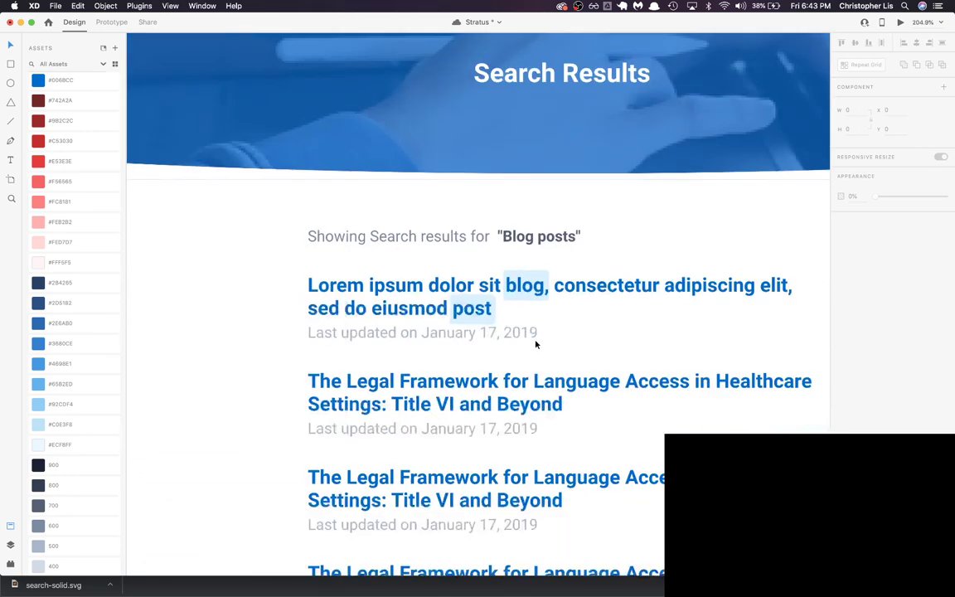
Step: Lower the opacity of both highlight rectangles behind "blog," and "post" to about 51%
scroll(474, 197, up, 4)
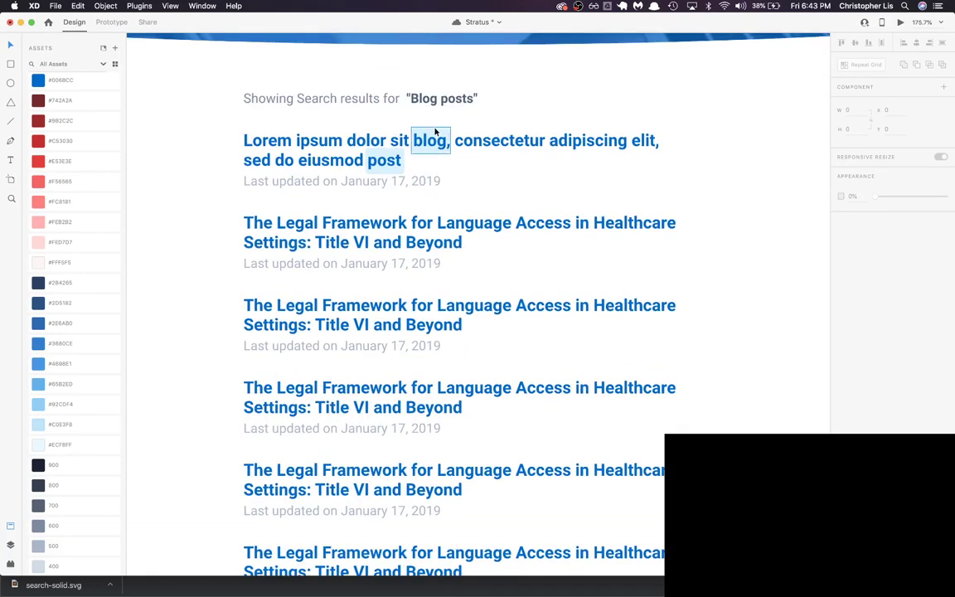
click(395, 146)
double_click(396, 160)
shift+click(443, 146)
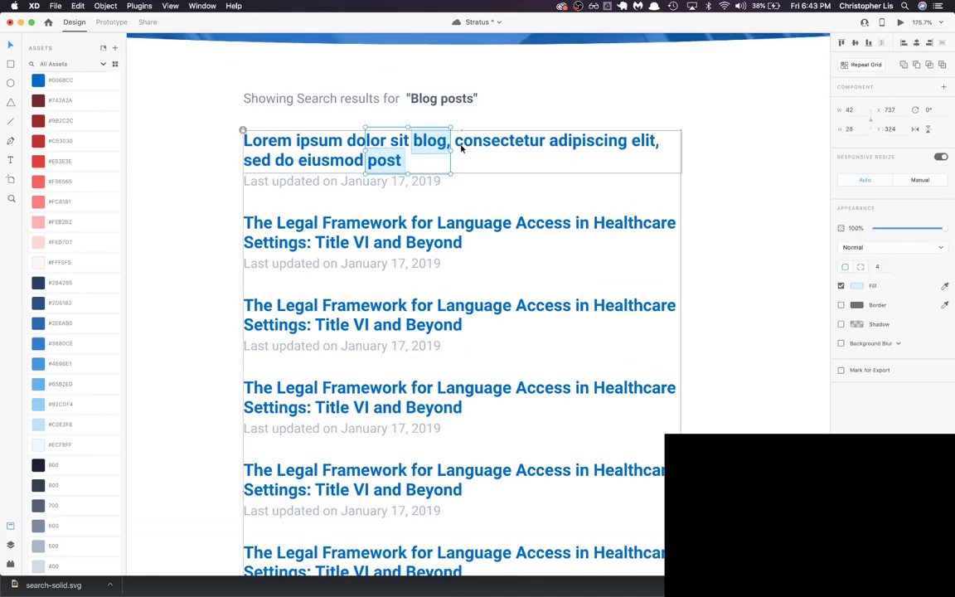
click(860, 286)
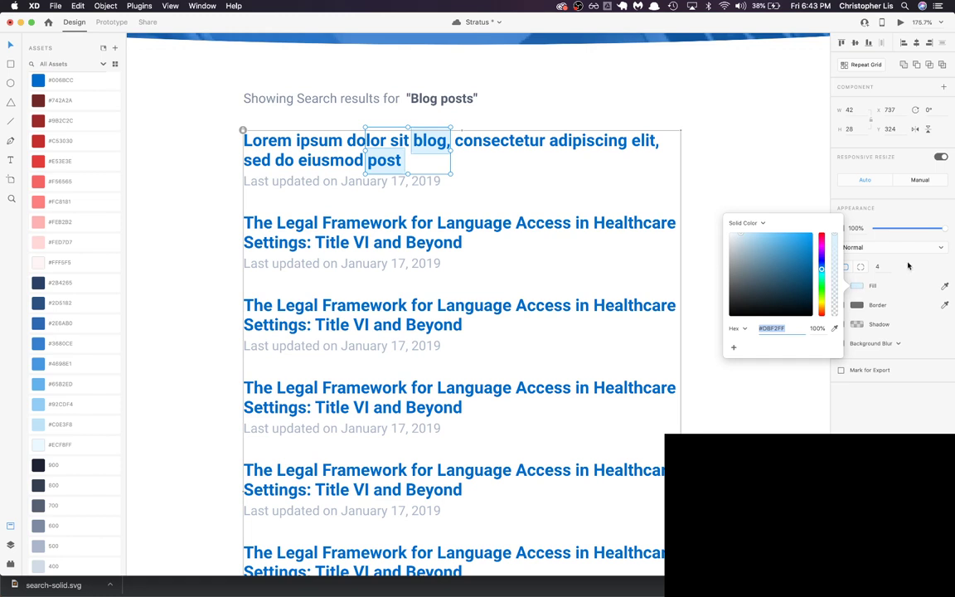
click(924, 232)
drag(924, 233, 910, 232)
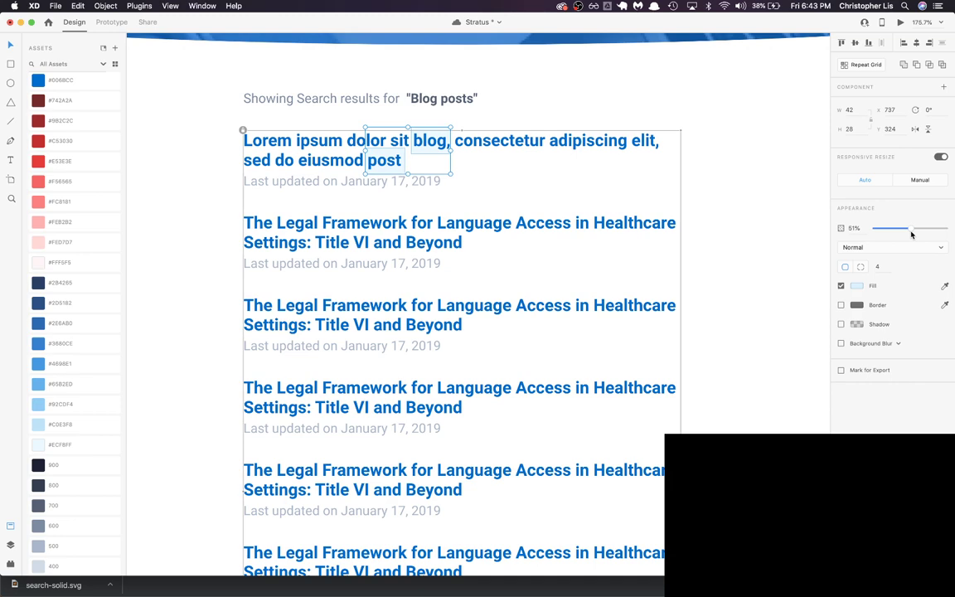
click(612, 277)
Step: Review the whole Search Results artboard, from the highlighted first title and query label down to the page numbers
scroll(612, 277, down, 3)
scroll(612, 277, down, 4)
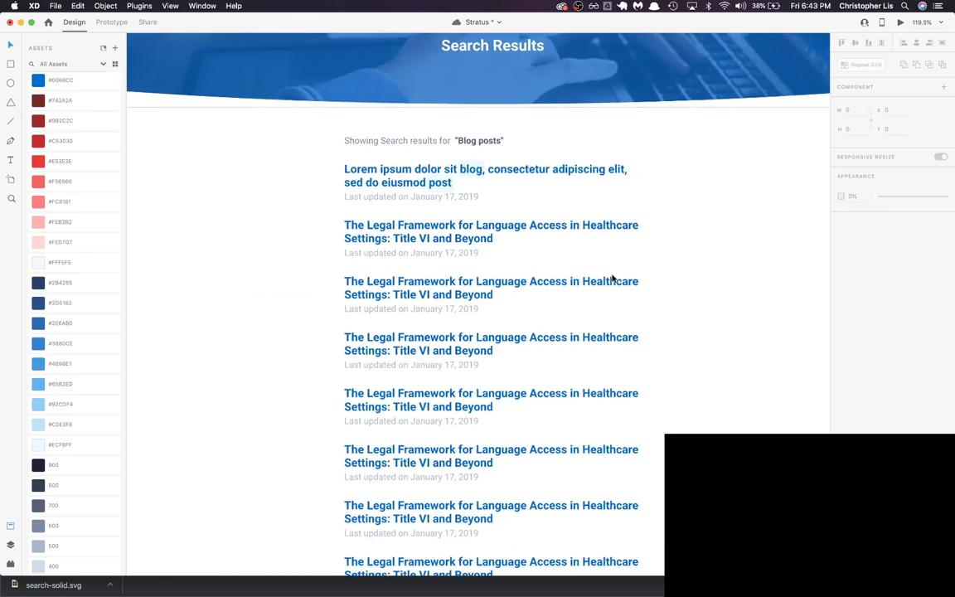
click(423, 141)
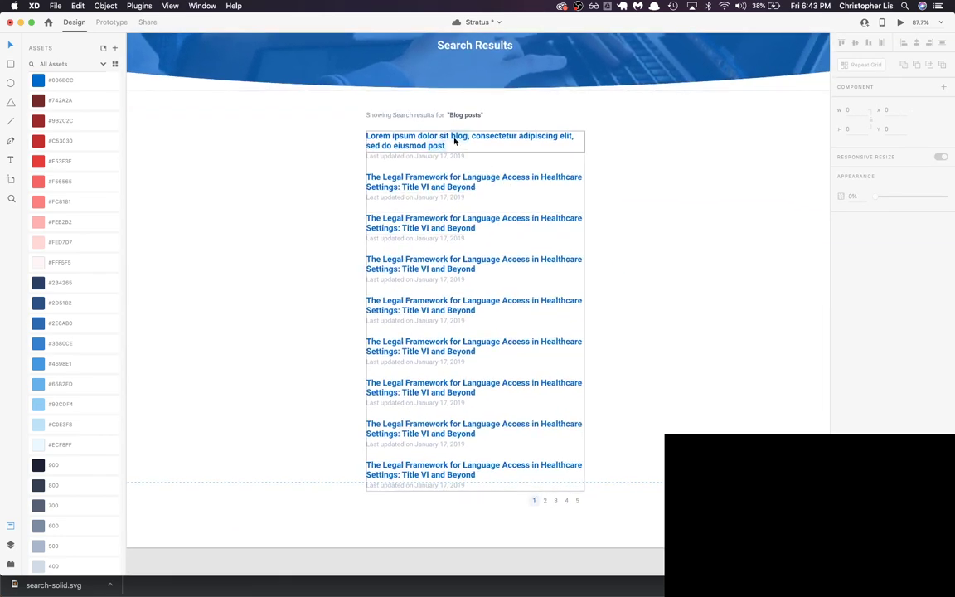
scroll(406, 356, down, 3)
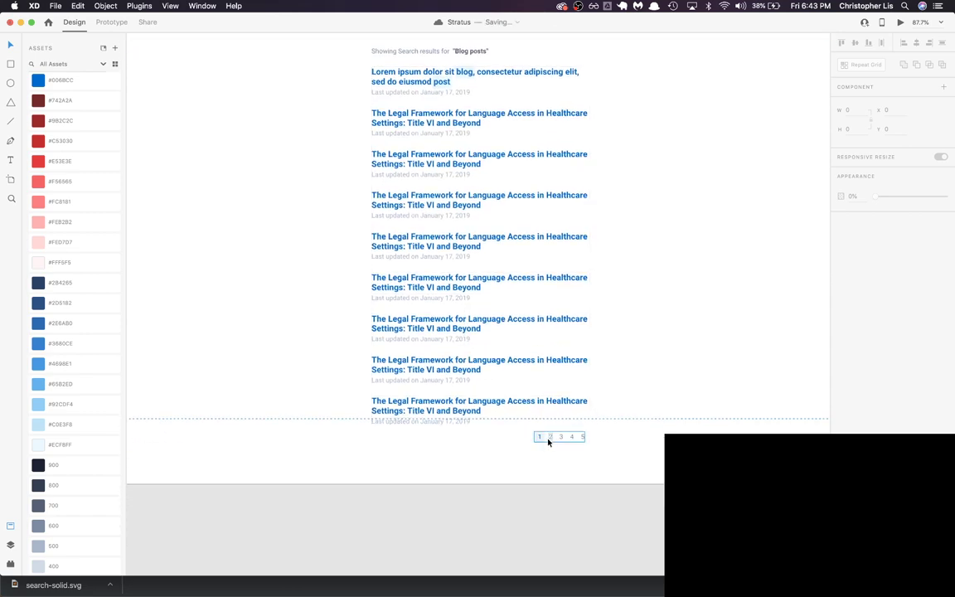
scroll(546, 440, up, 2)
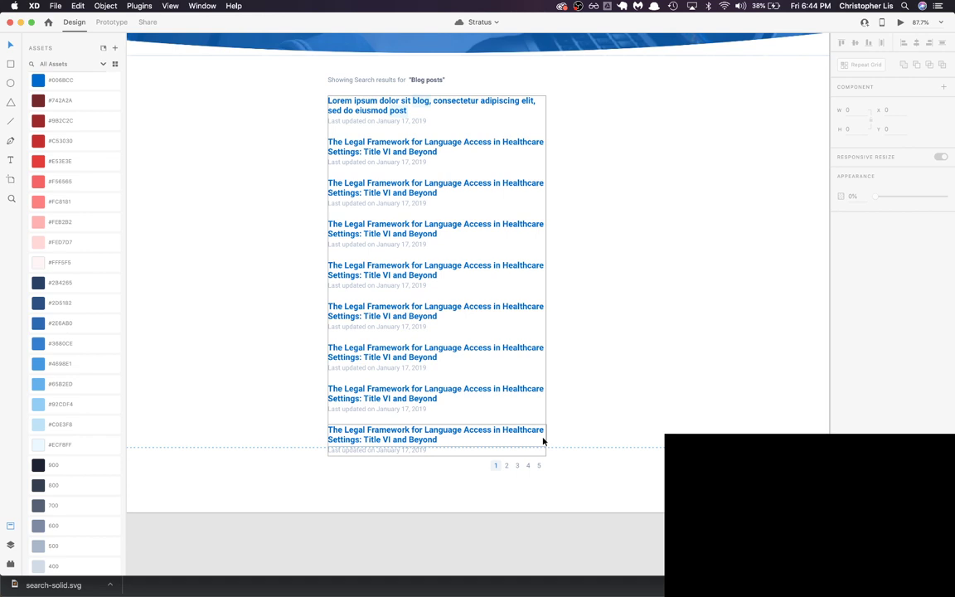
scroll(644, 290, up, 4)
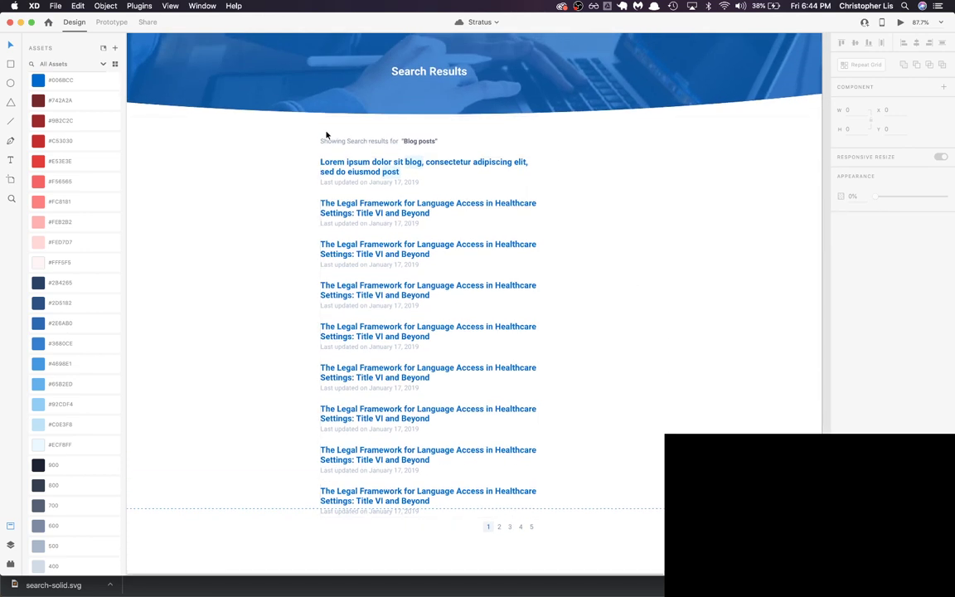
scroll(326, 135, left, 2)
scroll(326, 135, down, 3)
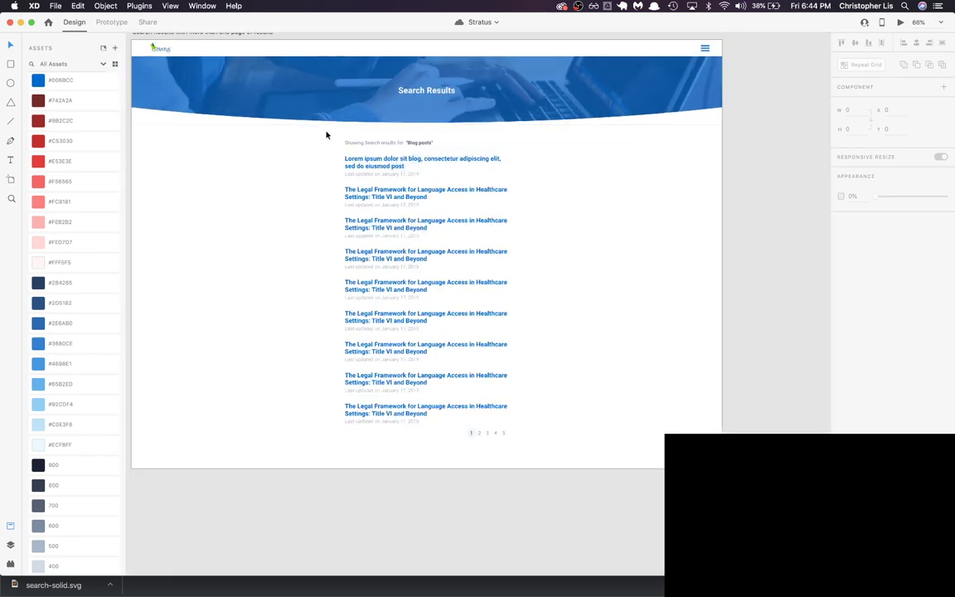
scroll(326, 135, left, 5)
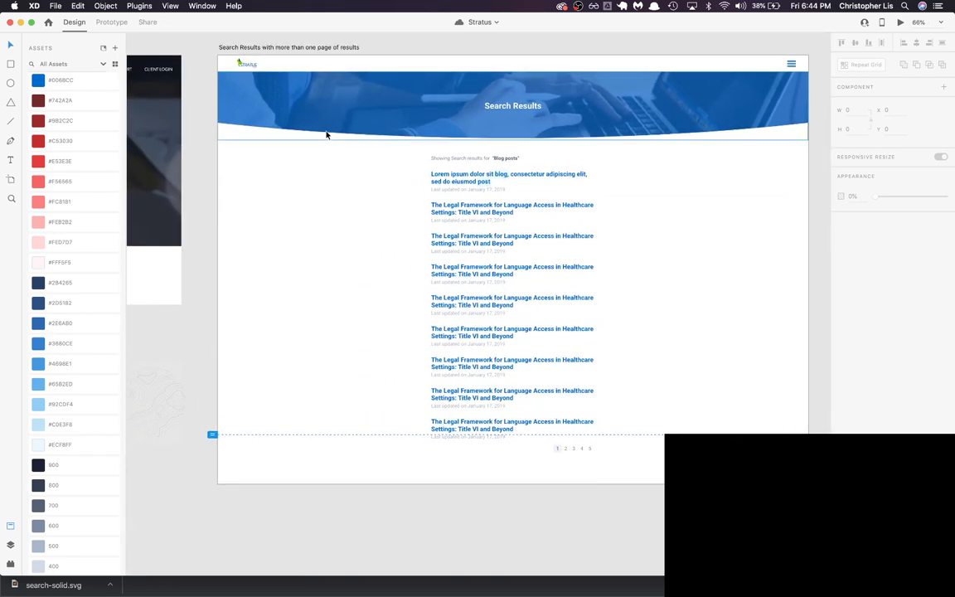
scroll(473, 198, right, 2)
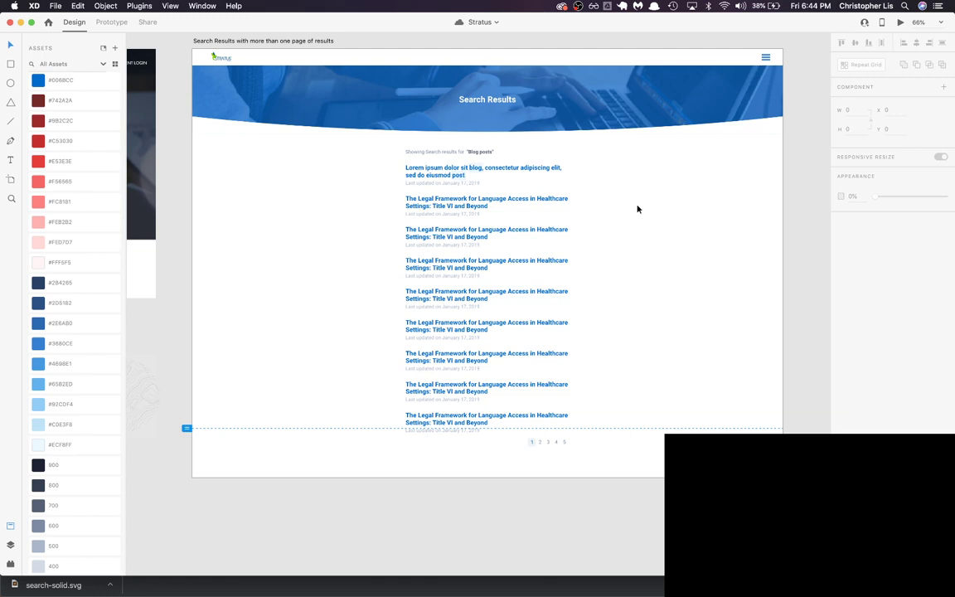
scroll(636, 208, right, 2)
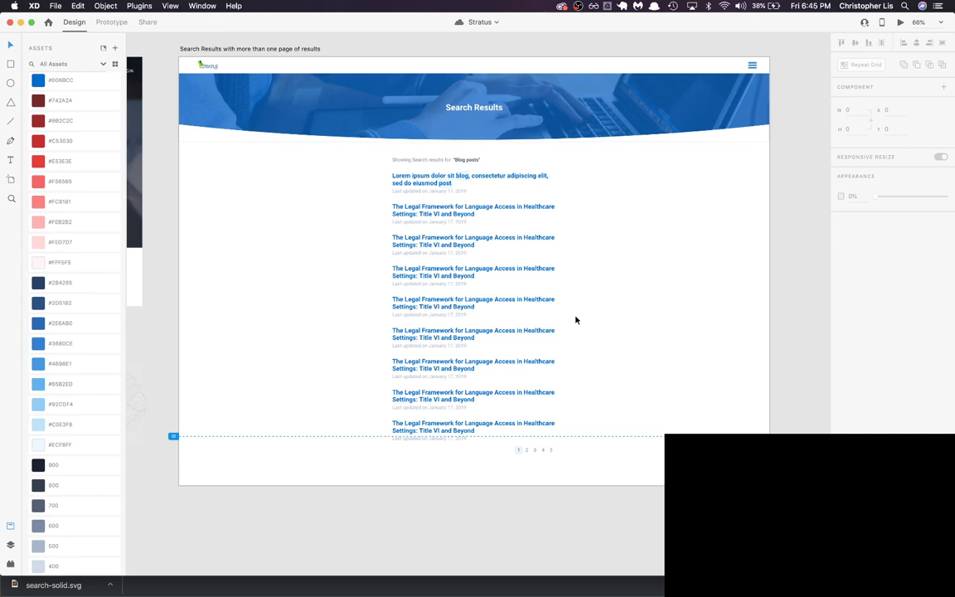
scroll(579, 351, down, 1)
scroll(579, 351, down, 1)
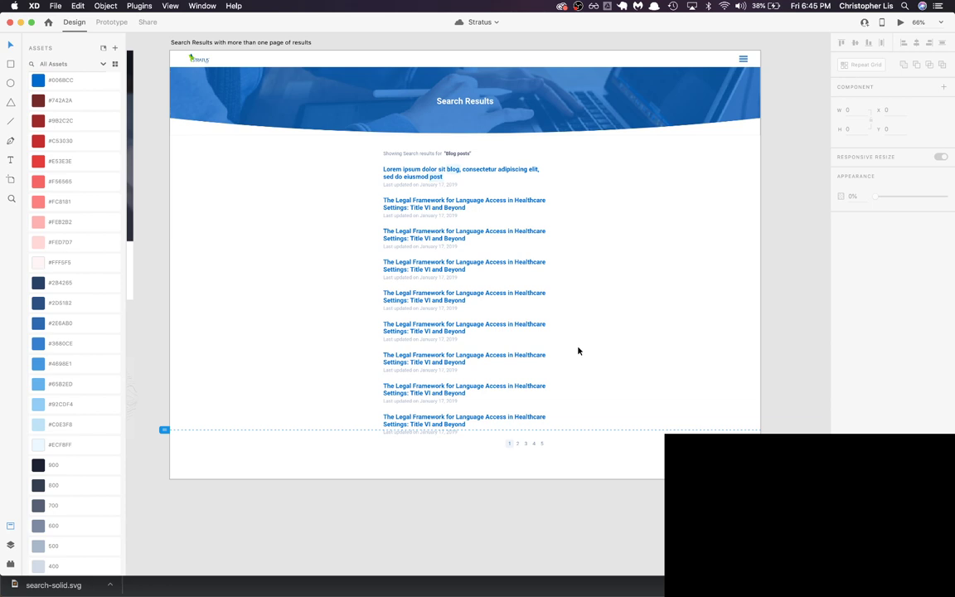
Step: Duplicate the "Search Results with more than one page of results" artboard
scroll(301, 119, up, 5)
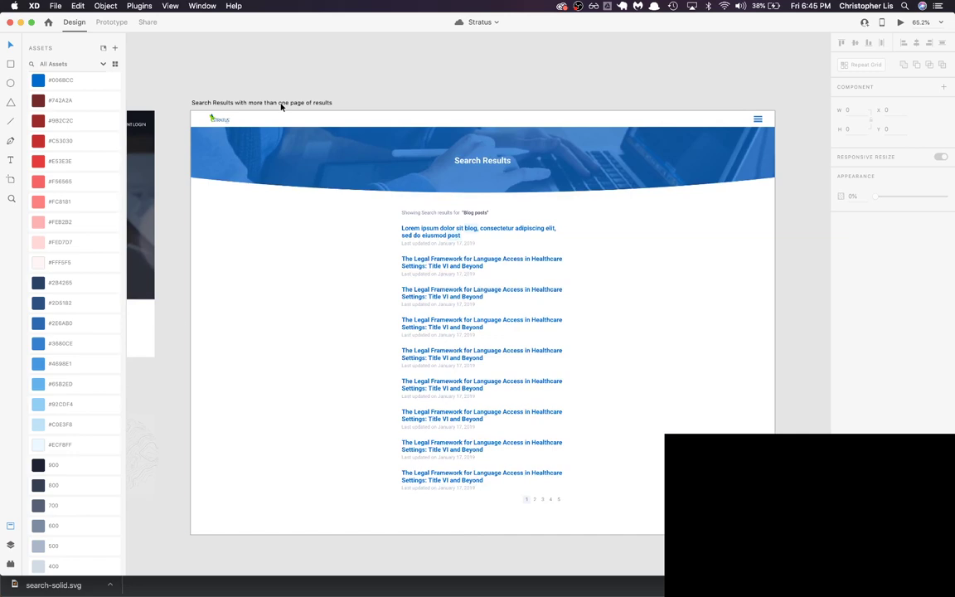
click(282, 103)
key(super+d)
scroll(450, 179, right, 7)
click(628, 416)
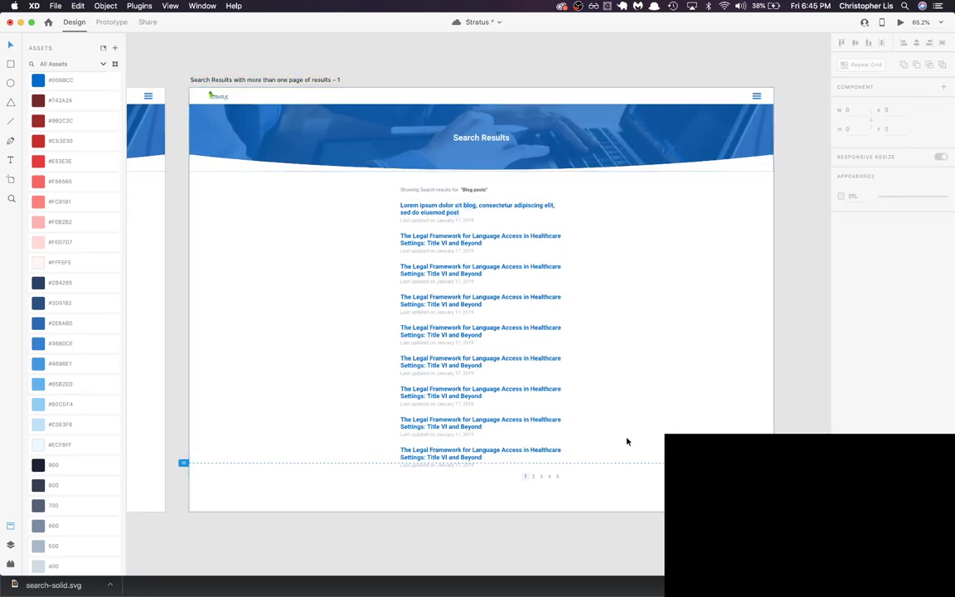
Step: Delete the whole results list, its word highlights and the page numbers from the duplicated artboard
drag(603, 511, 390, 205)
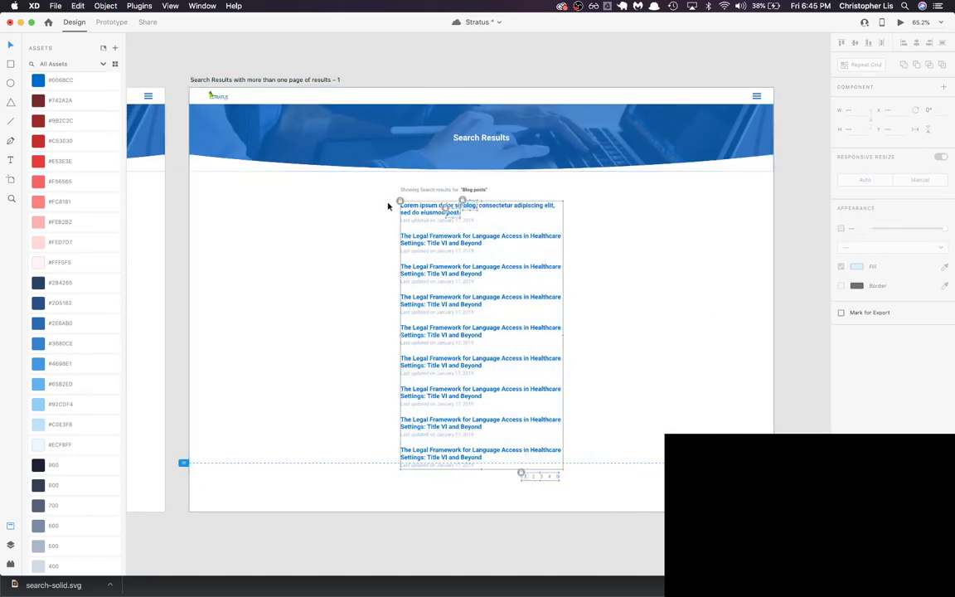
key(Delete)
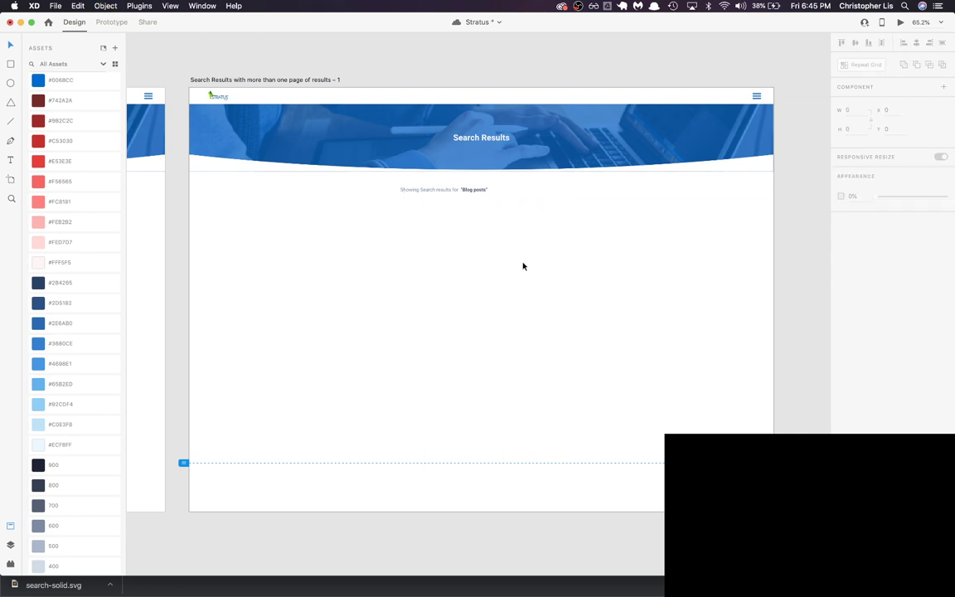
scroll(523, 266, up, 2)
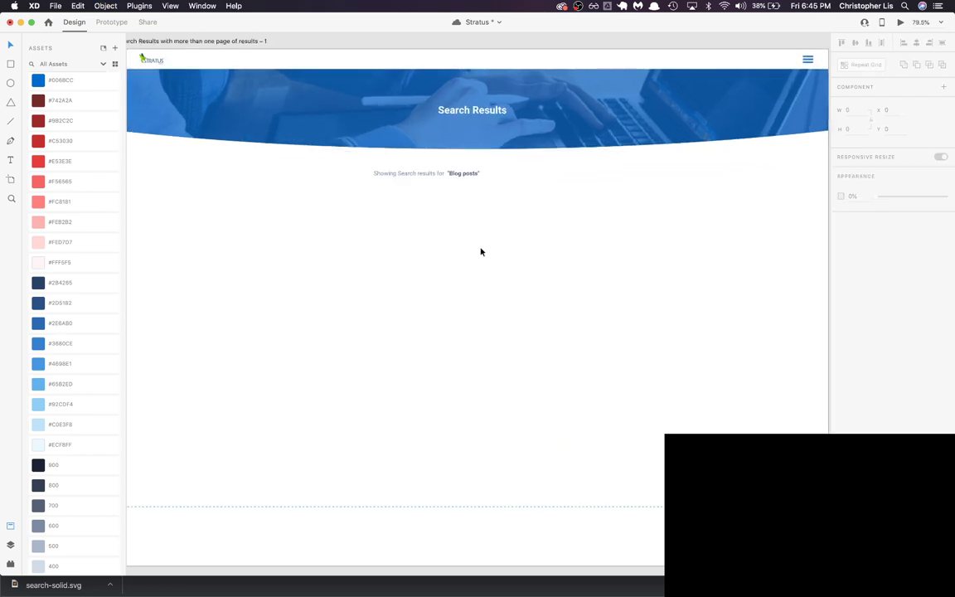
Step: Add the text "No search results found" in Roboto Bold 14 just below the query label, aligned with the label's left edge
key(super+s)
drag(425, 197, 378, 171)
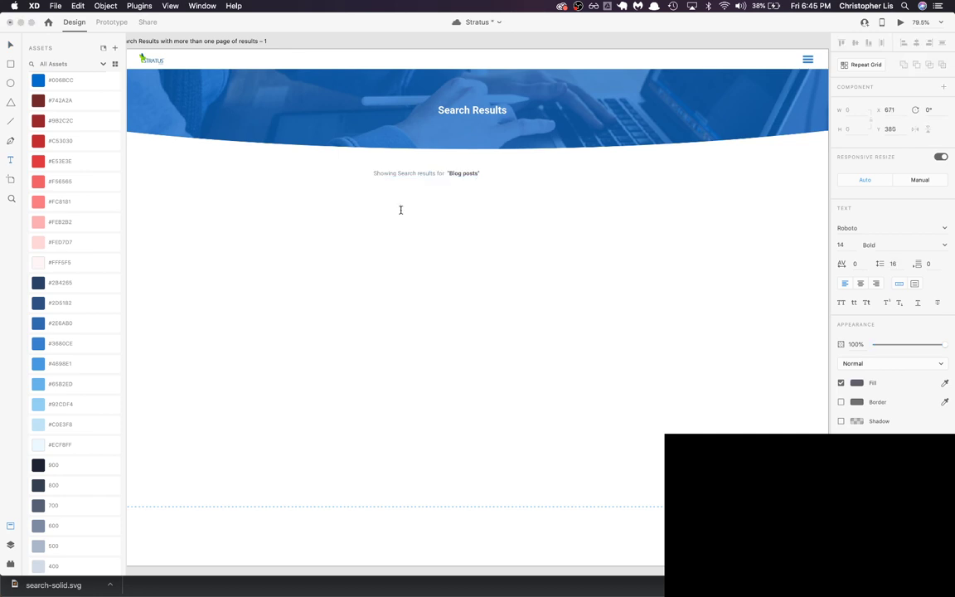
click(400, 210)
text(No search results found)
key(Escape)
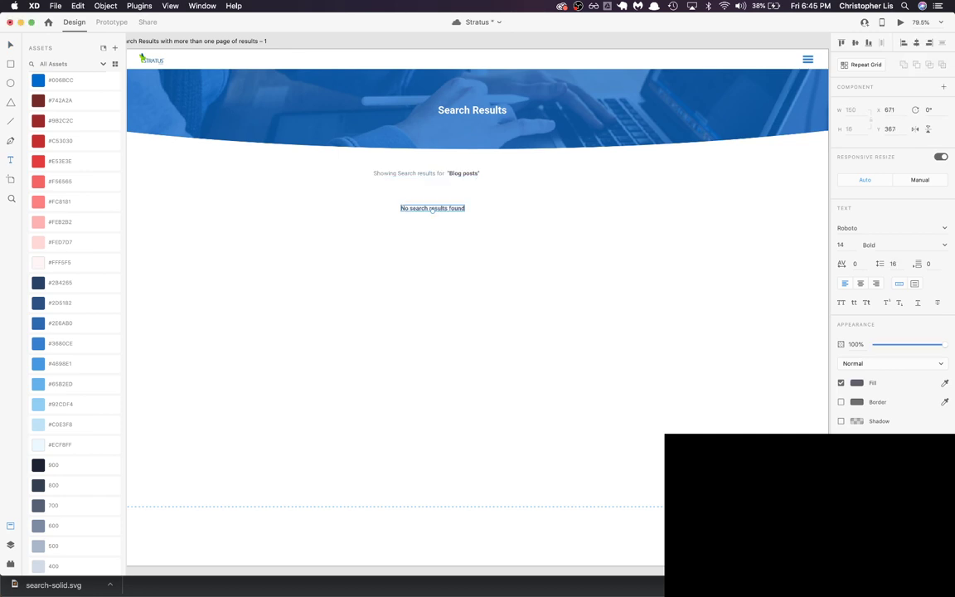
drag(409, 210, 380, 192)
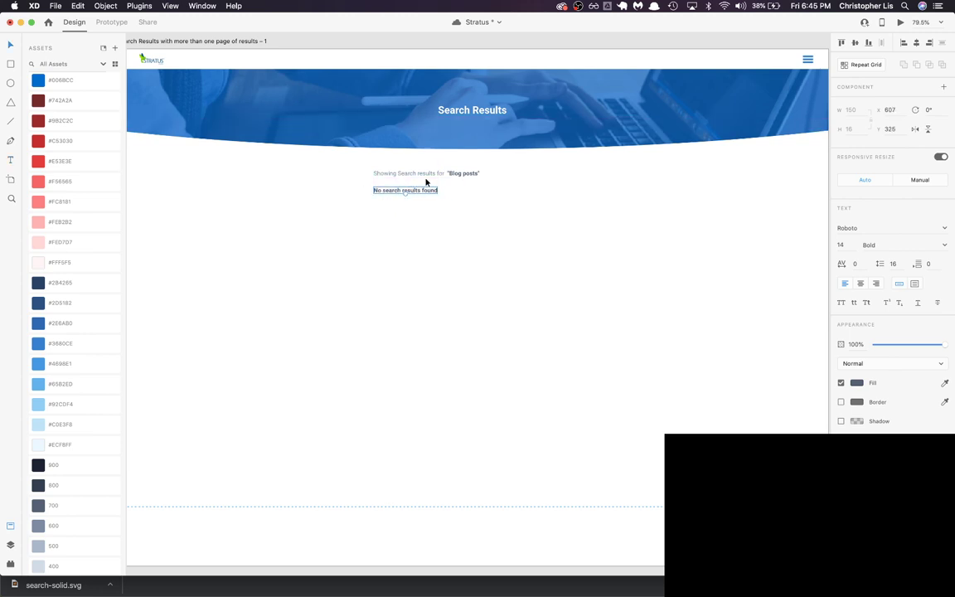
key(Up)
Step: Replace the query label with the "No search results found" text centred horizontally below the banner, and save the document
click(380, 173)
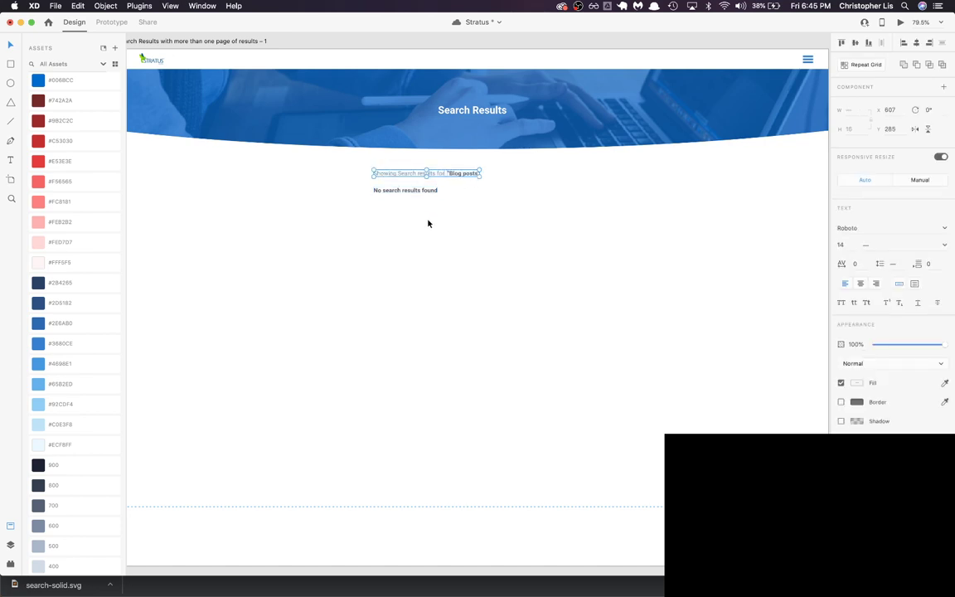
key(Delete)
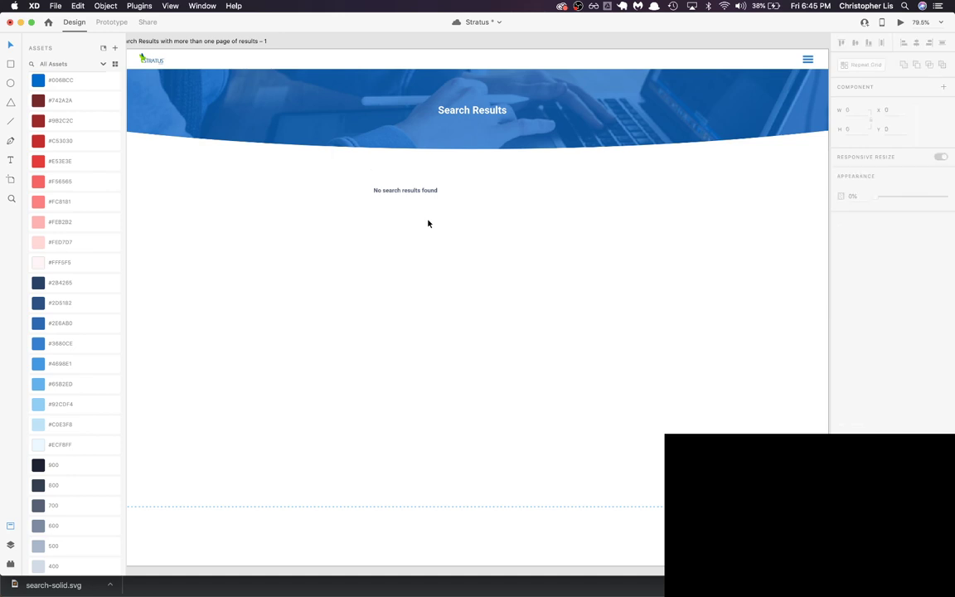
drag(422, 197, 489, 196)
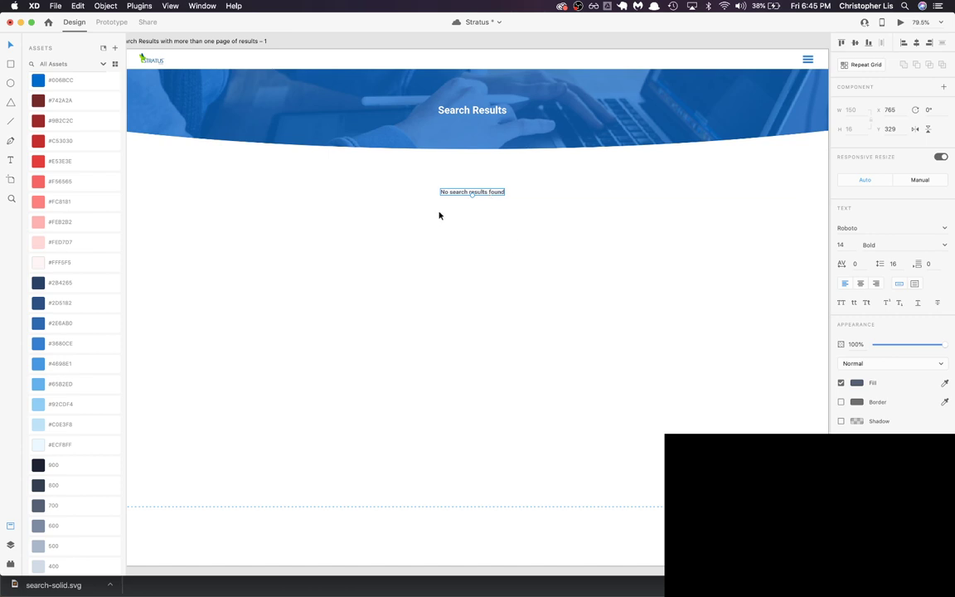
key(super+s)
key(super+space)
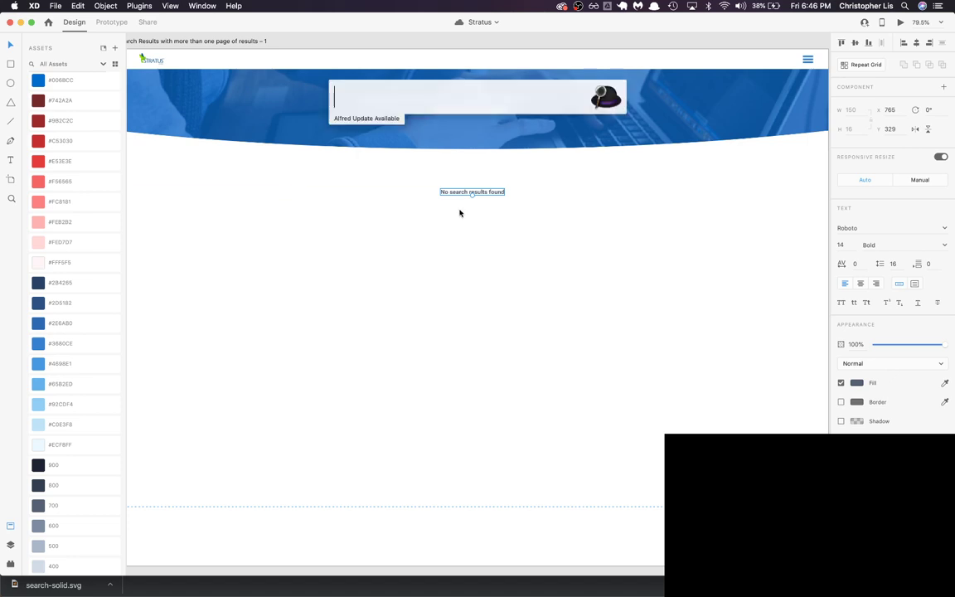
text(term)
key(Return)
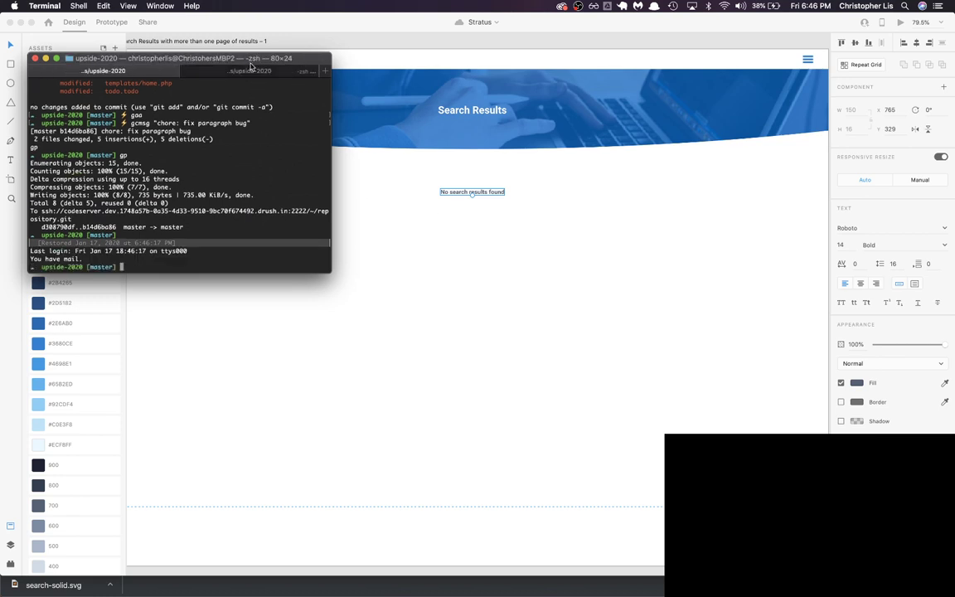
click(187, 71)
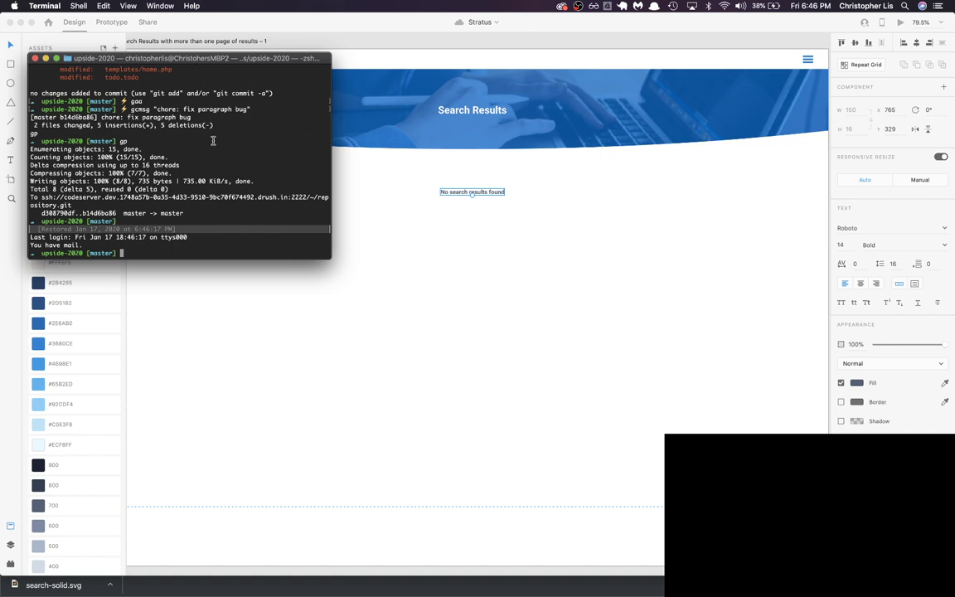
drag(191, 63, 383, 125)
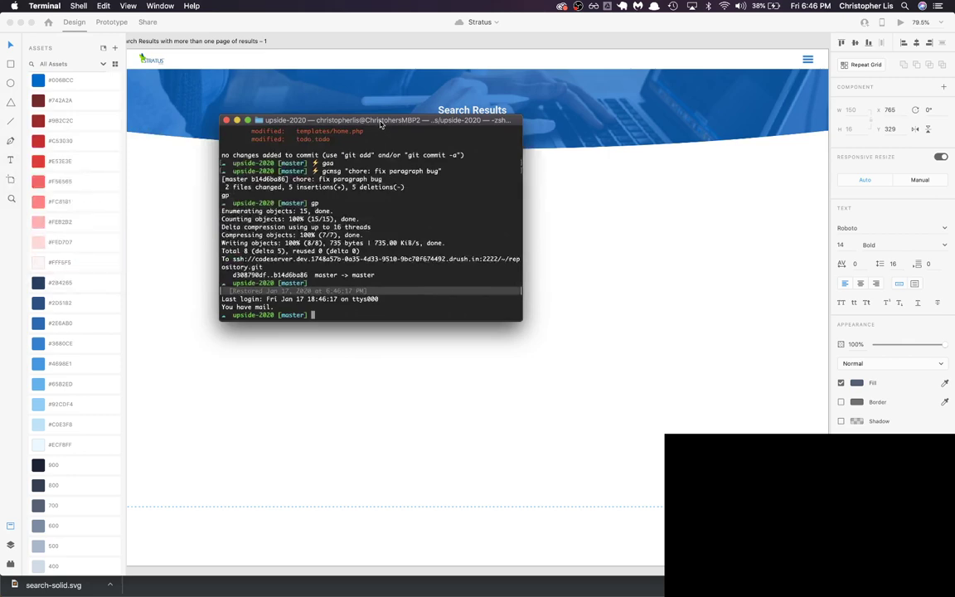
key(ctrl+super+Left)
key(ctrl+super+Right)
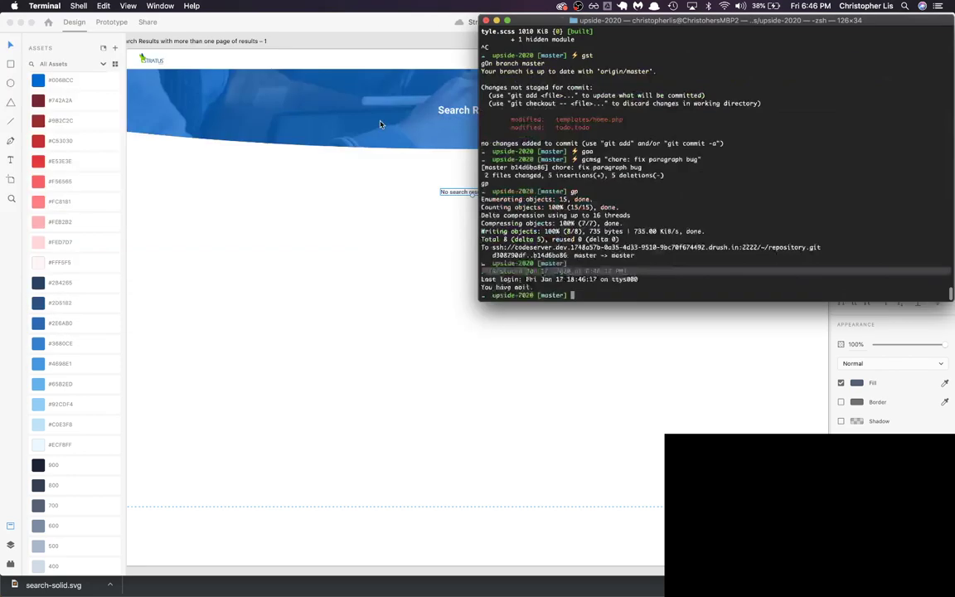
key(ctrl+alt+j)
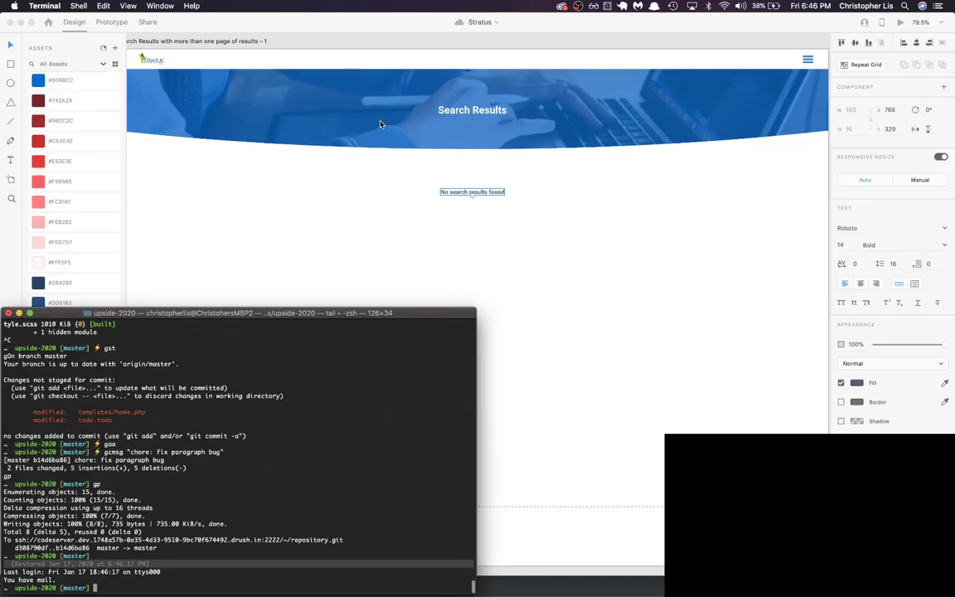
key(ctrl+alt+k)
key(ctrl+alt+u)
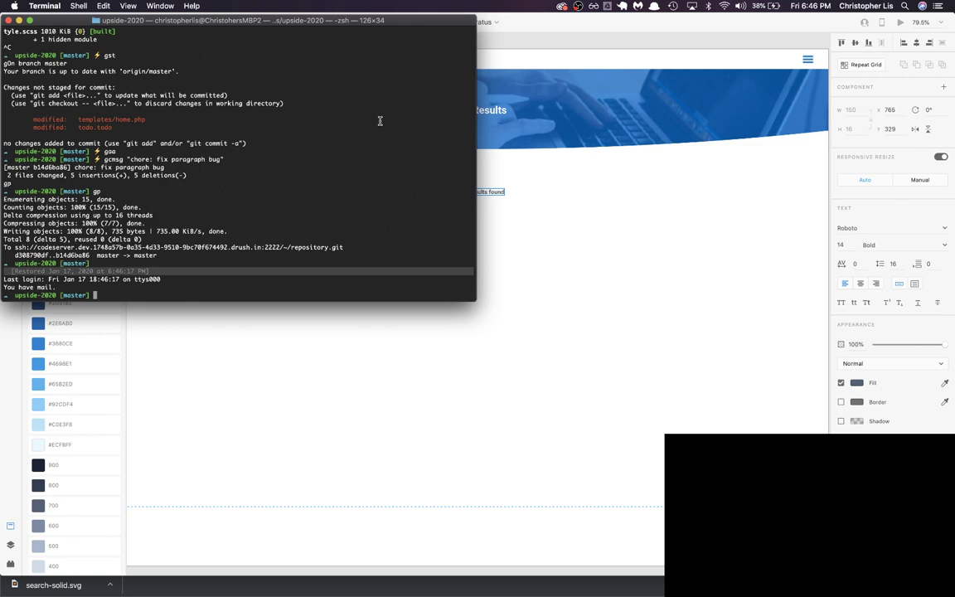
key(super+m)
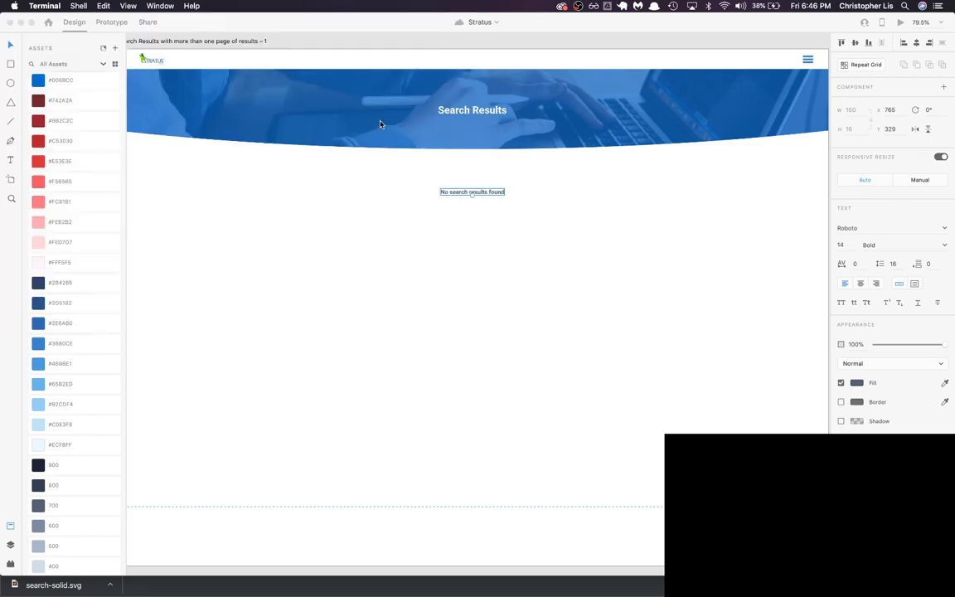
Step: Move the "No search results found" text straight down to about Y 385, keeping it centred, and save the document
click(489, 193)
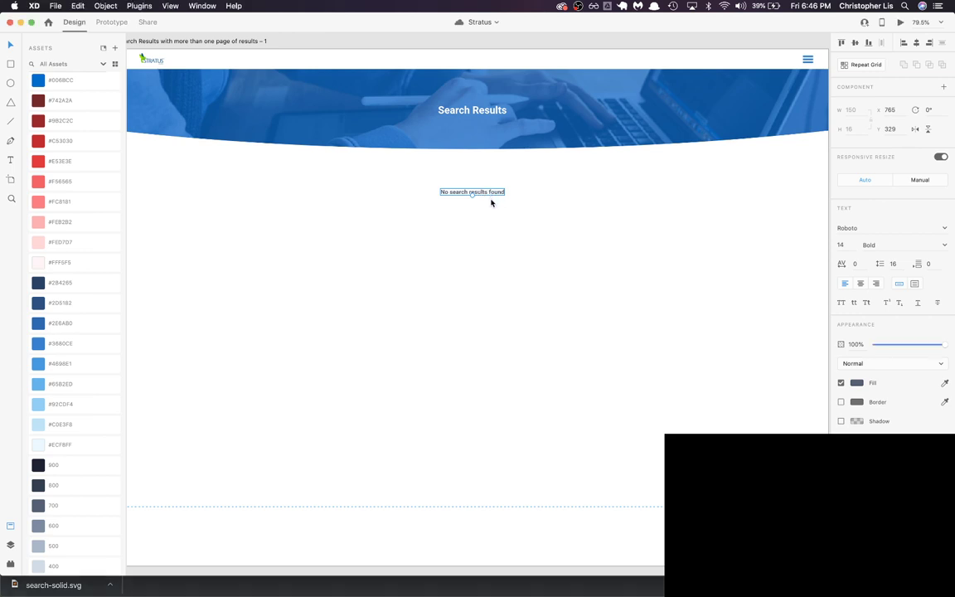
drag(486, 194, 486, 209)
click(542, 212)
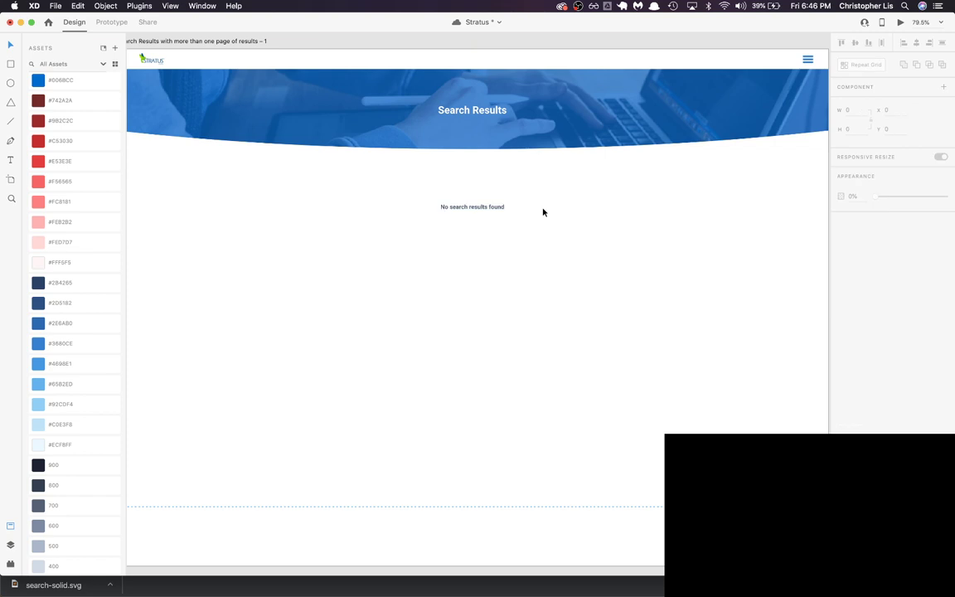
mouse_move(468, 585)
click(488, 210)
drag(488, 209, 490, 214)
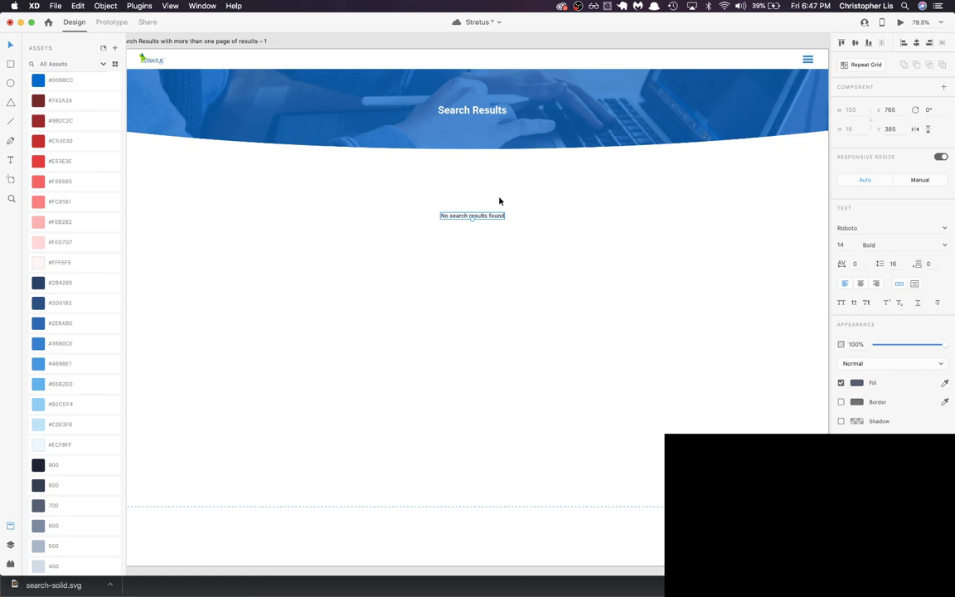
key(super+s)
Step: Switch to Google Chrome, search for "tailwindcss" in a new tab and open the Tailwind CSS website
key(super+Tab)
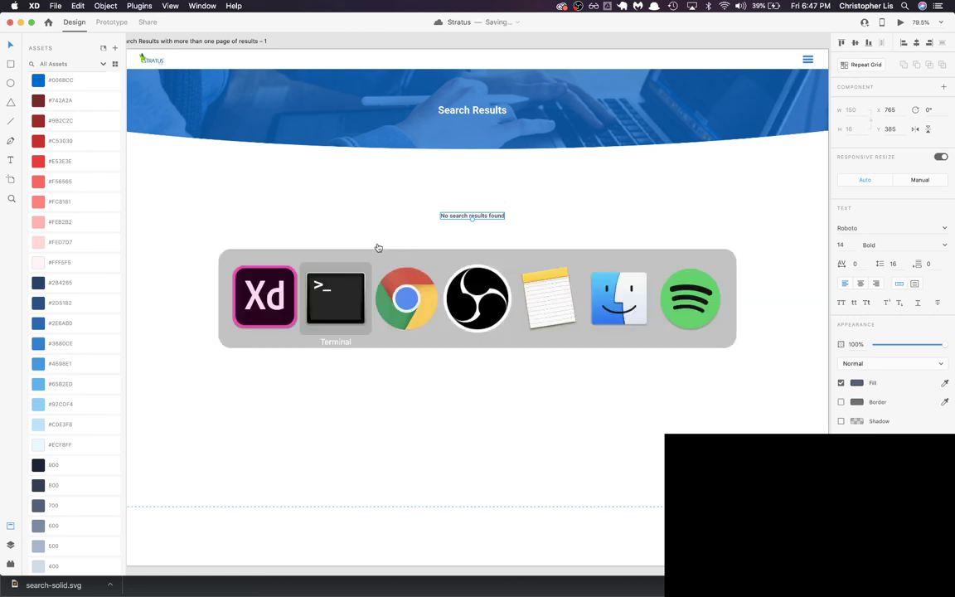
click(409, 294)
key(super+t)
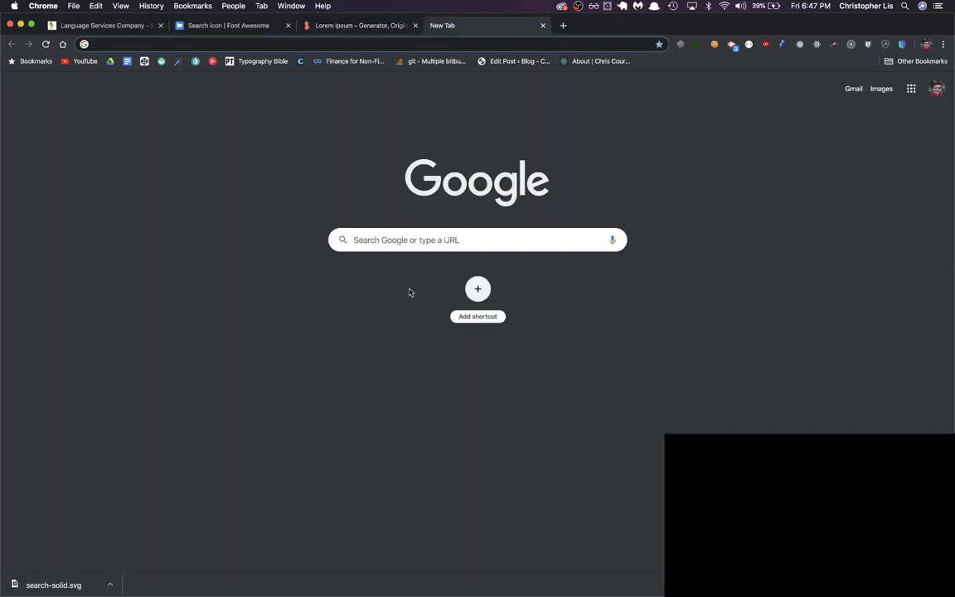
text(tailwindcss)
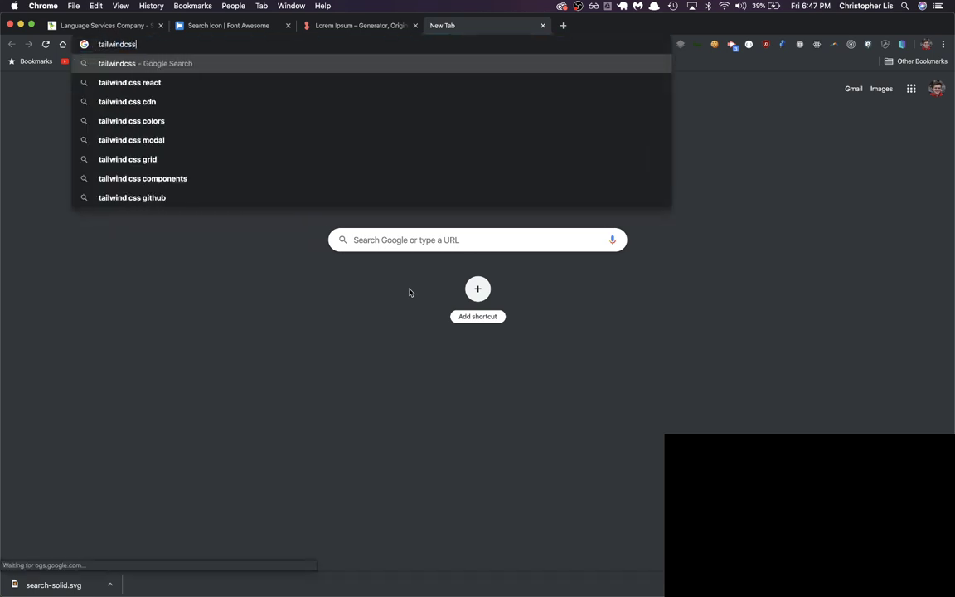
key(Return)
click(195, 209)
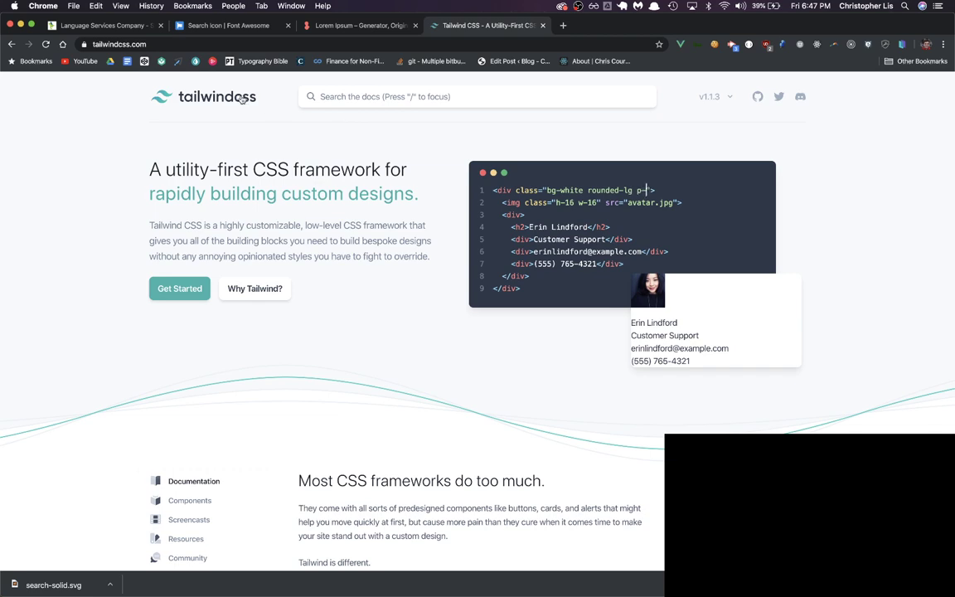
Step: Open the unDraw illustrations site from Tailwind's Resources page and look over its home page
scroll(245, 316, down, 3)
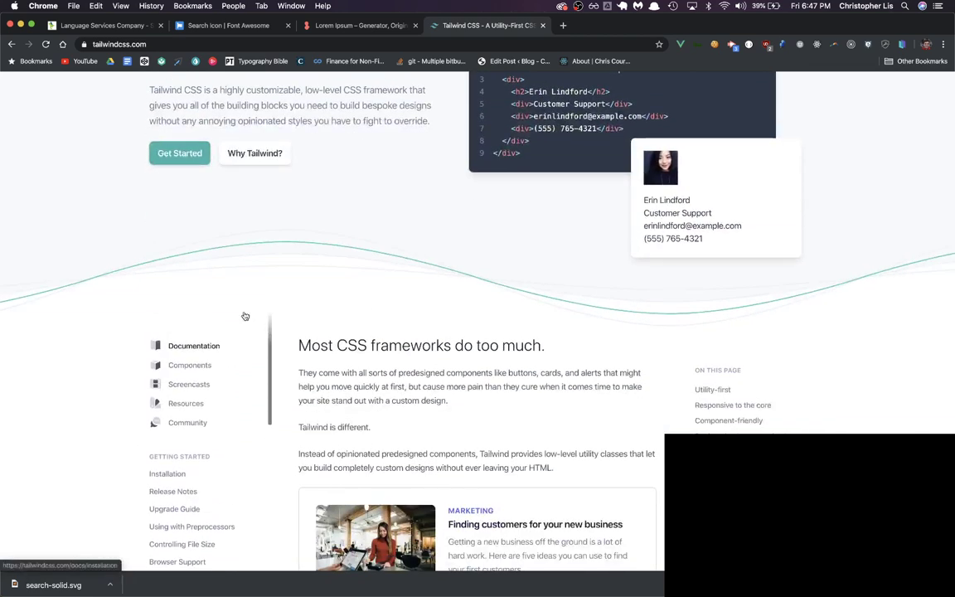
click(186, 403)
scroll(432, 424, down, 10)
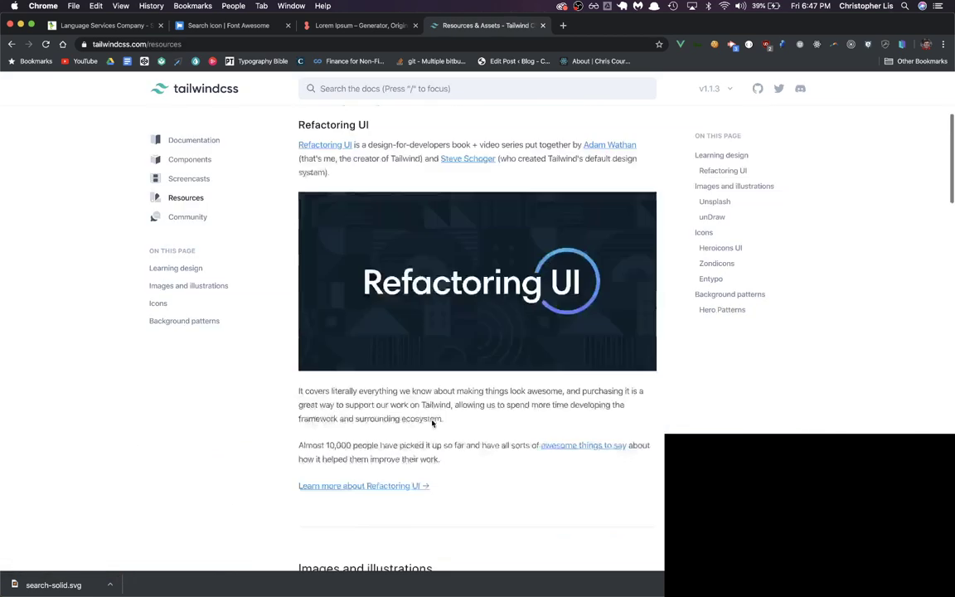
scroll(433, 424, down, 5)
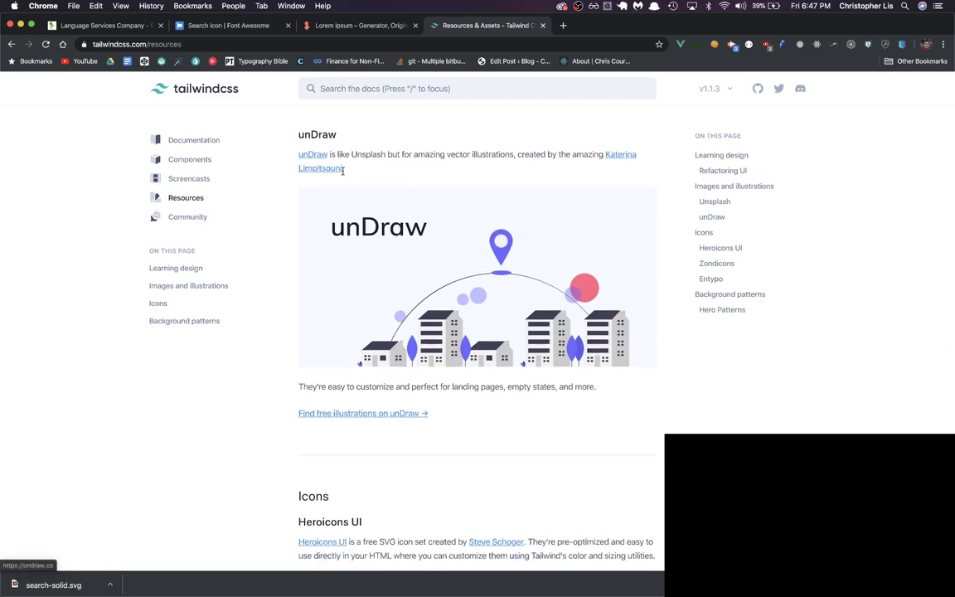
click(324, 160)
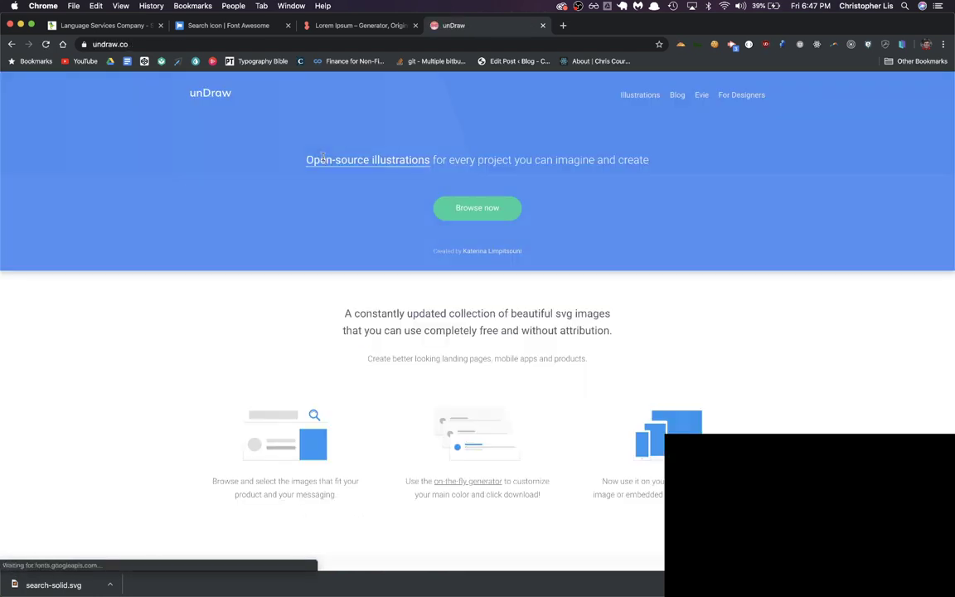
scroll(388, 217, down, 5)
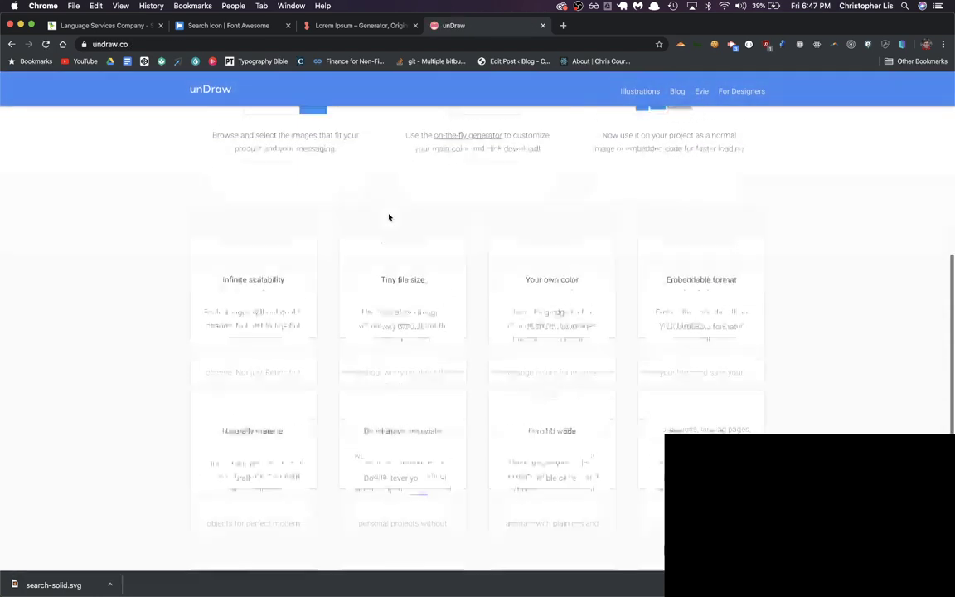
scroll(388, 217, up, 4)
scroll(389, 217, up, 1)
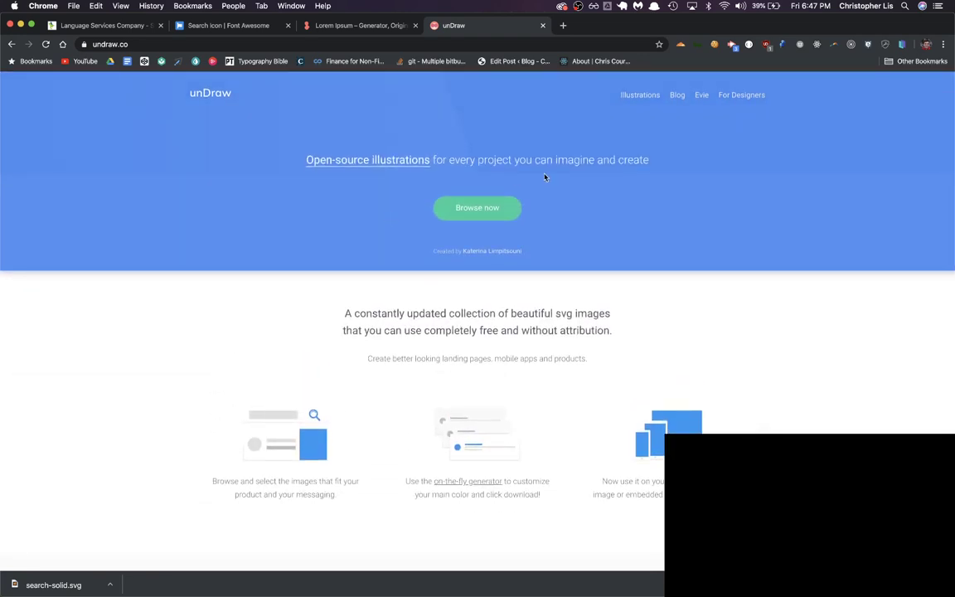
Step: Open unDraw's Illustrations gallery and browse the available images for one that suits the no-results page
scroll(546, 182, down, 5)
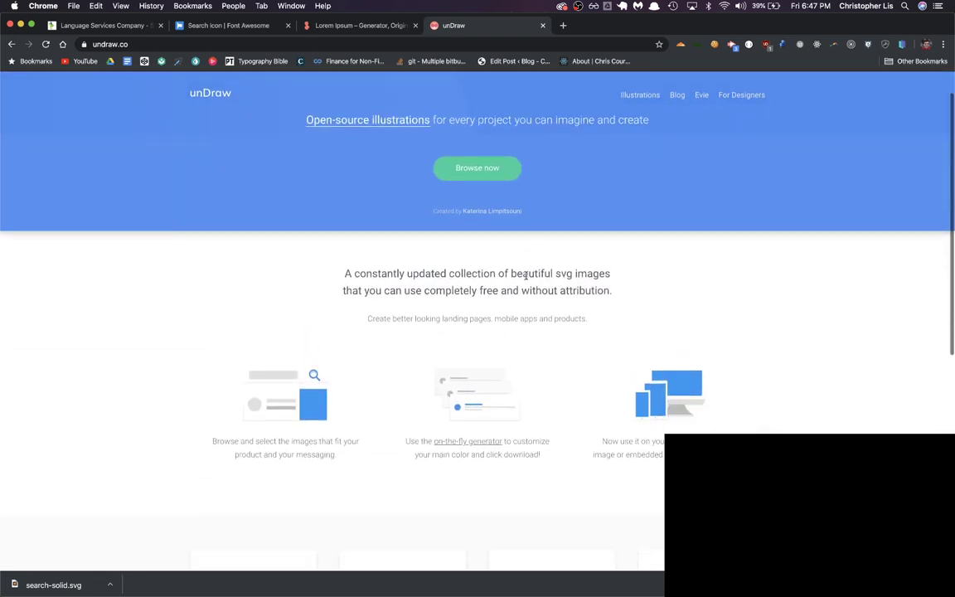
scroll(526, 279, up, 4)
scroll(526, 279, up, 3)
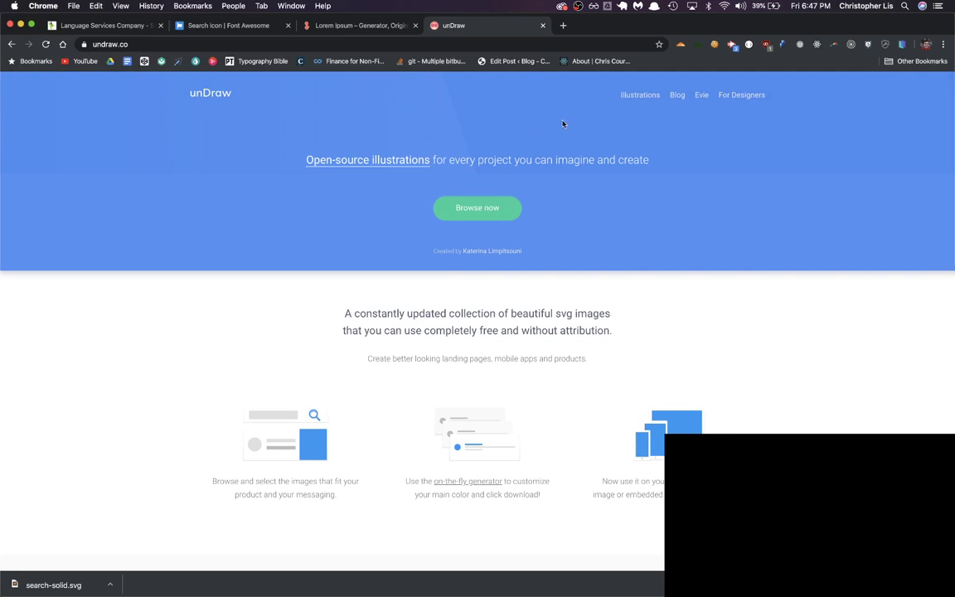
click(635, 96)
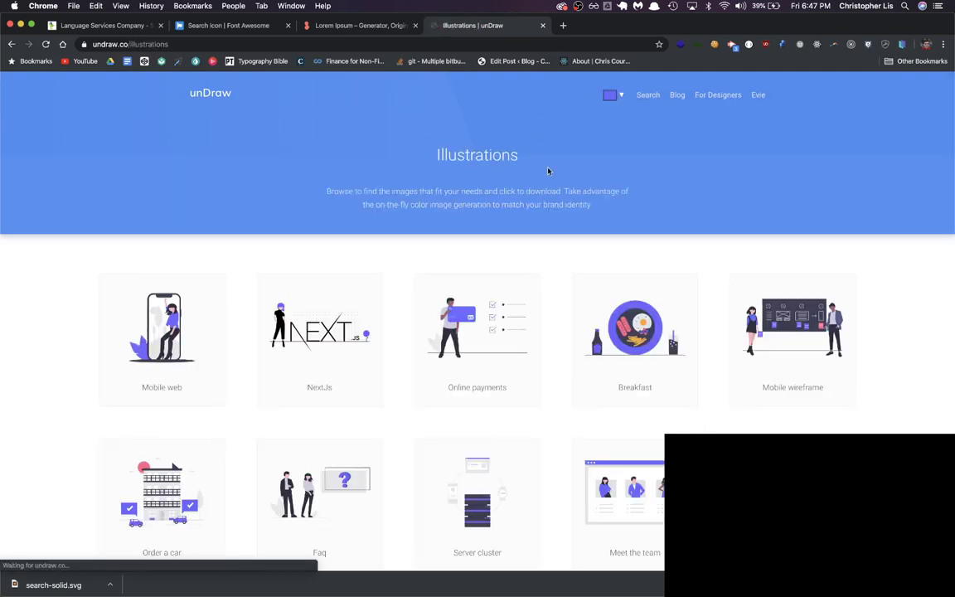
scroll(417, 266, down, 1)
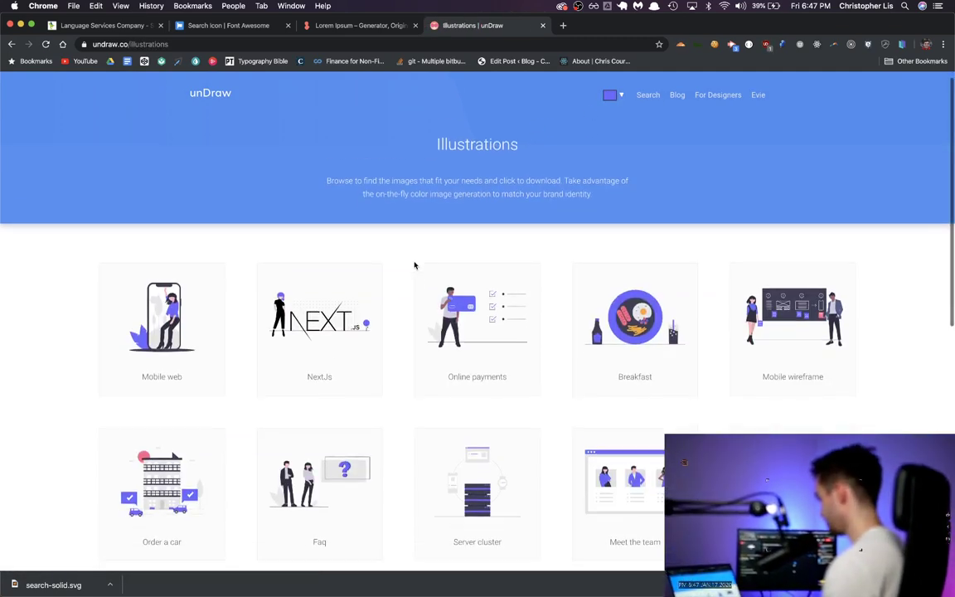
scroll(406, 303, down, 2)
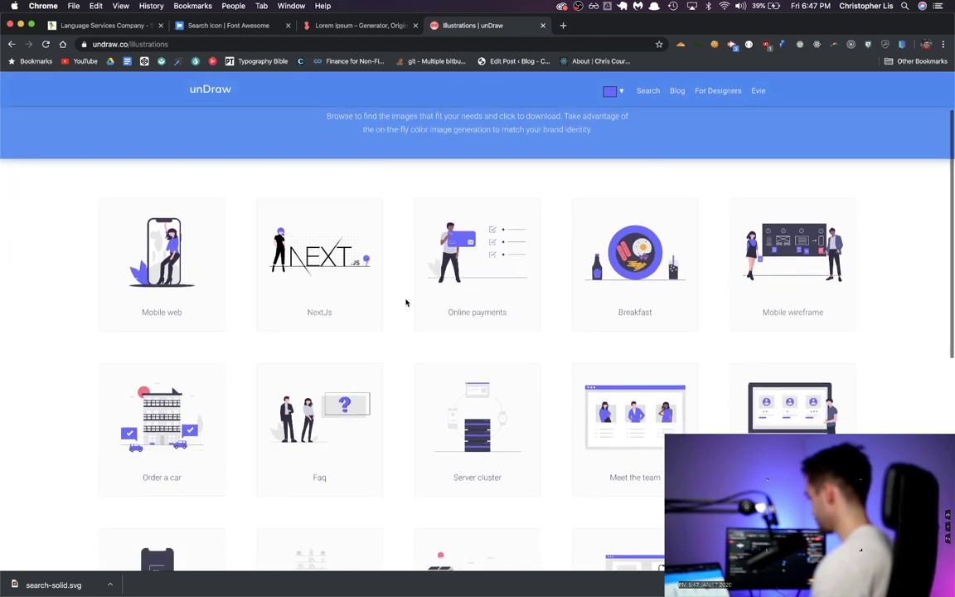
scroll(406, 340, down, 3)
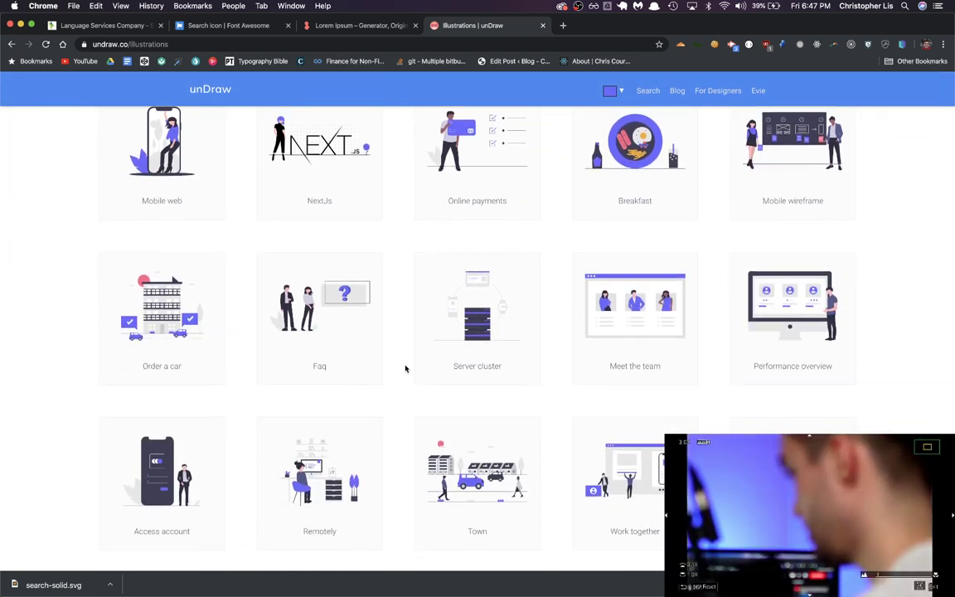
scroll(405, 369, down, 5)
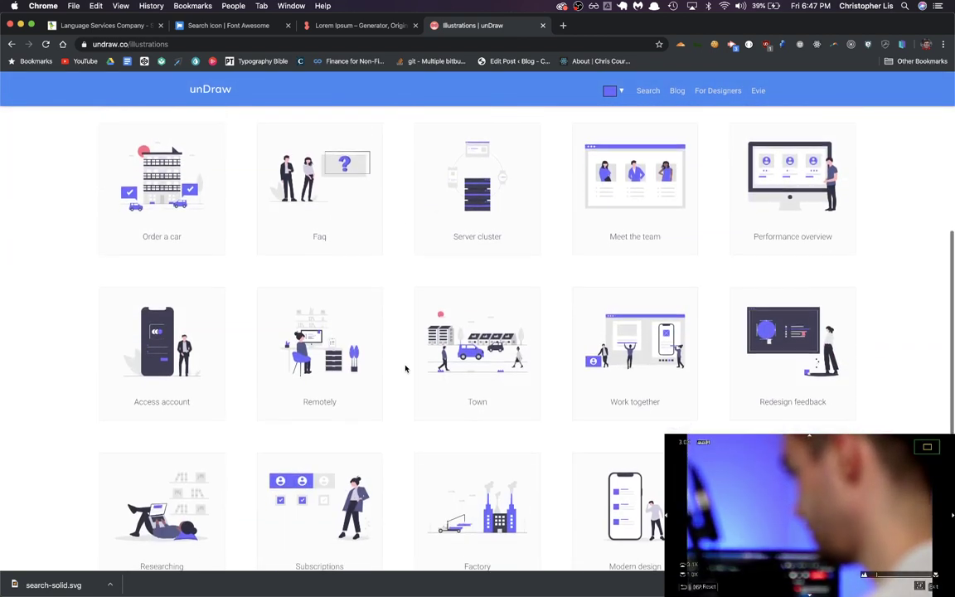
scroll(405, 368, down, 5)
scroll(406, 369, down, 15)
key(super+f)
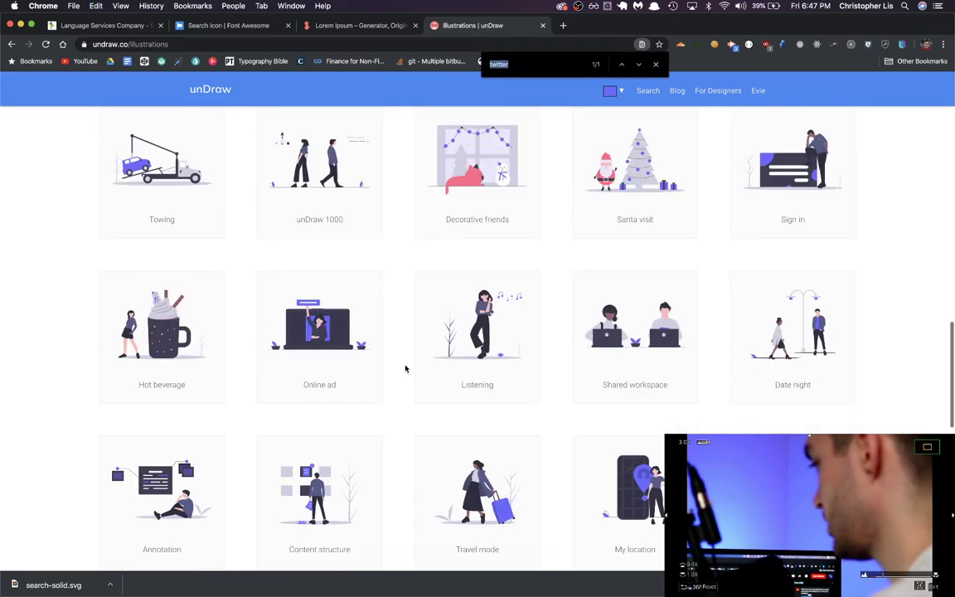
text(serac)
key(Escape)
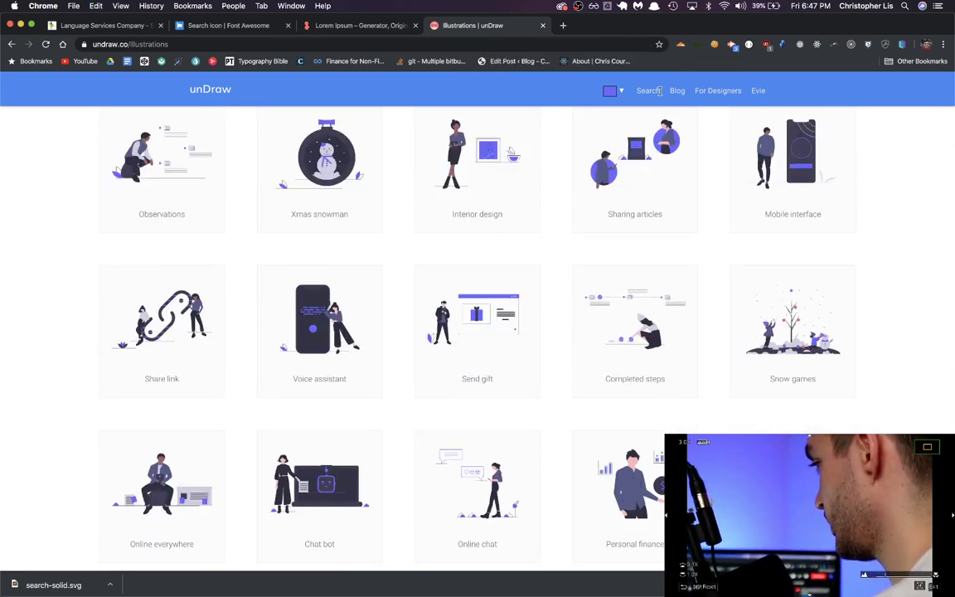
Step: Open unDraw's own search page and search the illustrations for "no results"
click(648, 92)
click(501, 203)
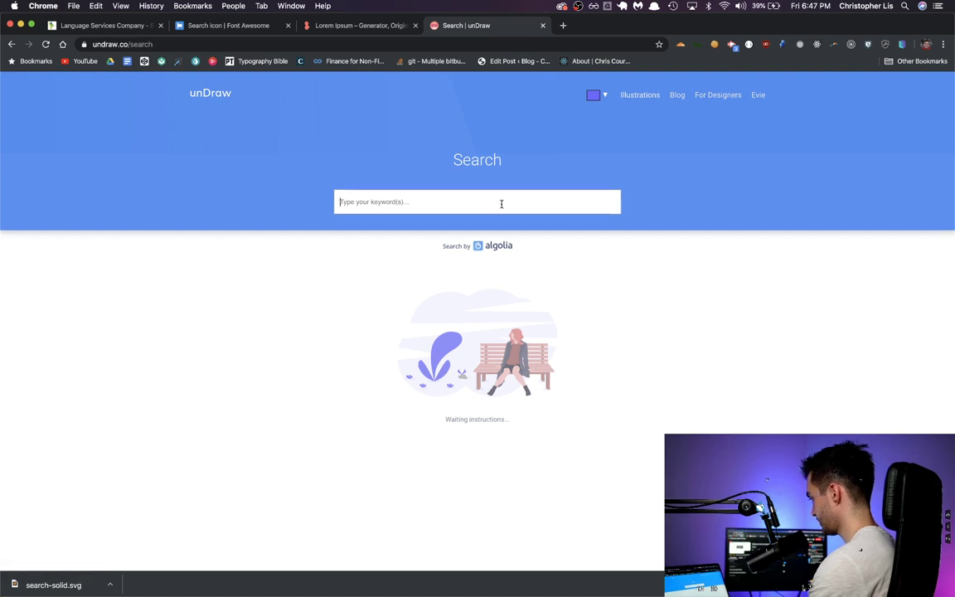
text(no results)
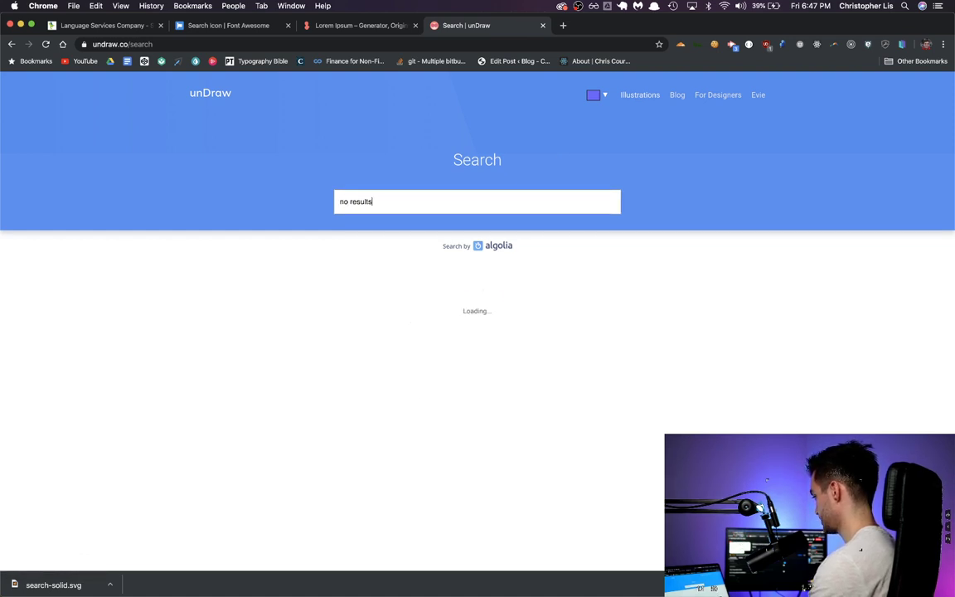
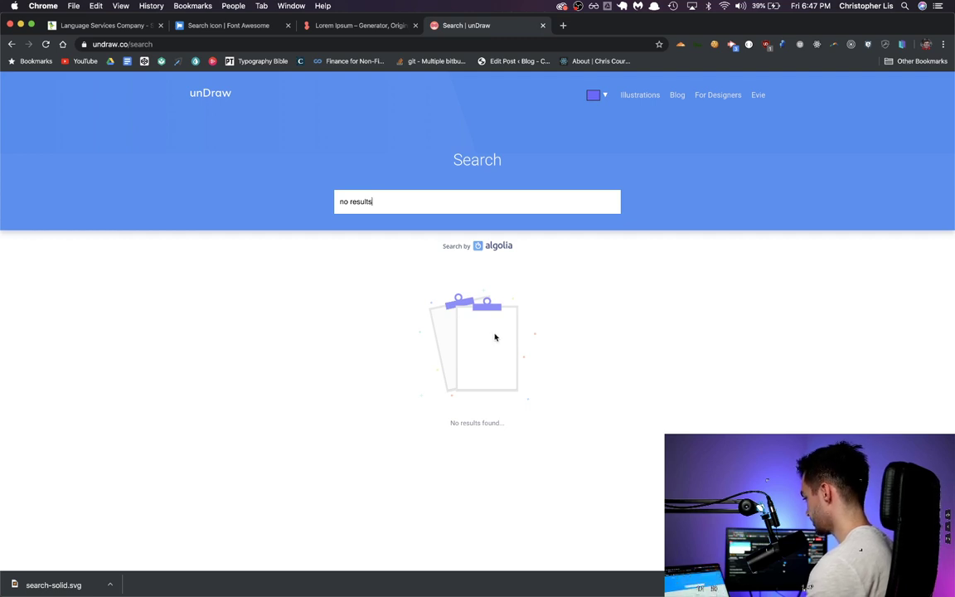
Step: Search the unDraw illustrations for "clipboard" in place of the last search term, and clear the search field
key(super+a)
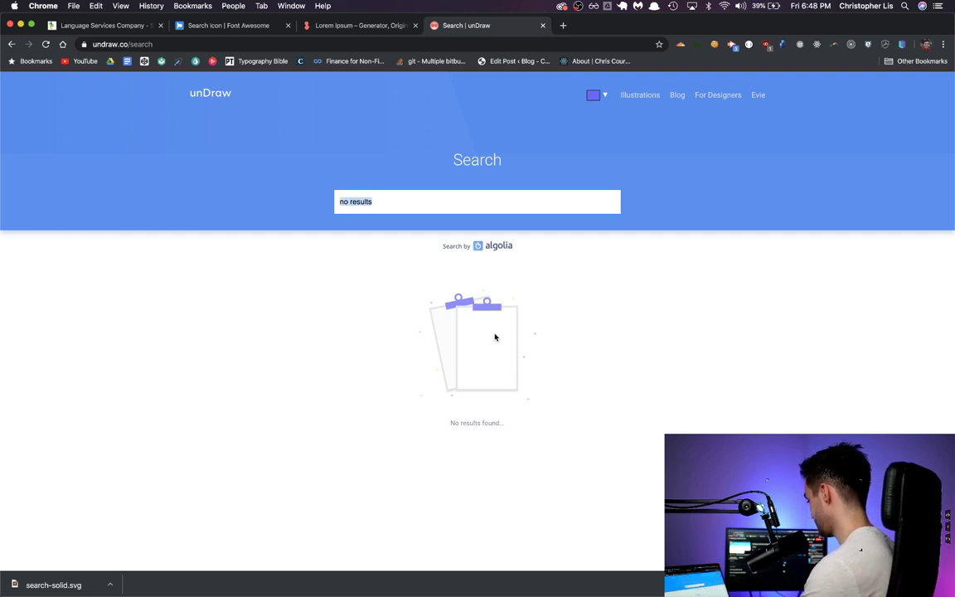
key(BackSpace)
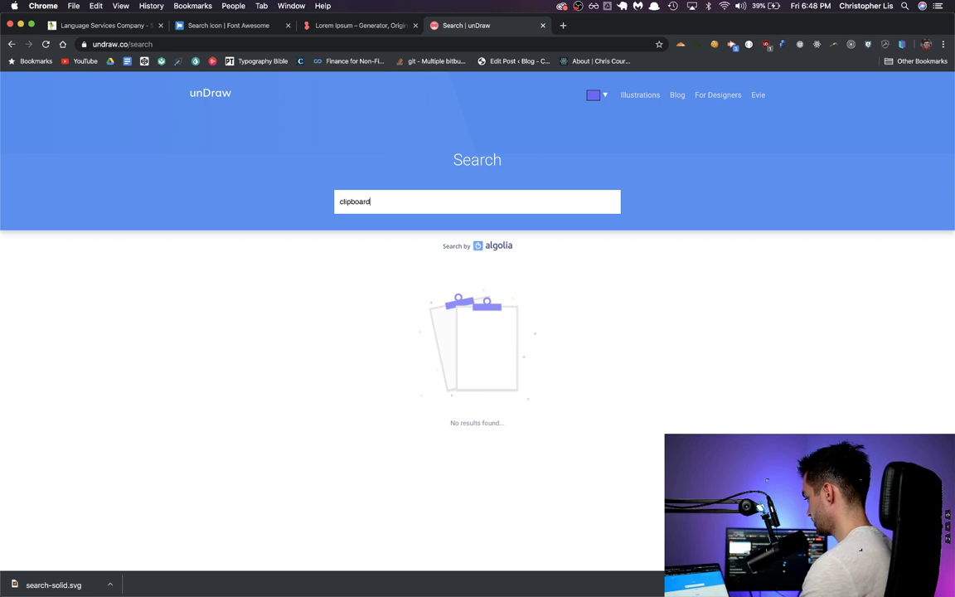
key(super+a)
key(BackSpace)
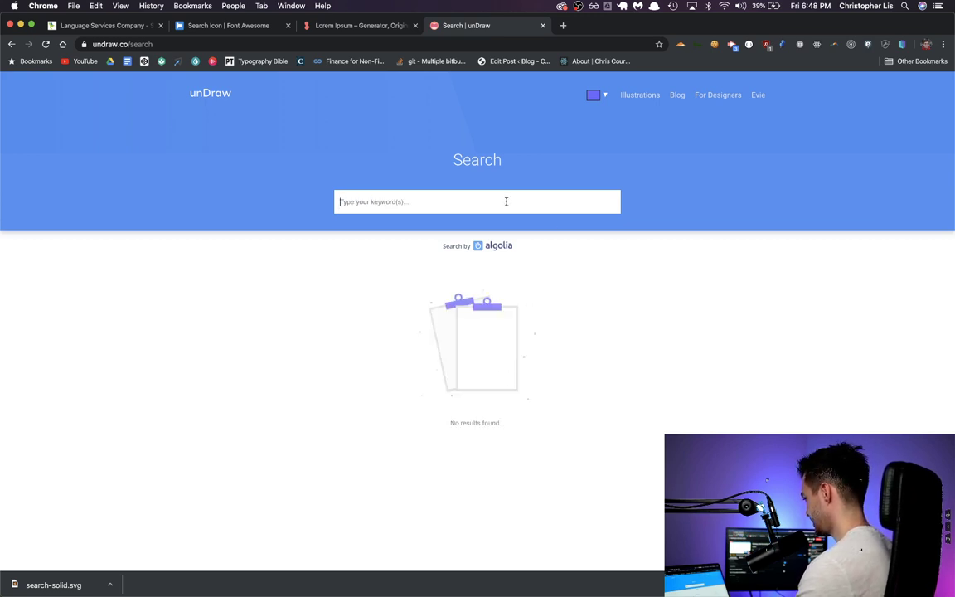
Step: Return to unDraw's Illustrations gallery and browse far down through the images for one that suits the no-results page
click(624, 95)
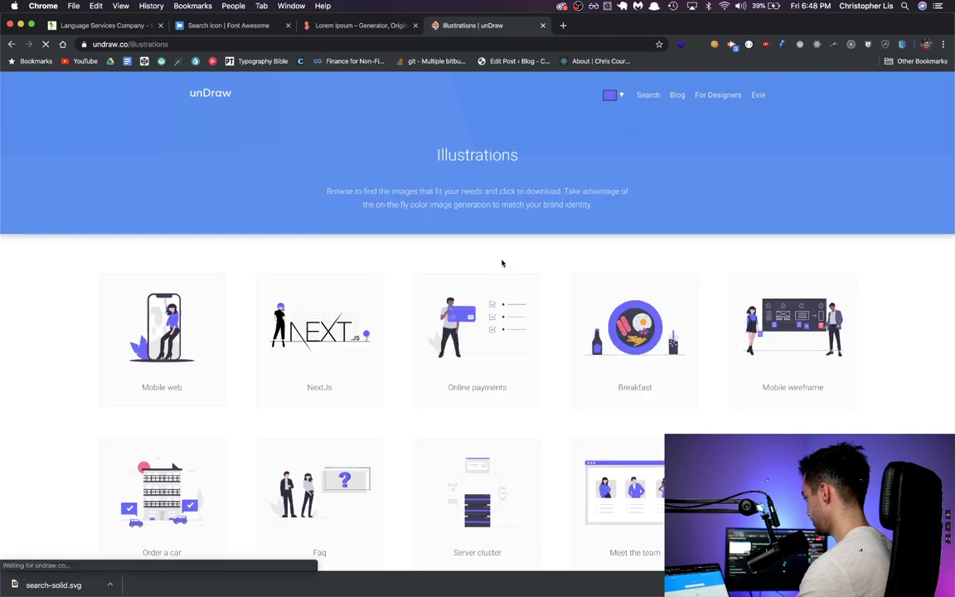
scroll(481, 283, down, 5)
scroll(482, 285, down, 1)
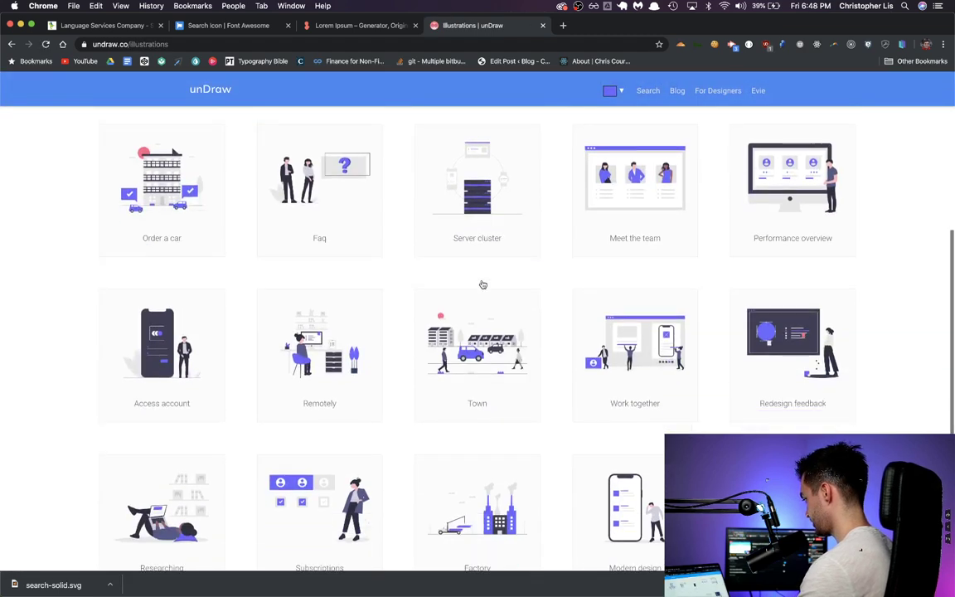
scroll(410, 274, down, 5)
scroll(410, 274, down, 2)
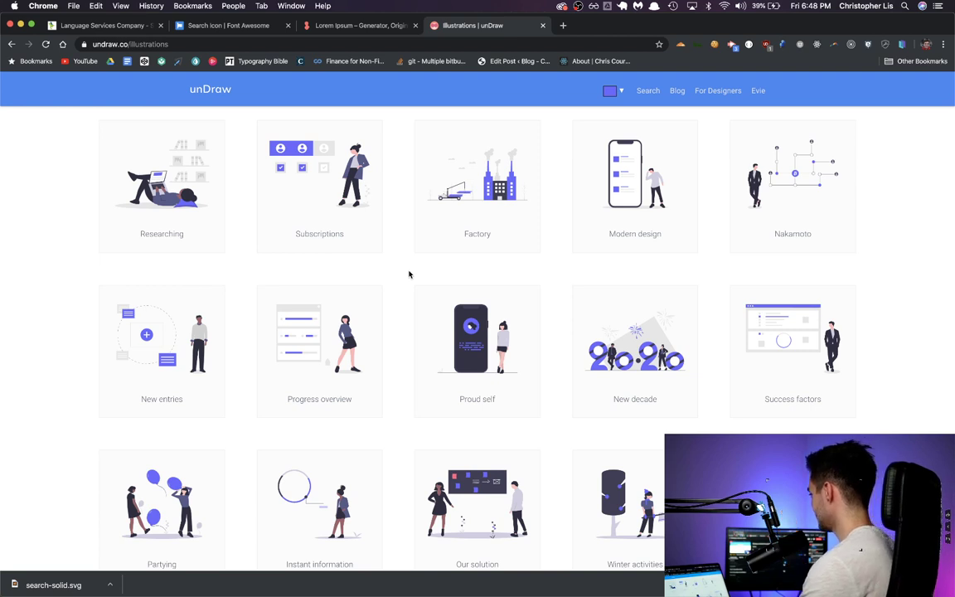
scroll(434, 318, down, 3)
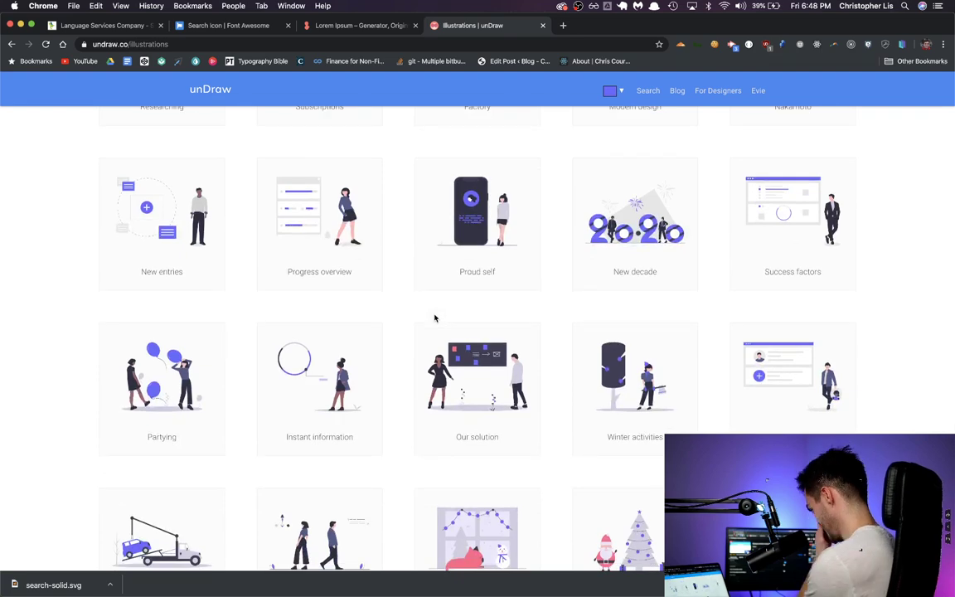
scroll(434, 318, down, 5)
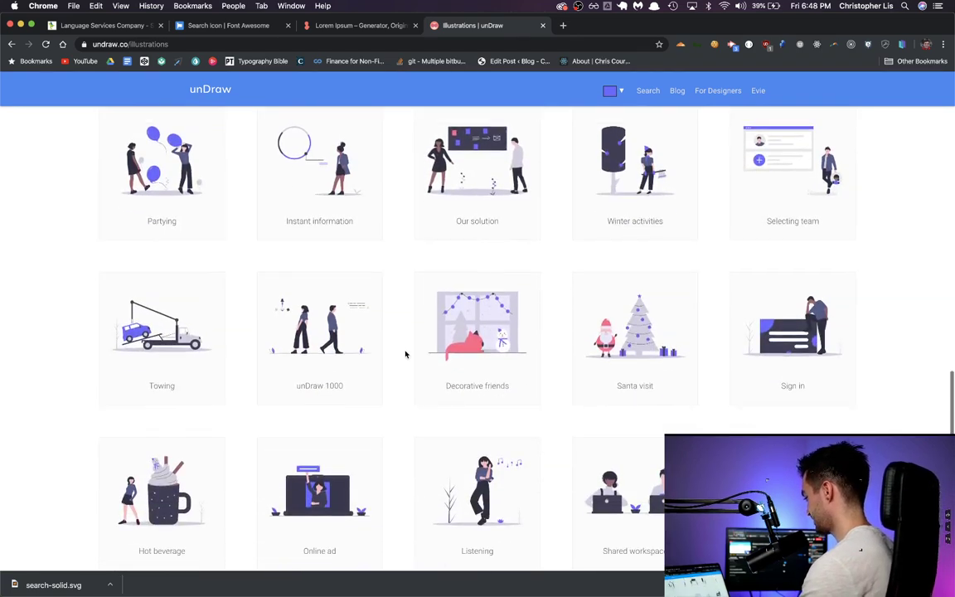
scroll(406, 355, down, 5)
scroll(406, 354, down, 1)
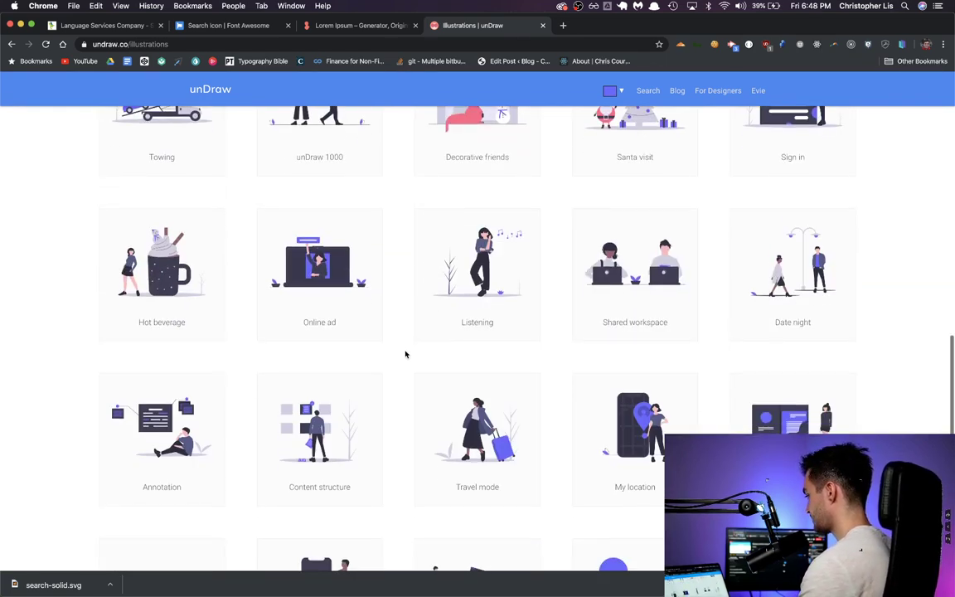
scroll(405, 355, down, 6)
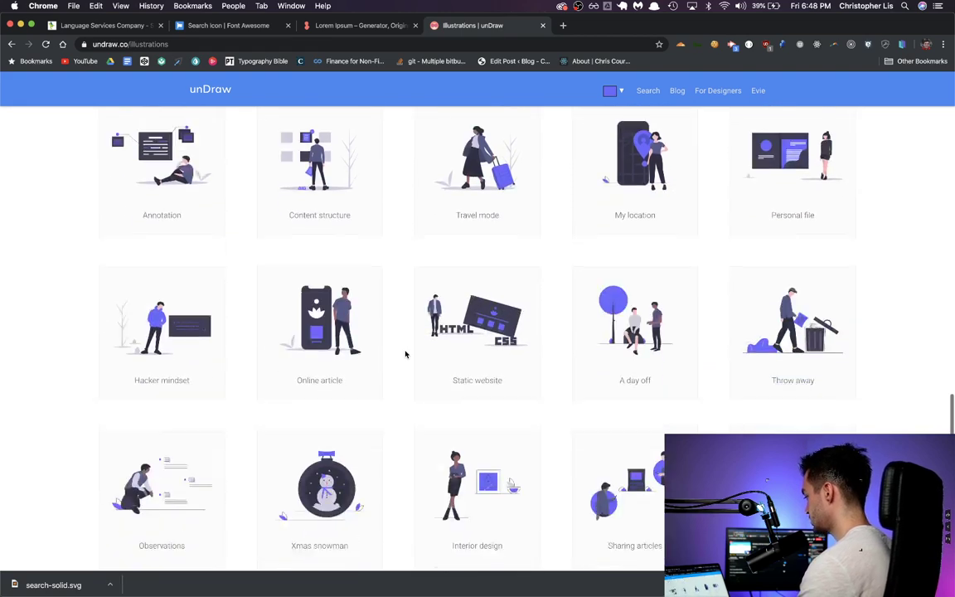
scroll(406, 354, down, 13)
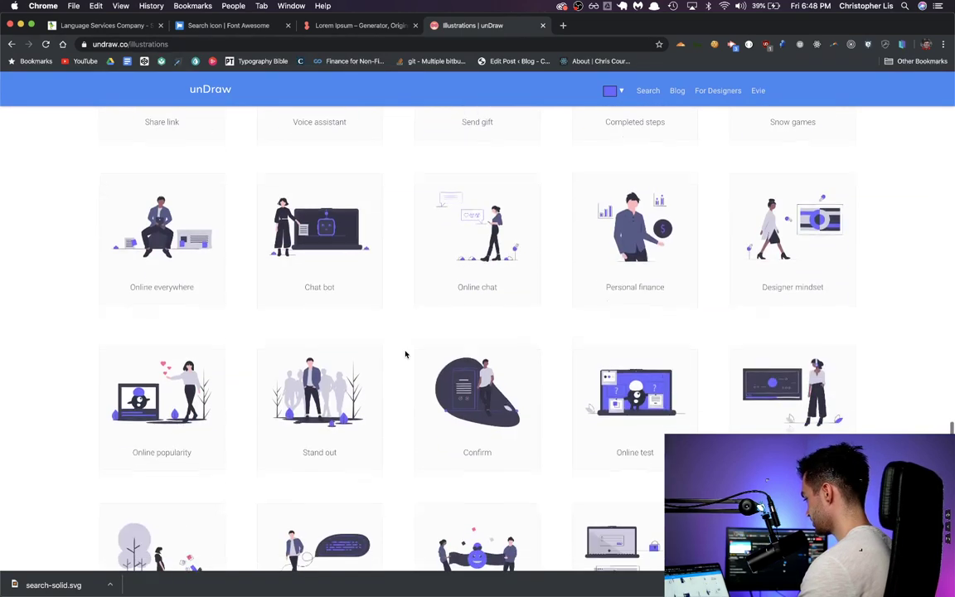
scroll(406, 354, down, 10)
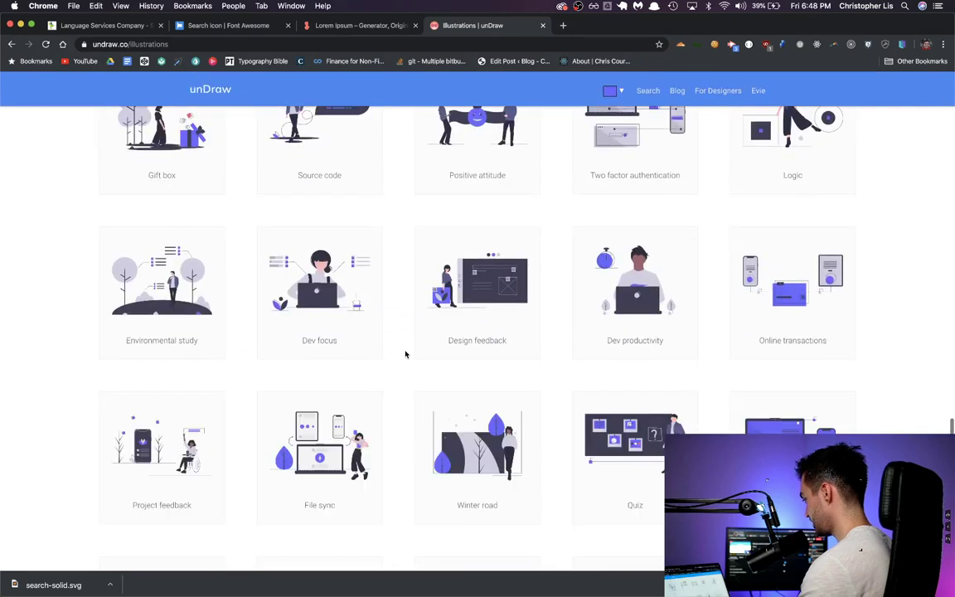
scroll(406, 355, down, 9)
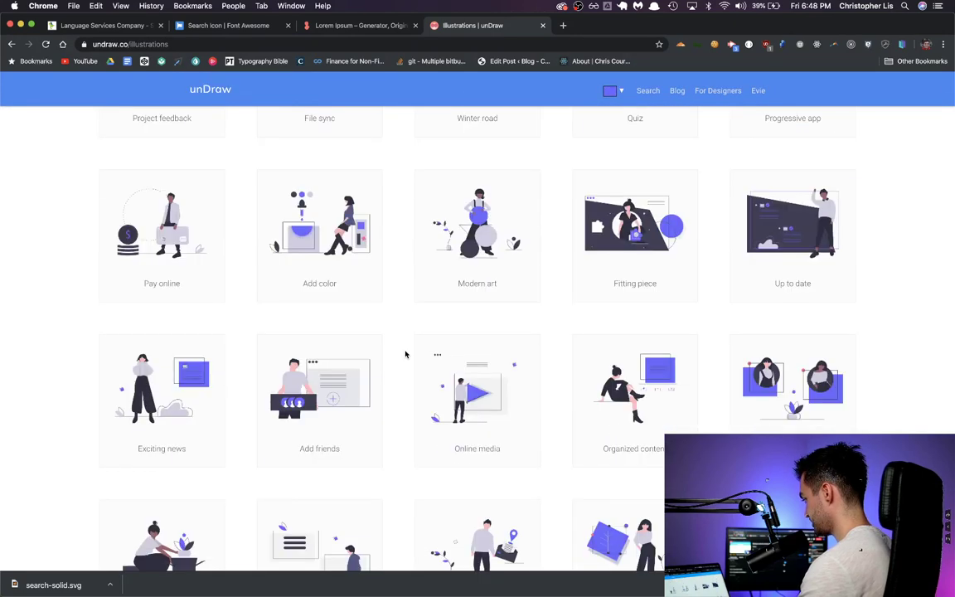
scroll(405, 355, down, 3)
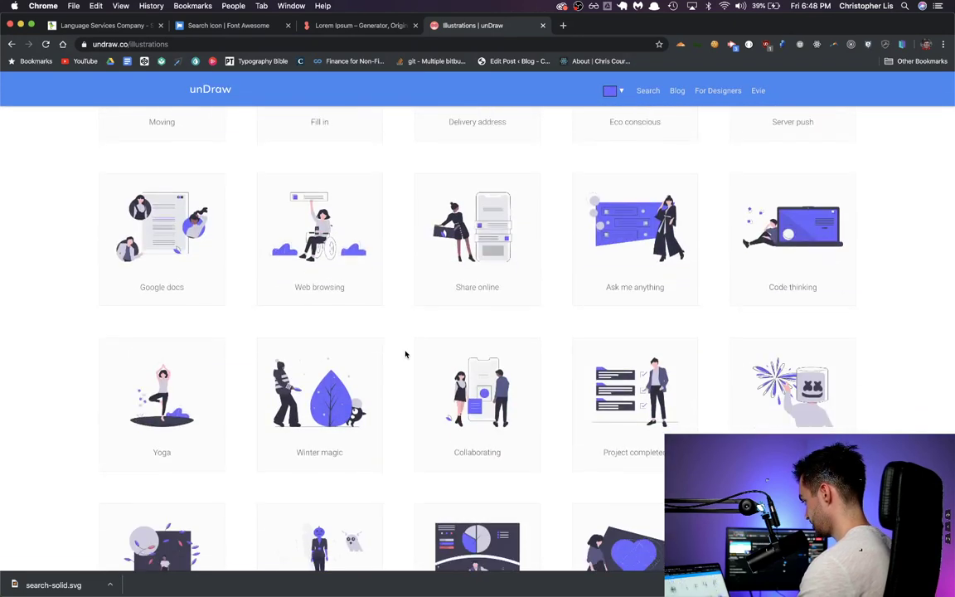
scroll(406, 354, down, 2)
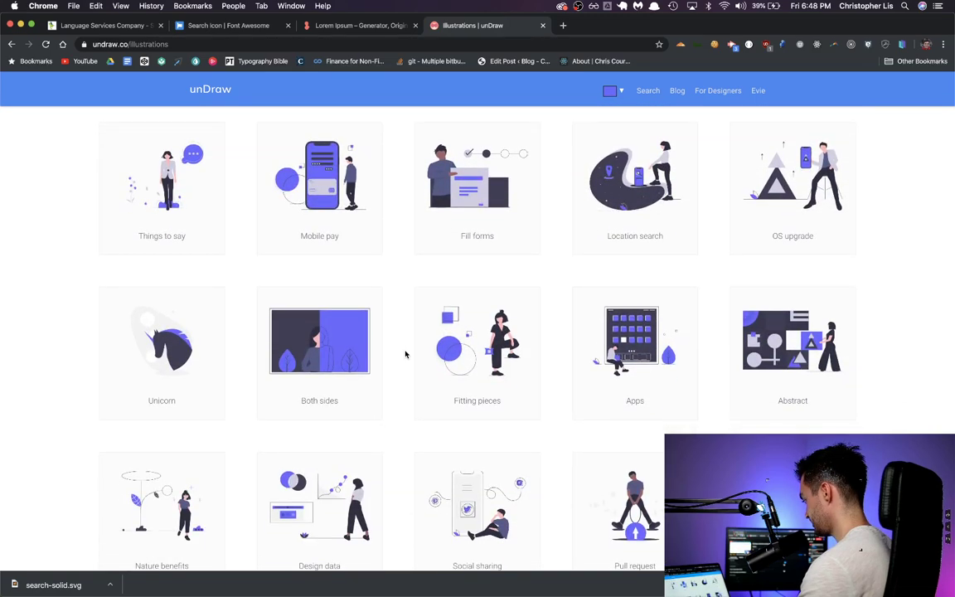
scroll(406, 354, down, 2)
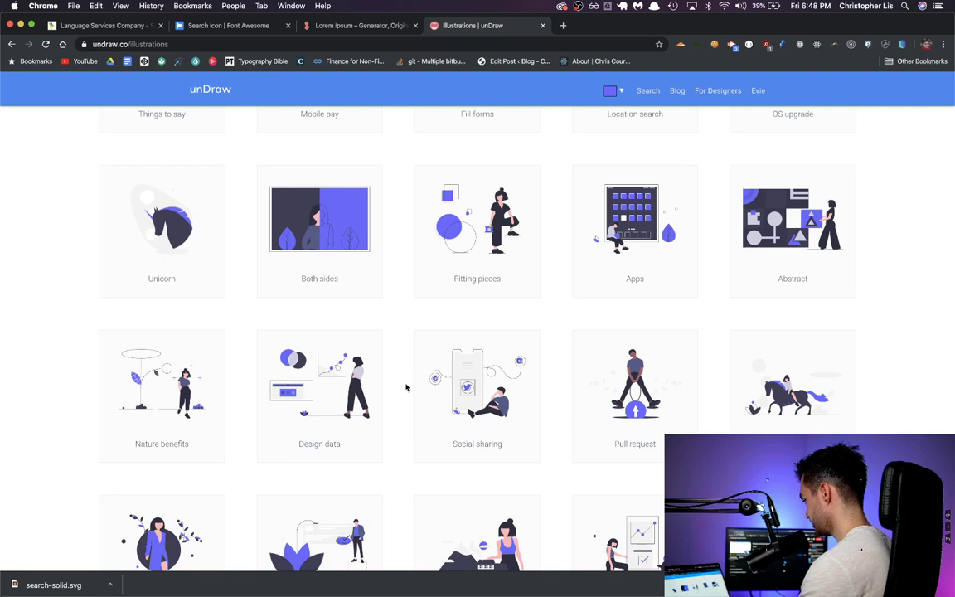
scroll(394, 370, down, 8)
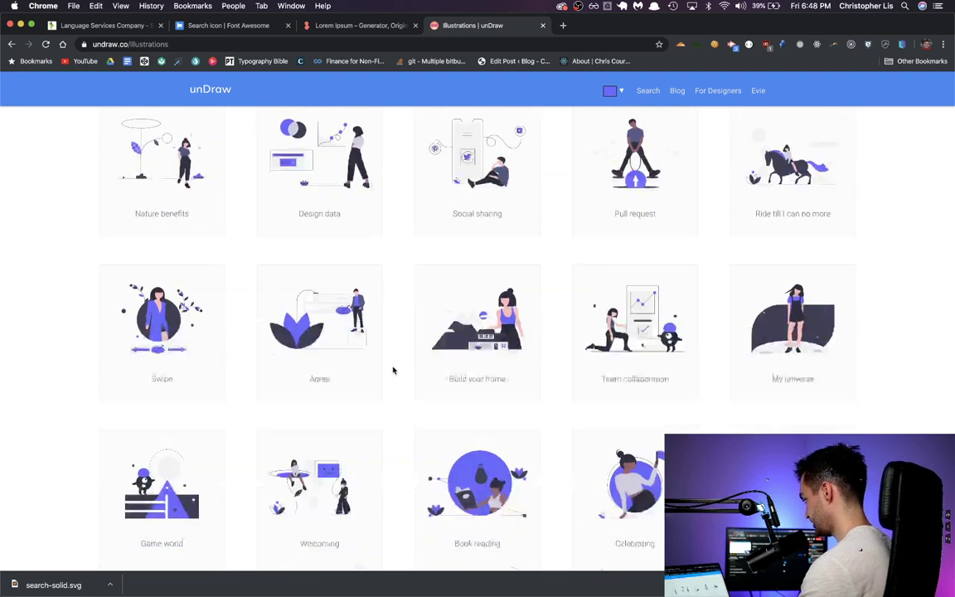
scroll(394, 371, down, 6)
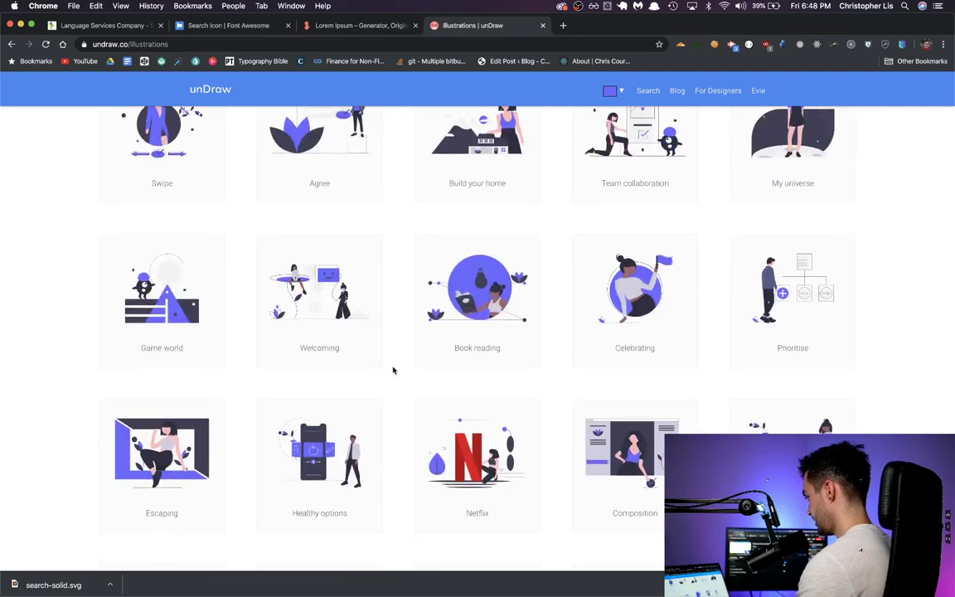
scroll(394, 371, down, 5)
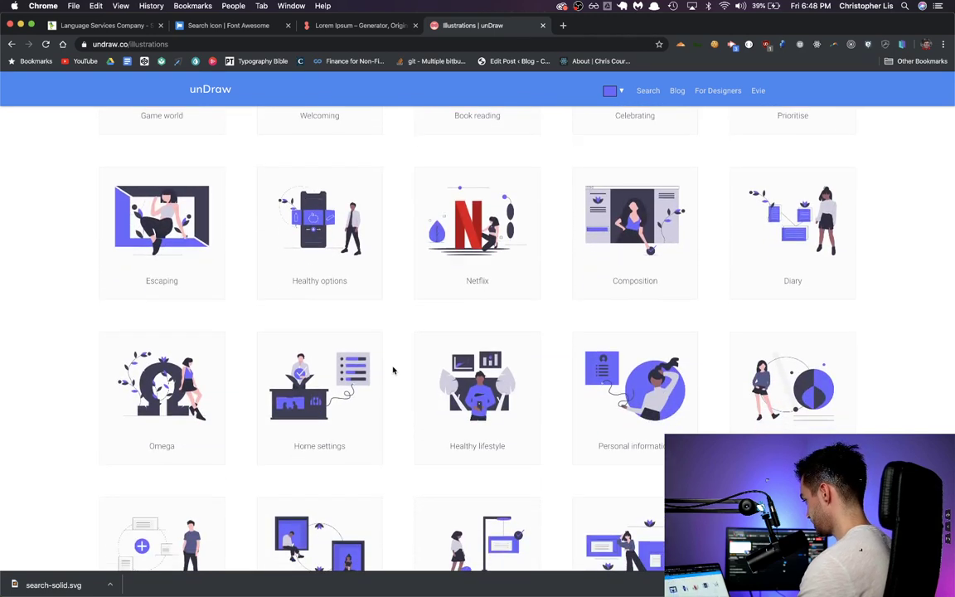
scroll(394, 370, down, 8)
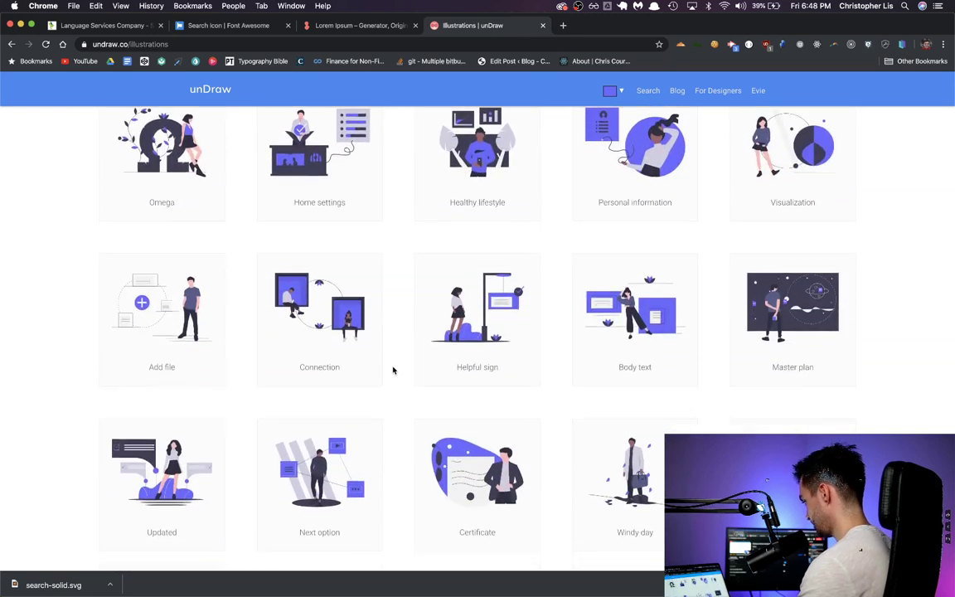
scroll(393, 371, down, 12)
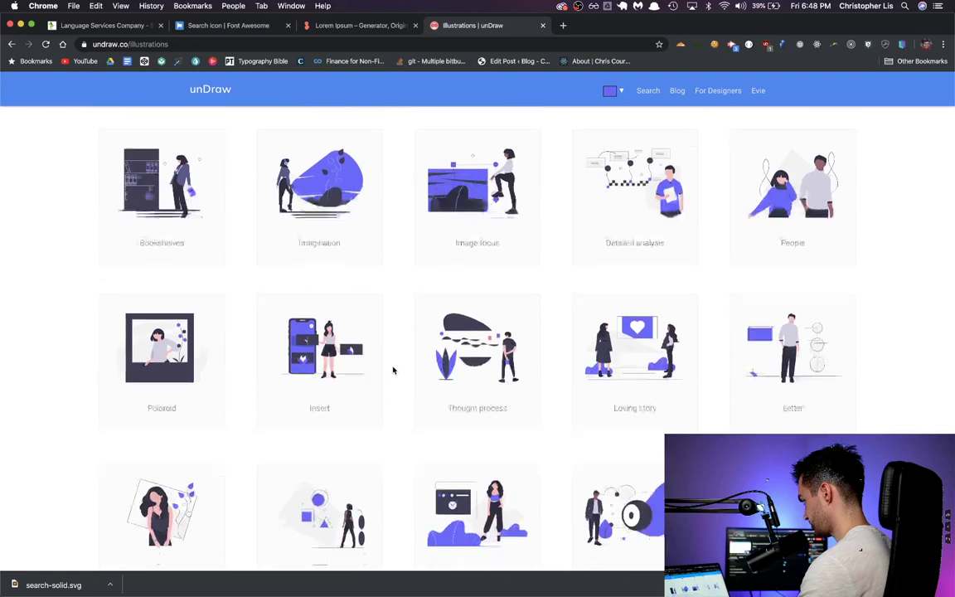
scroll(392, 369, up, 3)
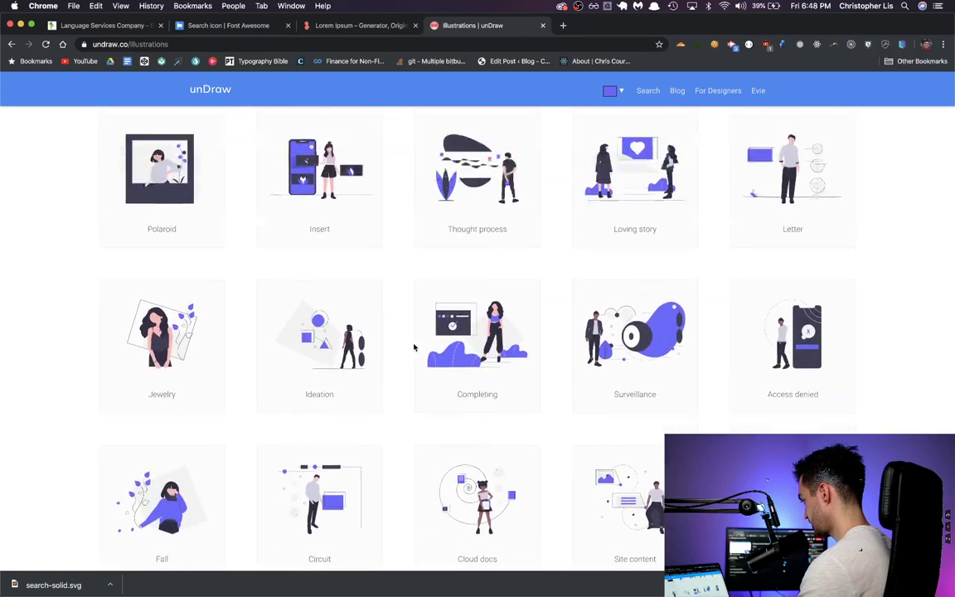
Step: Reopen unDraw's search page and search the illustrations for "insert", followed by "not found"
click(647, 92)
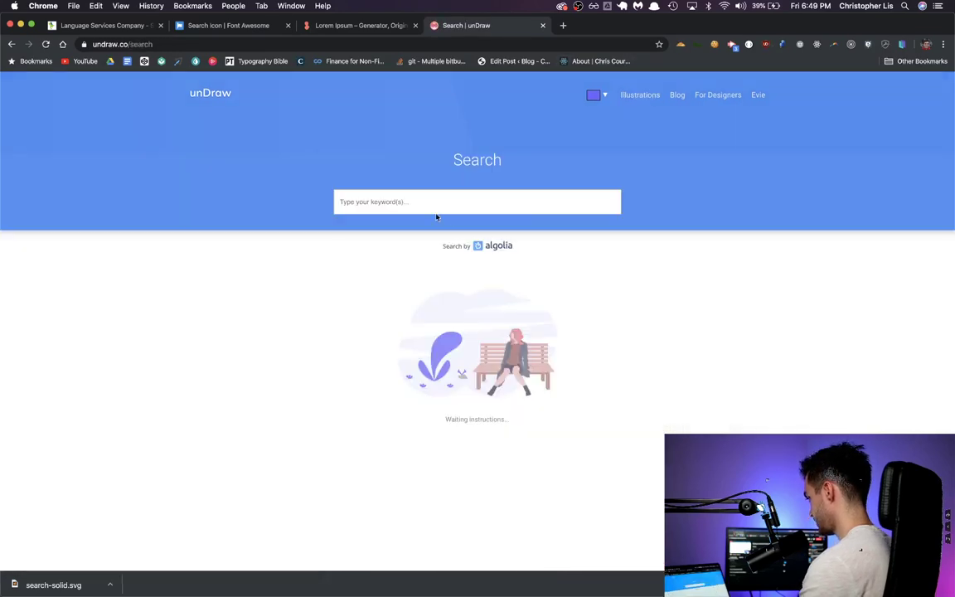
text(insert)
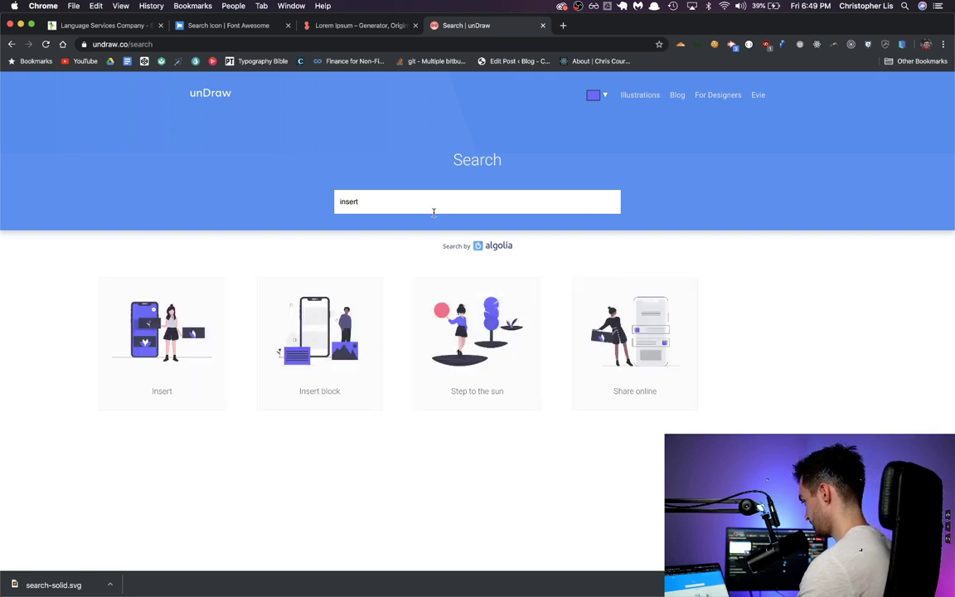
key(super+a)
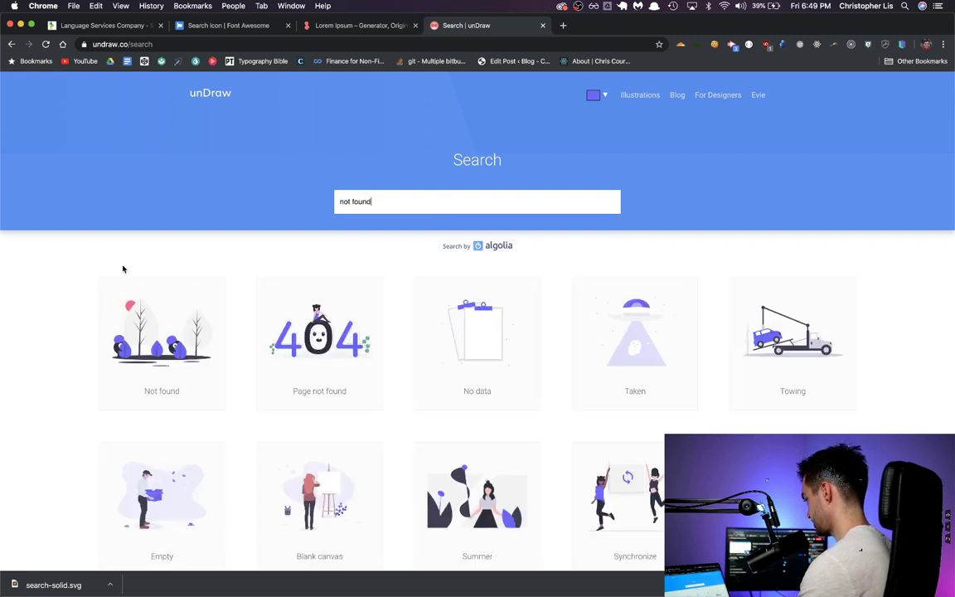
Step: Look through the "not found" illustrations and download the one named Empty as an SVG file
scroll(100, 315, down, 2)
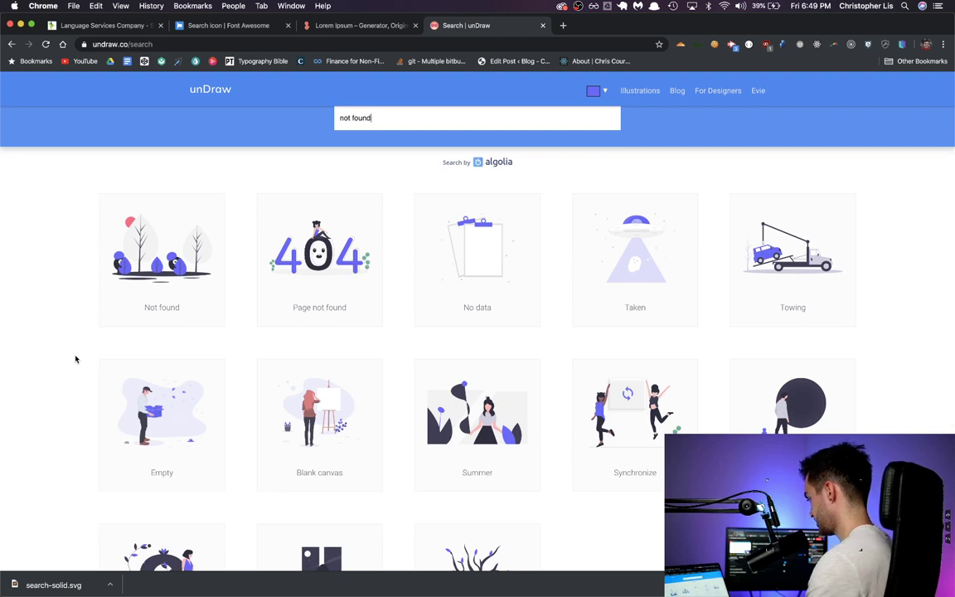
scroll(76, 359, down, 1)
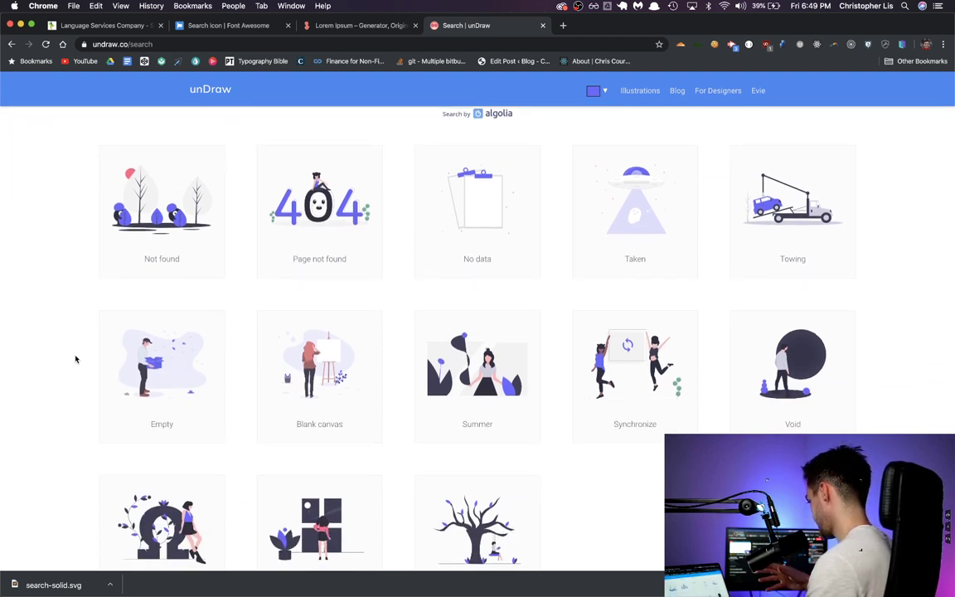
scroll(75, 359, down, 1)
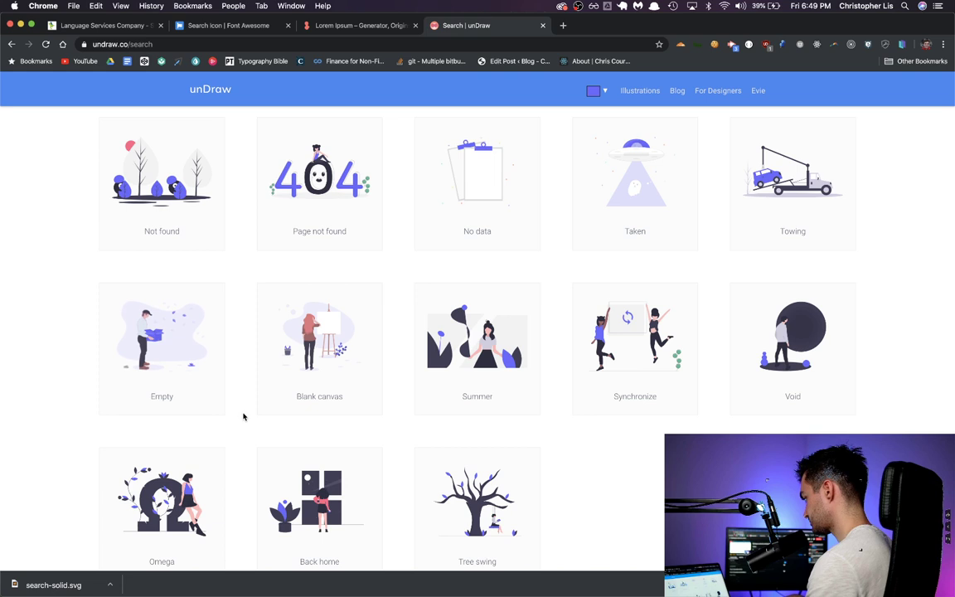
scroll(243, 416, down, 1)
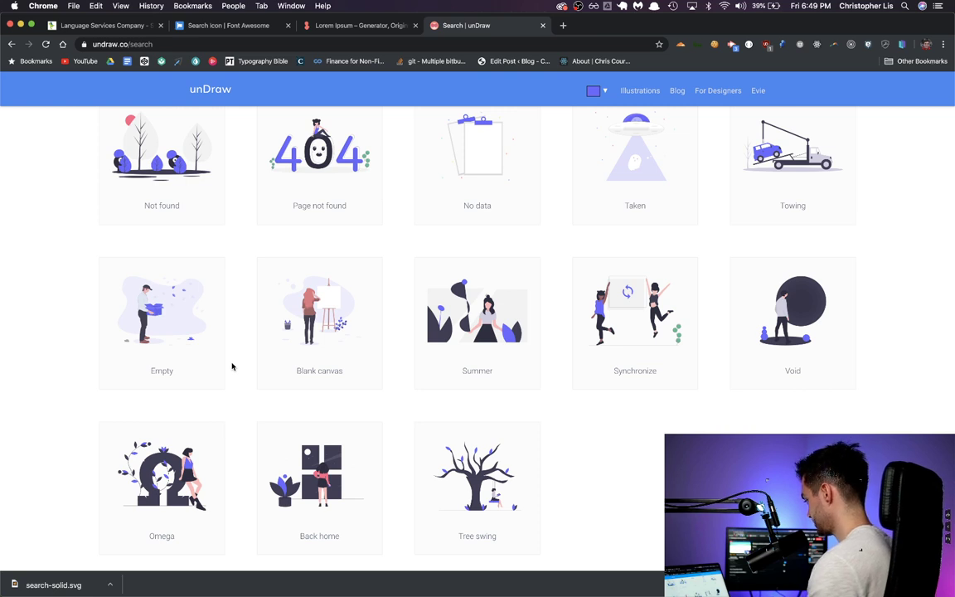
scroll(232, 367, down, 1)
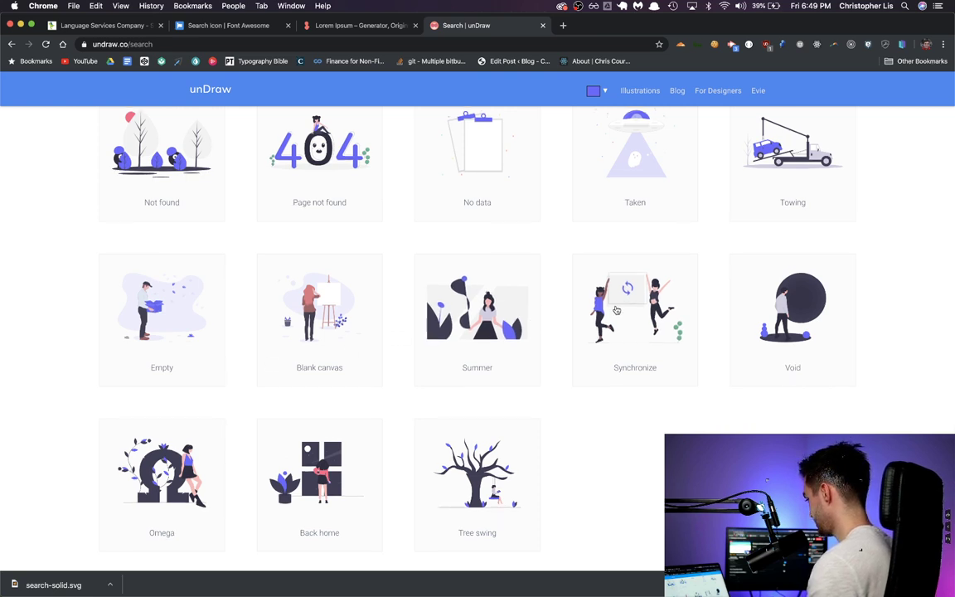
scroll(580, 310, up, 2)
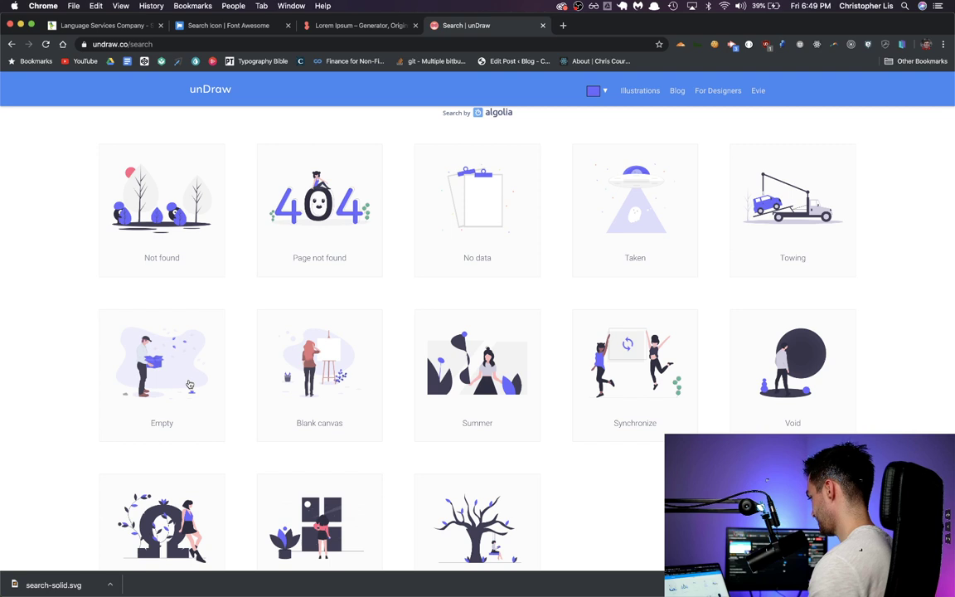
scroll(189, 385, down, 3)
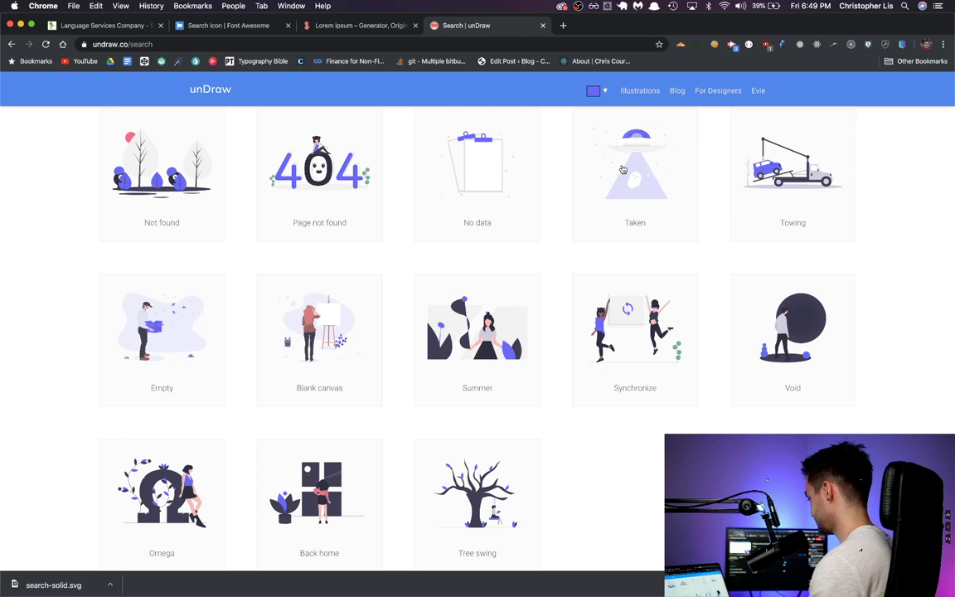
click(200, 306)
click(501, 399)
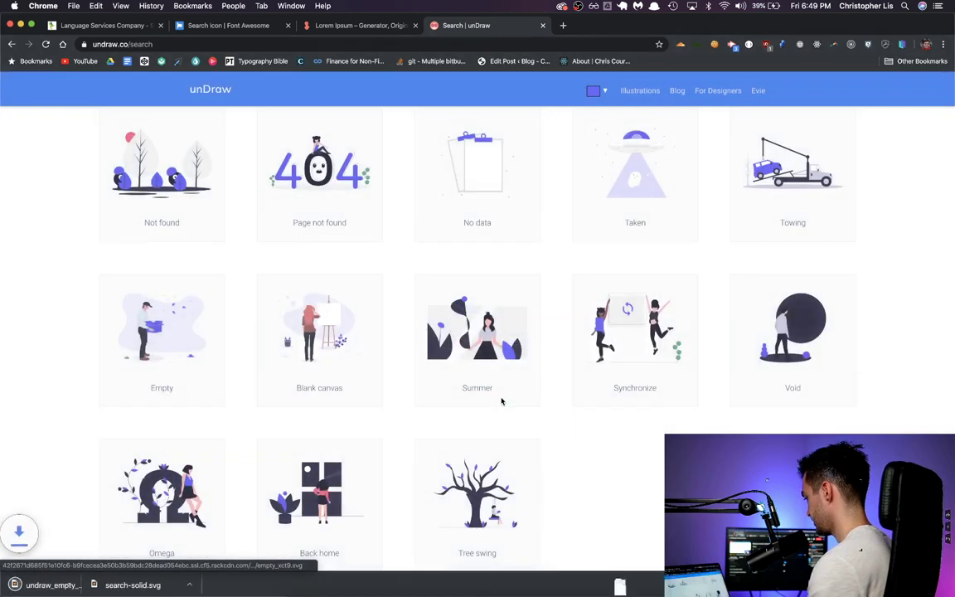
Step: Switch to Adobe XD, showing the Search Results artboard with the "No search results found" text
mouse_move(533, 591)
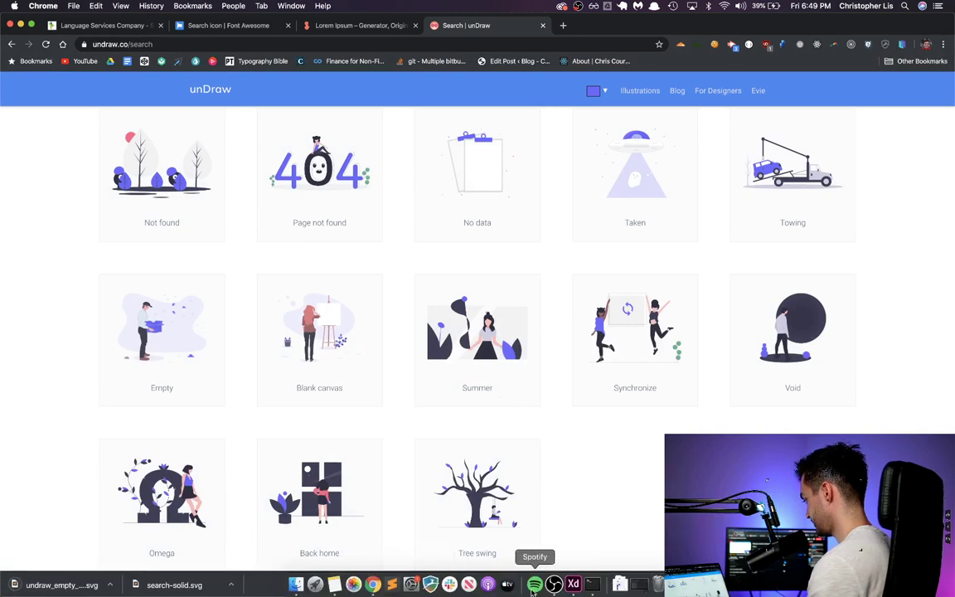
click(573, 584)
key(super+Tab)
key(super+Tab)
key(super+Tab)
key(super+Tab)
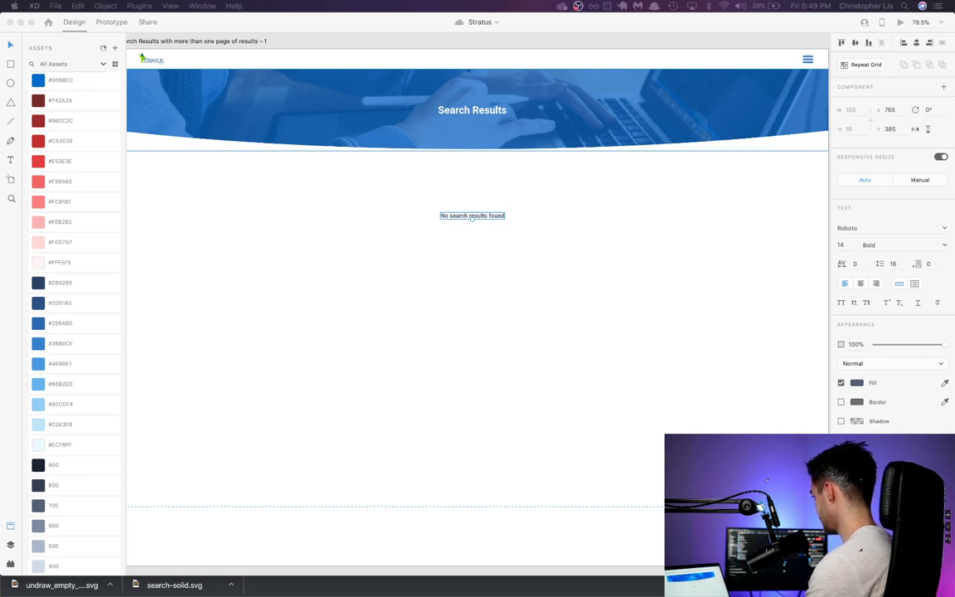
Step: Place undraw_empty SVG on the no-results artboard, shrink it to about 270 px wide and put it near the centre below the text
drag(62, 585, 460, 284)
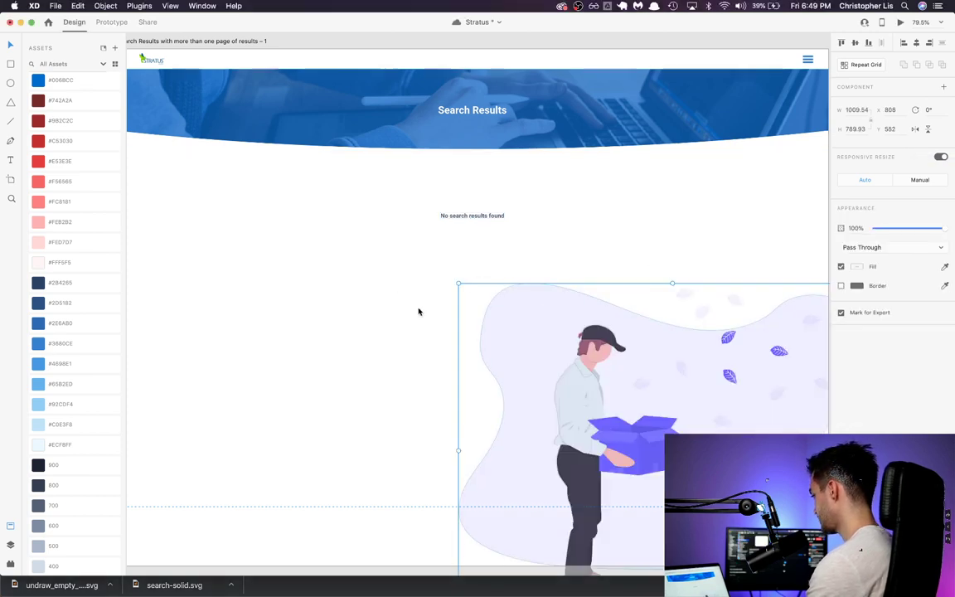
drag(775, 319, 651, 300)
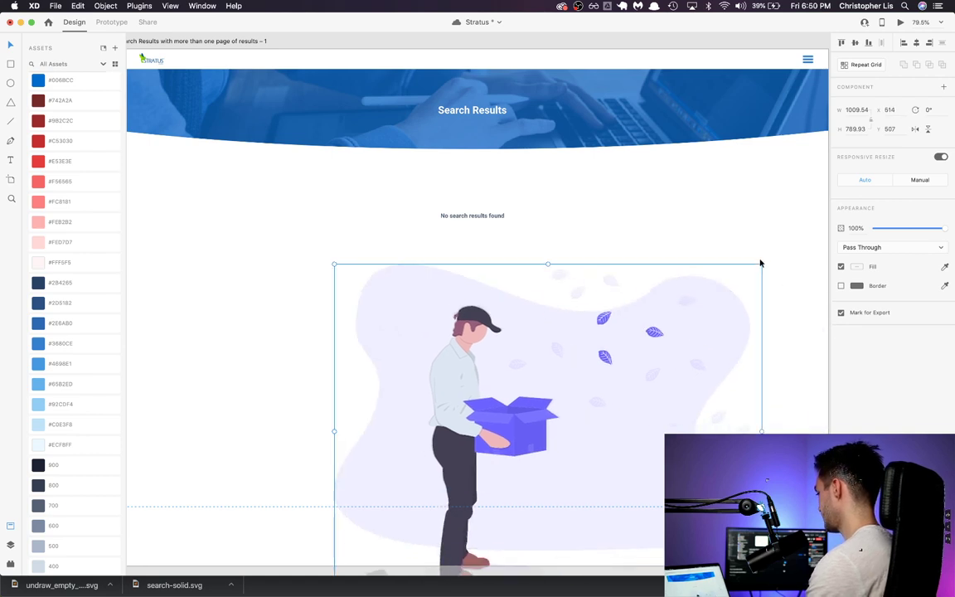
drag(761, 264, 633, 363)
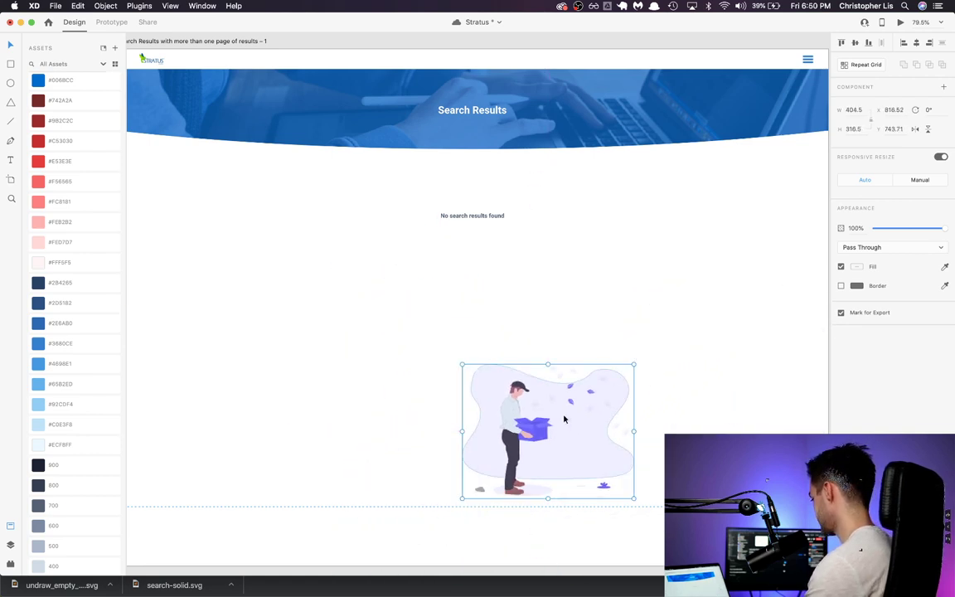
drag(562, 417, 489, 320)
drag(563, 264, 537, 276)
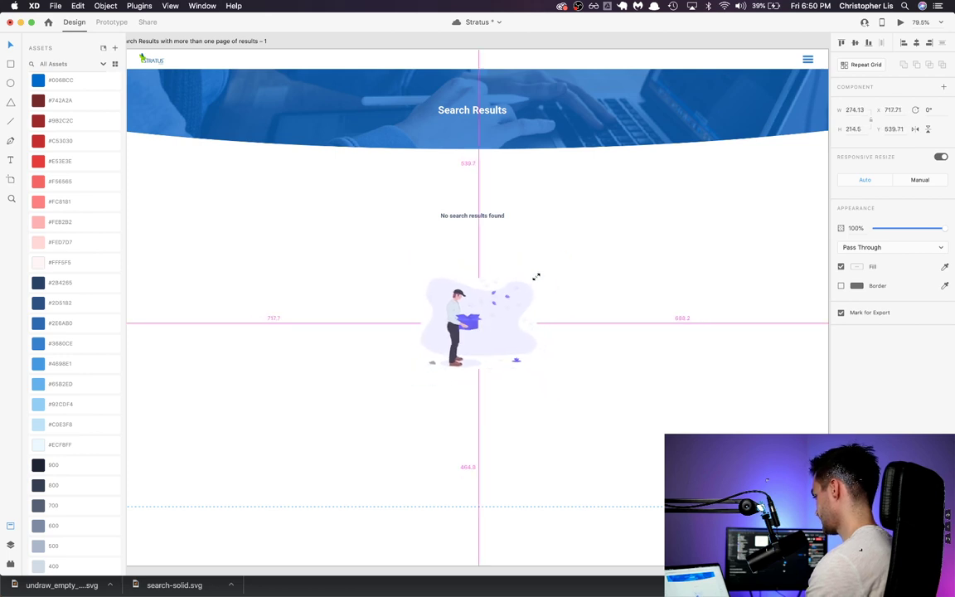
Step: Move the illustration up to about Y 401 and put the "No search results found" text underneath it
scroll(536, 280, down, 2)
scroll(536, 281, up, 2)
key(shift+Up)
key(shift+Up)
key(shift+Up)
key(shift+Up)
key(shift+Up)
key(shift+Up)
key(shift+Up)
key(shift+Up)
key(shift+Up)
key(shift+Up)
key(shift+Up)
key(shift+Up)
key(shift+Up)
key(shift+Up)
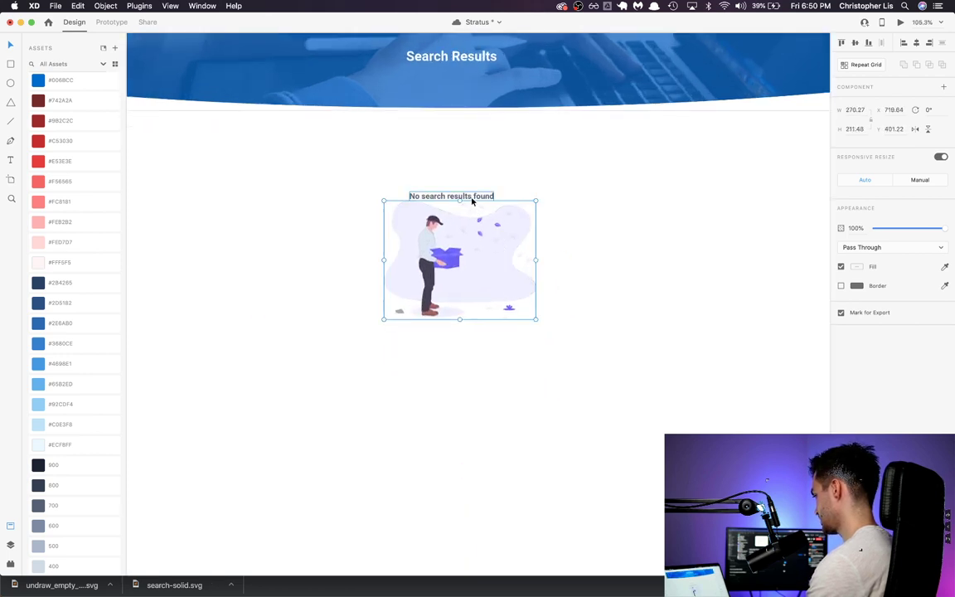
drag(472, 201, 486, 346)
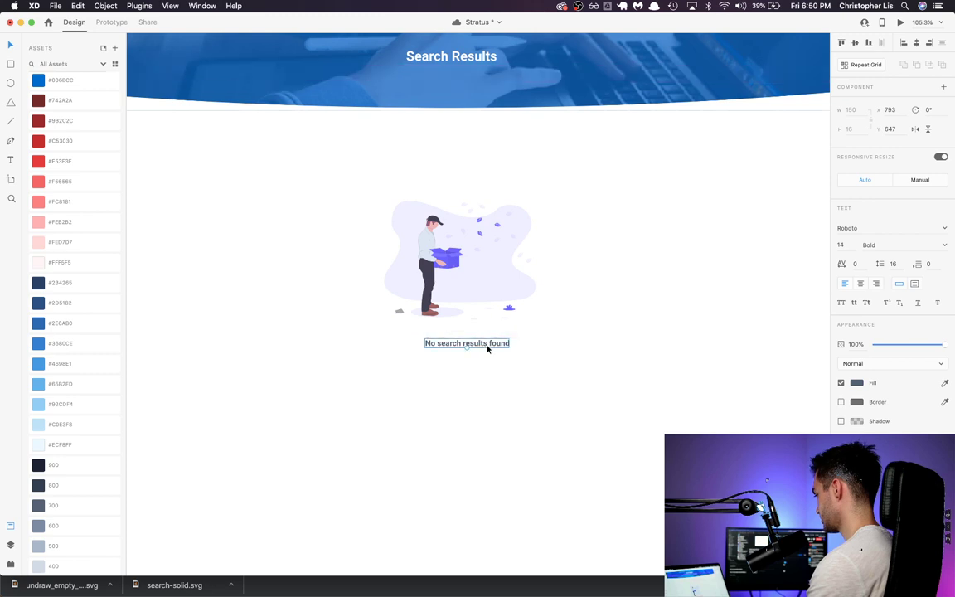
Step: Align the illustration and its text on a common vertical centre line and move both up to about Y 293, below the banner
shift+click(487, 290)
key(ctrl+super+c)
drag(470, 278, 464, 218)
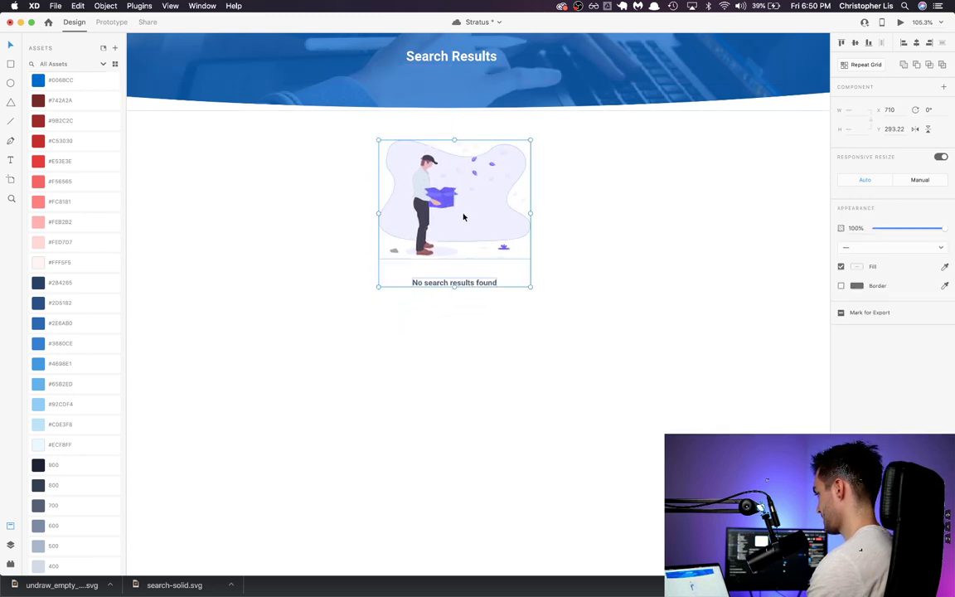
click(578, 337)
Step: Switch to unDraw in Chrome and download the "No data" illustration as an SVG file
key(super+Tab)
key(super+Tab)
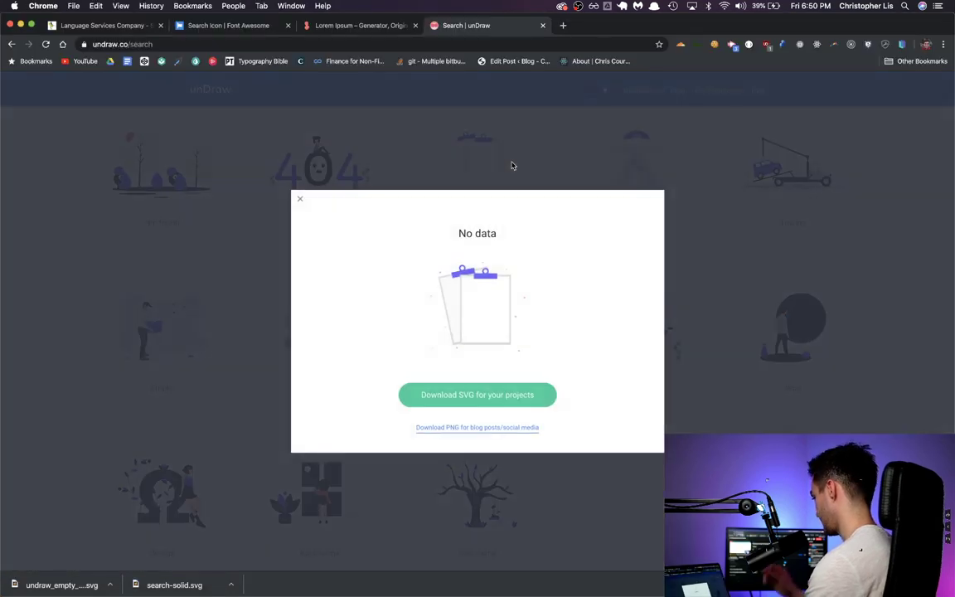
click(539, 396)
Step: Return to Adobe XD, duplicate the no-results artboard and delete the man-with-box illustration from the copy
key(super+Tab)
scroll(506, 388, up, 3)
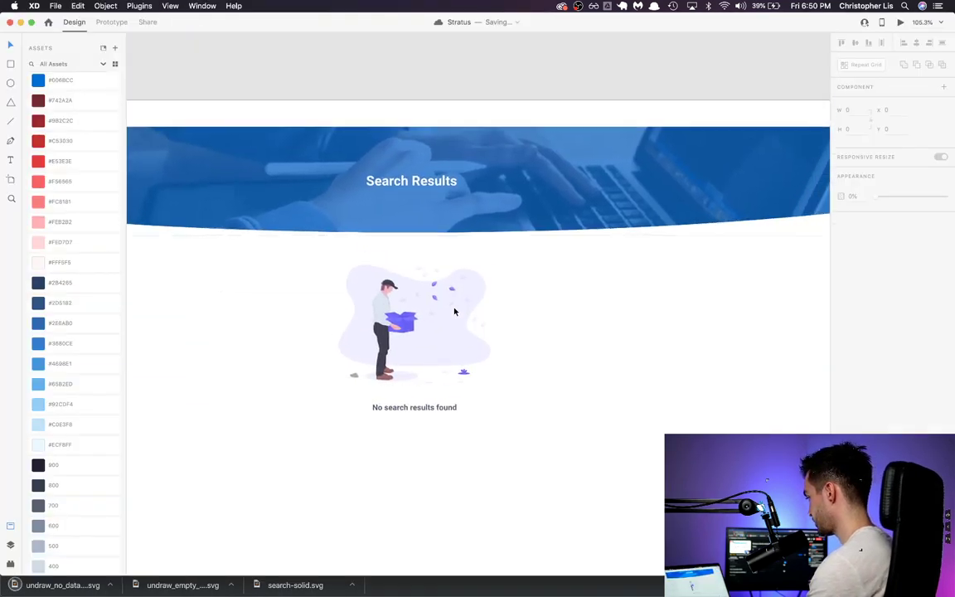
scroll(455, 310, down, 5)
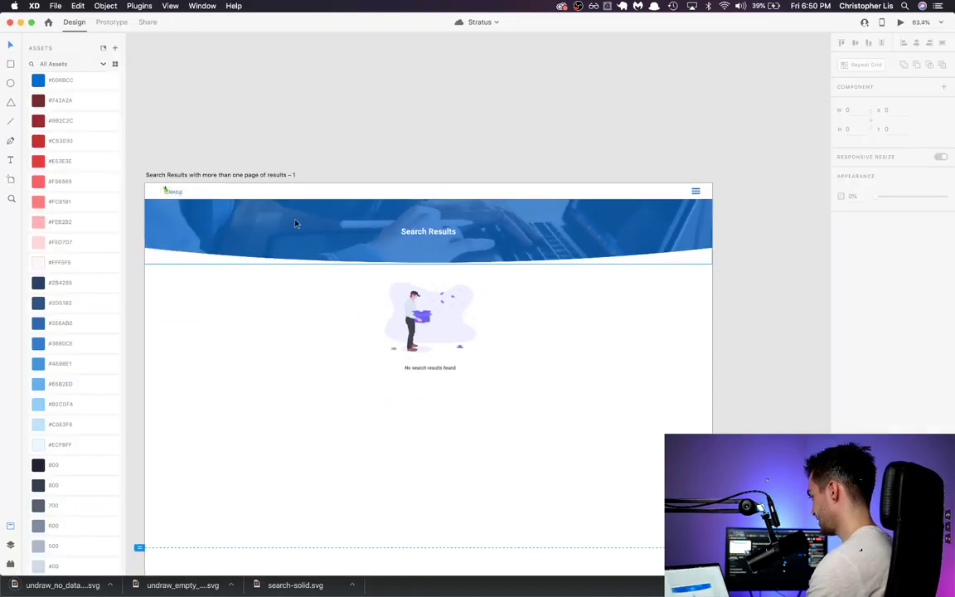
click(259, 178)
key(super+d)
scroll(261, 180, right, 6)
scroll(260, 181, down, 1)
click(448, 229)
key(BackSpace)
Step: Place the downloaded undraw_no_data SVG on the duplicate artboard, shrink it to about 226 px wide and centre it above the text
key(super+Tab)
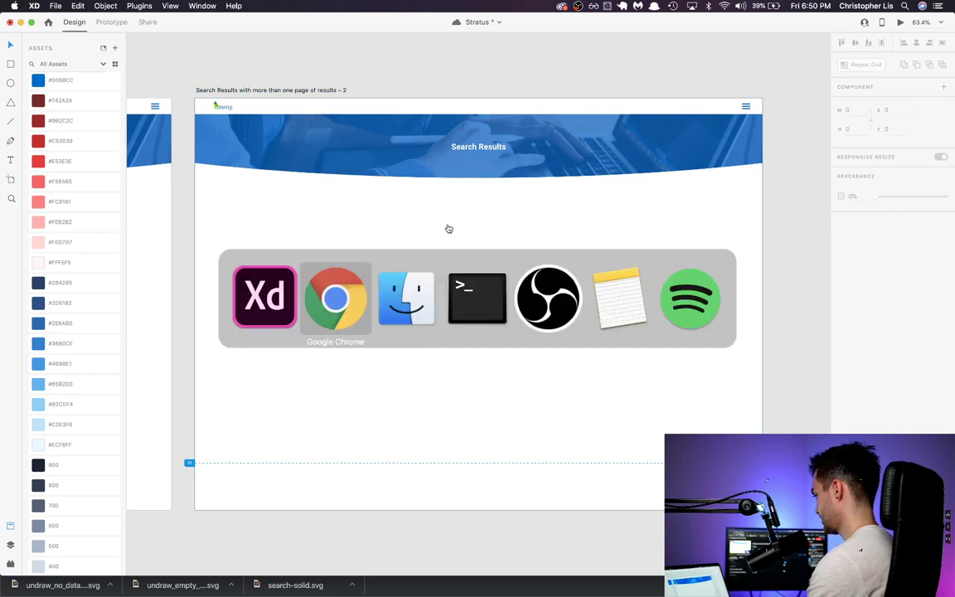
key(super+Tab)
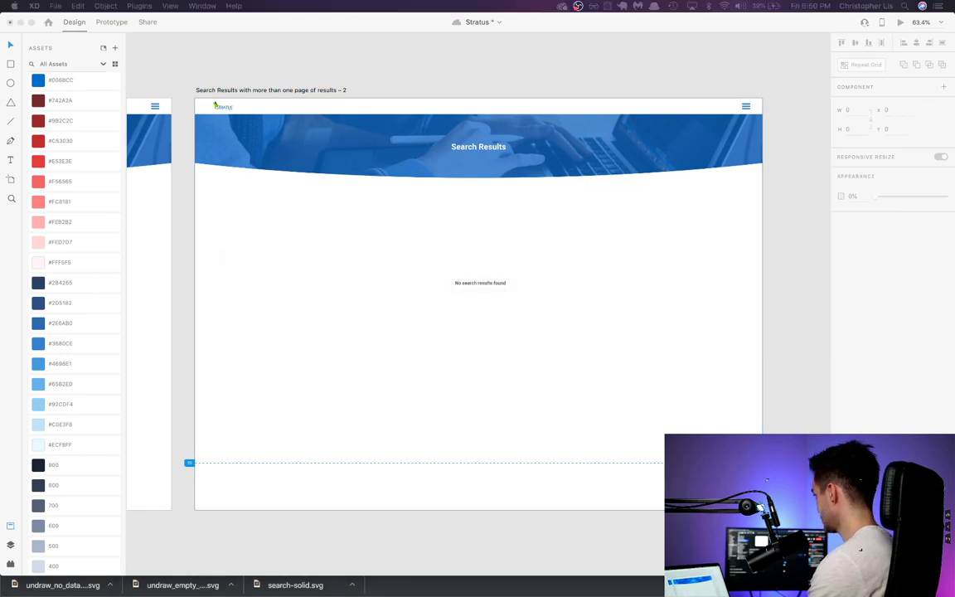
drag(432, 274, 478, 258)
click(637, 318)
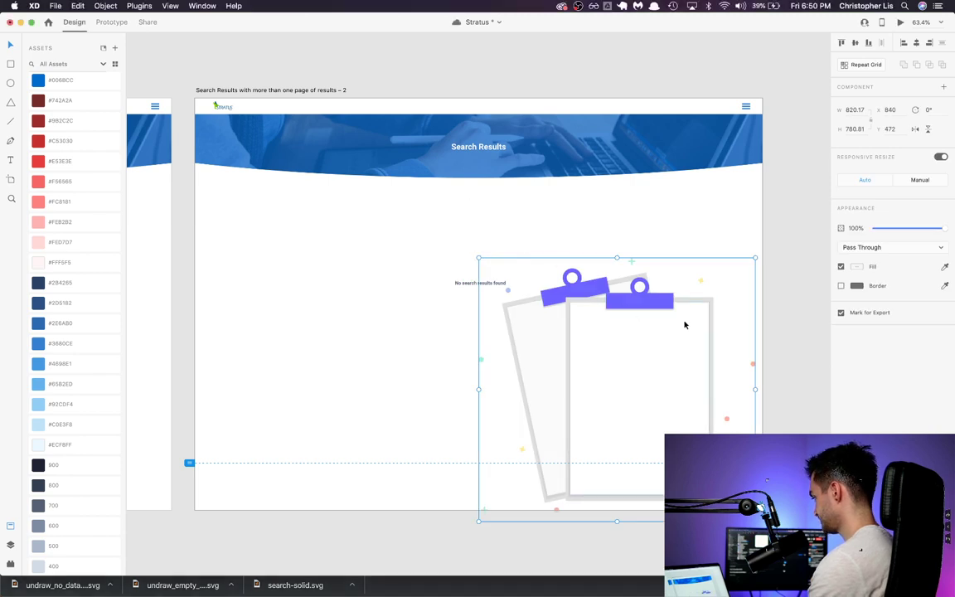
drag(685, 325, 548, 251)
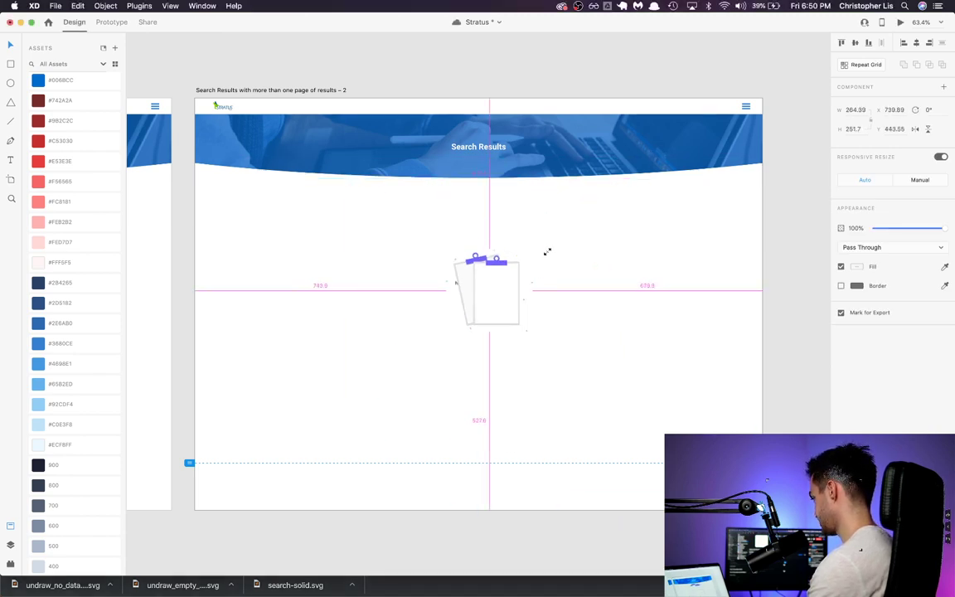
drag(503, 292, 470, 230)
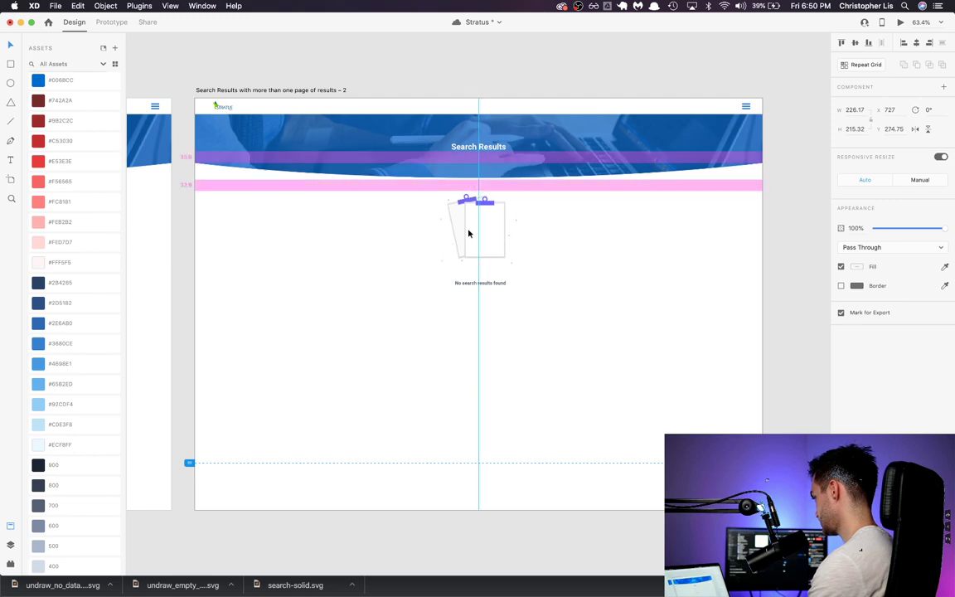
Step: Recolour the purple clips and rings on both clipboards with the green sampled from the homepage's Learn More button
scroll(469, 230, up, 5)
scroll(483, 326, up, 4)
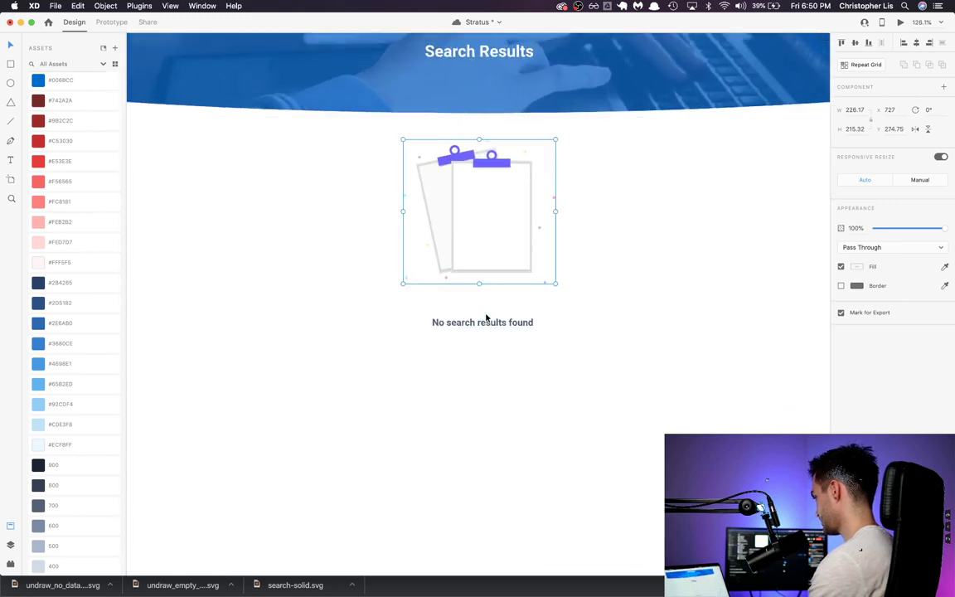
double_click(454, 256)
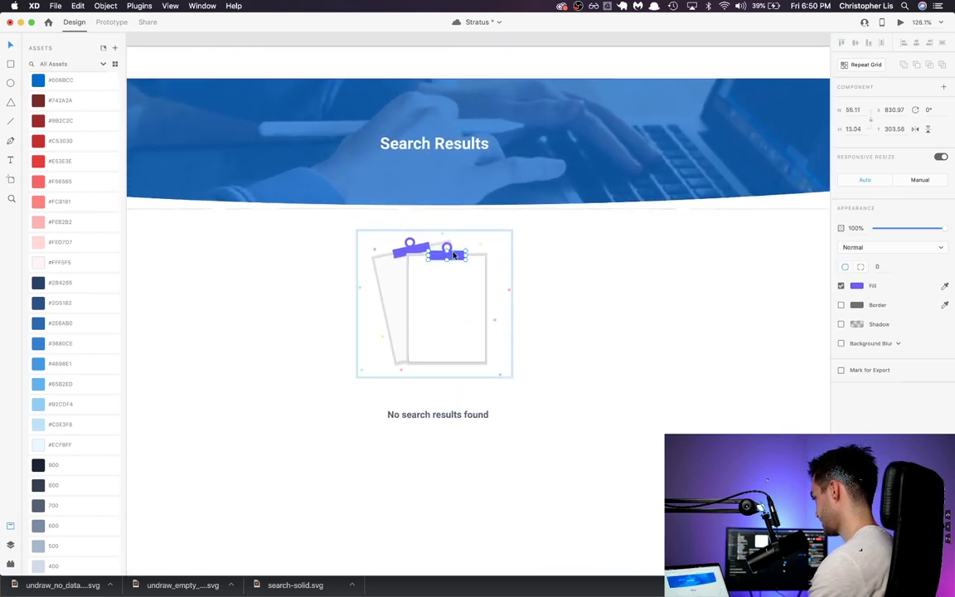
scroll(454, 255, up, 6)
click(642, 326)
click(456, 257)
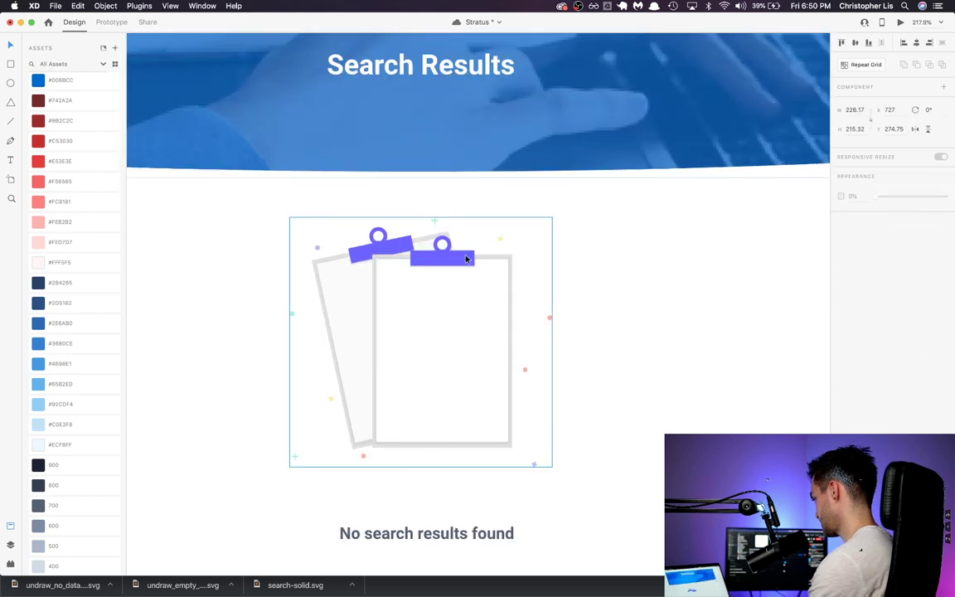
click(615, 286)
double_click(447, 244)
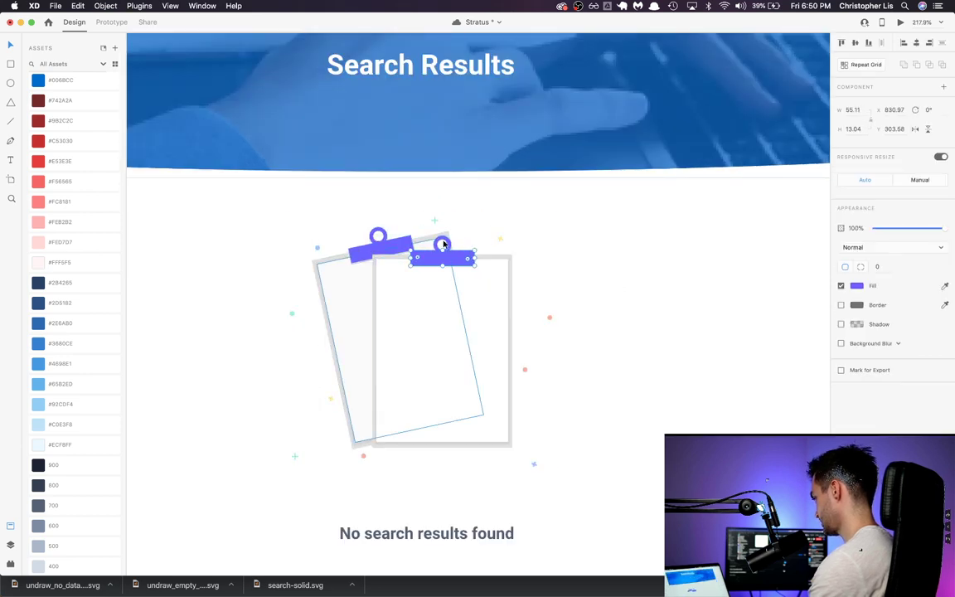
scroll(446, 244, up, 4)
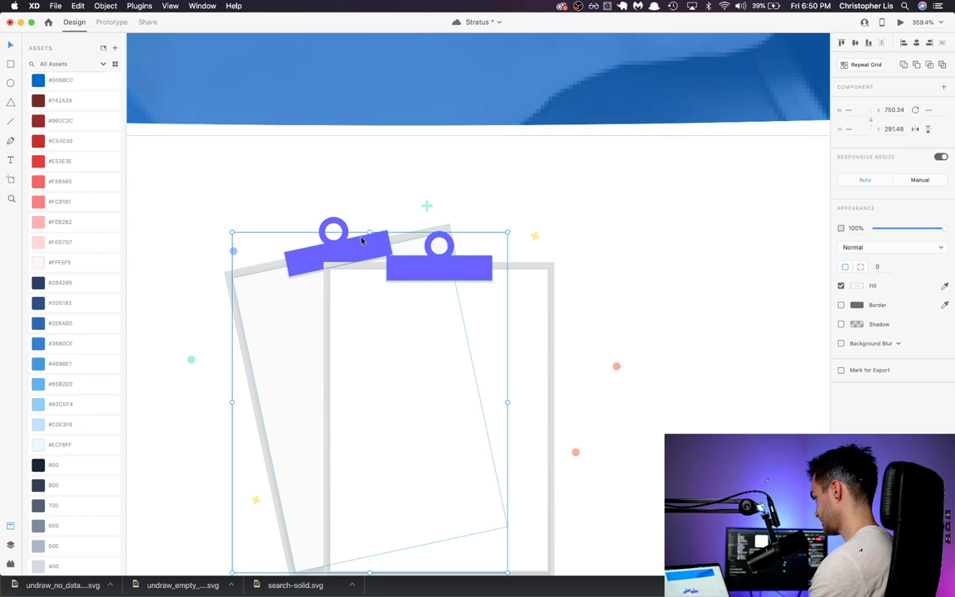
click(340, 227)
shift+click(359, 243)
shift+click(410, 259)
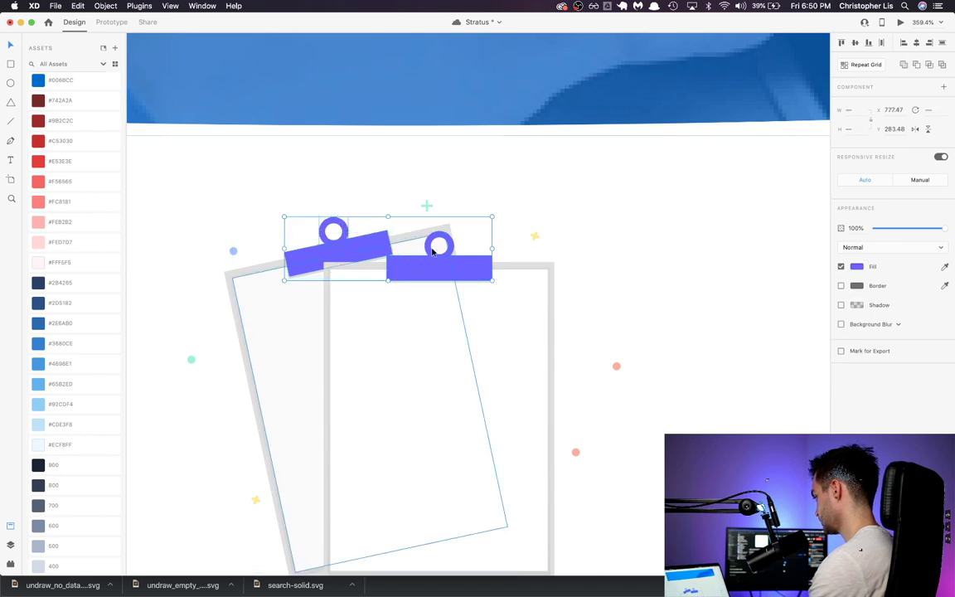
scroll(357, 301, down, 10)
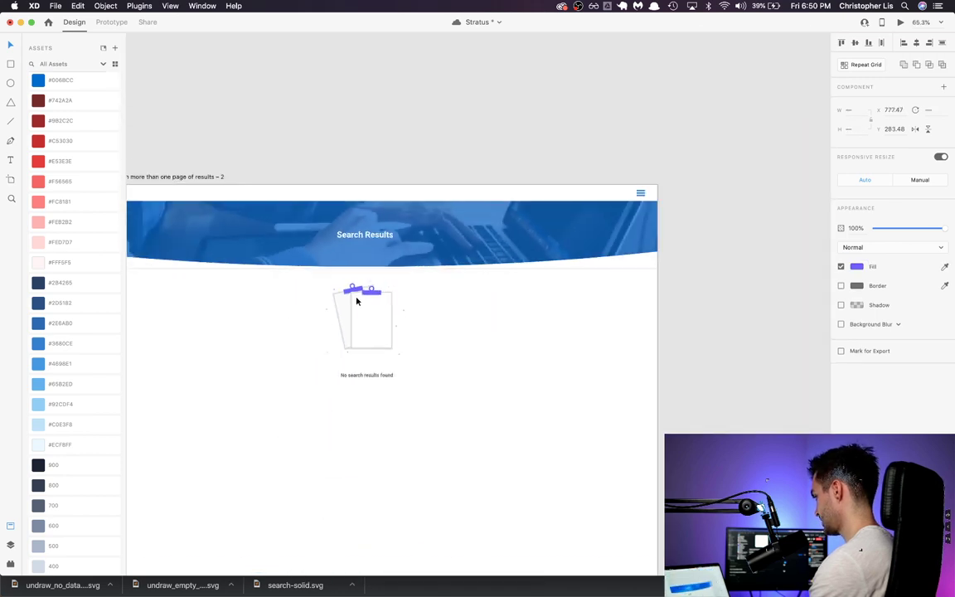
scroll(357, 301, right, 3)
scroll(356, 301, up, 3)
scroll(435, 283, up, 8)
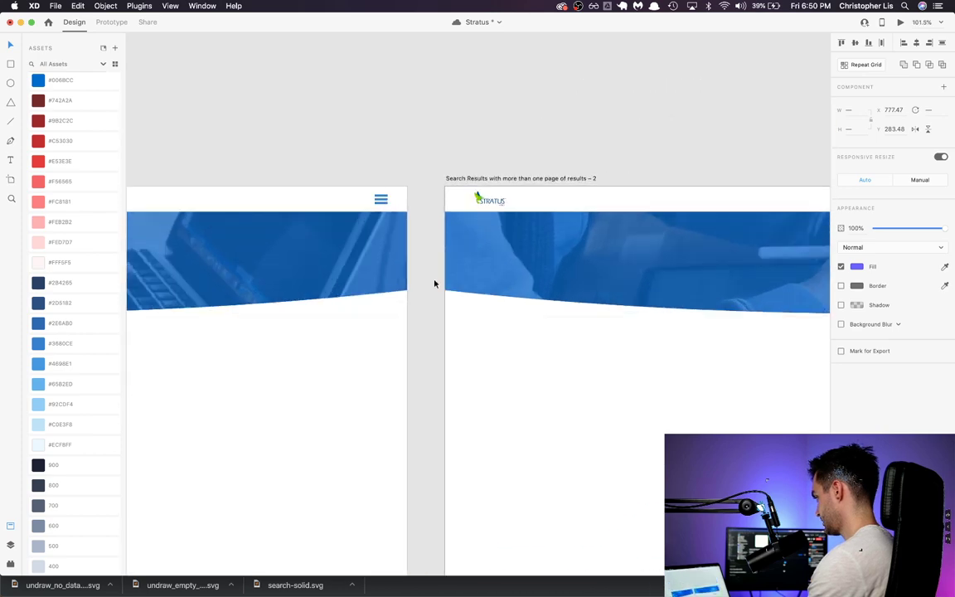
scroll(326, 306, down, 10)
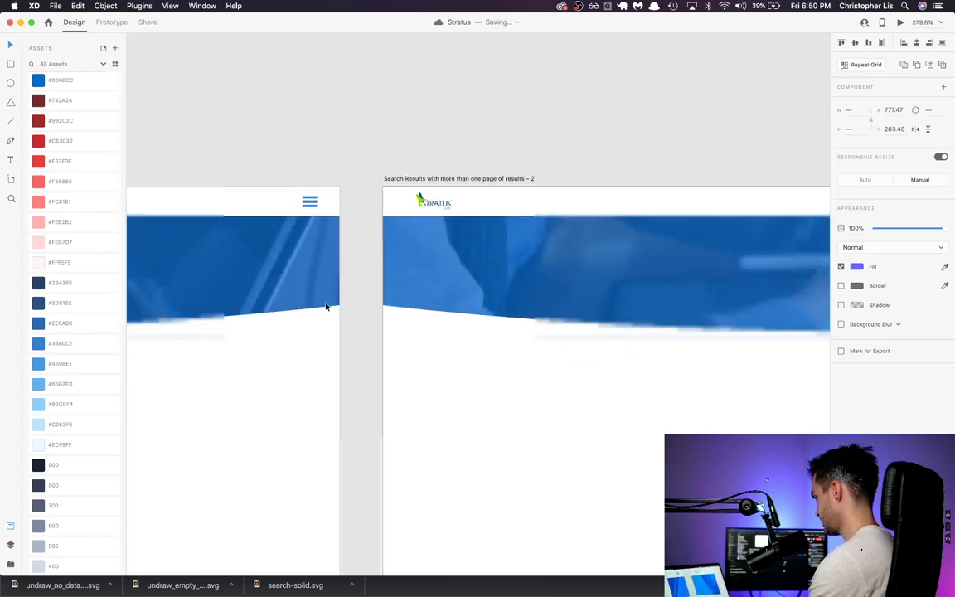
scroll(326, 307, up, 8)
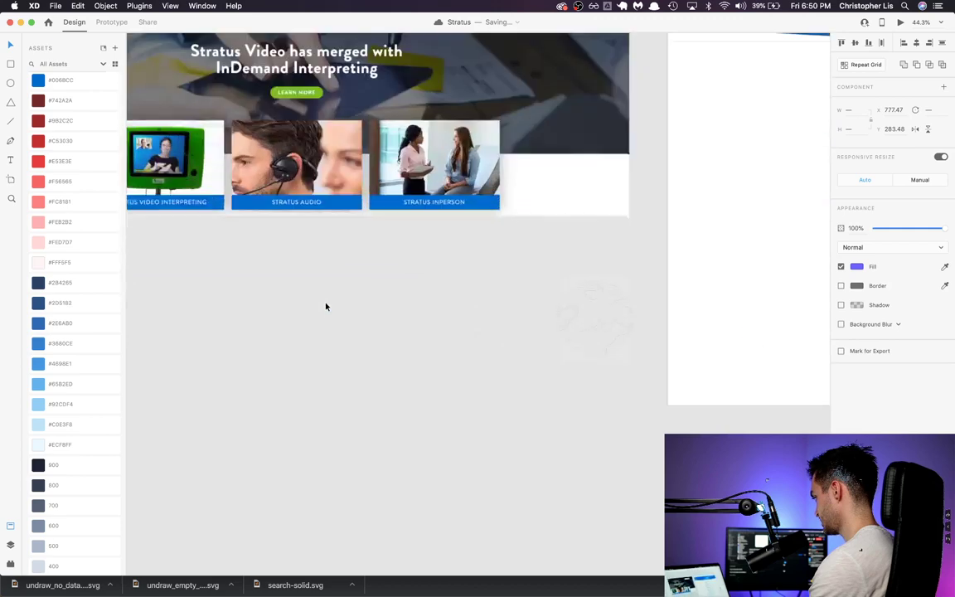
key(i)
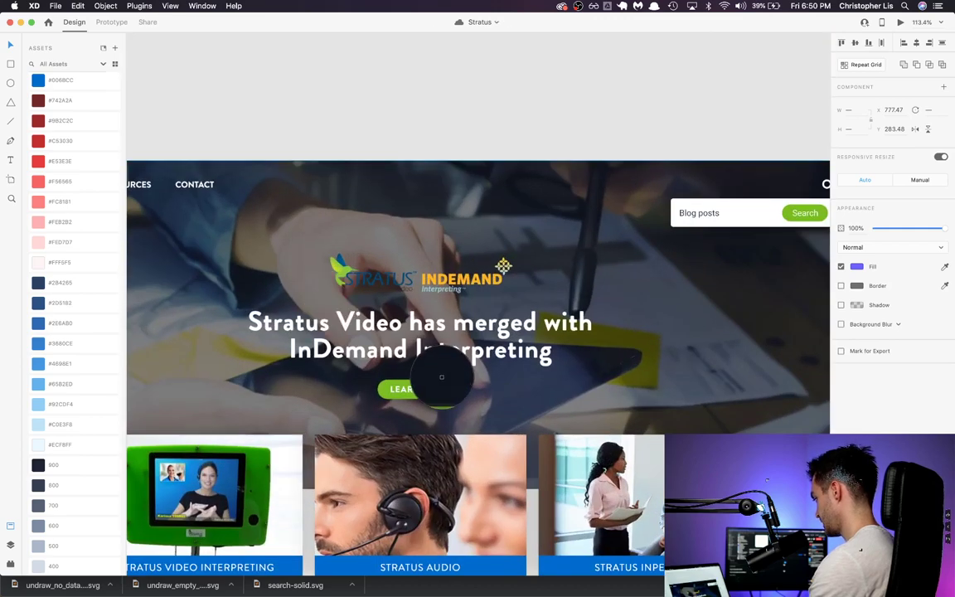
click(449, 388)
Step: Move the "No search results found" text on the duplicate artboard up to Y 519, closer to the clipboards
scroll(448, 388, down, 5)
scroll(449, 386, right, 10)
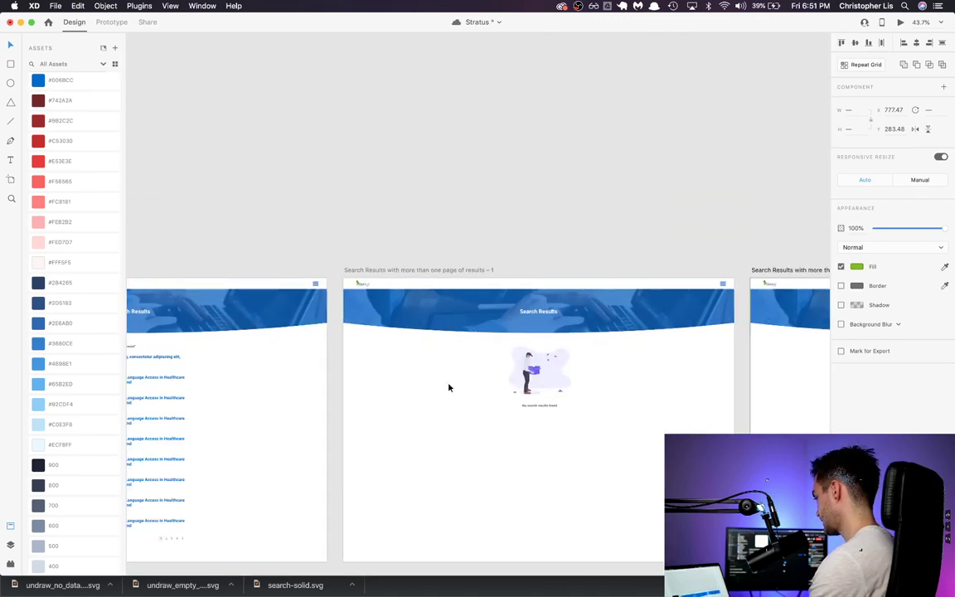
scroll(514, 288, up, 6)
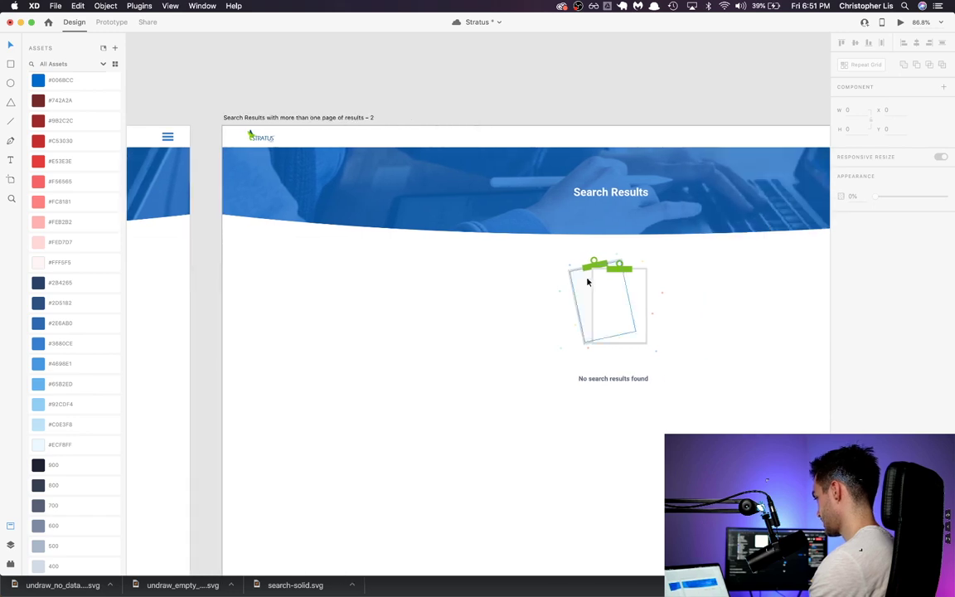
scroll(612, 270, up, 3)
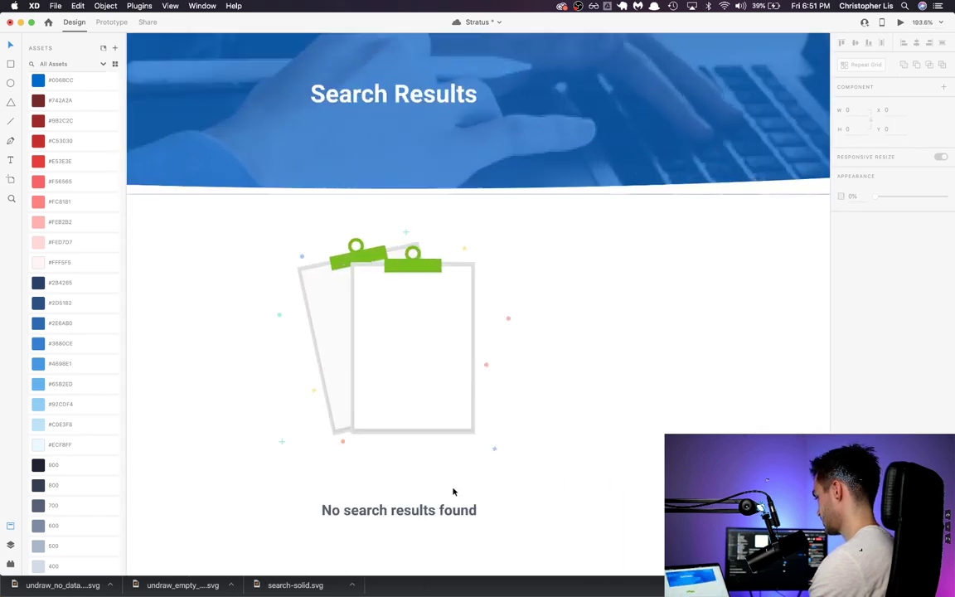
scroll(450, 491, left, 2)
click(450, 496)
drag(450, 495, 450, 475)
Step: Recolour the pale purple background blob and the flat ground ellipses in the man-with-box illustration with the green sampled from the clipboard clip
scroll(450, 475, down, 5)
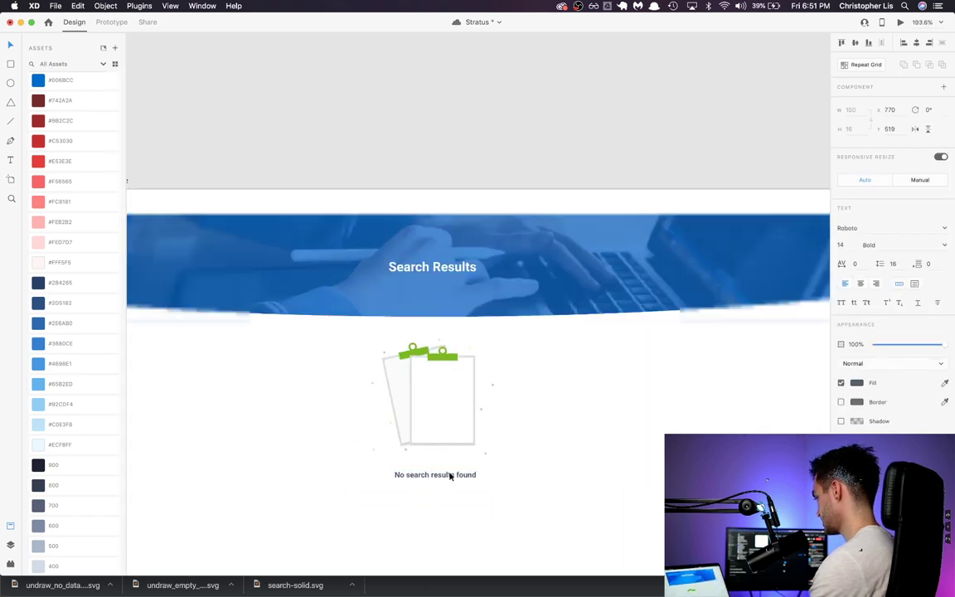
scroll(450, 475, left, 10)
scroll(395, 339, up, 10)
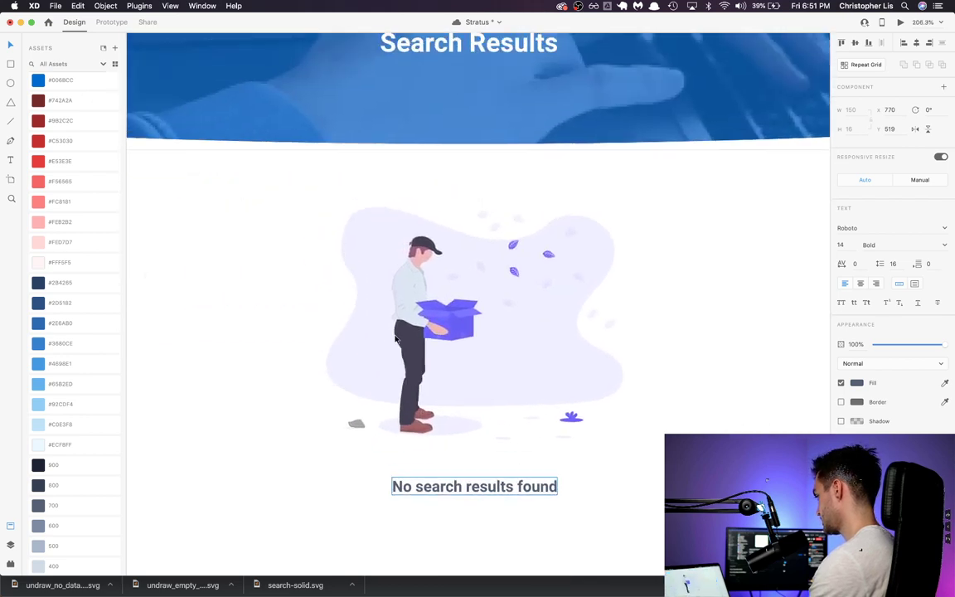
scroll(497, 298, down, 8)
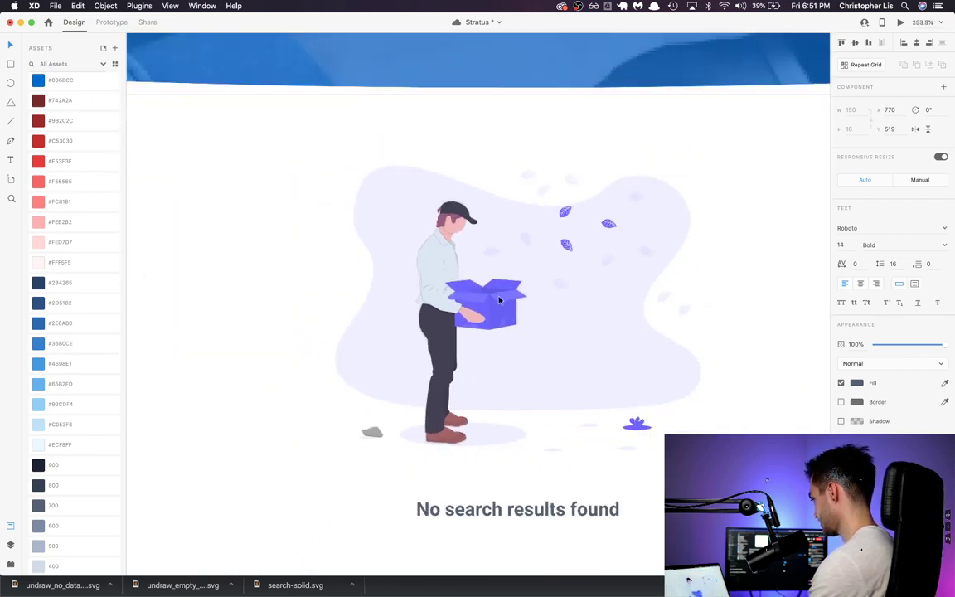
scroll(499, 300, up, 4)
click(500, 300)
double_click(566, 393)
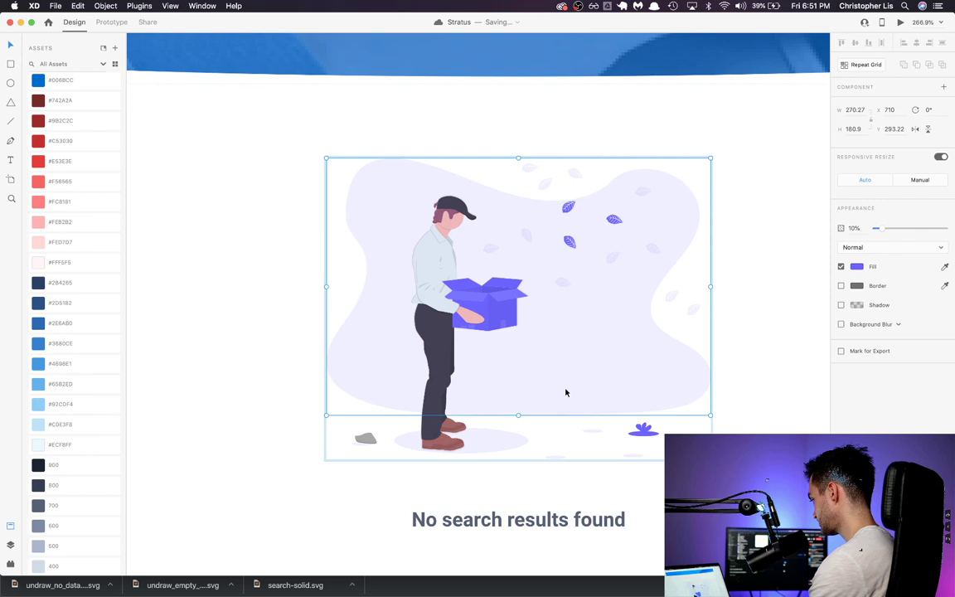
shift+click(493, 438)
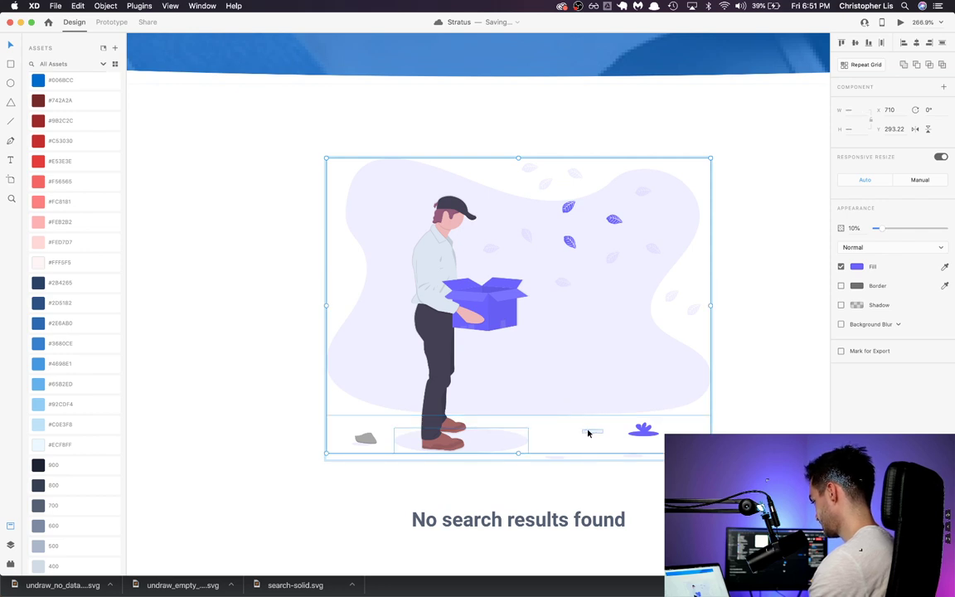
shift+click(557, 457)
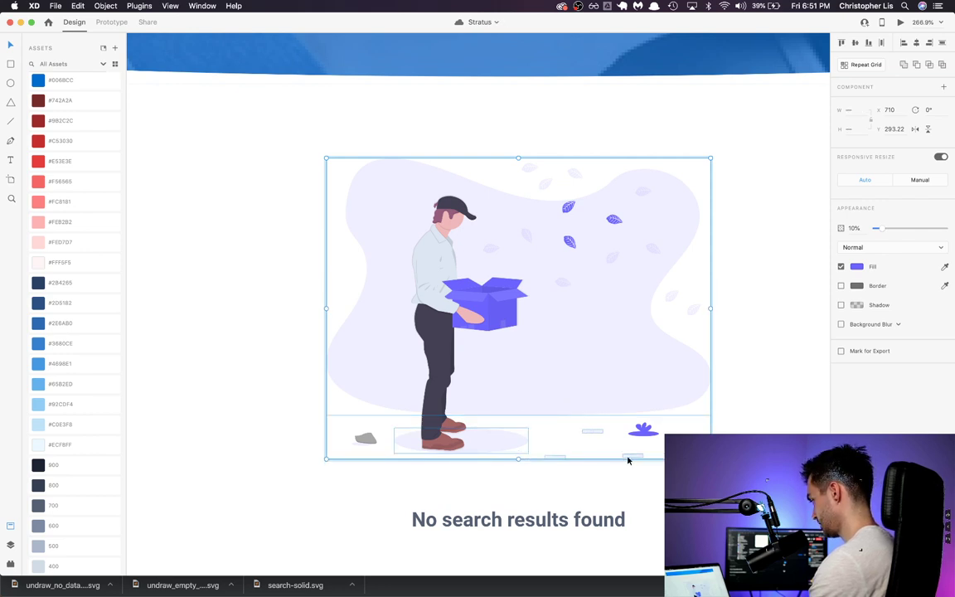
scroll(628, 460, down, 6)
scroll(628, 460, left, 10)
scroll(627, 461, down, 2)
scroll(628, 460, up, 1)
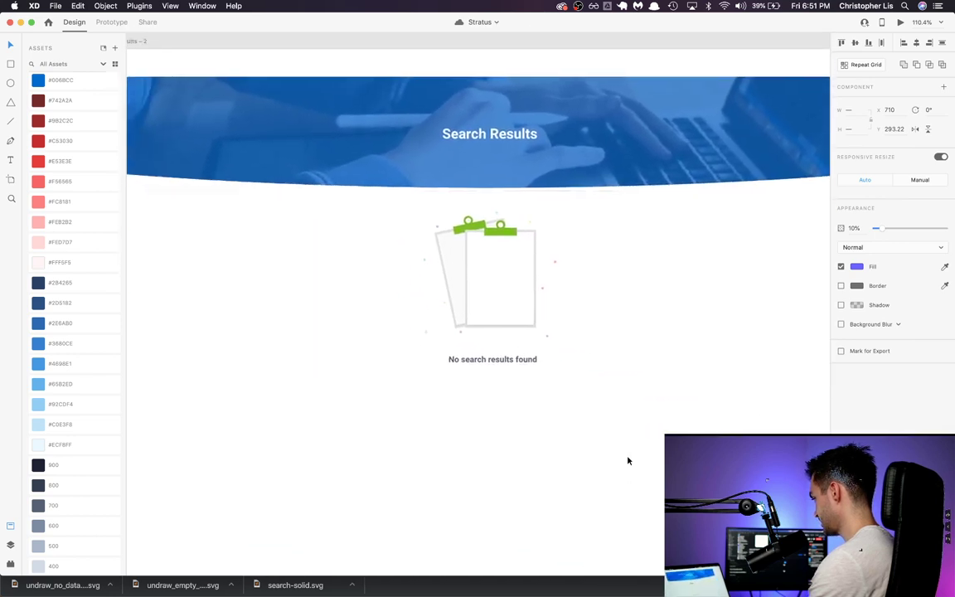
scroll(628, 460, left, 3)
scroll(628, 460, up, 2)
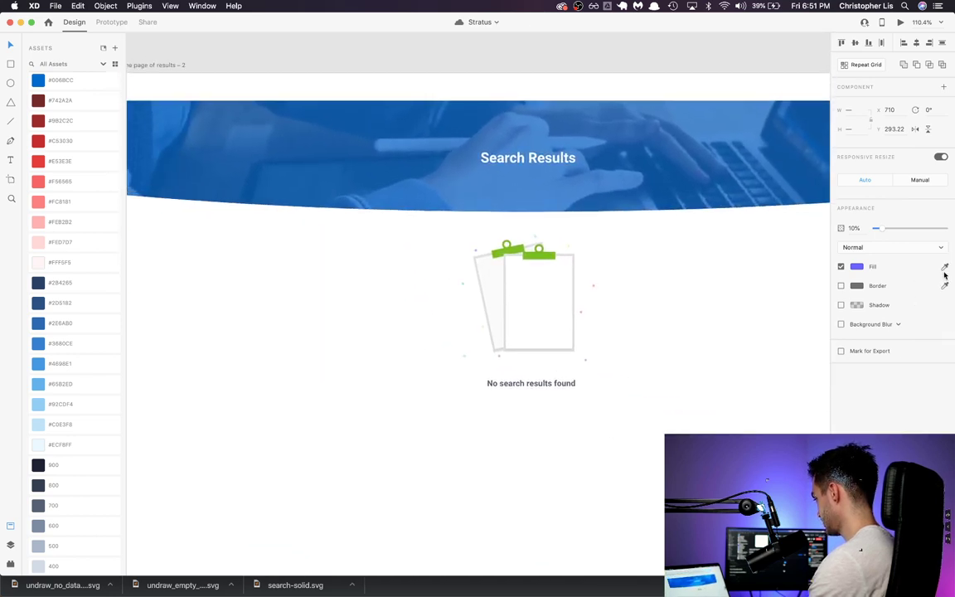
click(534, 253)
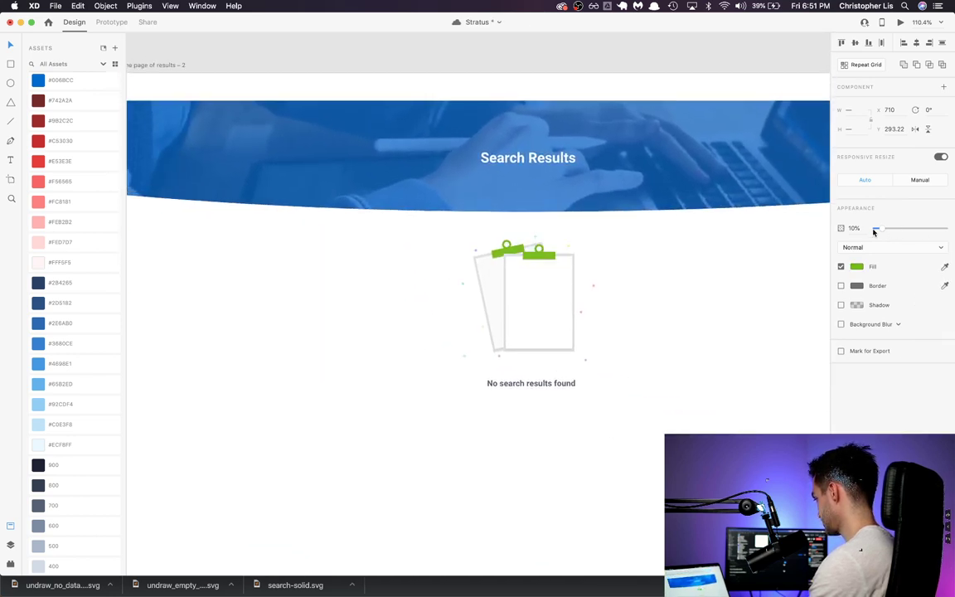
Step: Recolour the plant, the box panels and the three bright leaves with the clipboard green, and save that green as colour asset #78C020
scroll(402, 412, left, 10)
scroll(279, 312, up, 10)
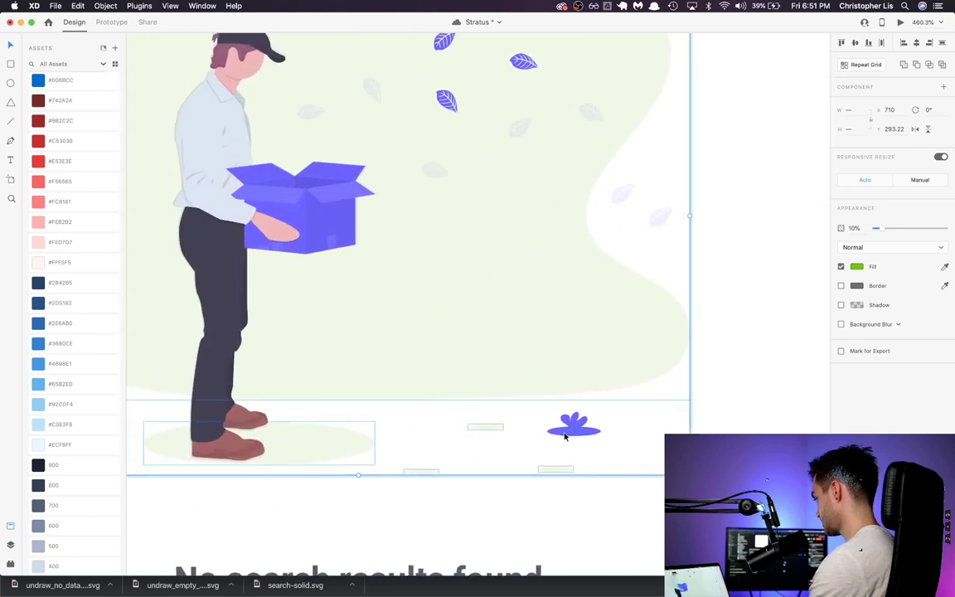
double_click(566, 433)
shift+click(335, 220)
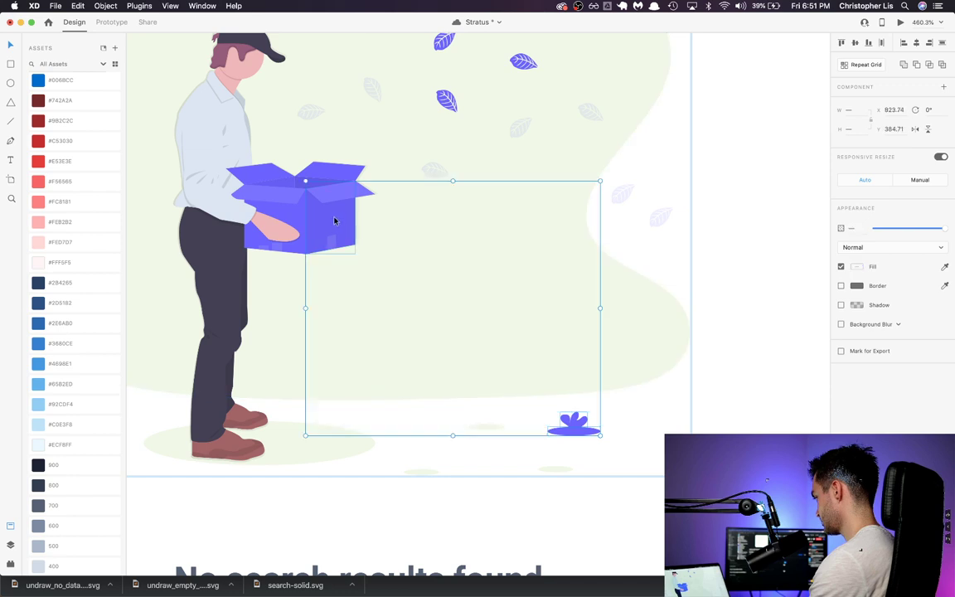
shift+click(335, 198)
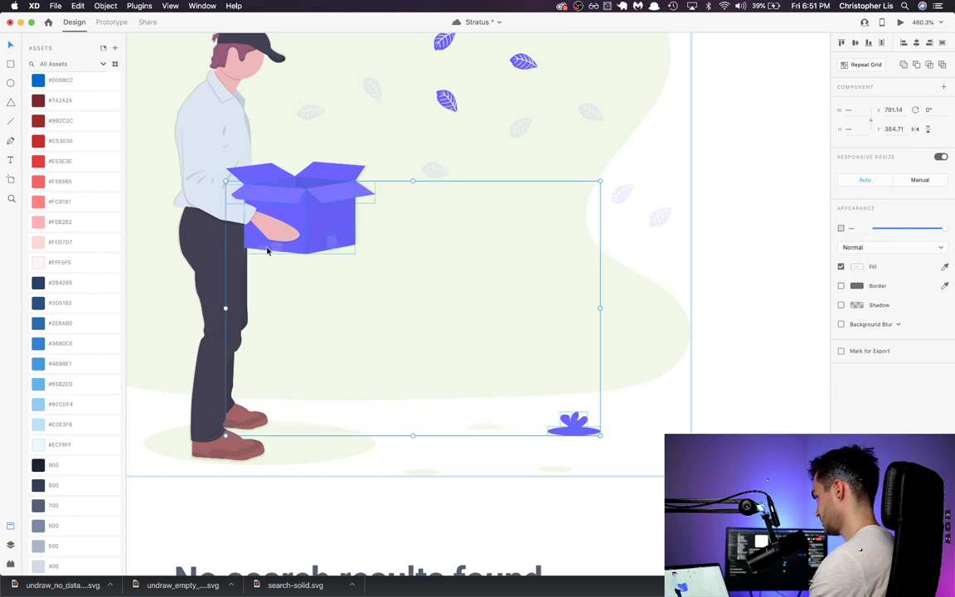
shift+click(330, 173)
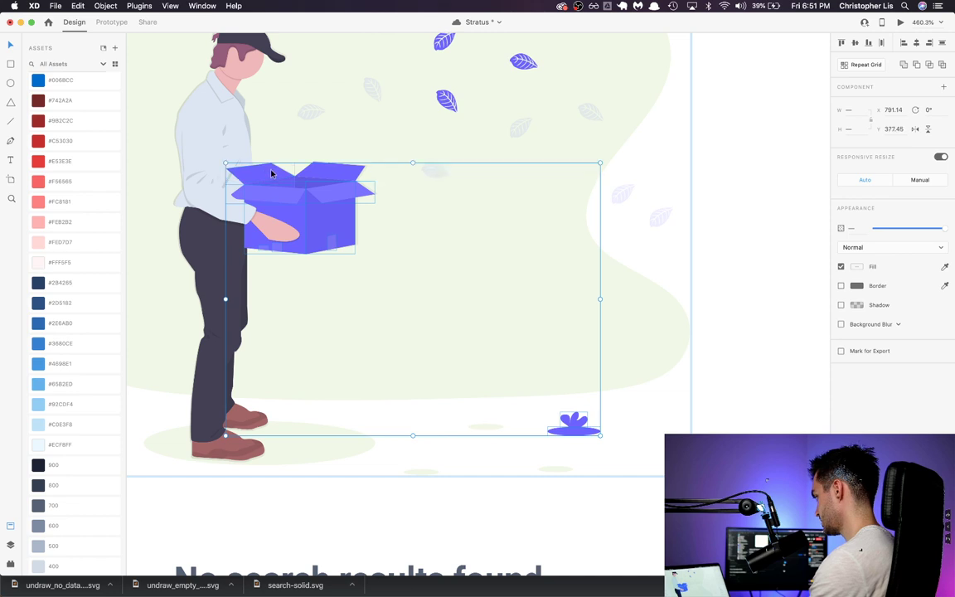
shift+click(442, 101)
shift+click(444, 49)
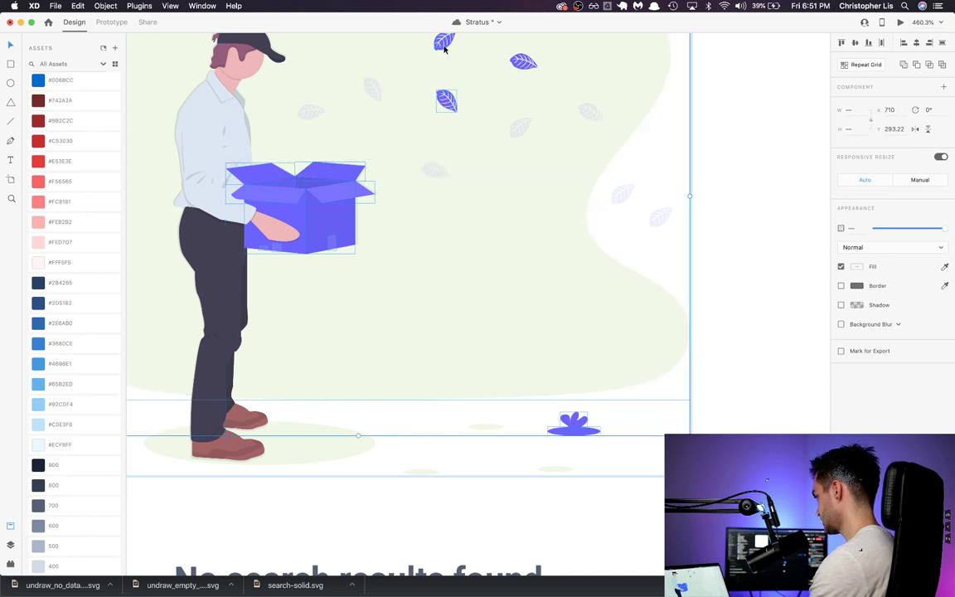
shift+click(469, 65)
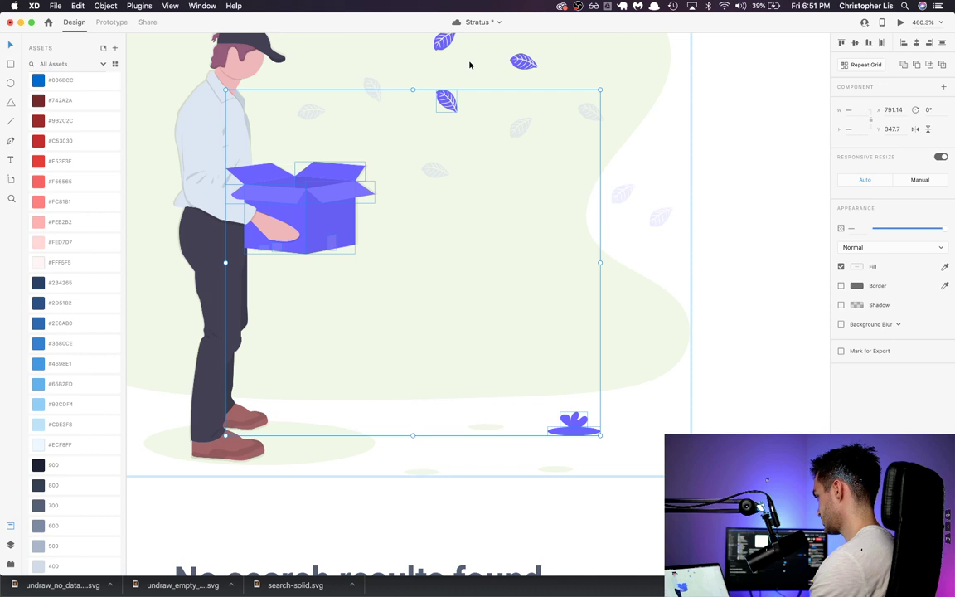
shift+click(445, 42)
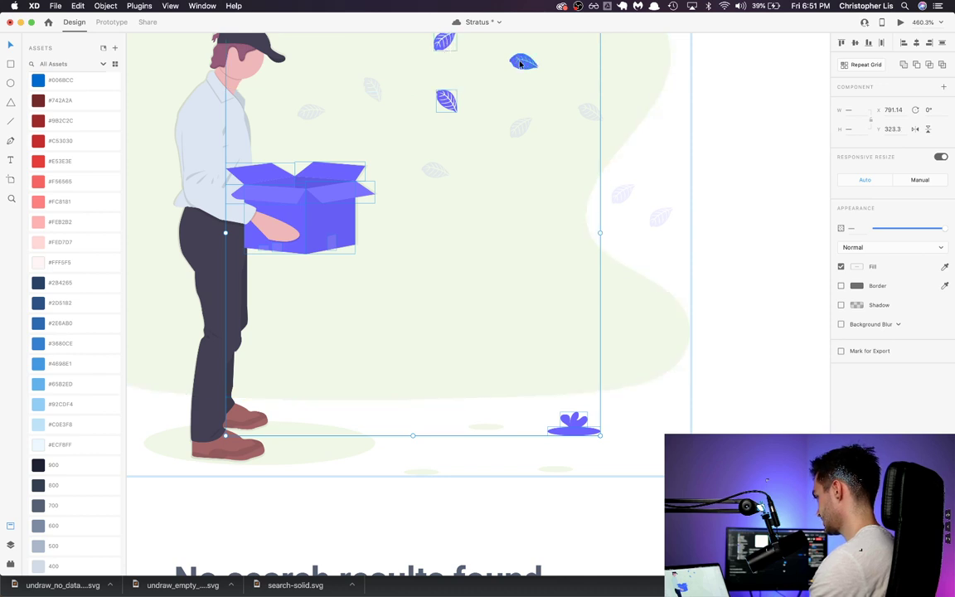
scroll(538, 147, down, 5)
scroll(539, 148, right, 12)
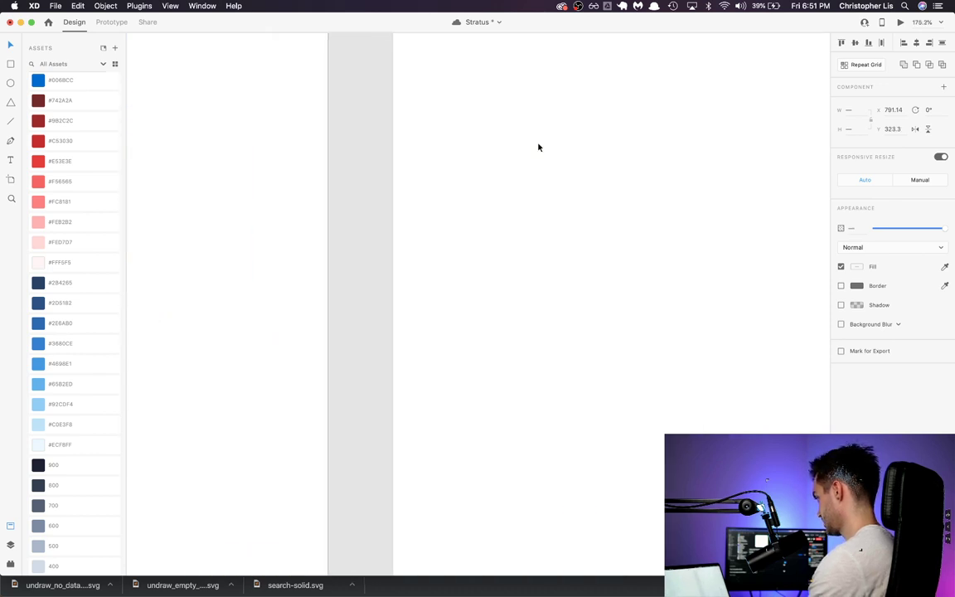
scroll(539, 148, left, 3)
scroll(539, 148, up, 2)
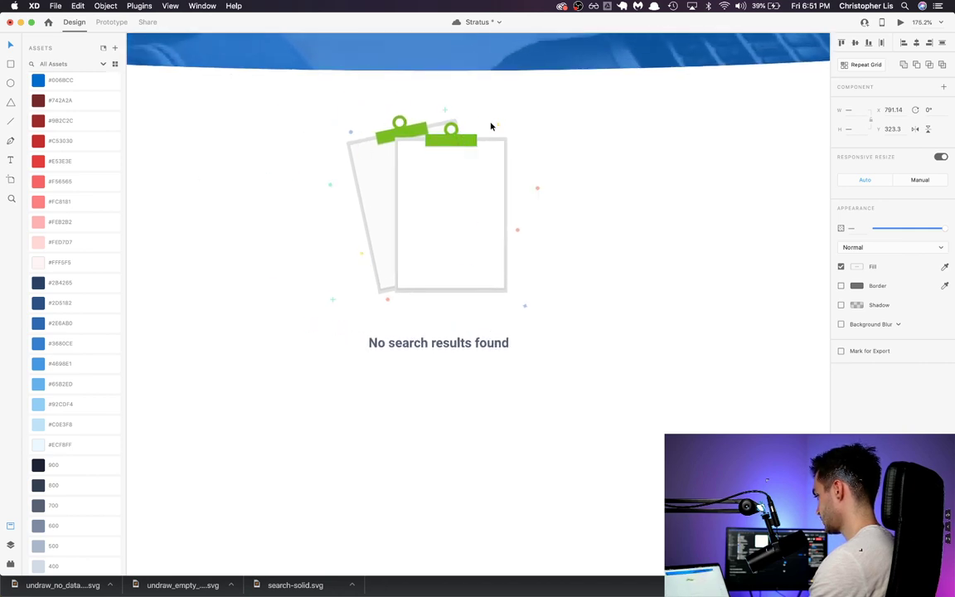
scroll(98, 111, up, 3)
key(i)
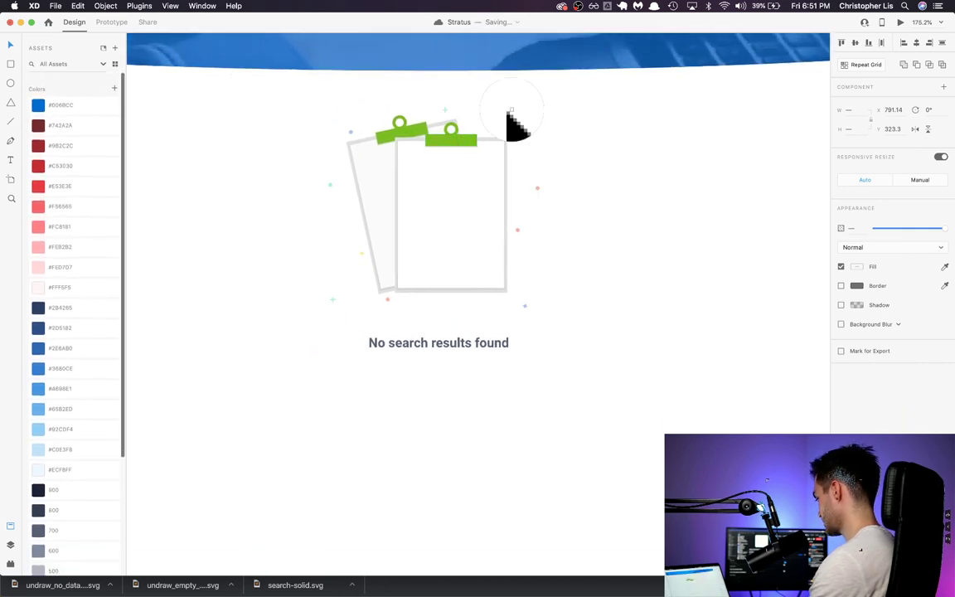
click(469, 144)
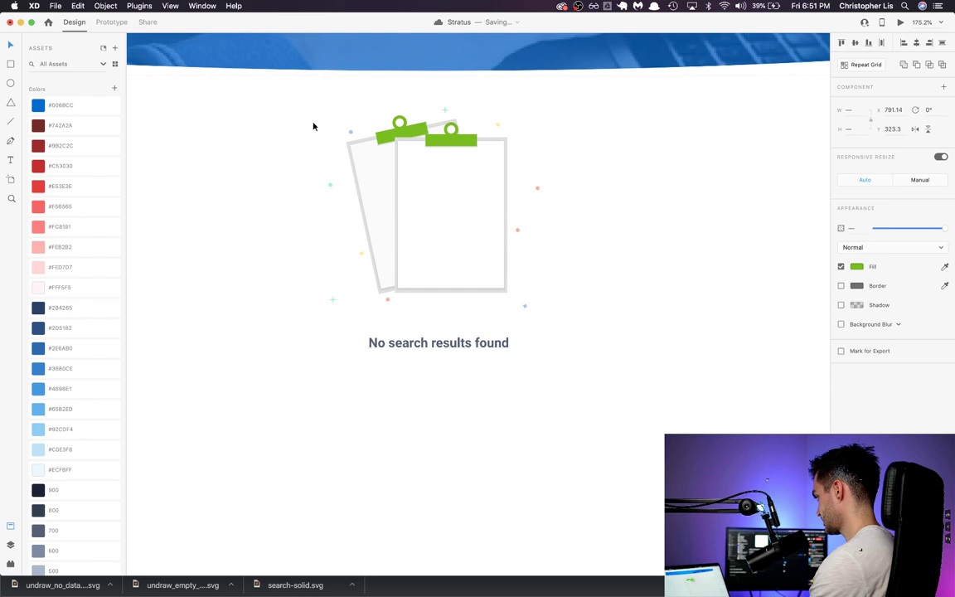
click(115, 89)
Step: Apply the saved #78C020 green to the faint shading overlays on the box's front flaps, right side and interior
scroll(346, 247, left, 10)
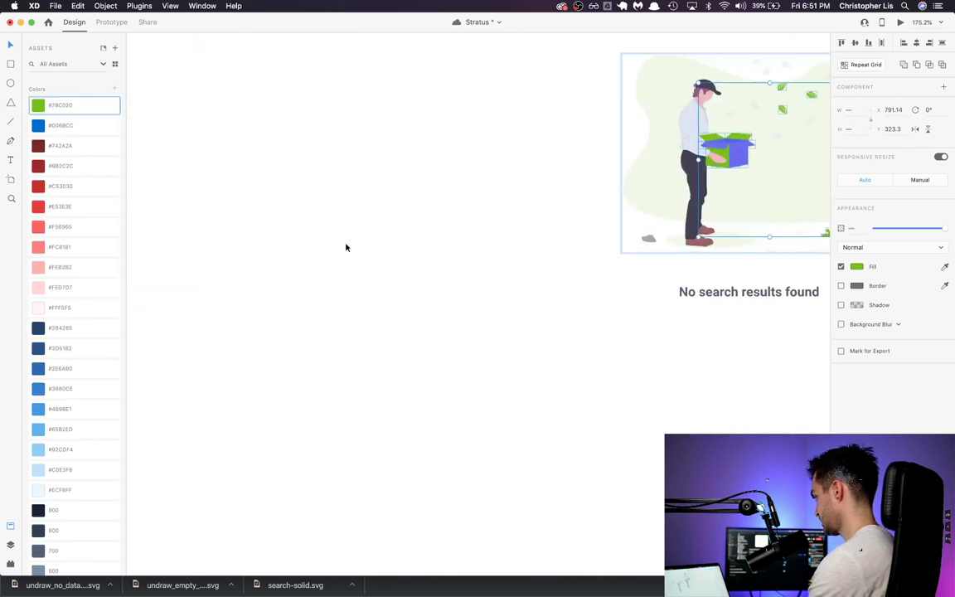
scroll(345, 247, right, 5)
scroll(431, 243, up, 10)
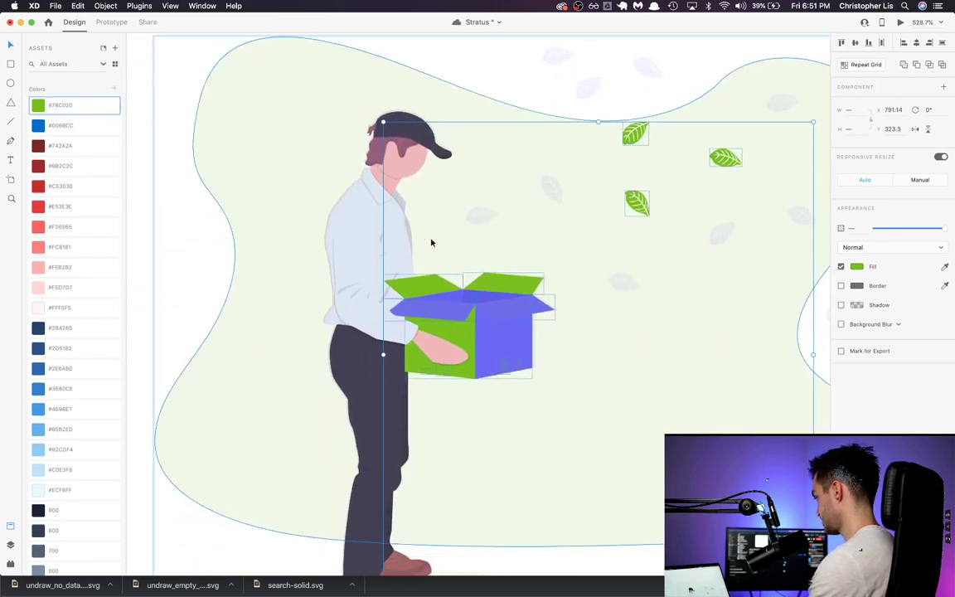
scroll(432, 243, up, 5)
double_click(545, 330)
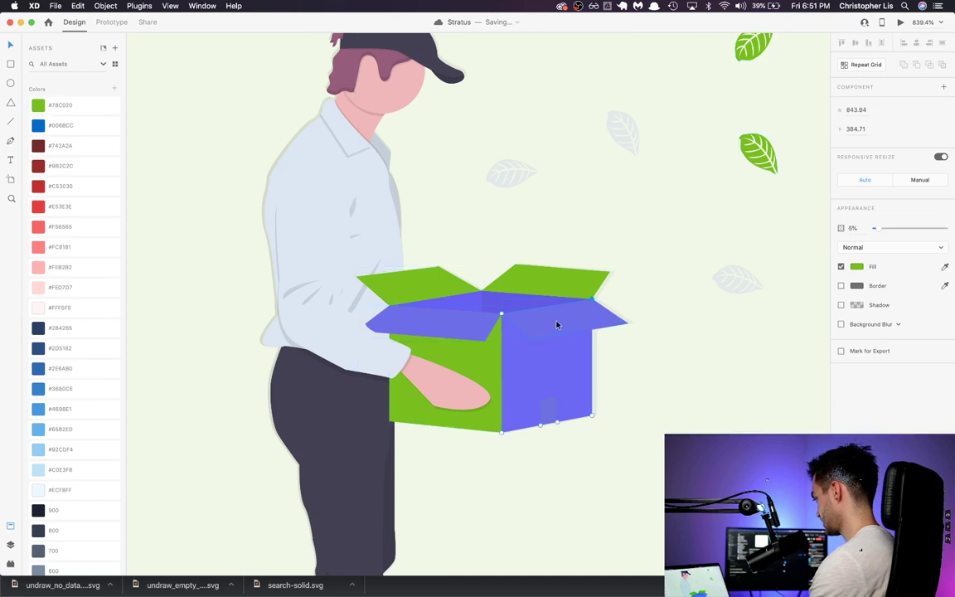
click(459, 327)
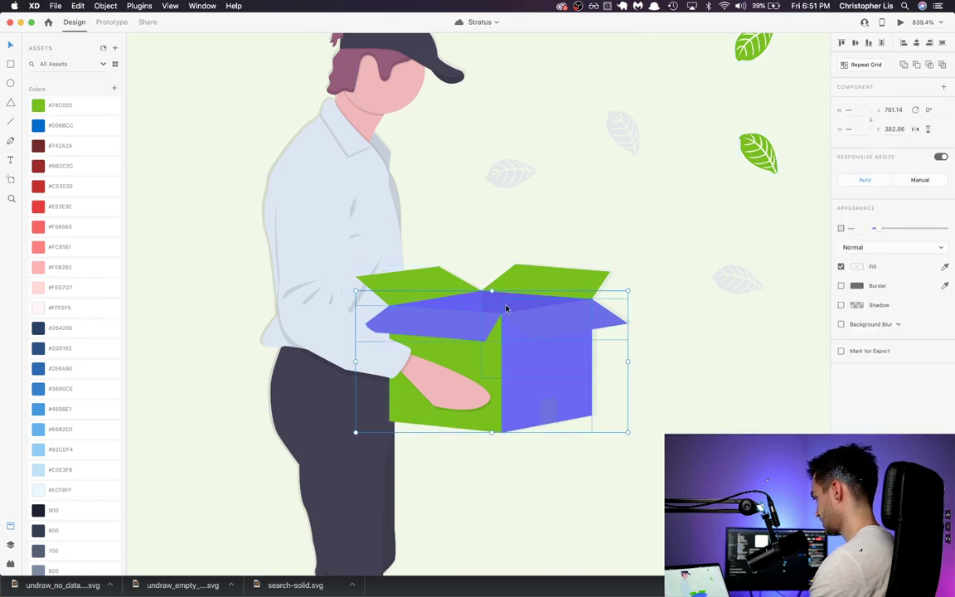
click(96, 110)
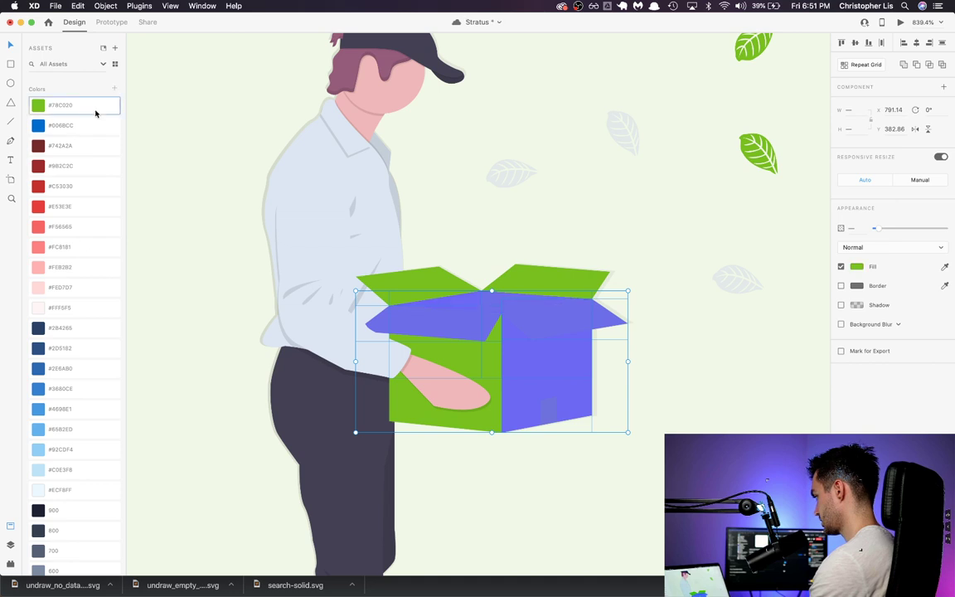
Step: Delete the shading overlay on the box's right side and fill the purple panel beneath it with #78C020
click(540, 404)
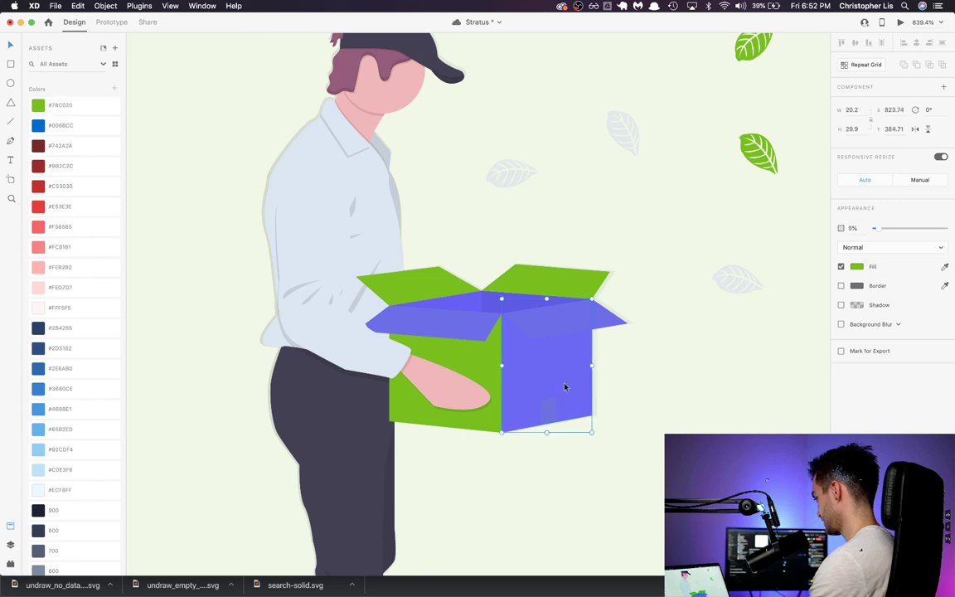
scroll(547, 358, up, 5)
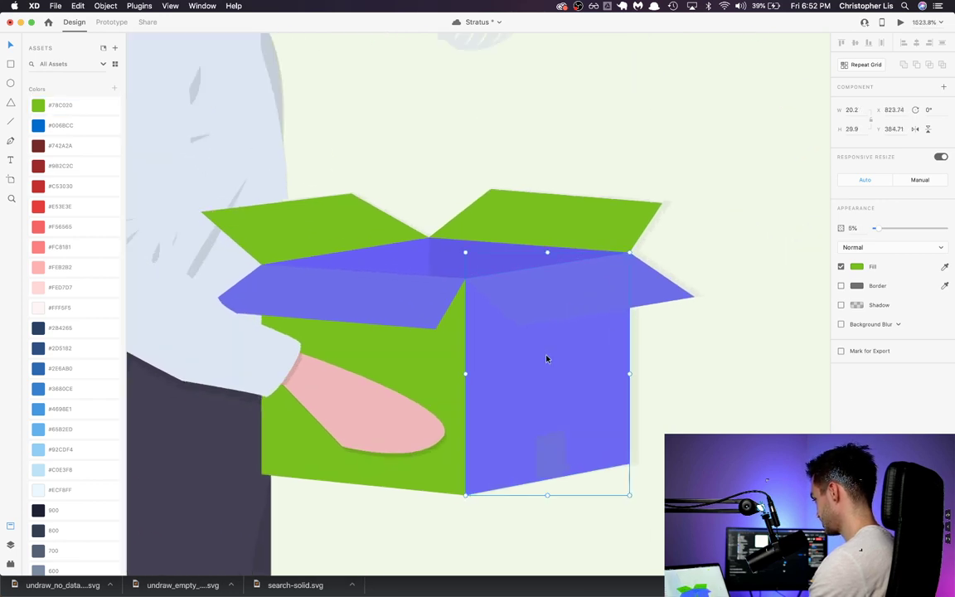
key(Delete)
click(547, 358)
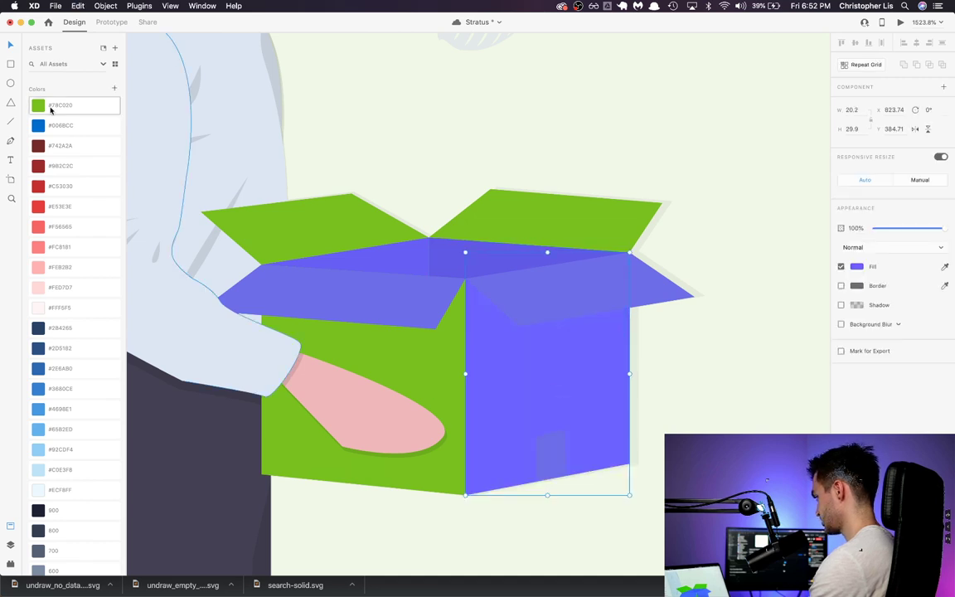
click(60, 105)
Step: Try to remove the shading overlays from the box's two front flaps and recolour the flaps beneath with #78C020
click(482, 262)
shift+click(407, 299)
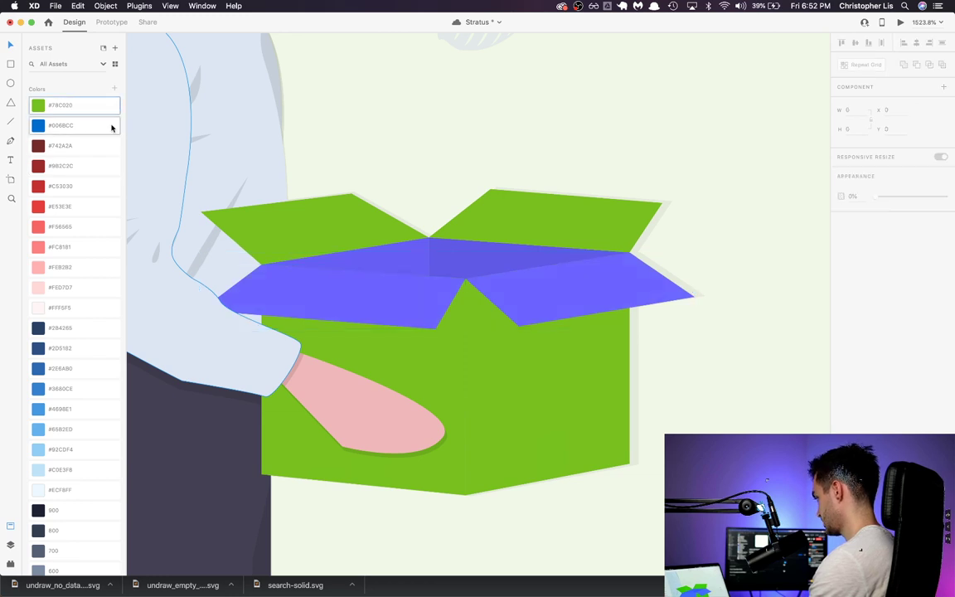
click(407, 322)
shift+click(541, 316)
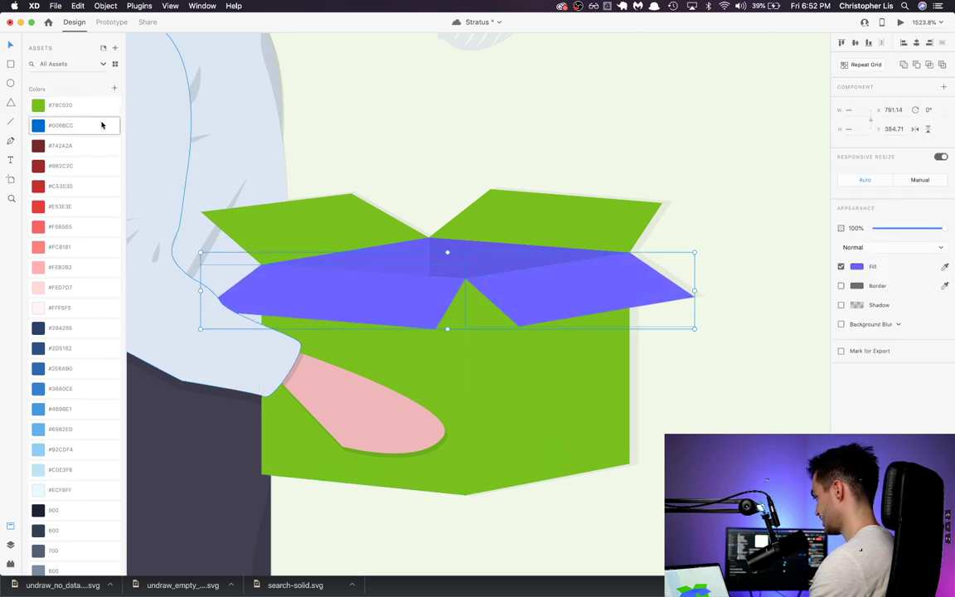
click(59, 105)
key(1)
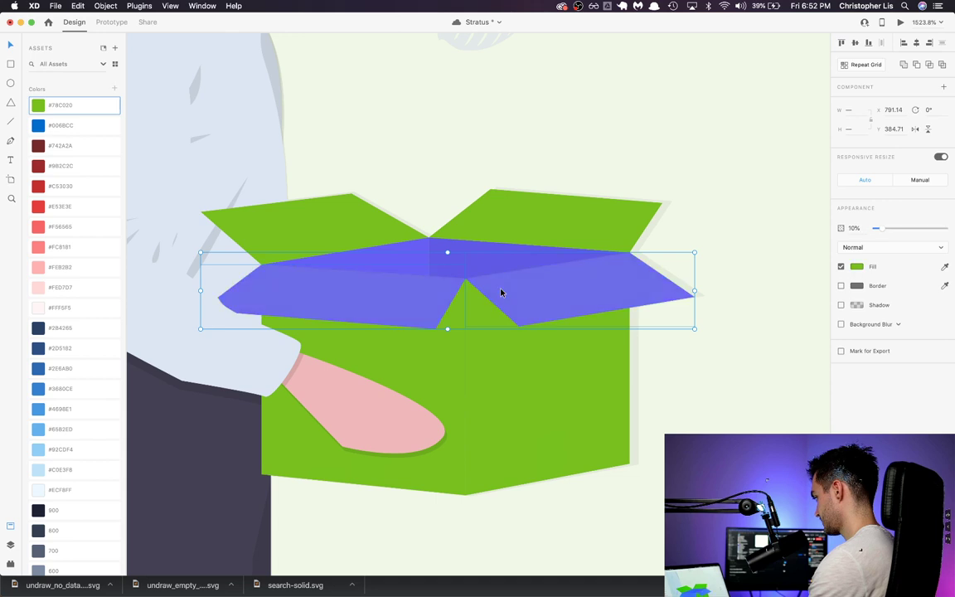
click(631, 482)
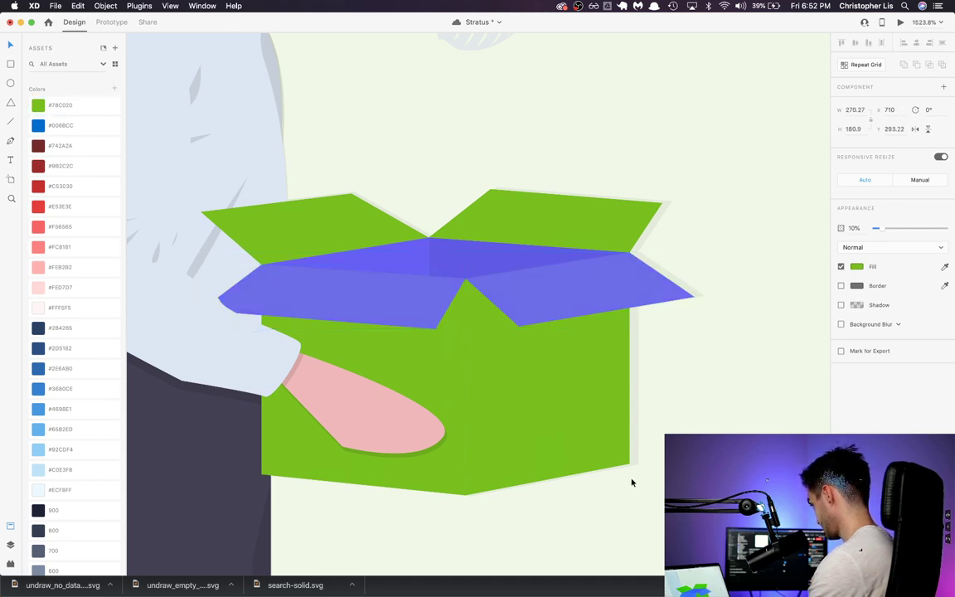
Step: Try moving the right front flap's shading overlay off the box, and undo the move
drag(574, 281, 617, 410)
key(super+z)
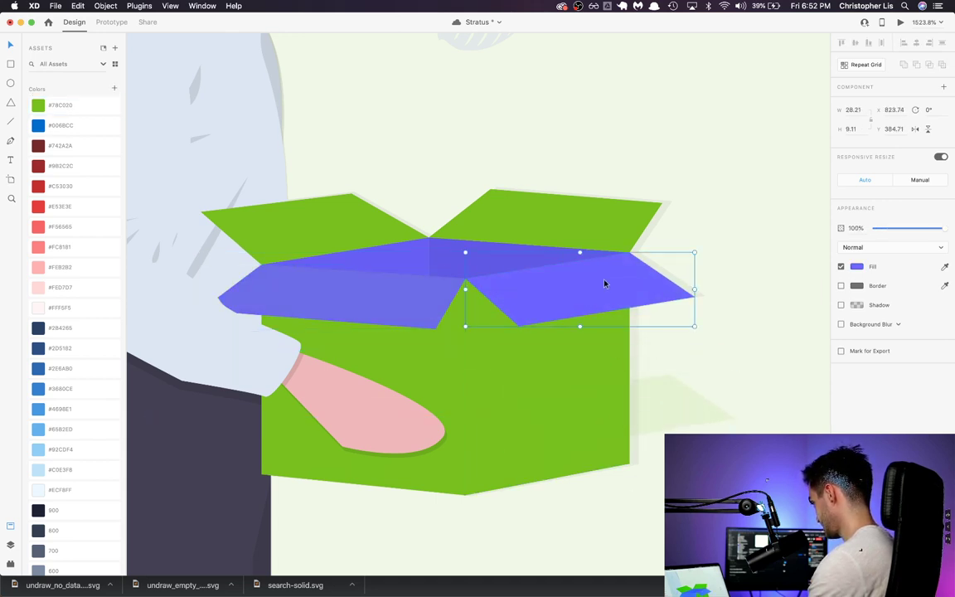
click(683, 407)
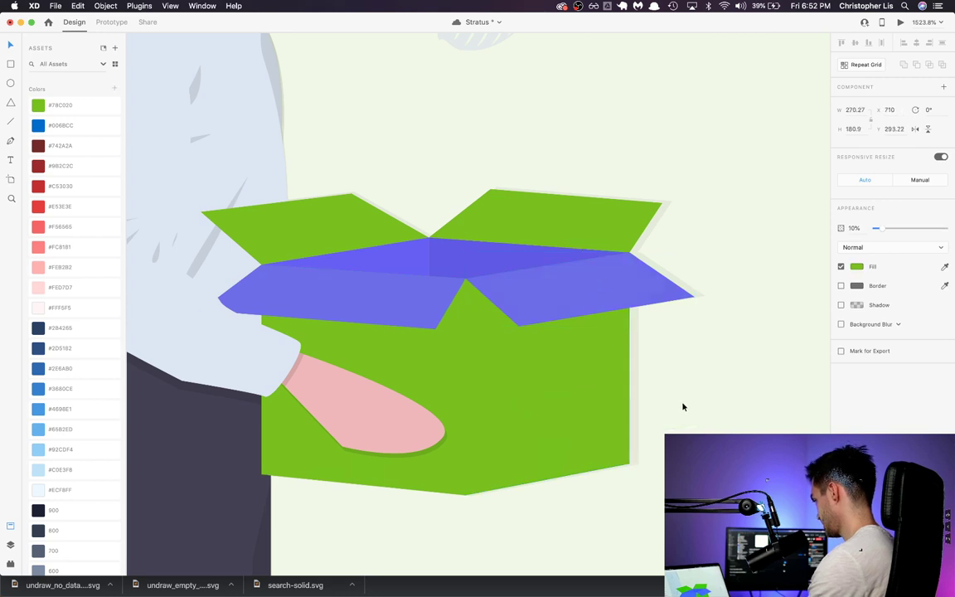
scroll(595, 169, down, 5)
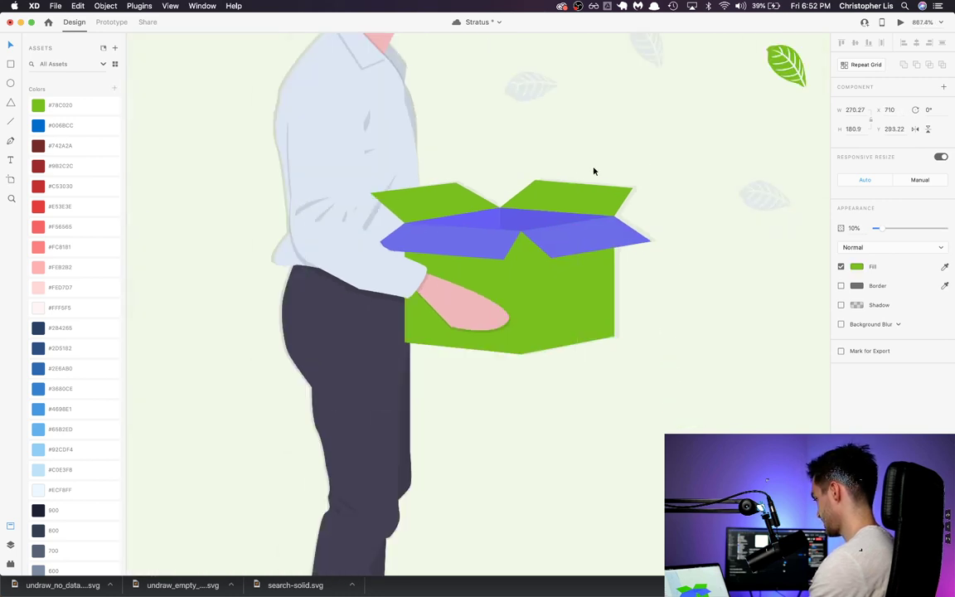
Step: Try turning the illustration into a component, and undo the conversion
scroll(488, 267, down, 5)
scroll(489, 267, left, 1)
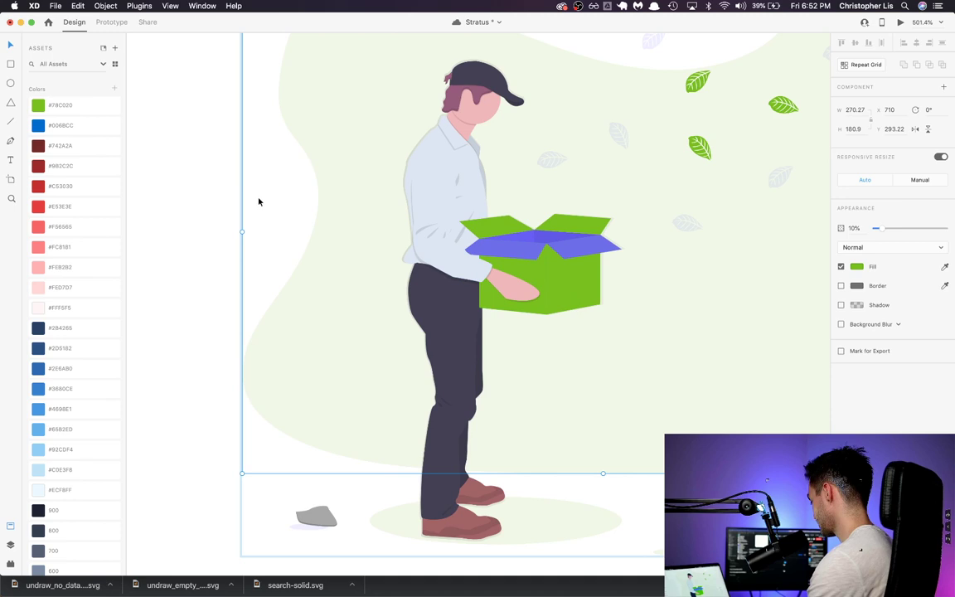
click(721, 278)
key(super+k)
scroll(560, 243, up, 5)
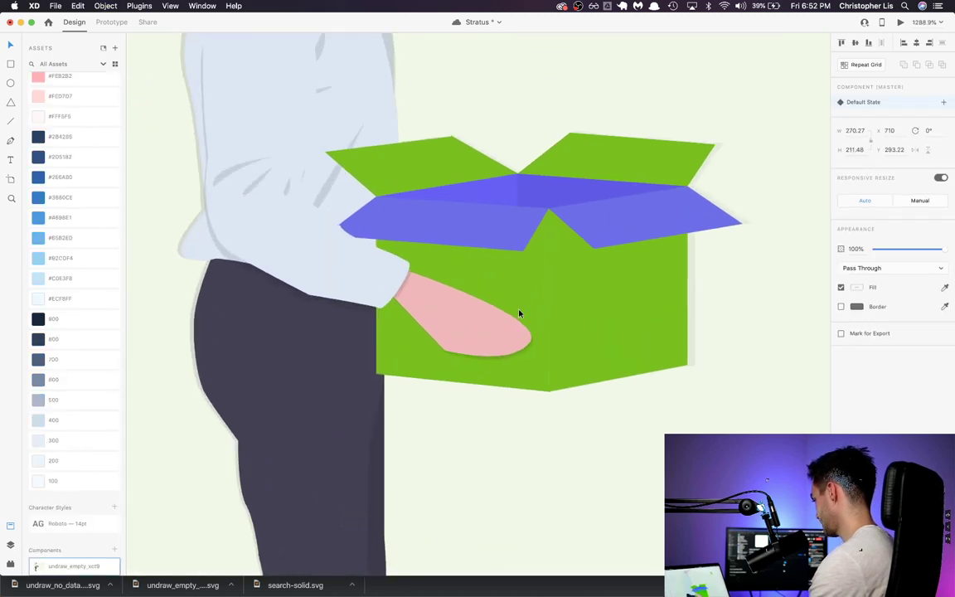
scroll(525, 188, right, 3)
scroll(559, 213, down, 8)
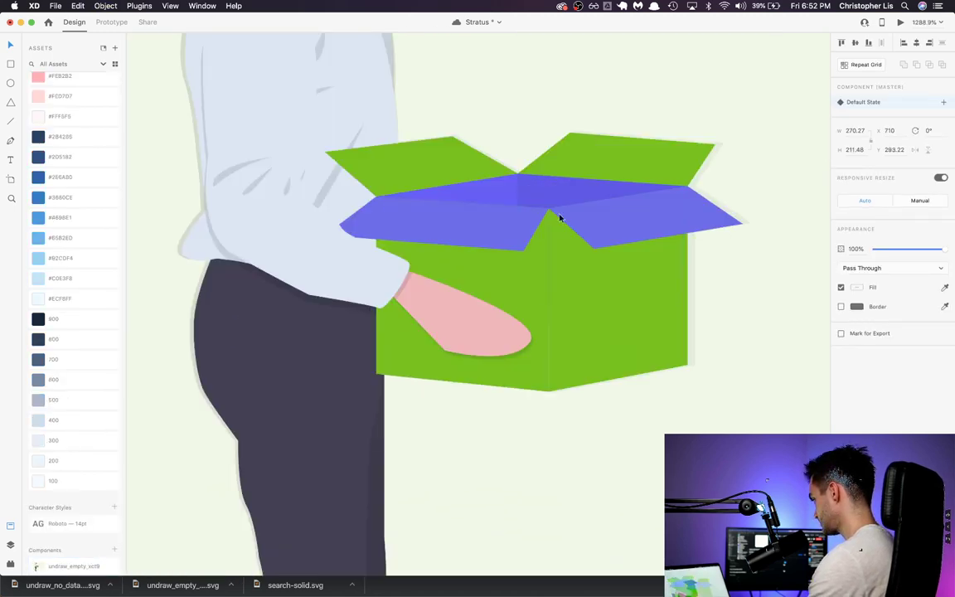
click(312, 262)
click(330, 277)
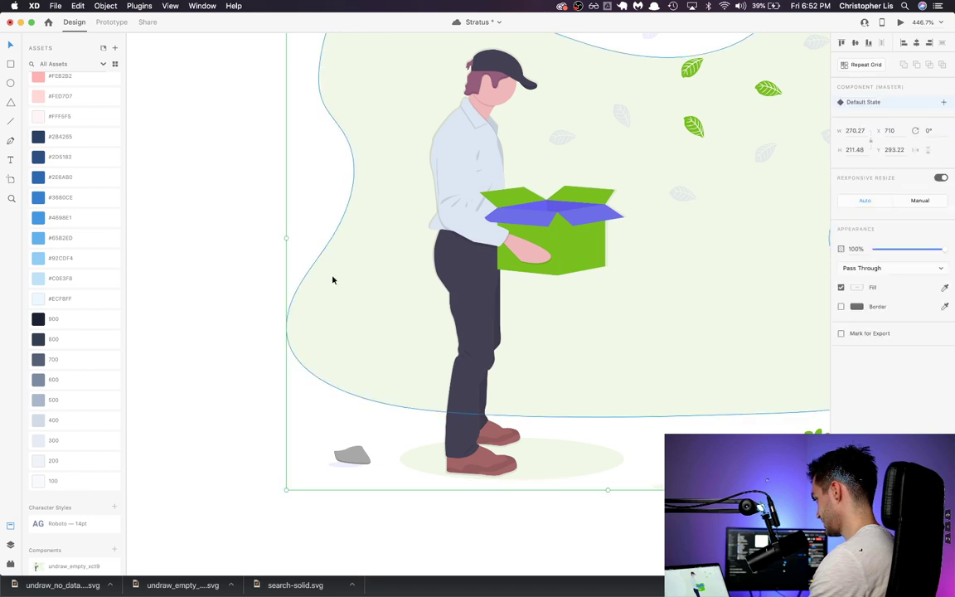
key(super+shift+g)
key(super+z)
key(super+z)
click(252, 307)
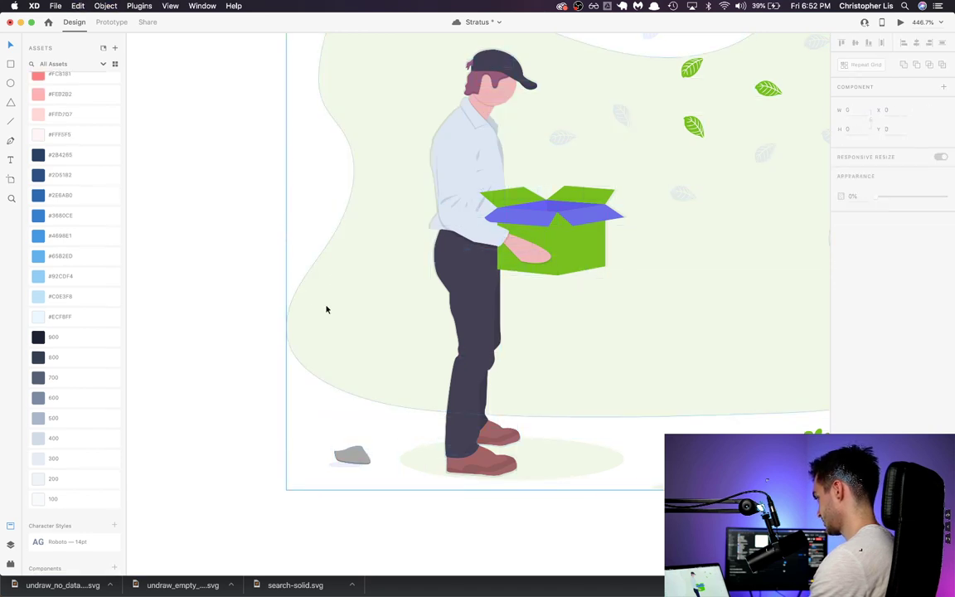
Step: Ungroup the illustration and its man-and-box group into separately selectable shapes
click(328, 310)
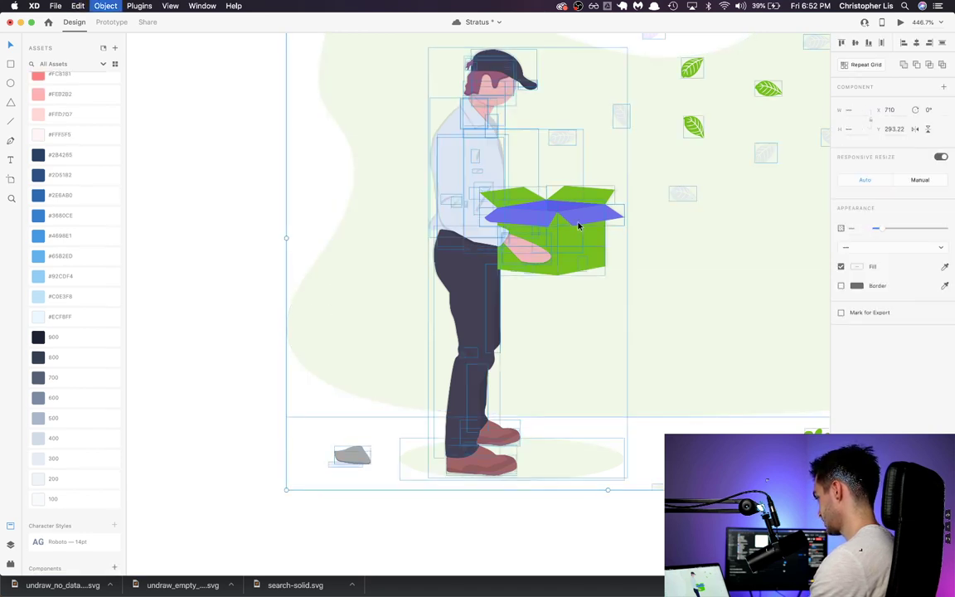
click(213, 350)
click(312, 354)
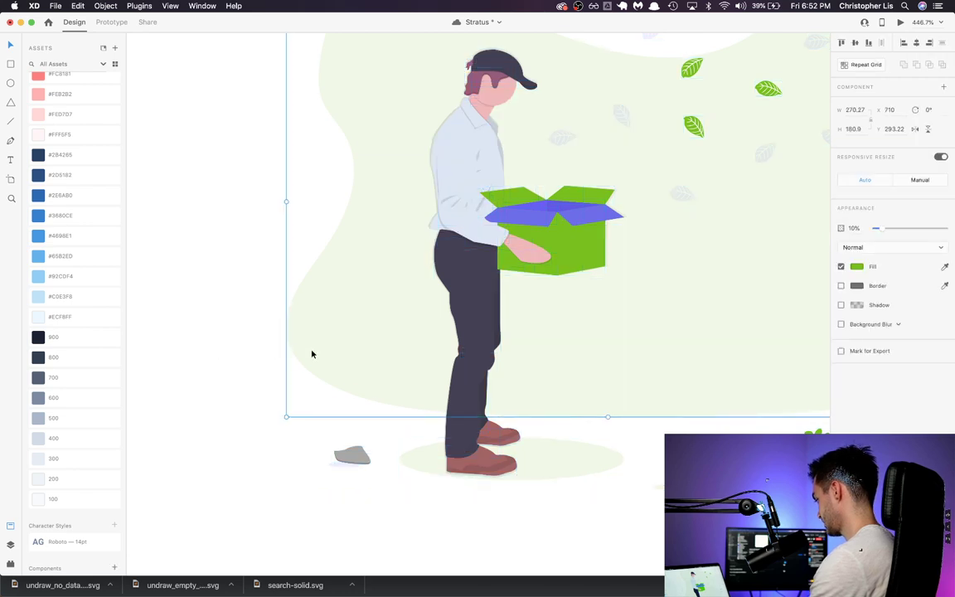
scroll(627, 228, up, 5)
click(501, 202)
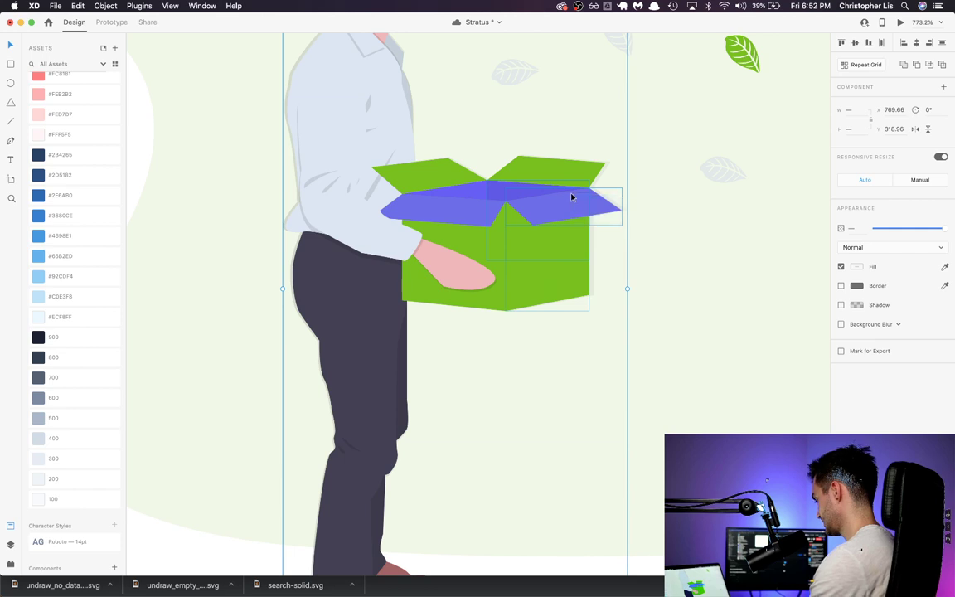
scroll(572, 197, up, 4)
click(722, 226)
click(550, 250)
click(665, 209)
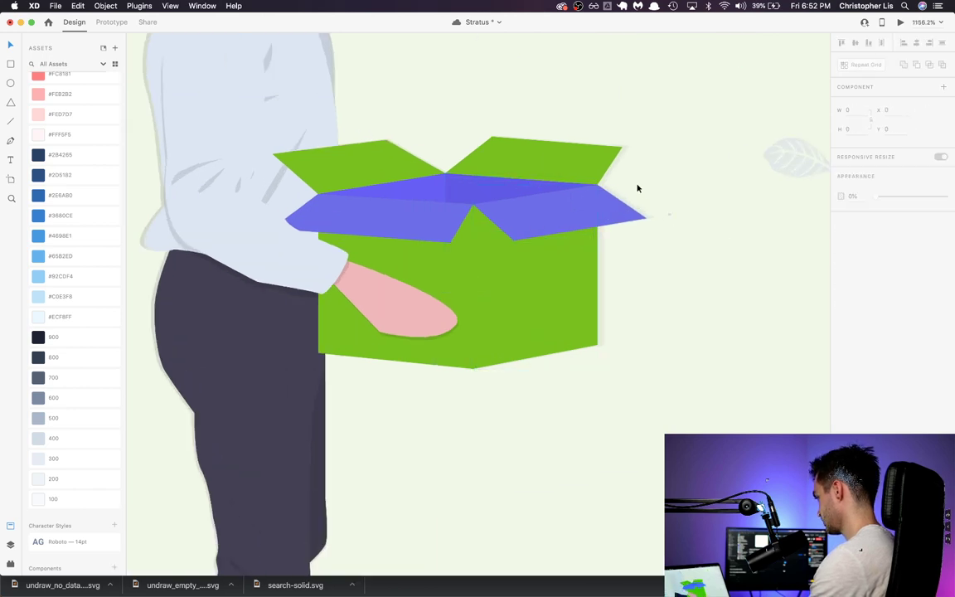
click(636, 186)
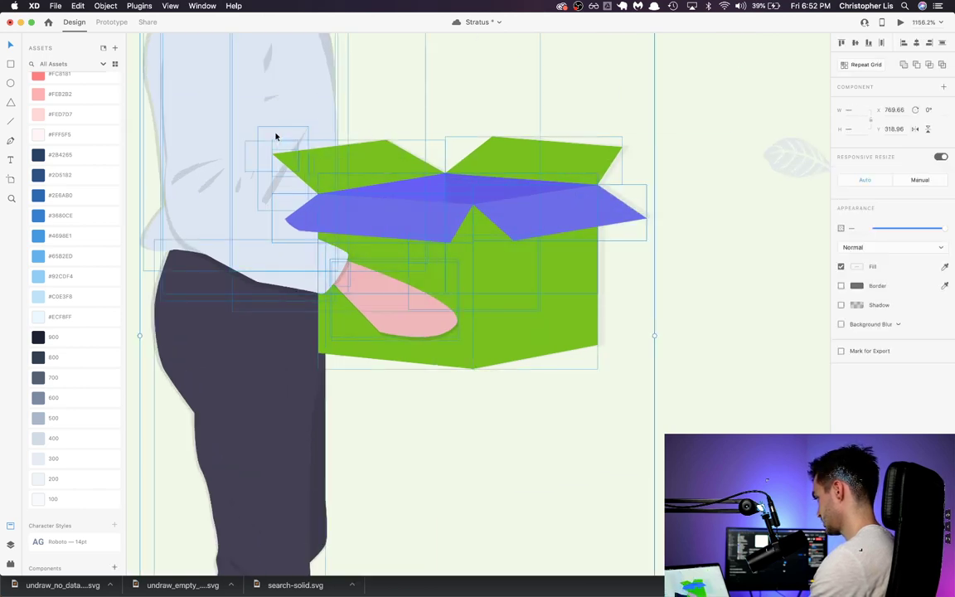
scroll(626, 249, down, 5)
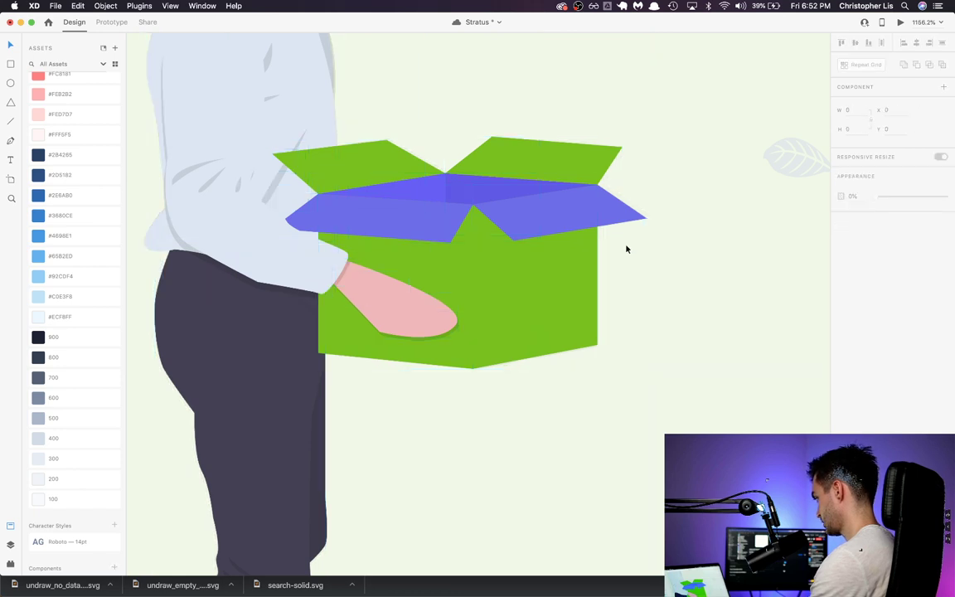
Step: Shift the right front flap's shading overlay aside, fill the flap beneath with #78C020, and move the overlay back into place
scroll(593, 212, up, 5)
double_click(594, 212)
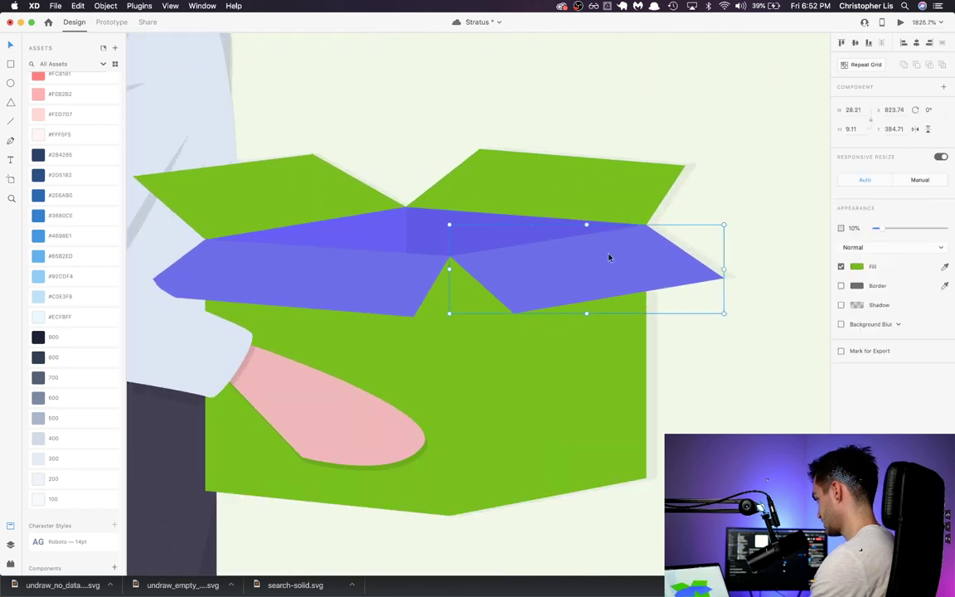
double_click(651, 262)
click(606, 276)
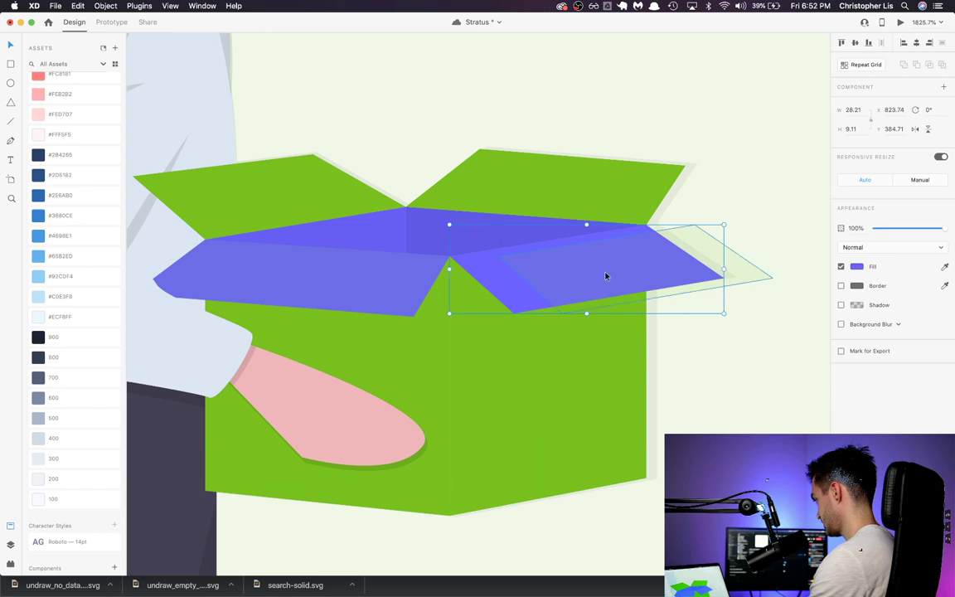
scroll(102, 175, up, 5)
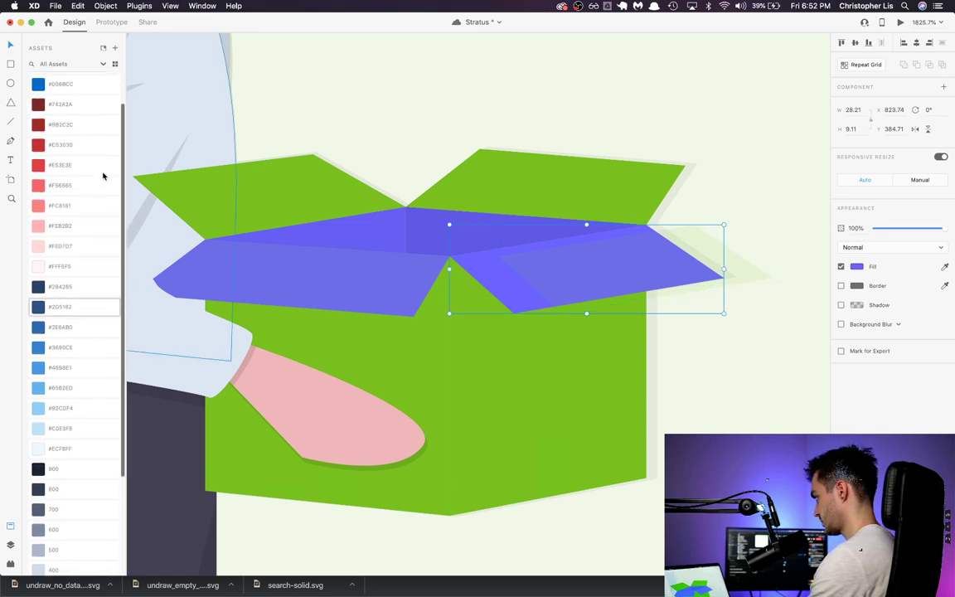
click(79, 106)
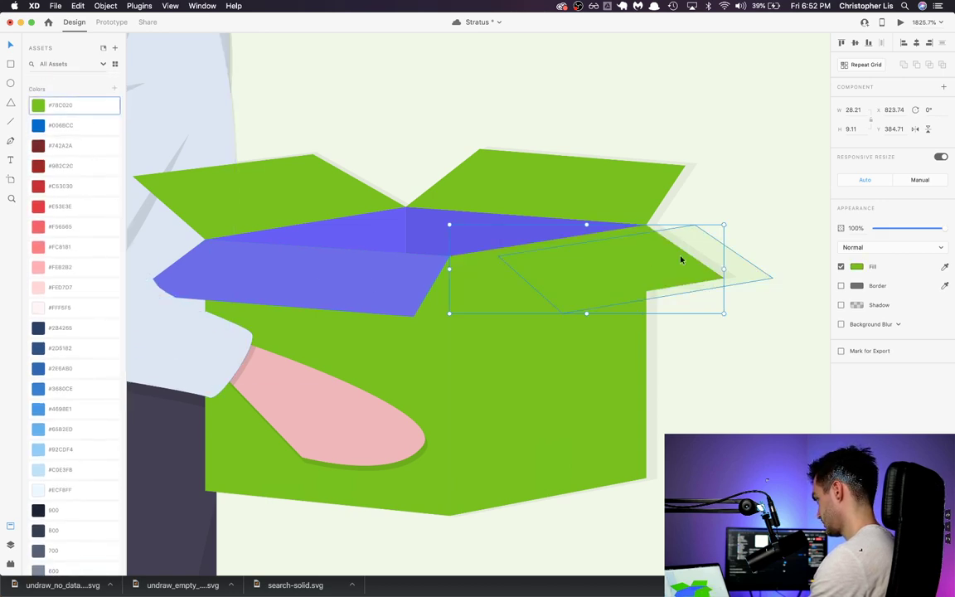
drag(697, 250, 657, 258)
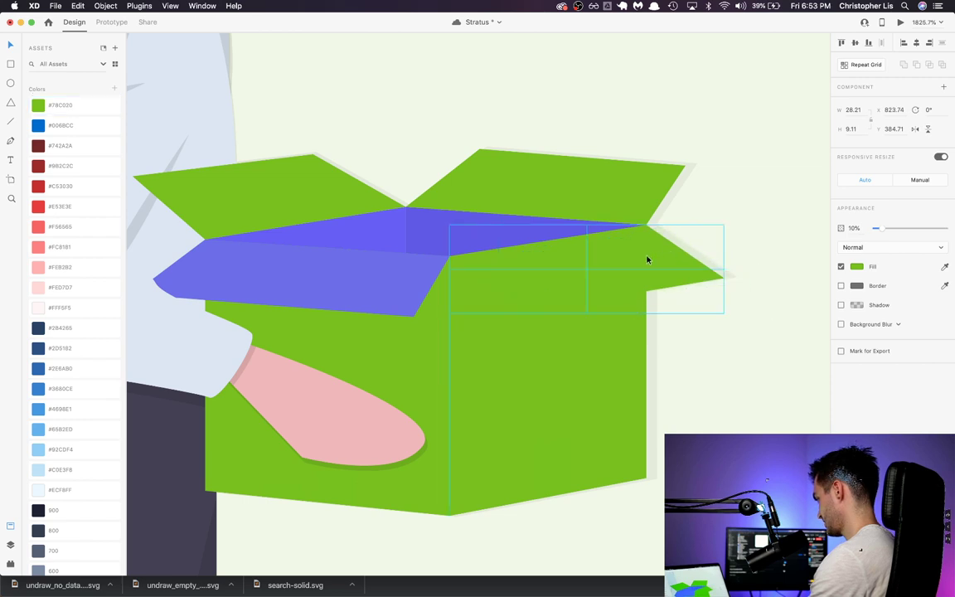
scroll(422, 303, down, 5)
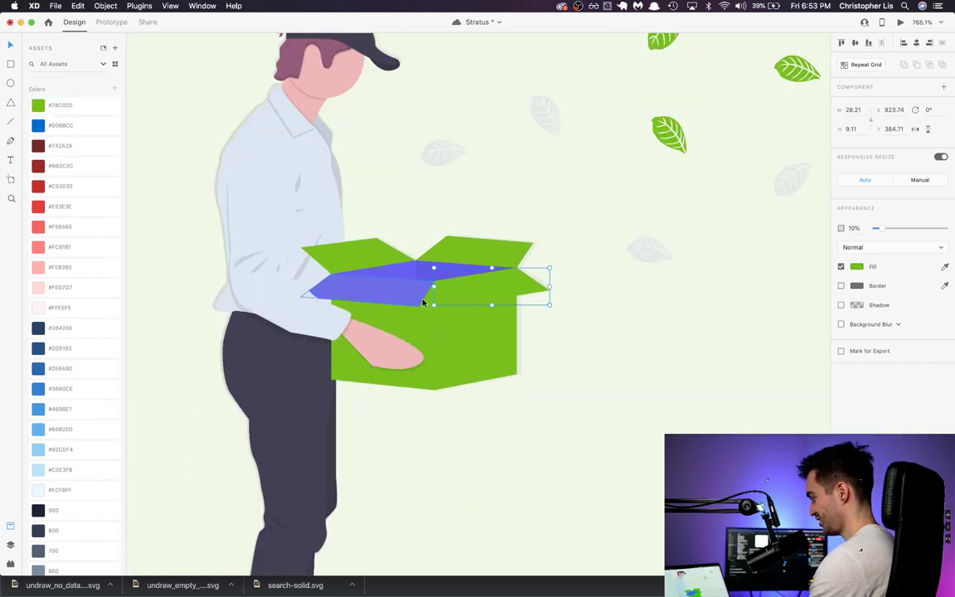
Step: Switch to unDraw in Chrome, check the Empty illustration's download options, and open the site's illustration colour picker
key(super+Tab)
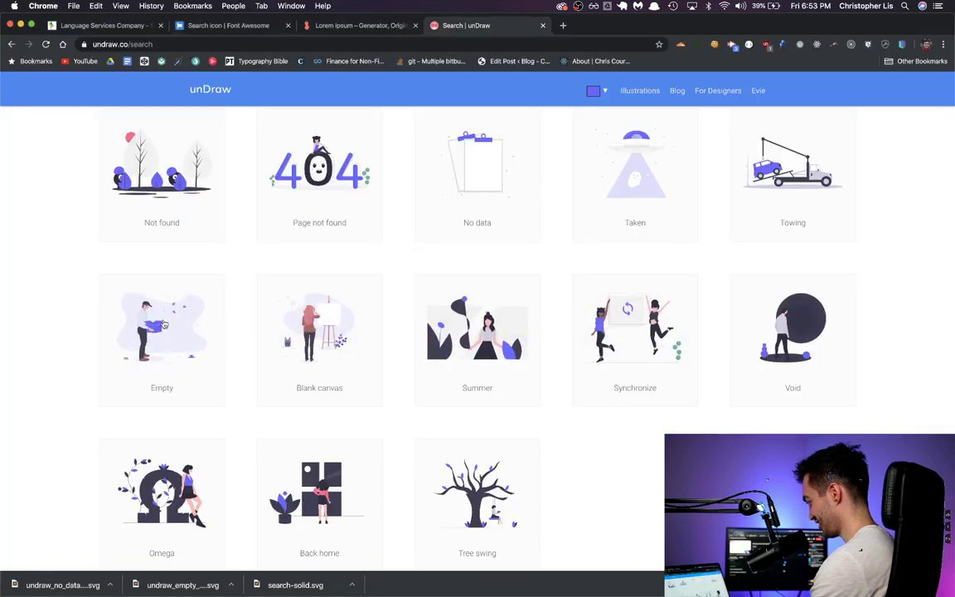
click(164, 325)
click(746, 347)
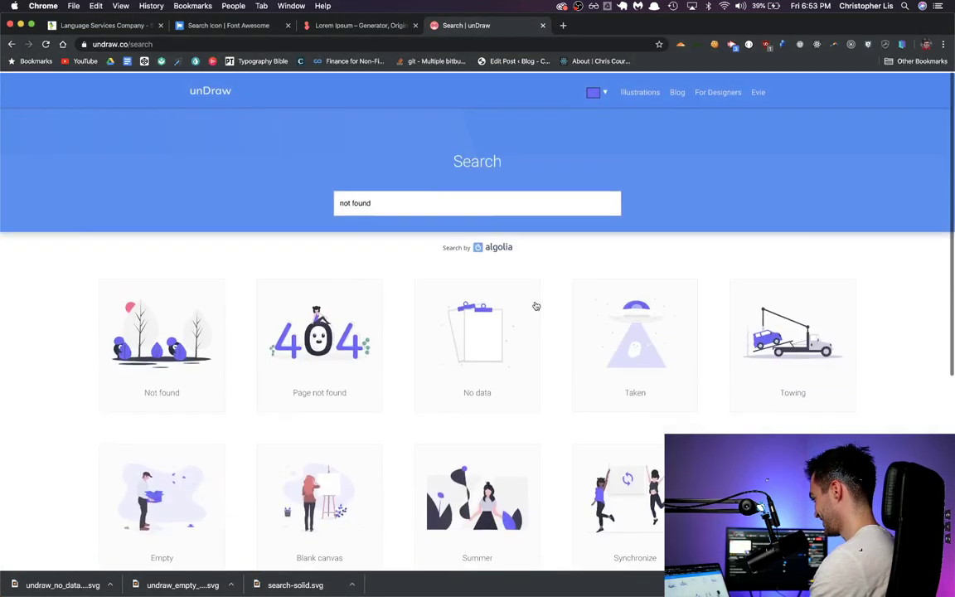
click(595, 95)
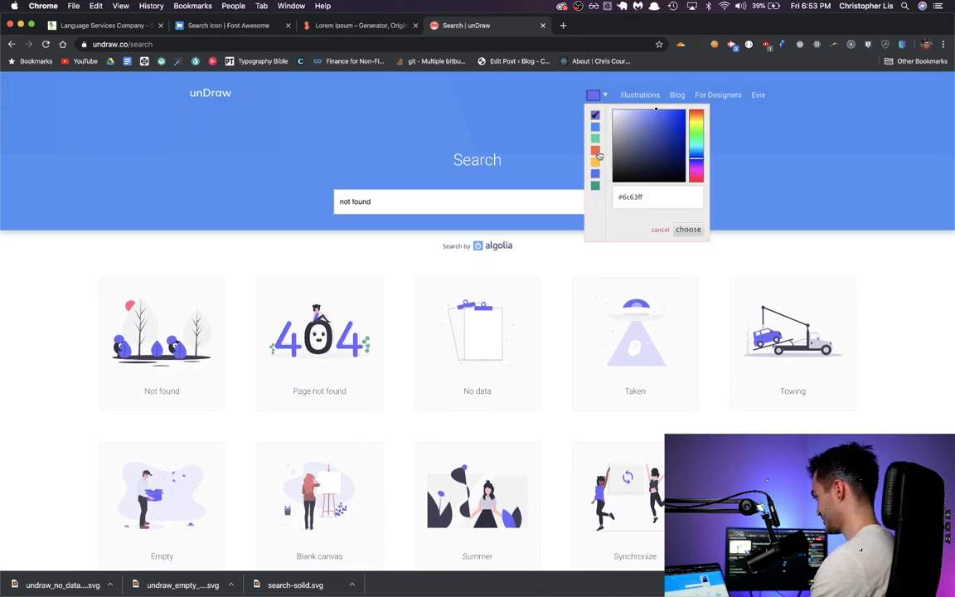
Step: Switch to Adobe XD and copy the hex code of the saved #78C020 colour
key(super+Tab)
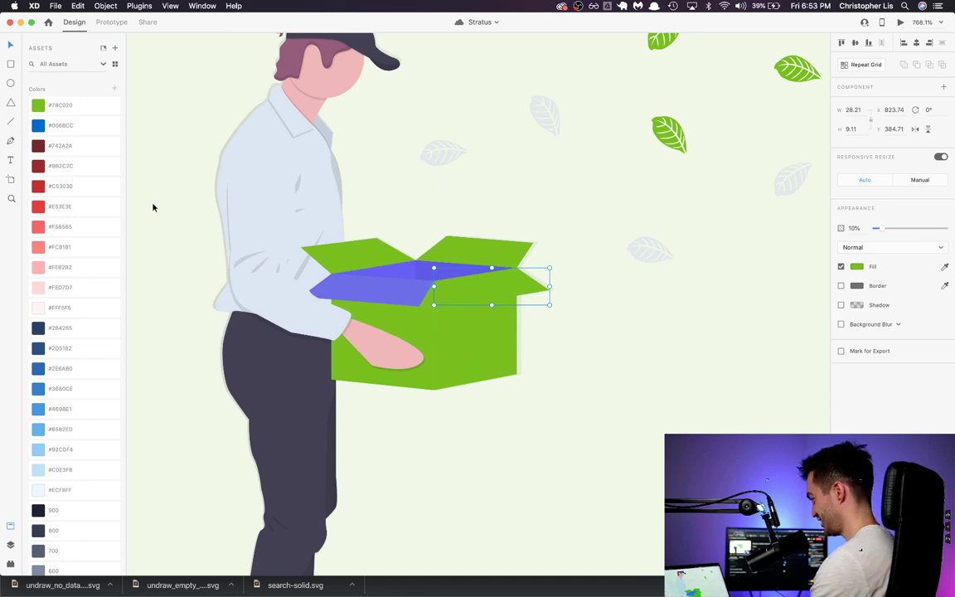
right_click(73, 109)
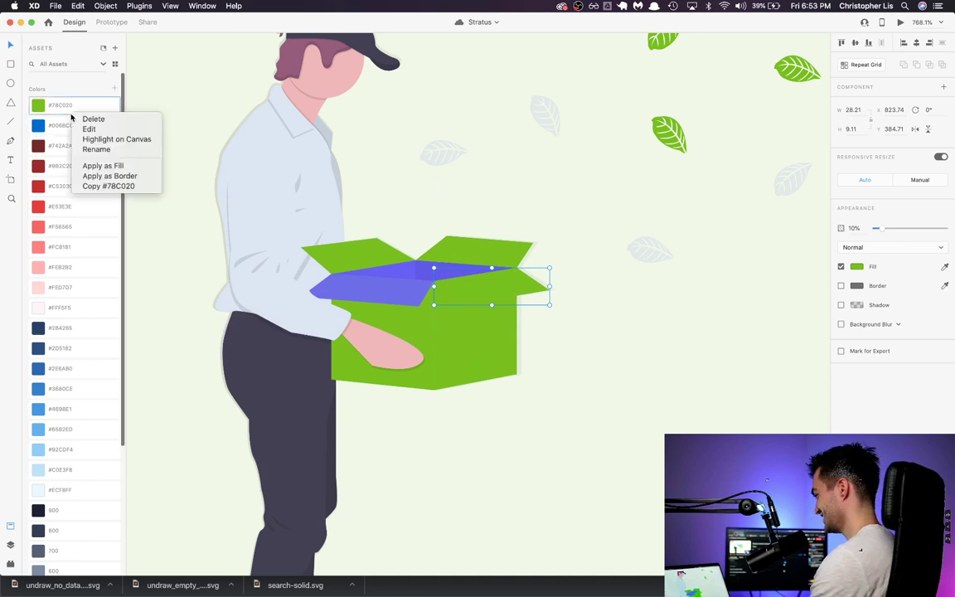
click(120, 186)
Step: Switch back to Chrome and set unDraw's illustration colour to #78C020
key(super+Tab)
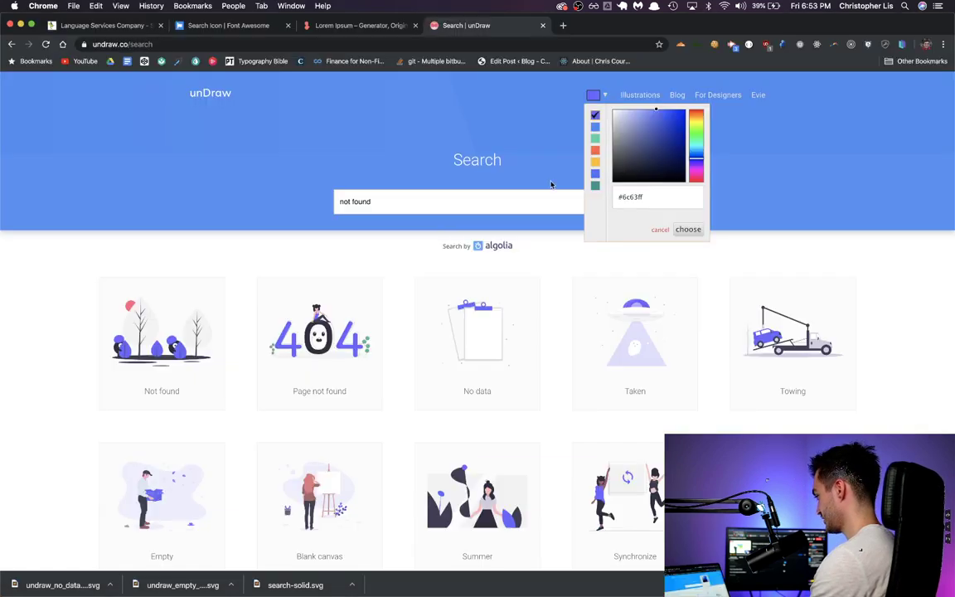
key(super+Tab)
key(super+Tab)
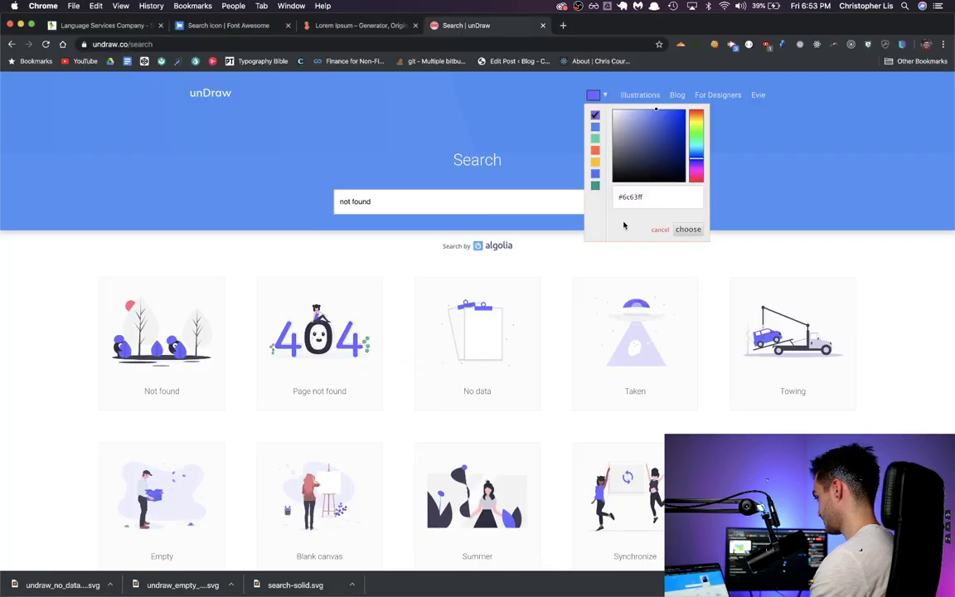
key(super+v)
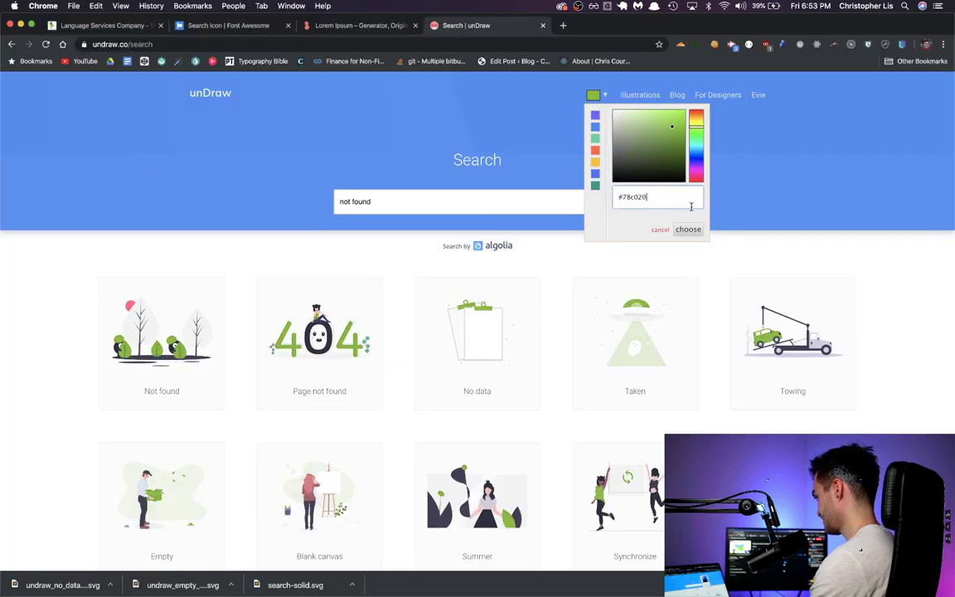
click(696, 231)
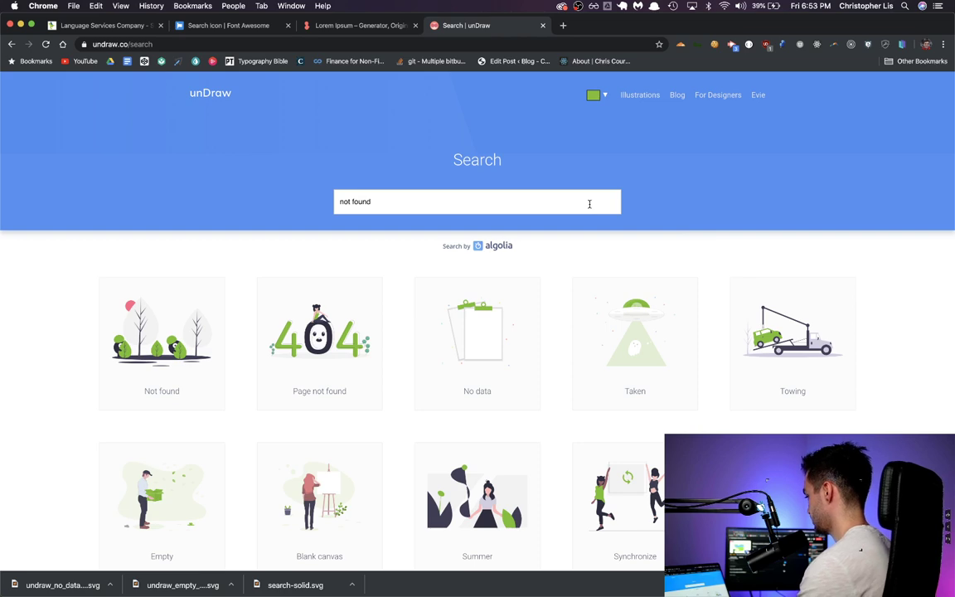
Step: Download the recoloured Empty illustration as an SVG
scroll(422, 273, down, 2)
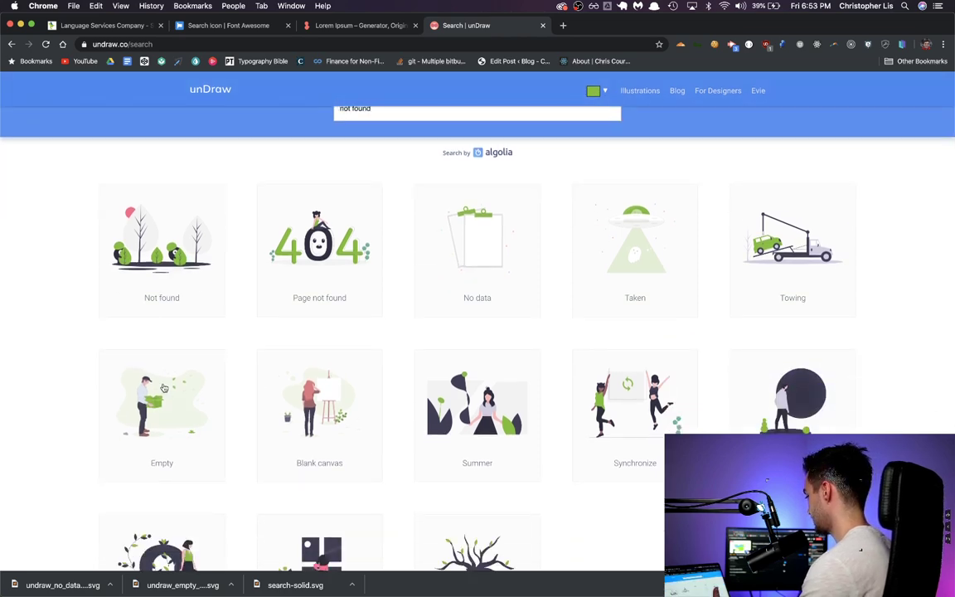
click(163, 406)
click(440, 398)
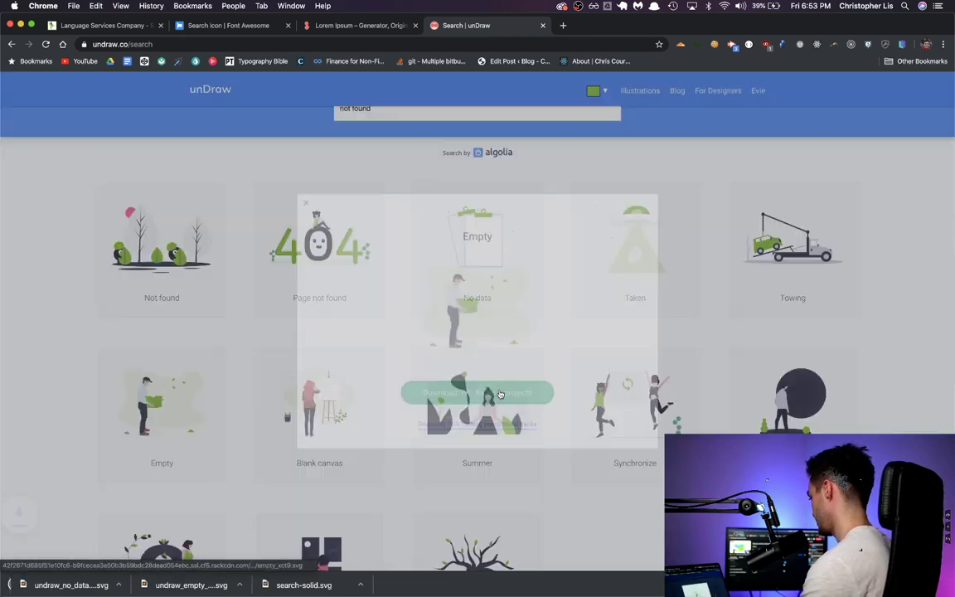
Step: Switch to Adobe XD and delete the manually recoloured illustration above the "No search results found" text
key(super+Tab)
scroll(351, 301, down, 2)
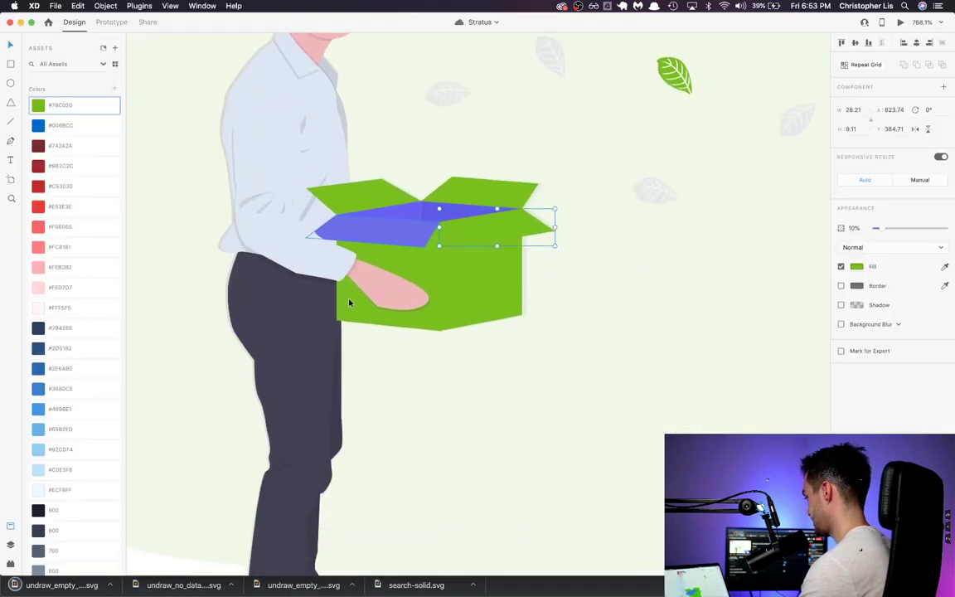
scroll(350, 302, down, 5)
scroll(349, 304, down, 5)
drag(568, 363, 237, 206)
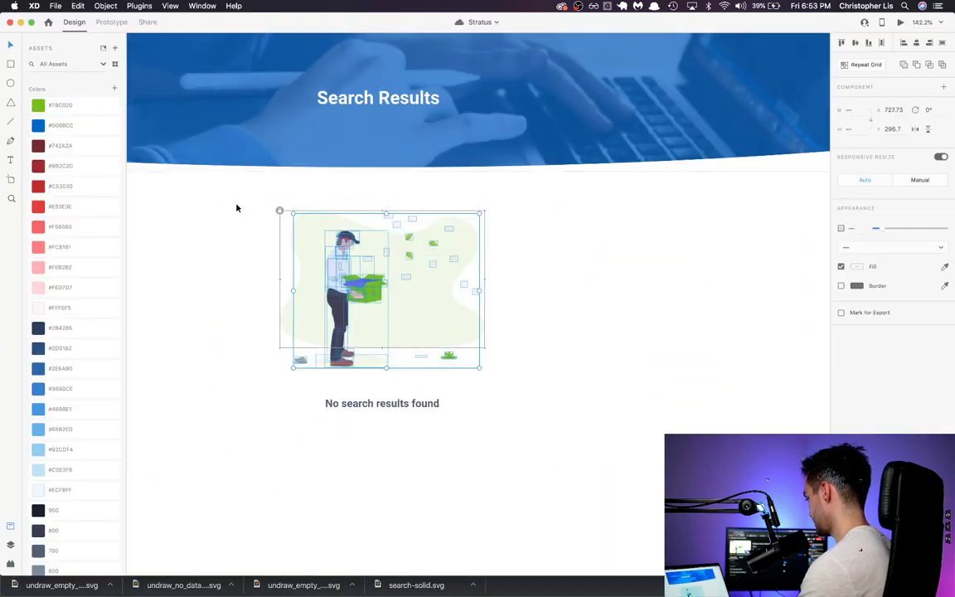
key(Delete)
key(super+shift+g)
key(Delete)
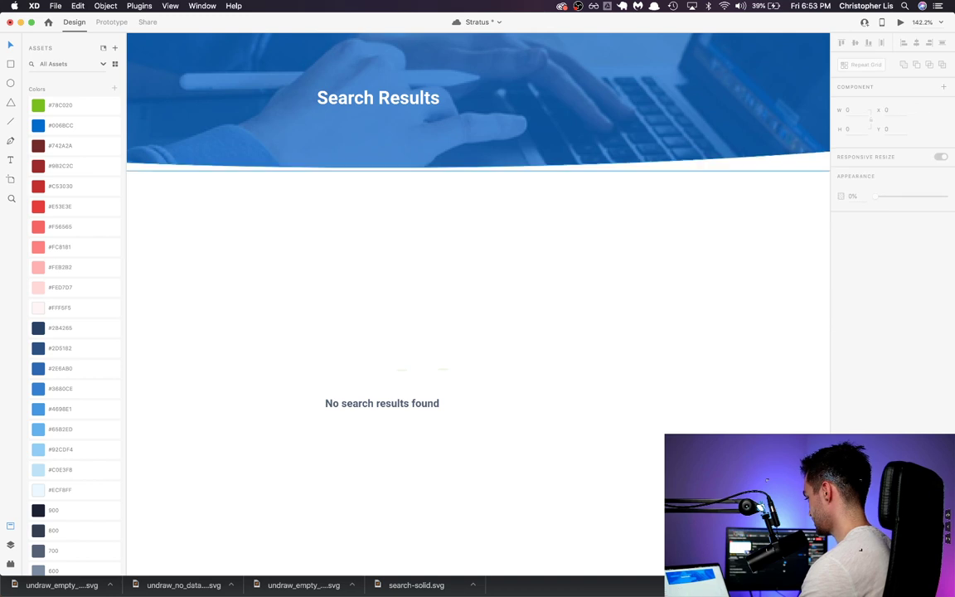
Step: Place the newly downloaded undraw_empty SVG on the Search Results artboard and move it to about X 451, Y 198
key(super+shift+Tab)
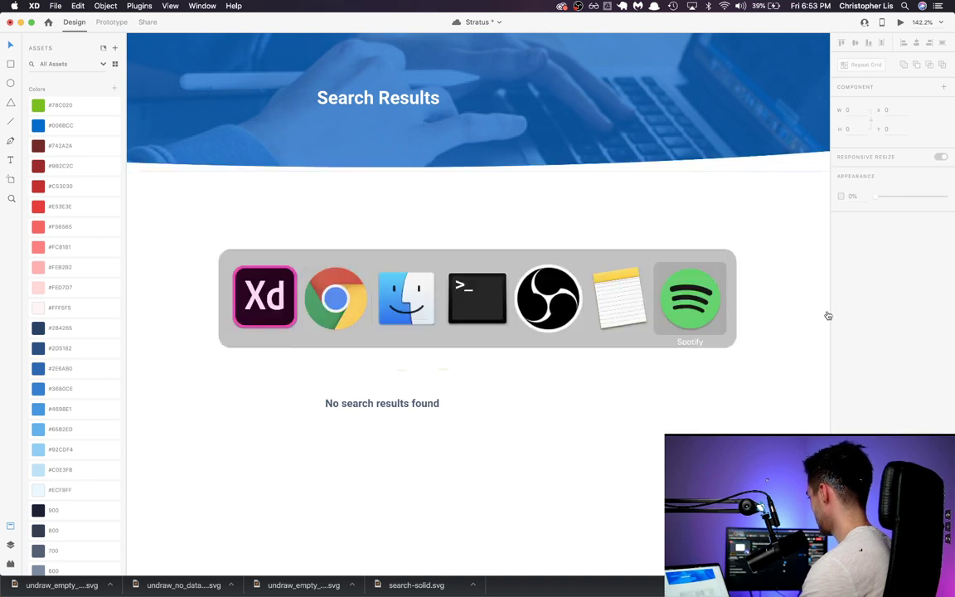
click(417, 303)
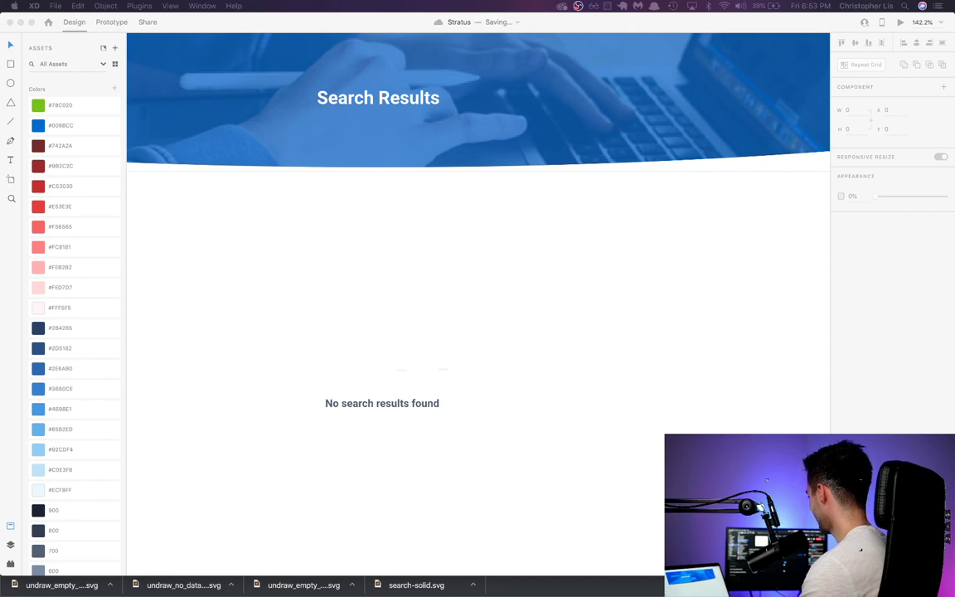
drag(61, 586, 336, 326)
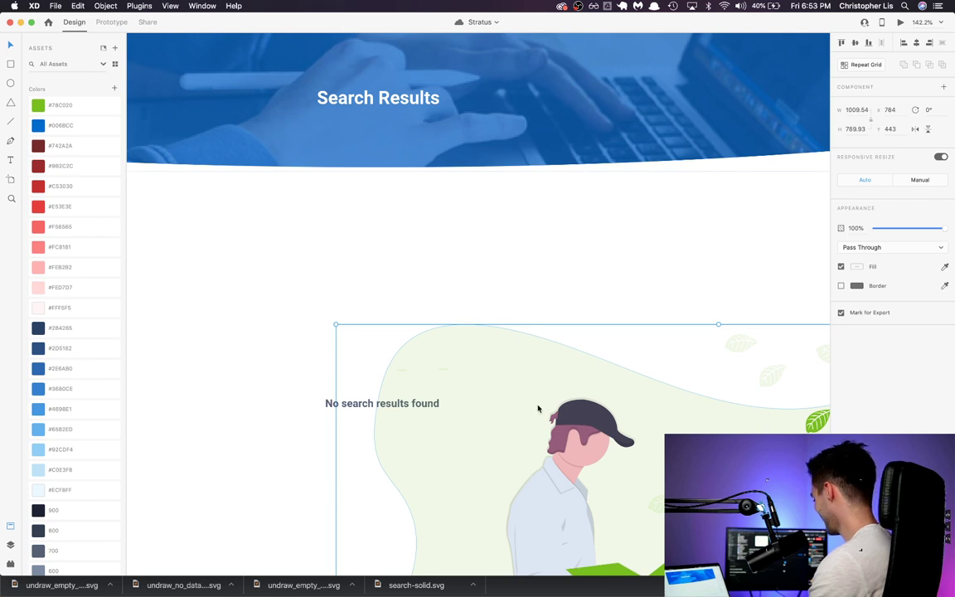
drag(538, 409, 286, 222)
scroll(287, 221, down, 5)
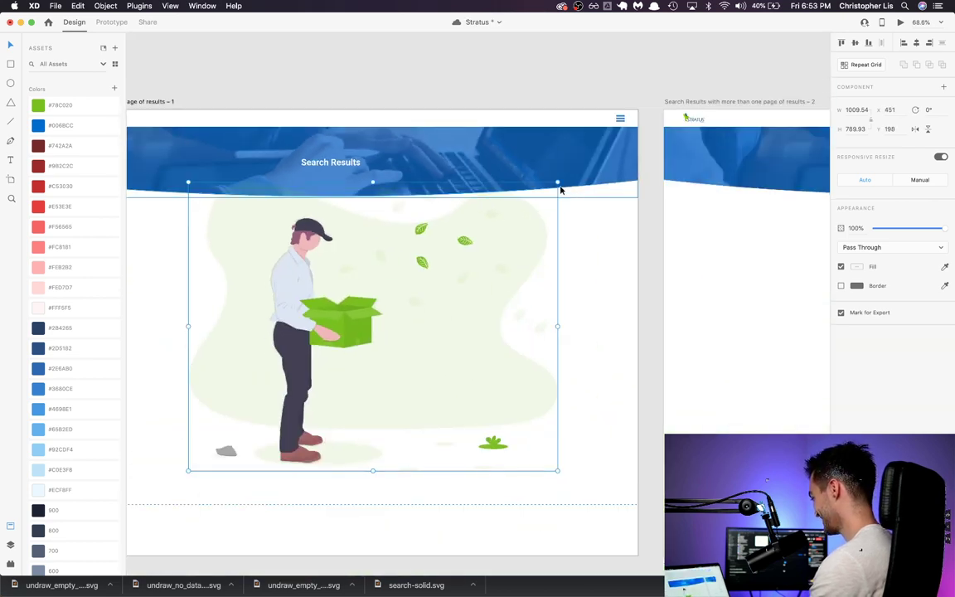
Step: Scale the new illustration down to about 300 × 235 and move it above the text to about X 698, Y 275
drag(560, 190, 440, 266)
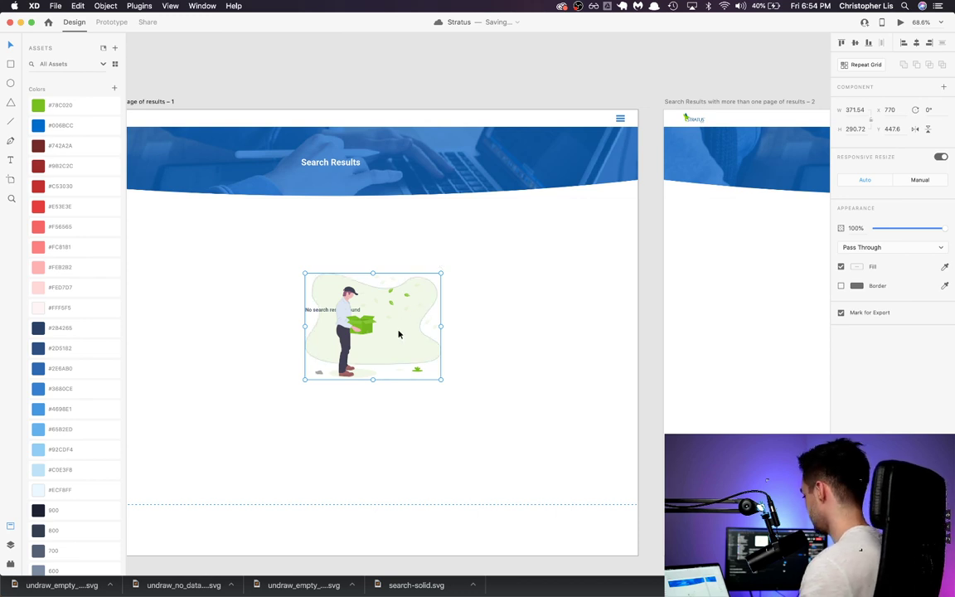
drag(399, 334, 358, 277)
scroll(358, 278, up, 5)
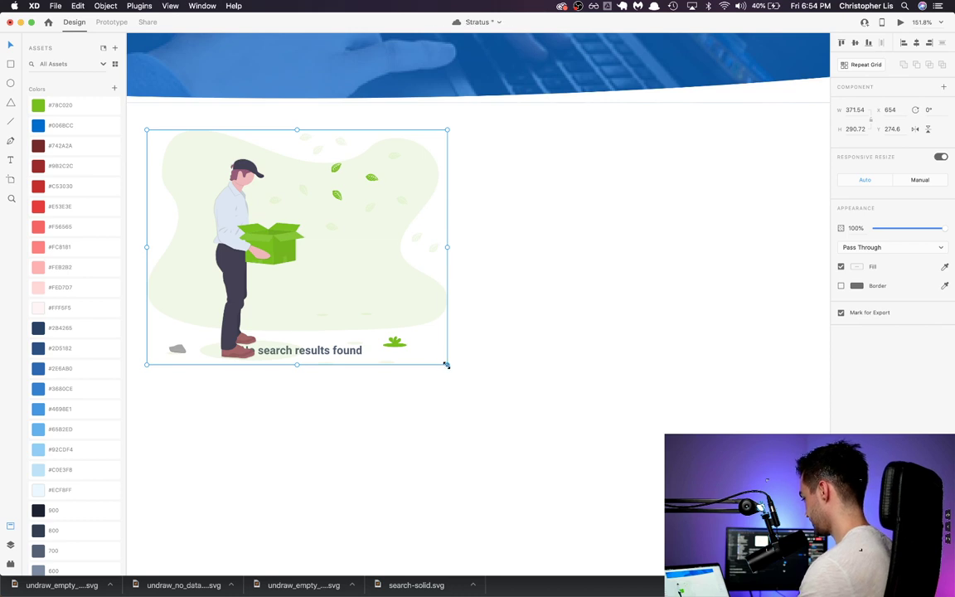
drag(446, 365, 388, 333)
mouse_move(340, 286)
mouse_down()
mouse_move(378, 290)
mouse_move(337, 283)
mouse_move(356, 286)
mouse_up()
scroll(355, 286, up, 5)
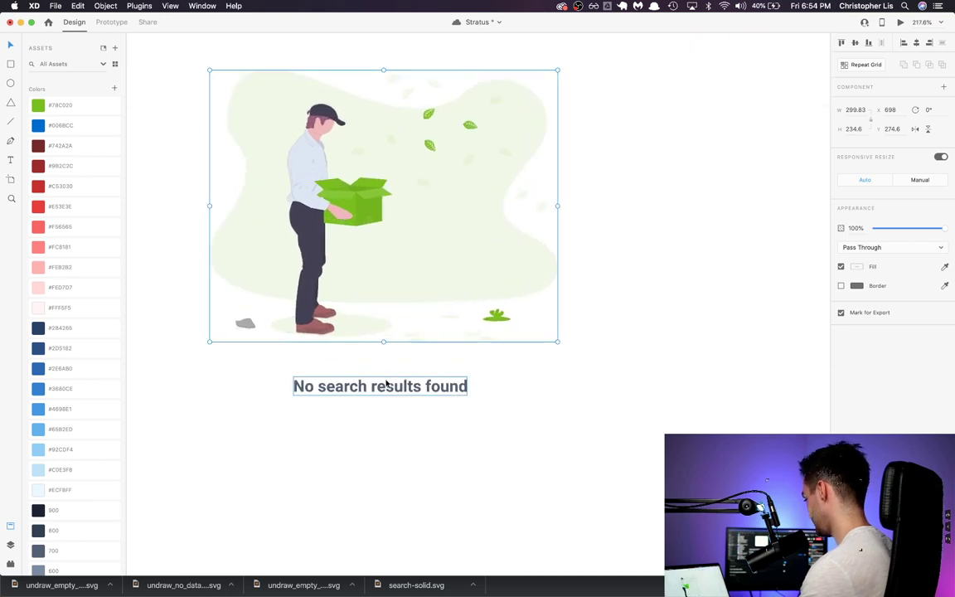
Step: Move the "No search results found" text over the illustration's lower right side, to about X 873, Y 416
drag(387, 383, 506, 241)
scroll(506, 241, down, 5)
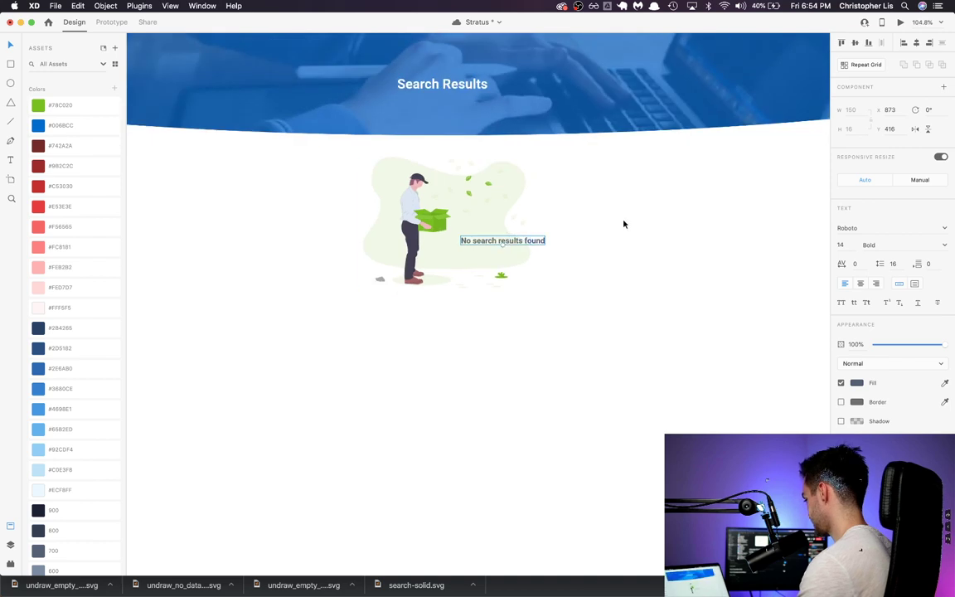
scroll(624, 224, up, 3)
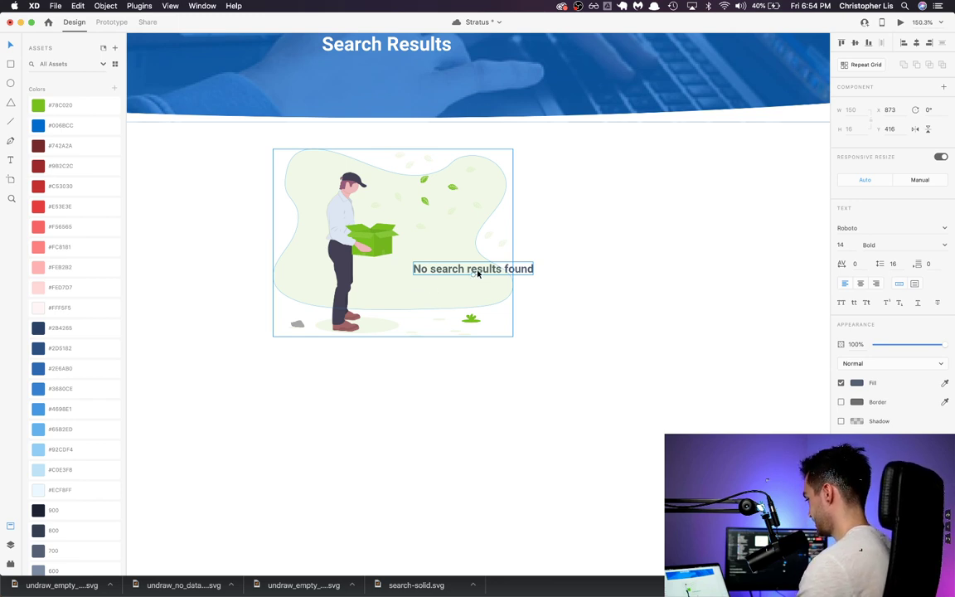
drag(478, 274, 456, 317)
key(super+z)
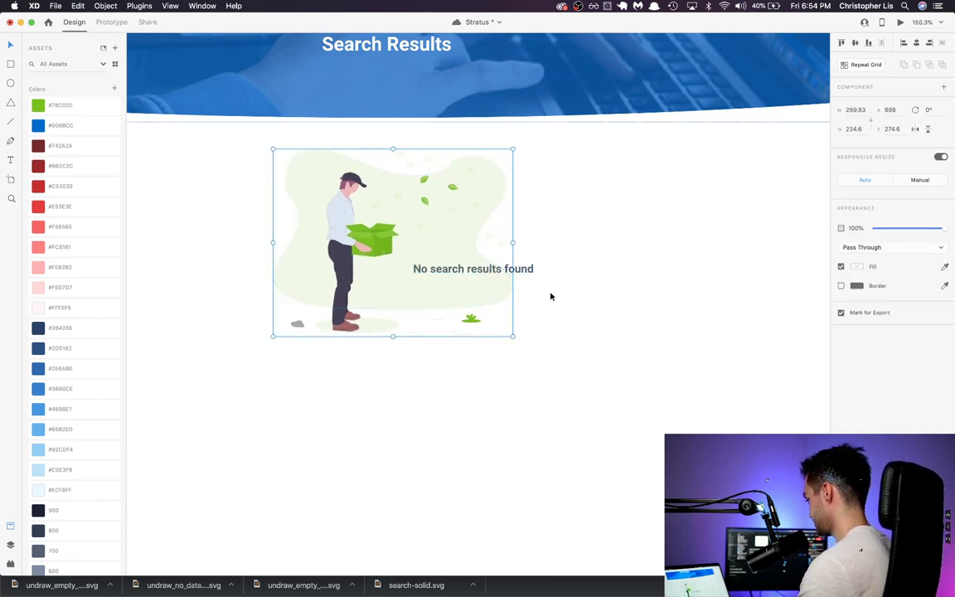
Step: Enlarge the "No search results found" text to size 22 and reposition it at about X 848, Y 418
double_click(515, 272)
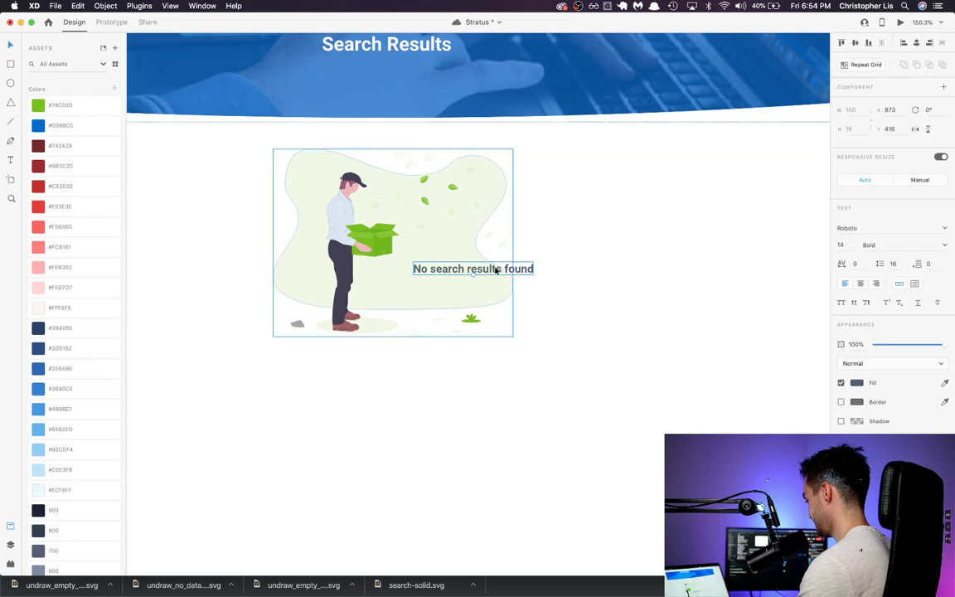
scroll(511, 274, up, 5)
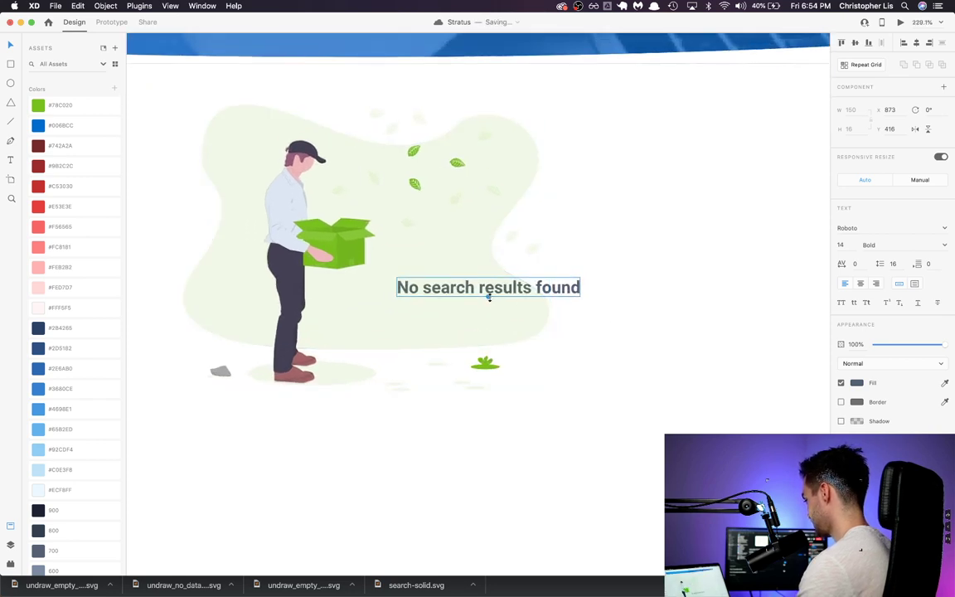
drag(488, 296, 488, 308)
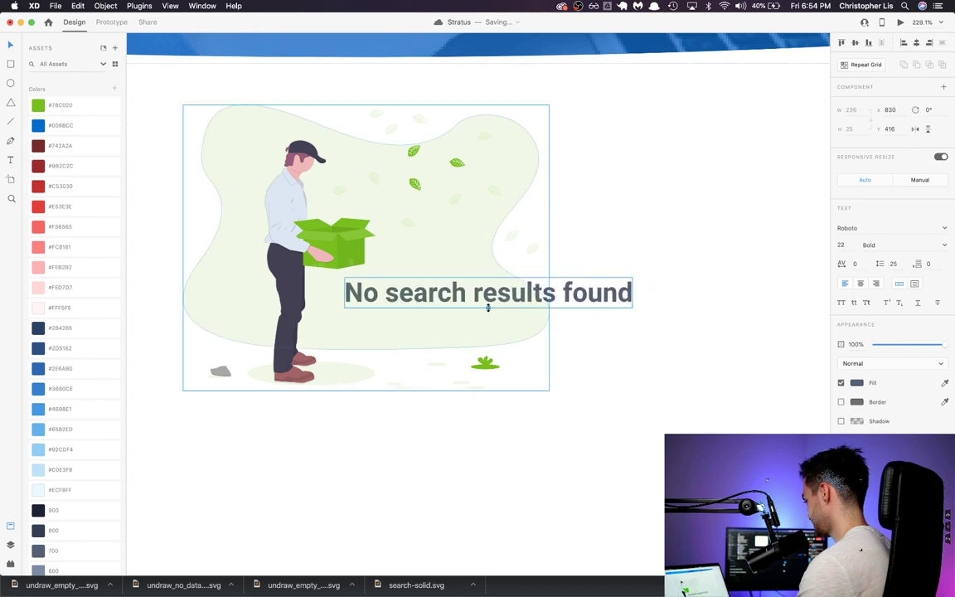
click(505, 310)
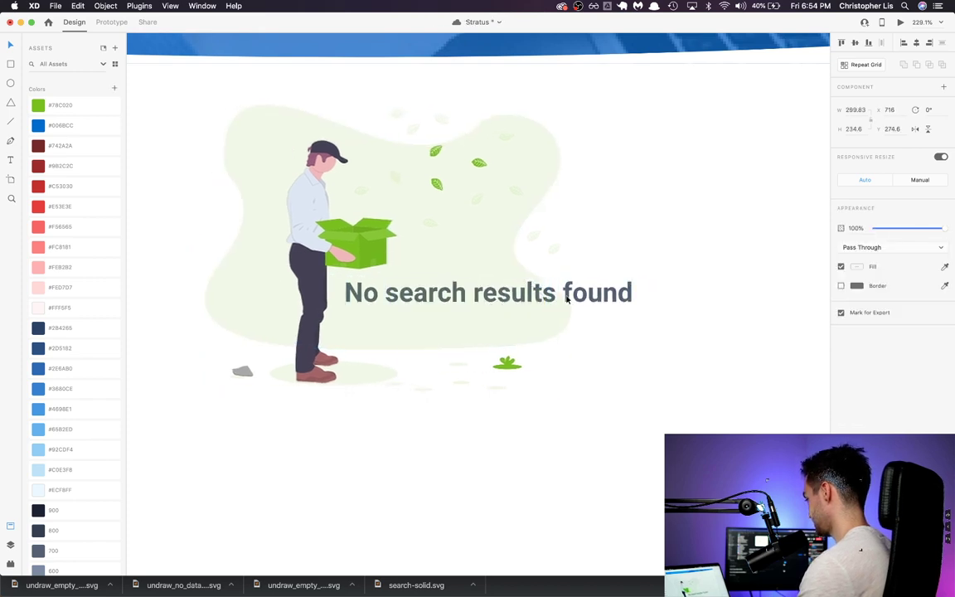
drag(560, 295, 581, 296)
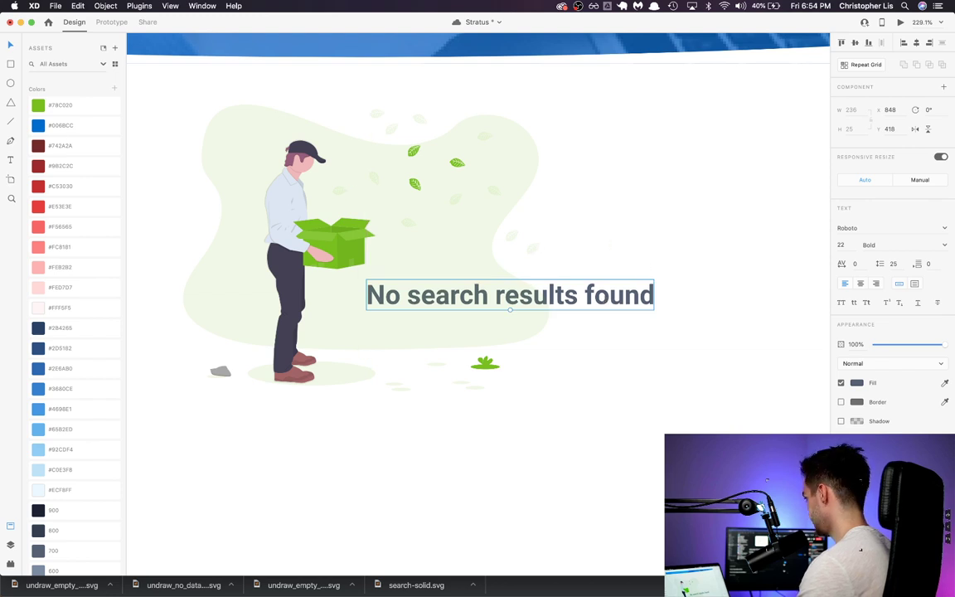
scroll(604, 226, left, 5)
scroll(603, 226, up, 3)
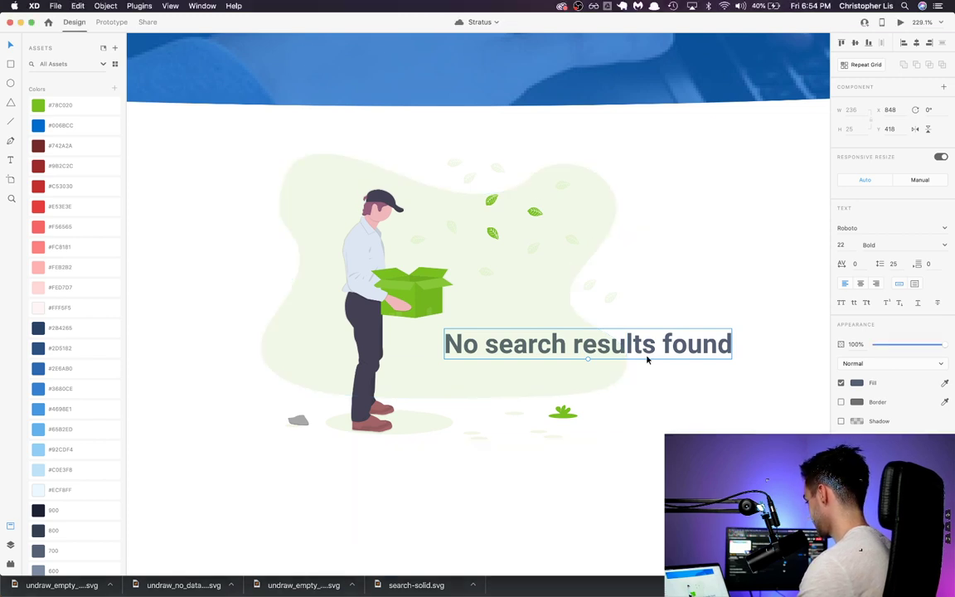
Step: Recolour the text with the green sampled from the illustration's box, darkened to about #415F1D
key(i)
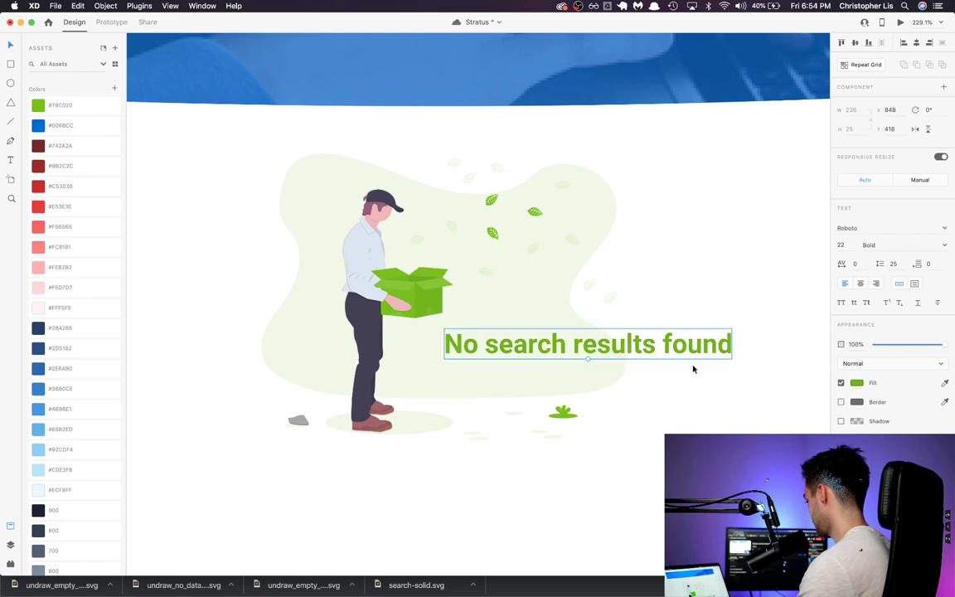
scroll(694, 367, down, 5)
click(697, 387)
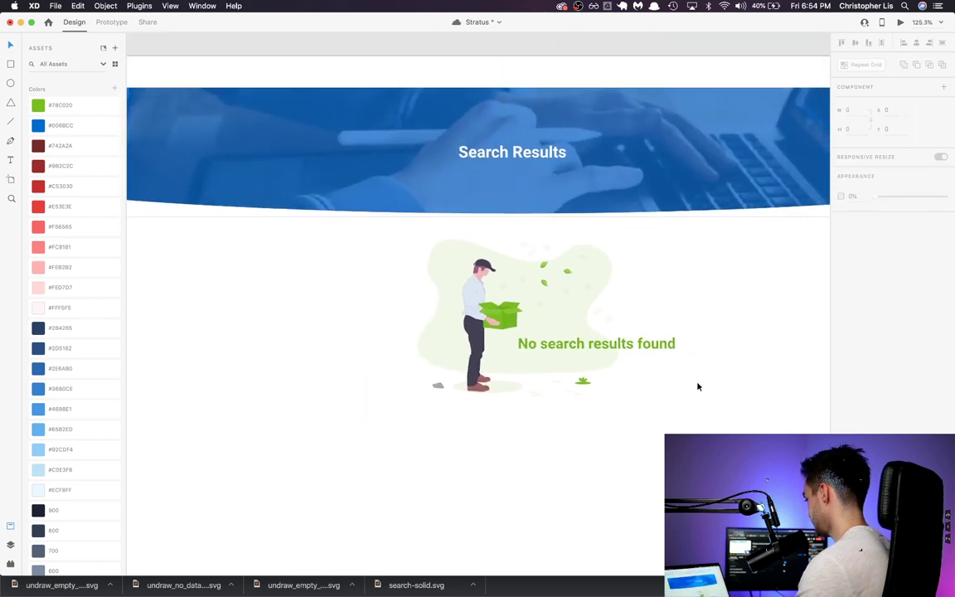
click(639, 349)
click(860, 385)
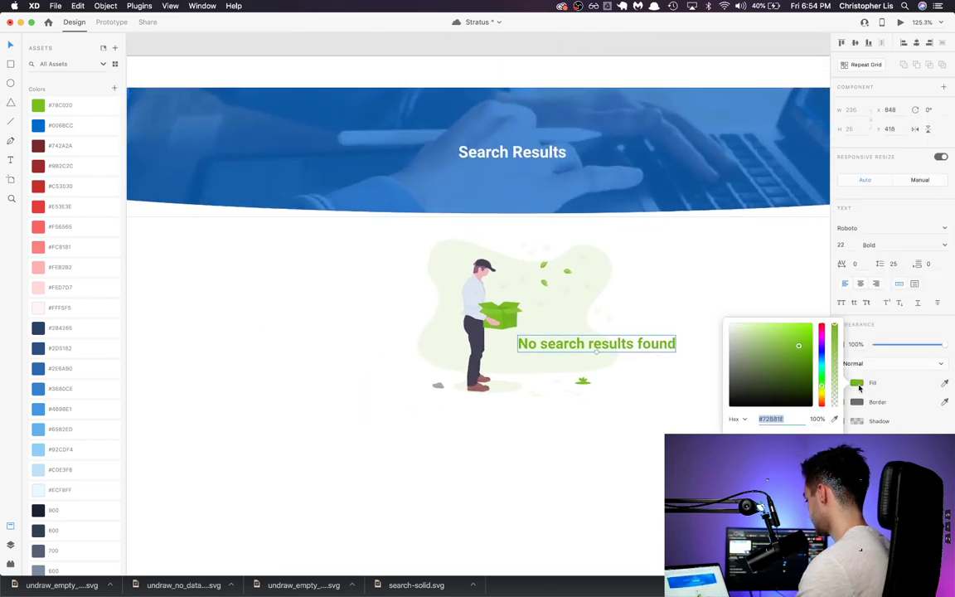
drag(786, 366, 791, 368)
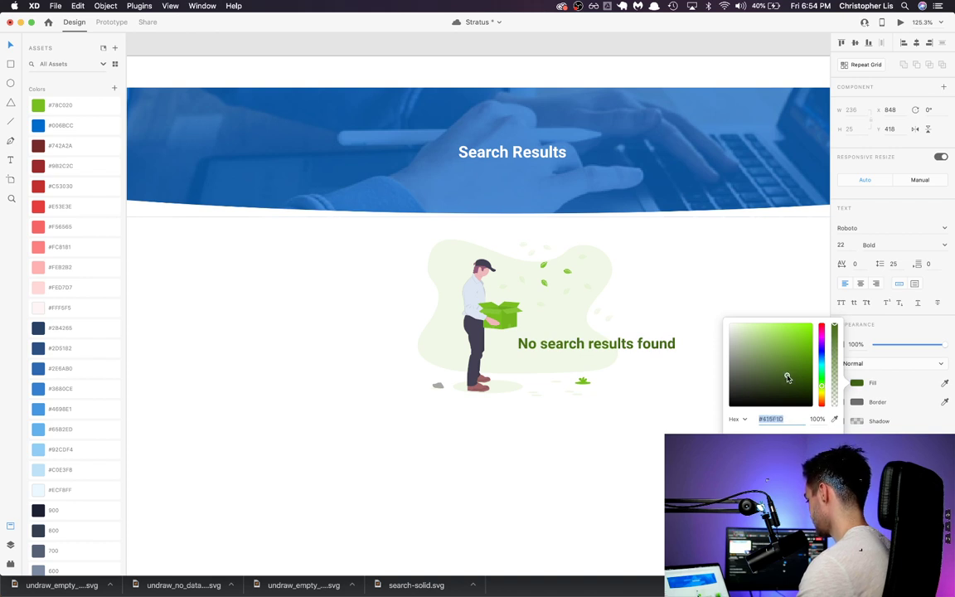
click(703, 298)
Step: Delete the blue Search Results banner from the artboard with the Empty illustration
scroll(704, 298, right, 2)
scroll(703, 298, down, 5)
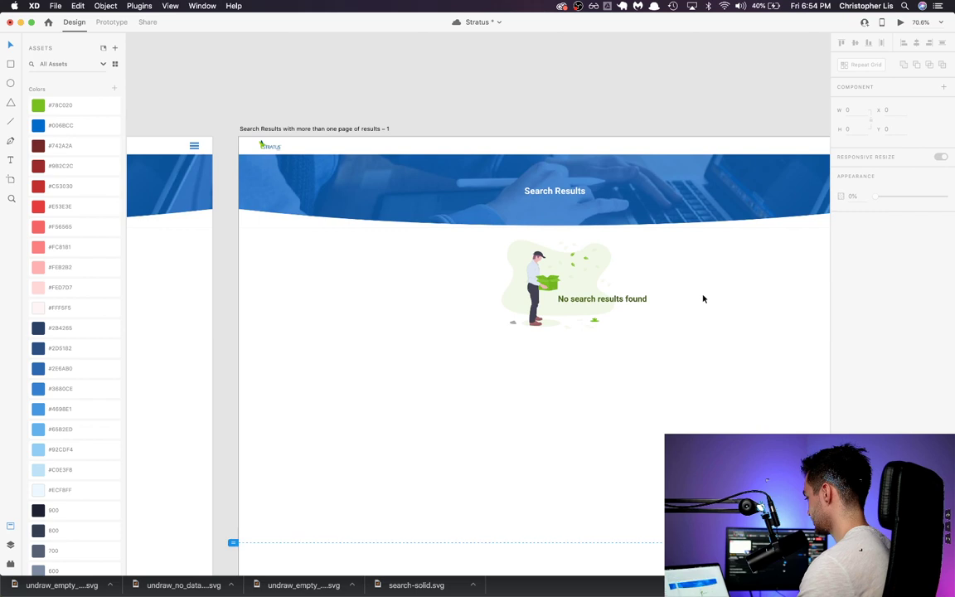
scroll(703, 299, right, 2)
scroll(703, 298, right, 3)
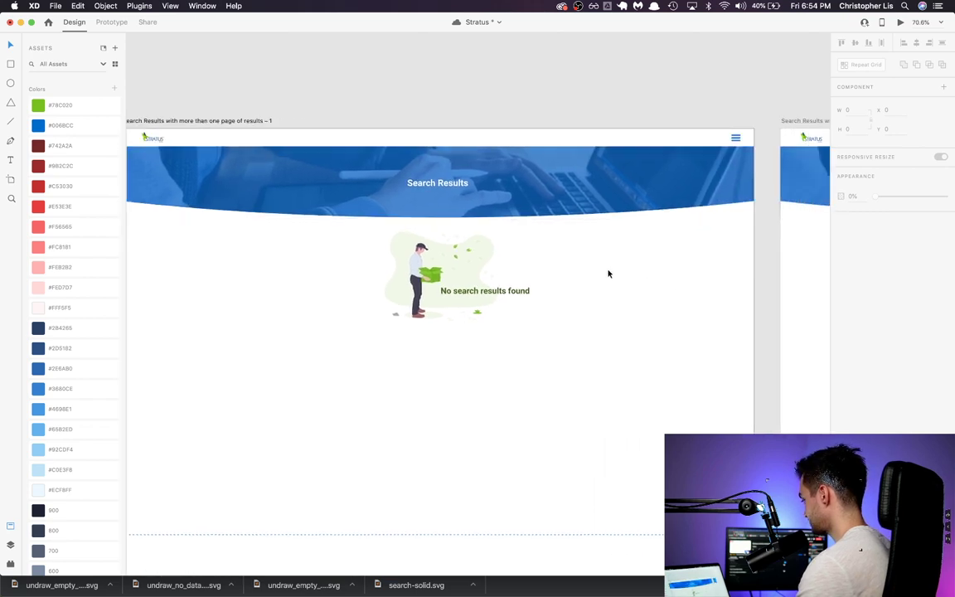
scroll(567, 246, down, 3)
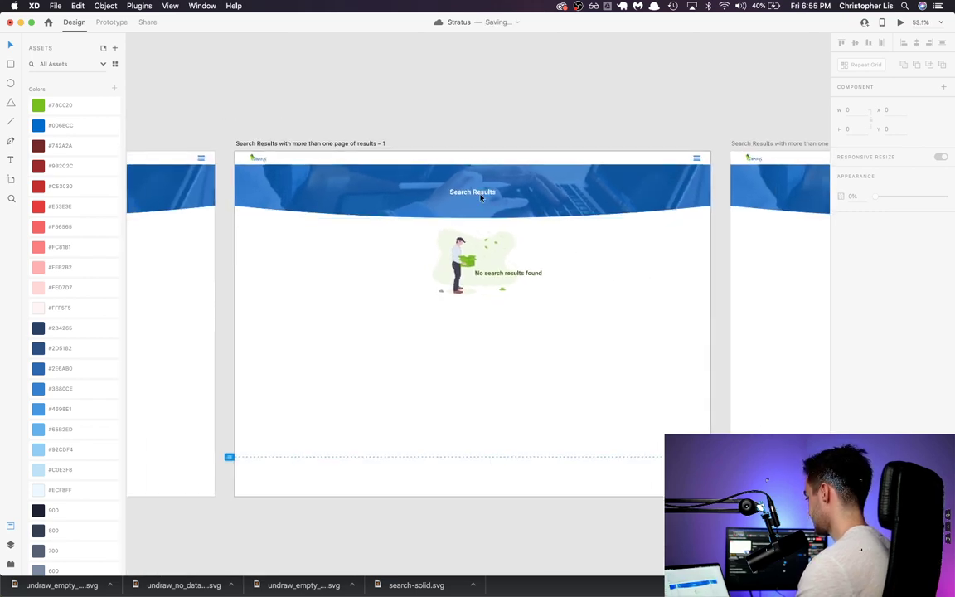
scroll(501, 213, right, 5)
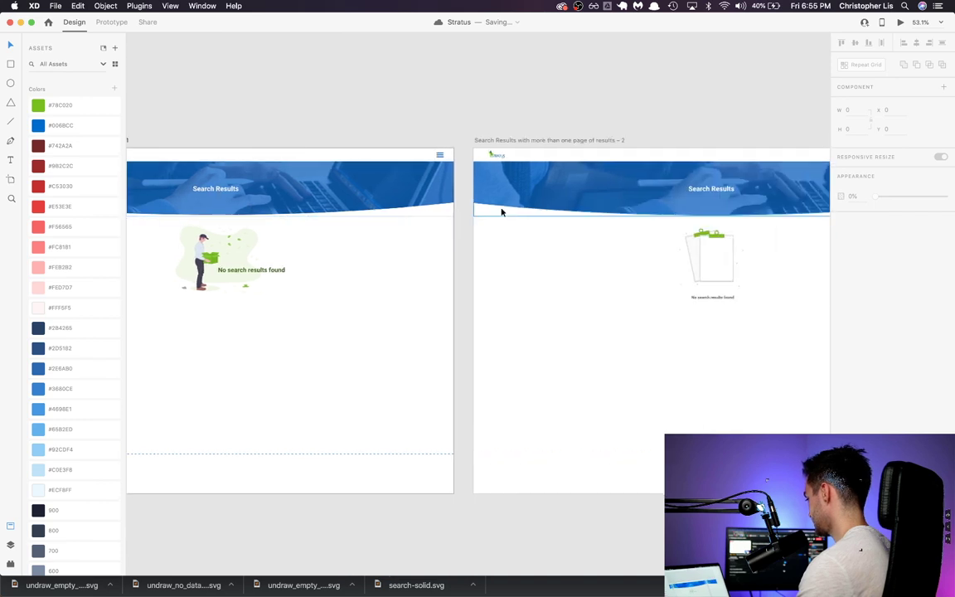
scroll(501, 212, left, 4)
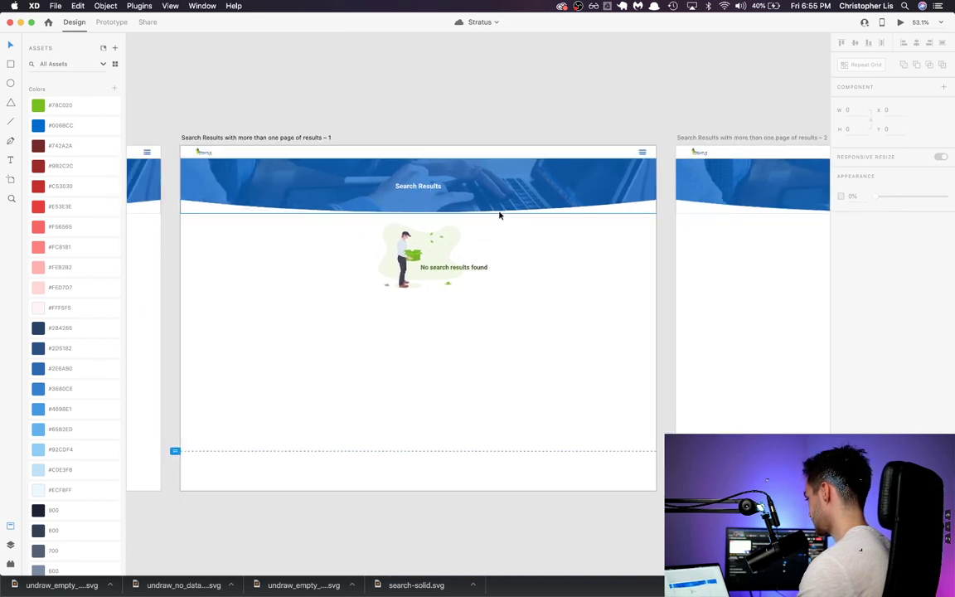
click(338, 175)
key(Delete)
Step: Move the illustration and its text together up toward the header, to about X 647, Y 135
click(388, 216)
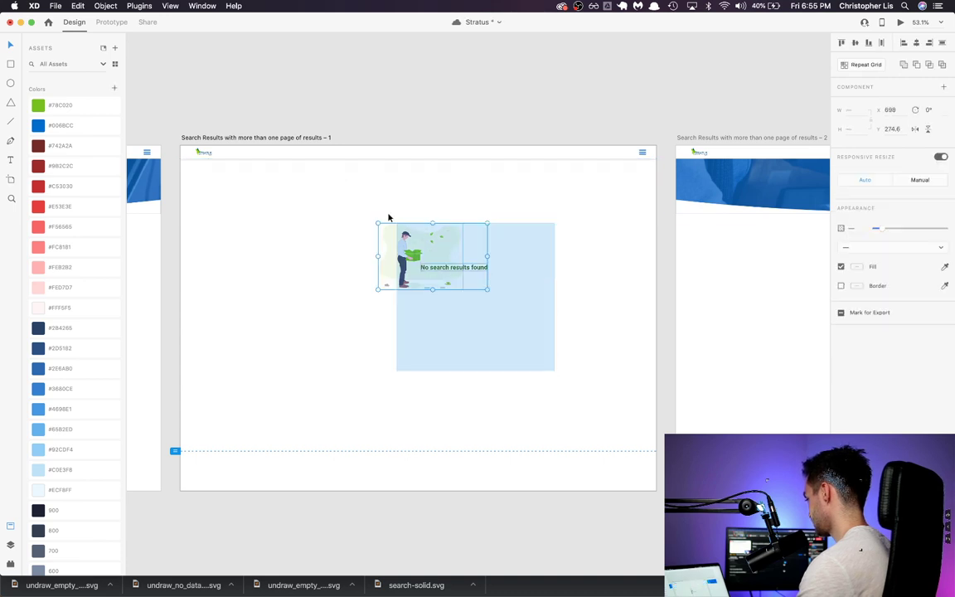
mouse_move(397, 217)
mouse_down()
mouse_move(380, 184)
mouse_move(407, 205)
mouse_up()
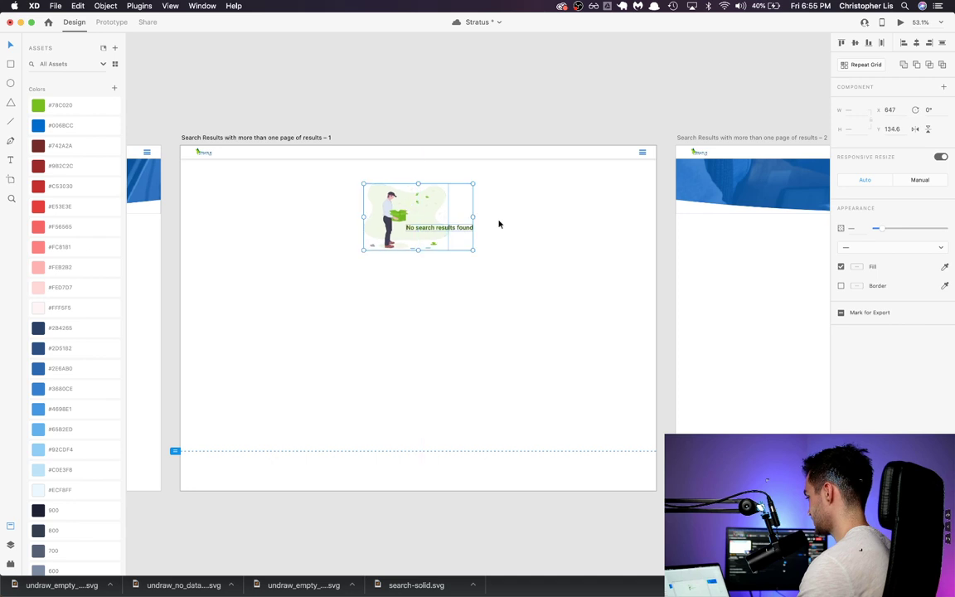
click(545, 239)
Step: Compare the layout without a banner against the neighbouring Search Results artboards
scroll(524, 250, down, 2)
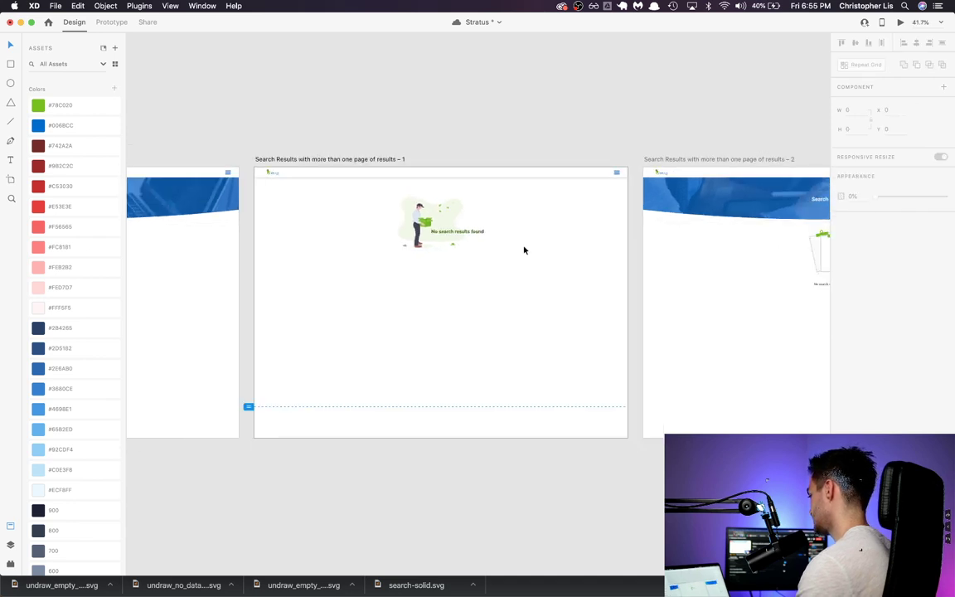
scroll(524, 250, left, 2)
scroll(525, 217, up, 3)
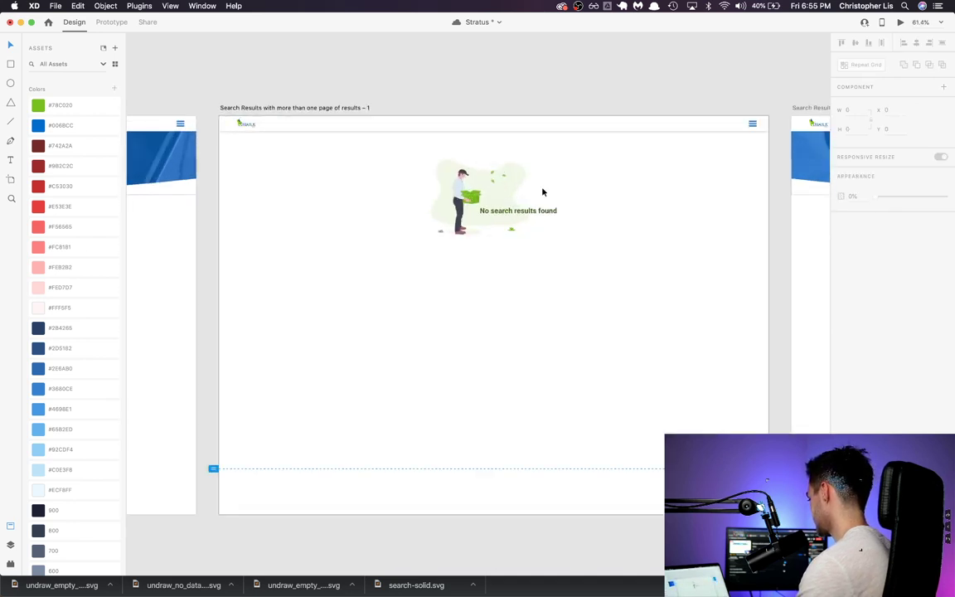
scroll(599, 175, right, 5)
scroll(599, 175, down, 4)
scroll(600, 176, left, 2)
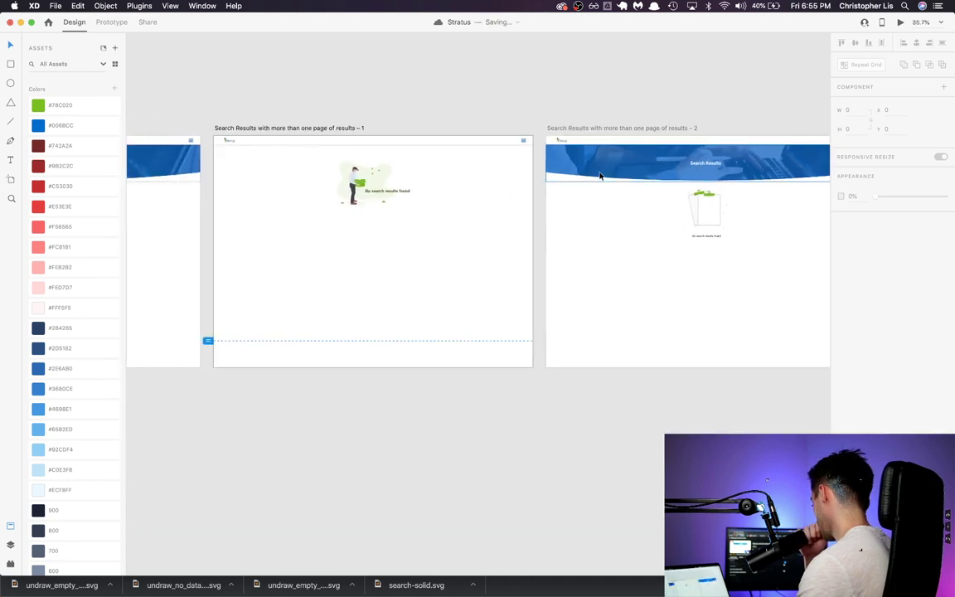
scroll(721, 179, left, 3)
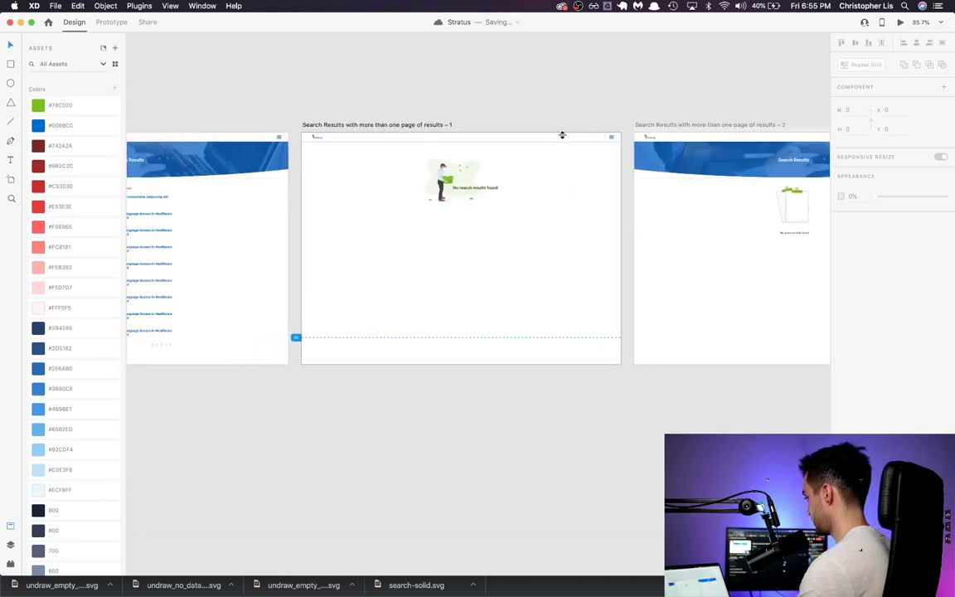
Step: Enlarge the illustration to about 423 × 331 while keeping its upper left corner at X 647
scroll(584, 289, up, 4)
scroll(583, 289, up, 3)
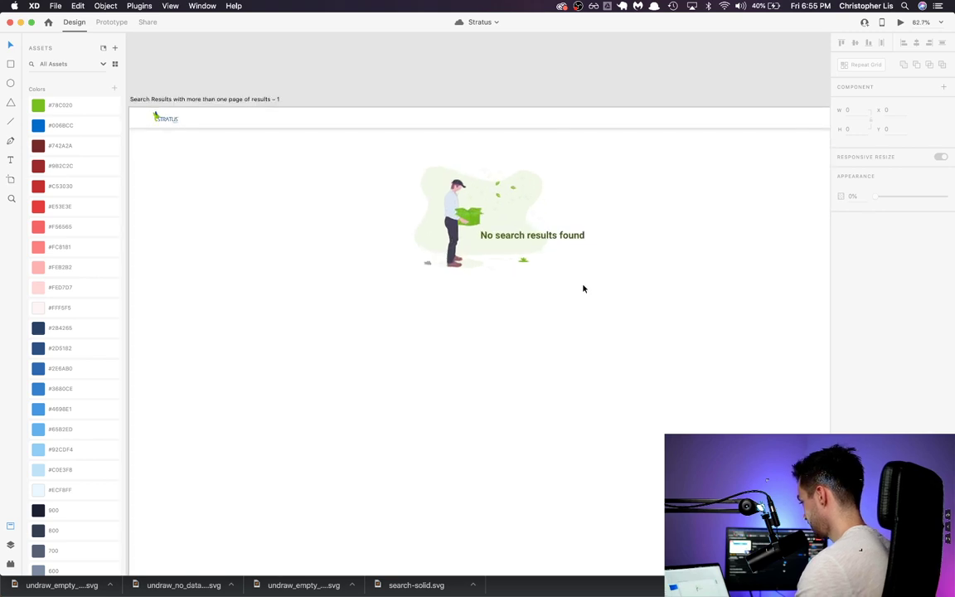
click(488, 252)
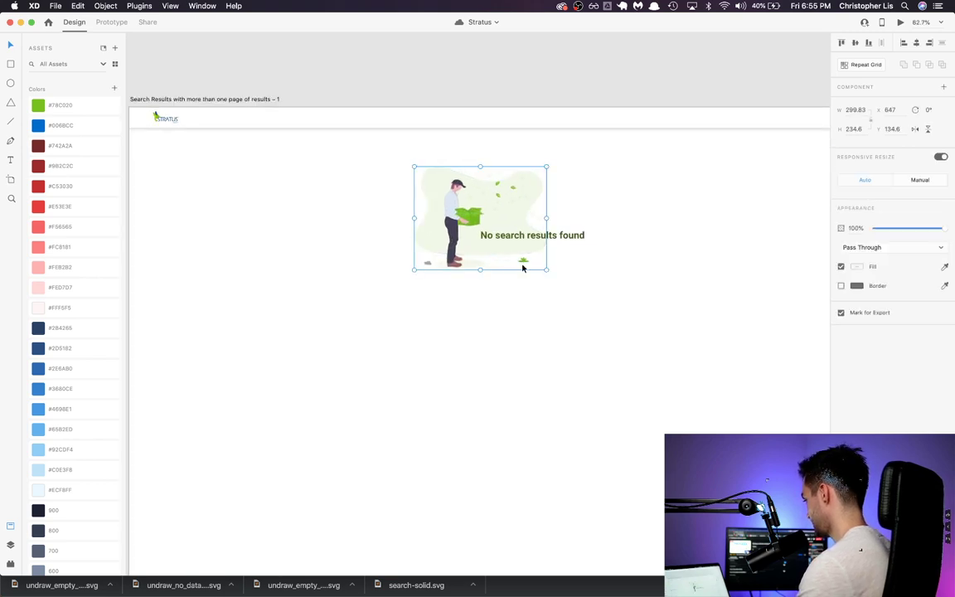
drag(544, 275, 601, 312)
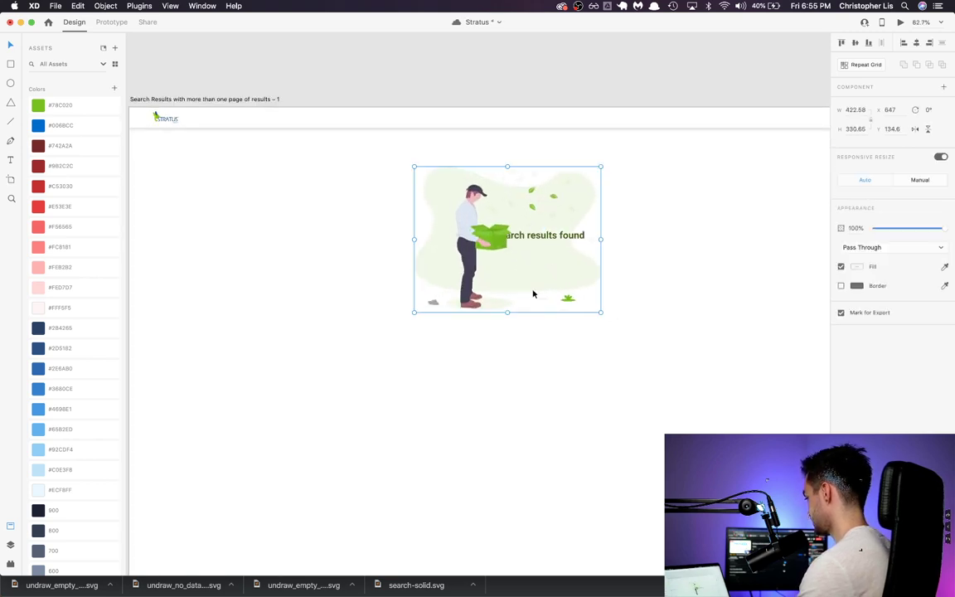
drag(554, 241, 599, 242)
key(super+z)
key(super+z)
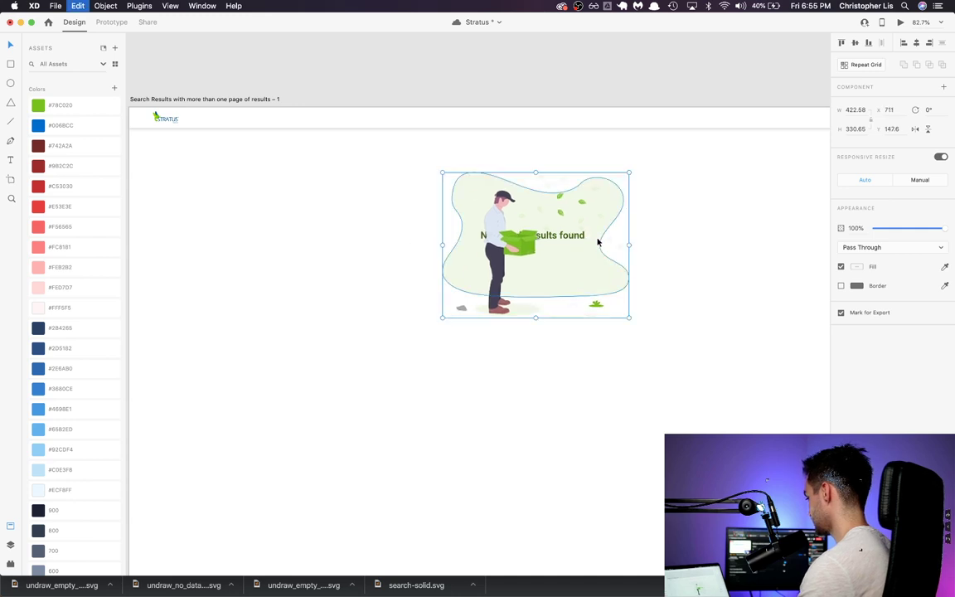
Step: Lock the illustration and bring the "No search results found" text in front of it
key(super+l)
click(570, 236)
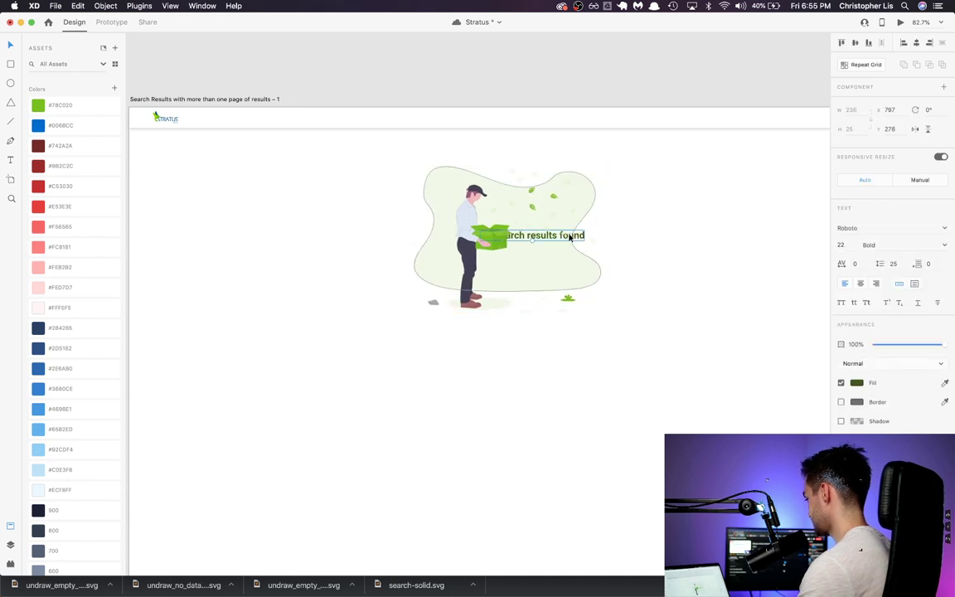
key(super+shift+bracketright)
Step: Move the text to the illustration's lower right edge and enlarge its font to just under size 28
drag(573, 243, 609, 264)
scroll(678, 261, down, 5)
key(super+shift+period)
key(super+shift+period)
key(super+shift+period)
key(super+shift+period)
key(super+shift+period)
key(super+shift+period)
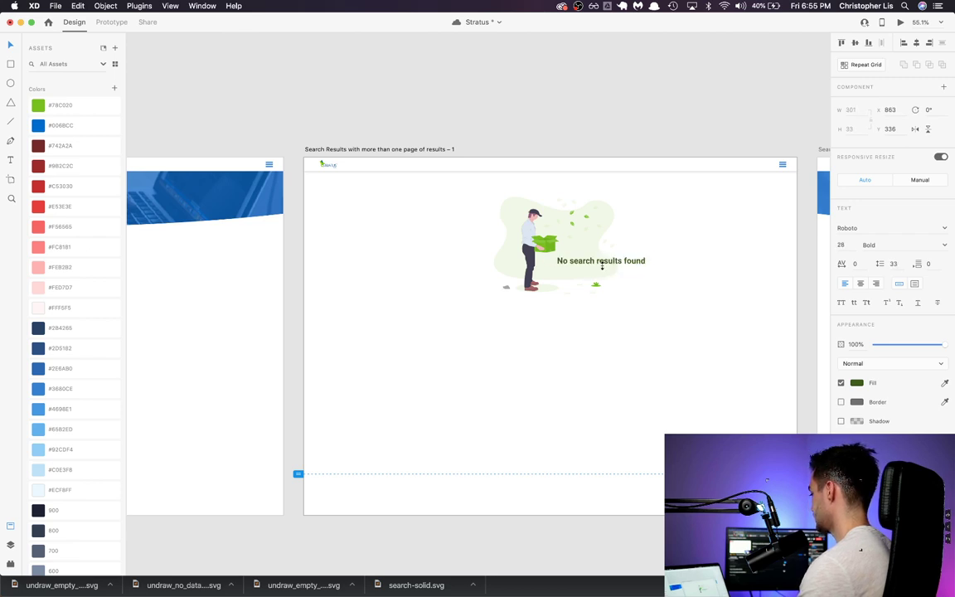
drag(610, 266, 618, 264)
drag(667, 313, 640, 291)
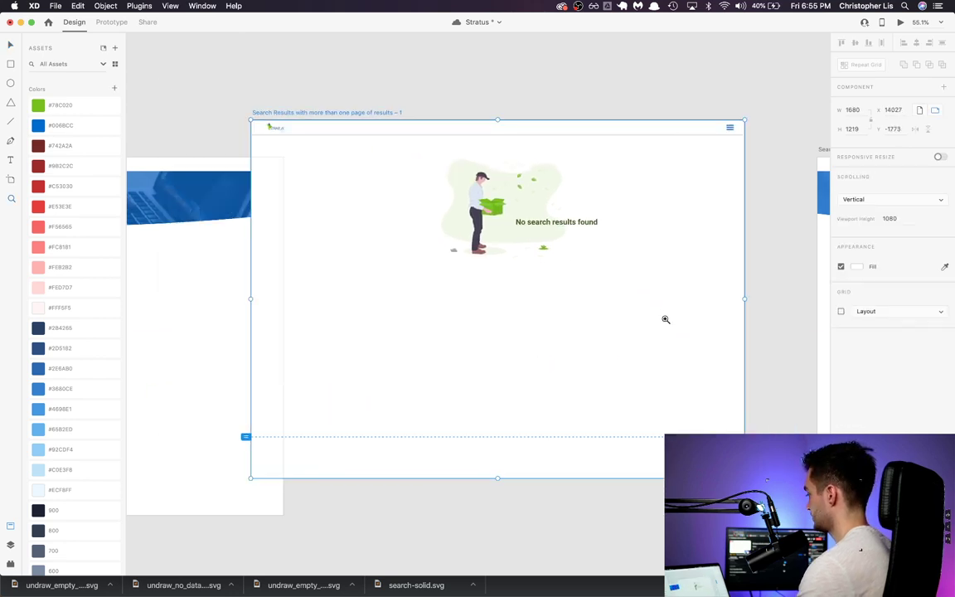
key(super+z)
scroll(636, 90, up, 3)
scroll(615, 279, up, 3)
scroll(618, 296, down, 5)
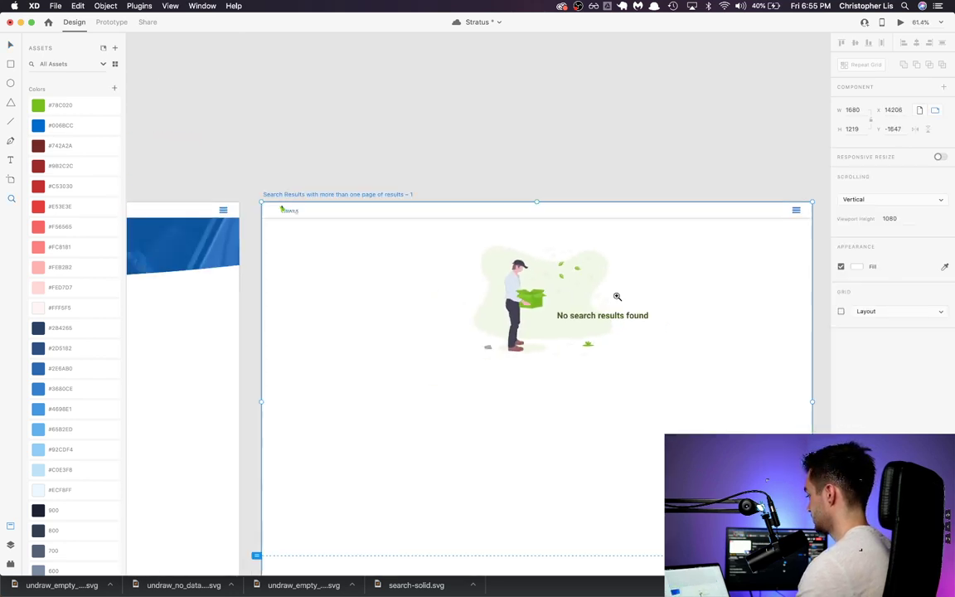
Step: Group the locked illustration with the "No search results found" text and center the group horizontally on the artboard
scroll(618, 296, right, 3)
click(582, 295)
drag(542, 324, 412, 256)
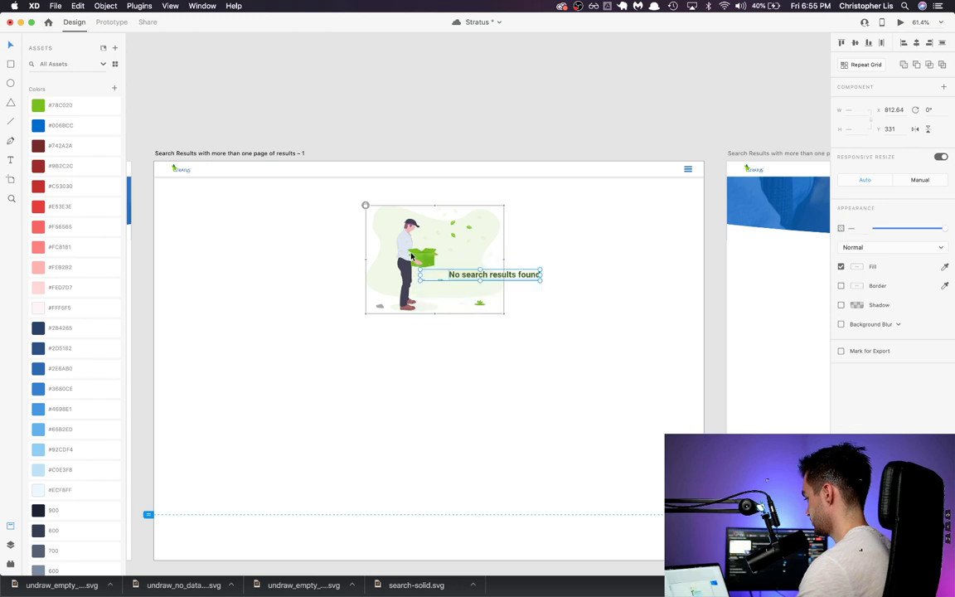
key(super+shift+l)
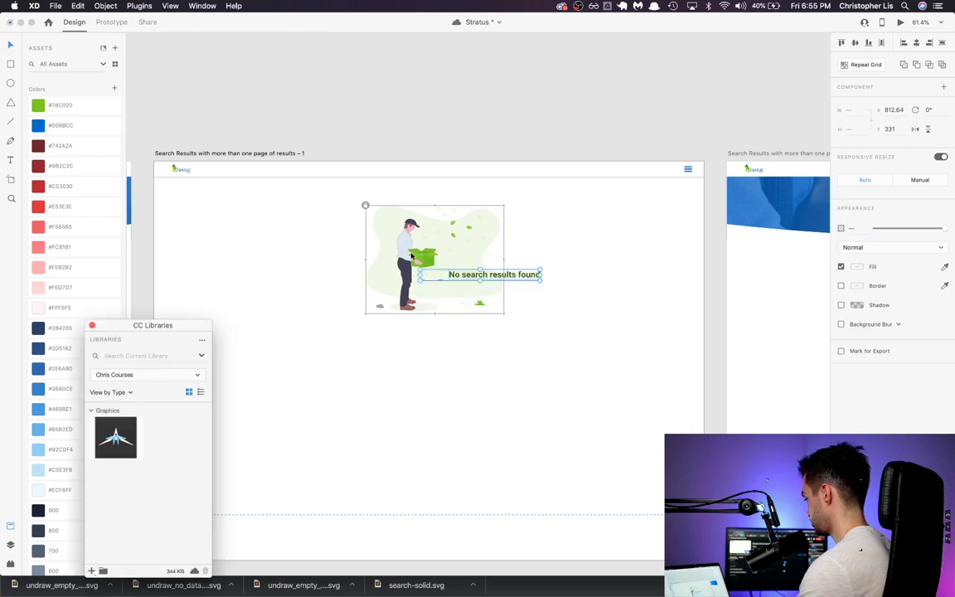
click(92, 325)
key(super+l)
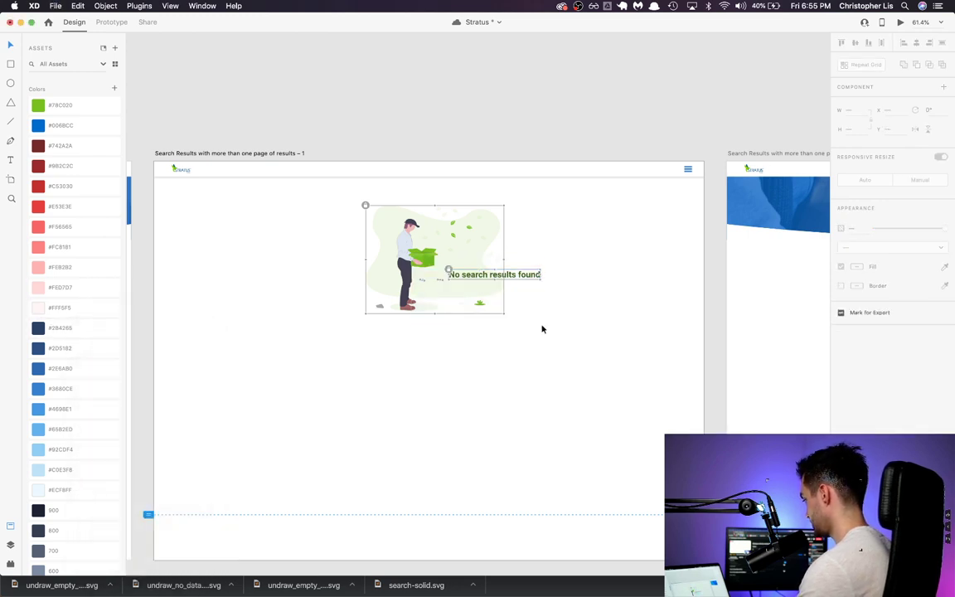
key(super+g)
click(543, 330)
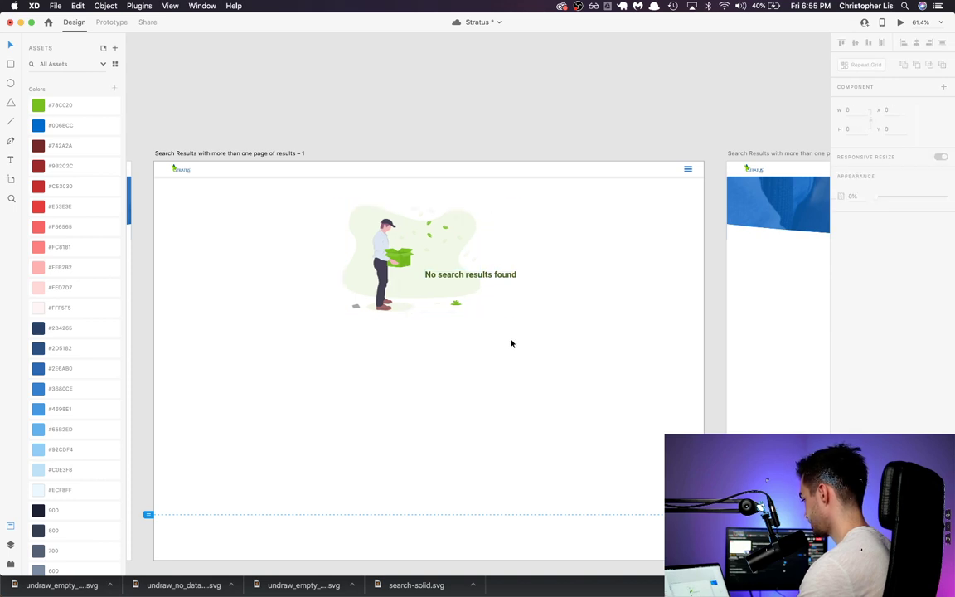
Step: Group the white box, "Blog posts" text and Search button under the home page header and copy that search bar
scroll(422, 335, up, 3)
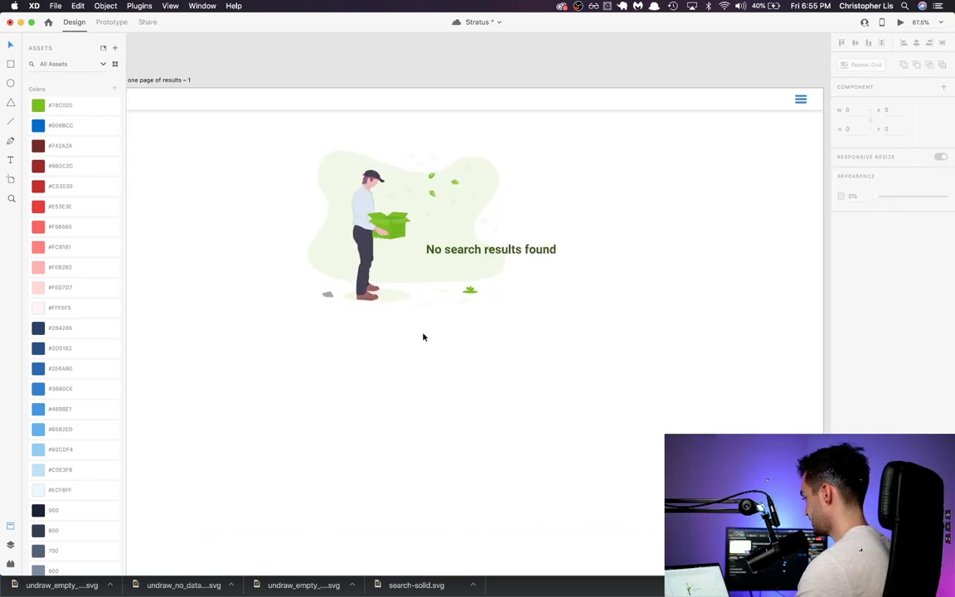
scroll(348, 332, down, 5)
scroll(348, 332, left, 5)
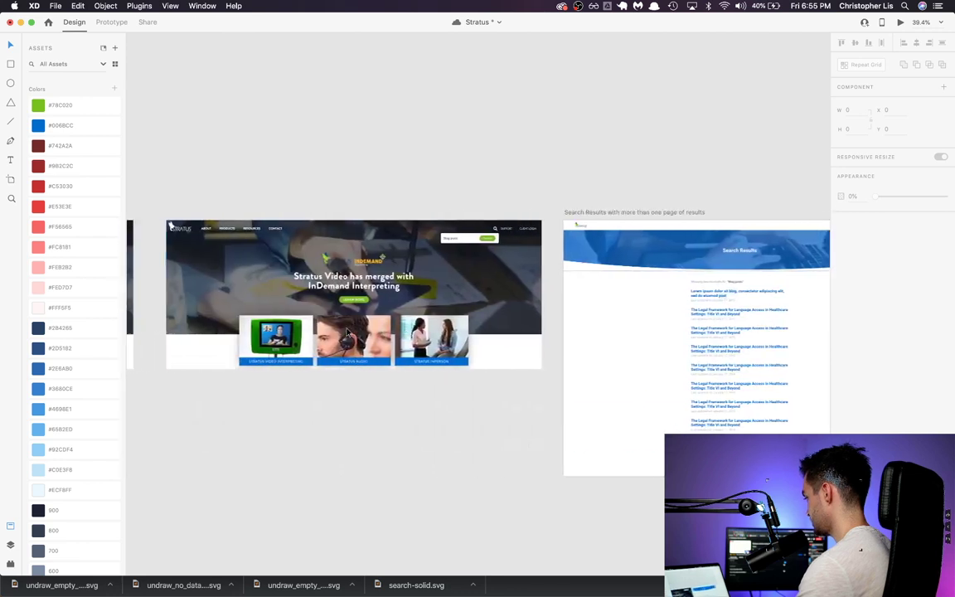
scroll(424, 238, up, 4)
click(505, 240)
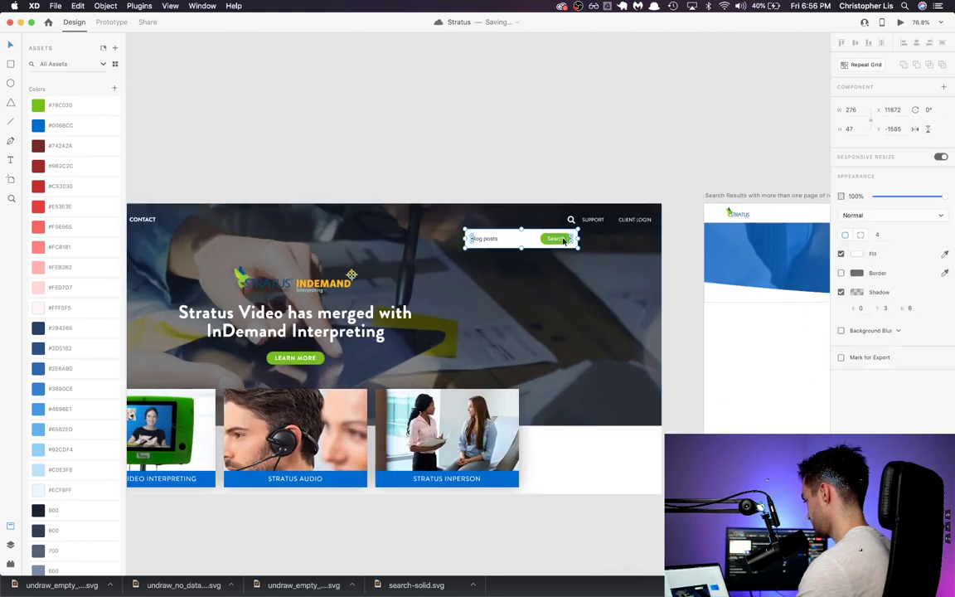
click(564, 257)
double_click(554, 240)
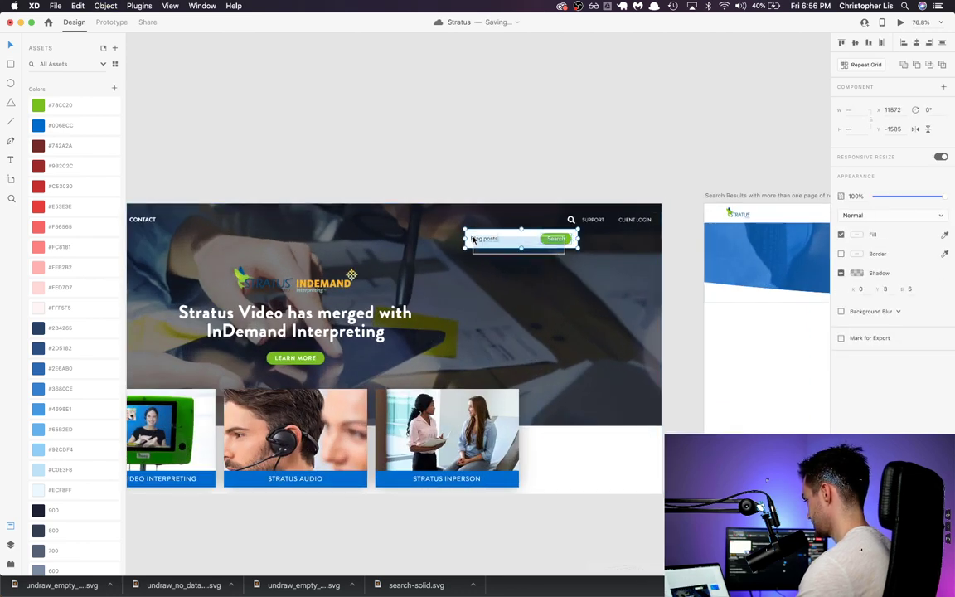
Step: Paste the search bar on the no-results artboard and place it just below the "No search results found" text at X 840, Y 375
scroll(562, 291, right, 15)
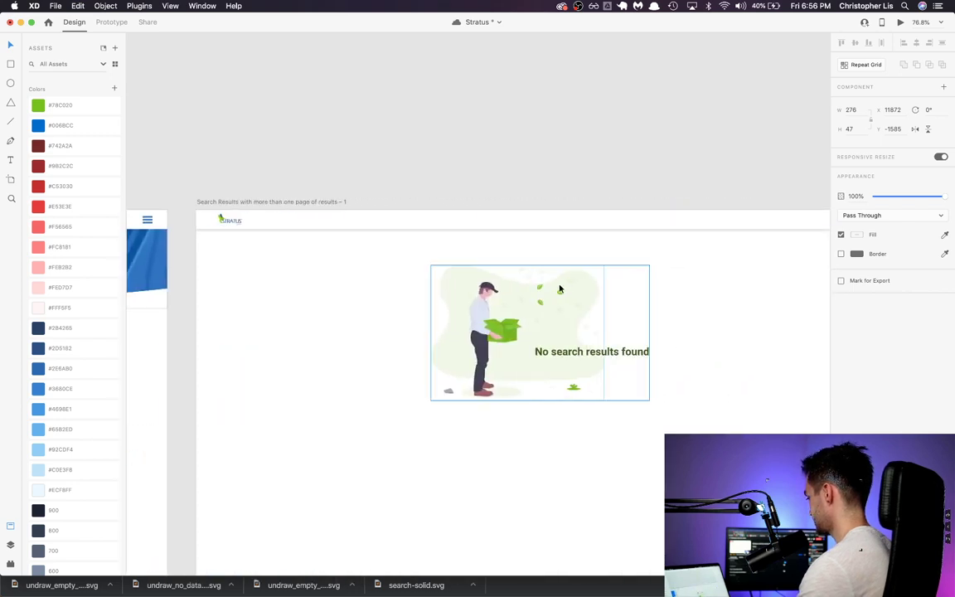
scroll(559, 288, up, 4)
key(super+v)
scroll(418, 222, down, 2)
scroll(418, 222, right, 2)
drag(418, 222, 531, 393)
scroll(448, 471, down, 3)
scroll(531, 392, down, 2)
scroll(531, 392, down, 3)
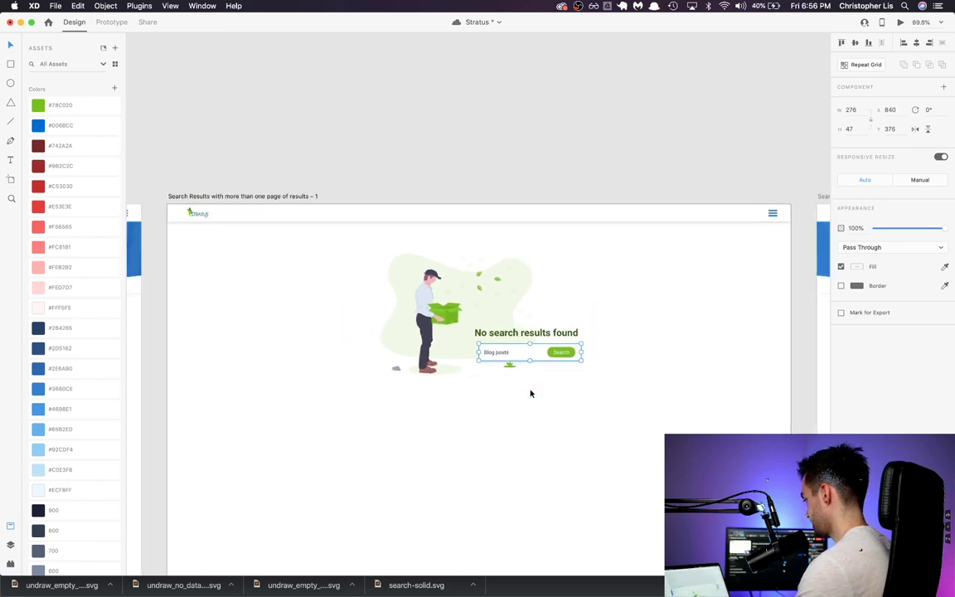
Step: Ungroup the illustration and the "No search results found" text, and move the text to X 840 to align with the search bar's left edge
right_click(531, 392)
click(529, 339)
scroll(529, 338, up, 5)
click(529, 365)
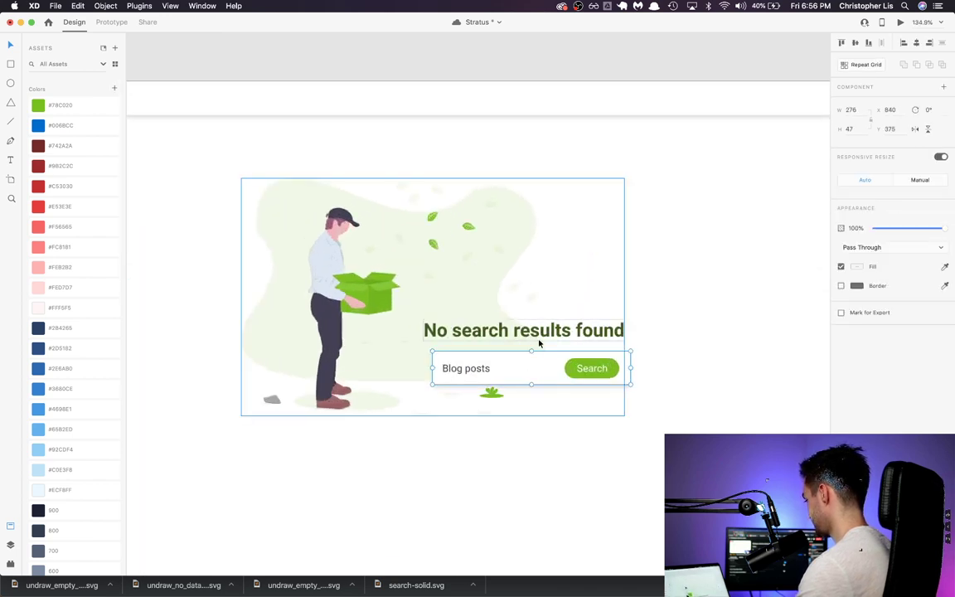
shift+click(539, 340)
key(Escape)
click(578, 335)
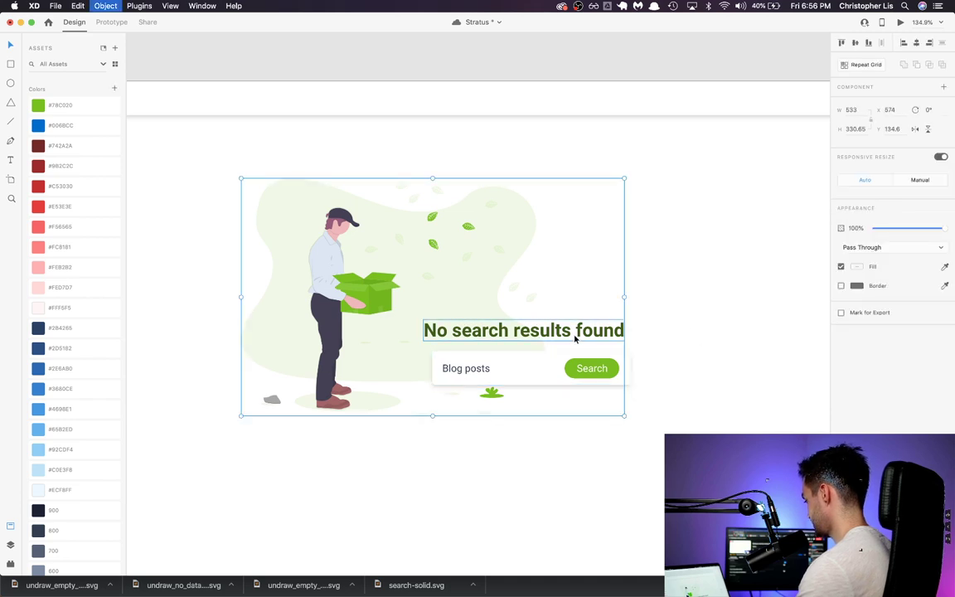
click(650, 345)
click(599, 338)
drag(598, 337, 607, 337)
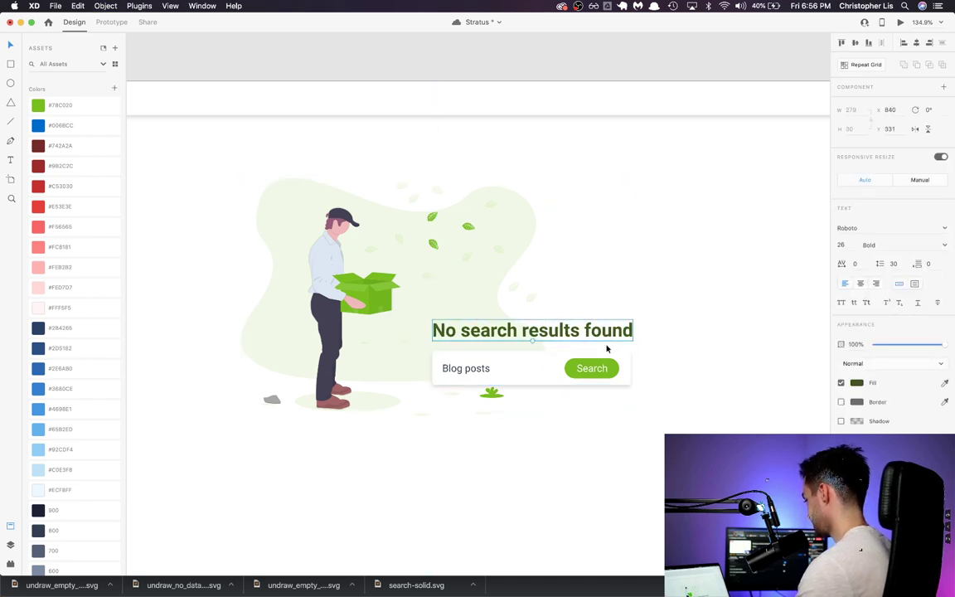
Step: Move the "No search results found" text and the search bar up together, with the text at Y 281 and the bar at Y 325
shift+click(551, 378)
drag(553, 370, 553, 332)
click(583, 387)
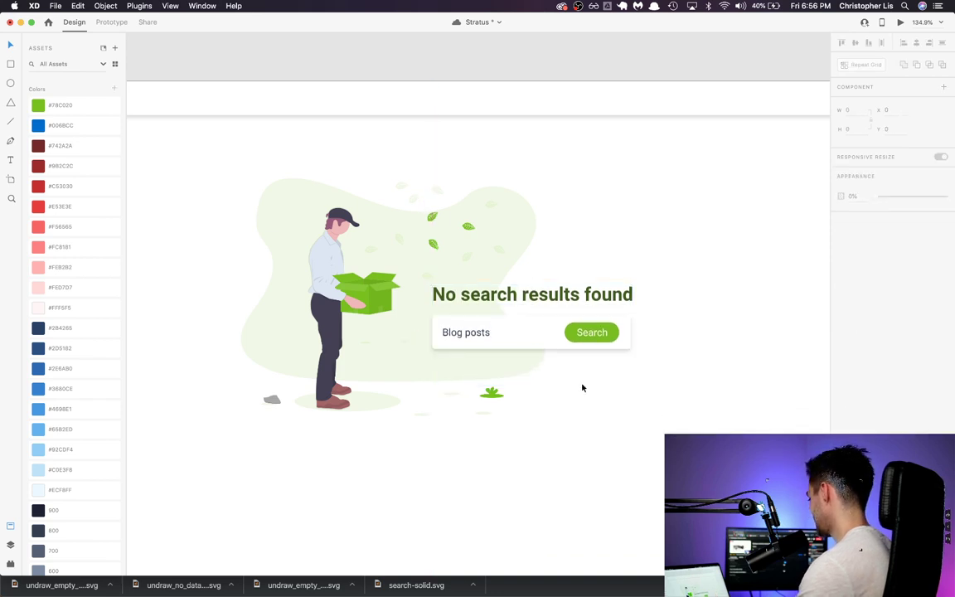
scroll(560, 371, down, 2)
scroll(560, 372, left, 3)
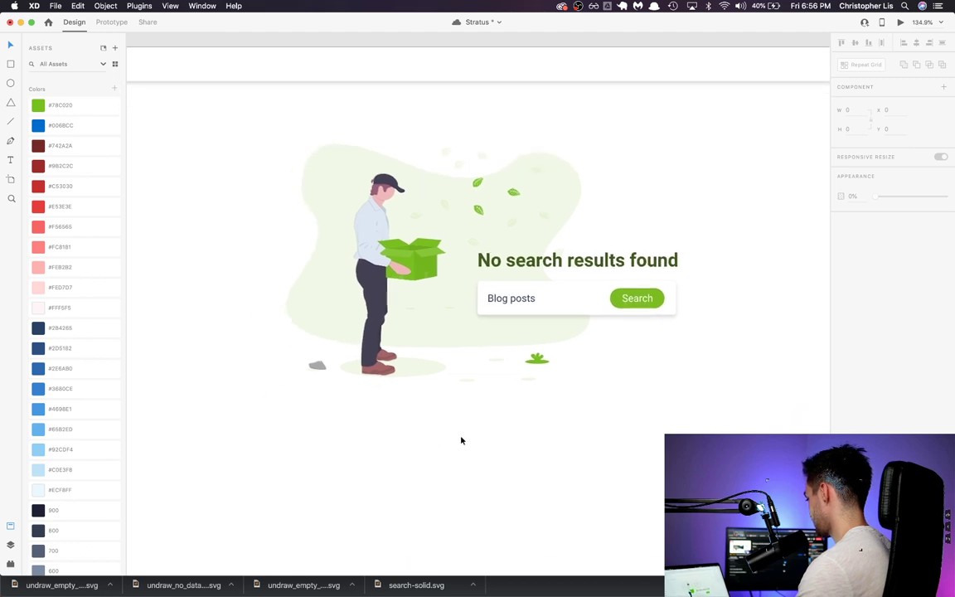
Step: Raise the heading and the search bar together slightly, bringing the bar to Y 318
click(576, 303)
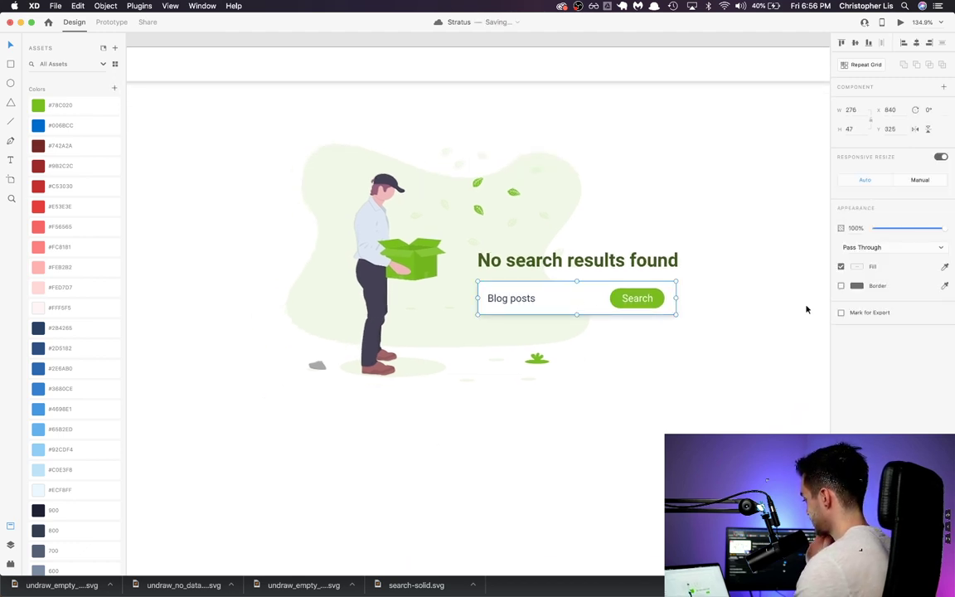
shift+click(595, 265)
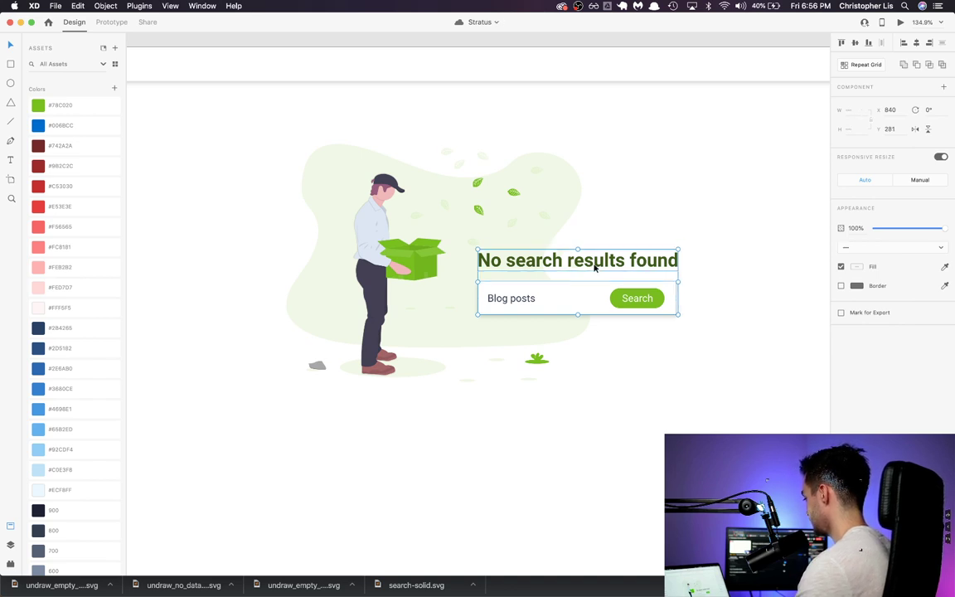
drag(596, 266, 594, 264)
click(652, 371)
scroll(653, 371, down, 3)
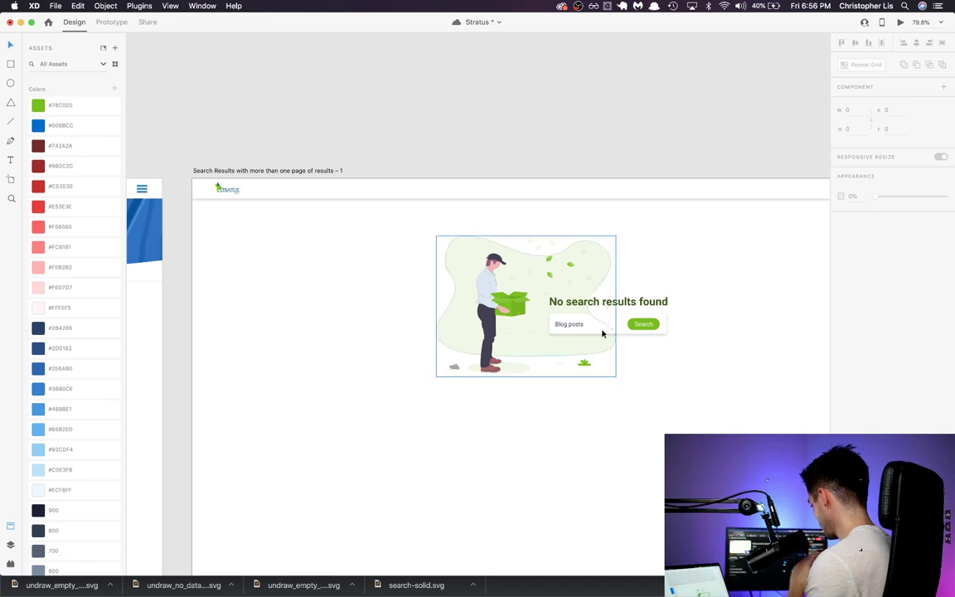
scroll(573, 308, up, 3)
Step: Clear the "Blog posts" text from the search bar on the no-results artboard
click(569, 333)
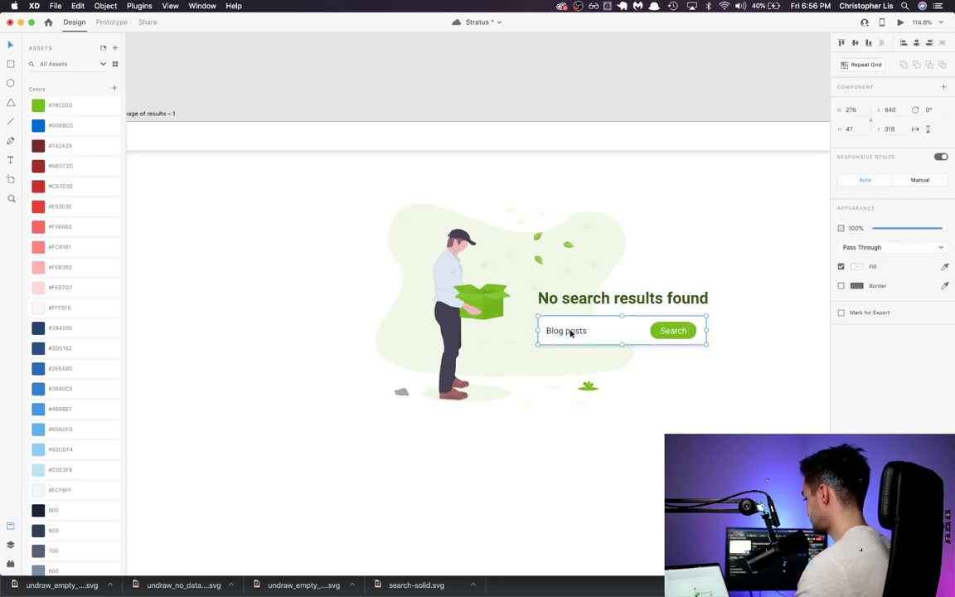
double_click(571, 333)
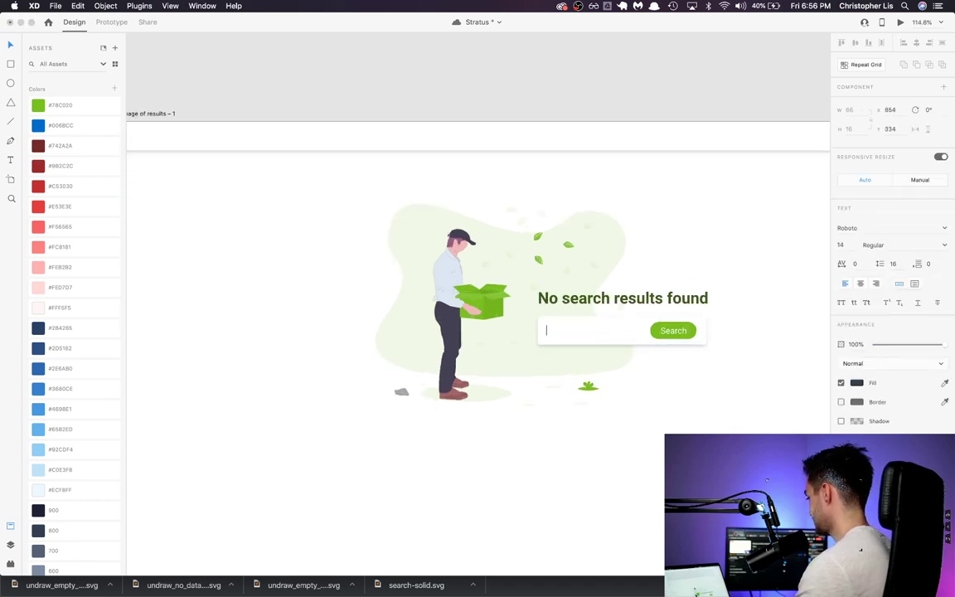
key(Escape)
key(Escape)
Step: Copy the "Search website..." placeholder text from the home page's search field
scroll(608, 328, down, 5)
scroll(608, 328, left, 10)
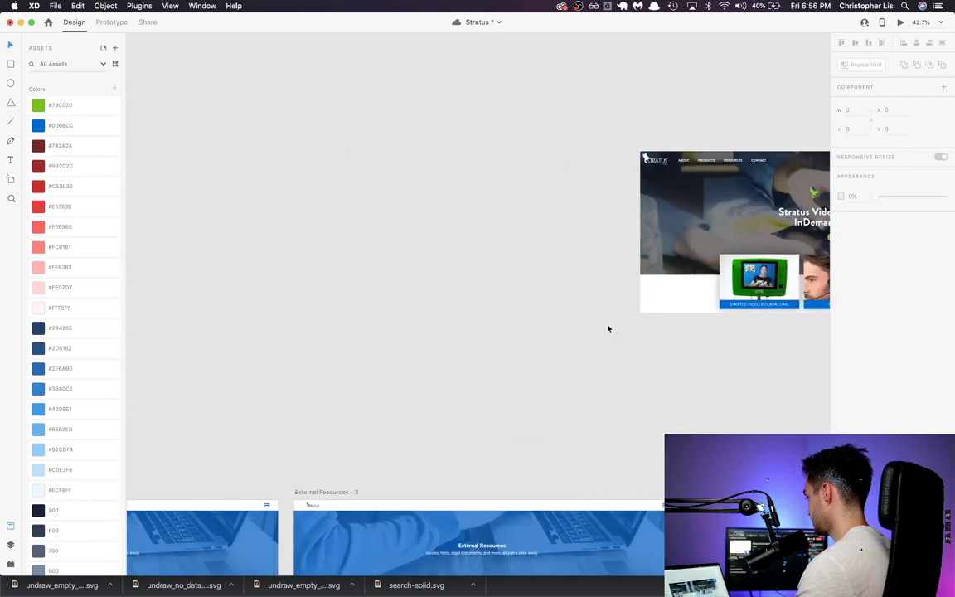
scroll(608, 327, right, 10)
scroll(608, 328, up, 3)
scroll(608, 328, left, 5)
scroll(608, 328, up, 3)
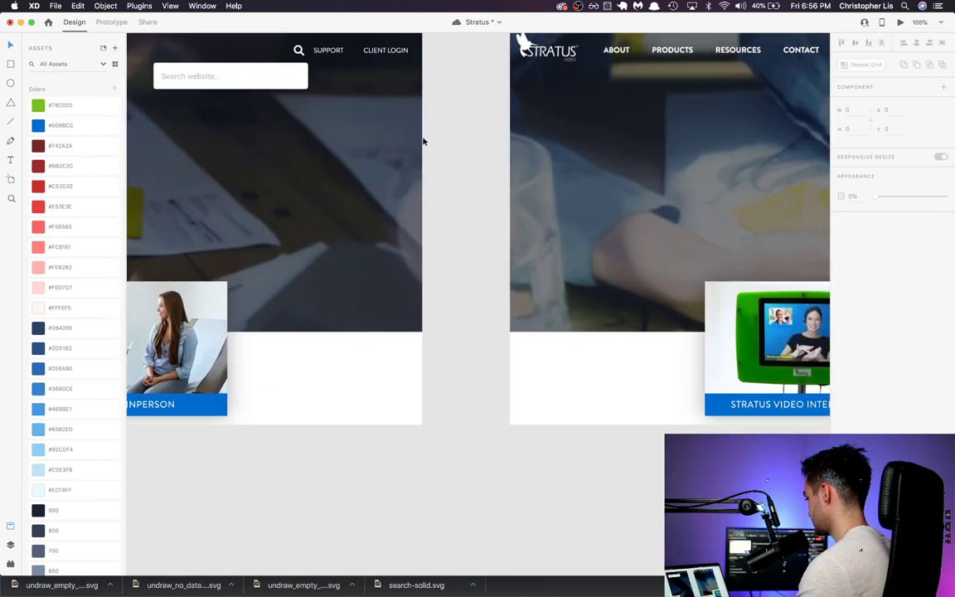
double_click(200, 76)
key(super+c)
key(Escape)
Step: Add the "Search website..." text to the no-results artboard and place it inside the search bar at X 853, Y 329
scroll(509, 207, right, 15)
scroll(510, 208, down, 5)
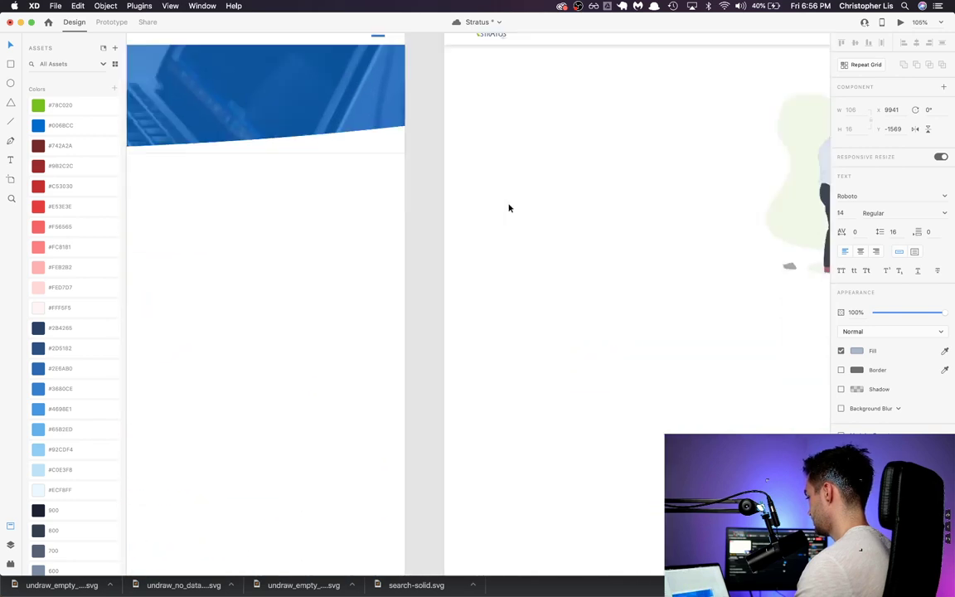
scroll(510, 209, right, 10)
scroll(510, 208, down, 3)
scroll(510, 208, up, 8)
scroll(510, 208, right, 3)
key(super+v)
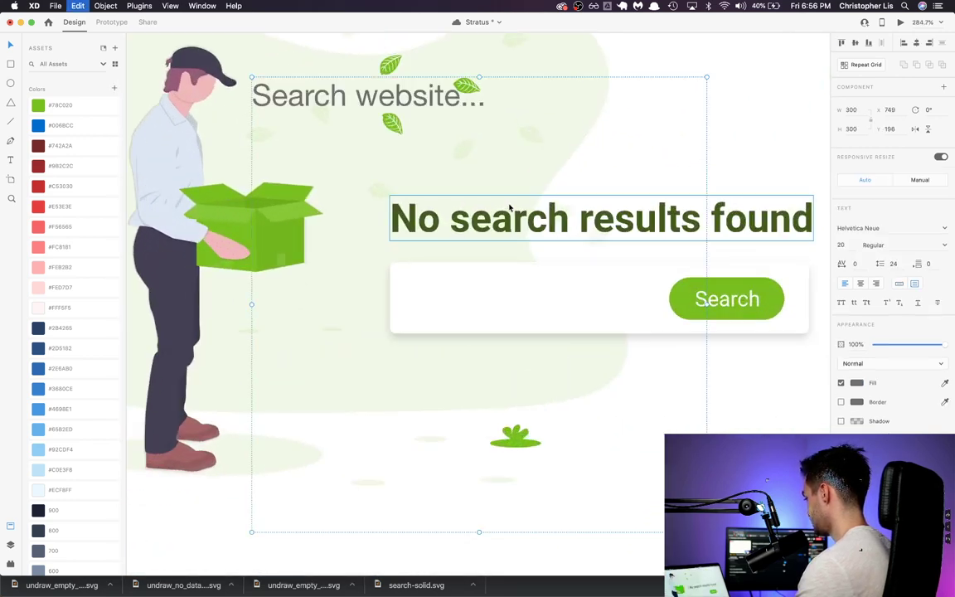
drag(425, 149, 377, 303)
Step: Save the home page's light gray "Search website..." placeholder formatting, Roboto 14 pt, as a new character style
scroll(622, 408, right, 5)
scroll(376, 304, left, 20)
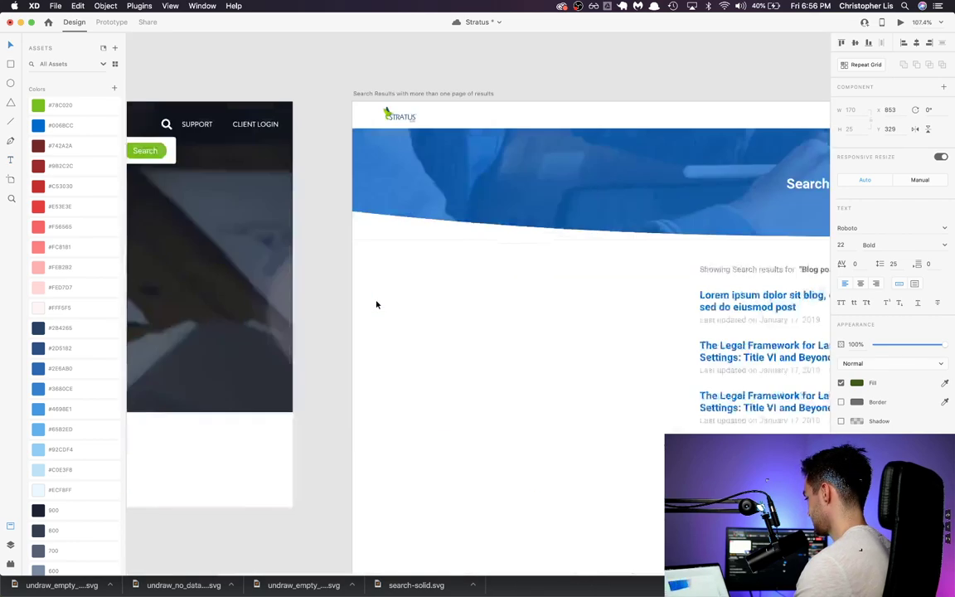
scroll(377, 304, right, 15)
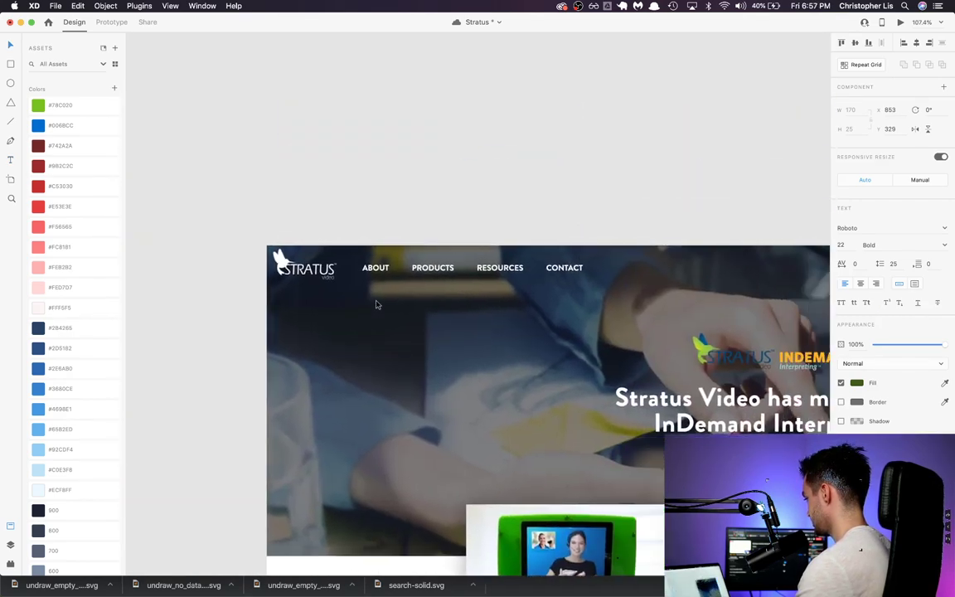
scroll(90, 311, down, 5)
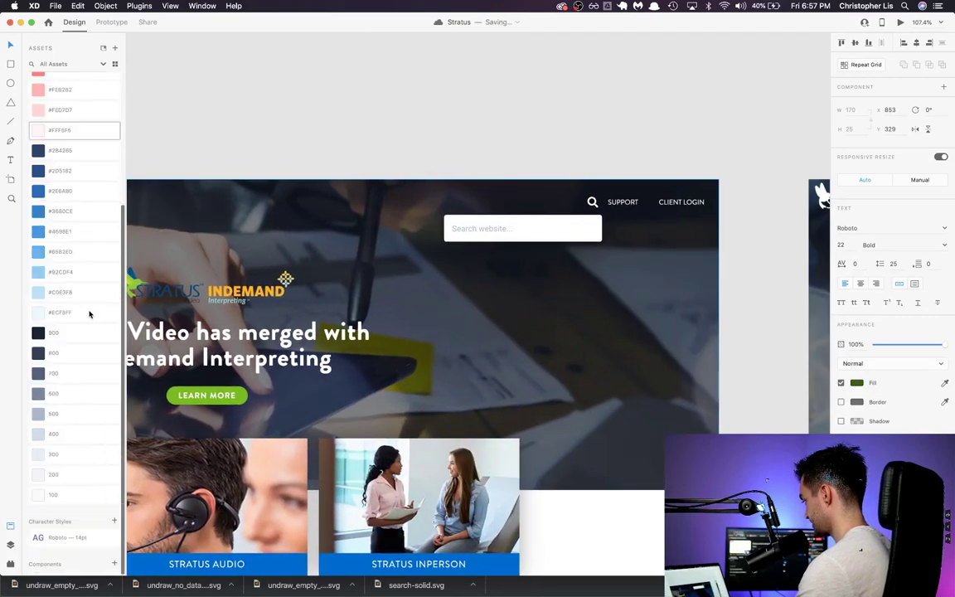
click(480, 231)
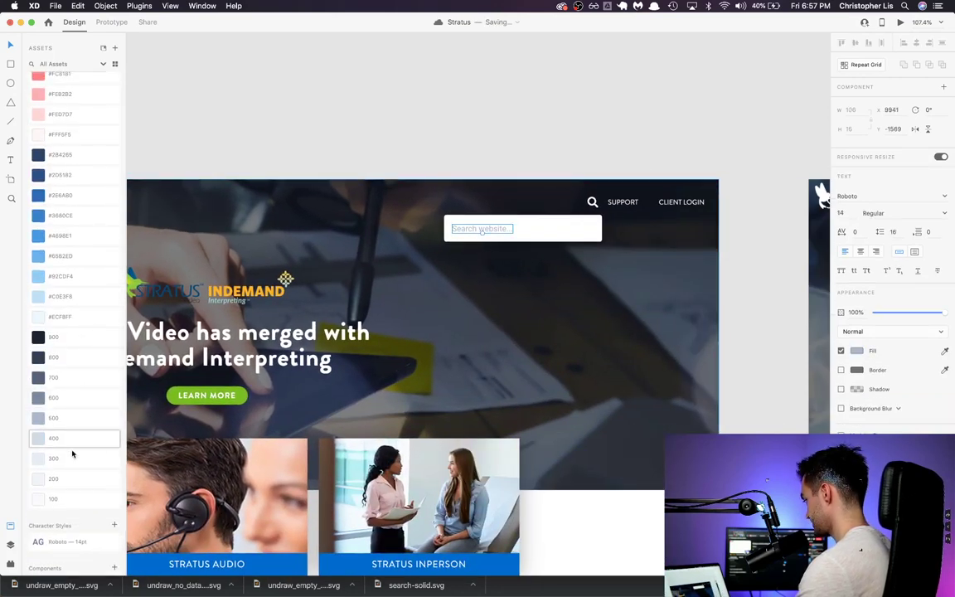
click(114, 526)
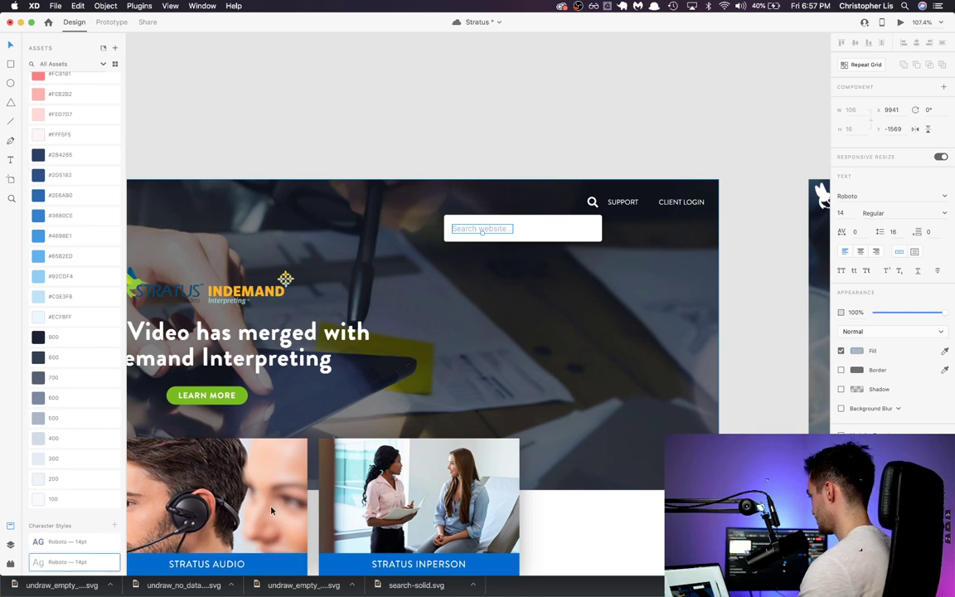
Step: Apply the light gray Roboto 14 pt character style to the "Search website..." text on the no-results artboard
scroll(271, 510, right, 10)
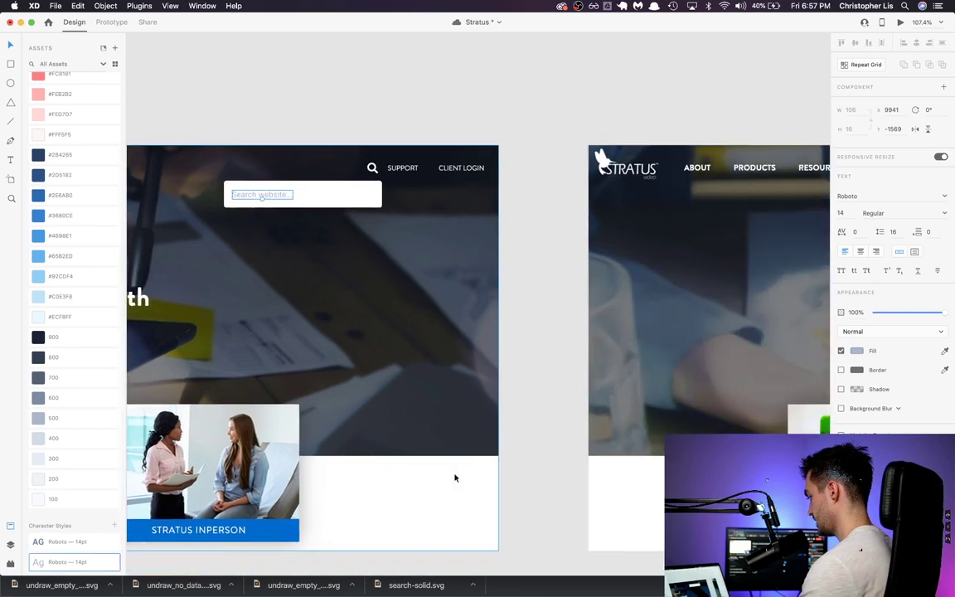
scroll(454, 477, right, 15)
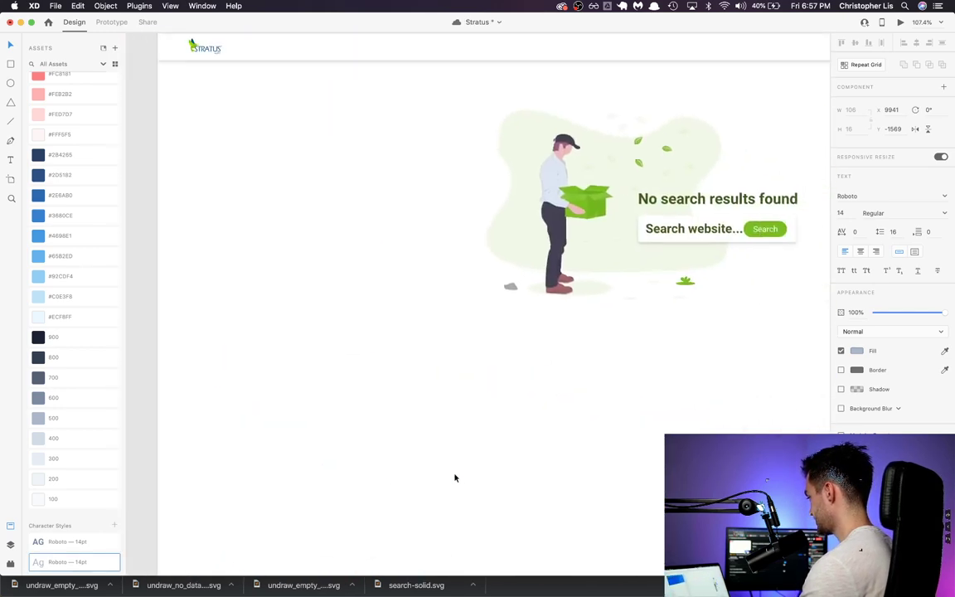
scroll(455, 464, up, 4)
scroll(454, 462, right, 5)
scroll(454, 462, up, 3)
double_click(534, 365)
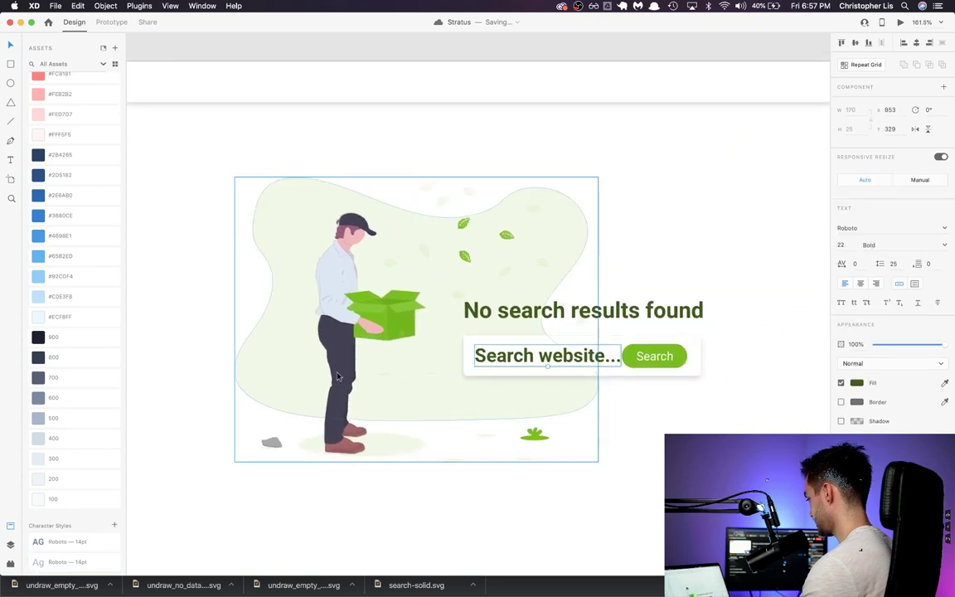
click(79, 562)
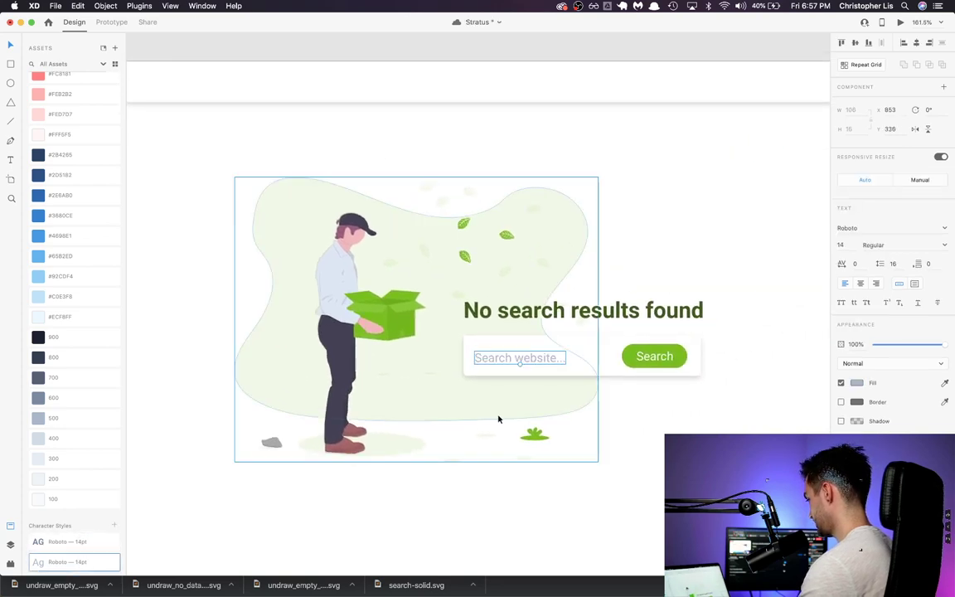
Step: Nudge the "Search website..." placeholder up to line up vertically with the Search button, and check the overall layout
scroll(499, 418, up, 3)
click(631, 328)
click(682, 479)
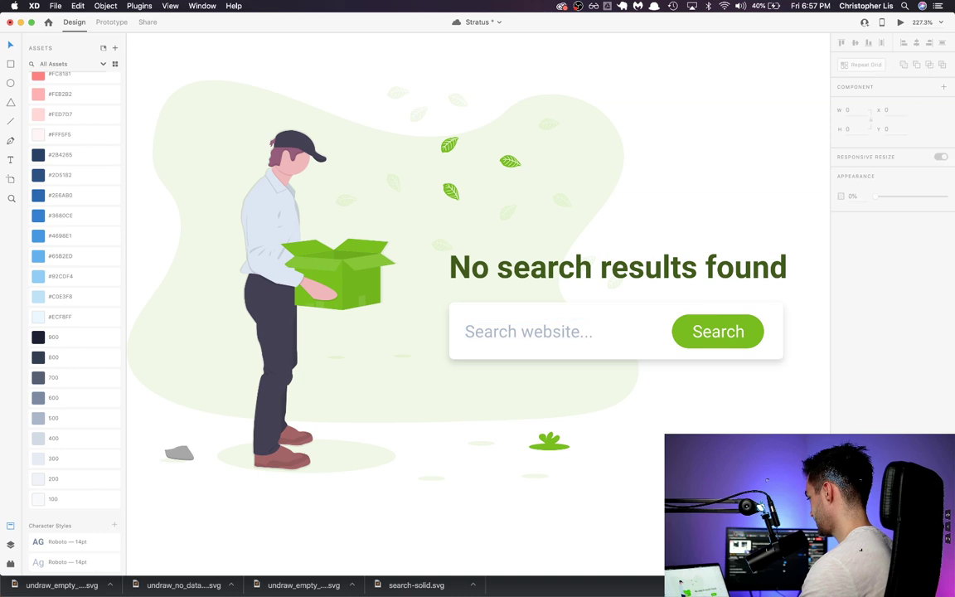
scroll(681, 480, down, 3)
scroll(682, 479, right, 2)
scroll(680, 477, down, 4)
scroll(544, 406, down, 5)
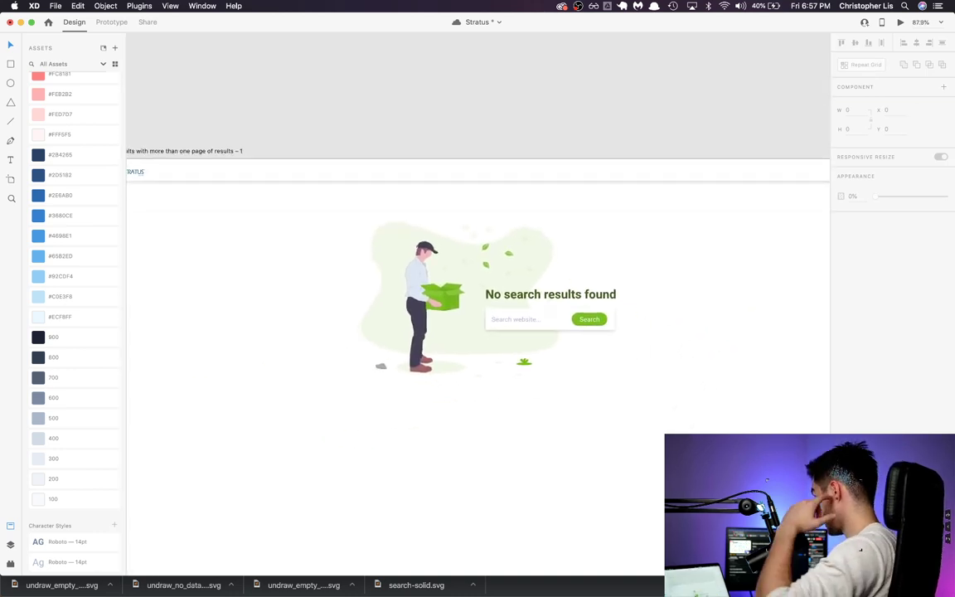
Step: Move the empty-box illustration, heading and search bar left together to X 524, and shorten their artboard to 590 px high
scroll(564, 382, right, 2)
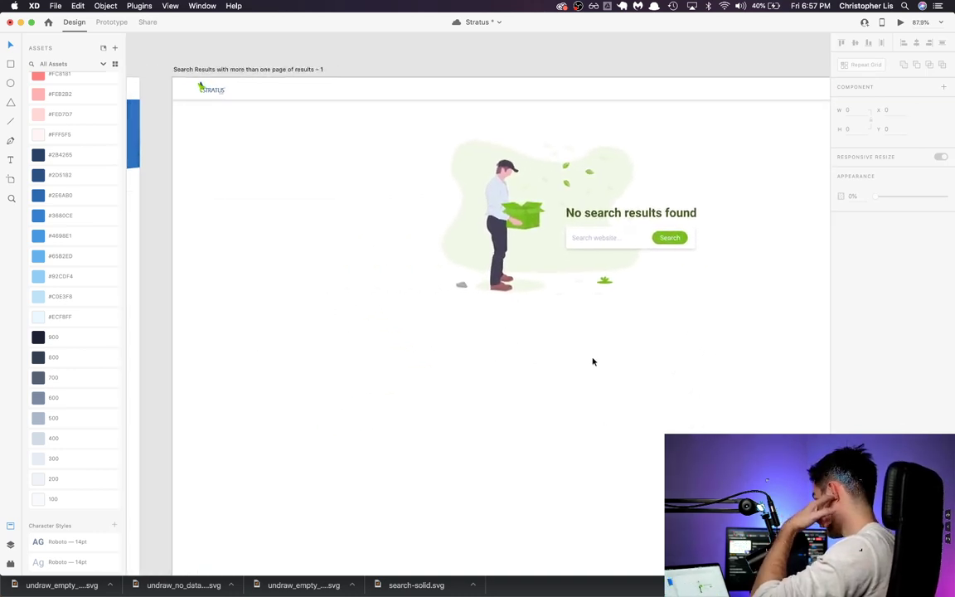
drag(691, 343, 424, 208)
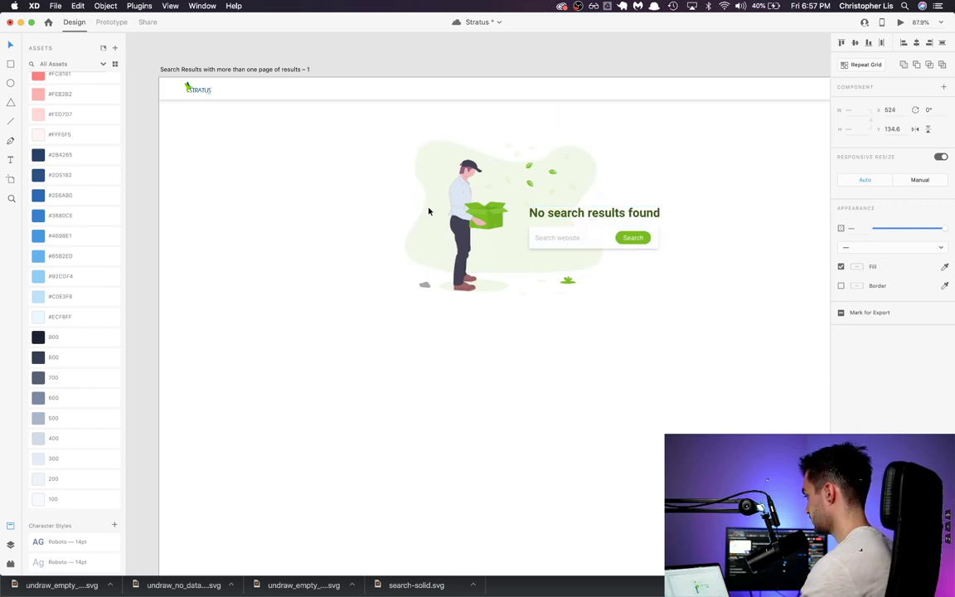
scroll(496, 262, down, 3)
double_click(452, 374)
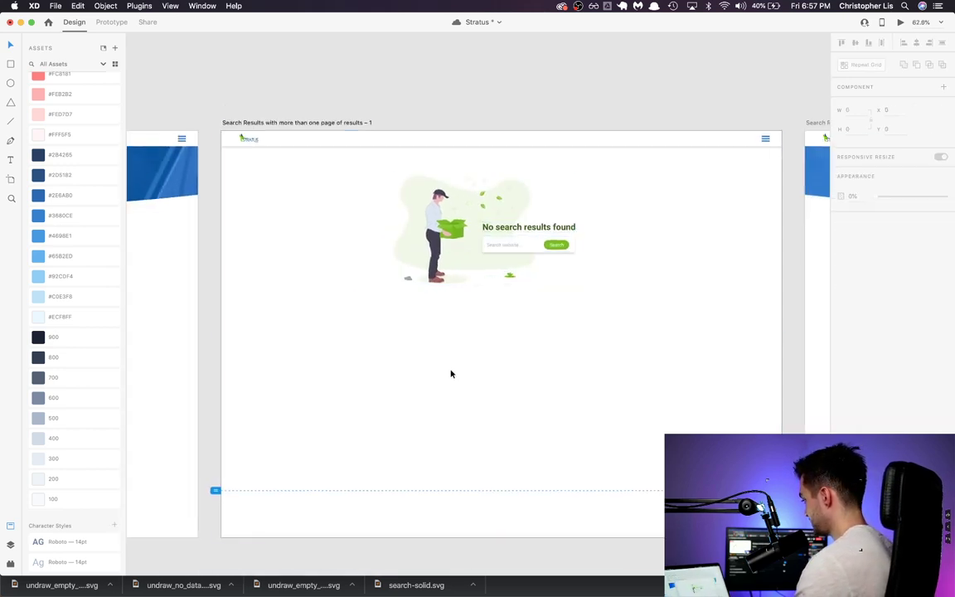
drag(501, 538, 501, 328)
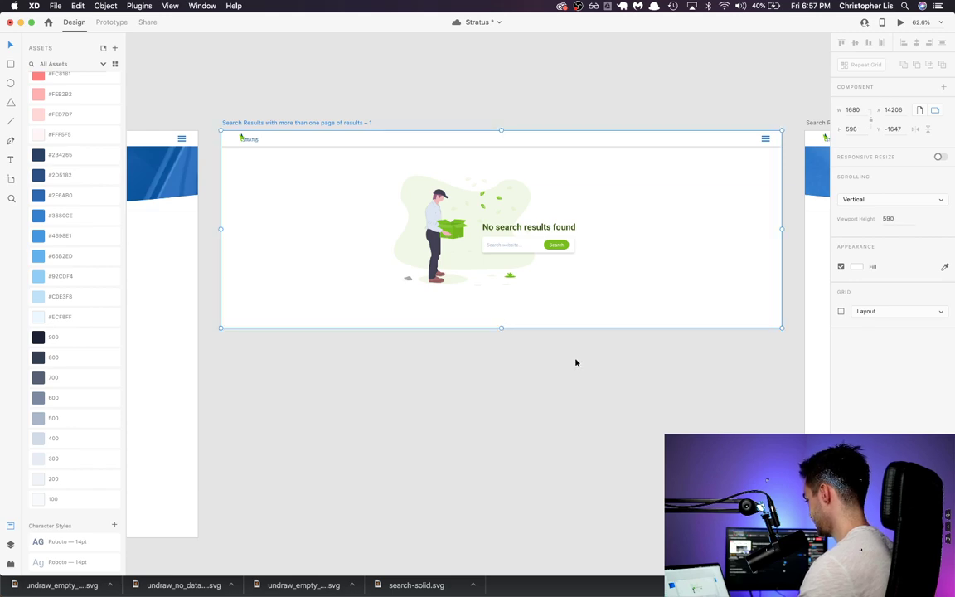
Step: Switch to Chrome to browse the remaining unDraw "not found" illustrations, and return to the Adobe XD mockup
scroll(591, 315, right, 3)
key(super+Tab)
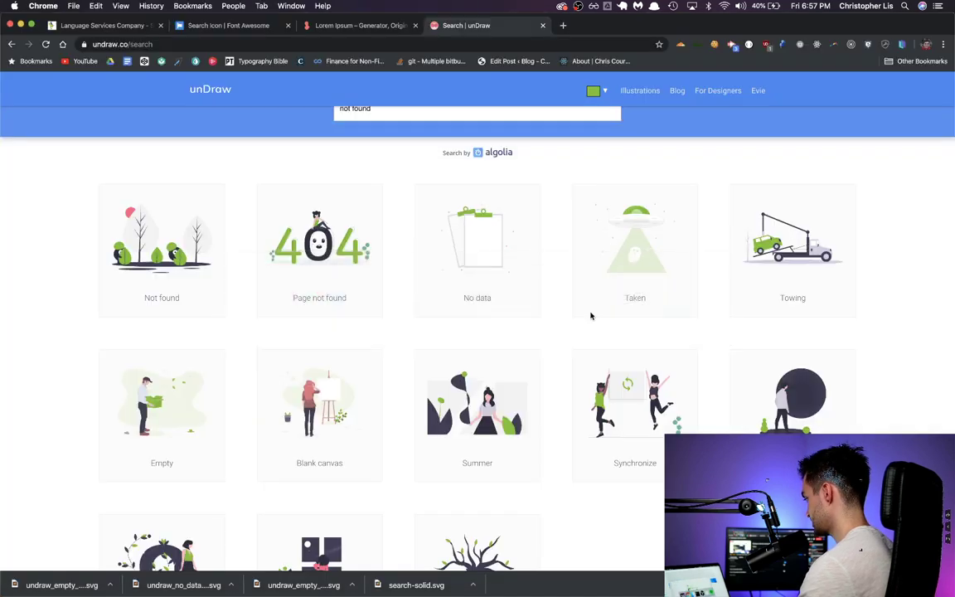
scroll(591, 316, down, 5)
key(super+Tab)
key(super+Tab)
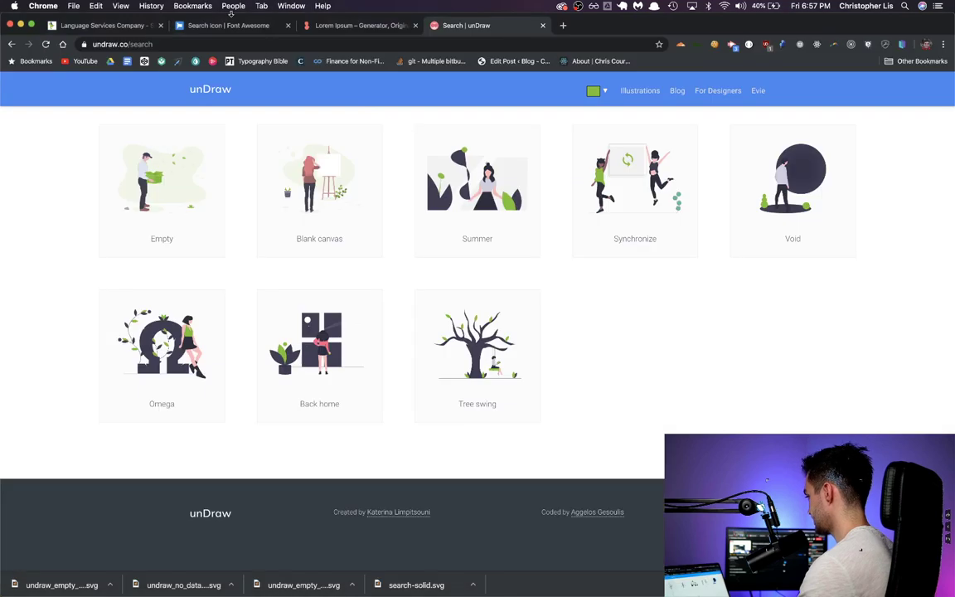
key(super+Tab)
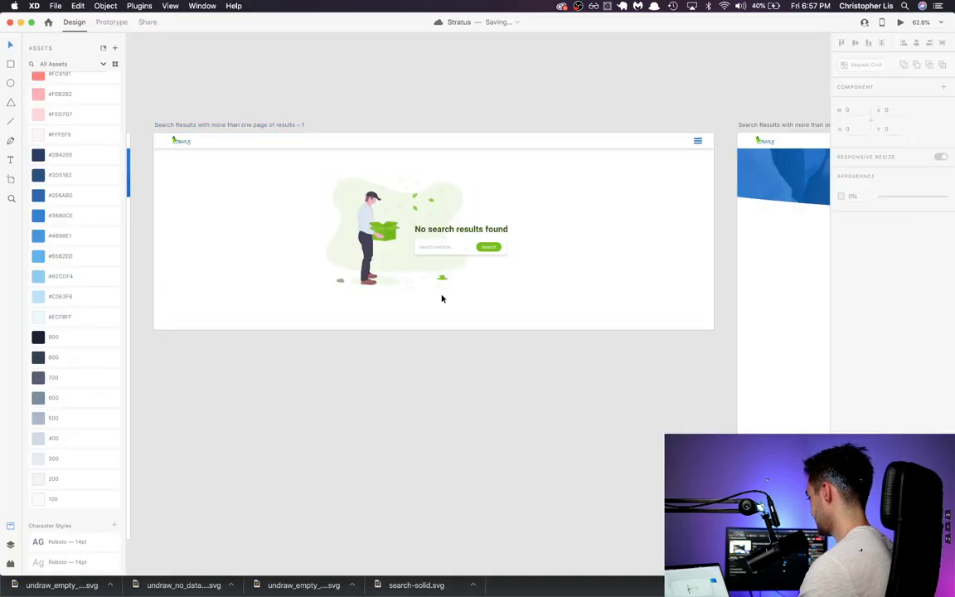
Step: Ungroup the search bar beside the empty-box illustration and lower its background's black shadow to 10% opacity
scroll(424, 241, left, 3)
scroll(423, 272, right, 2)
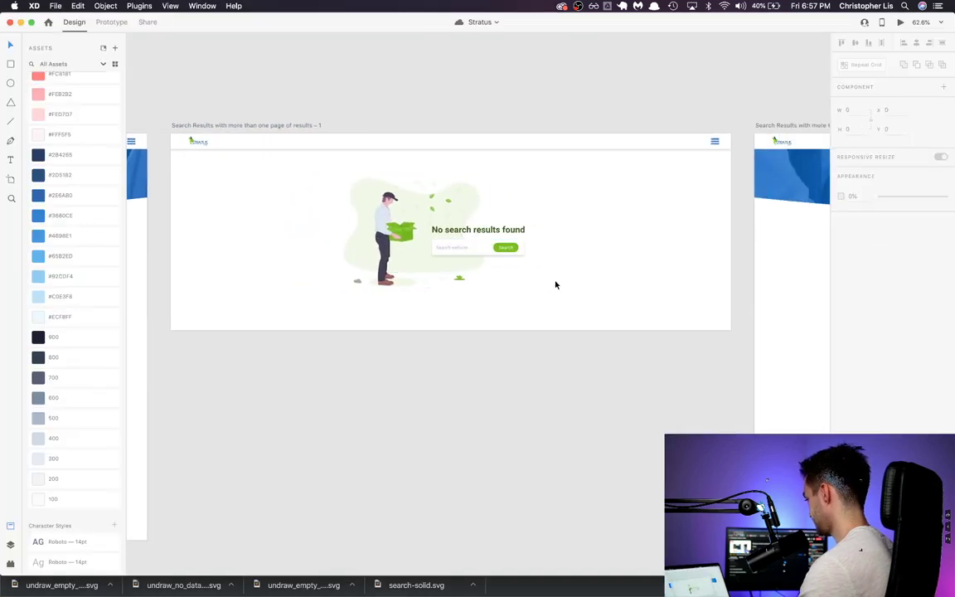
scroll(550, 311, left, 5)
scroll(683, 180, up, 5)
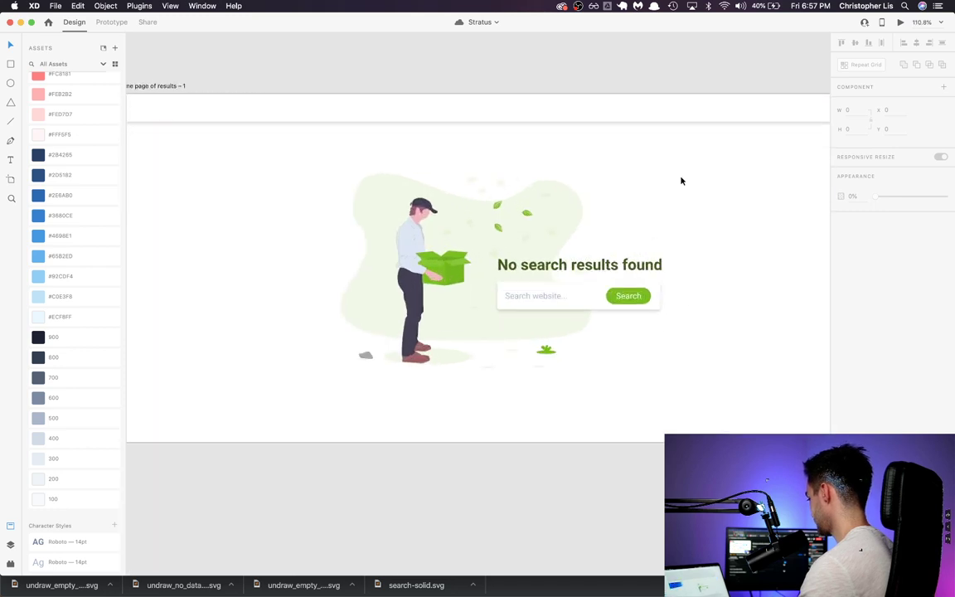
click(571, 328)
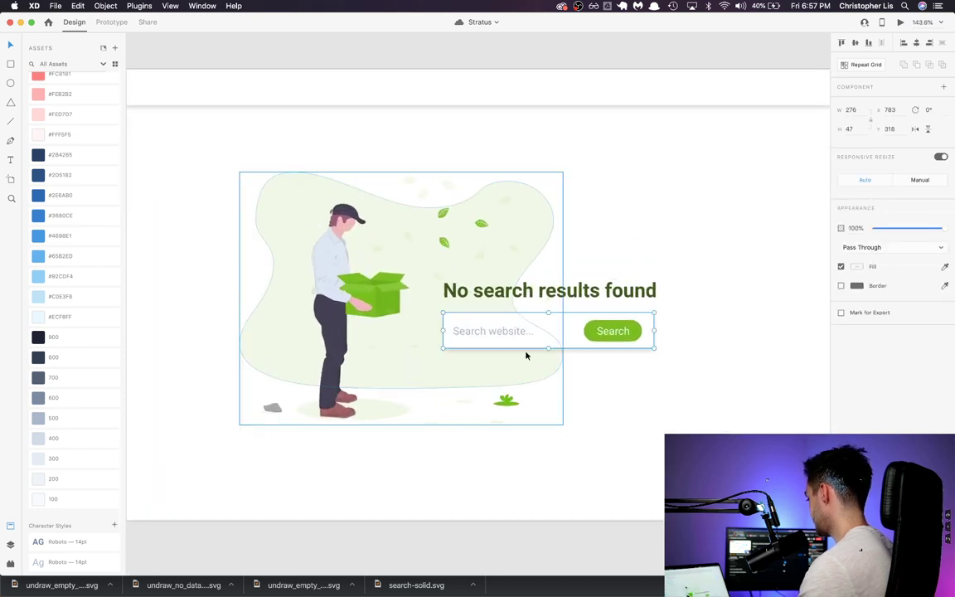
key(super+shift+g)
click(654, 375)
click(566, 339)
click(857, 325)
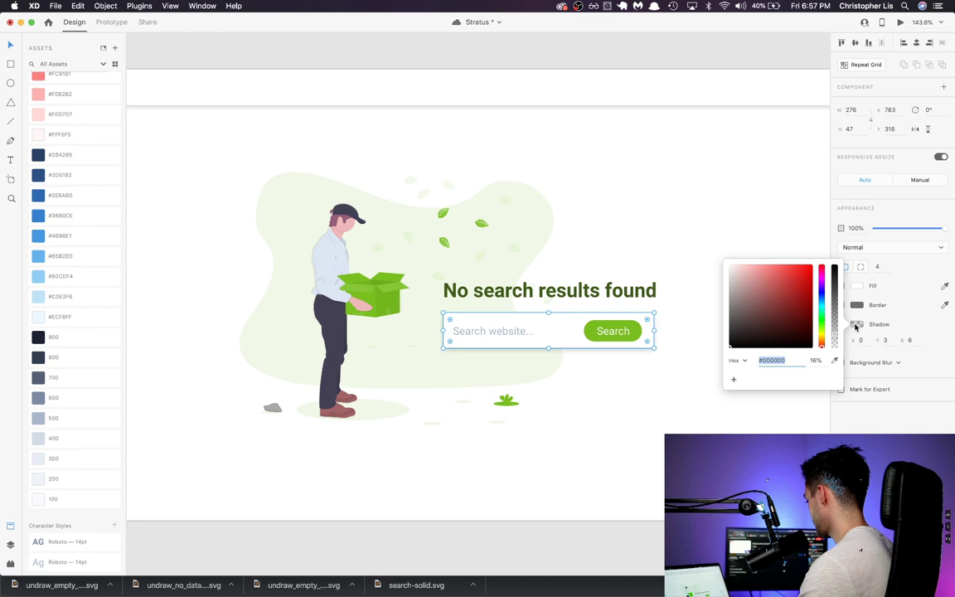
drag(834, 342, 835, 345)
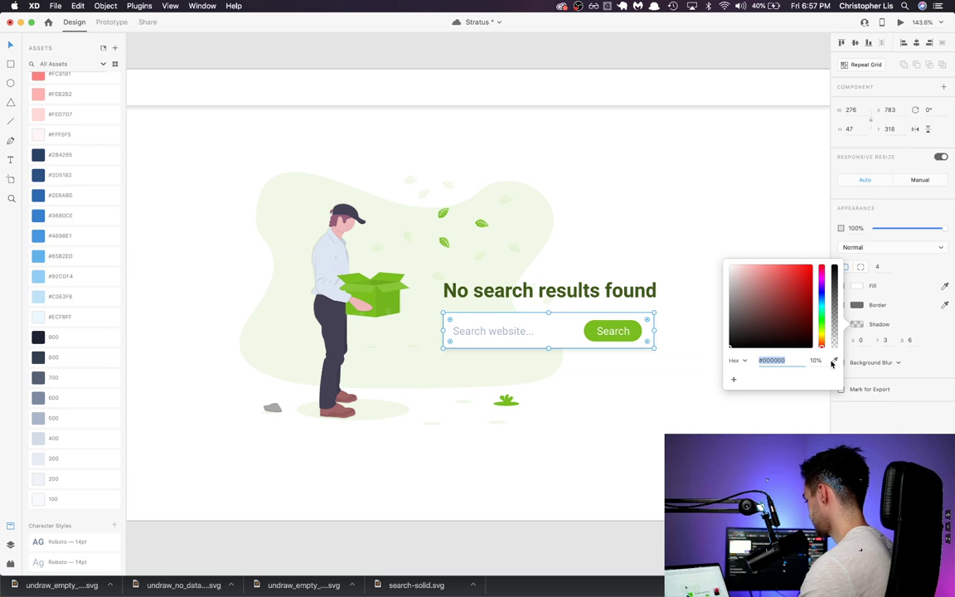
Step: Sample the Search button's green for the search bar's shadow, mute it to #63813F and set its opacity to 20%
click(632, 339)
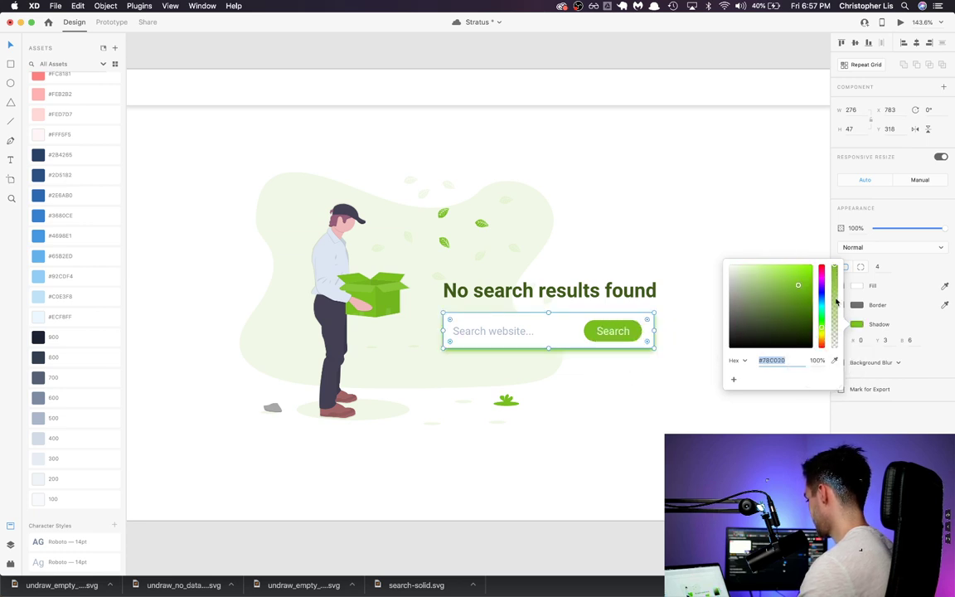
drag(836, 301, 836, 303)
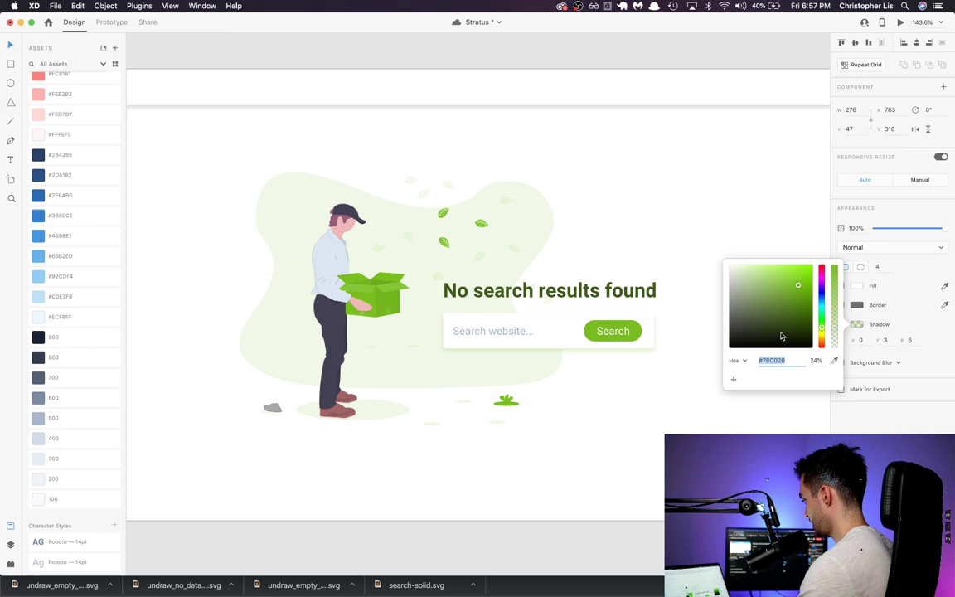
drag(781, 335, 771, 307)
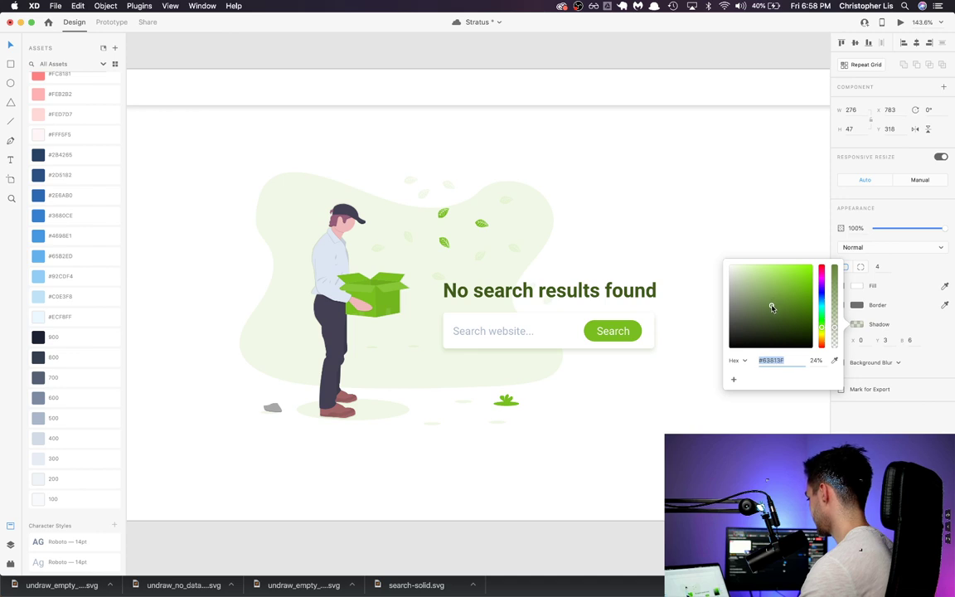
drag(772, 308, 771, 306)
drag(840, 337, 837, 334)
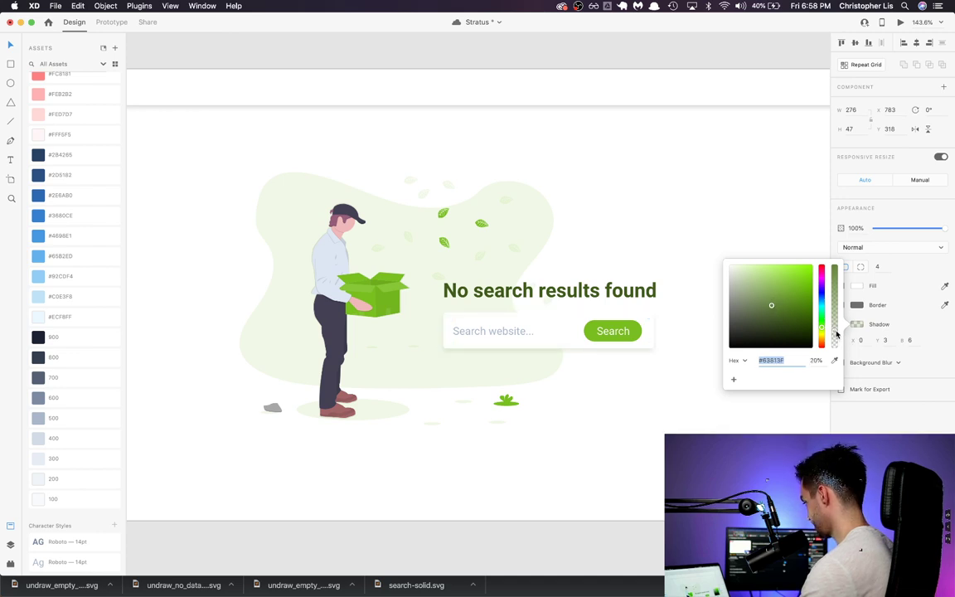
click(660, 436)
Step: Review the overall layout of the empty-box no-results artboard and the neighbouring clipboard version
scroll(660, 436, right, 1)
scroll(659, 436, down, 5)
scroll(659, 437, right, 2)
scroll(660, 436, down, 2)
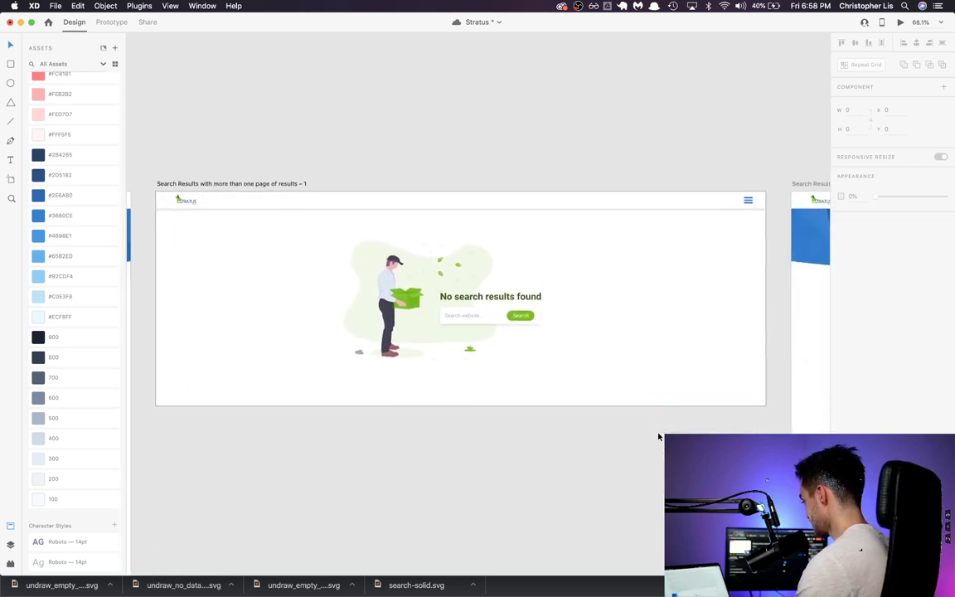
scroll(659, 436, down, 3)
scroll(533, 356, left, 4)
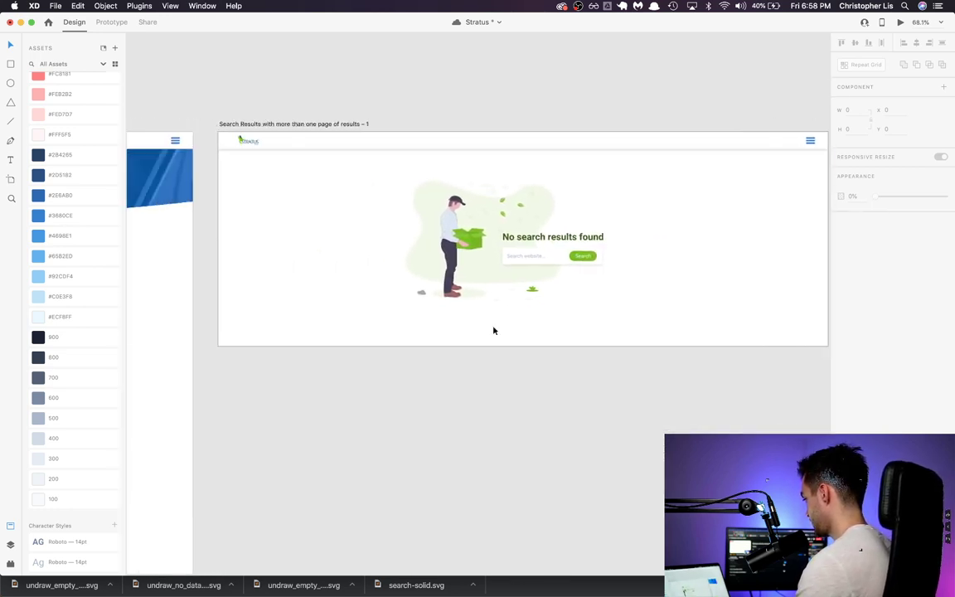
scroll(493, 331, right, 6)
scroll(493, 331, down, 2)
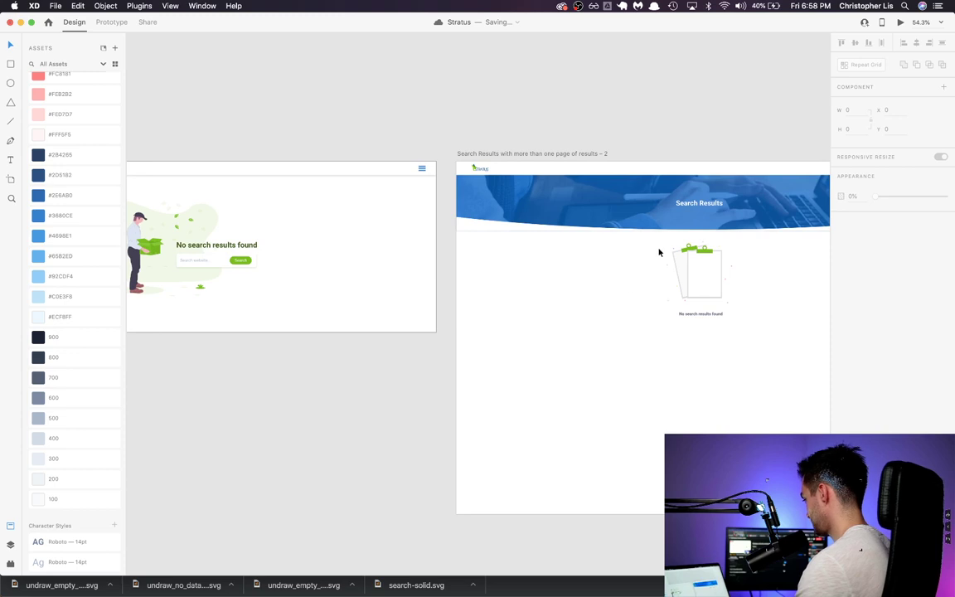
scroll(646, 291, right, 6)
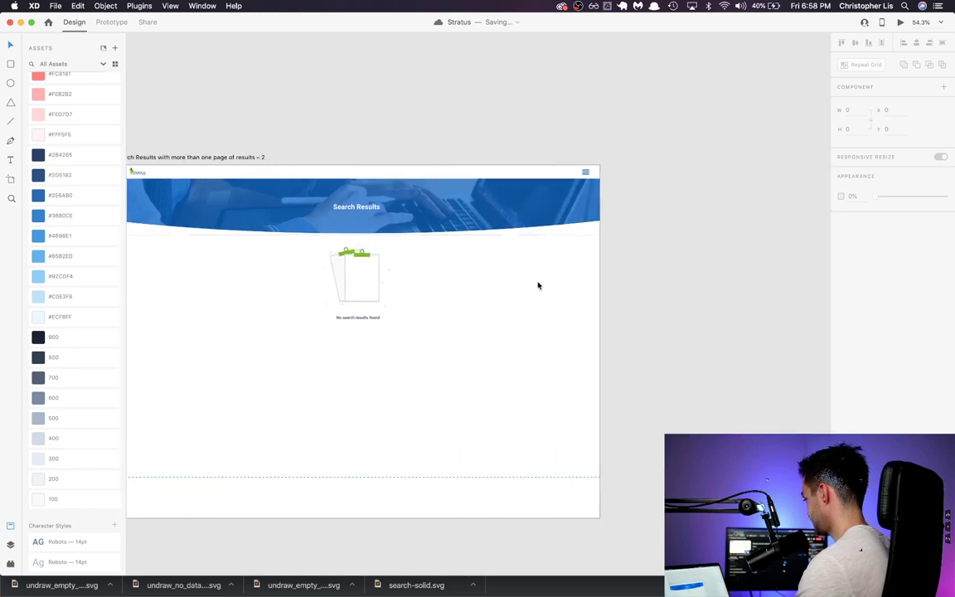
Step: Move the "No search results found" text slightly closer to the clipboard illustration and group the two together
scroll(537, 283, up, 5)
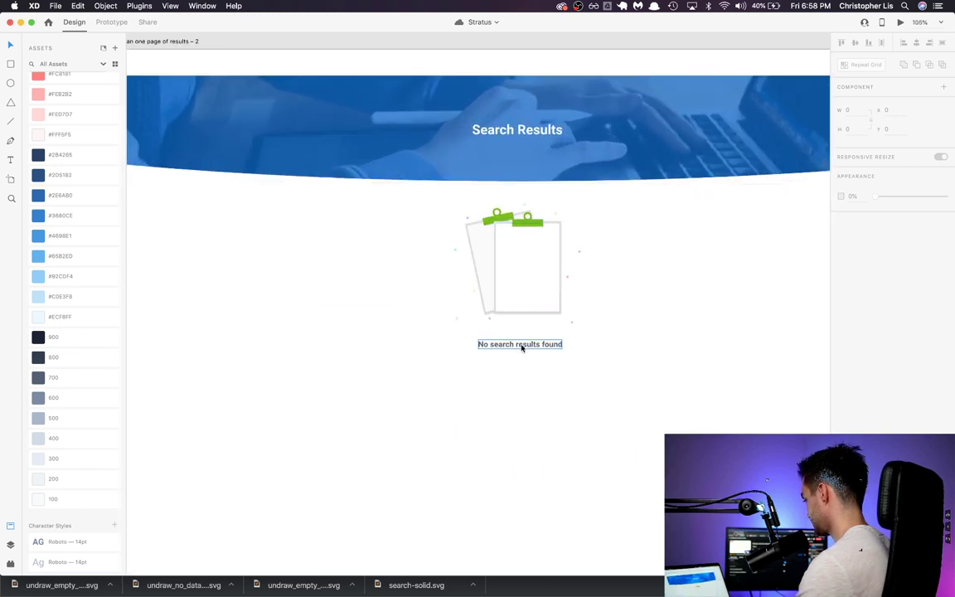
drag(522, 348, 521, 342)
drag(598, 355, 501, 284)
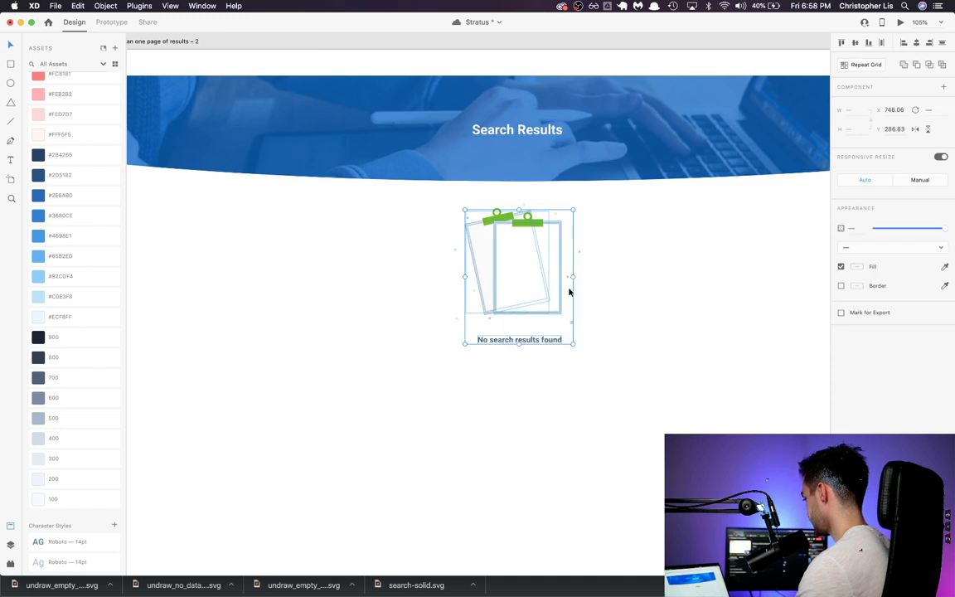
drag(627, 325, 429, 202)
key(super+g)
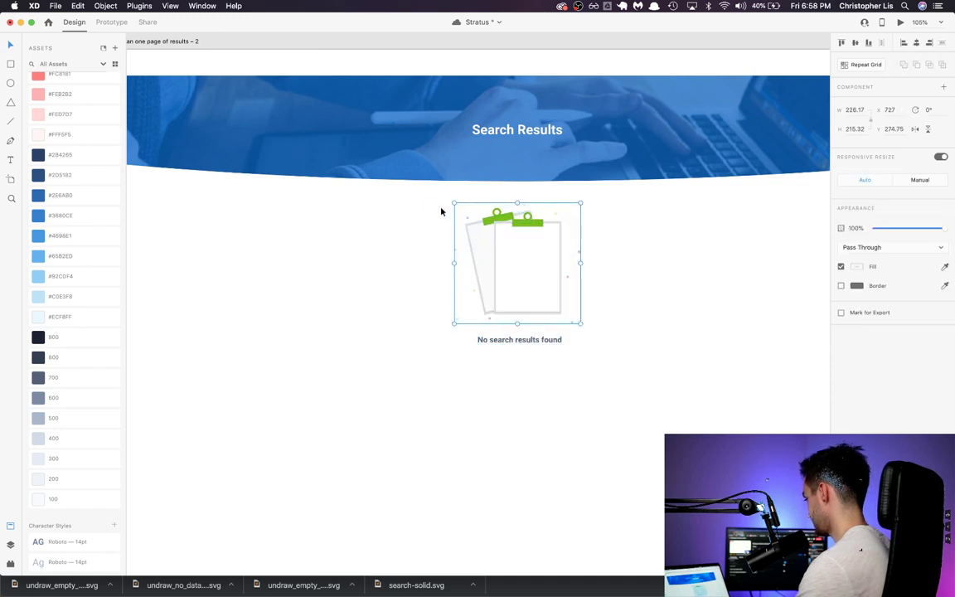
drag(612, 406, 466, 265)
key(super+g)
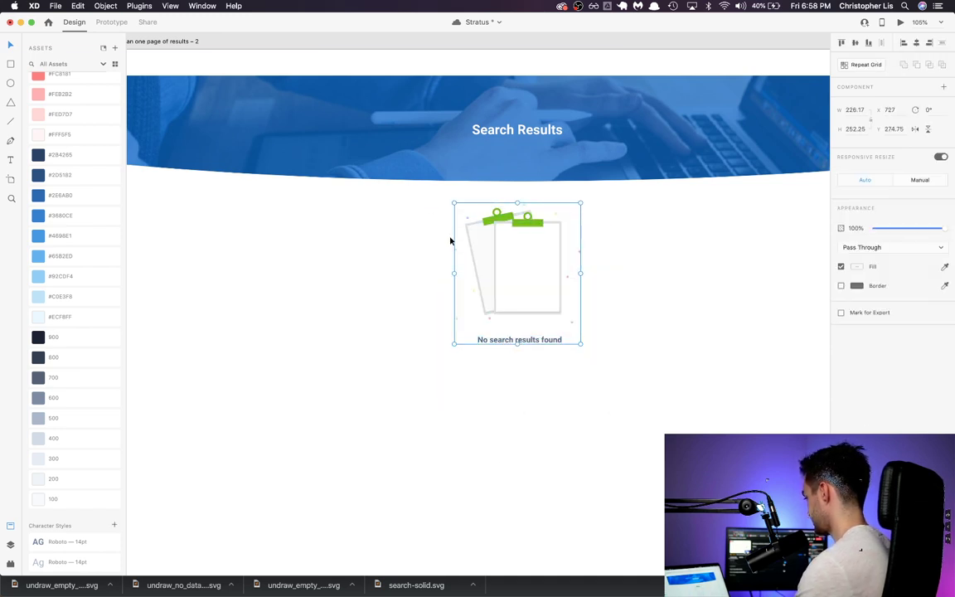
click(451, 239)
Step: Duplicate the search bar with its placeholder and Search button from the empty-box artboard onto the clipboard artboard
scroll(450, 241, left, 4)
scroll(450, 240, left, 5)
scroll(454, 238, down, 3)
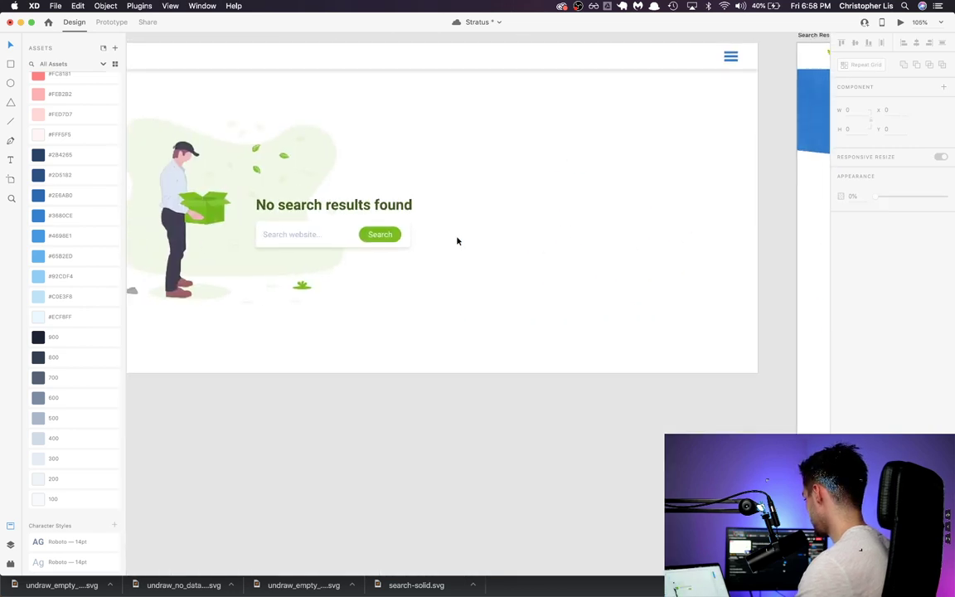
scroll(457, 241, left, 8)
scroll(457, 241, right, 6)
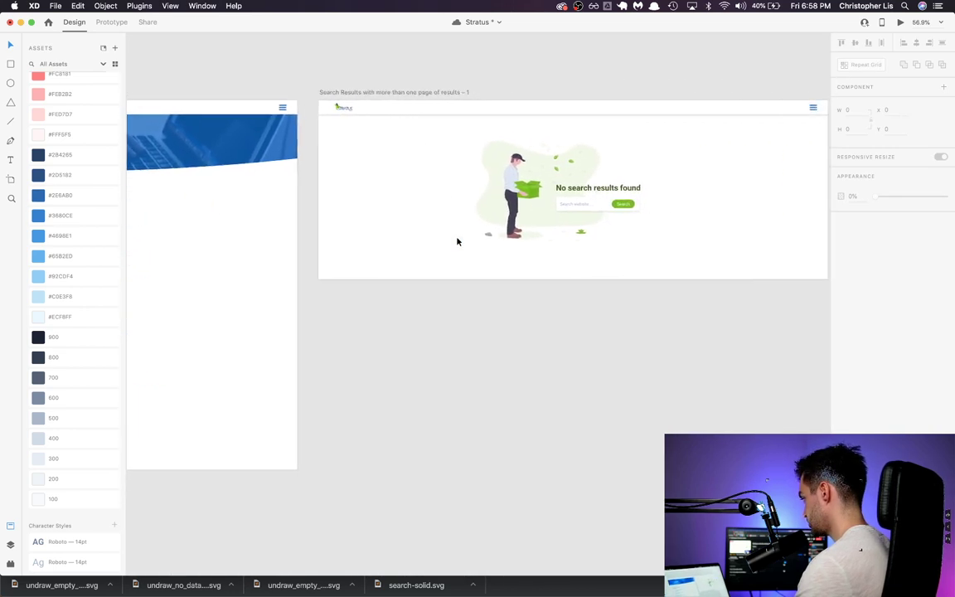
scroll(456, 240, right, 5)
scroll(456, 241, up, 3)
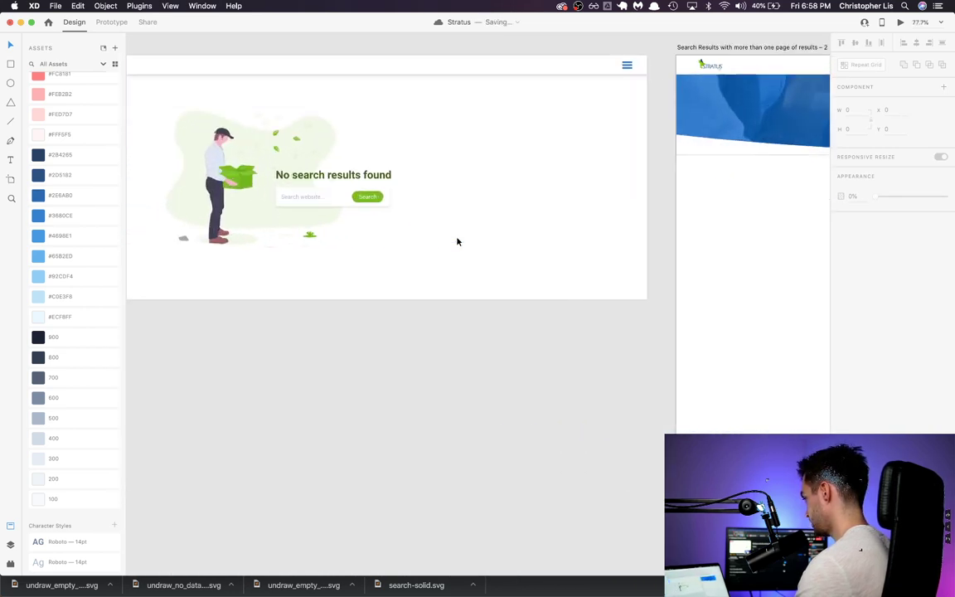
double_click(332, 203)
key(Escape)
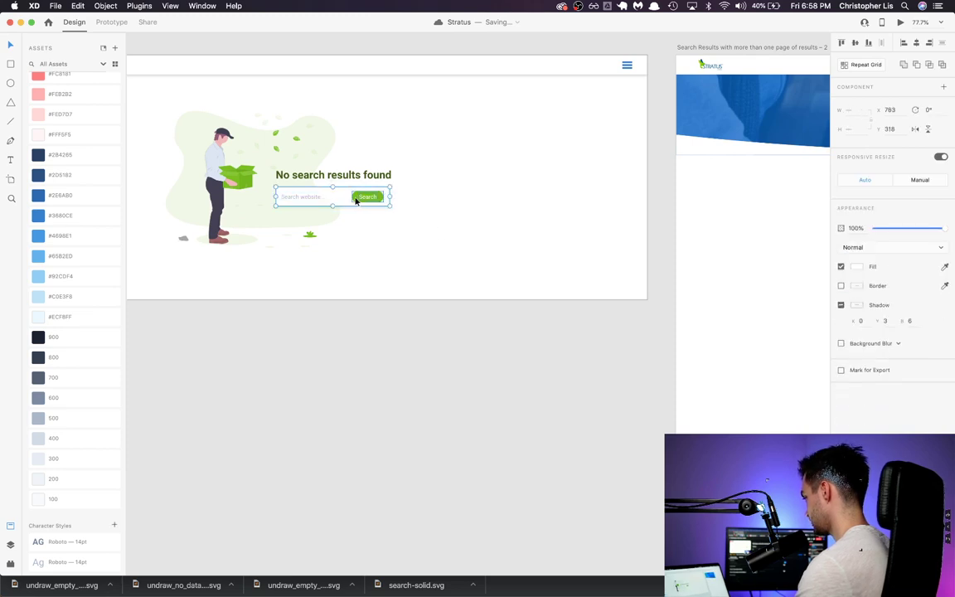
drag(330, 202, 742, 277)
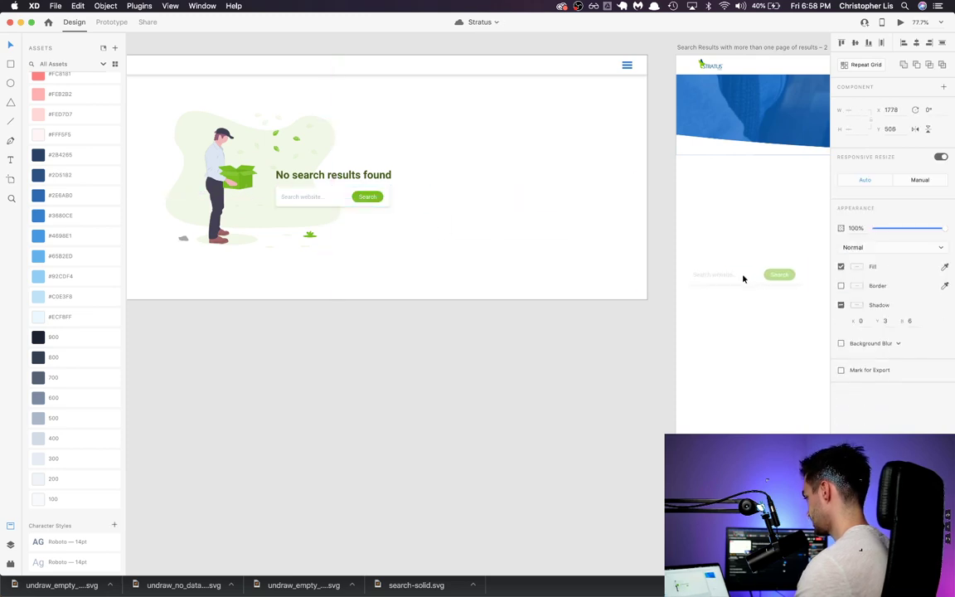
Step: Center the copied search bar beneath the clipboard artboard's "No search results found" text at X 702, Y 548
scroll(744, 280, right, 4)
scroll(744, 279, right, 4)
drag(486, 278, 777, 297)
scroll(777, 297, up, 5)
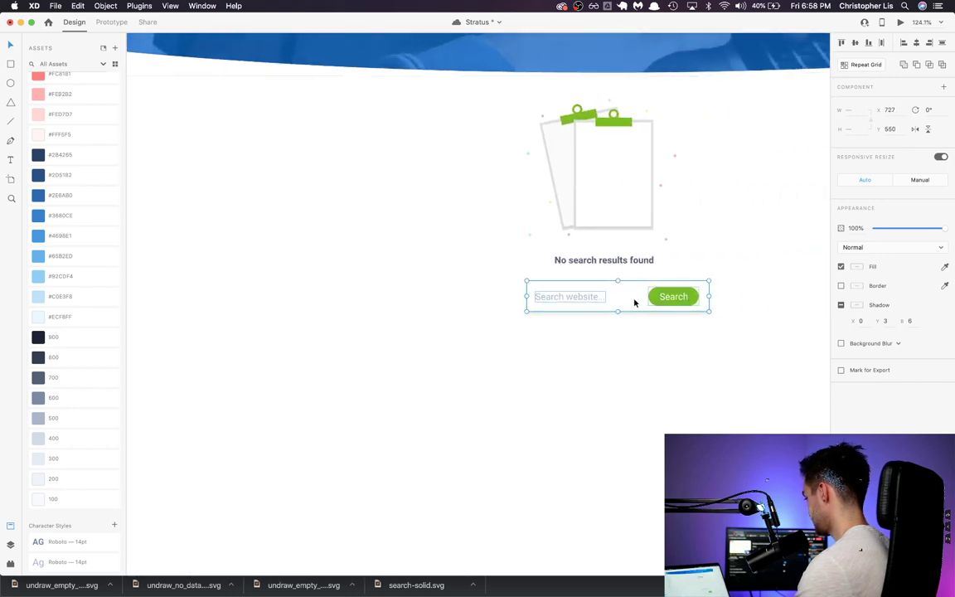
drag(635, 303, 619, 302)
click(633, 374)
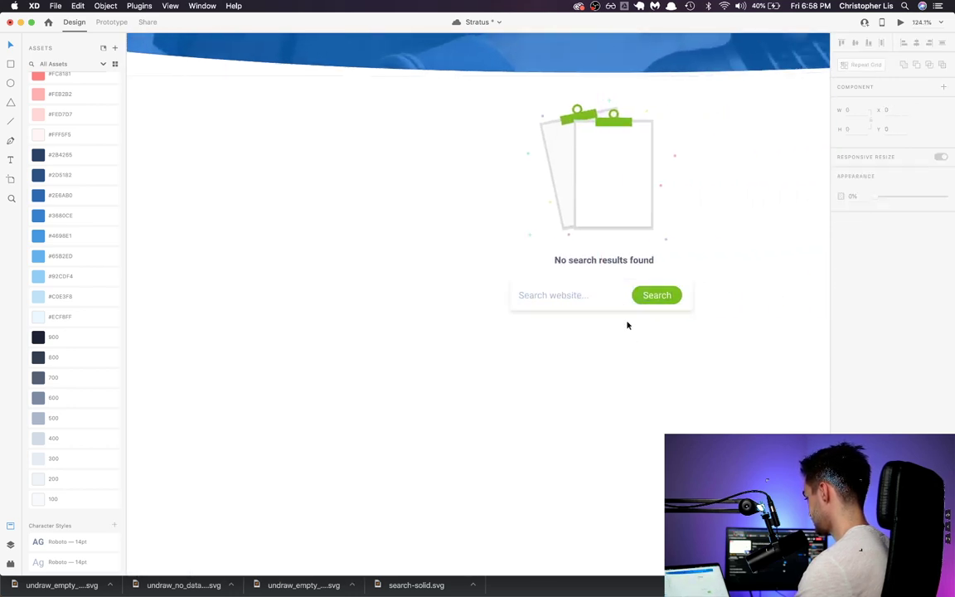
Step: Set the copied search bar's shadow to black #000000 at 14% opacity on the clipboard artboard
scroll(628, 325, up, 4)
scroll(630, 326, right, 2)
click(568, 326)
scroll(560, 321, down, 5)
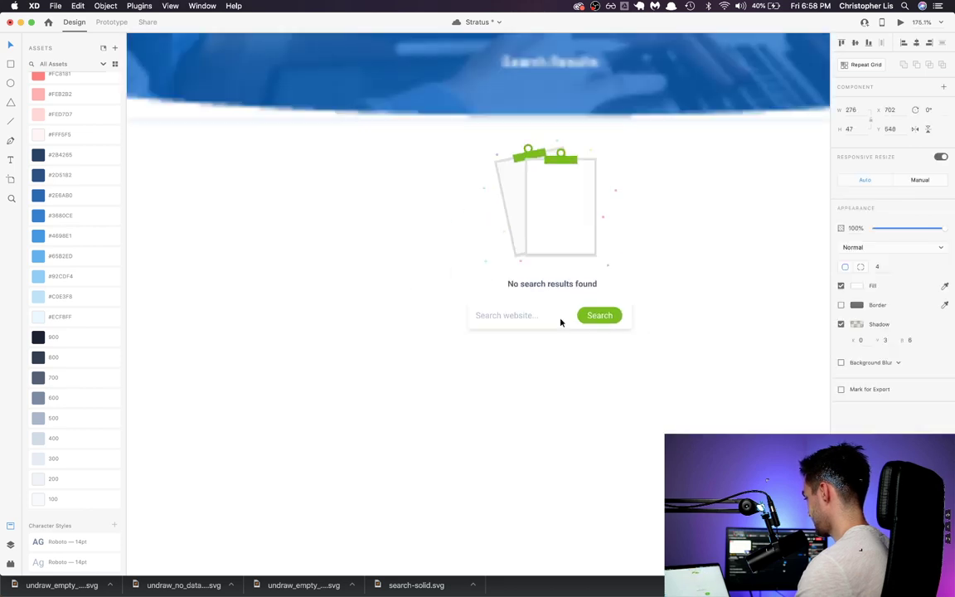
scroll(561, 322, down, 5)
click(862, 324)
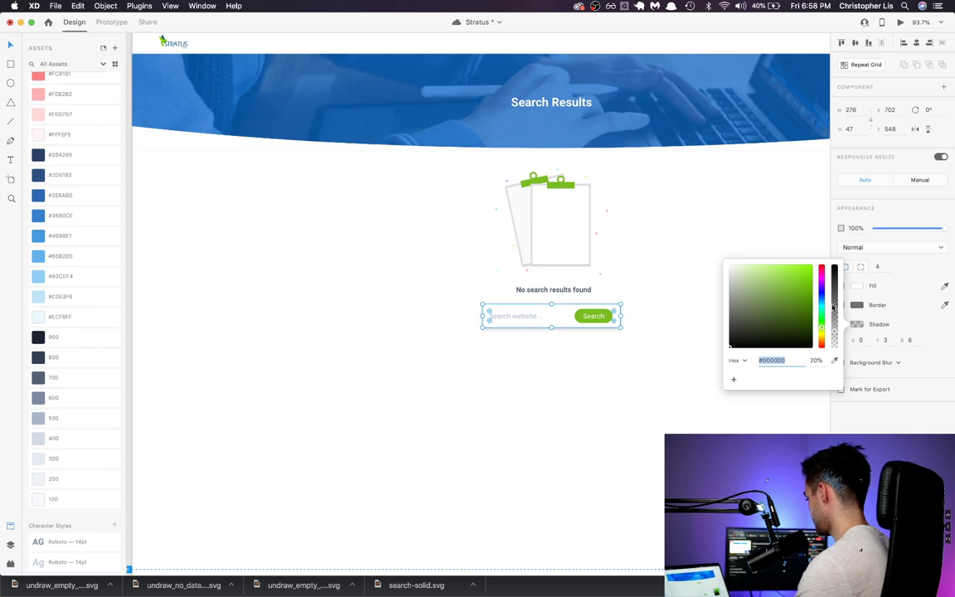
drag(835, 329, 836, 343)
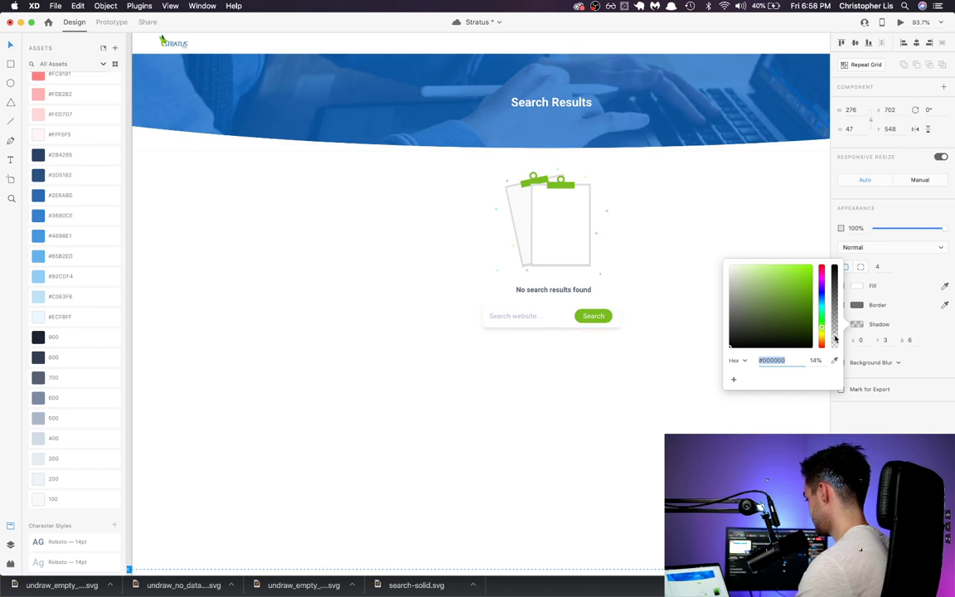
click(569, 384)
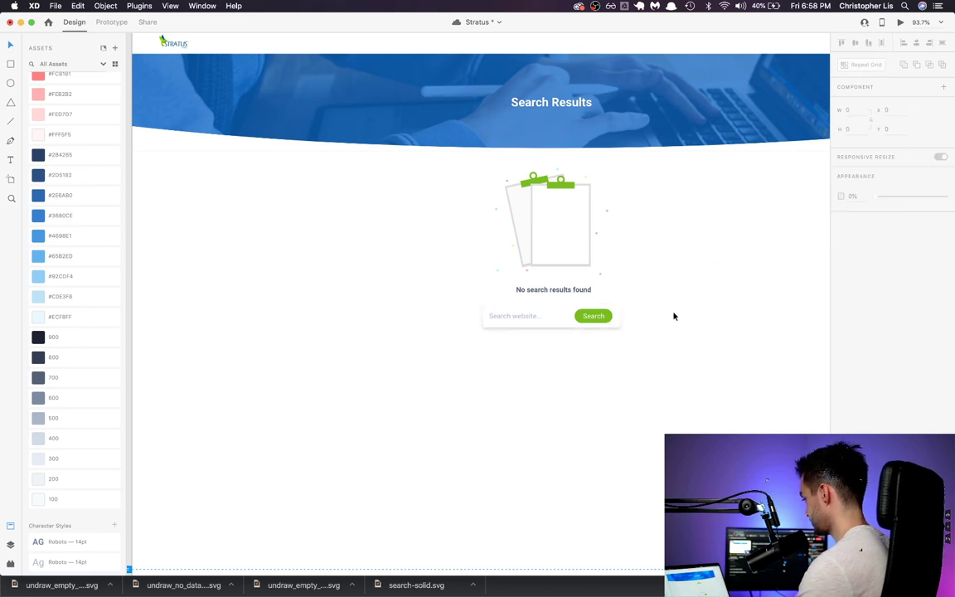
Step: Shorten the clipboard artboard to a height of 693 so it ends just below the search bar
scroll(626, 356, down, 6)
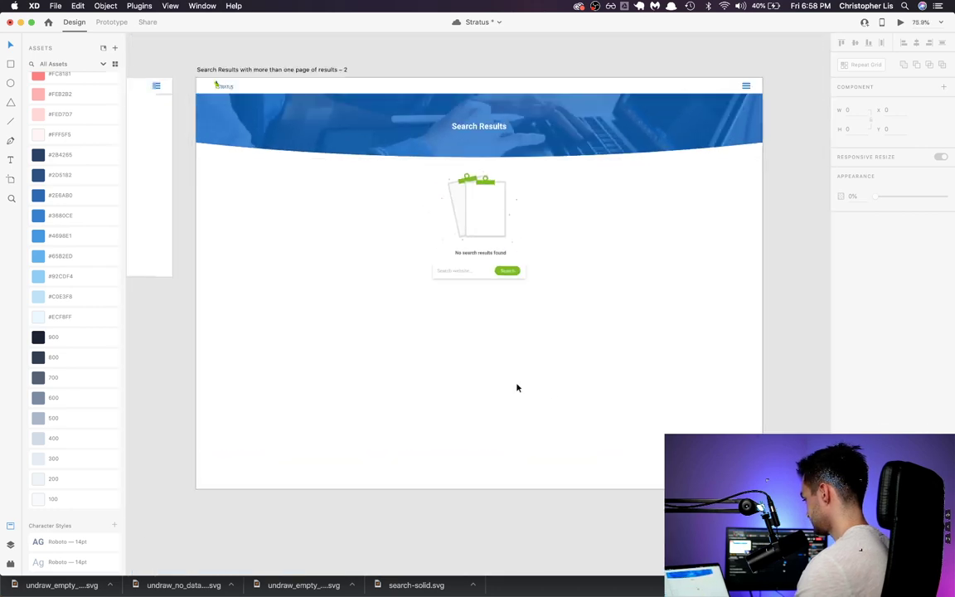
click(517, 433)
drag(479, 489, 480, 313)
click(523, 340)
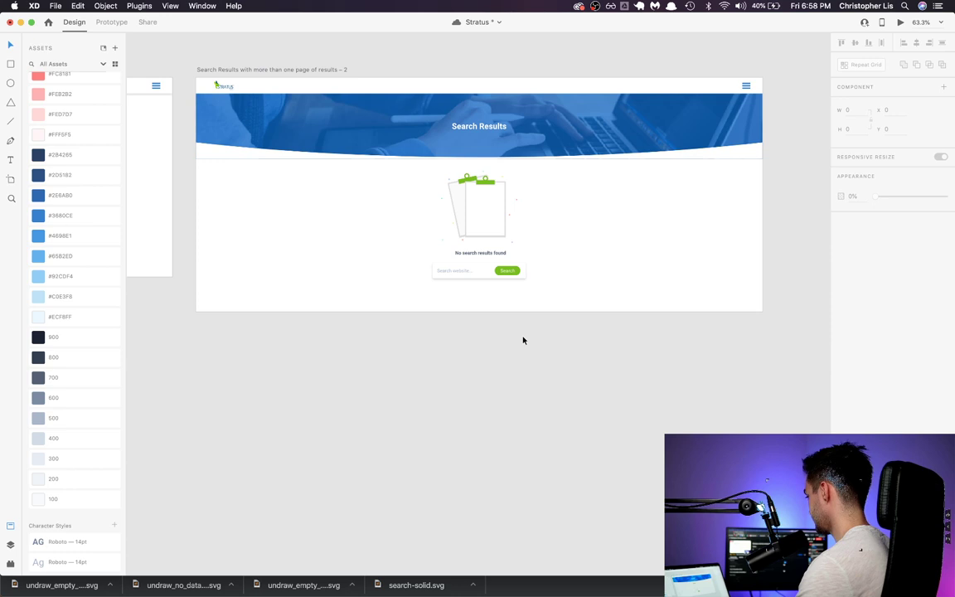
click(500, 310)
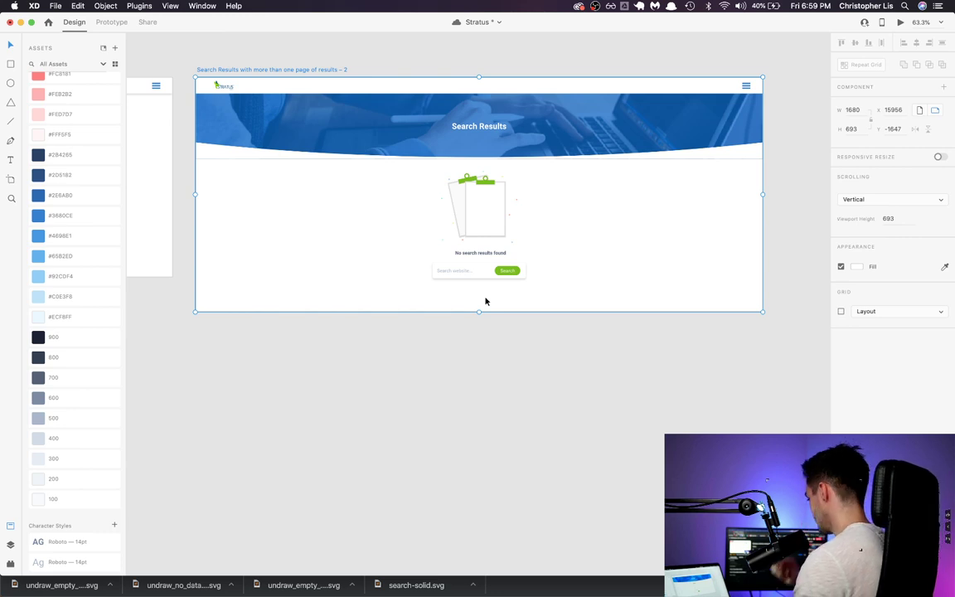
scroll(583, 304, down, 4)
scroll(584, 304, left, 4)
click(584, 348)
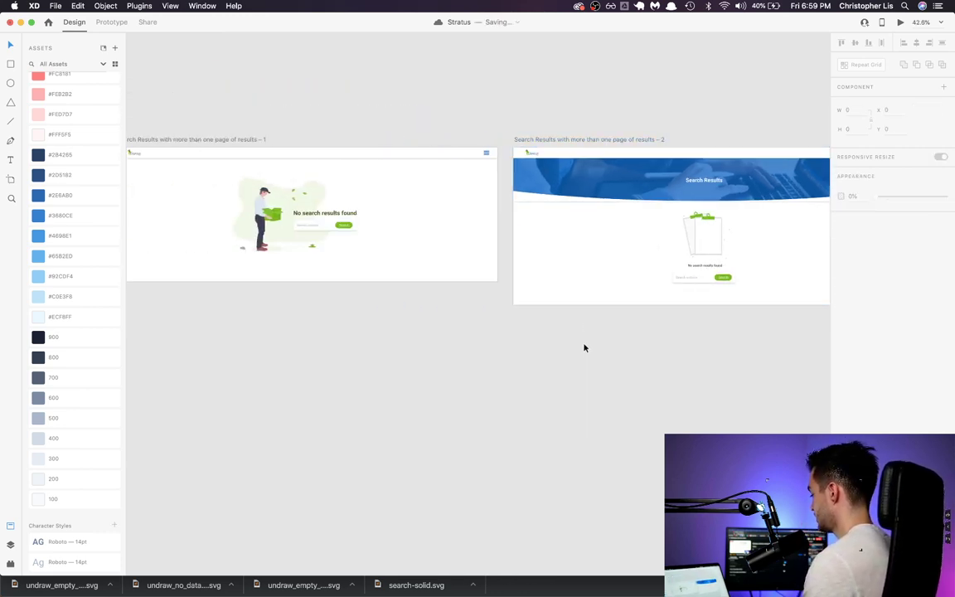
Step: Rename the empty-box illustration artboard as "Search Results - No Results Found #1"
scroll(469, 138, left, 6)
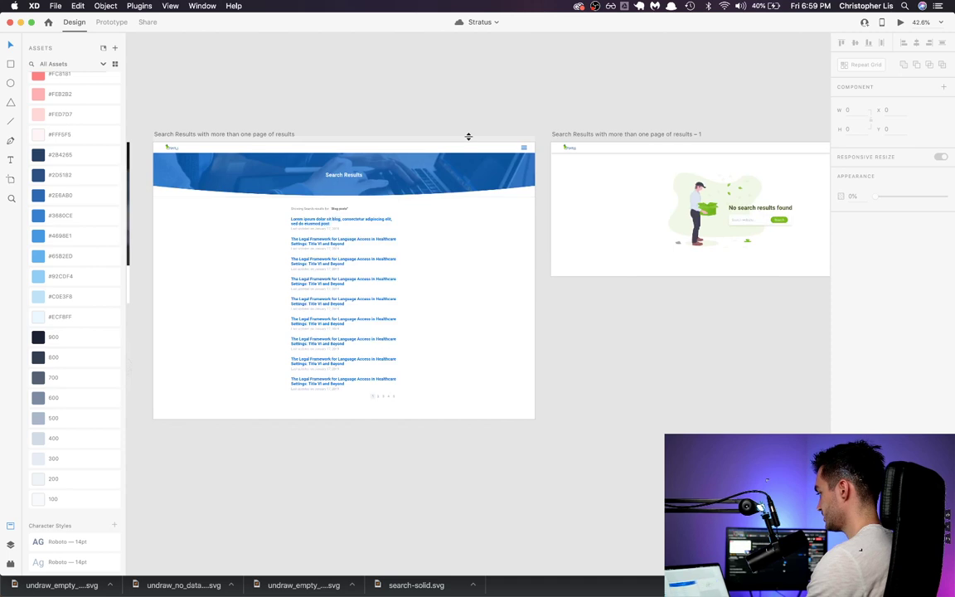
scroll(573, 141, right, 1)
click(564, 138)
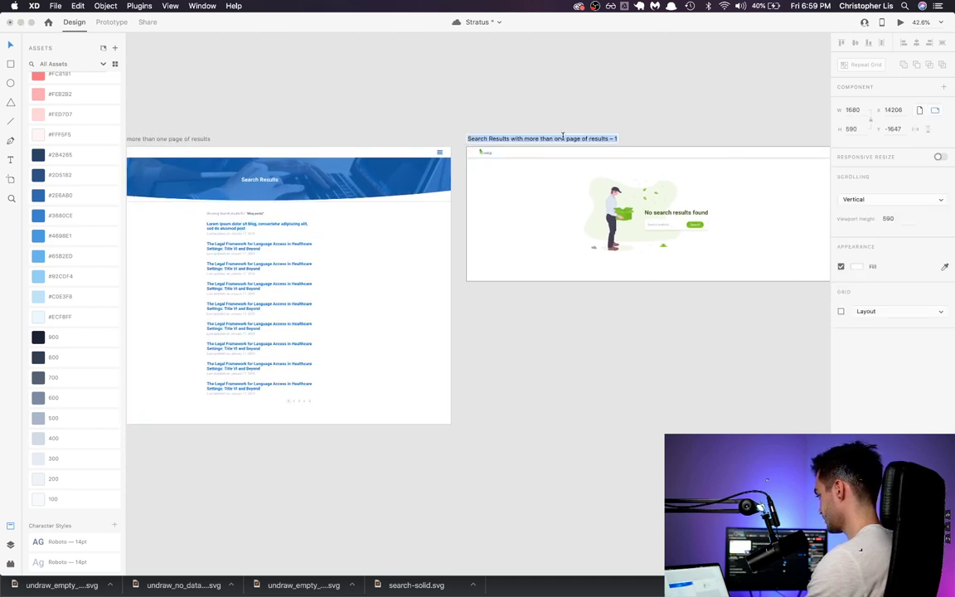
text(Search Results - No Results)
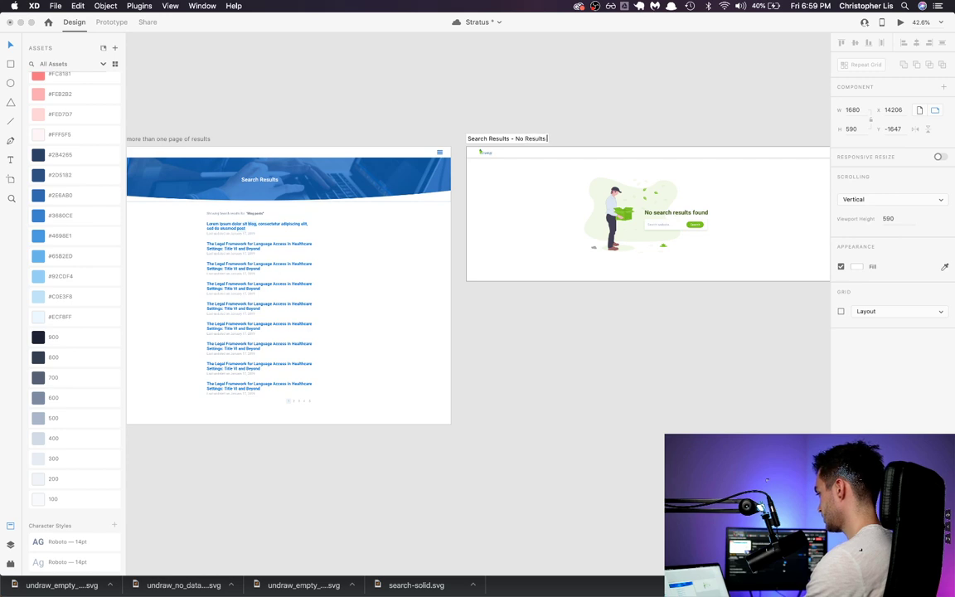
text( Found )
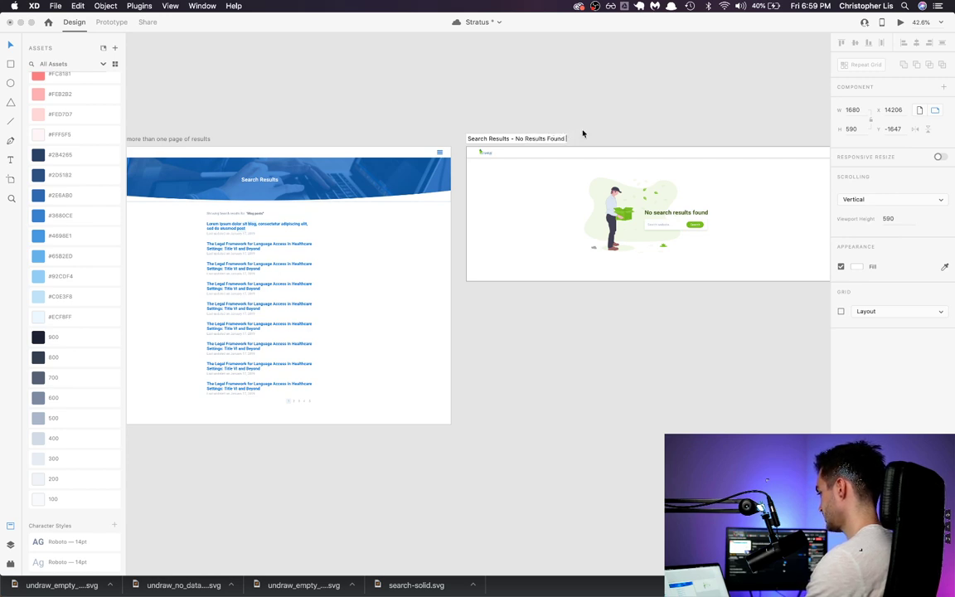
text(#1)
Step: Rename the clipboard illustration artboard as "Search Results - No Results Found #2"
scroll(573, 216, right, 8)
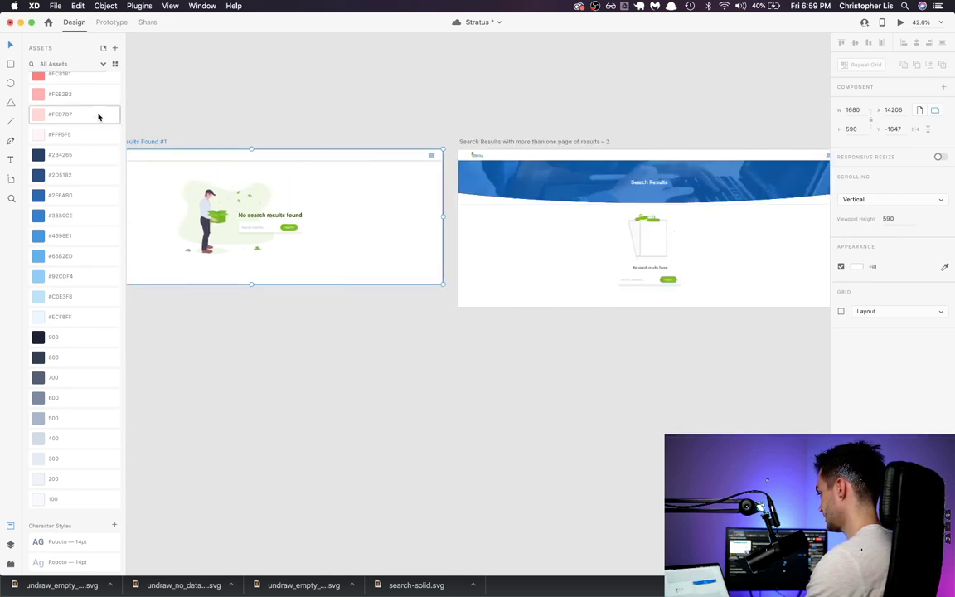
double_click(508, 141)
text(Search Results - No Results Found #1)
key(Return)
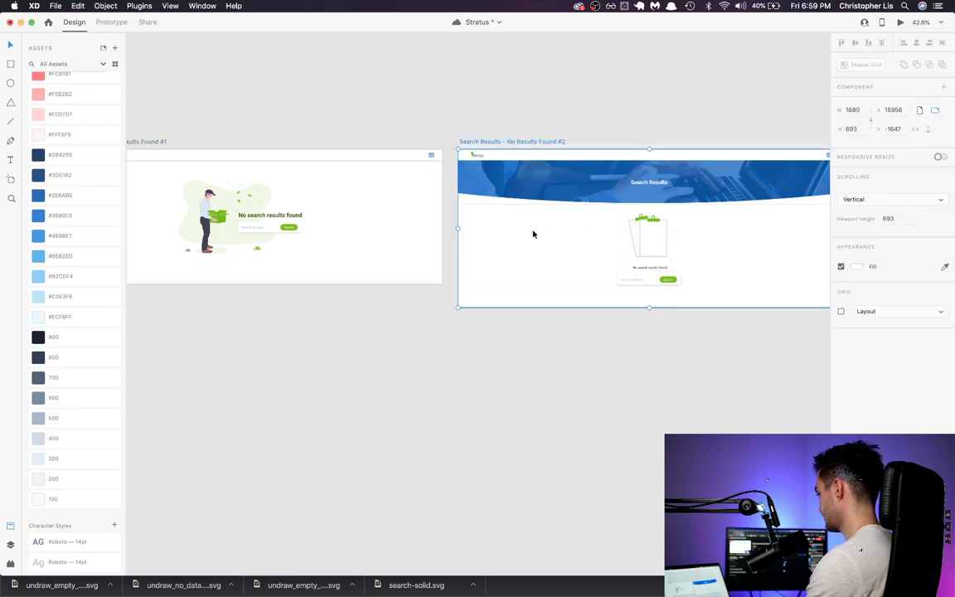
Step: Review the multi-page search results artboard and the homepage artboard's open search bar
scroll(534, 235, down, 3)
scroll(533, 235, left, 3)
scroll(431, 257, left, 5)
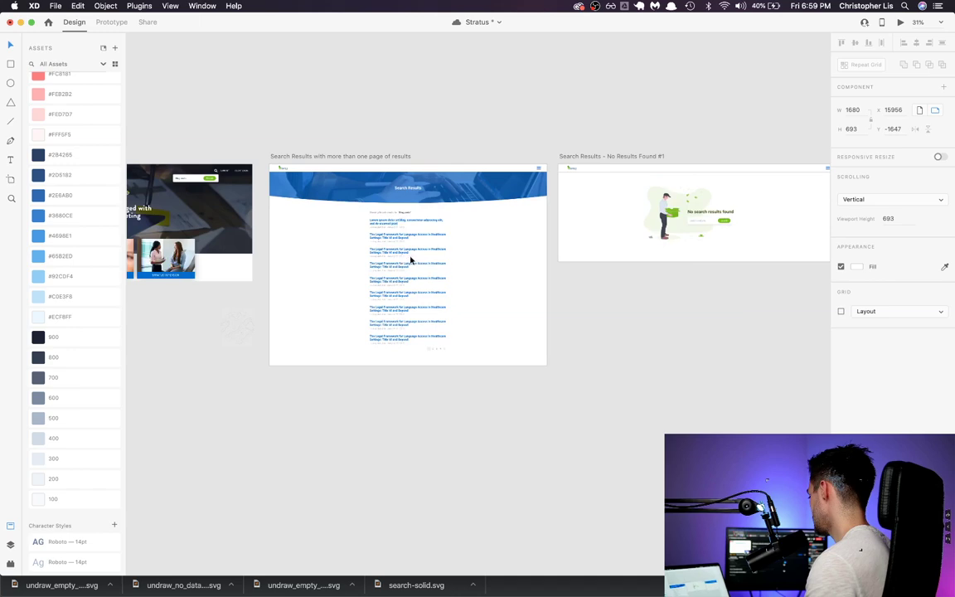
scroll(393, 244, up, 3)
scroll(394, 244, left, 10)
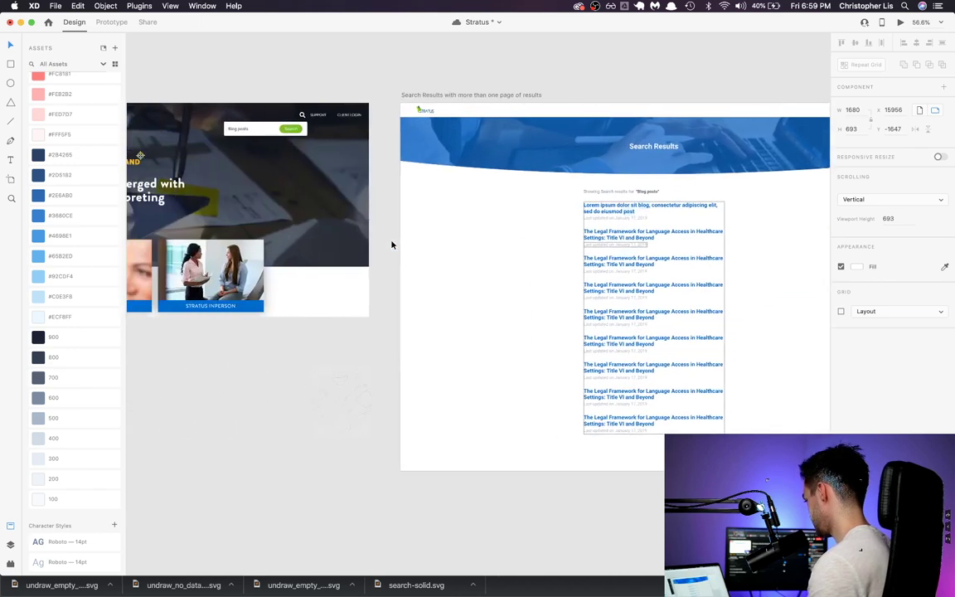
scroll(482, 126, up, 5)
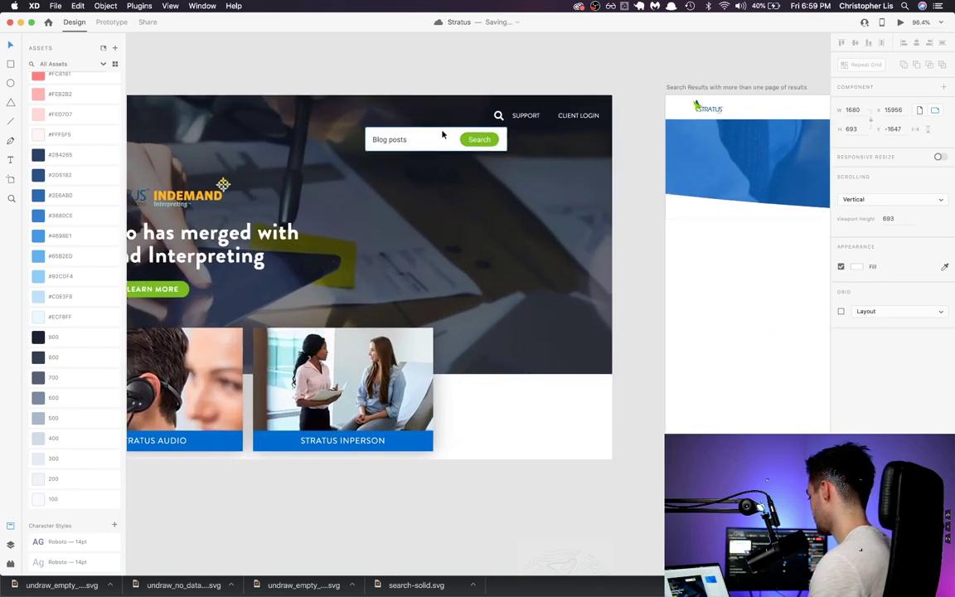
scroll(412, 147, down, 8)
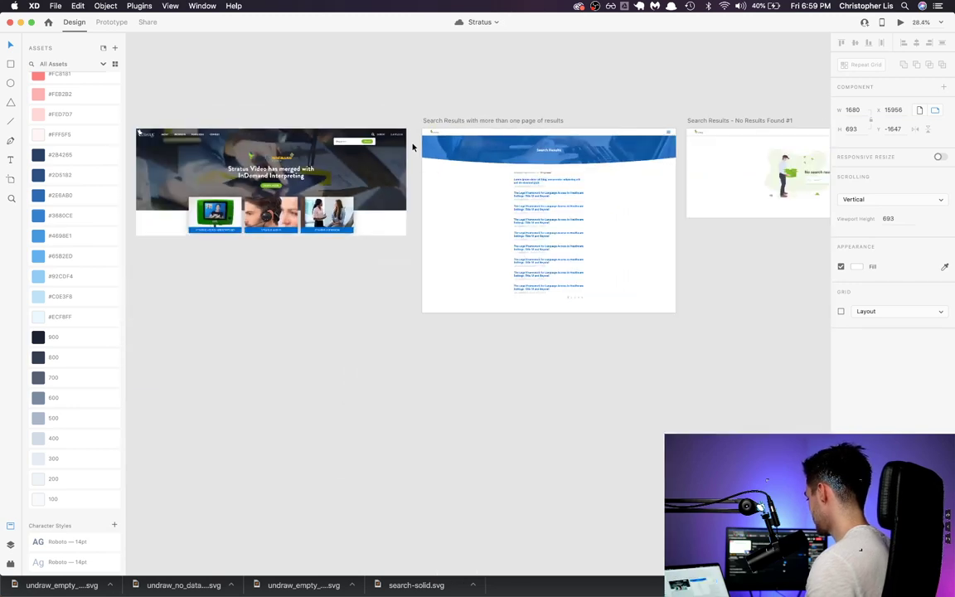
Step: Create a new share link titled Stratus with the Development view setting, web export and downloadable assets, accessible to anyone with the link
click(148, 22)
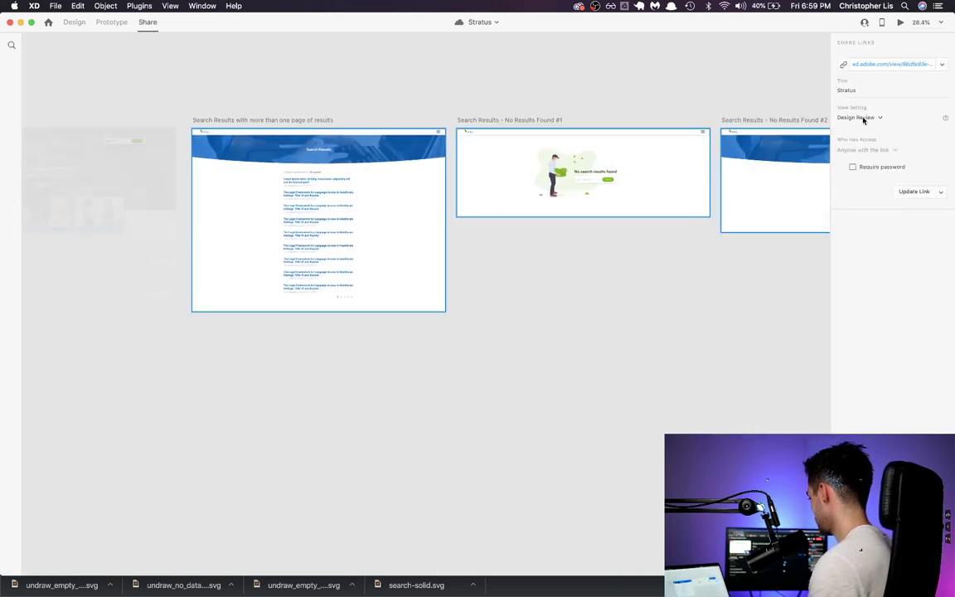
click(940, 65)
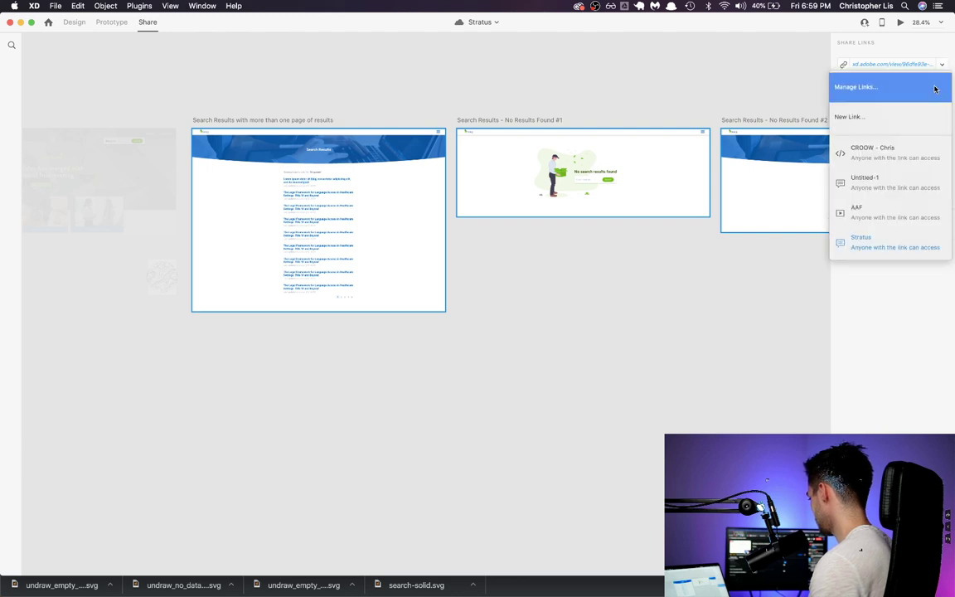
click(877, 117)
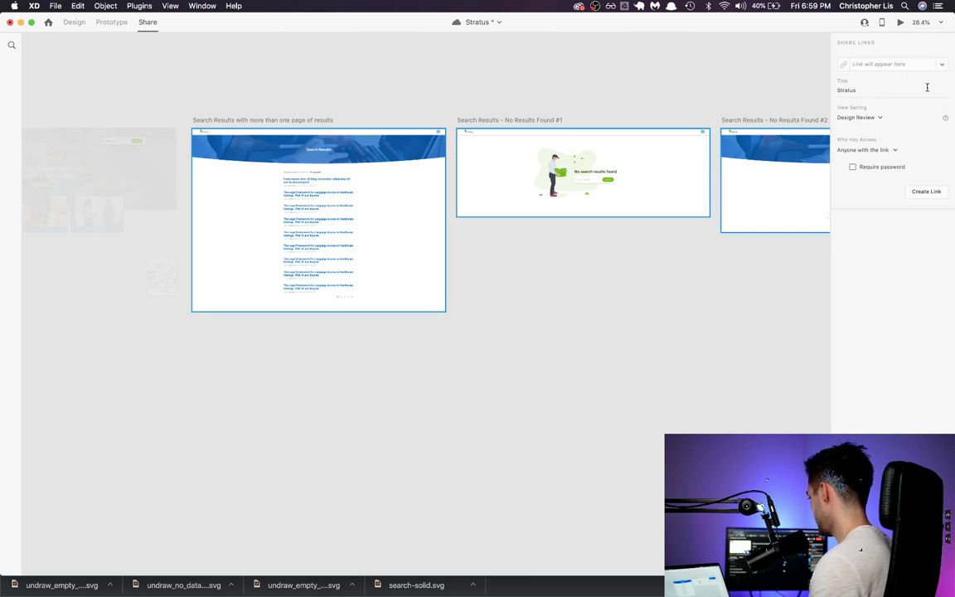
click(878, 118)
click(862, 162)
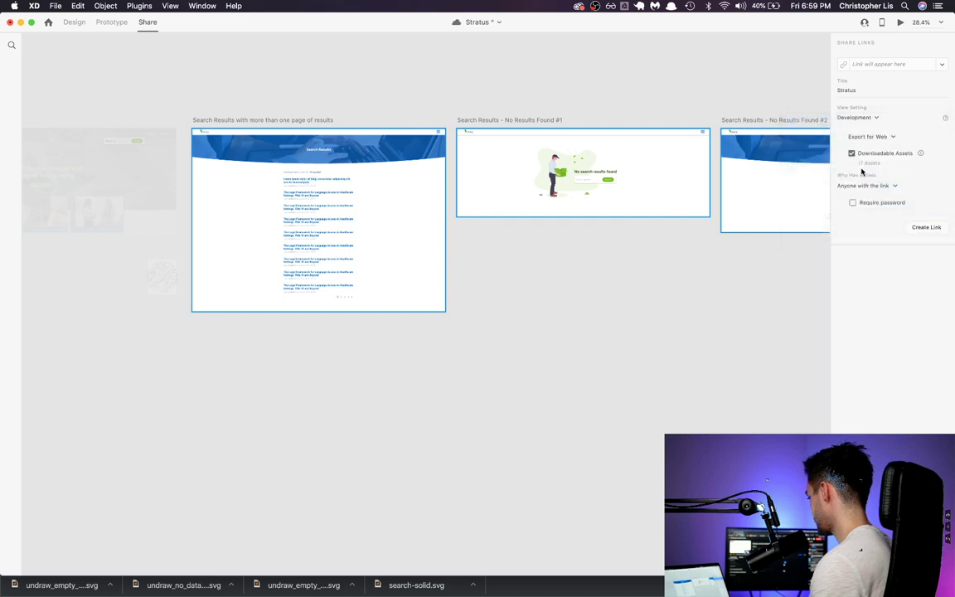
click(856, 118)
click(863, 123)
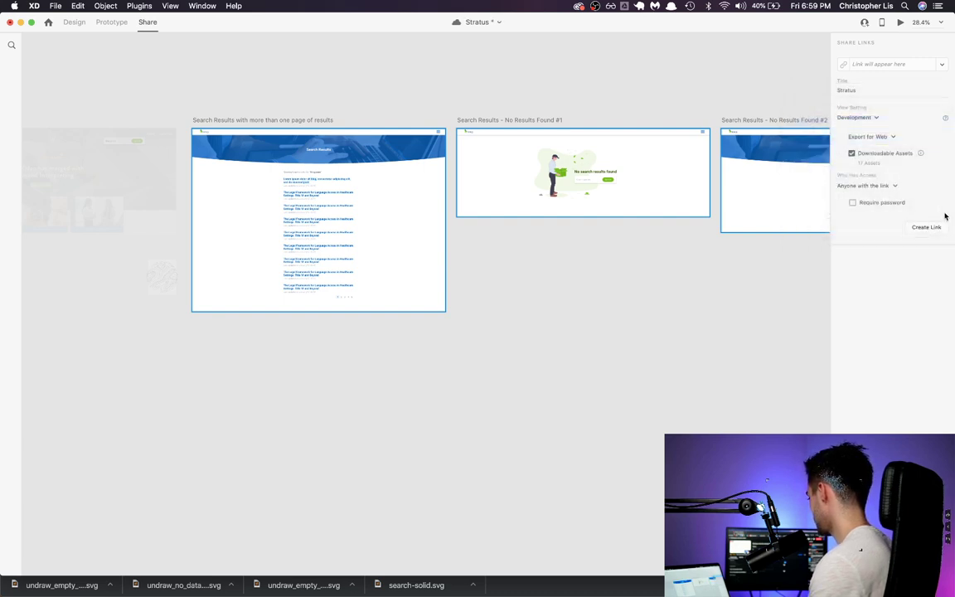
click(936, 229)
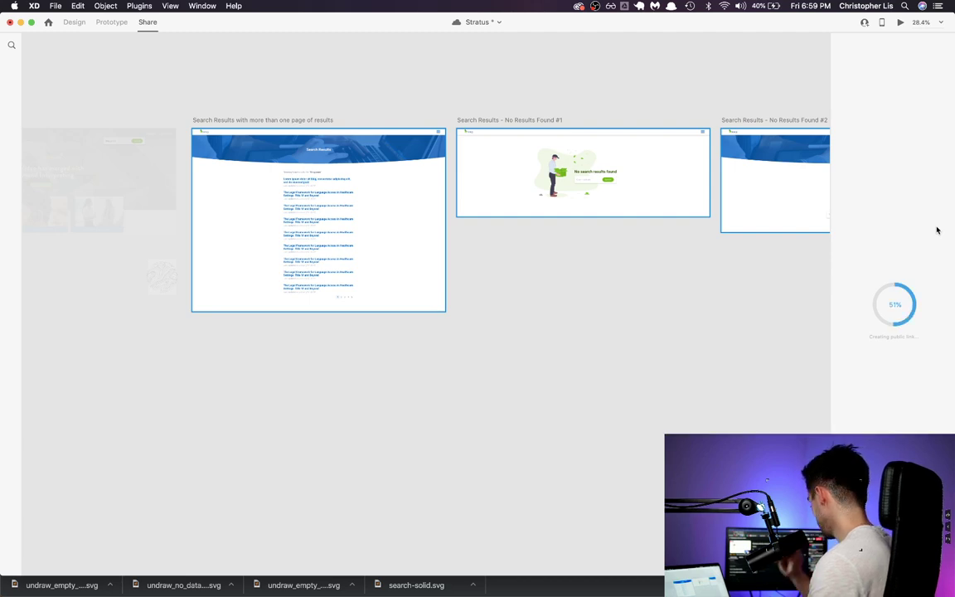